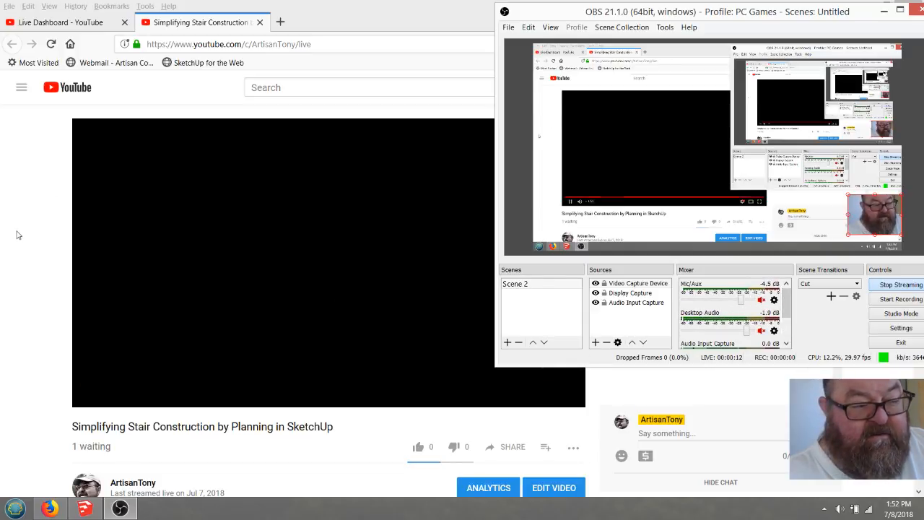
- Switch to OBS to check the audio mixer levels, and return to the foundation model in SketchUp
click(14, 232)
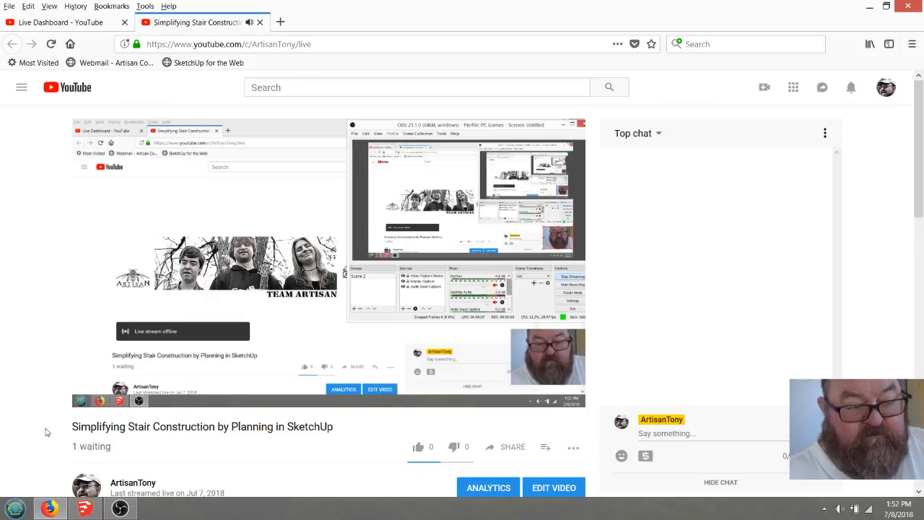
click(83, 509)
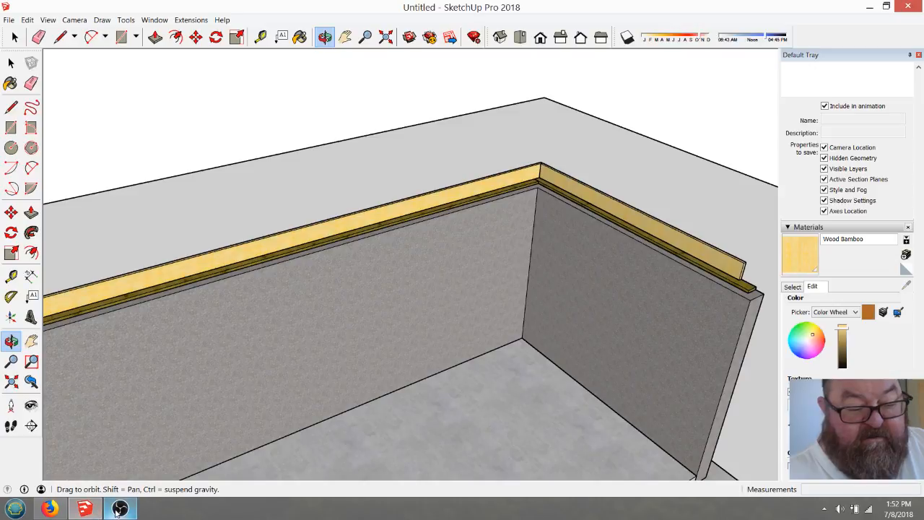
click(120, 508)
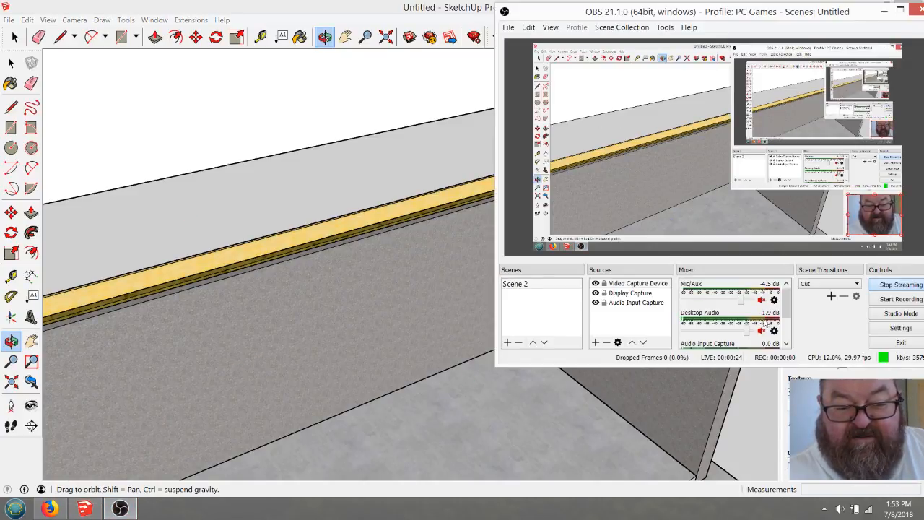
mouse_move(784, 303)
mouse_down()
mouse_move(785, 318)
mouse_move(786, 293)
mouse_up()
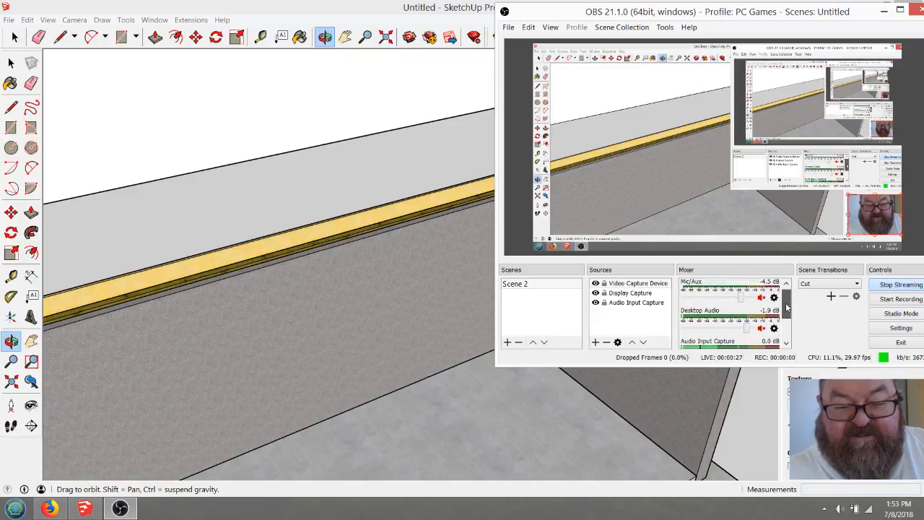
click(290, 309)
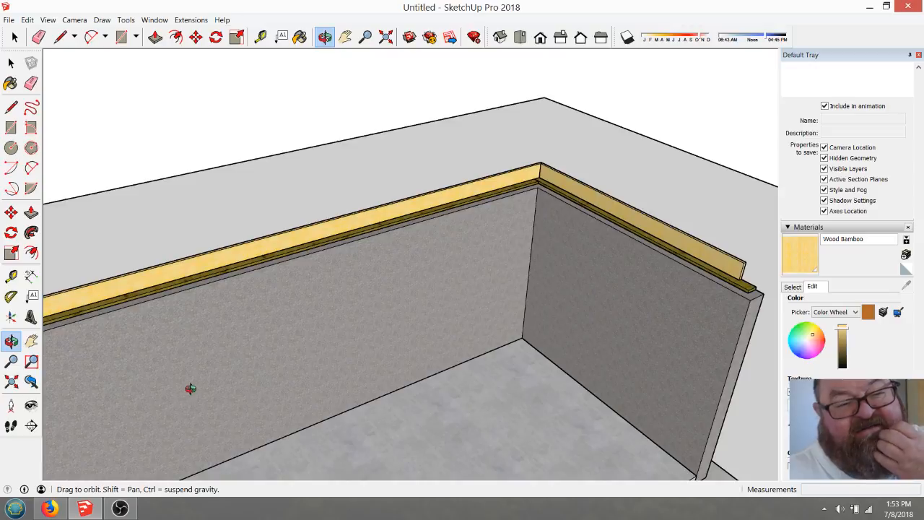
- Examine the basement model's open wall end, including the footing, concrete slab, foundation wall and sill plate
scroll(290, 301, down, 3)
mouse_move(361, 314)
mouse_down()
mouse_move(260, 295)
mouse_move(342, 302)
mouse_up()
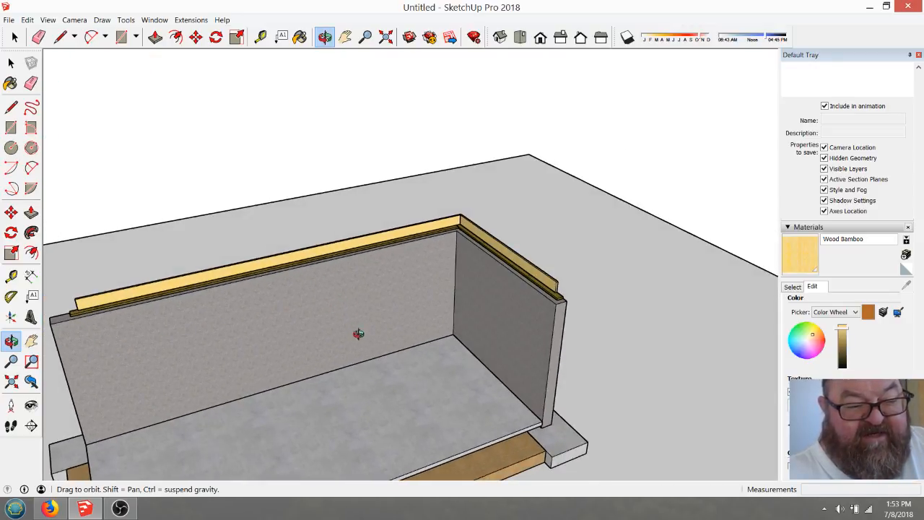
scroll(464, 359, up, 3)
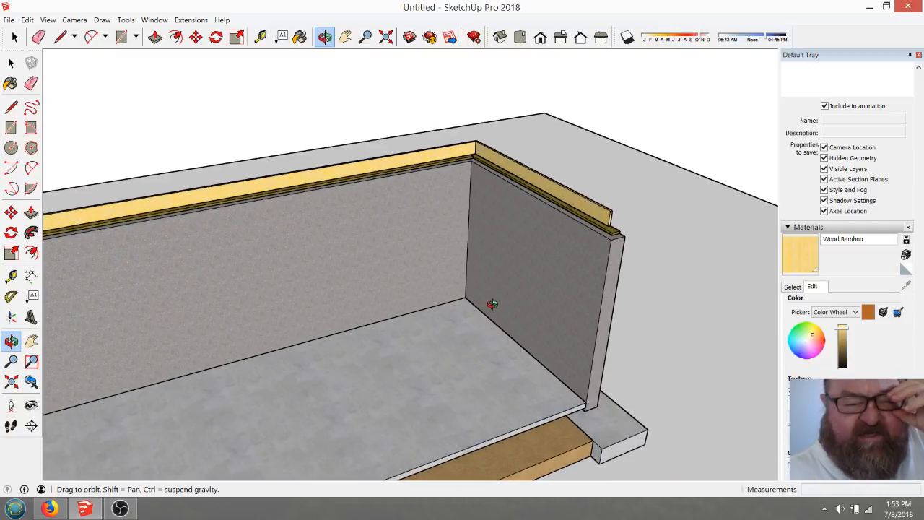
mouse_move(530, 320)
mouse_down()
mouse_move(426, 306)
mouse_move(426, 272)
mouse_move(376, 236)
mouse_move(313, 238)
mouse_move(295, 252)
mouse_move(388, 284)
mouse_move(442, 282)
mouse_move(440, 295)
mouse_move(421, 279)
mouse_move(521, 380)
mouse_move(465, 326)
mouse_up()
scroll(536, 410, up, 8)
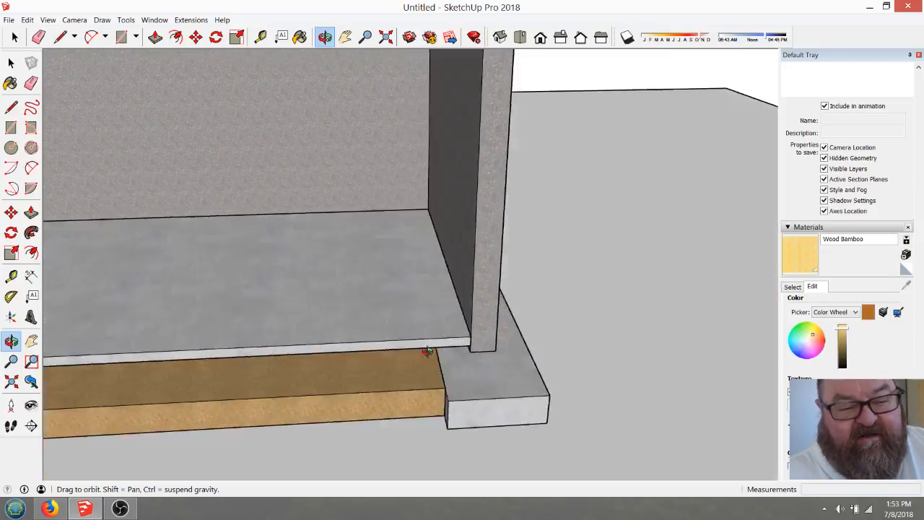
drag(427, 352, 425, 281)
scroll(421, 238, up, 5)
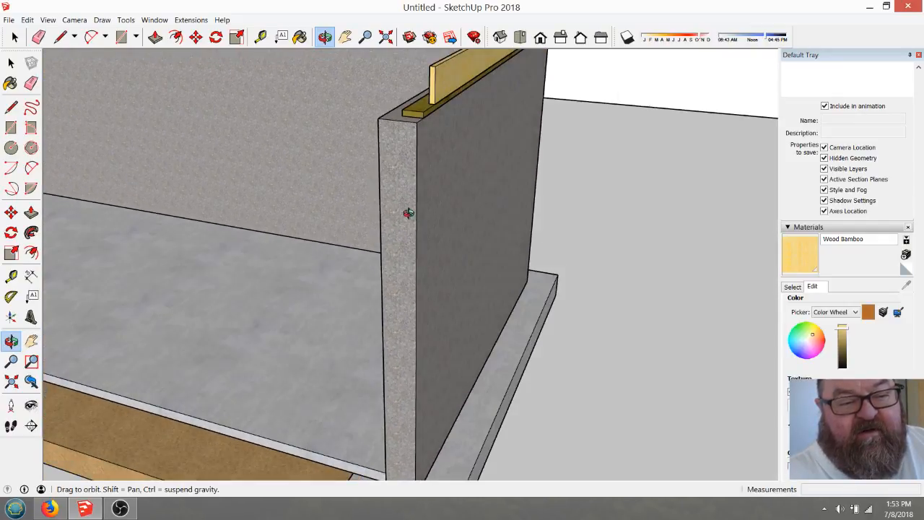
drag(408, 213, 535, 218)
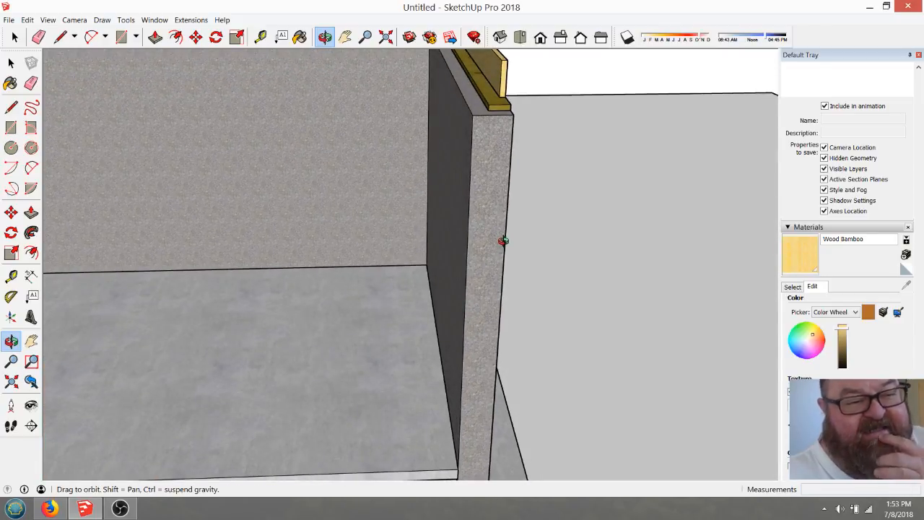
drag(480, 237, 523, 272)
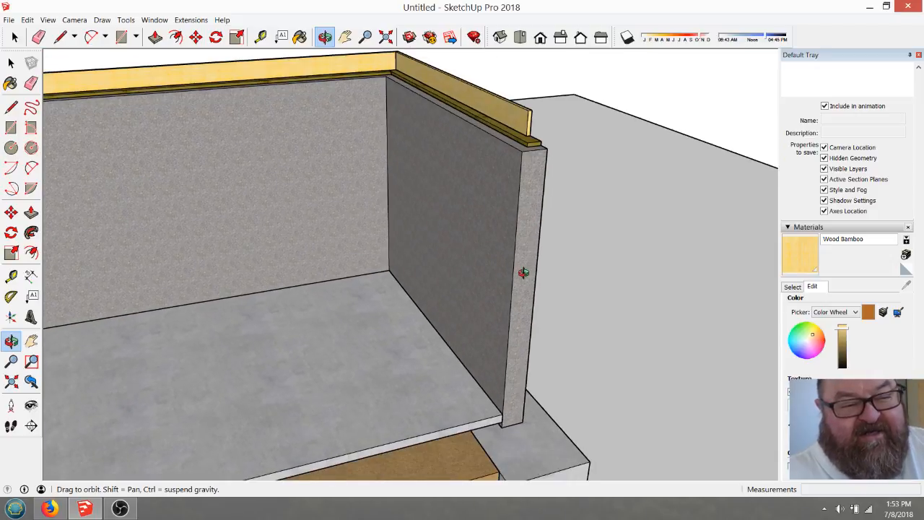
scroll(522, 264, down, 4)
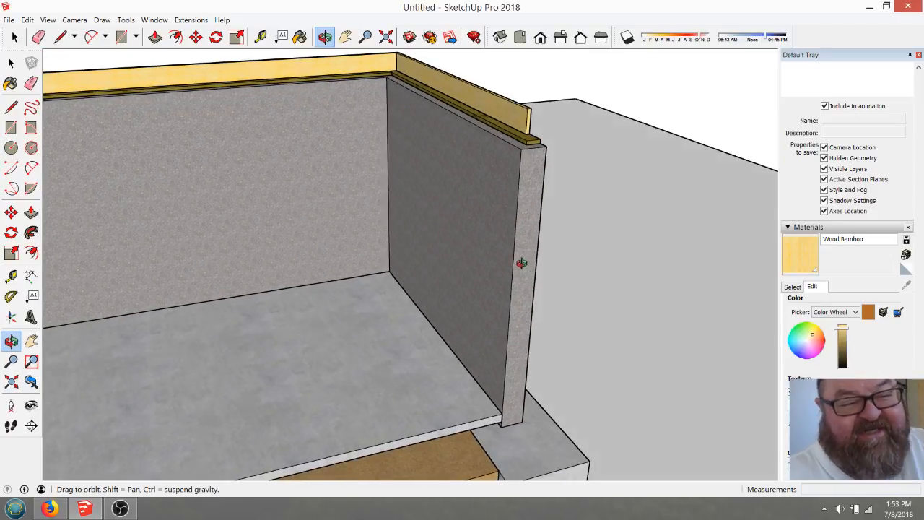
scroll(478, 270, up, 8)
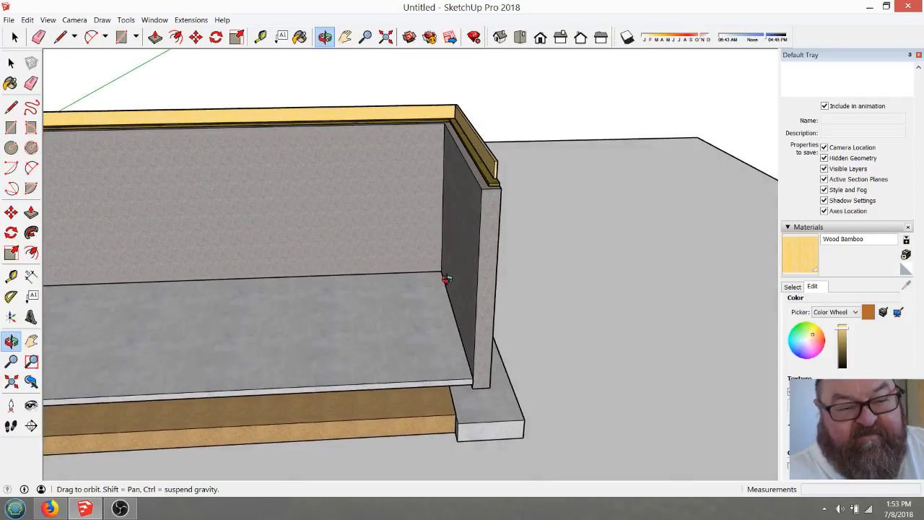
drag(423, 285, 352, 263)
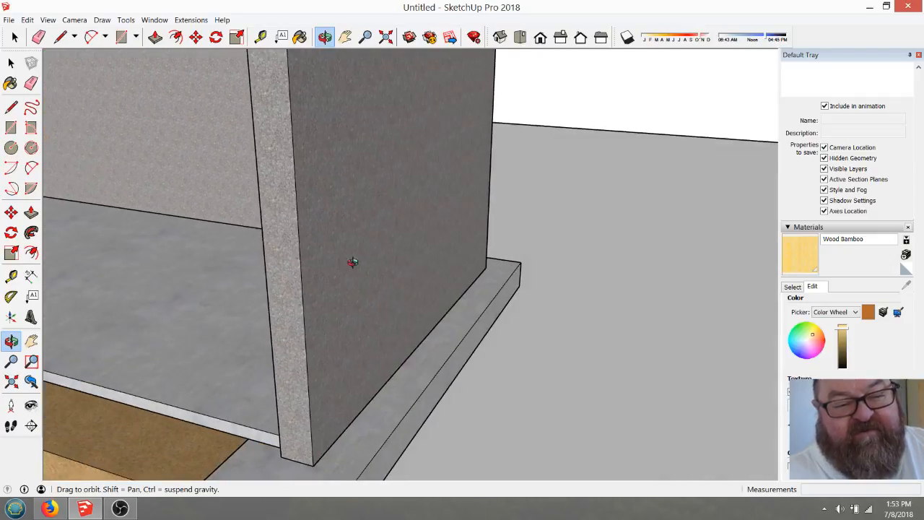
scroll(401, 239, down, 5)
drag(442, 156, 774, 200)
- Show the Earth layer to view the soil around the foundation walls, and hide the layer again
scroll(830, 249, up, 5)
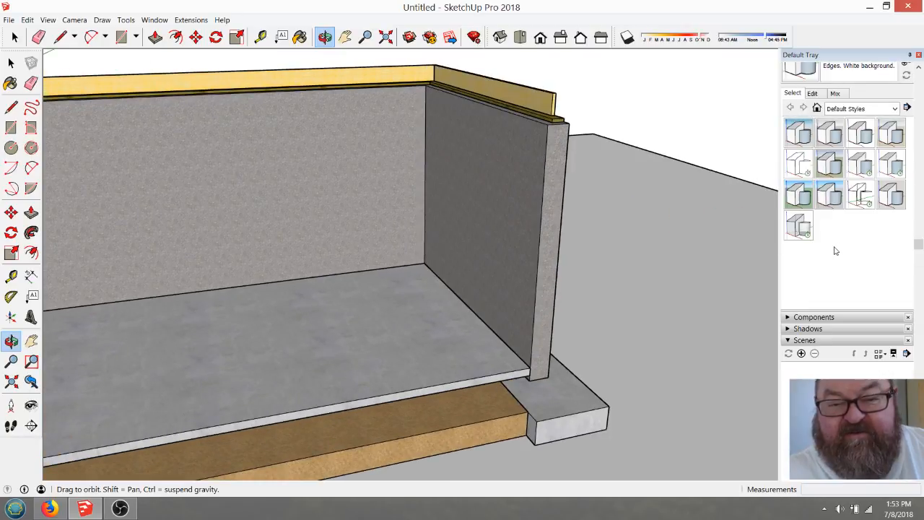
scroll(815, 210, up, 5)
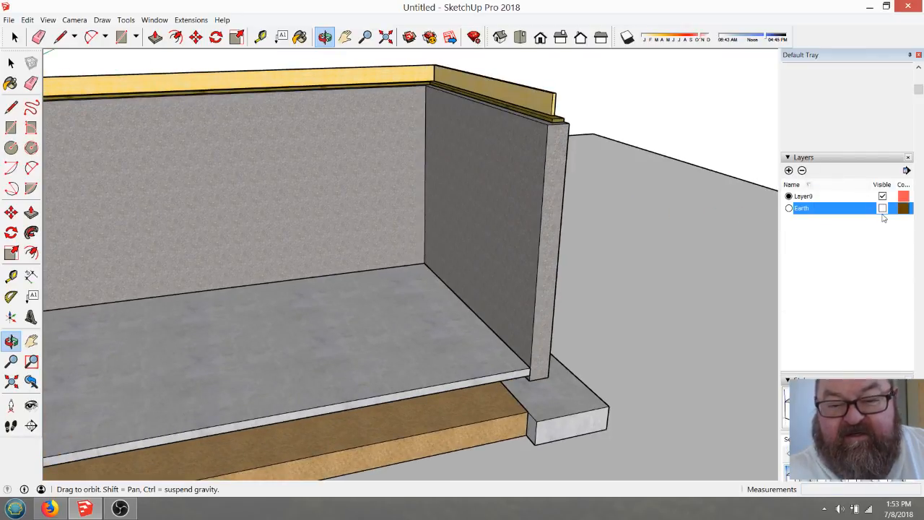
click(882, 208)
drag(594, 220, 562, 226)
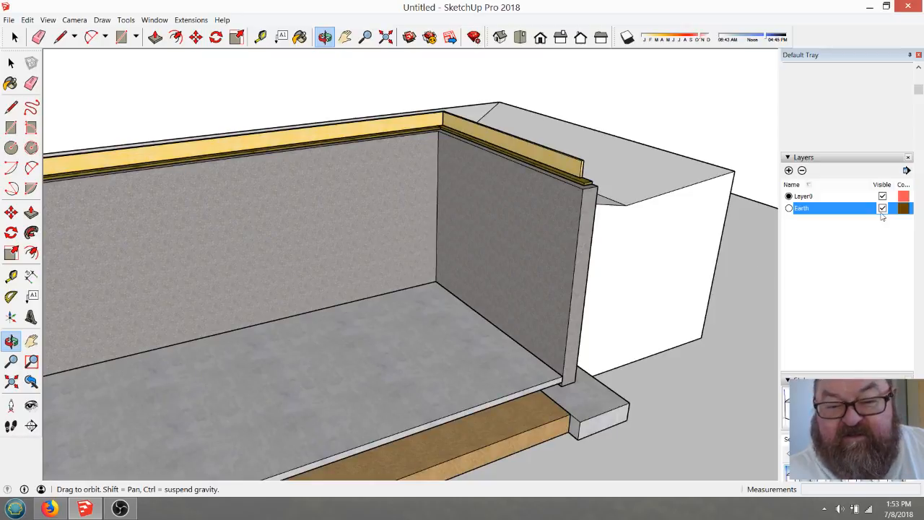
click(882, 209)
- Examine the whole foundation without the surrounding earth, from the slab and footings up to the framing along both walls
scroll(558, 301, down, 2)
drag(546, 318, 549, 275)
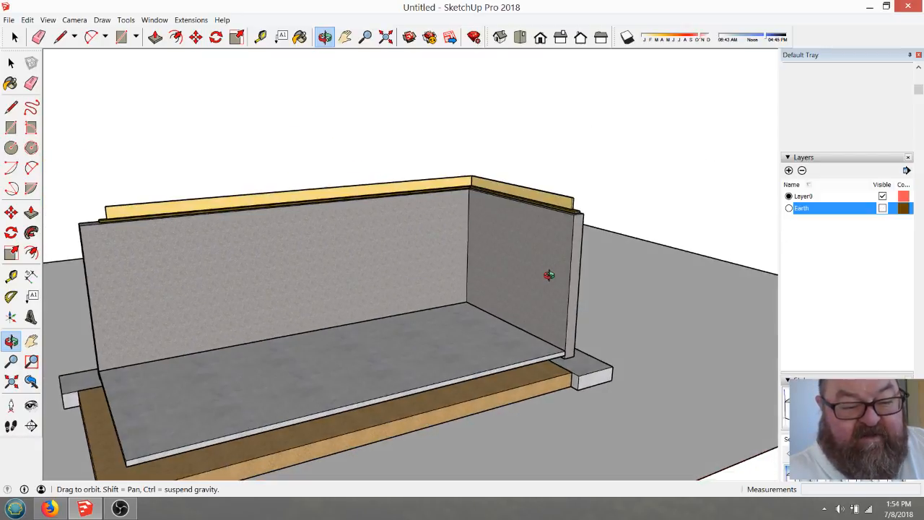
scroll(516, 368, up, 5)
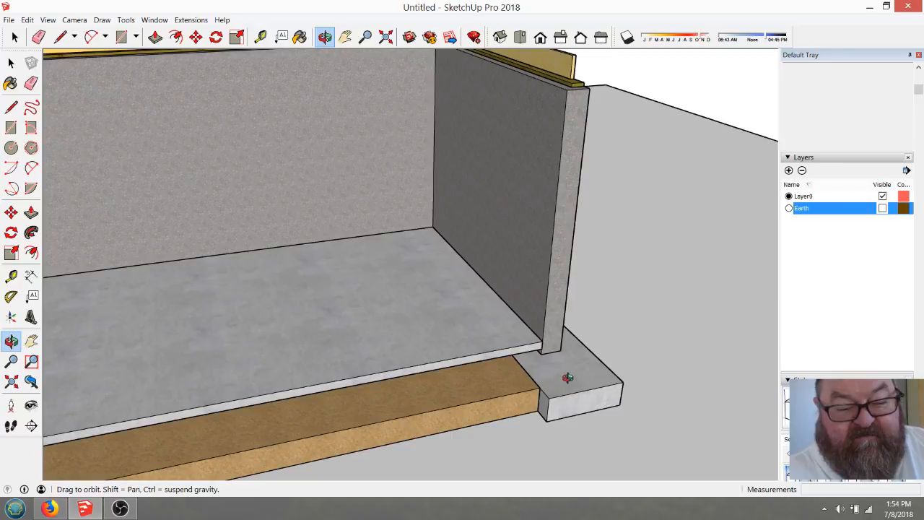
scroll(578, 391, down, 1)
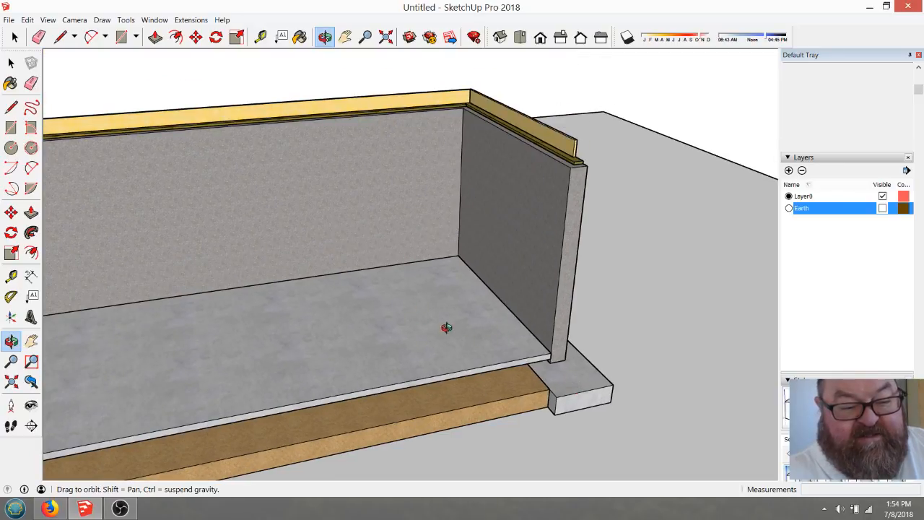
scroll(581, 396, down, 2)
scroll(586, 324, down, 2)
scroll(289, 204, up, 5)
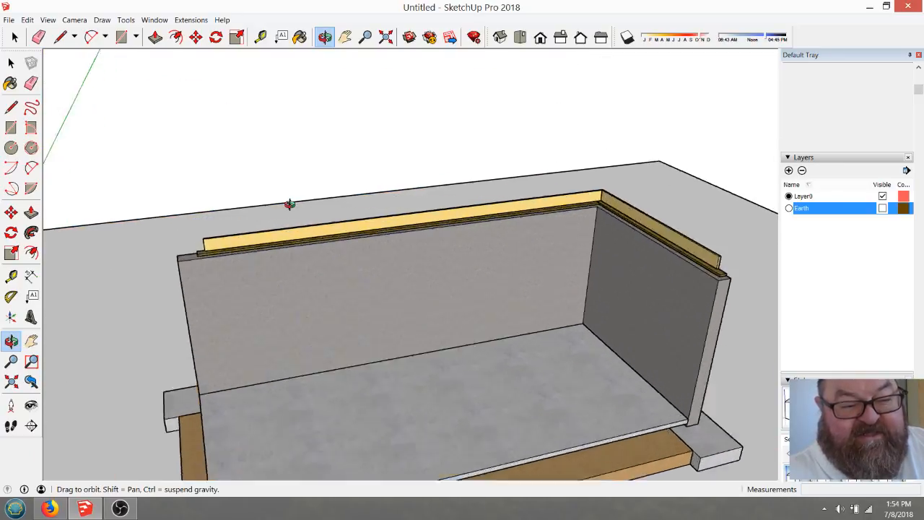
scroll(289, 224, down, 3)
scroll(557, 342, up, 2)
scroll(373, 282, down, 4)
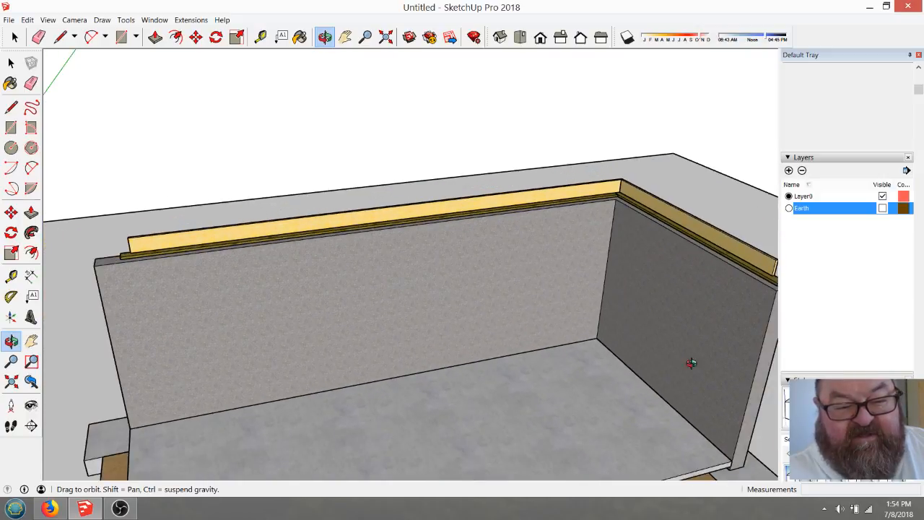
scroll(644, 366, up, 2)
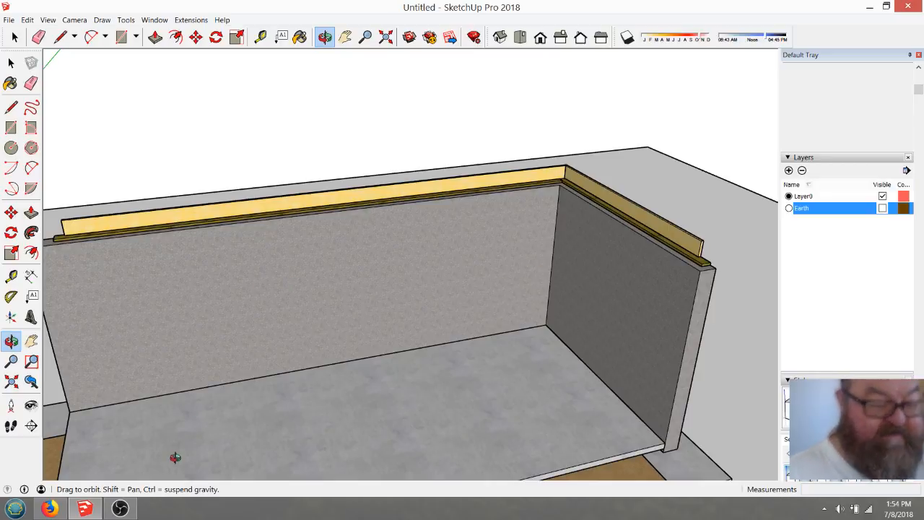
- Check the live stream status in OBS and on the YouTube live page in Firefox
click(136, 510)
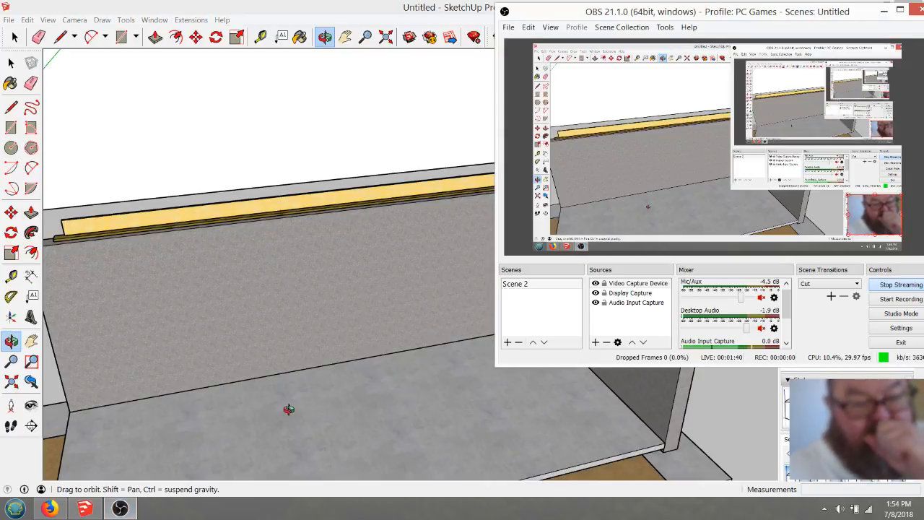
click(116, 512)
click(49, 508)
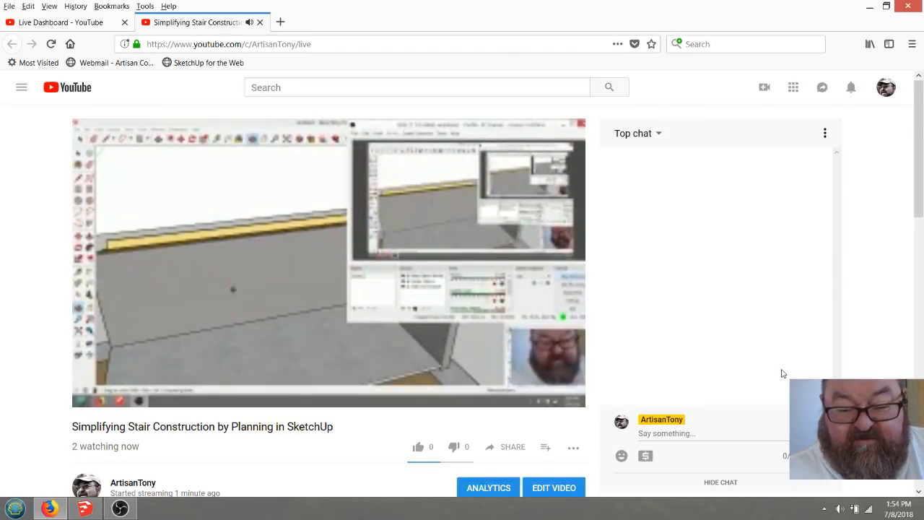
click(84, 26)
click(181, 23)
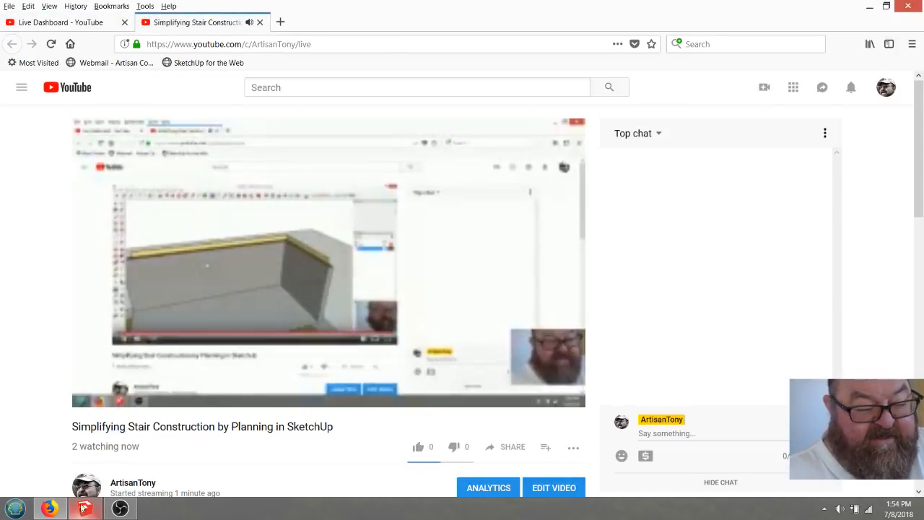
- Return to SketchUp and review the slab, footing and two foundation walls from several angles
click(85, 509)
drag(392, 272, 267, 260)
drag(384, 307, 442, 297)
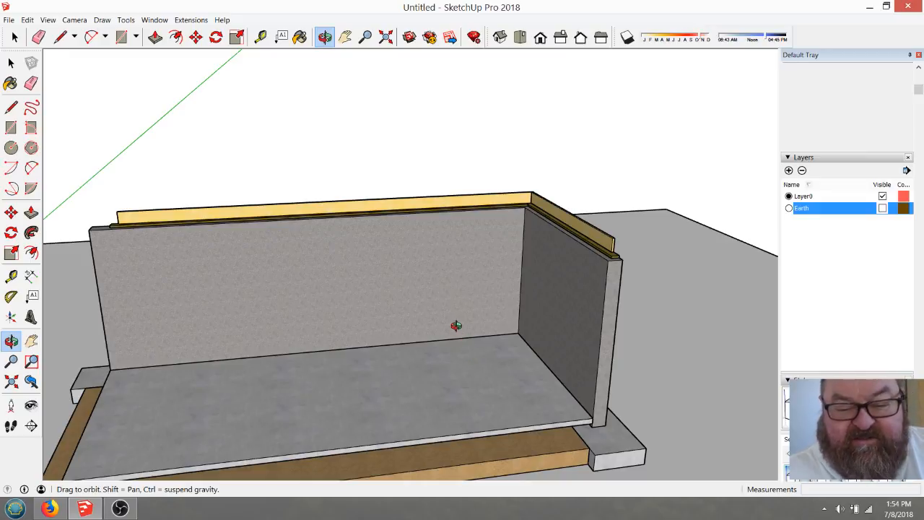
drag(588, 380, 623, 418)
scroll(564, 378, down, 2)
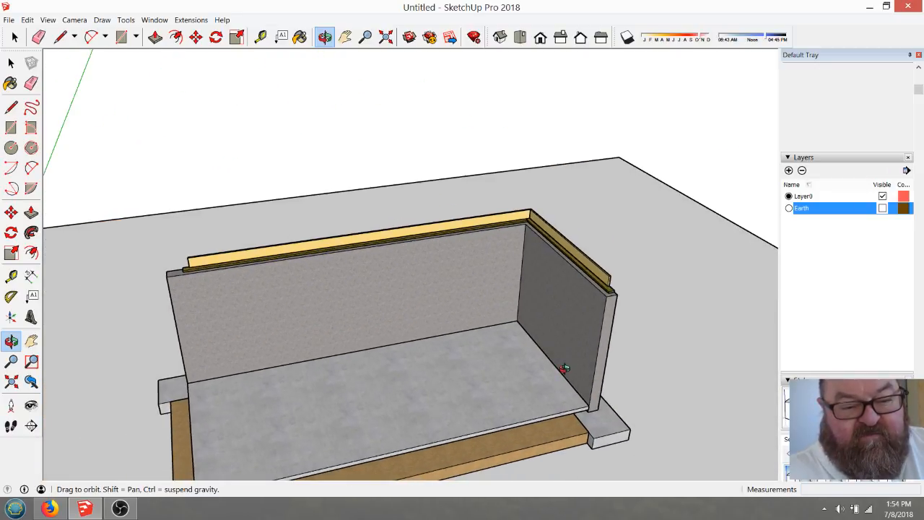
scroll(565, 368, up, 3)
drag(565, 368, 652, 429)
- Inspect the inside wall corner closely, where the sill plates and rim boards meet on top of the foundation
scroll(652, 429, up, 2)
drag(547, 213, 549, 273)
scroll(459, 73, up, 6)
drag(520, 168, 454, 213)
scroll(455, 212, down, 6)
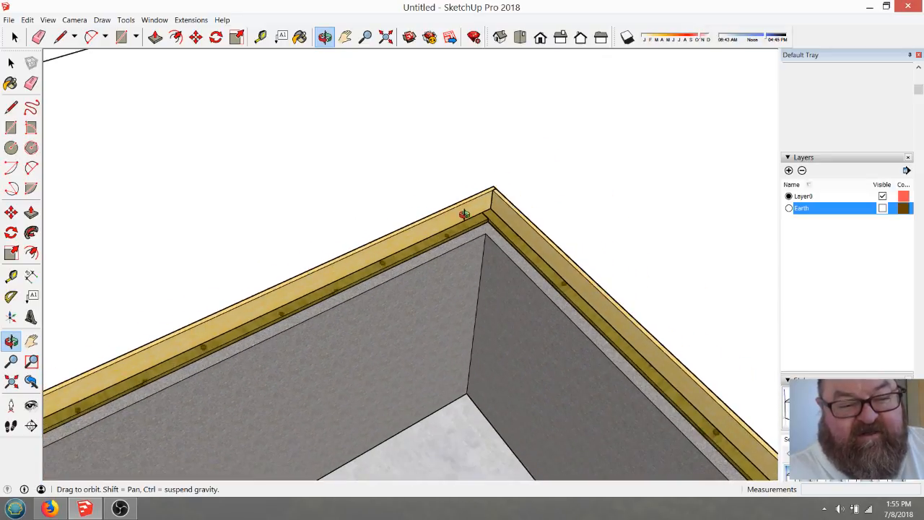
drag(383, 347, 444, 234)
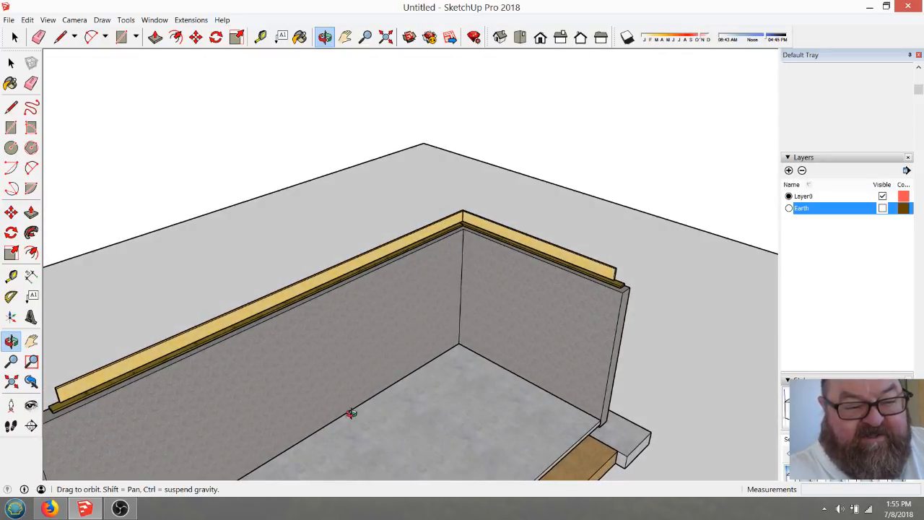
drag(457, 282, 350, 267)
scroll(370, 281, down, 3)
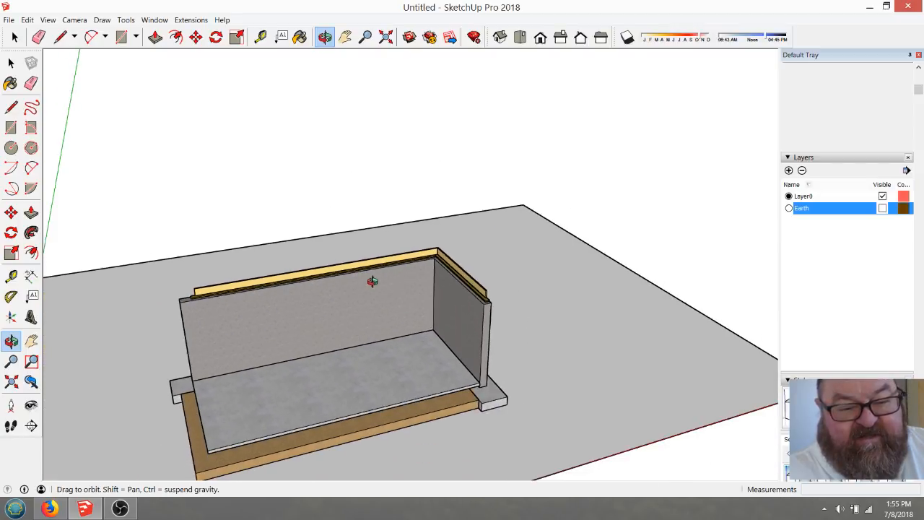
scroll(475, 374, up, 3)
drag(407, 309, 490, 320)
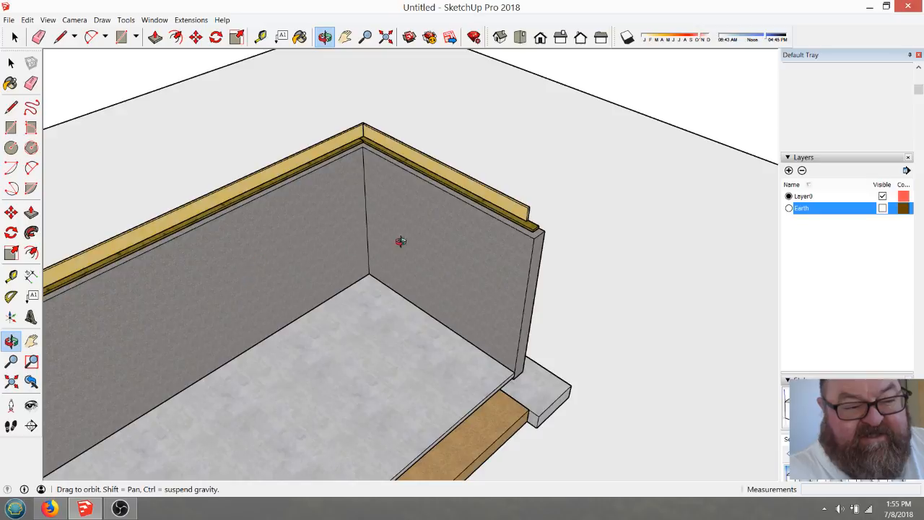
scroll(494, 266, down, 2)
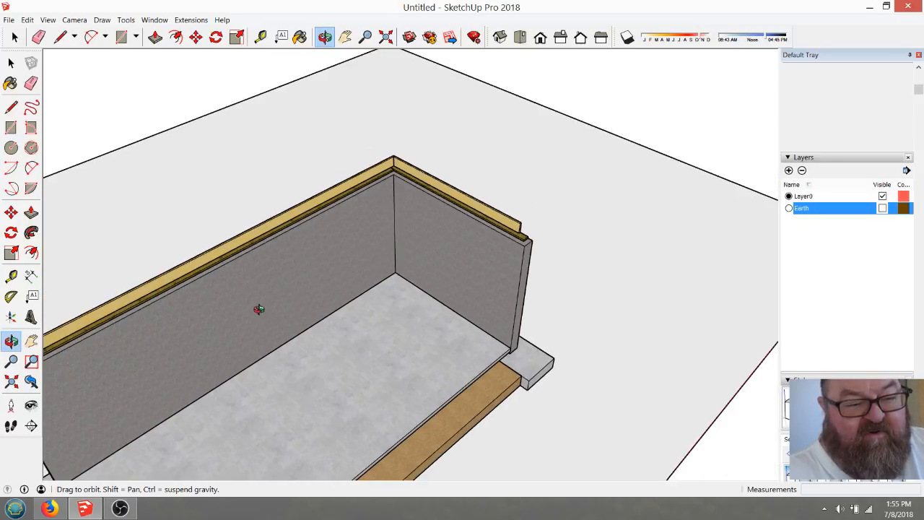
scroll(400, 319, down, 1)
scroll(381, 219, up, 4)
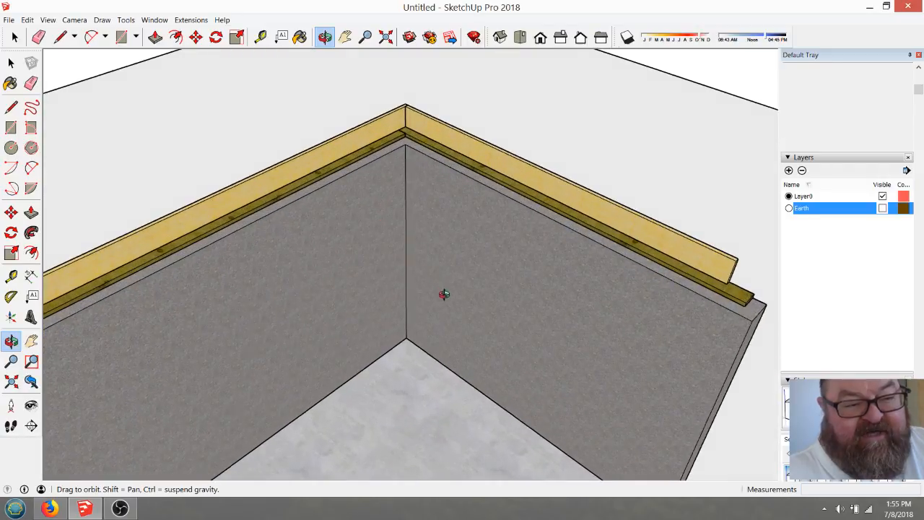
drag(442, 291, 438, 327)
scroll(392, 254, down, 2)
scroll(402, 149, up, 5)
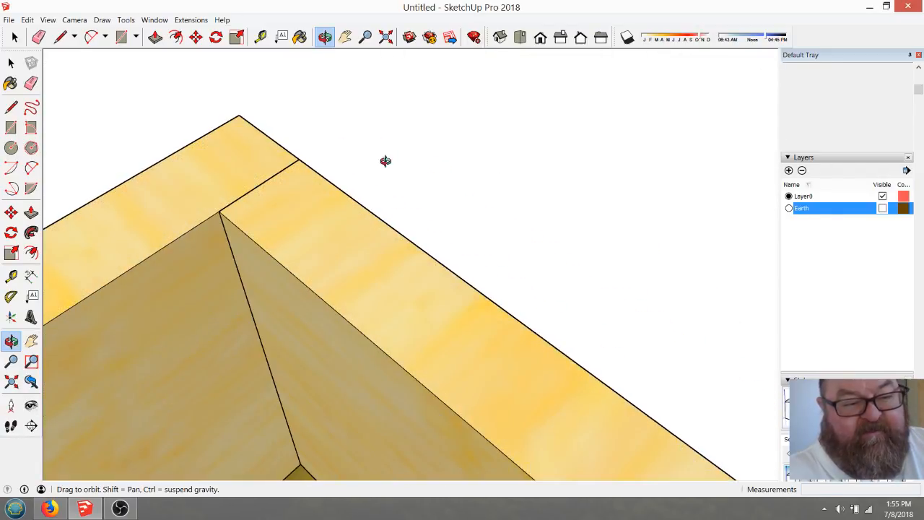
- Copy the end rim board along the adjoining rim from the inside corner as ten evenly spaced floor joists
scroll(387, 250, down, 2)
scroll(408, 242, down, 3)
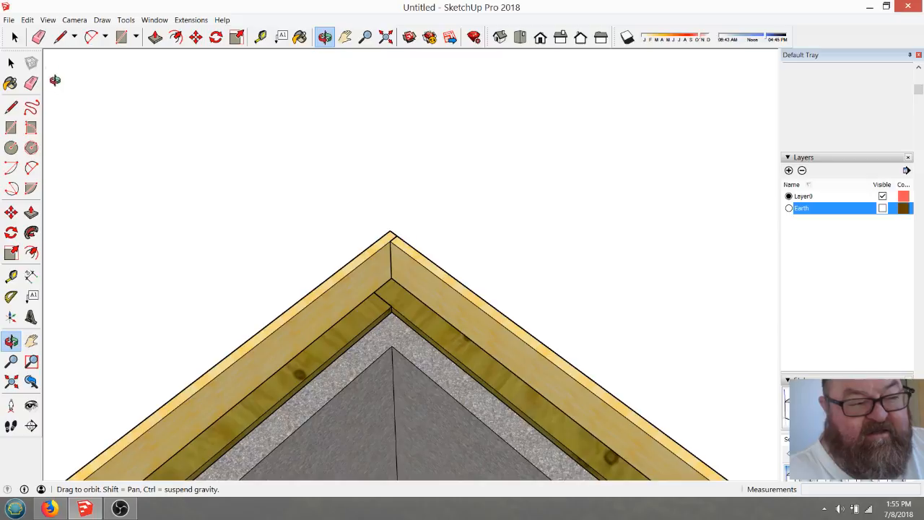
click(15, 38)
click(408, 264)
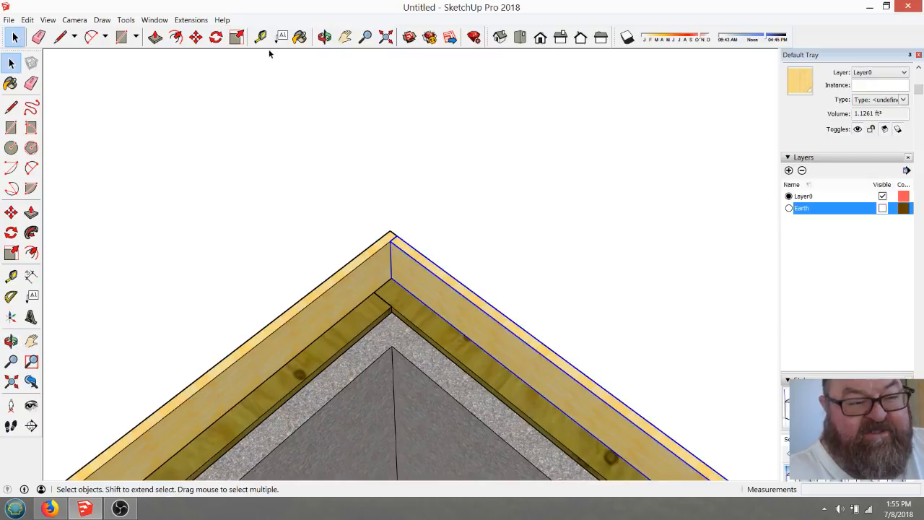
click(196, 36)
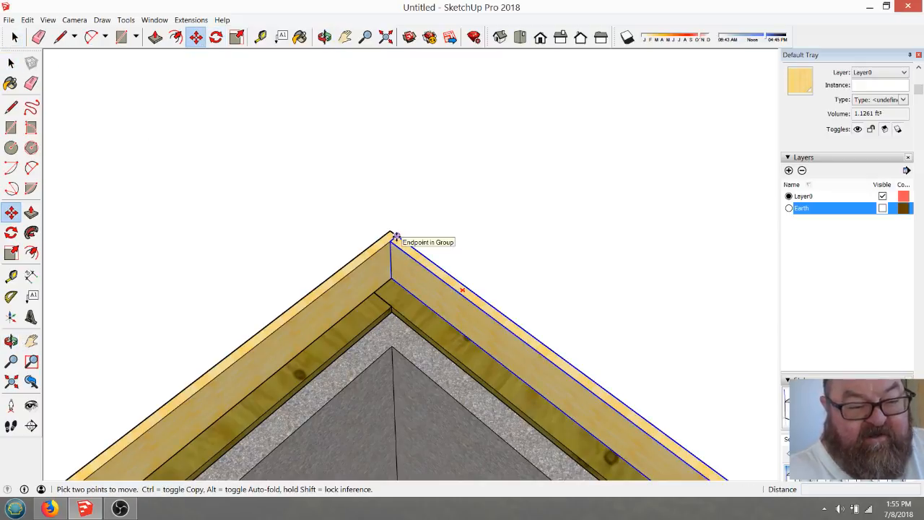
click(396, 237)
key(ctrl)
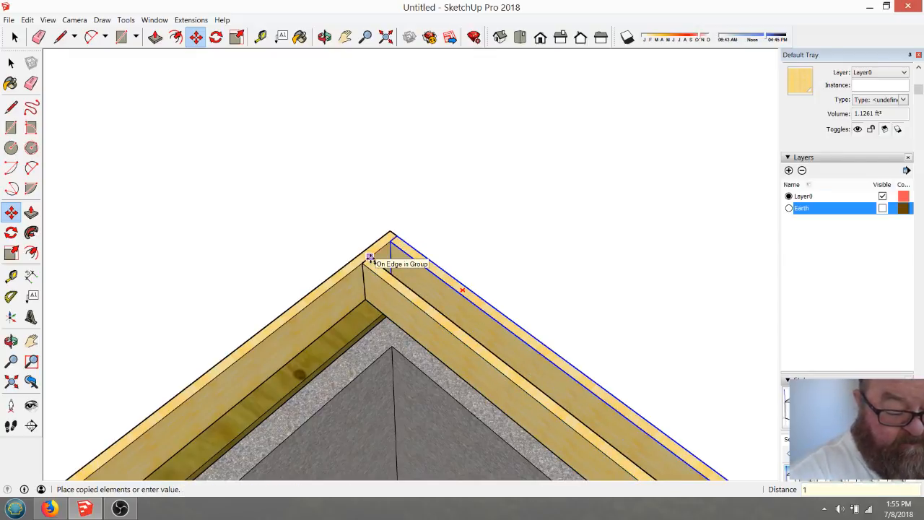
key(Return)
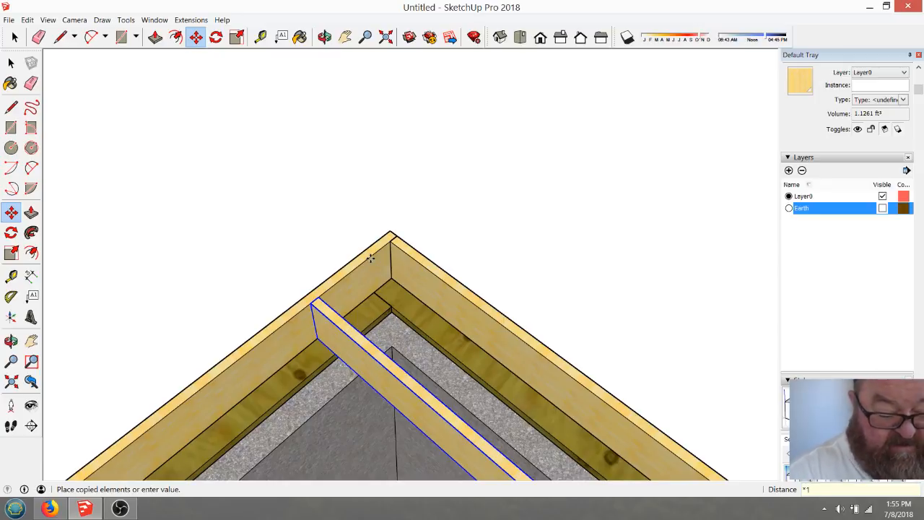
key(Return)
- Delete the five floor joists farthest from the foundation corner
scroll(443, 196, down, 3)
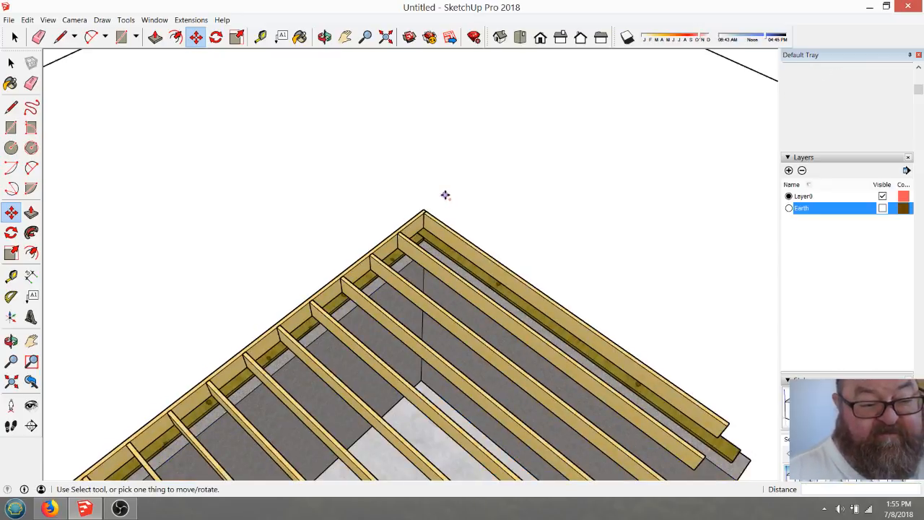
click(324, 37)
drag(416, 278, 355, 297)
click(14, 37)
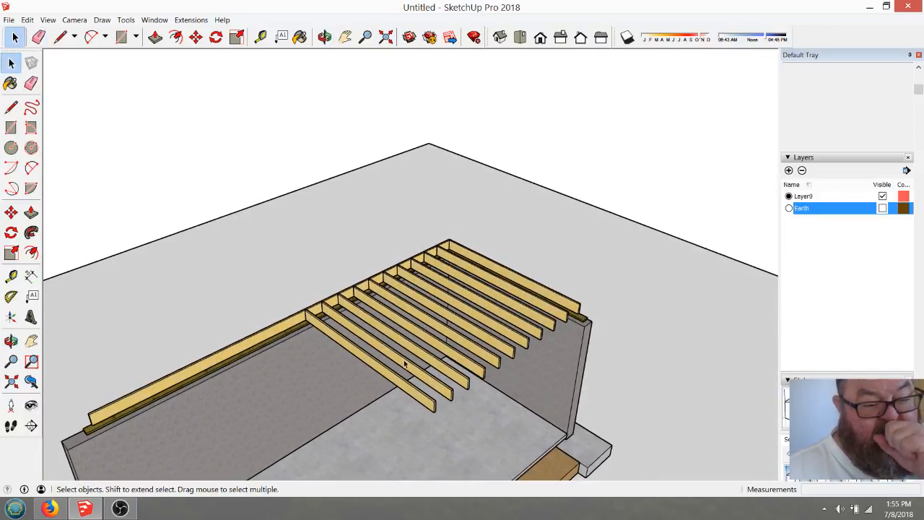
click(403, 383)
shift+click(425, 371)
shift+click(433, 364)
shift+click(442, 350)
shift+click(455, 338)
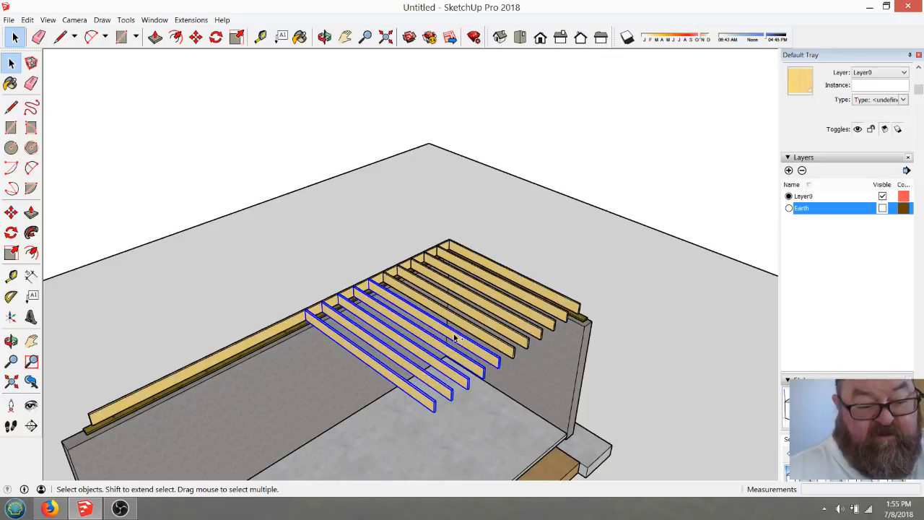
key(Delete)
- Draw two connected lines forming a wall corner on the open ground beside the foundation, parallel to its walls
scroll(397, 307, up, 3)
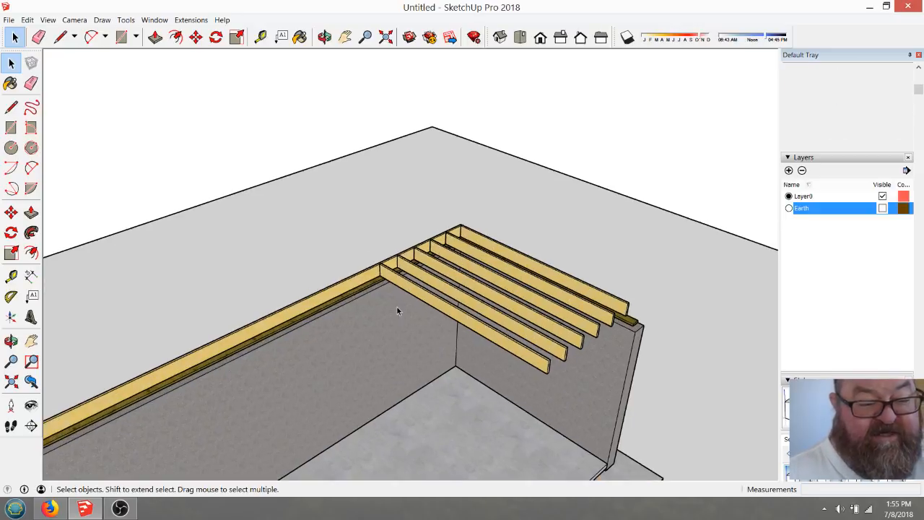
click(325, 37)
drag(411, 260, 438, 356)
scroll(439, 356, up, 2)
drag(442, 233, 468, 234)
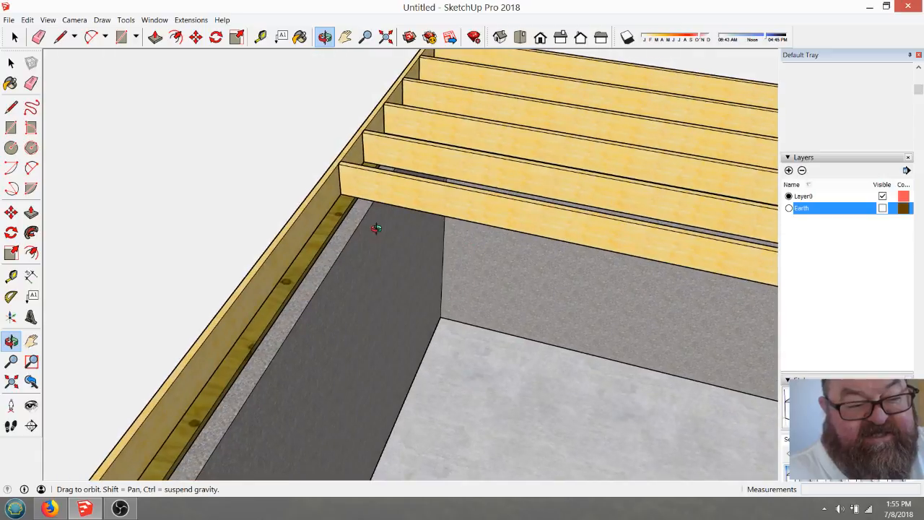
scroll(458, 242, down, 5)
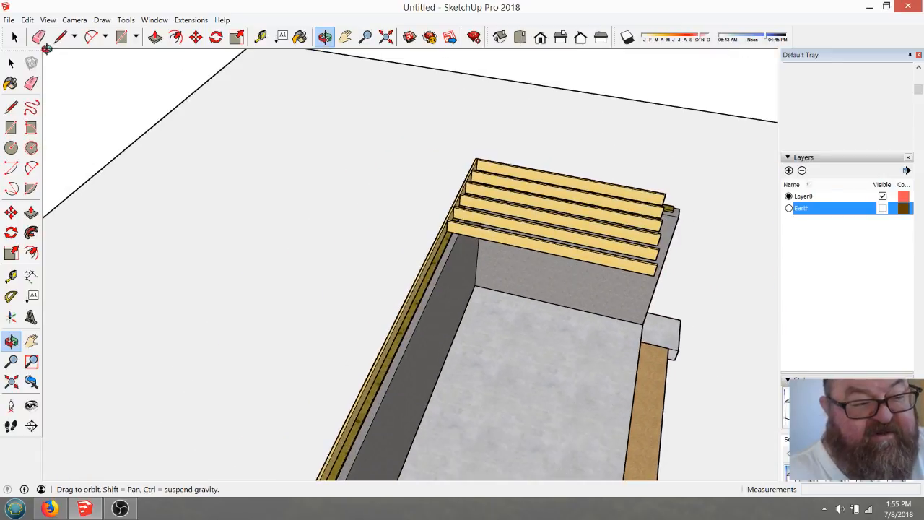
click(61, 37)
scroll(282, 252, down, 2)
click(306, 242)
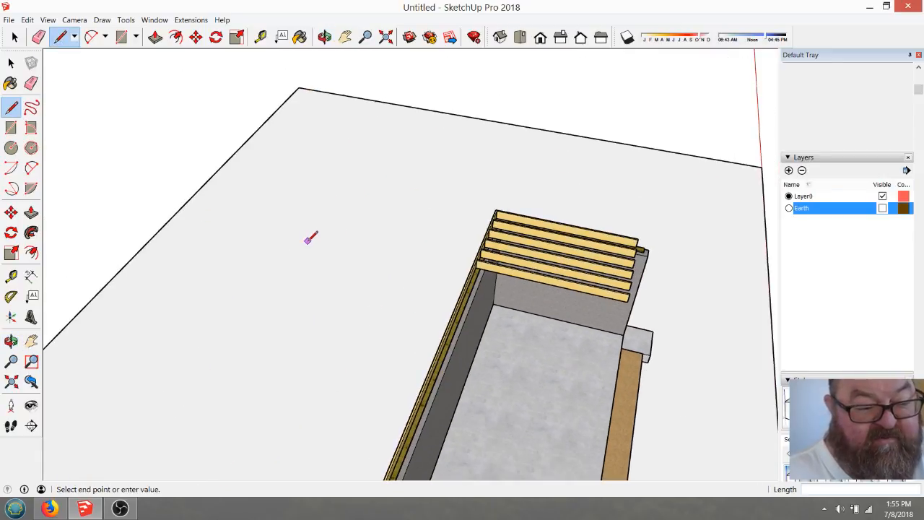
click(213, 374)
click(309, 241)
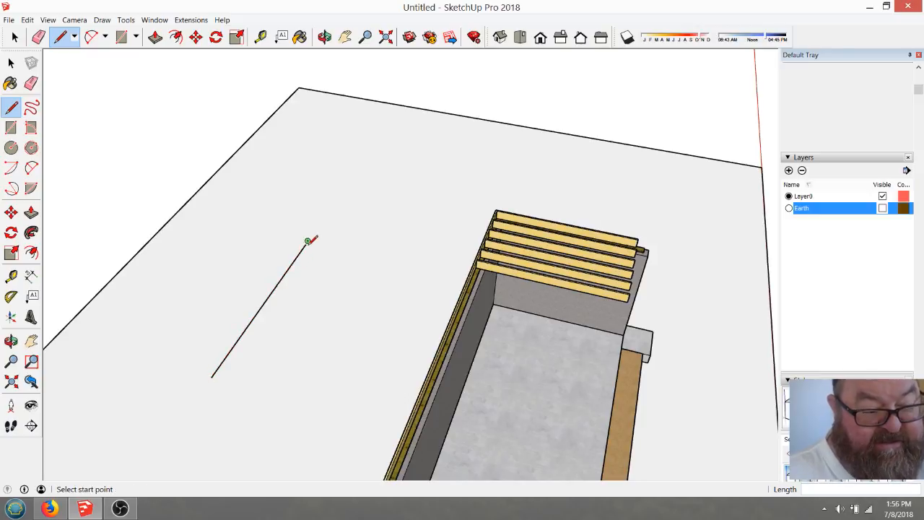
click(309, 241)
click(392, 262)
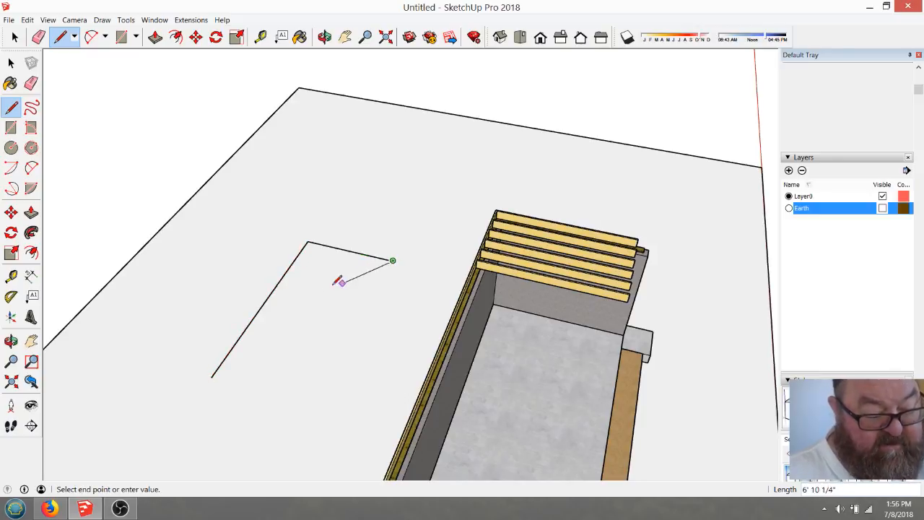
key(Escape)
- Place a guide parallel to each of the two corner lines, offset slightly to the inside for the wall thickness
scroll(289, 299, up, 2)
scroll(289, 301, up, 2)
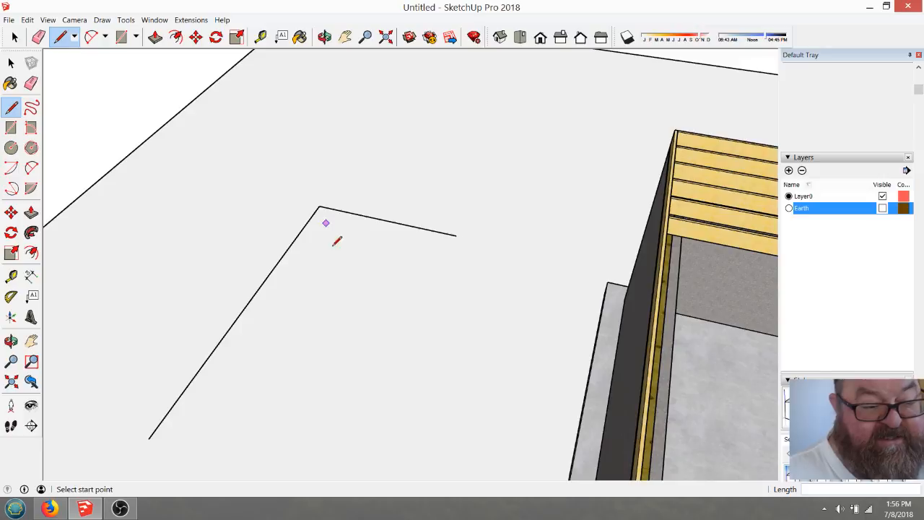
click(260, 37)
click(406, 225)
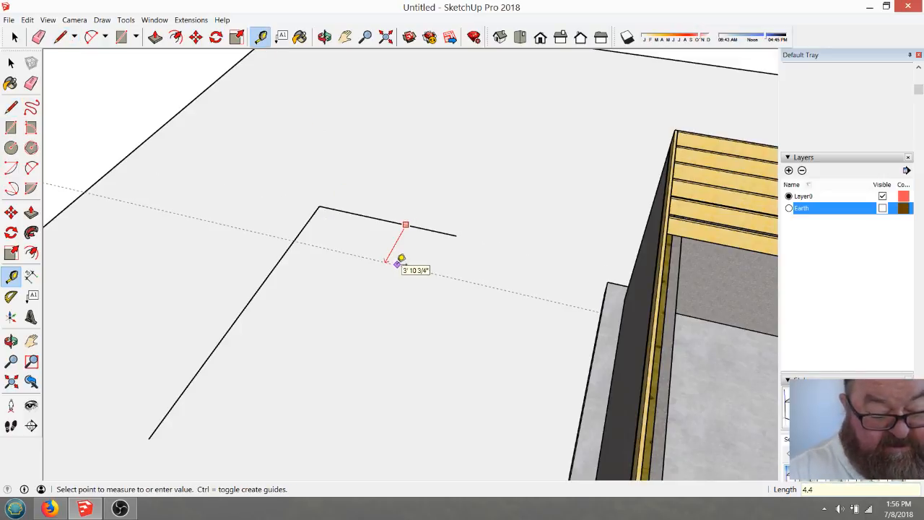
text(4.)
key(Return)
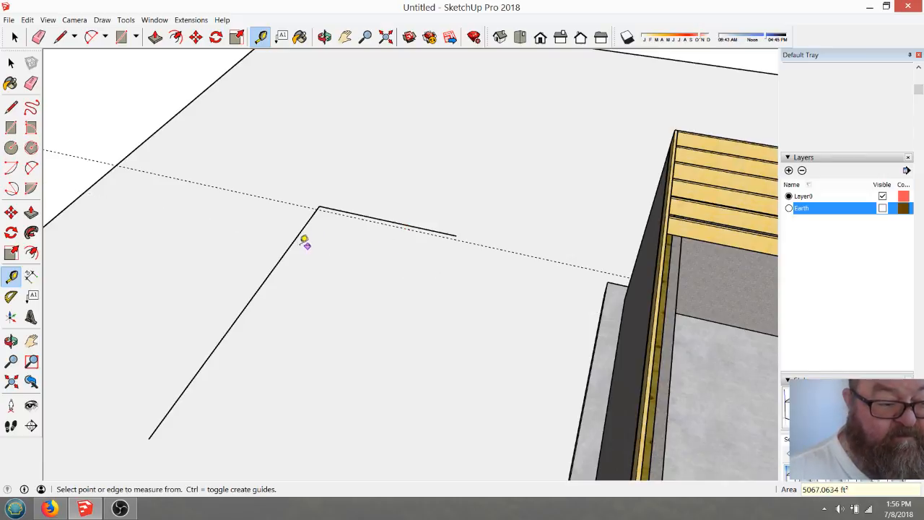
click(291, 243)
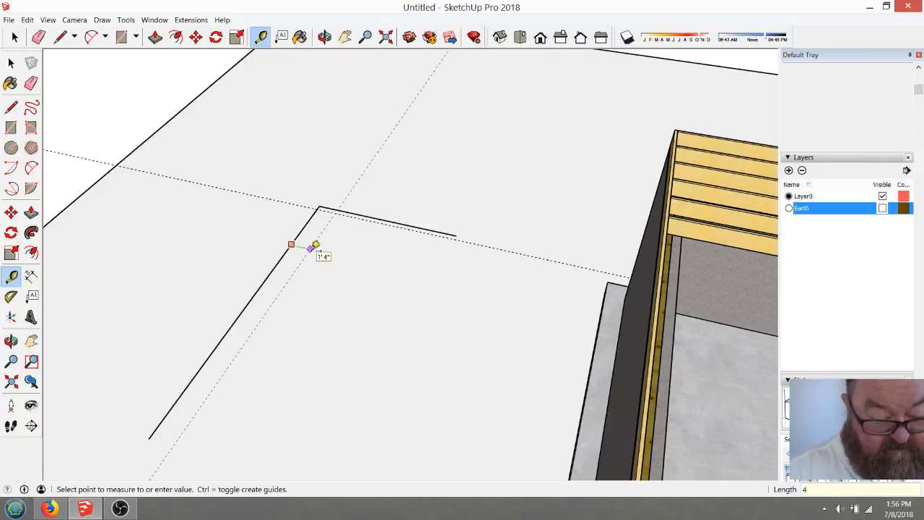
text(4.)
key(Return)
- Trace the inner wall faces with two lines along the guides, starting where the guides cross
scroll(329, 220, up, 1)
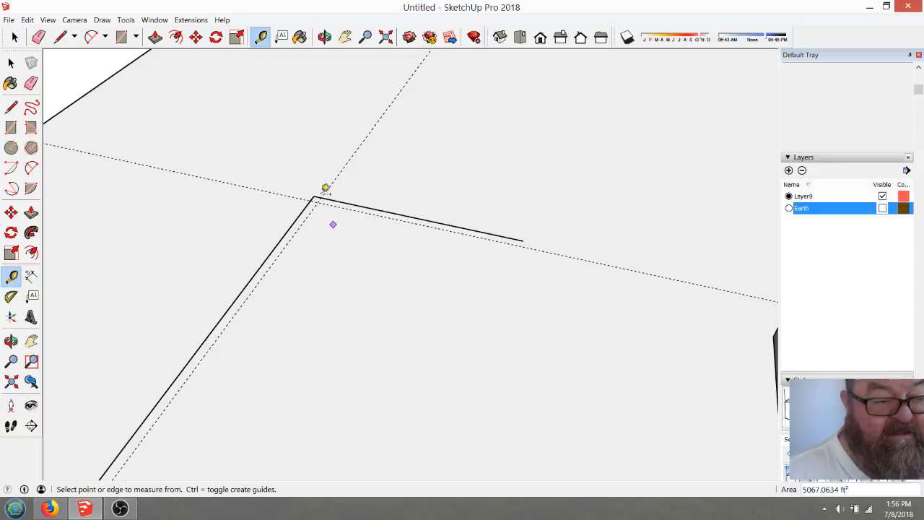
click(324, 37)
drag(354, 217, 367, 274)
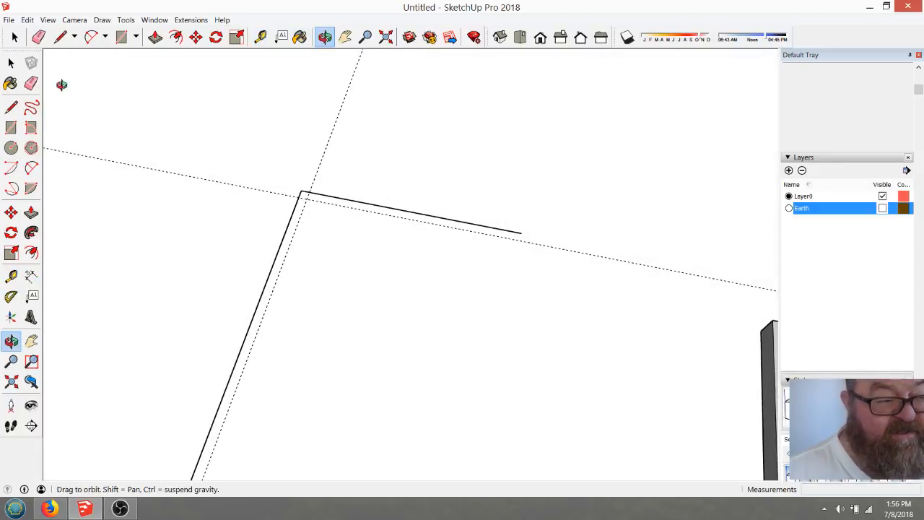
click(60, 42)
click(306, 198)
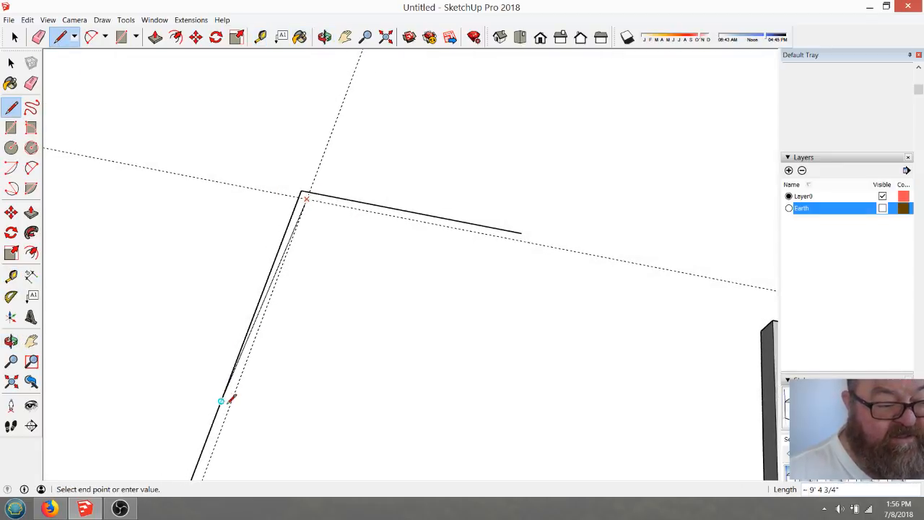
click(222, 427)
key(Escape)
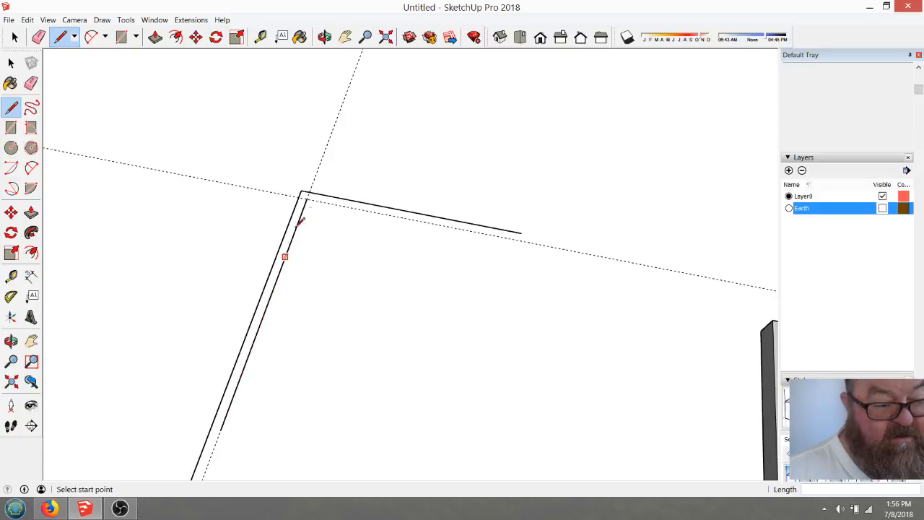
click(307, 198)
click(494, 235)
key(Escape)
- Add a guide 36" from the long inner wall line, draw a 3' line across to it, and continue along the guide
click(261, 37)
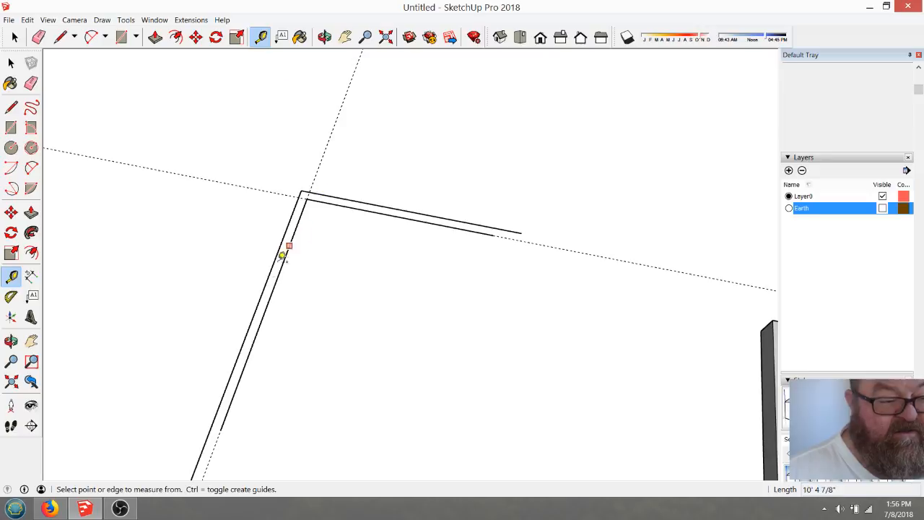
click(257, 332)
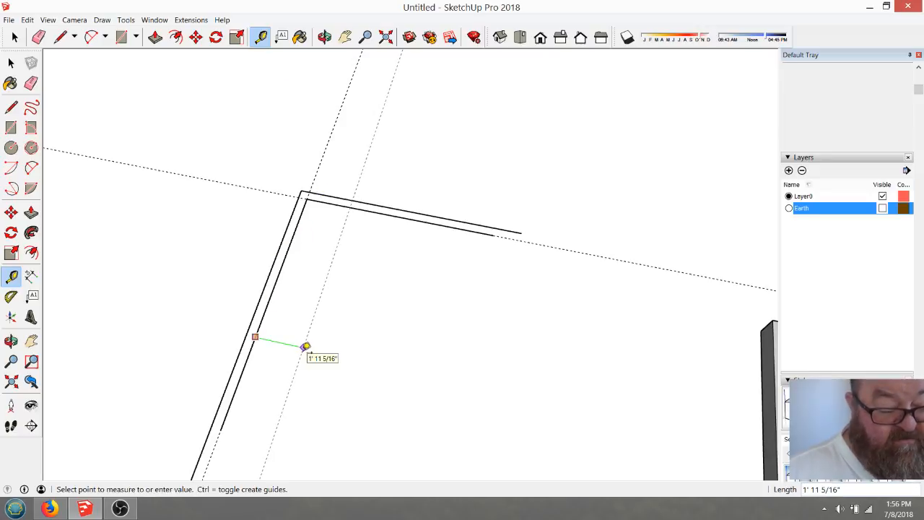
key(Return)
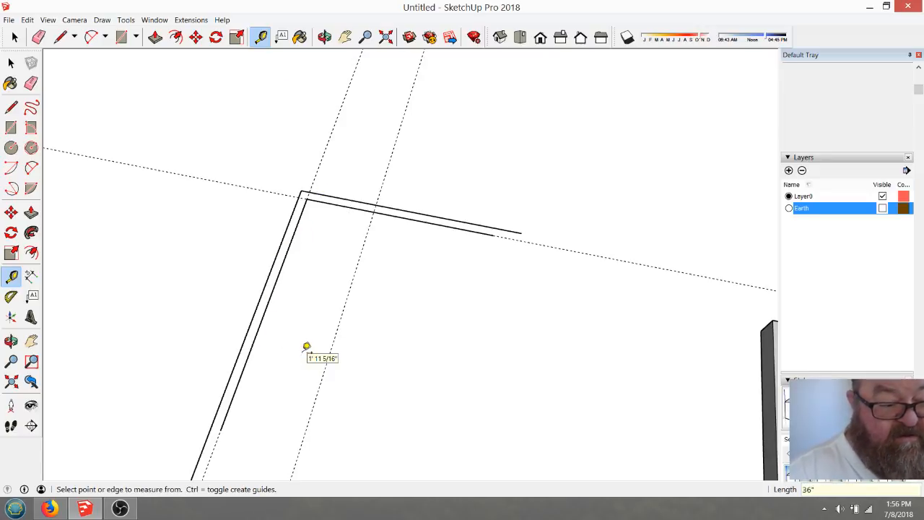
click(60, 37)
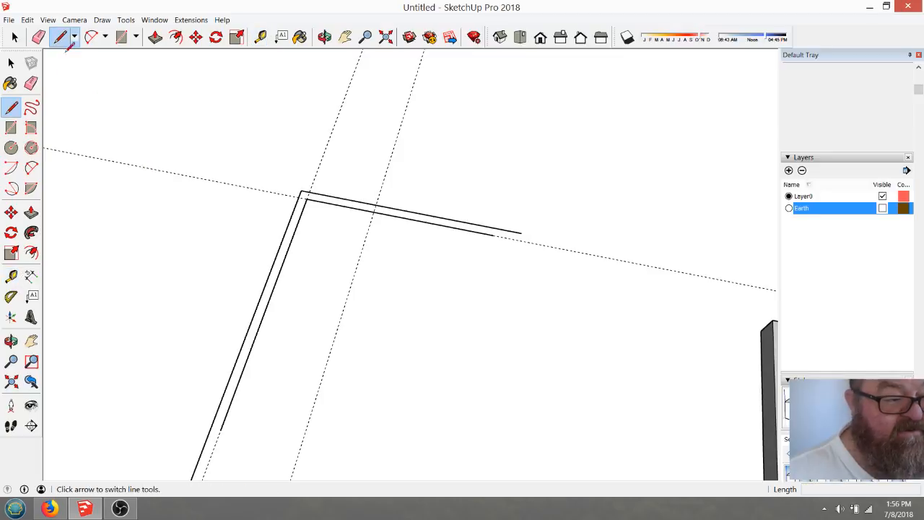
click(269, 304)
click(341, 318)
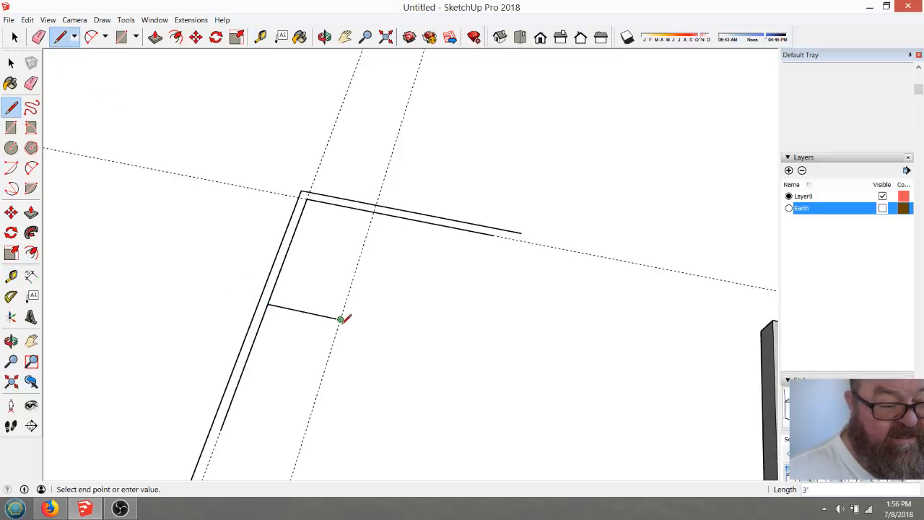
click(301, 445)
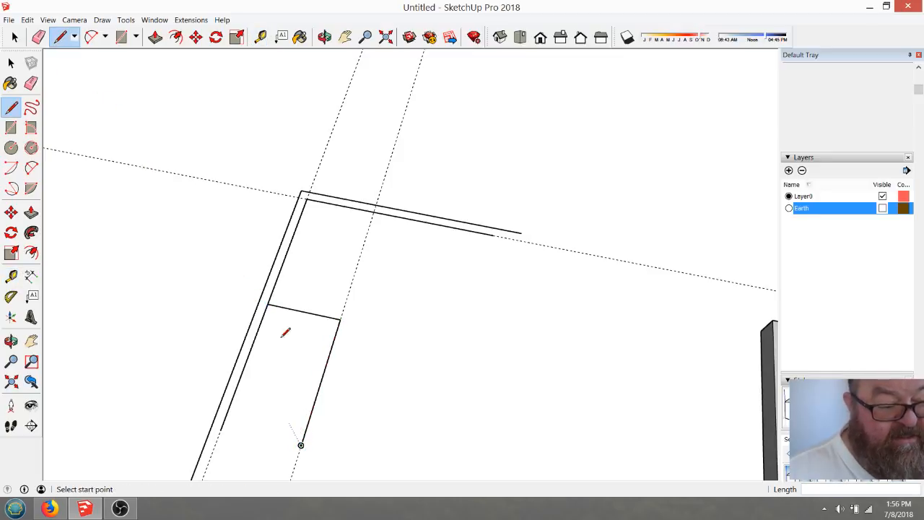
- Add a parallel guide one tread depth from the 3' cross line and draw a second 3' line there, closing the tread
click(261, 37)
click(303, 311)
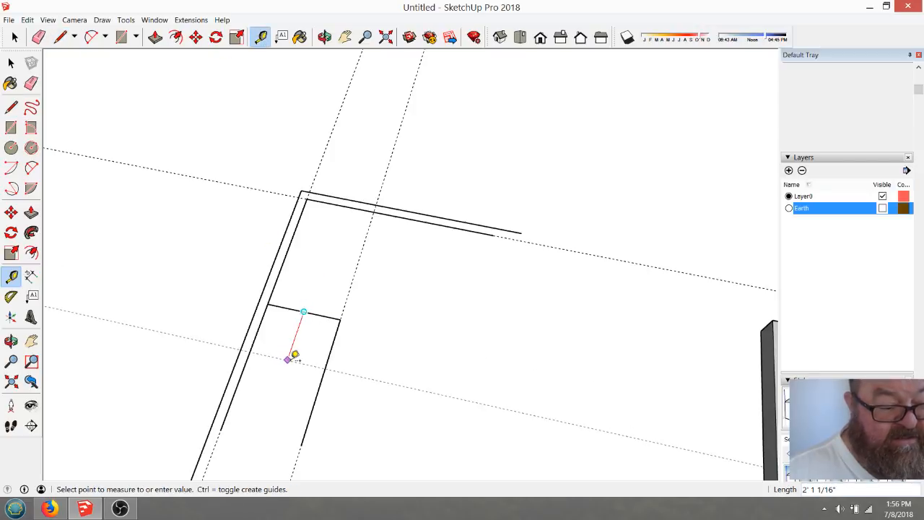
key(Return)
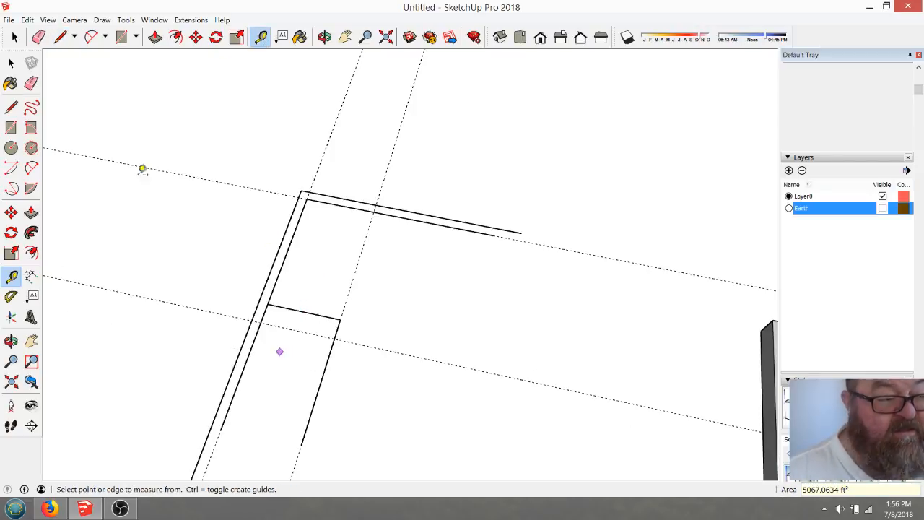
click(60, 36)
click(262, 320)
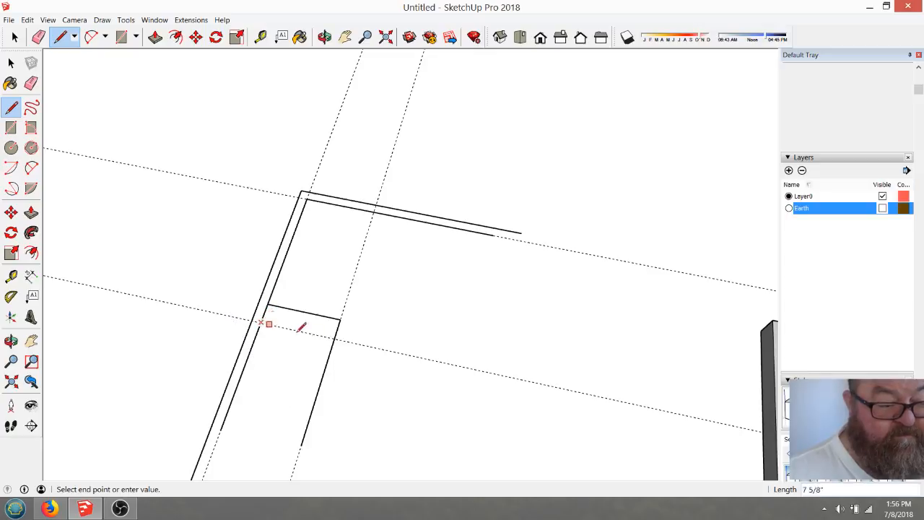
click(334, 338)
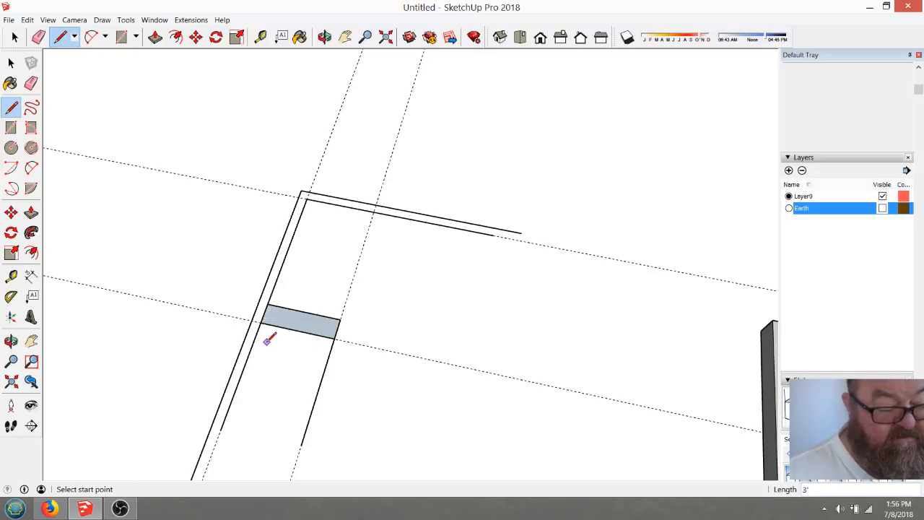
- Review the stair plan sketch next to the joisted foundation, first from farther out and then close up
scroll(241, 291, down, 4)
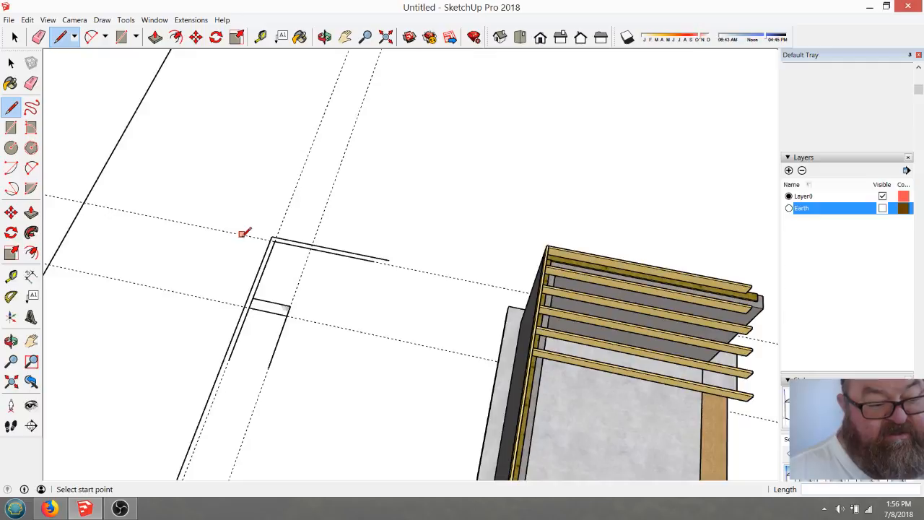
scroll(241, 233, down, 2)
scroll(212, 259, down, 2)
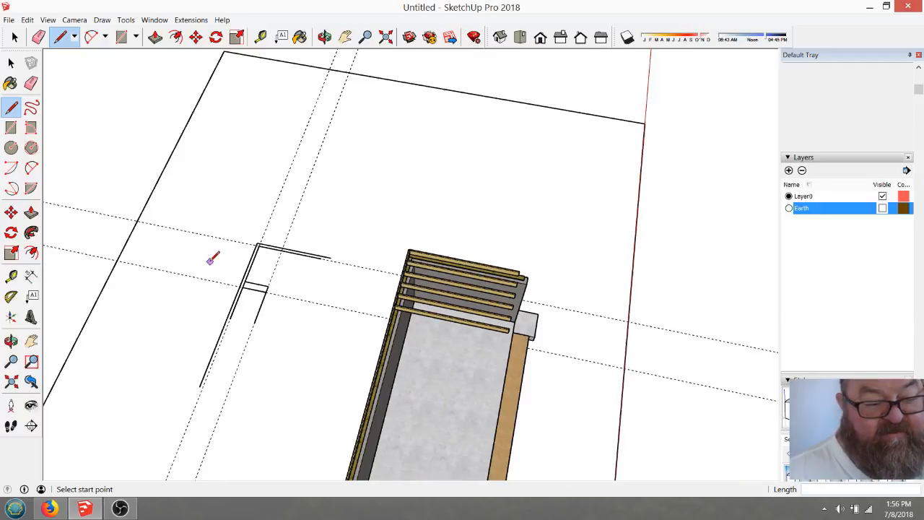
click(325, 36)
drag(438, 385, 552, 312)
scroll(210, 307, up, 4)
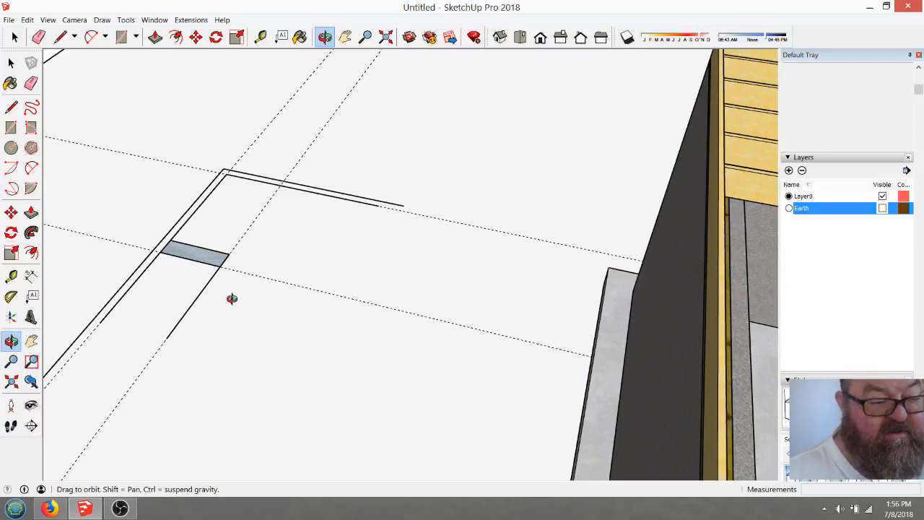
- Add a guide parallel to the stair's open-side line, just outside it, and draw a line along the guide for the wall's far face
scroll(241, 293, down, 2)
drag(311, 365, 178, 351)
scroll(200, 302, up, 2)
scroll(200, 302, up, 1)
click(261, 38)
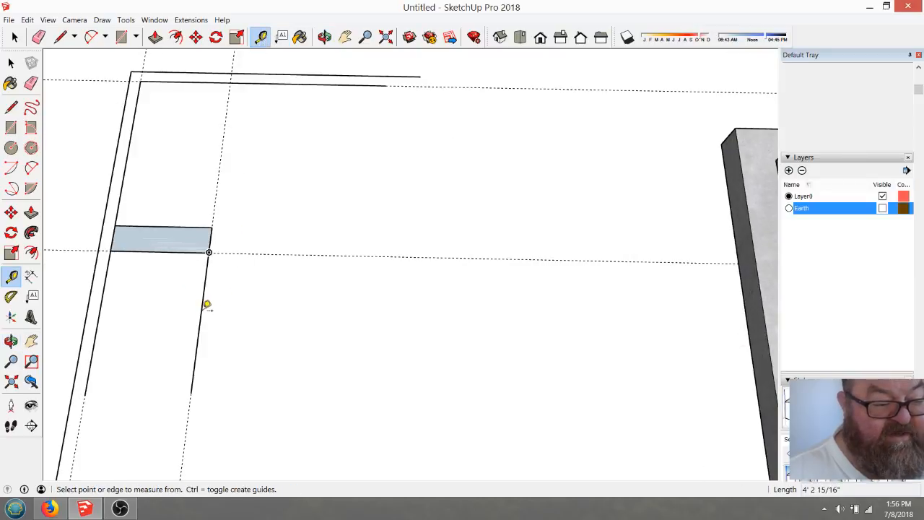
click(205, 307)
key(Return)
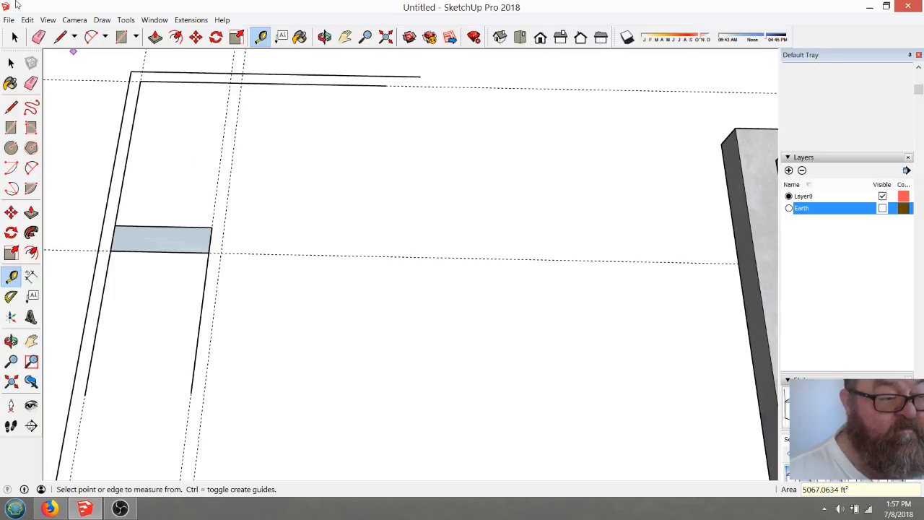
click(61, 37)
click(226, 206)
double_click(201, 416)
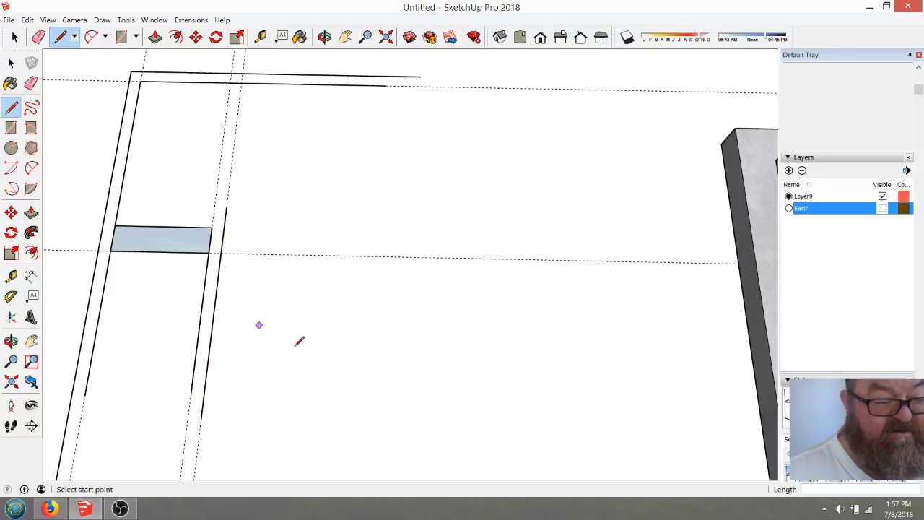
- Add a guide 12' from the new outer wall line, out past the stair, and draw a line along part of it
click(260, 38)
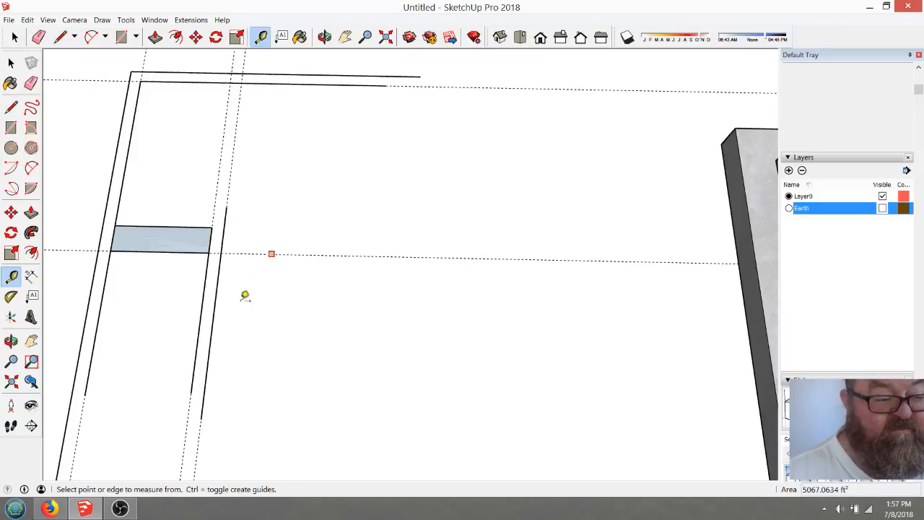
click(213, 317)
text(12')
key(Return)
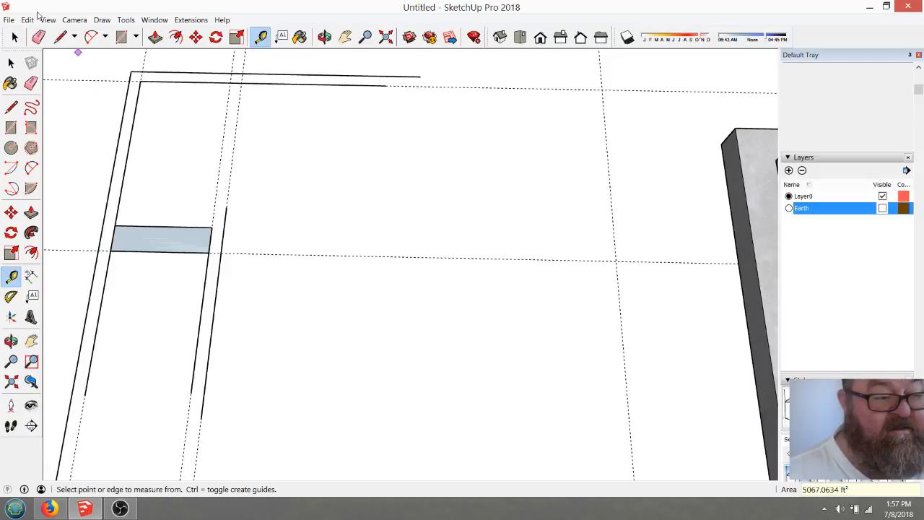
click(60, 37)
click(612, 215)
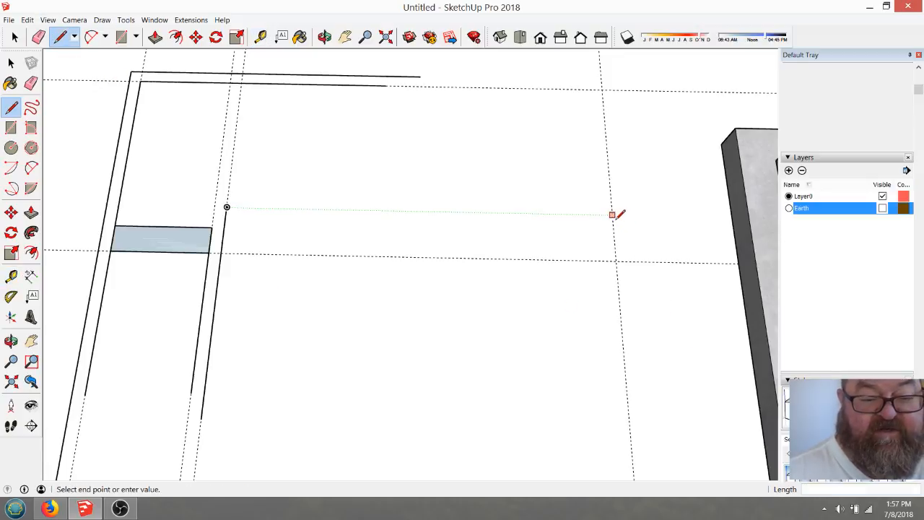
click(625, 361)
key(Escape)
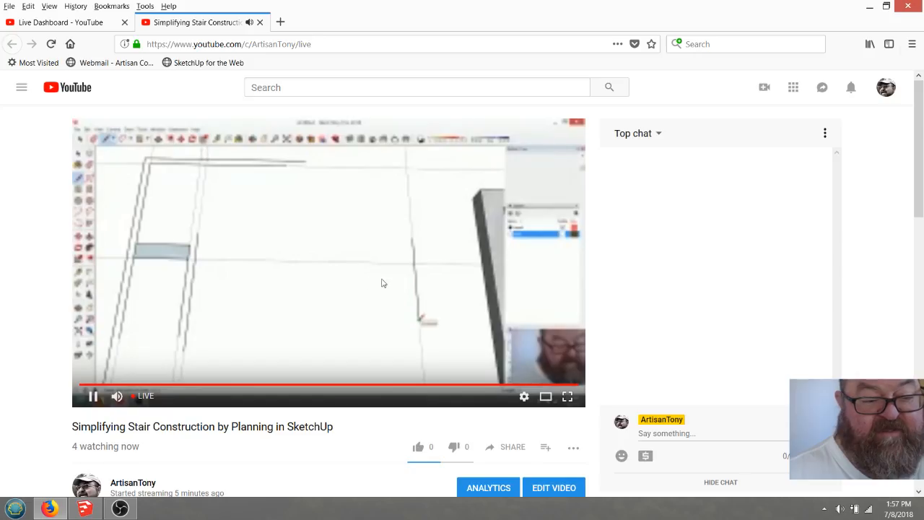
- Switch to OBS to check the live stream's status and return to the SketchUp model
click(120, 509)
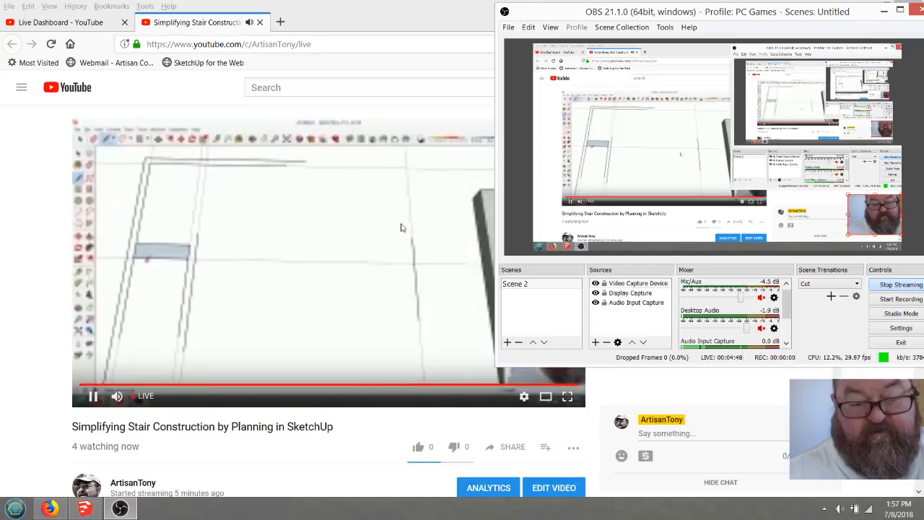
click(84, 509)
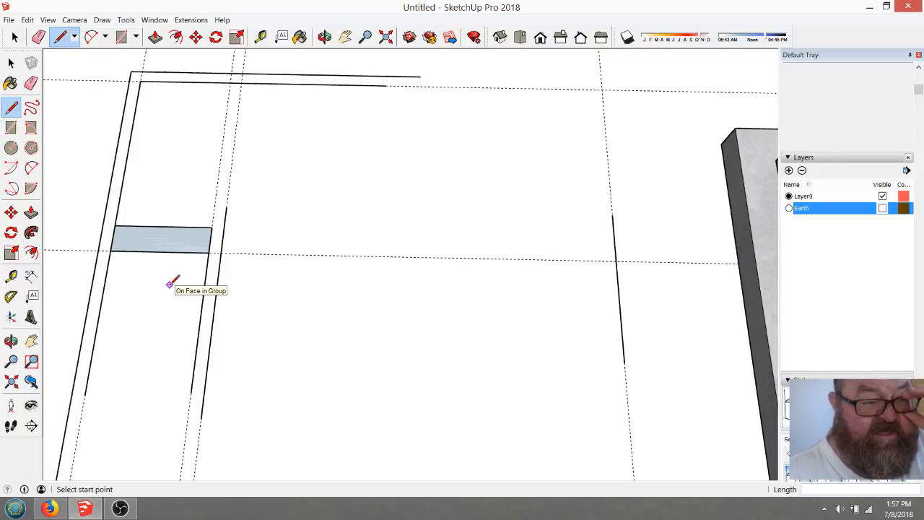
- Compare the stair plan sketch with the joisted foundation from above, and examine the corner where the joists meet the long wall
scroll(175, 287, down, 3)
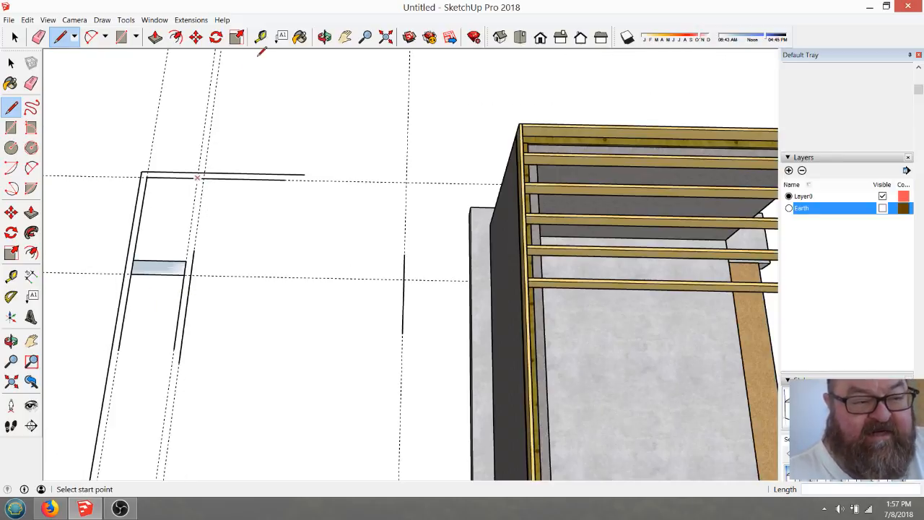
click(325, 37)
drag(413, 264, 461, 228)
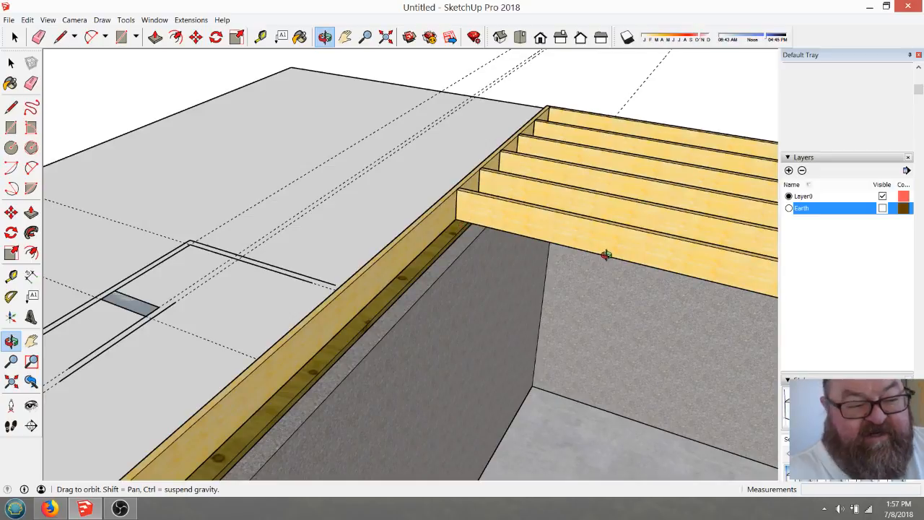
drag(606, 255, 374, 310)
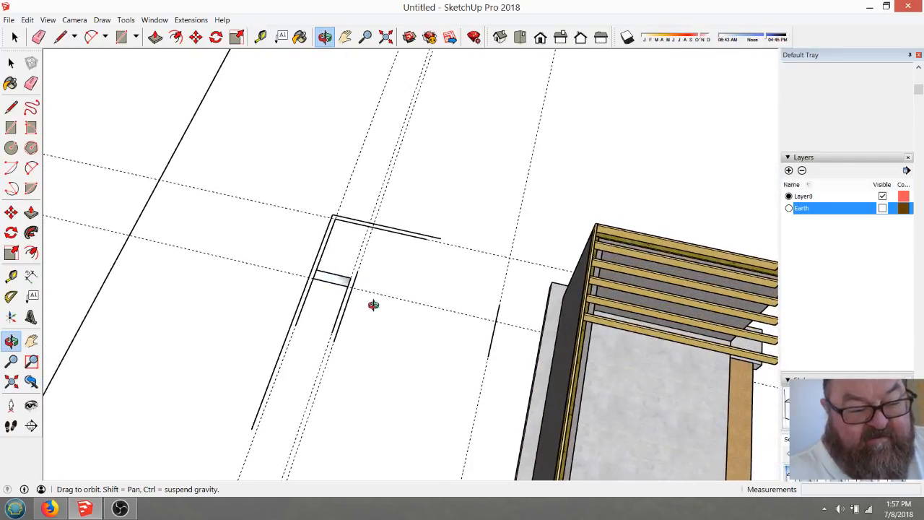
scroll(374, 310, up, 3)
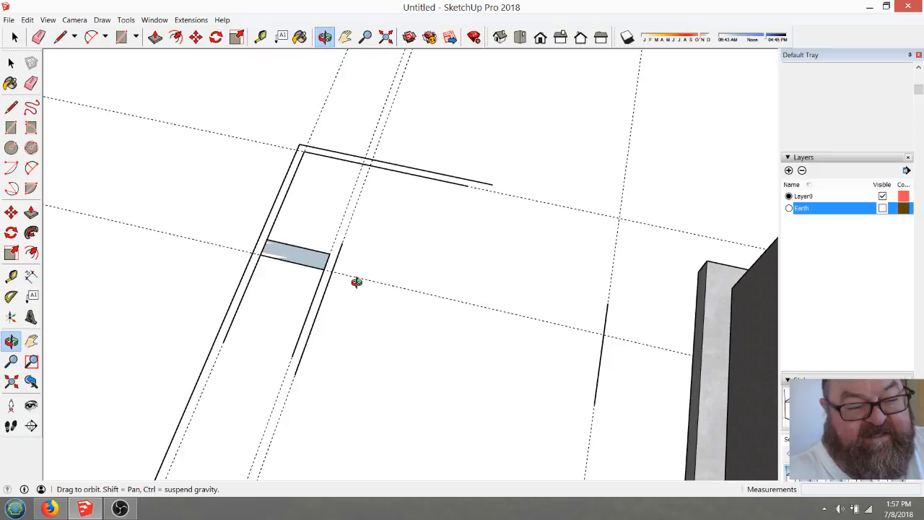
drag(382, 282, 240, 285)
scroll(240, 285, down, 4)
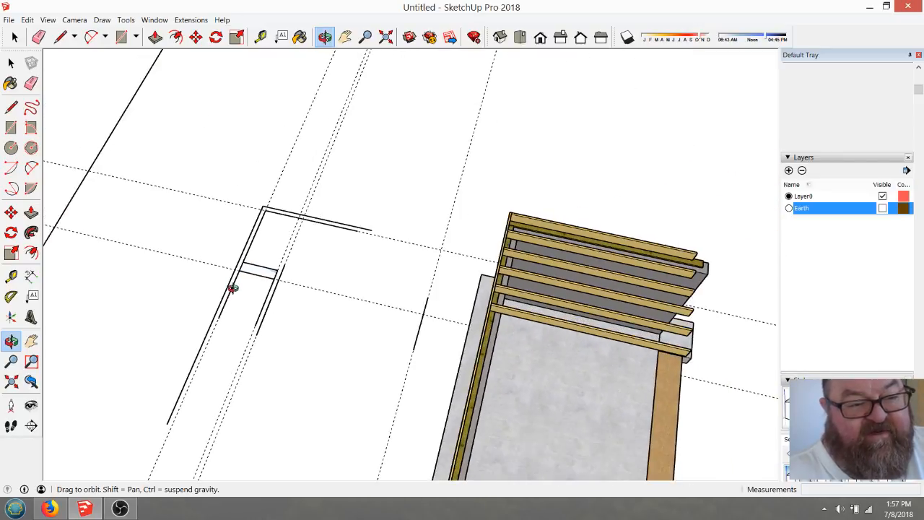
scroll(471, 389, up, 8)
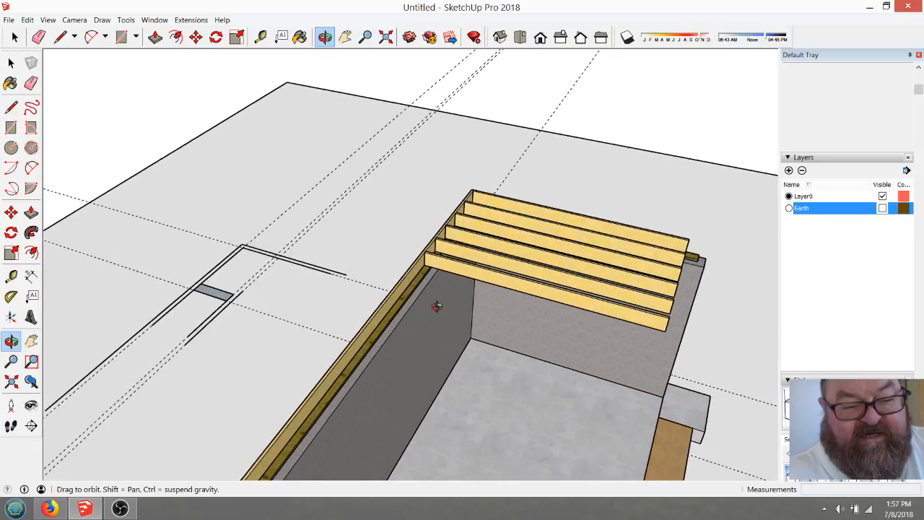
scroll(447, 218, down, 2)
drag(455, 291, 422, 282)
middle_drag(422, 283, 422, 283)
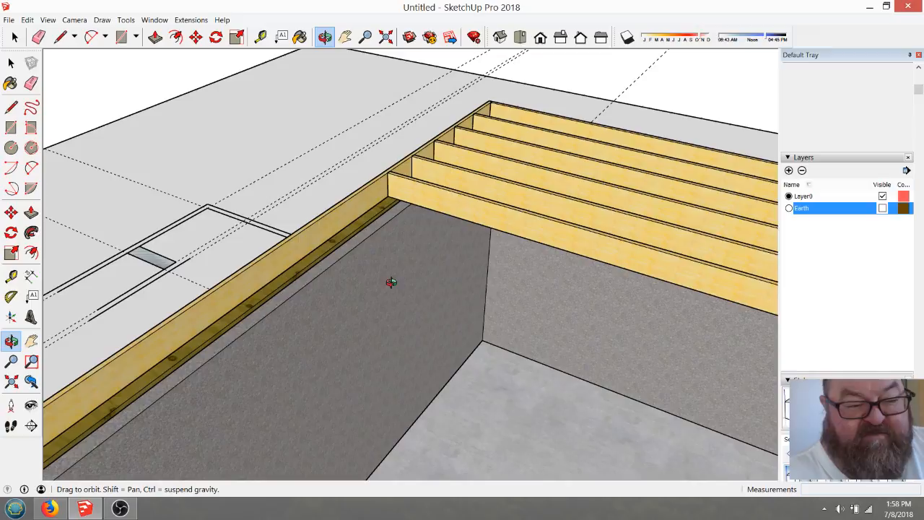
drag(396, 211, 387, 237)
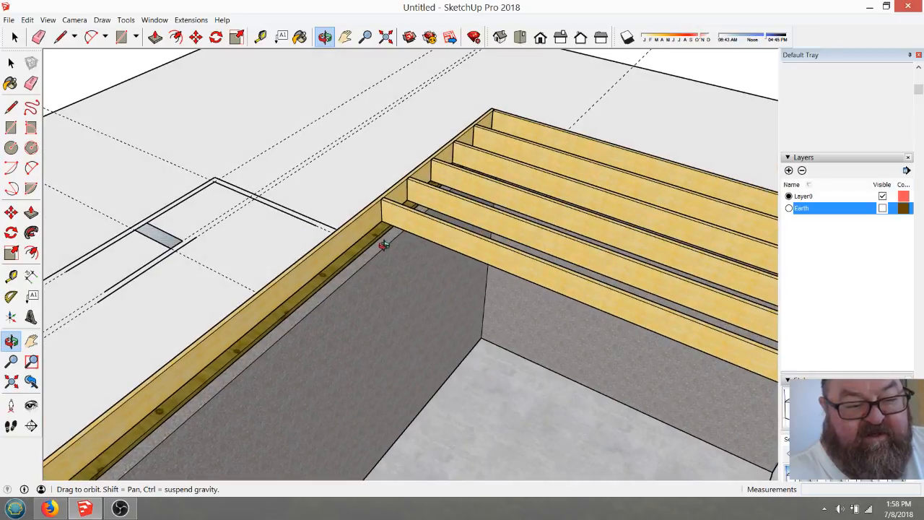
drag(404, 271, 92, 113)
- Copy the last joist by the bottom corner of its free end onto the sill of the long foundation wall
click(11, 63)
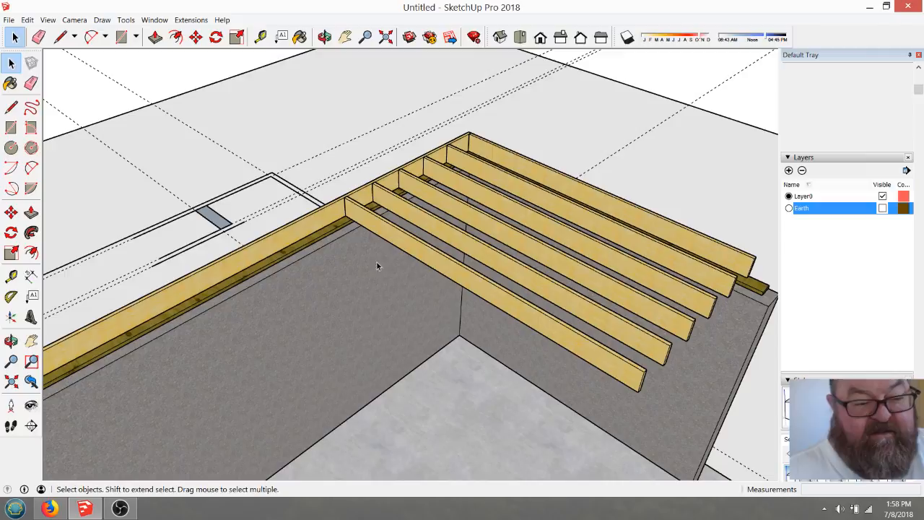
click(426, 258)
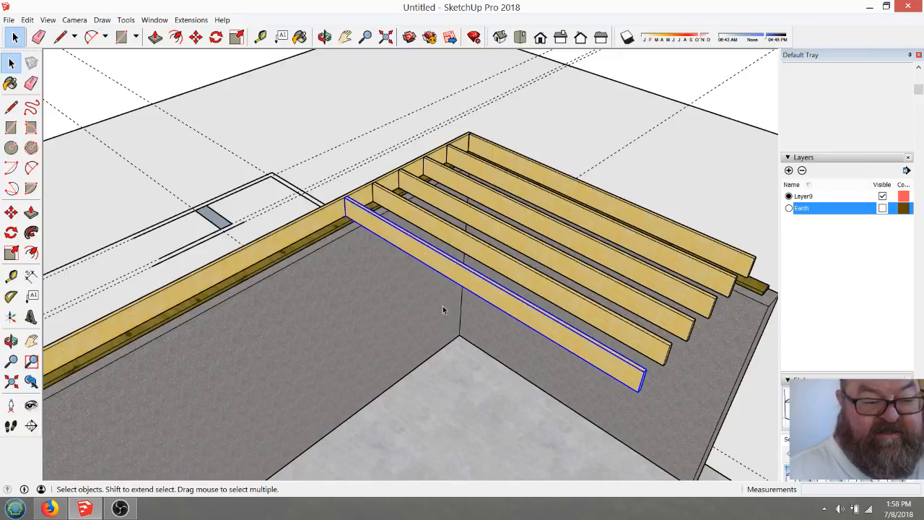
click(196, 37)
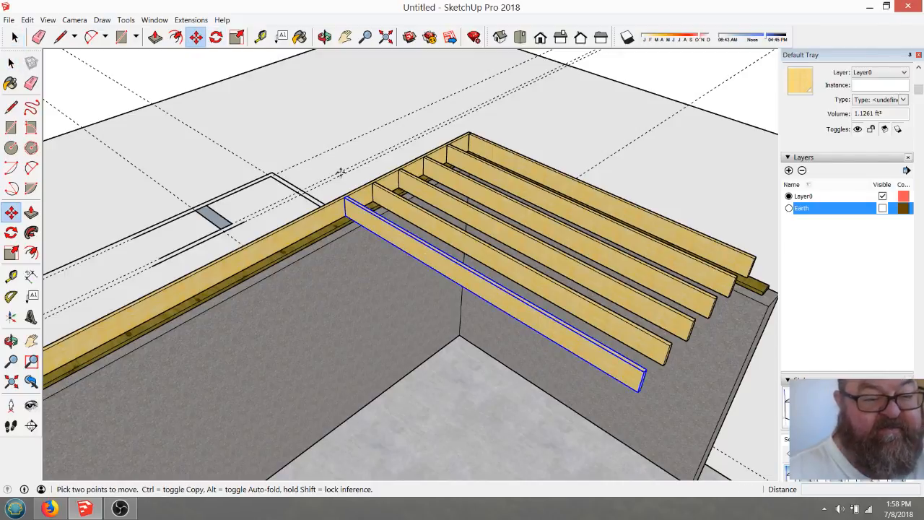
click(637, 390)
key(ctrl)
click(305, 244)
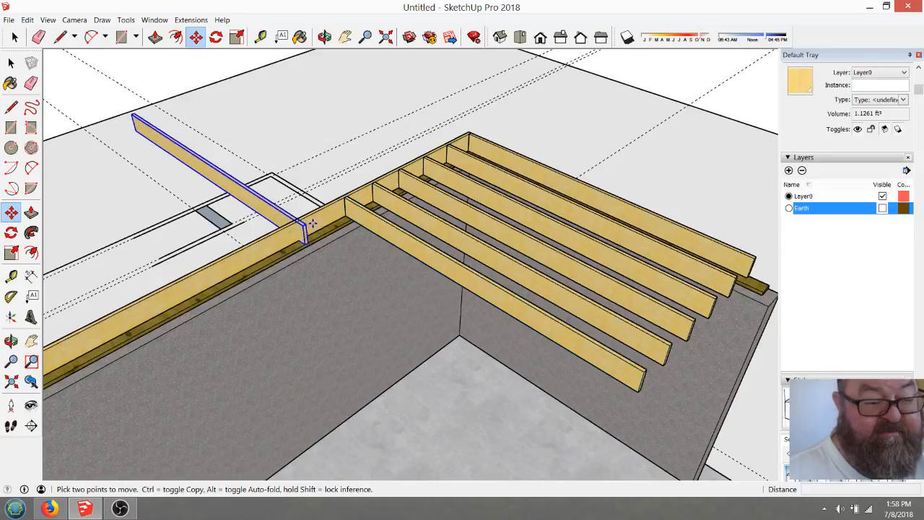
- Rotate the copied joist 90 degrees in the horizontal plane so it runs parallel to the long wall
scroll(296, 231, up, 5)
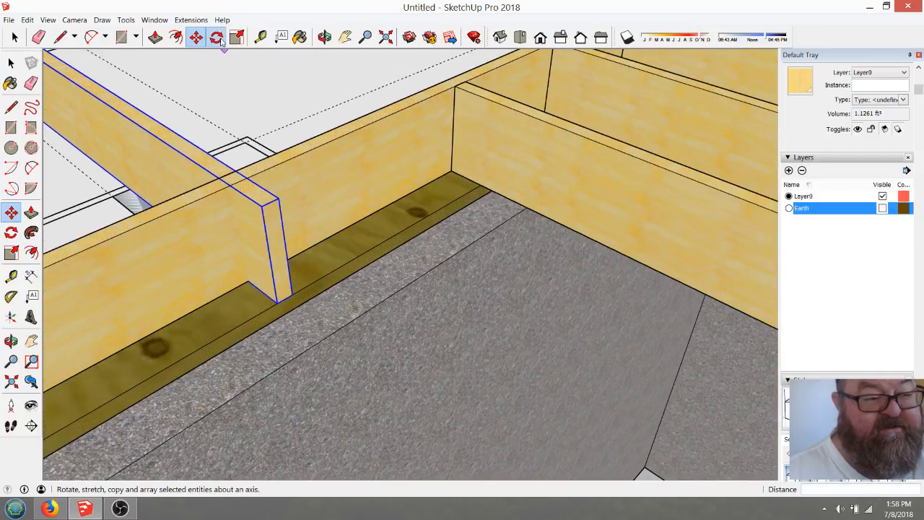
click(216, 37)
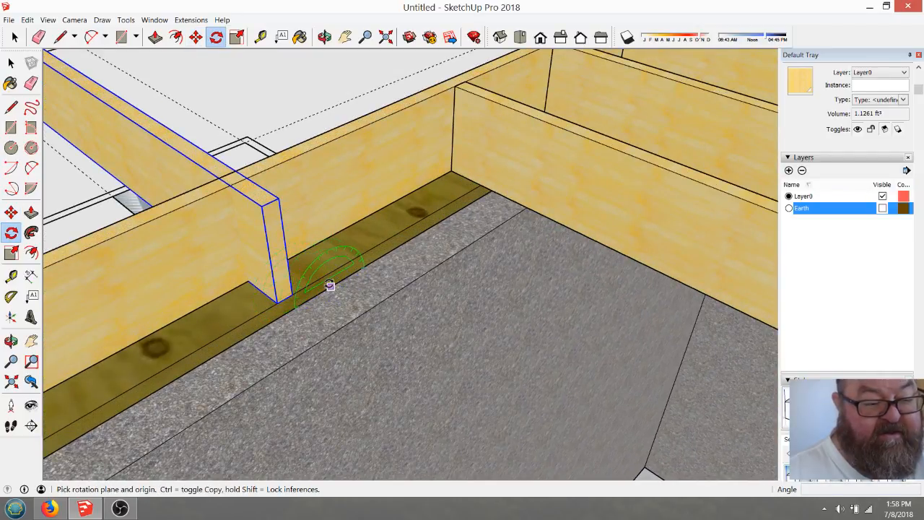
click(330, 273)
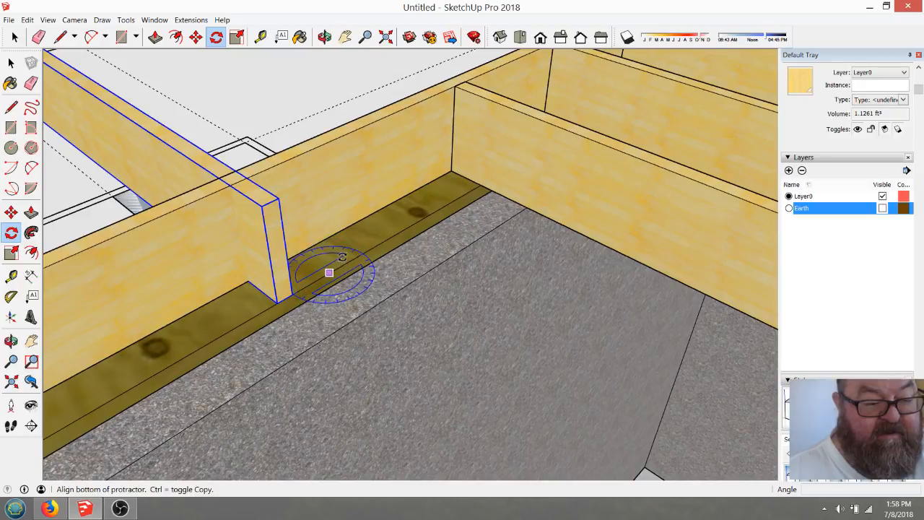
click(345, 259)
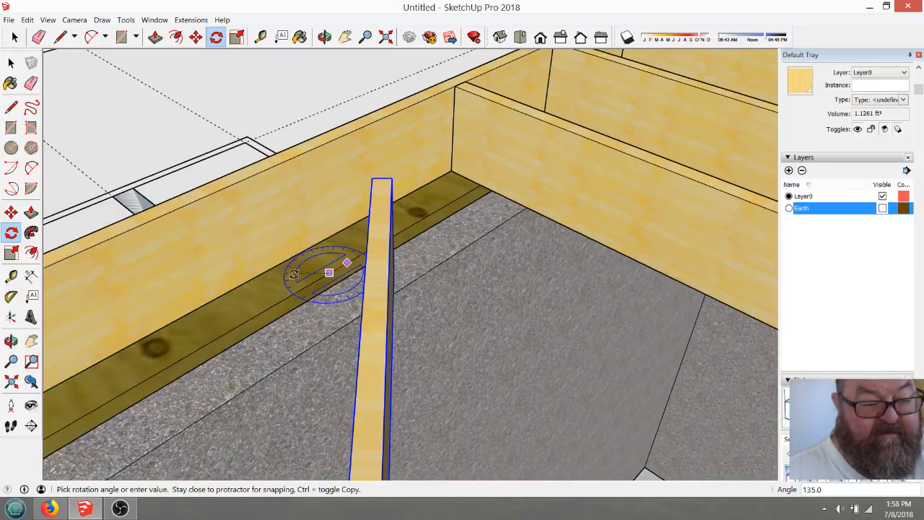
click(295, 247)
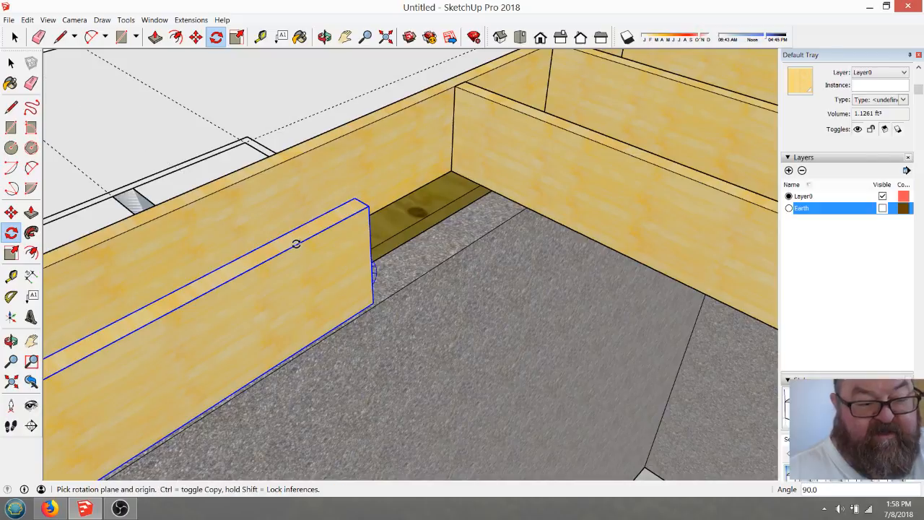
- Move the rotated board by its bottom end corner onto the sill beside the rim joist, butting its end against the last joist
click(196, 36)
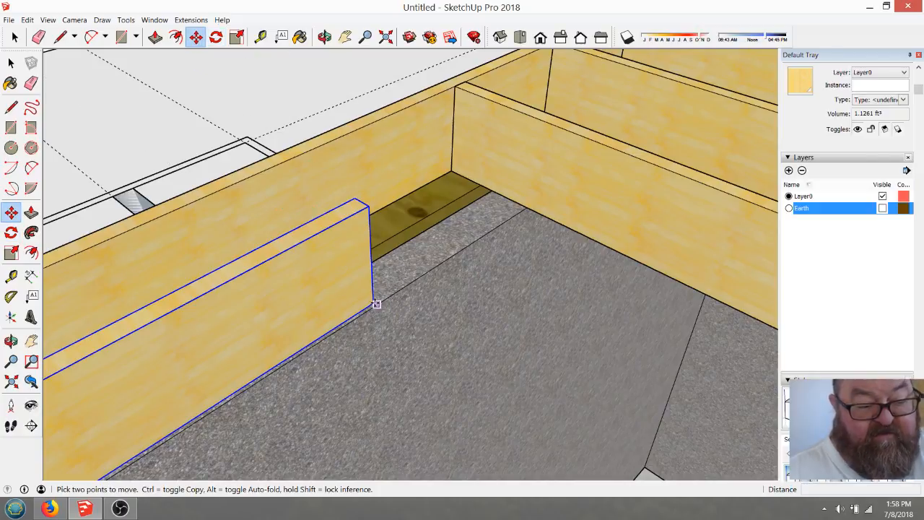
click(377, 304)
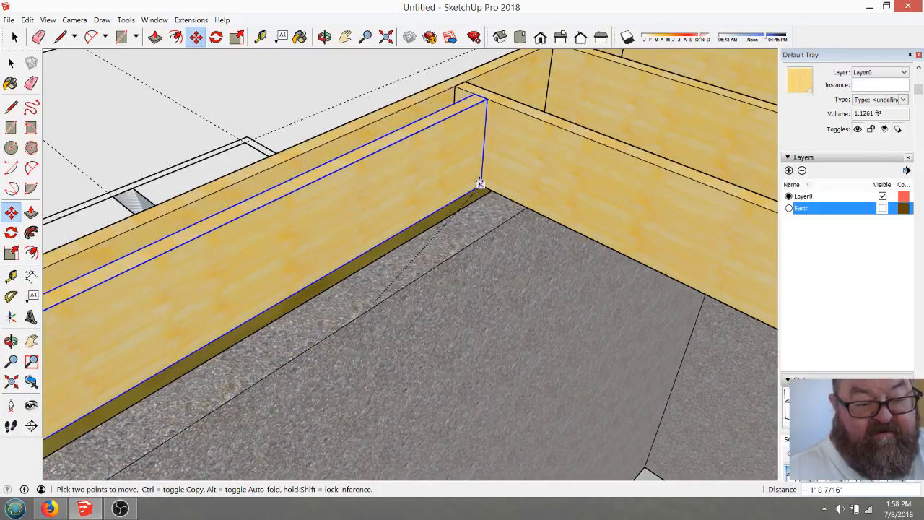
click(502, 220)
- Deselect the board and examine how it sits on the sill beside the rim joist at the foundation corner
scroll(499, 221, down, 4)
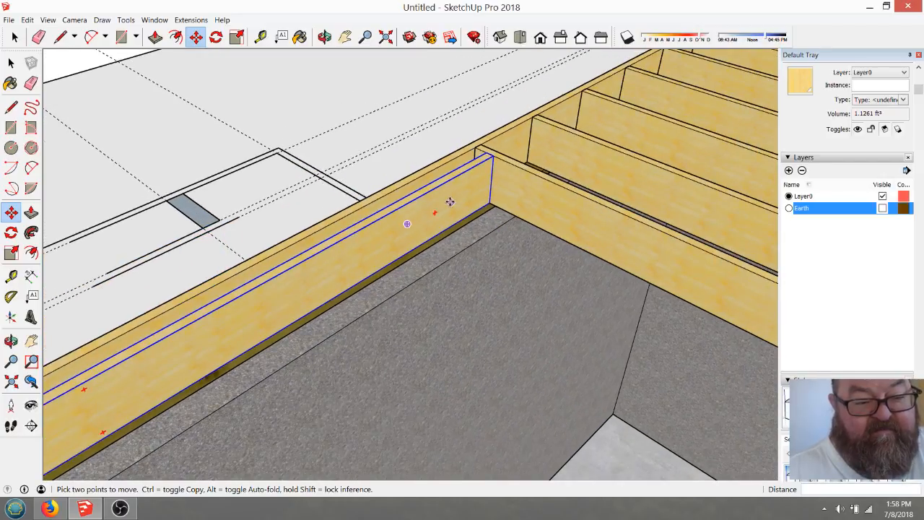
scroll(434, 199, down, 1)
scroll(419, 209, up, 3)
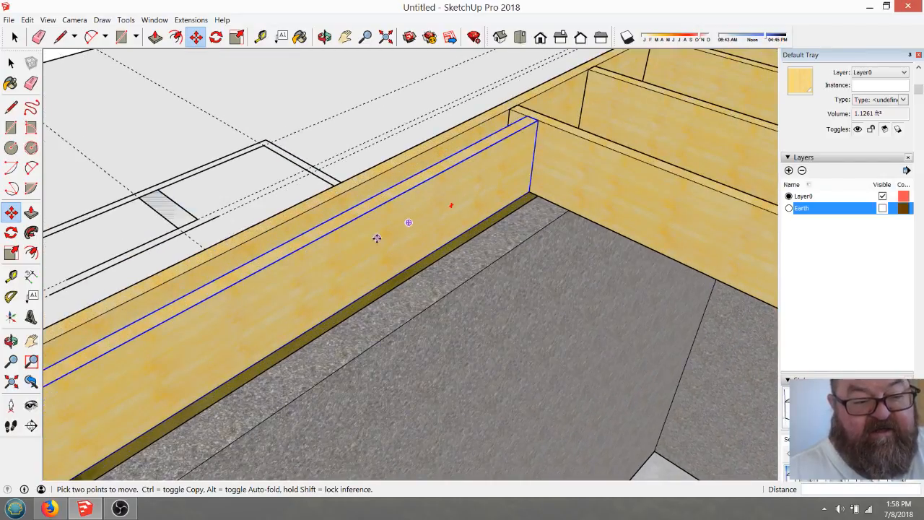
scroll(377, 238, down, 3)
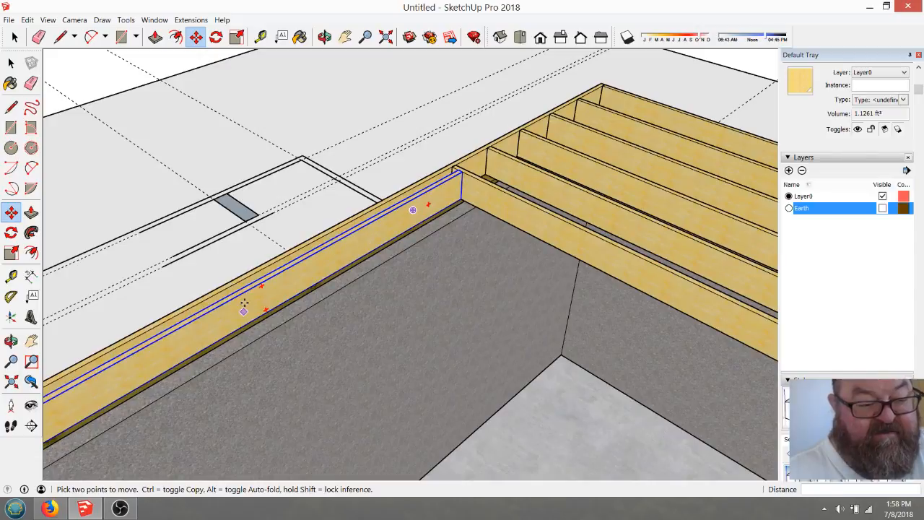
click(14, 38)
click(371, 118)
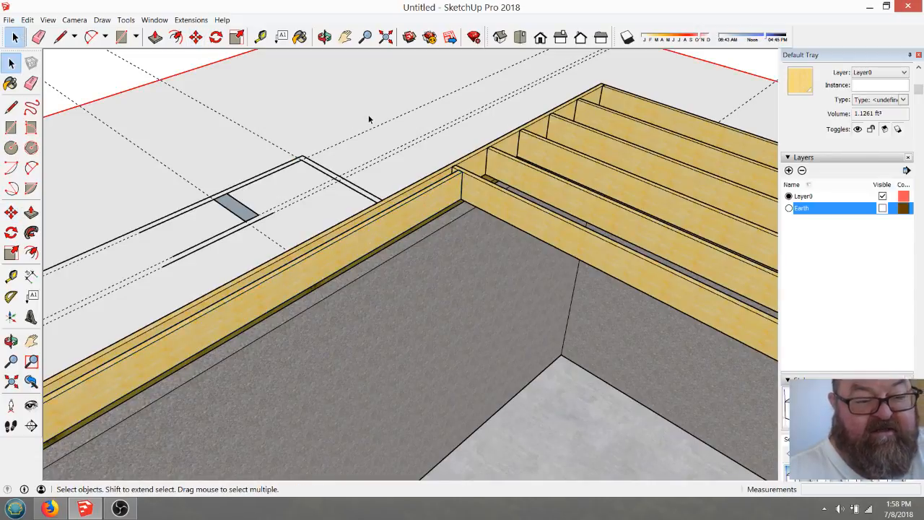
scroll(502, 283, up, 3)
scroll(476, 260, up, 2)
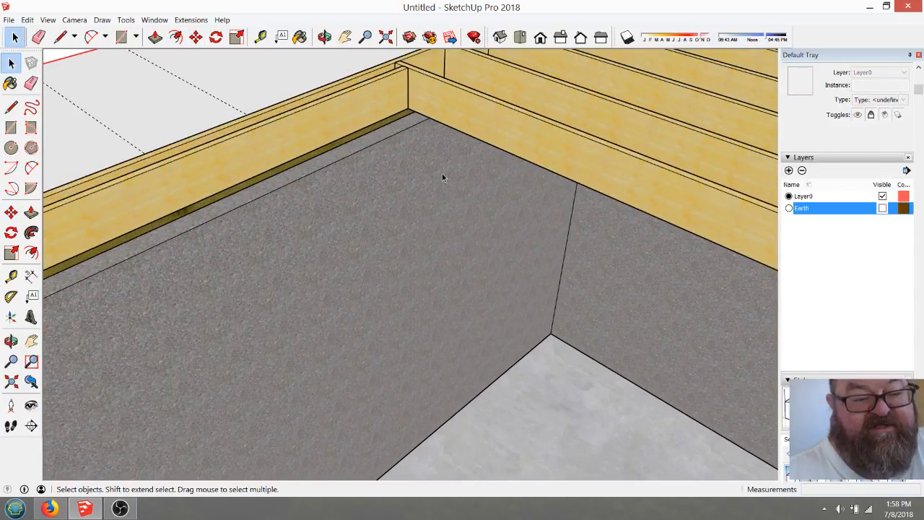
scroll(425, 170, up, 5)
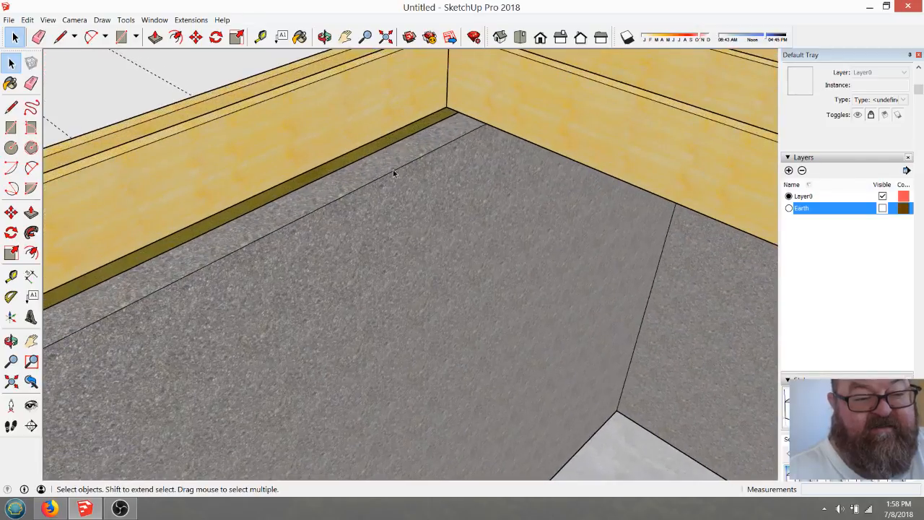
scroll(415, 229, down, 1)
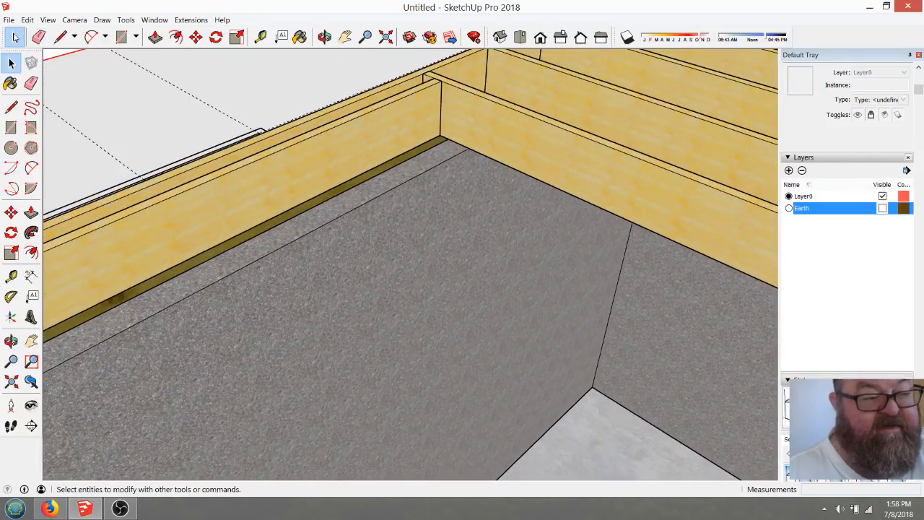
- Copy the sill plate on the long foundation wall about 4 1/16" inward so it sits near the wall's inner face
click(384, 172)
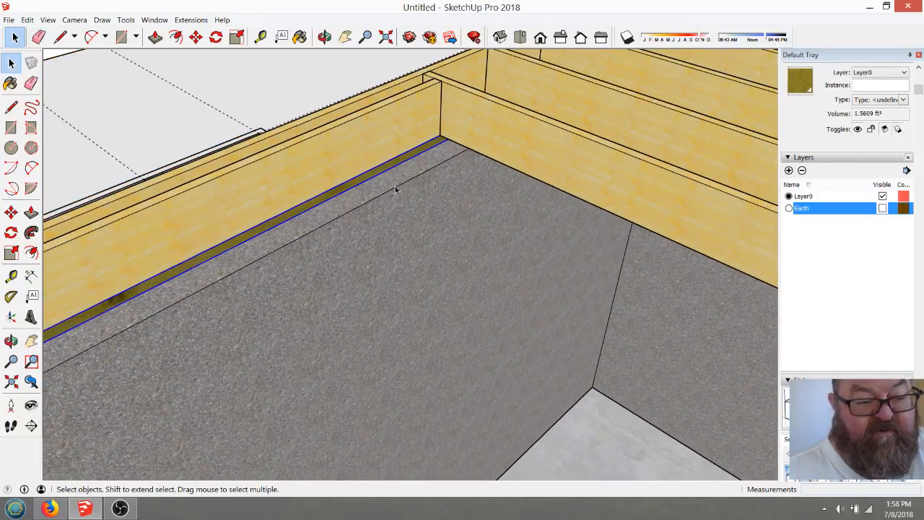
key(m)
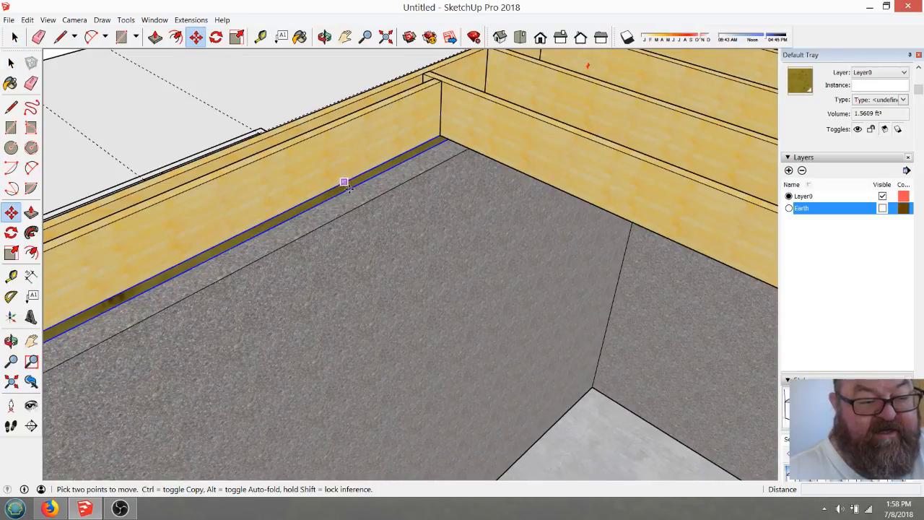
key(ctrl)
click(349, 189)
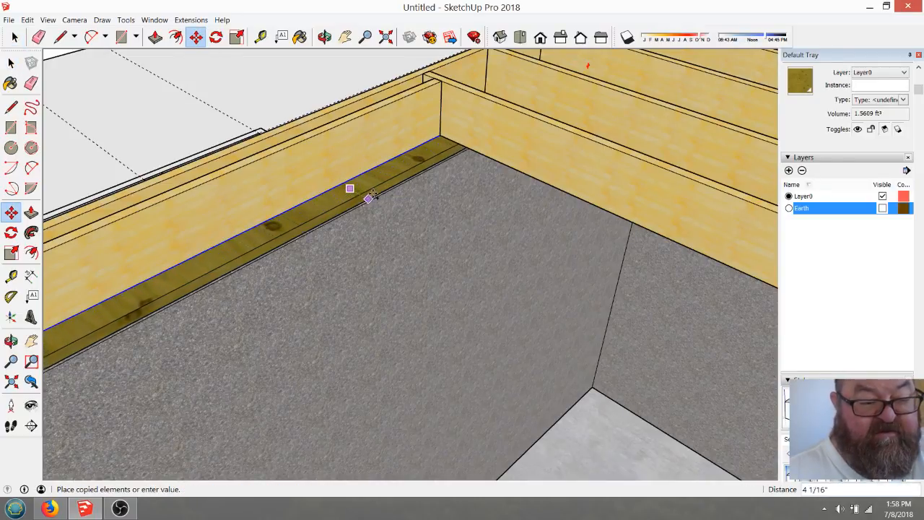
click(370, 199)
scroll(400, 198, down, 2)
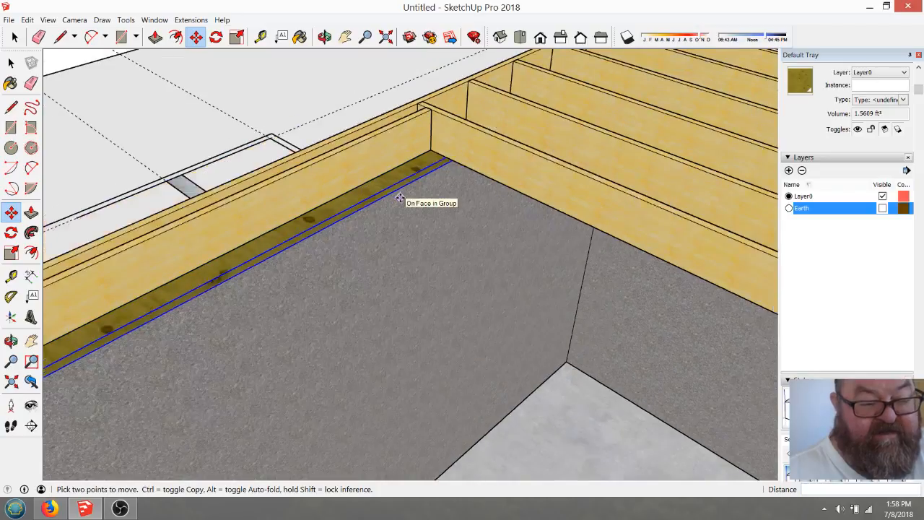
scroll(368, 239, up, 3)
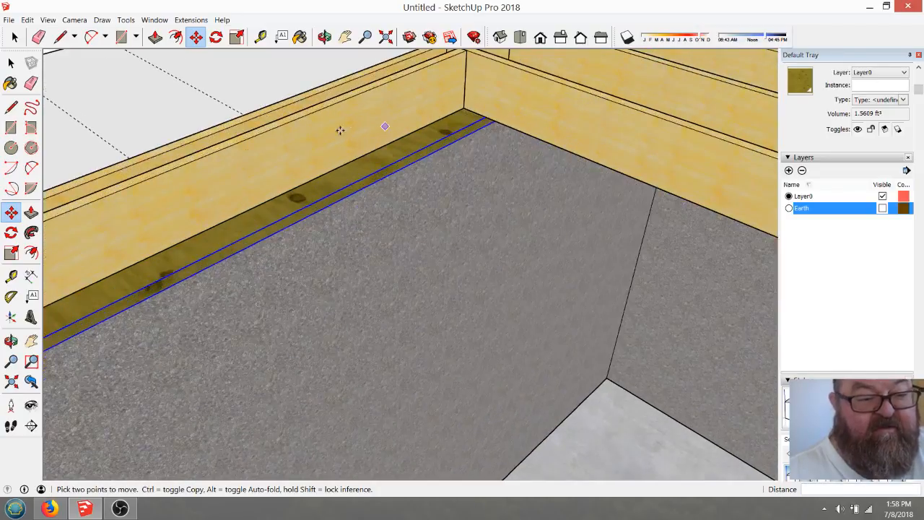
scroll(312, 161, down, 1)
scroll(312, 161, down, 5)
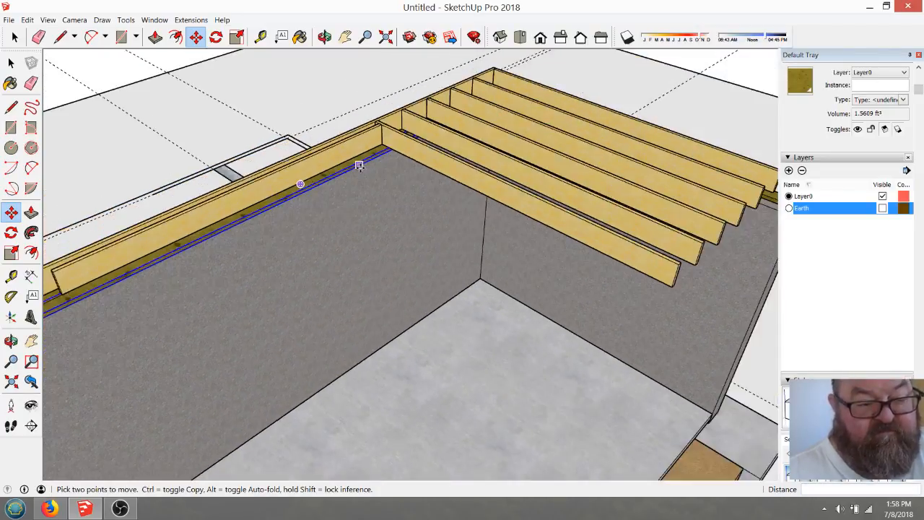
- Move the board beside the rim joist 4 1/2" inward by its bottom end corner onto the copied sill plate
scroll(210, 260, up, 2)
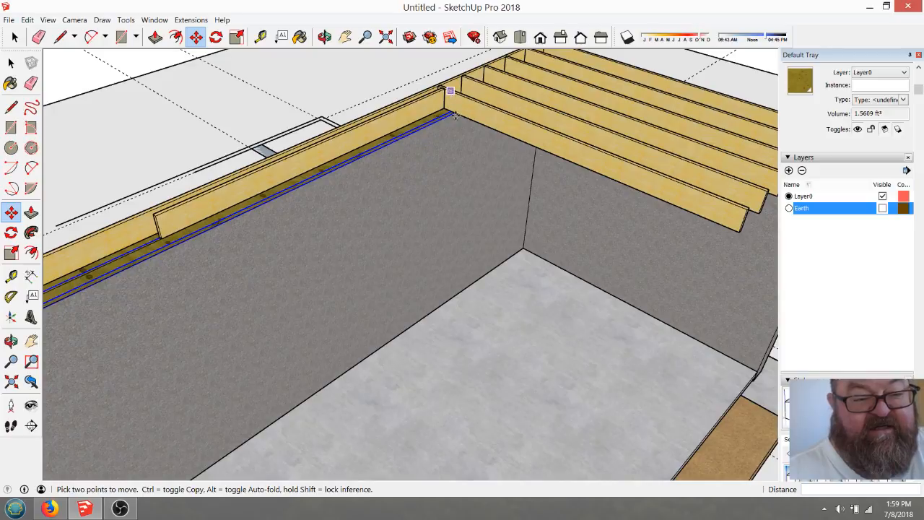
scroll(446, 121, up, 3)
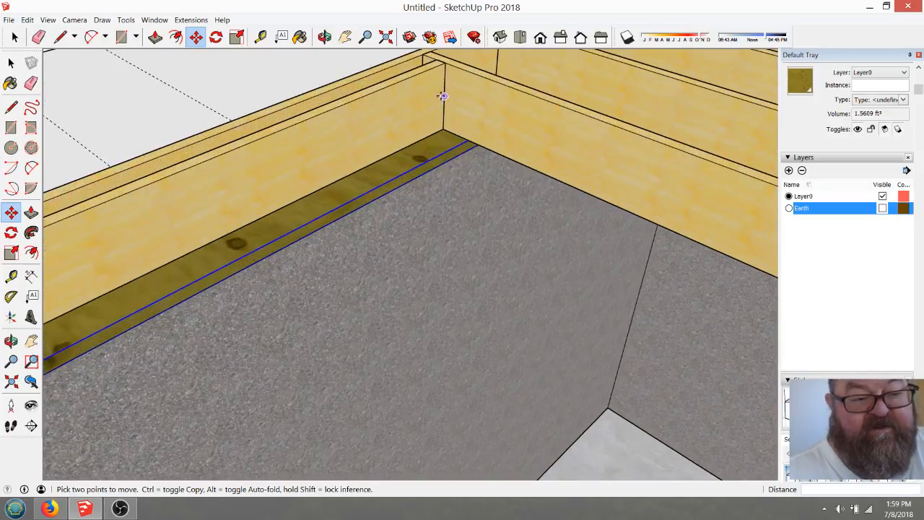
click(15, 36)
click(372, 108)
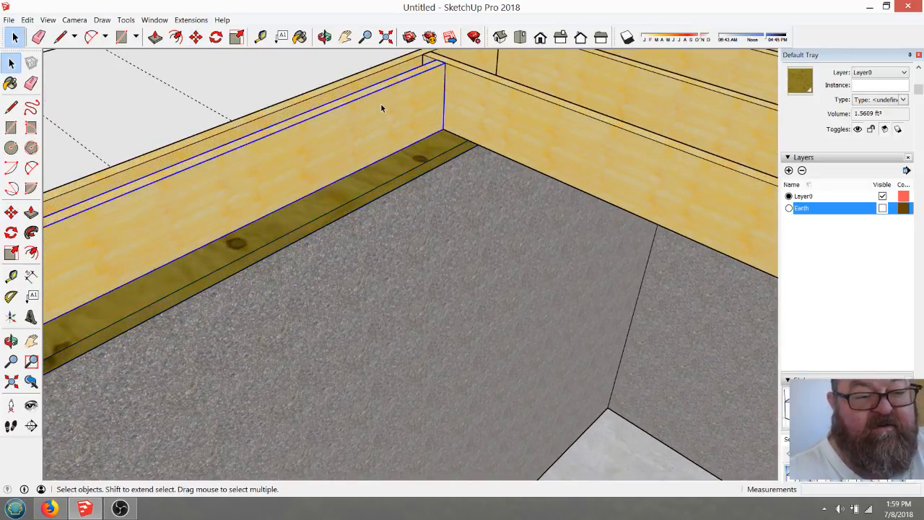
click(195, 37)
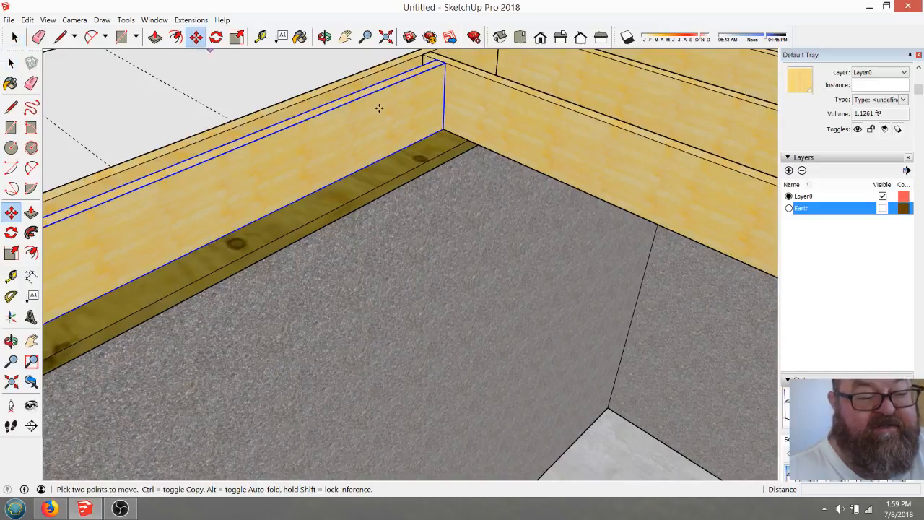
click(442, 127)
click(469, 140)
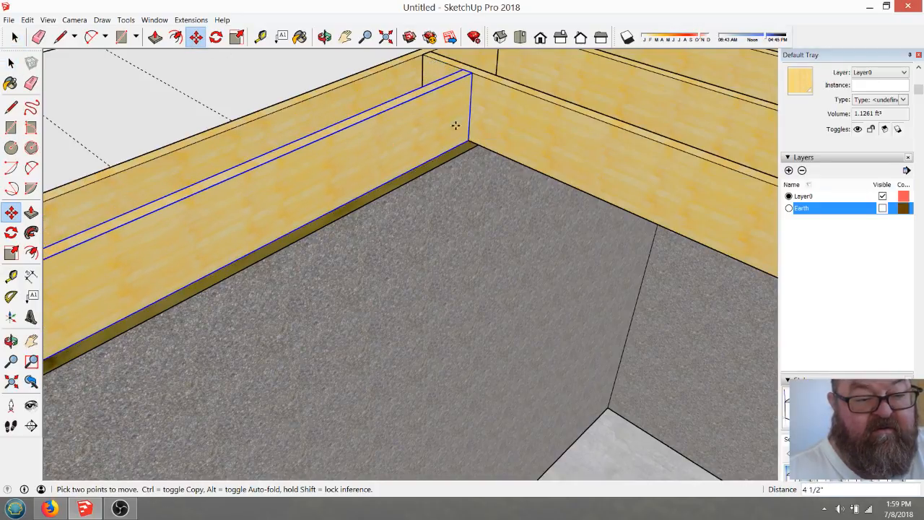
scroll(361, 89, down, 3)
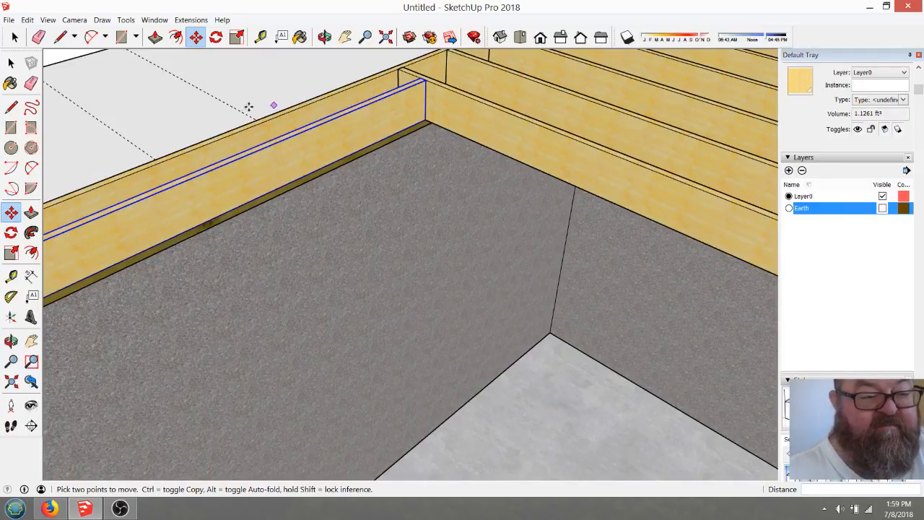
click(324, 37)
drag(448, 210, 372, 195)
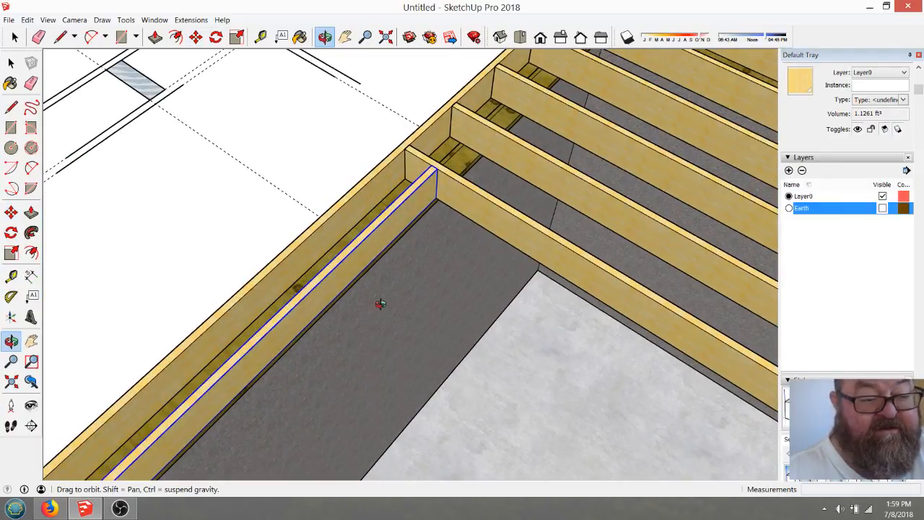
drag(380, 303, 371, 186)
scroll(325, 149, down, 4)
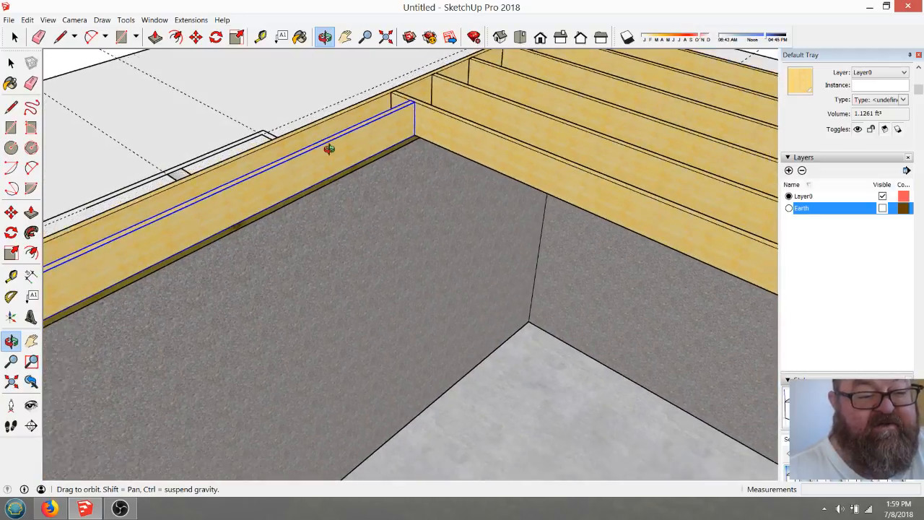
scroll(390, 203, up, 2)
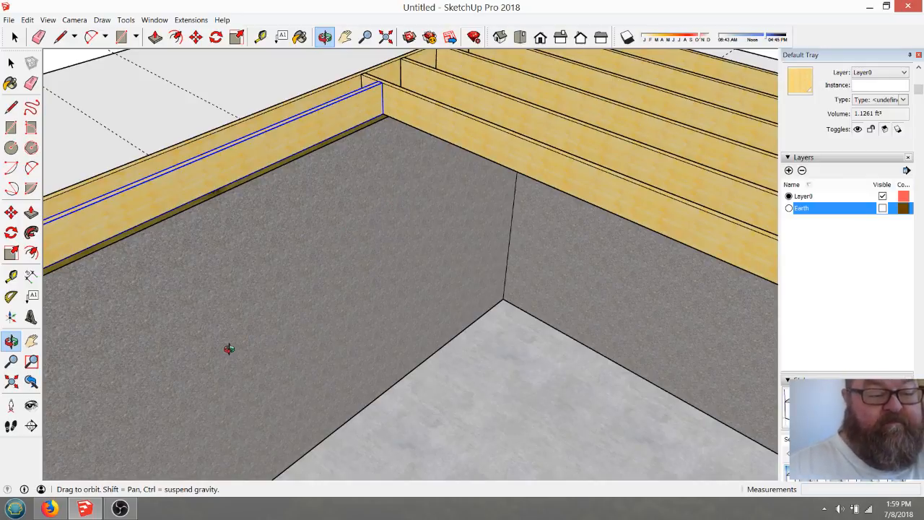
- Switch to Firefox to check the YouTube live stream and its chat, and return to SketchUp
click(119, 508)
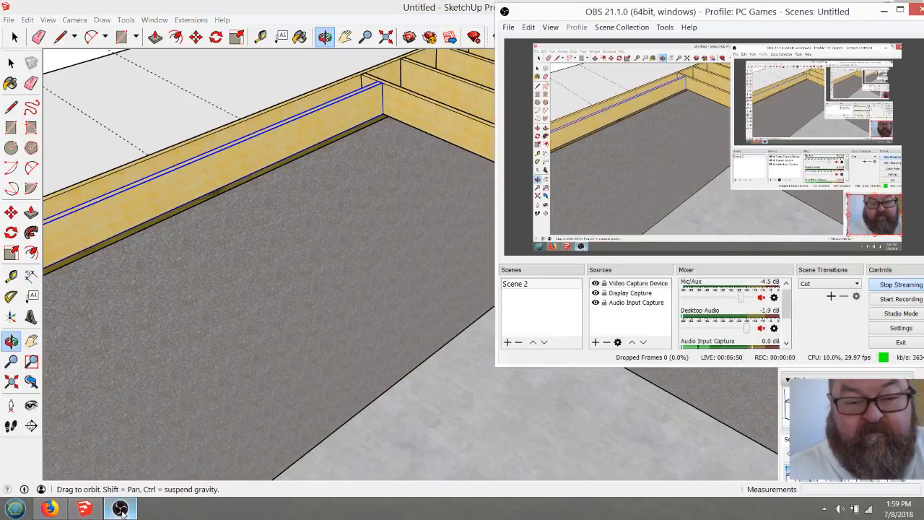
click(54, 509)
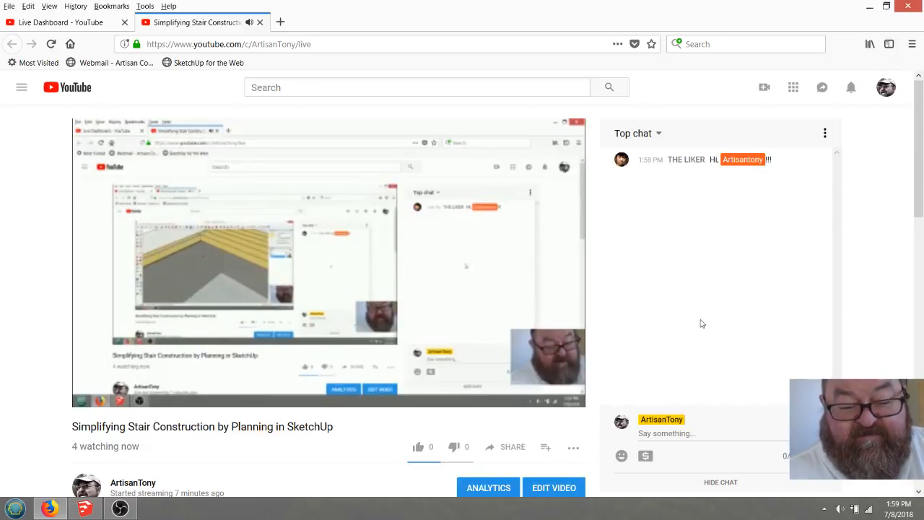
click(89, 512)
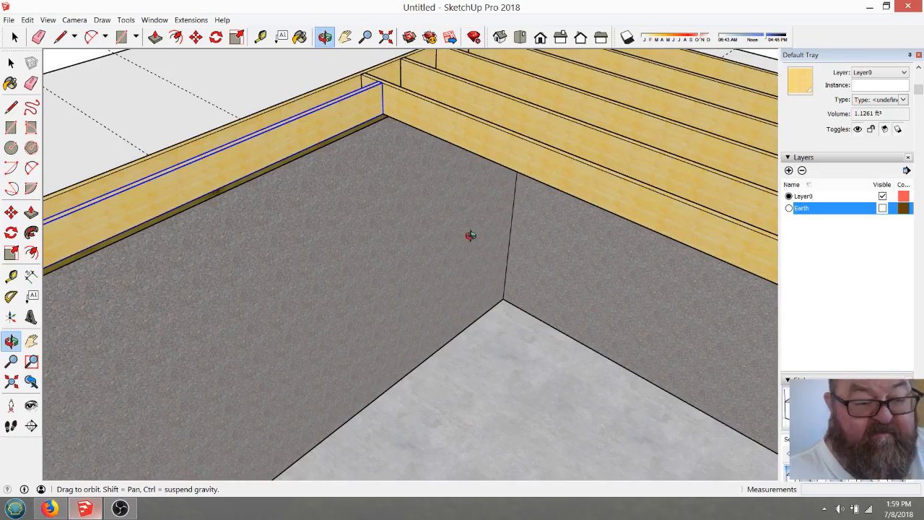
- Place a vertical guide parallel to the foundation's inside corner edge, through the corner where the inner board meets the last joist
click(261, 37)
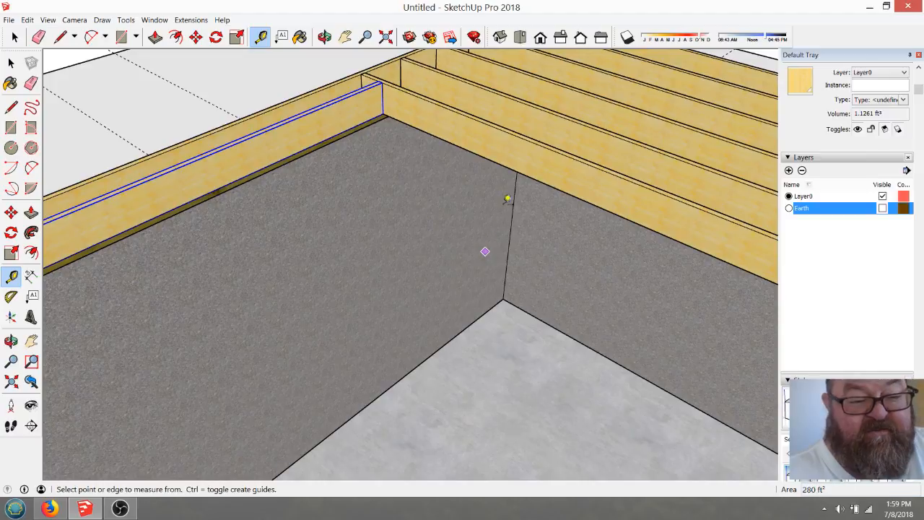
click(514, 197)
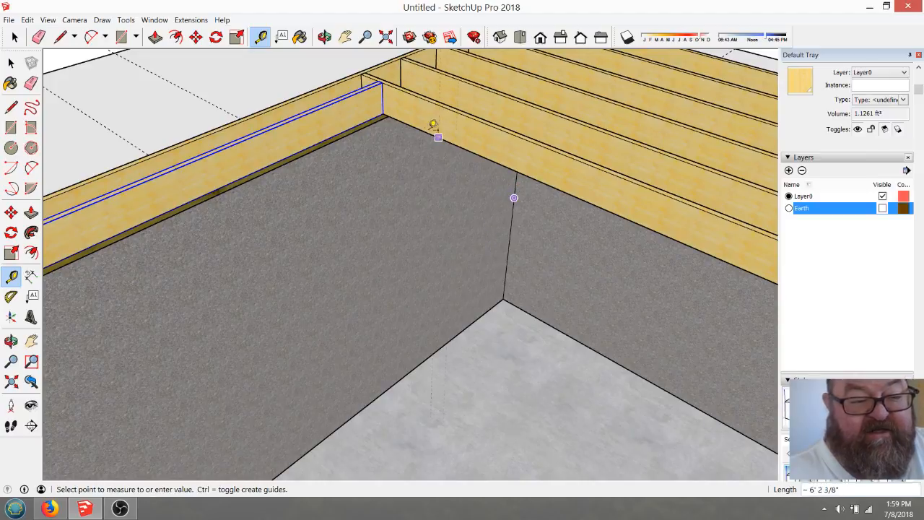
click(388, 108)
scroll(426, 215, down, 2)
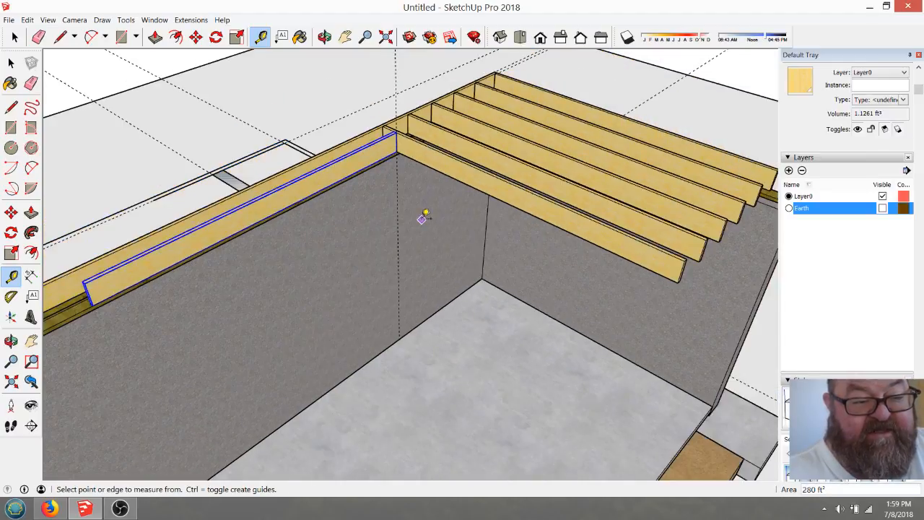
- Measure along the long wall from the vertical guide and along the board resting on the sill
click(398, 208)
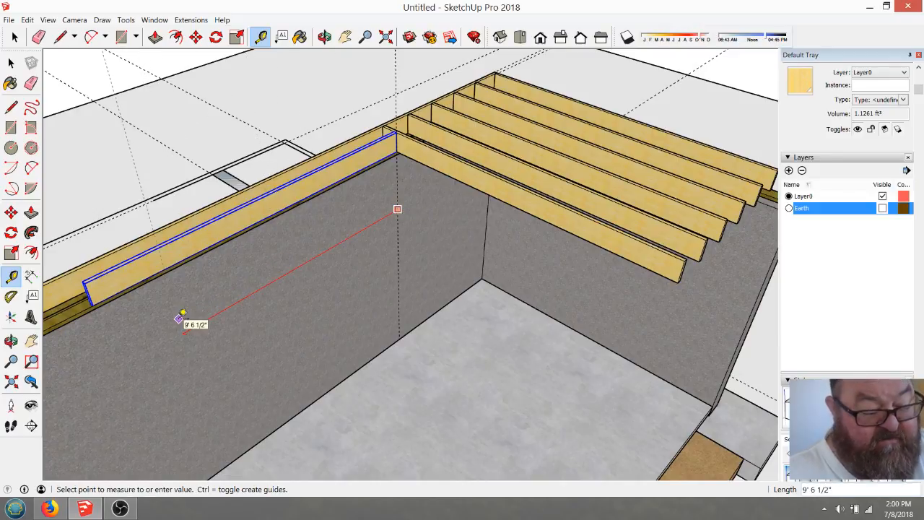
key(Escape)
scroll(473, 187, down, 2)
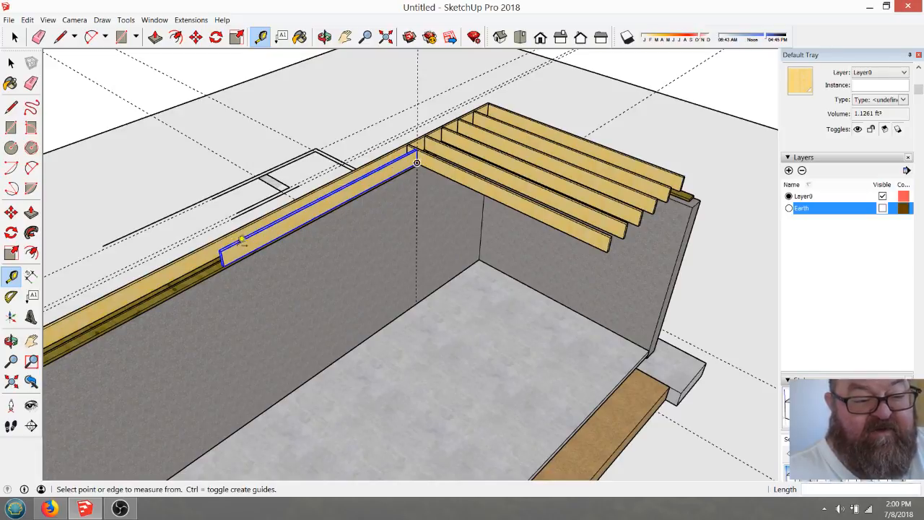
scroll(417, 187, up, 2)
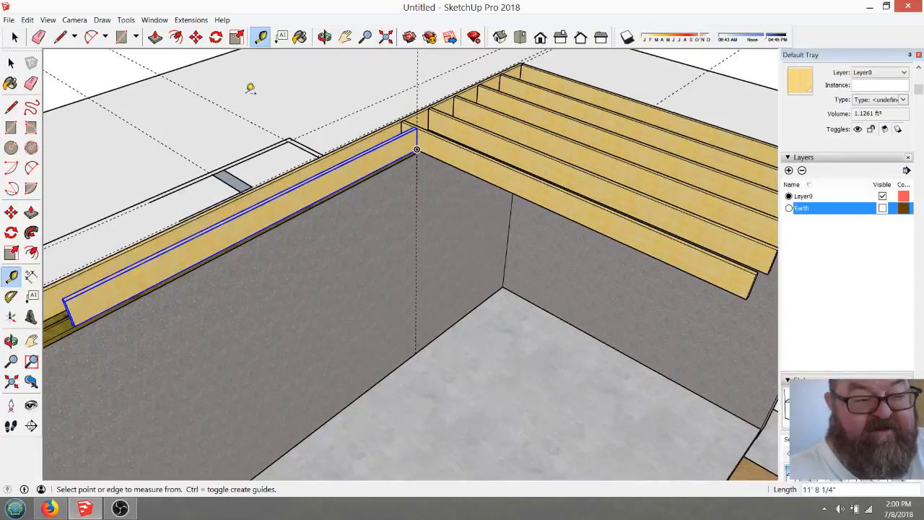
click(196, 38)
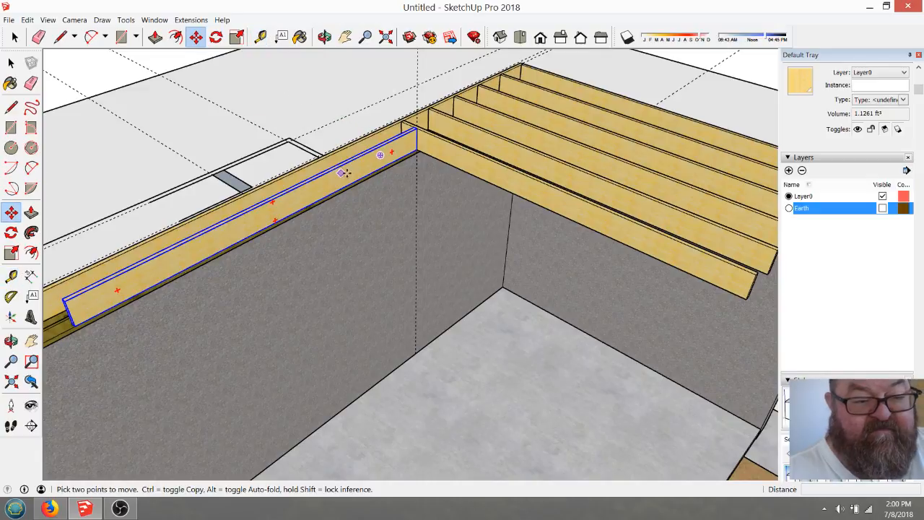
key(space)
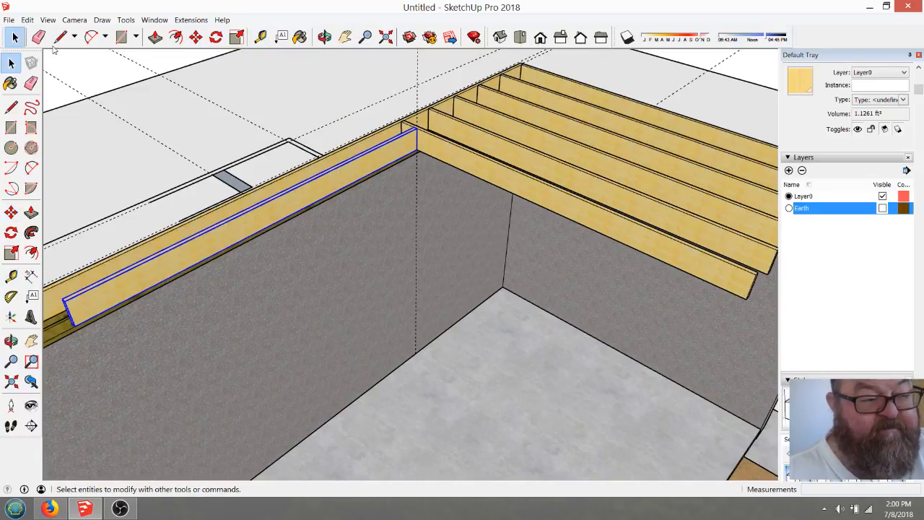
- Copy the last joist by its top end corner 10' along the rim joist to mark the stair opening's far end
click(428, 123)
scroll(426, 121, up, 1)
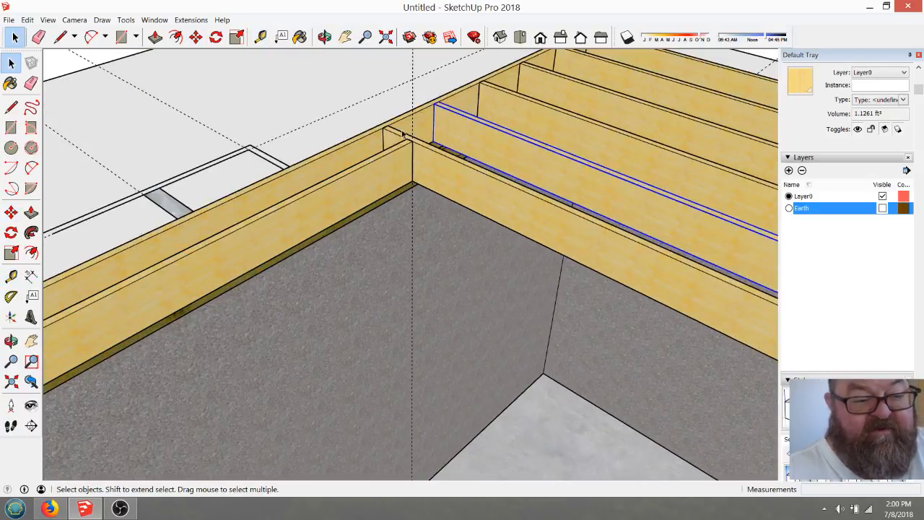
click(424, 160)
scroll(404, 144, up, 2)
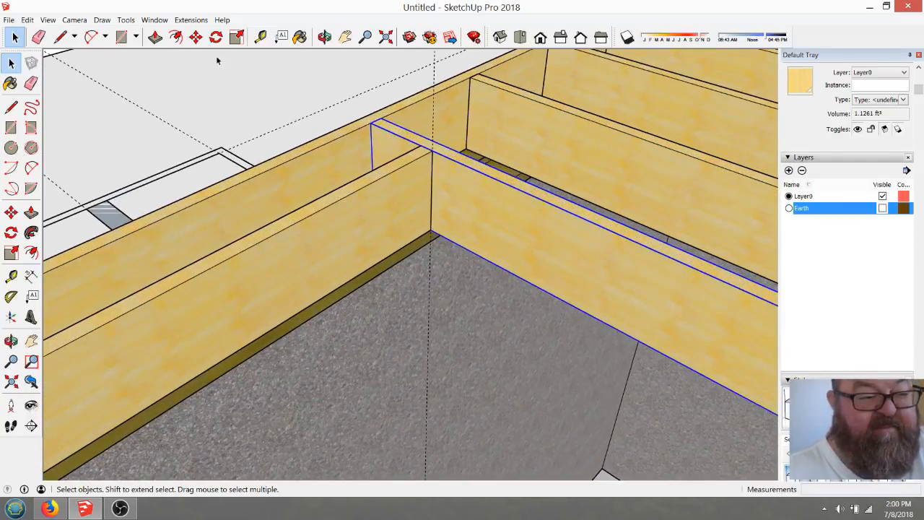
click(195, 37)
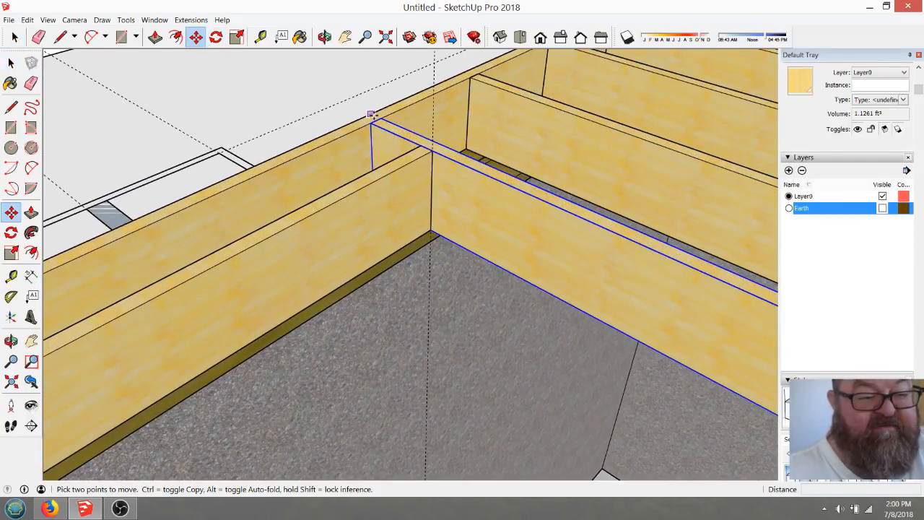
click(381, 118)
key(ctrl)
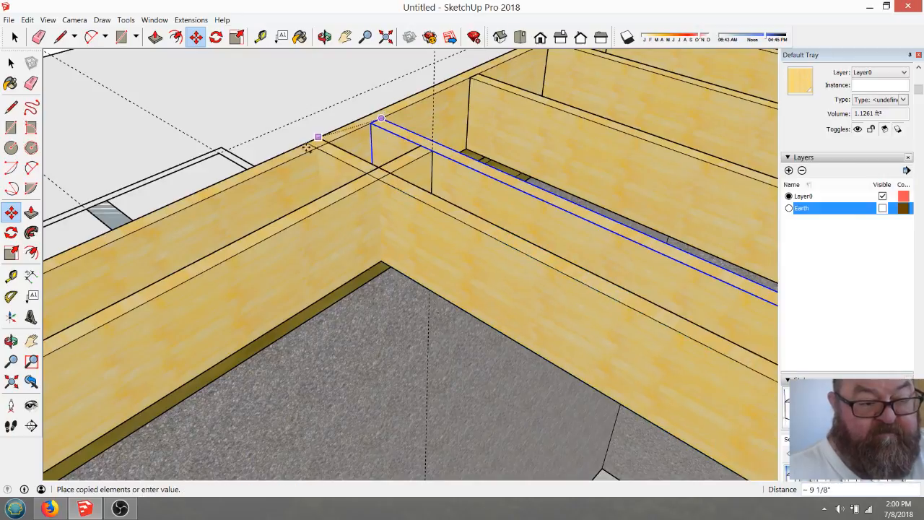
text(10')
key(Return)
- Examine the copied joist and the framing around the stair opening from several distances
scroll(309, 153, down, 4)
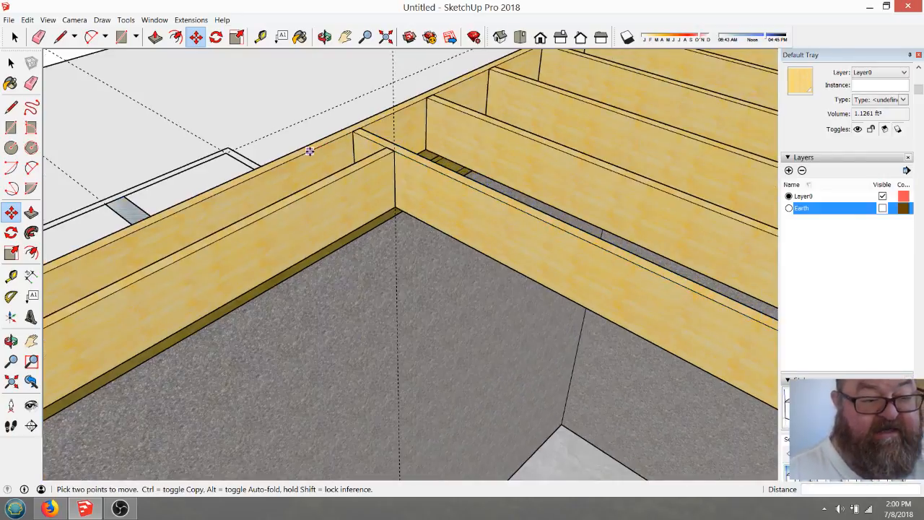
scroll(304, 169, down, 2)
scroll(305, 170, down, 2)
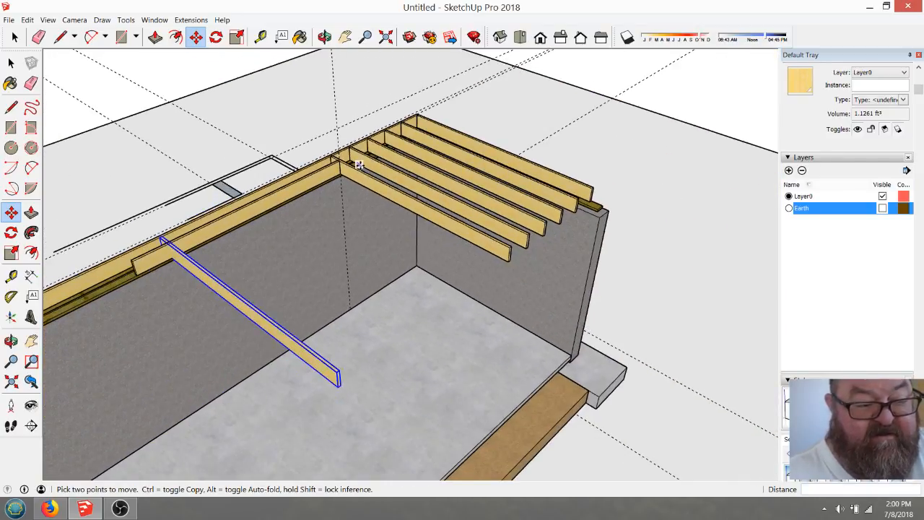
click(325, 37)
drag(275, 238, 316, 231)
scroll(345, 244, up, 5)
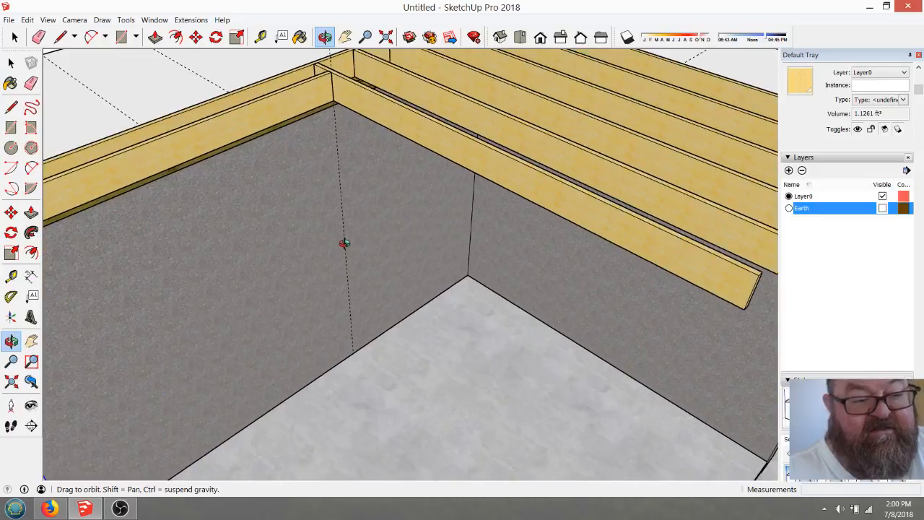
scroll(313, 257, down, 3)
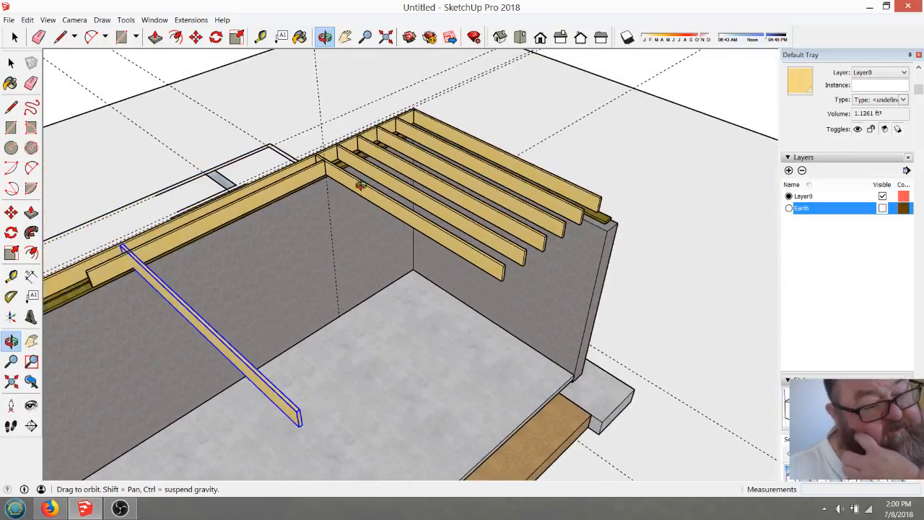
scroll(361, 180, up, 5)
scroll(361, 202, down, 3)
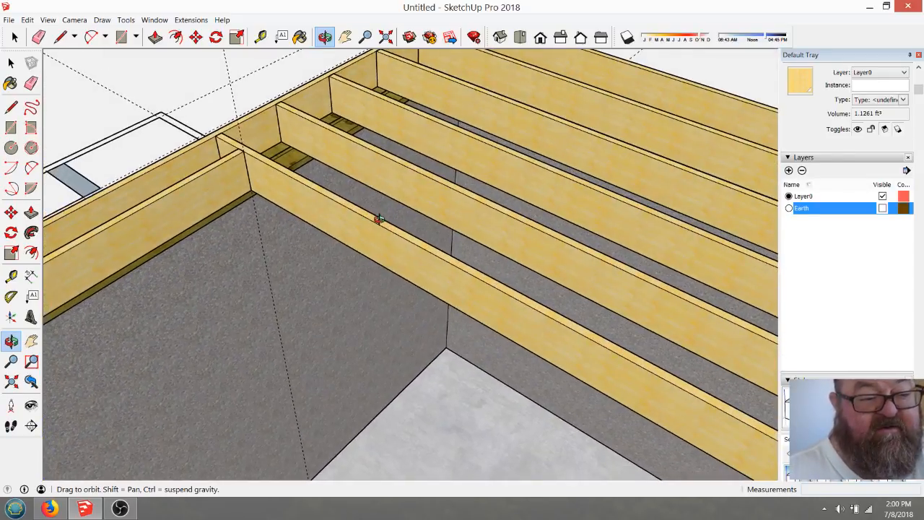
- Draw a 48" by 96" rectangle on top of the floor joists, starting from the outermost joist's outer top edge
scroll(408, 253, up, 2)
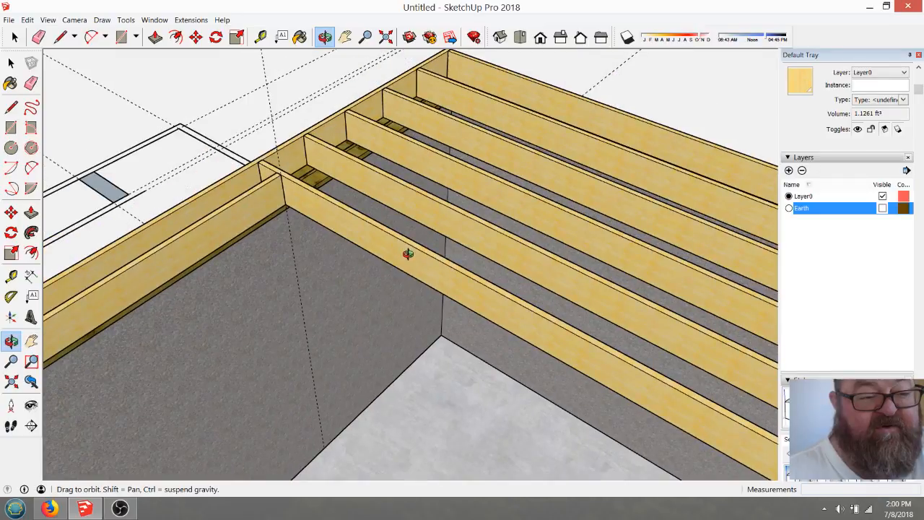
click(121, 37)
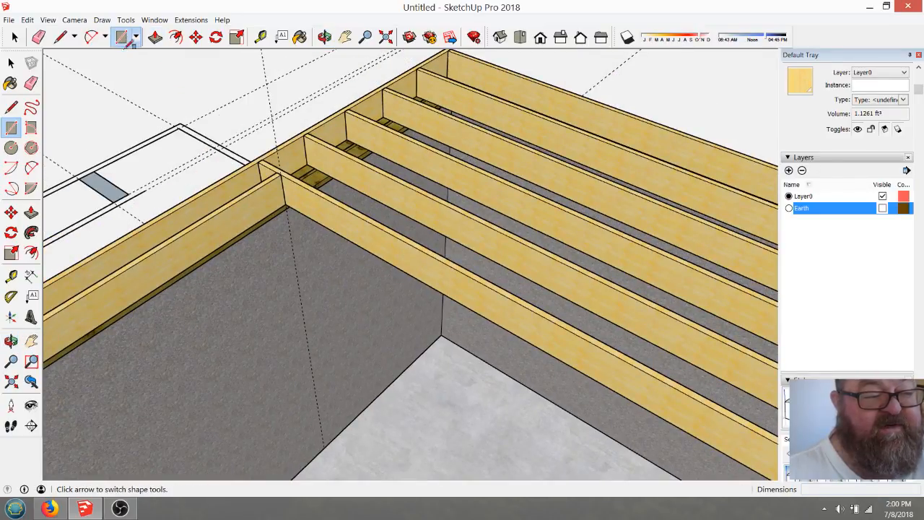
click(499, 66)
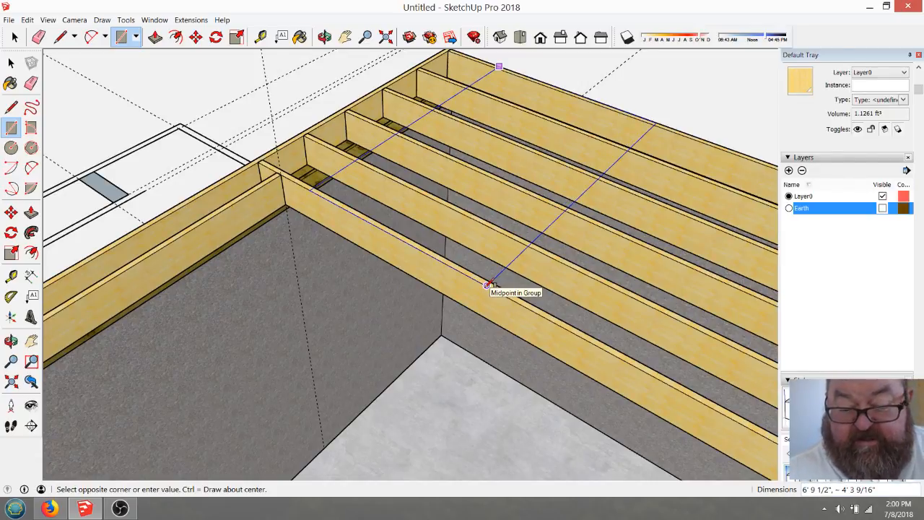
text(8,96)
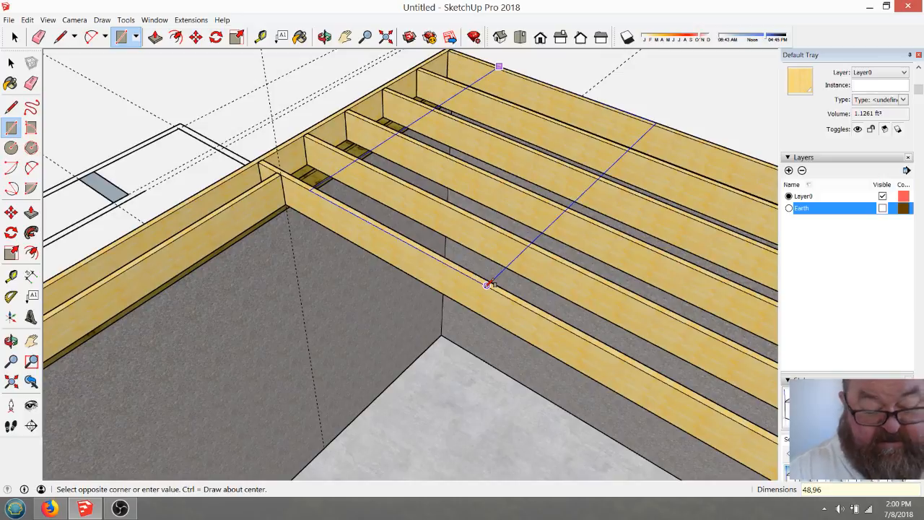
key(Return)
scroll(322, 236, down, 2)
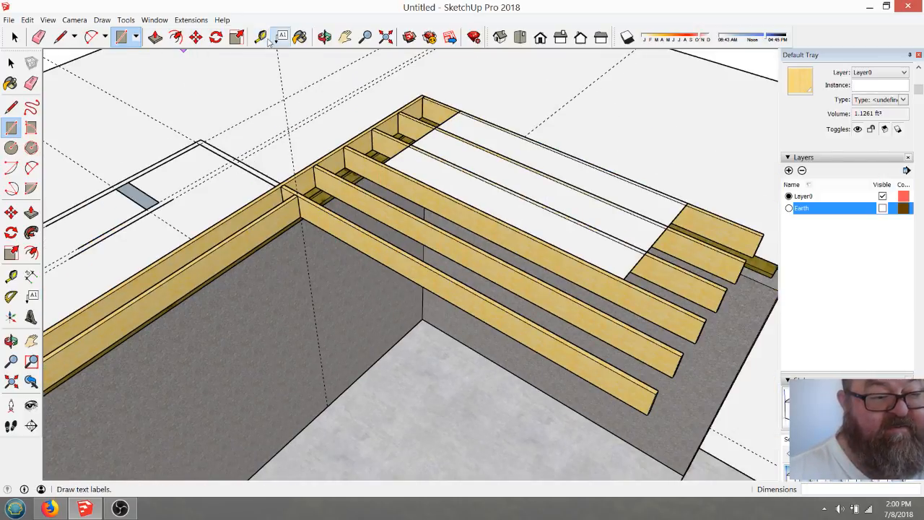
- Push/Pull the rectangle on the joists into a floor sheet 3/4" thick
click(155, 37)
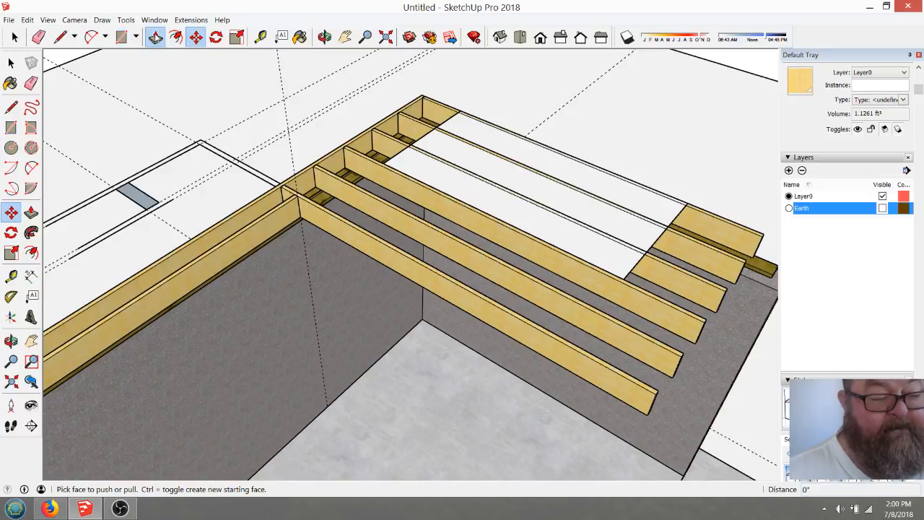
scroll(495, 195, up, 3)
drag(492, 197, 490, 186)
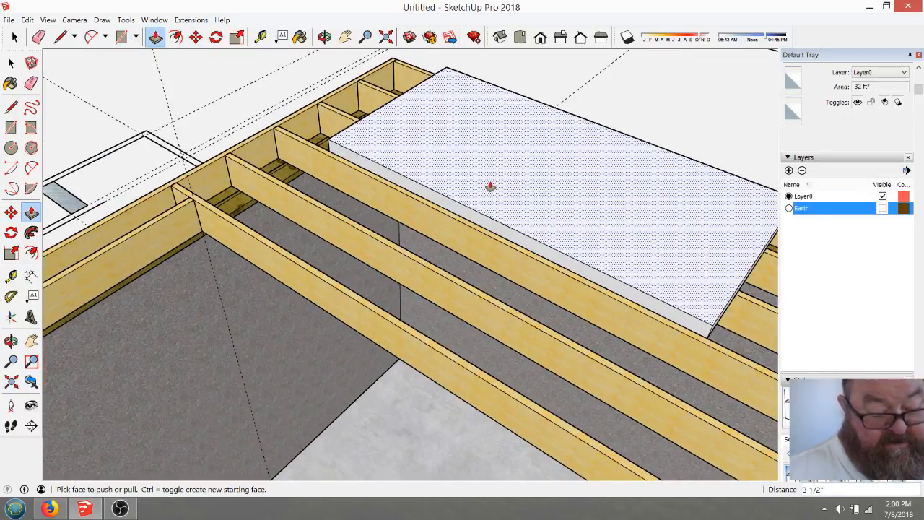
key(Return)
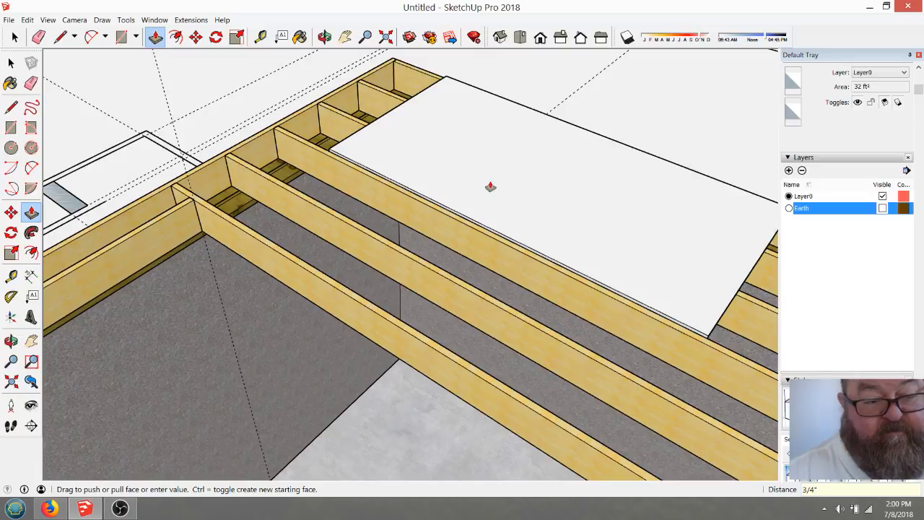
- Select the entire floor sheet and make it a group
scroll(381, 136, down, 2)
click(15, 37)
drag(300, 68, 699, 314)
right_click(488, 183)
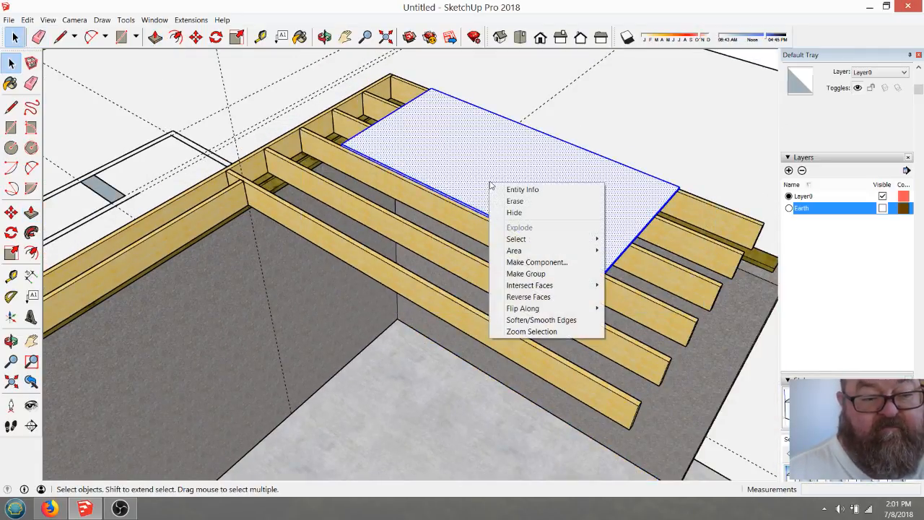
click(509, 271)
- Rotate the sheet 90° flat about its corner on the outermost joist so its long side runs across the joists
click(327, 38)
drag(357, 233, 197, 155)
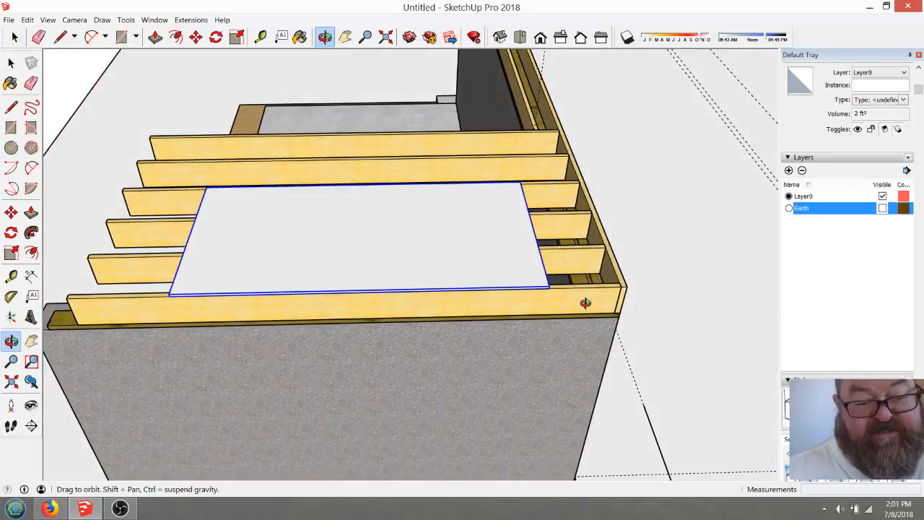
scroll(585, 304, up, 5)
click(216, 37)
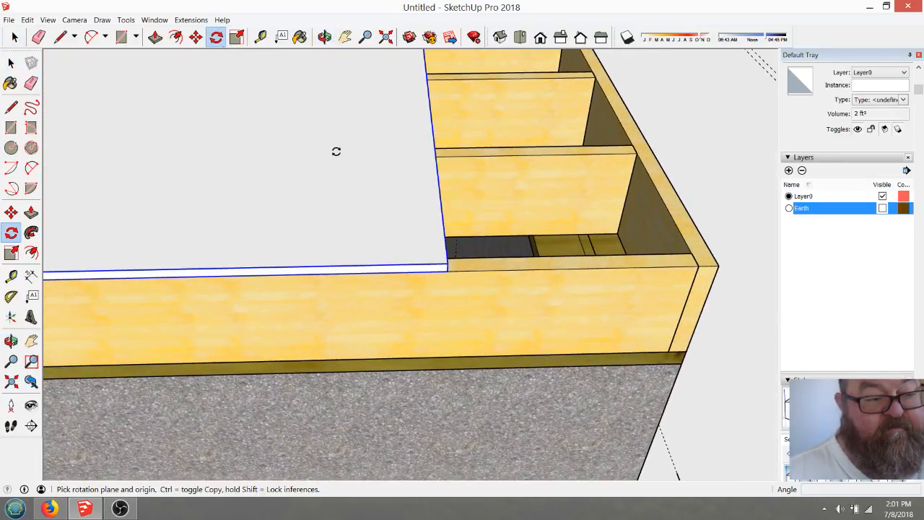
click(447, 264)
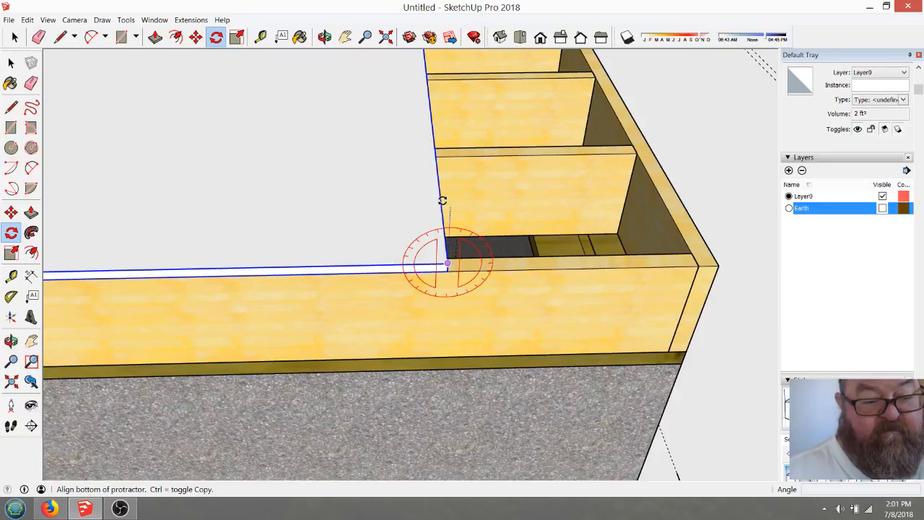
click(440, 200)
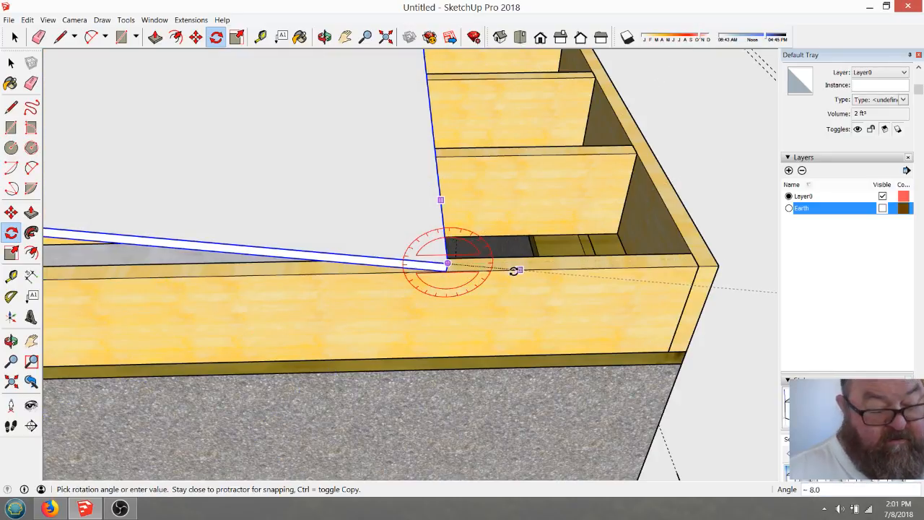
key(Escape)
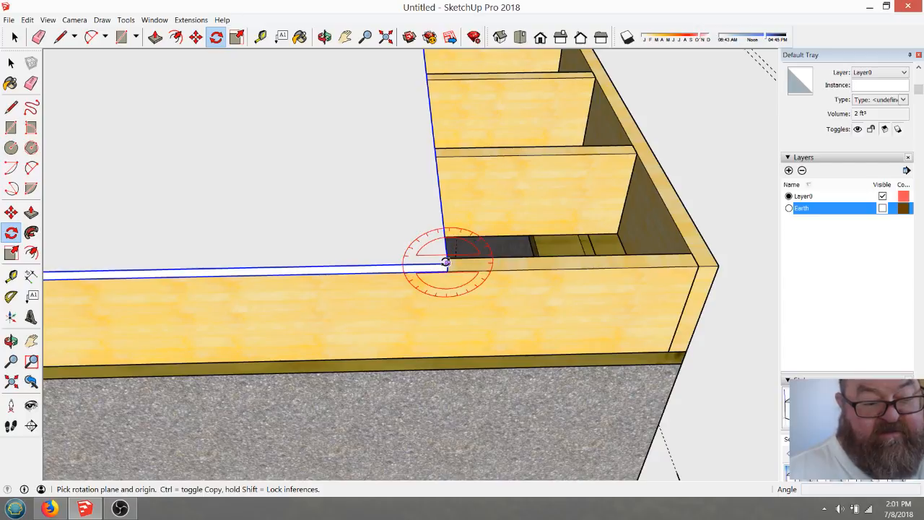
drag(448, 263, 460, 203)
click(569, 263)
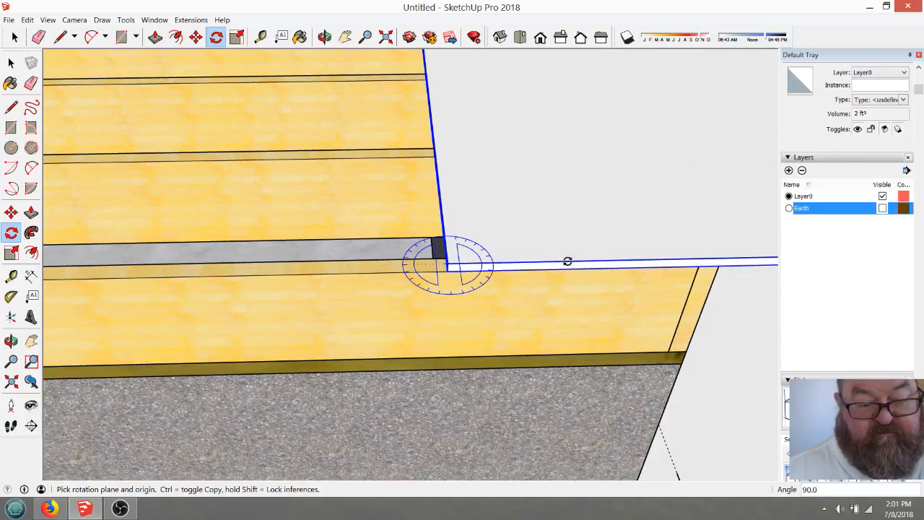
- Move the sheet by its lower outer corner onto the top outside corner where the rim joist meets the outermost joist
scroll(322, 239, down, 3)
scroll(505, 275, up, 3)
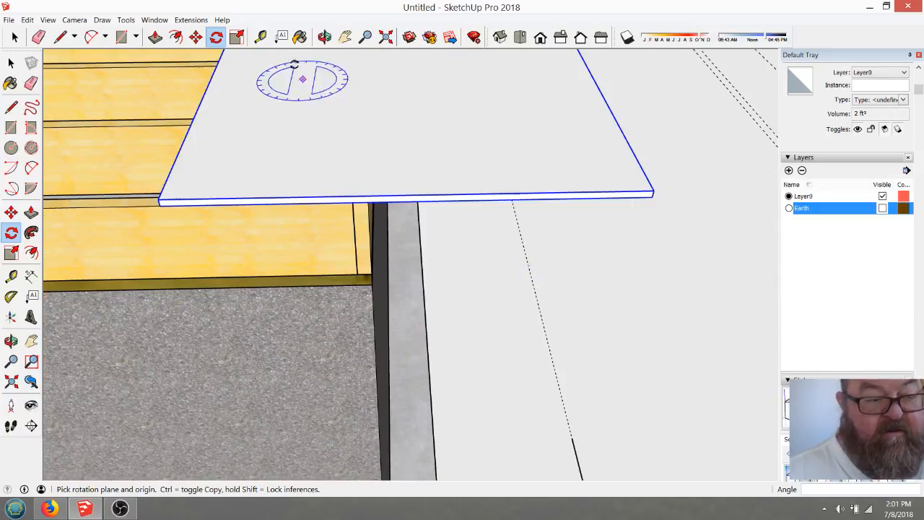
click(196, 36)
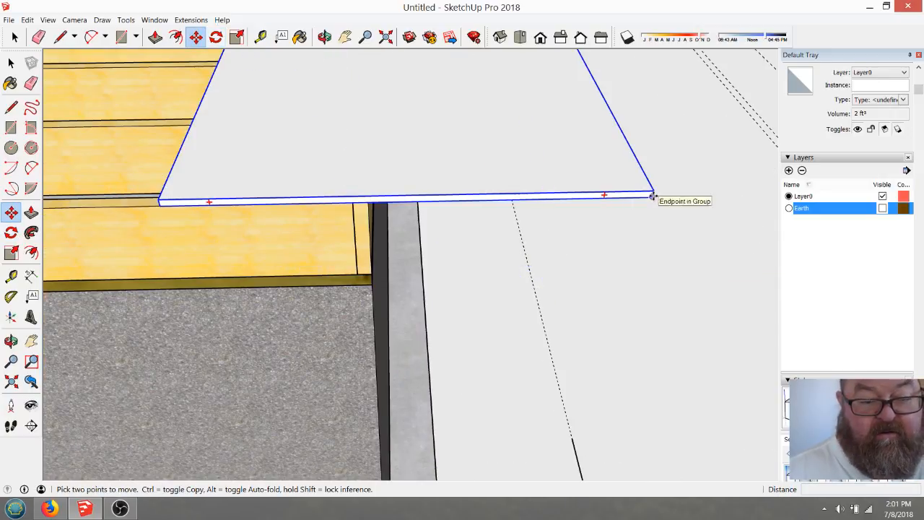
click(653, 196)
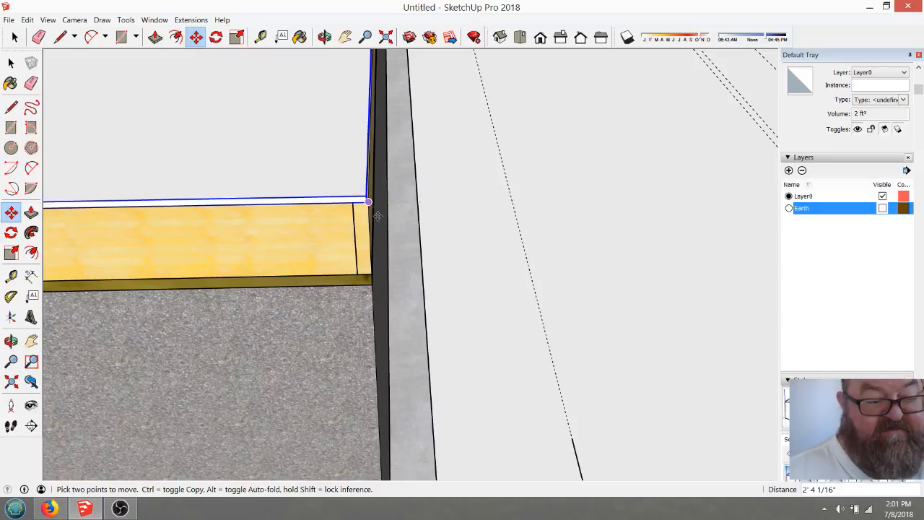
scroll(378, 227, up, 4)
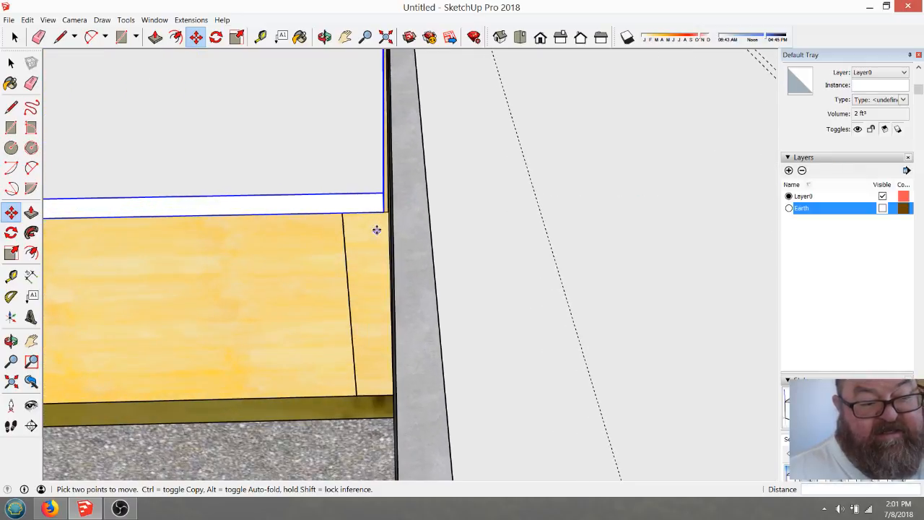
scroll(390, 289, down, 5)
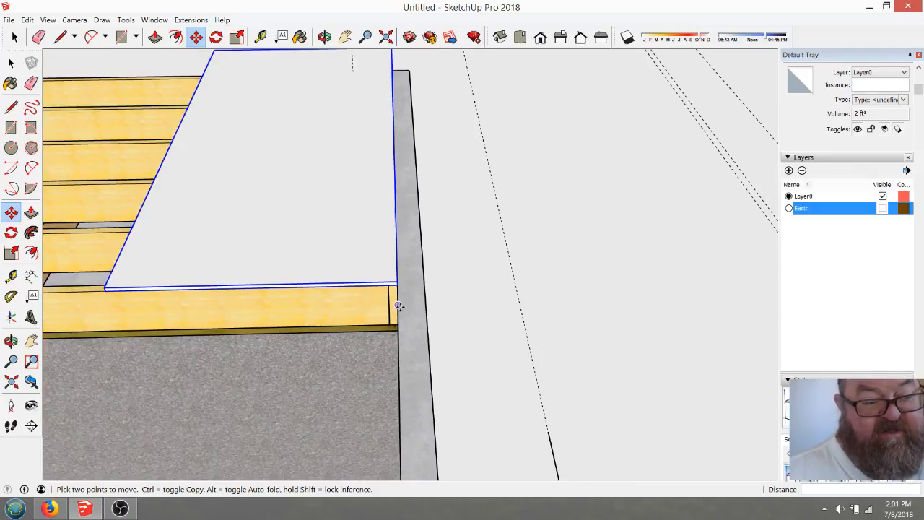
- Inside the sheet's group, push its overhanging end face back 1' 2 1/2" to the last joist beside the stair opening
click(325, 37)
drag(351, 233, 516, 277)
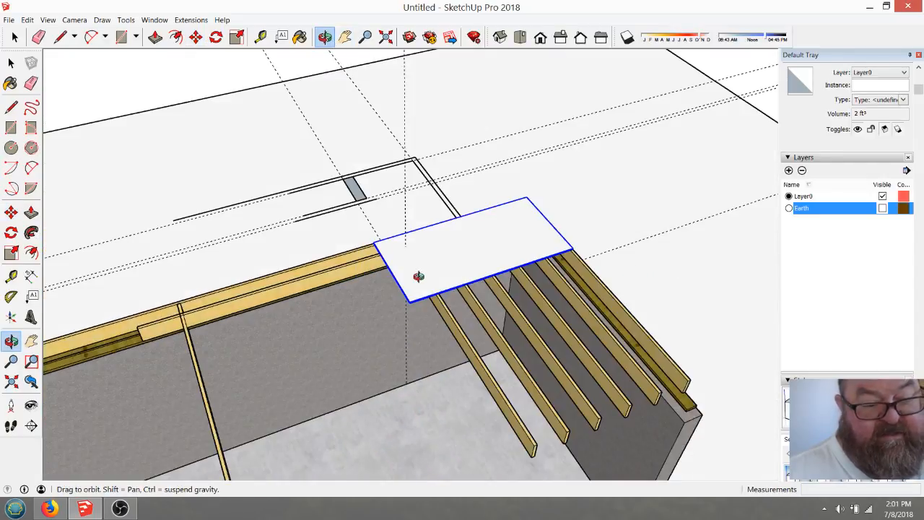
scroll(419, 276, up, 5)
drag(411, 285, 516, 204)
scroll(497, 236, up, 1)
scroll(497, 236, up, 3)
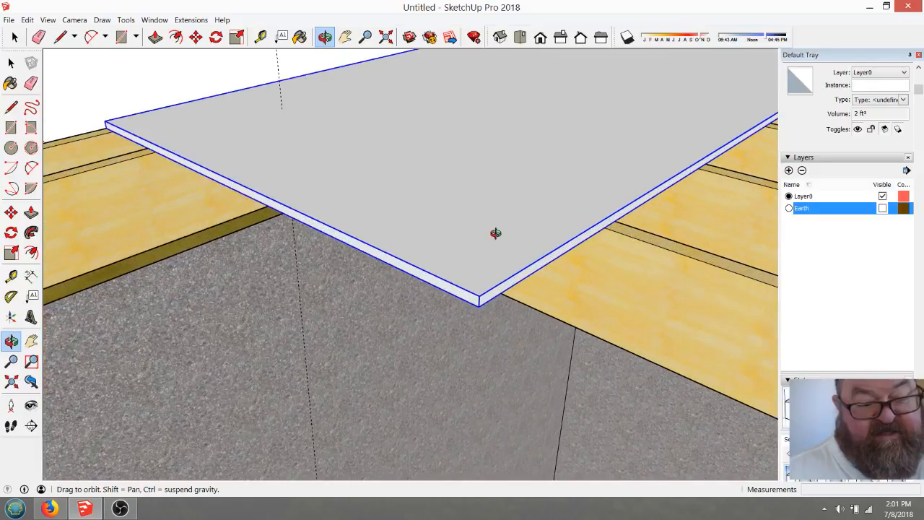
key(space)
double_click(466, 219)
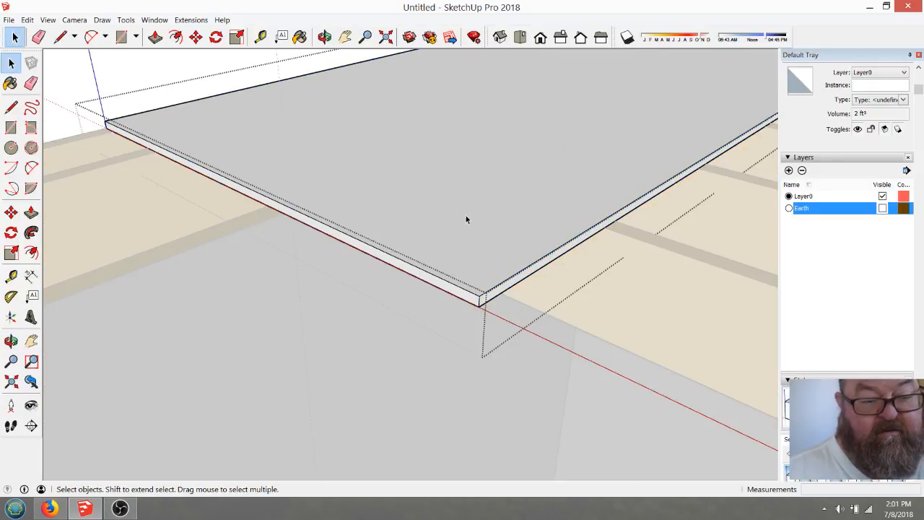
click(156, 37)
click(272, 210)
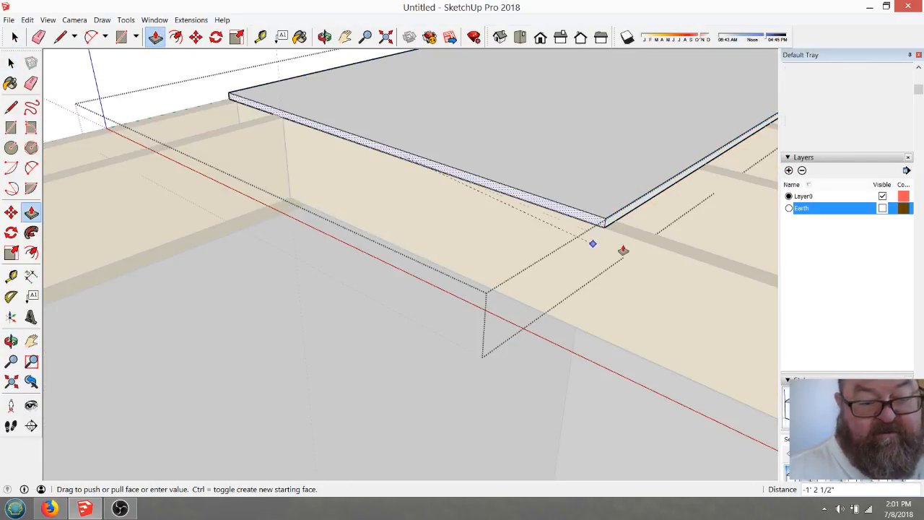
click(622, 252)
scroll(255, 241, down, 2)
scroll(504, 274, down, 1)
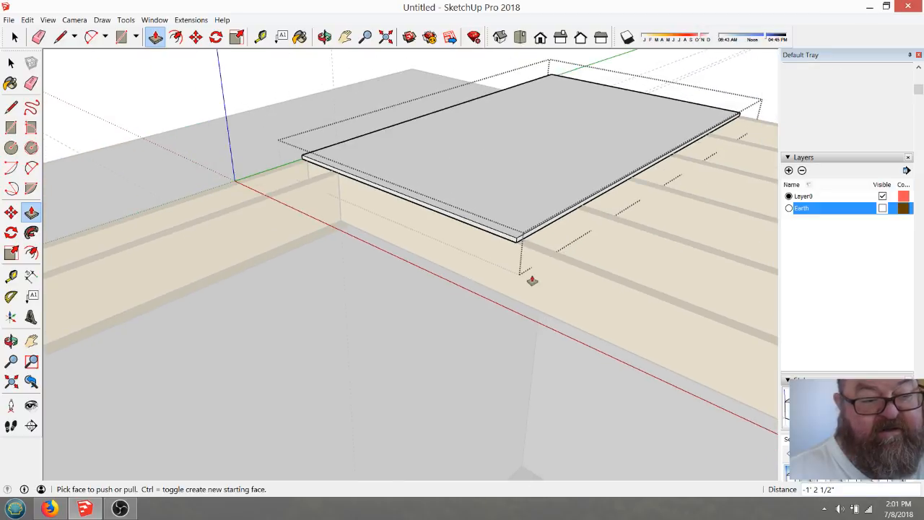
scroll(225, 211, down, 2)
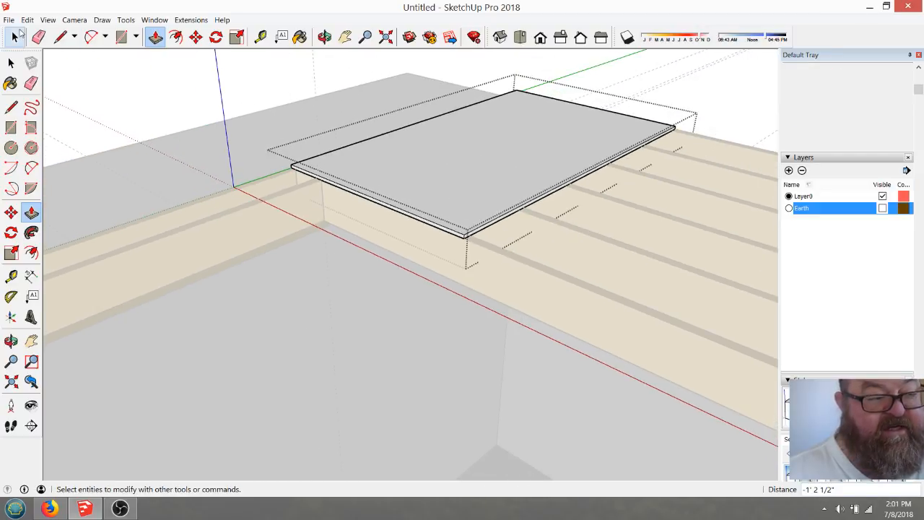
- Copy the trimmed sheet from its outer building corner to a point partway along its inner long edge, staggering the second row
click(14, 37)
click(390, 142)
click(222, 87)
click(428, 169)
click(324, 37)
drag(462, 210, 368, 227)
click(196, 37)
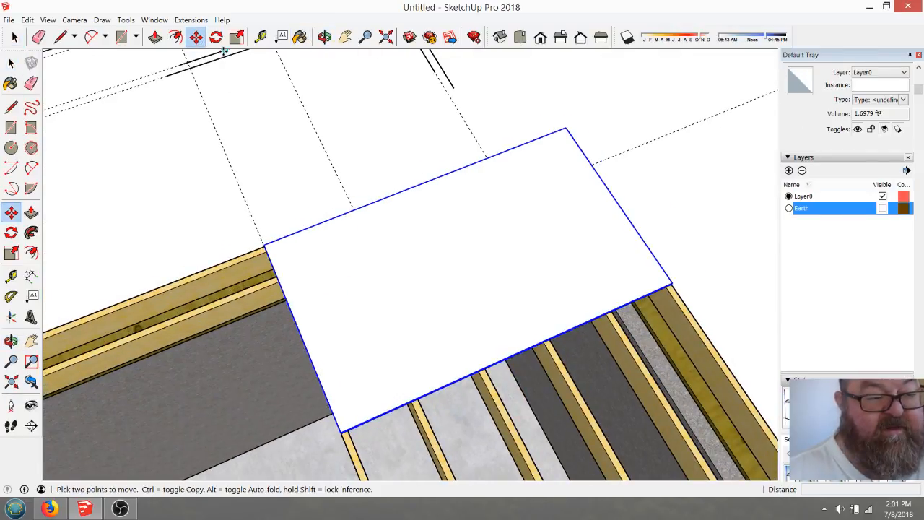
click(567, 128)
key(ctrl)
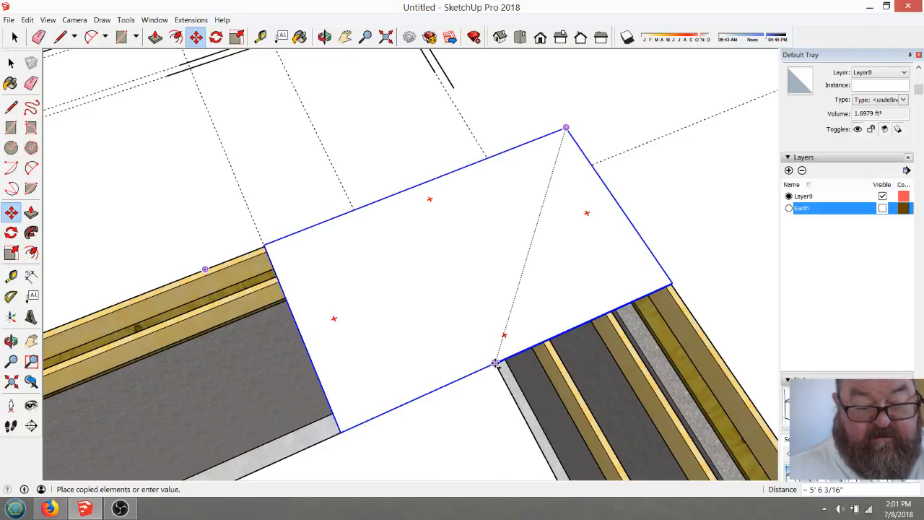
click(496, 362)
- Measure along the seam from the first sheet's corner on the outermost joist to the copied sheet's corner
scroll(520, 330, down, 2)
scroll(526, 336, up, 3)
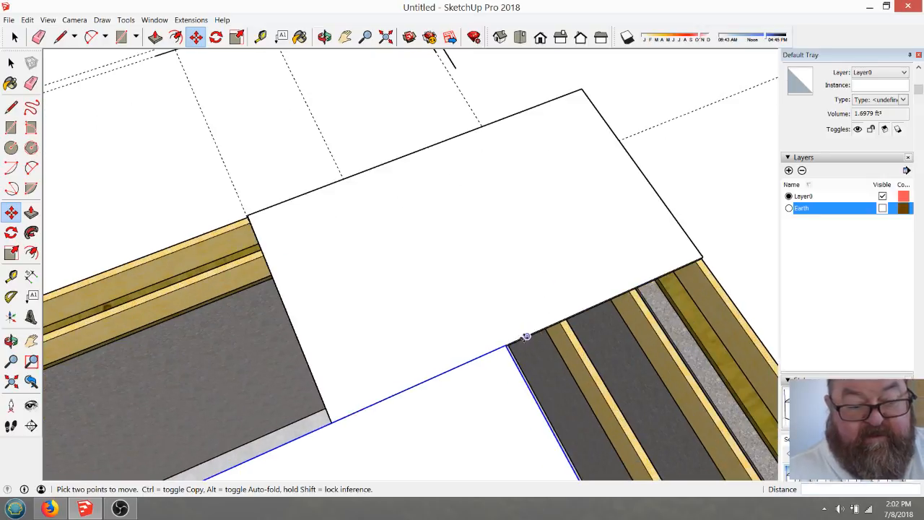
scroll(526, 336, up, 2)
scroll(262, 157, down, 2)
click(261, 38)
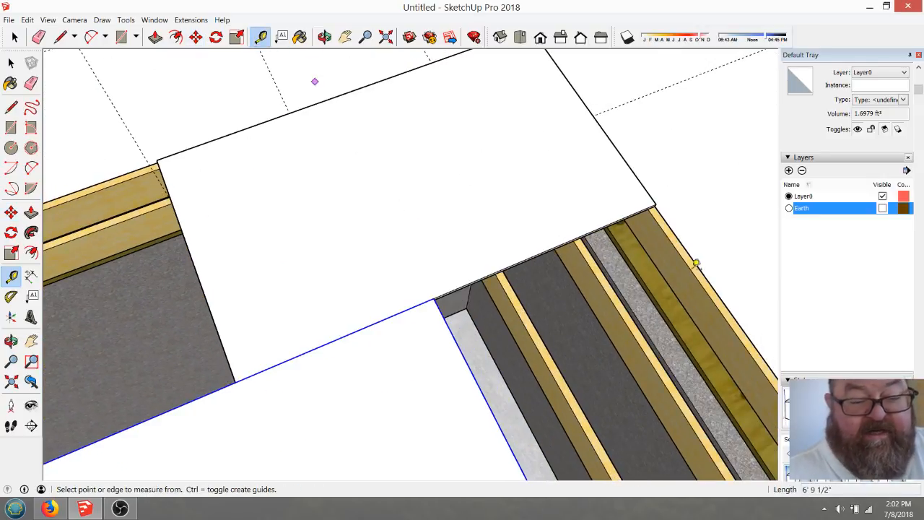
click(655, 205)
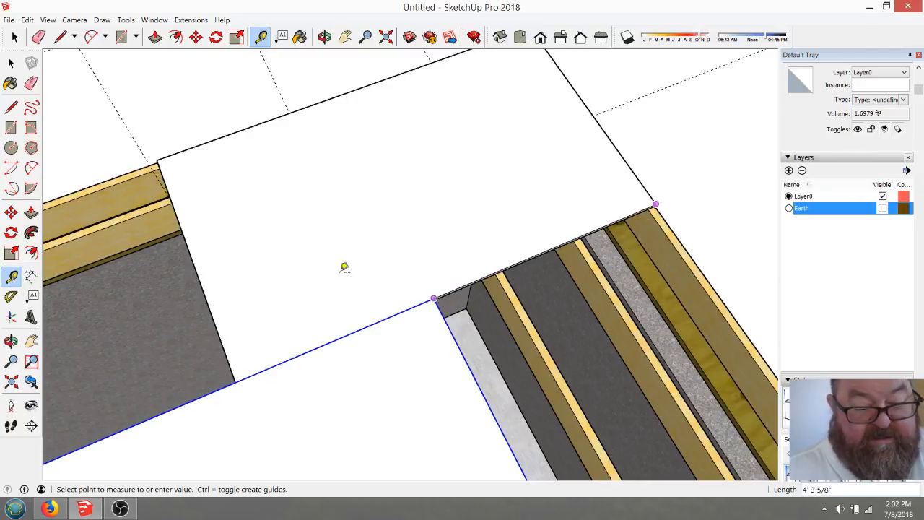
- Move the copied sheet along the seam by its lower corner so its end lands on the nearby joist
click(324, 37)
drag(578, 210, 93, 114)
click(196, 37)
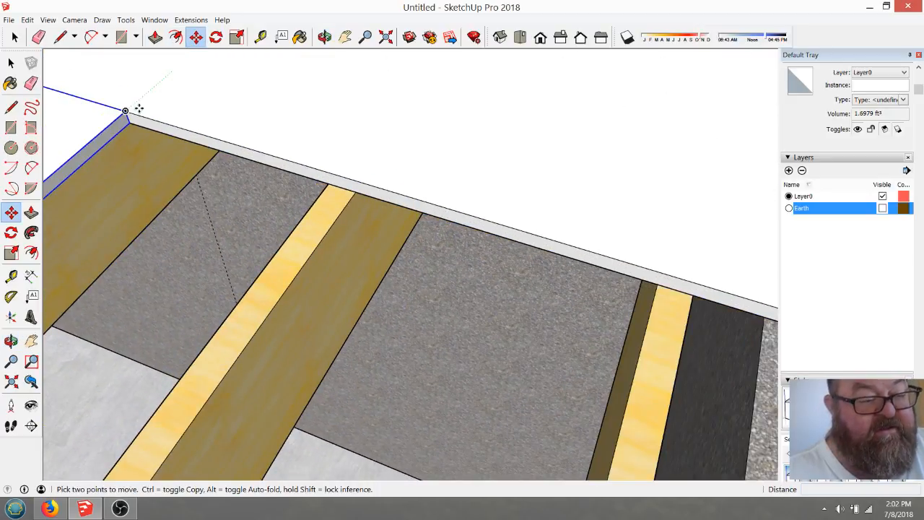
click(127, 116)
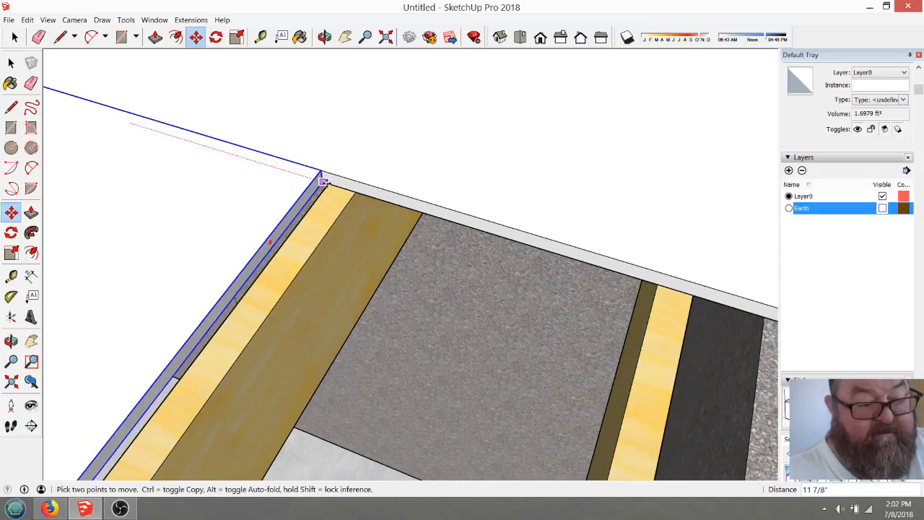
click(342, 187)
middle_drag(342, 187, 507, 230)
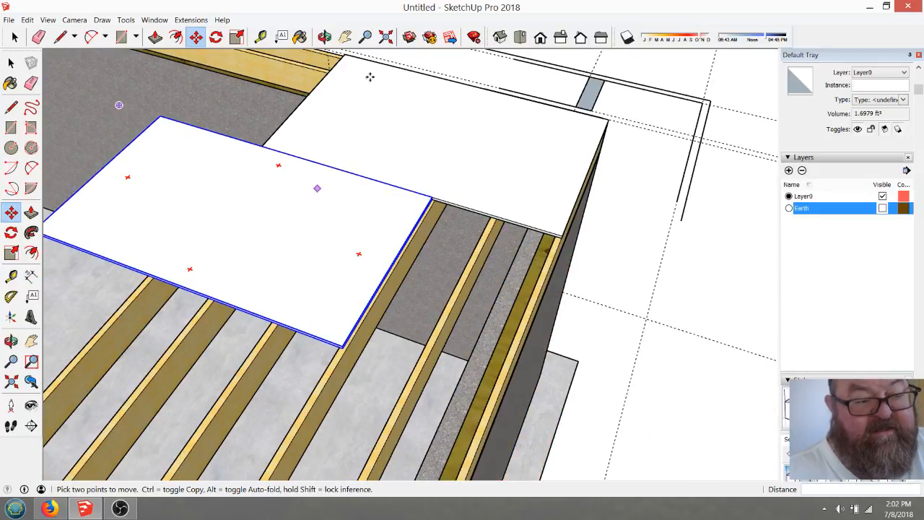
- Inside the second sheet's group, push its overhanging end face back 2' 8 3/4" to the stair opening's edge, then close the group
click(325, 37)
drag(314, 114, 413, 260)
scroll(412, 260, up, 2)
click(8, 22)
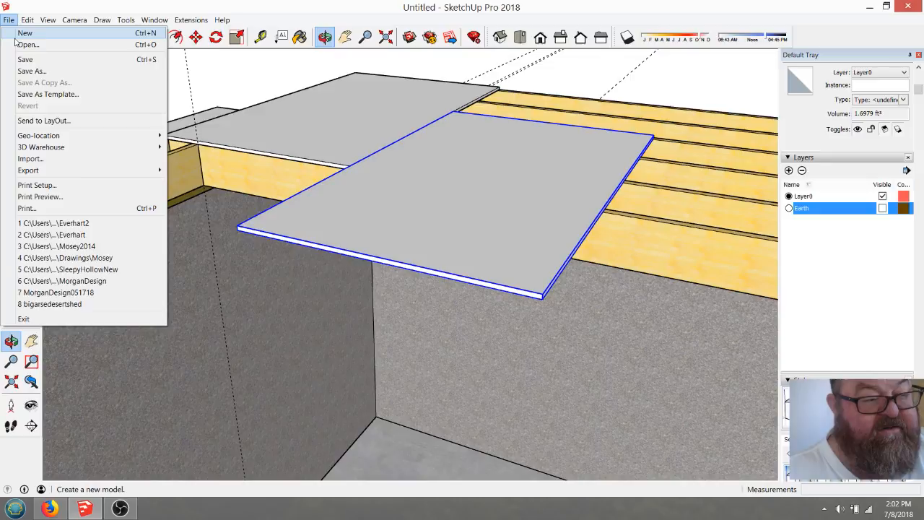
click(14, 37)
double_click(402, 229)
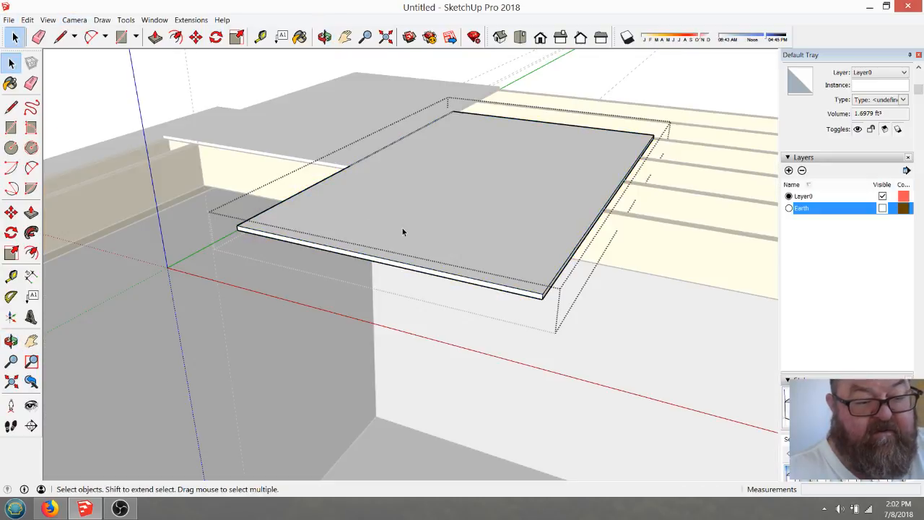
click(156, 37)
drag(429, 271, 569, 246)
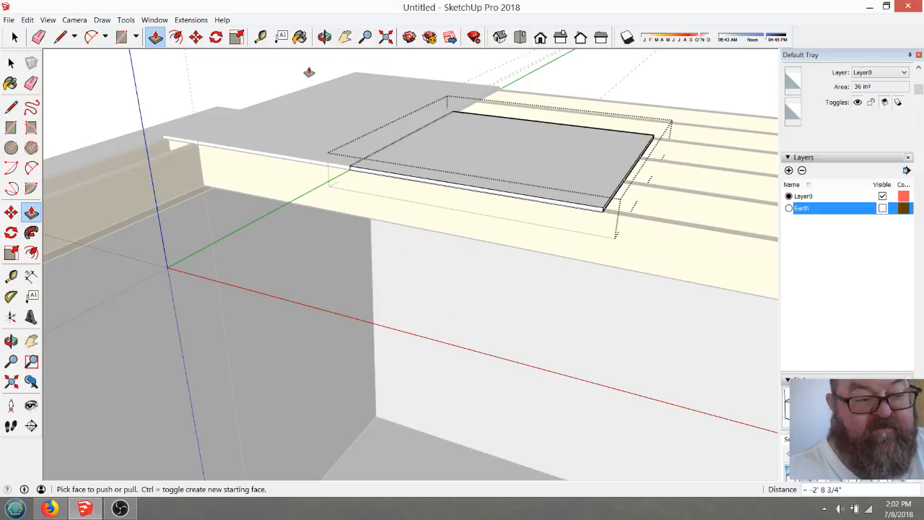
click(324, 38)
drag(331, 110, 335, 195)
click(15, 38)
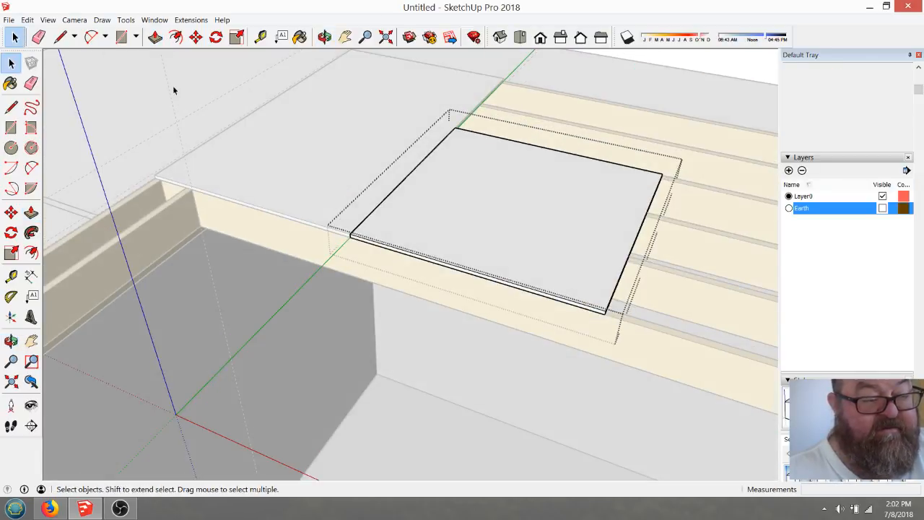
click(173, 90)
- Draw a 5.5 by 48 inch rectangle on top of the floor sheets, with its long side along the stair opening's edge
scroll(356, 300, down, 2)
scroll(296, 271, up, 5)
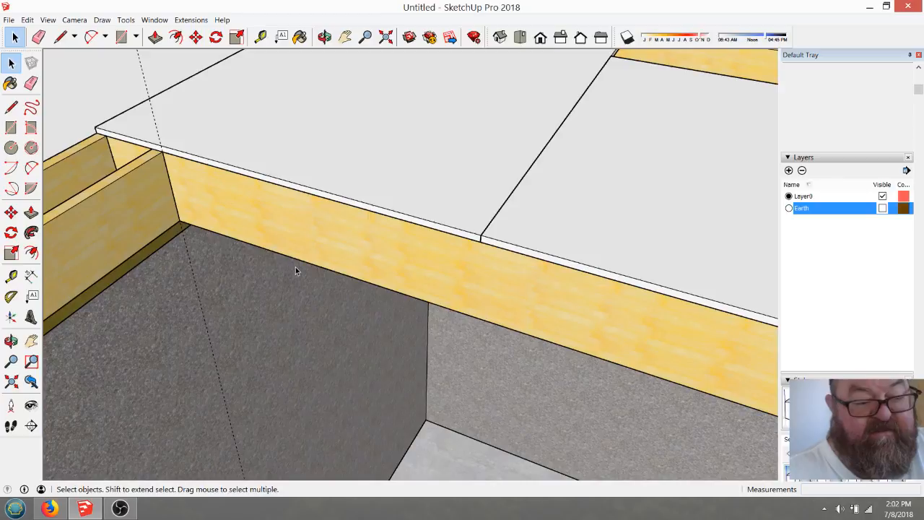
scroll(388, 243, down, 1)
scroll(255, 192, up, 2)
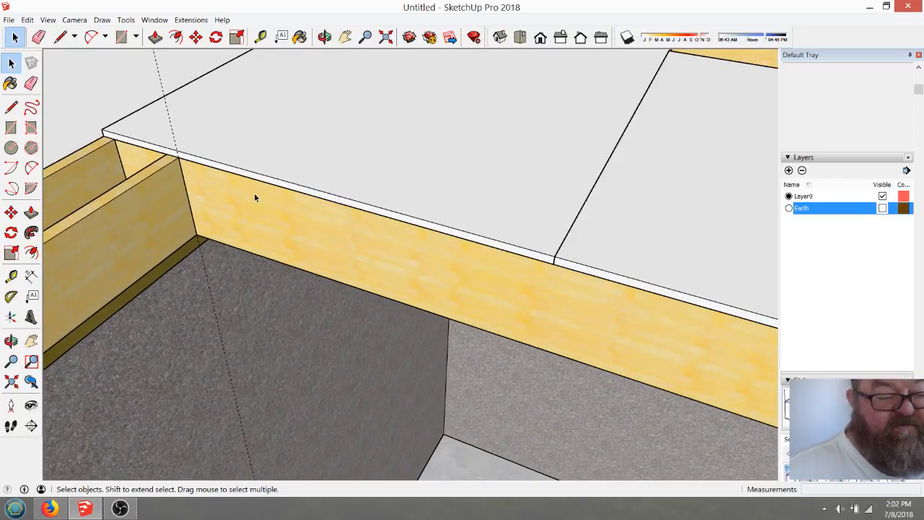
scroll(255, 195, up, 1)
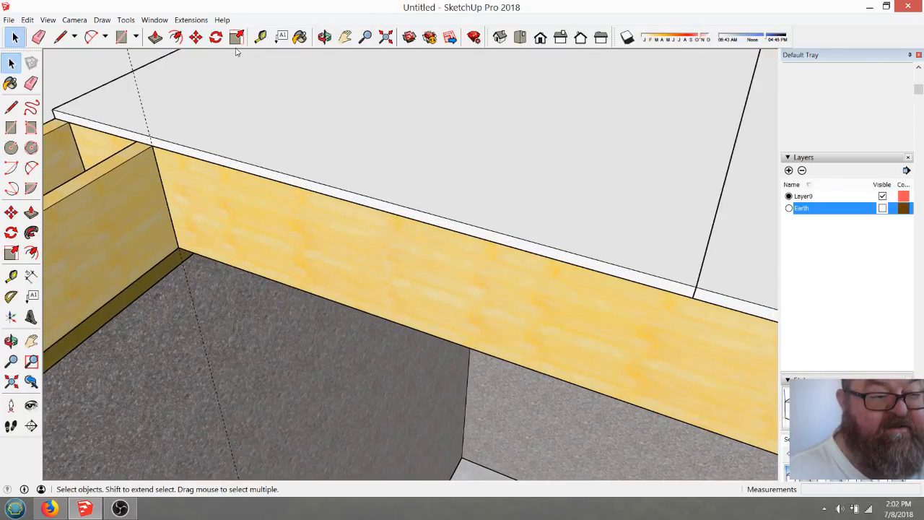
click(122, 37)
click(277, 171)
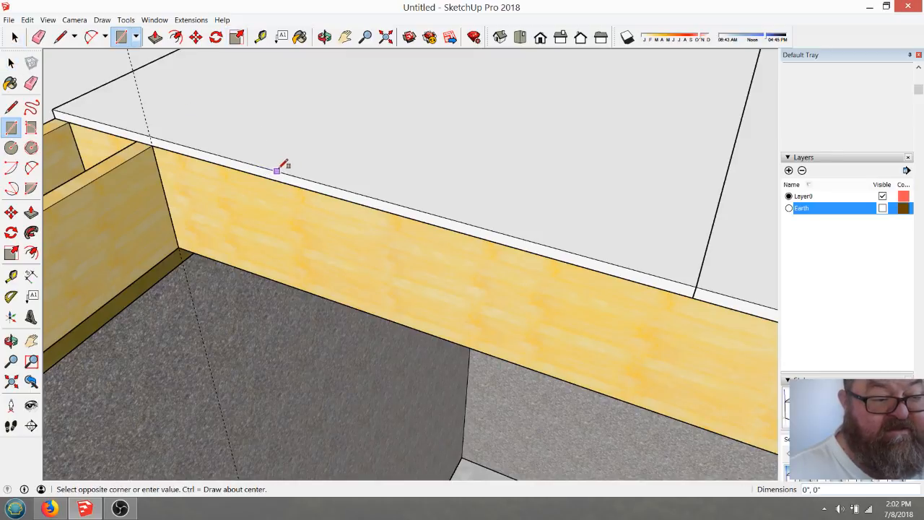
click(595, 203)
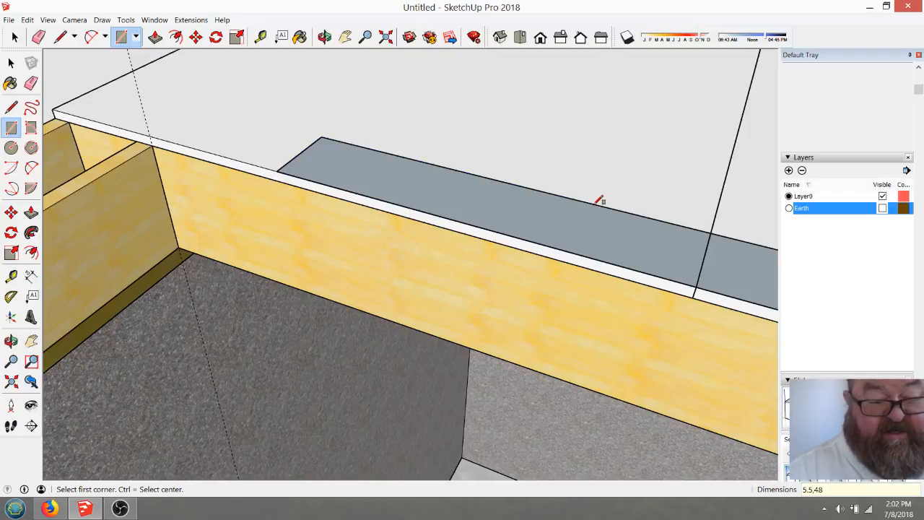
- Pull the rectangle up 3/4" to form a finish board
click(155, 37)
drag(315, 175, 325, 153)
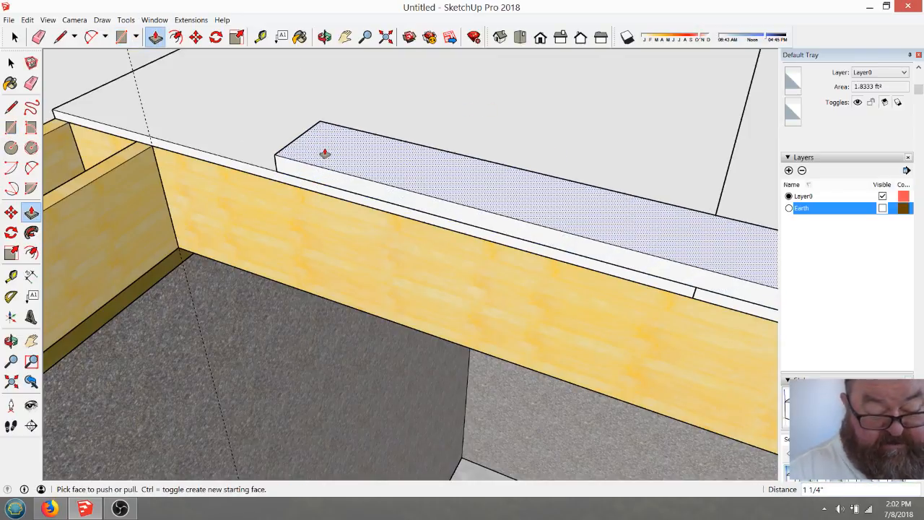
text(3/4)
key(Return)
- Select all of the finish board's geometry and make it a group
scroll(324, 151, down, 4)
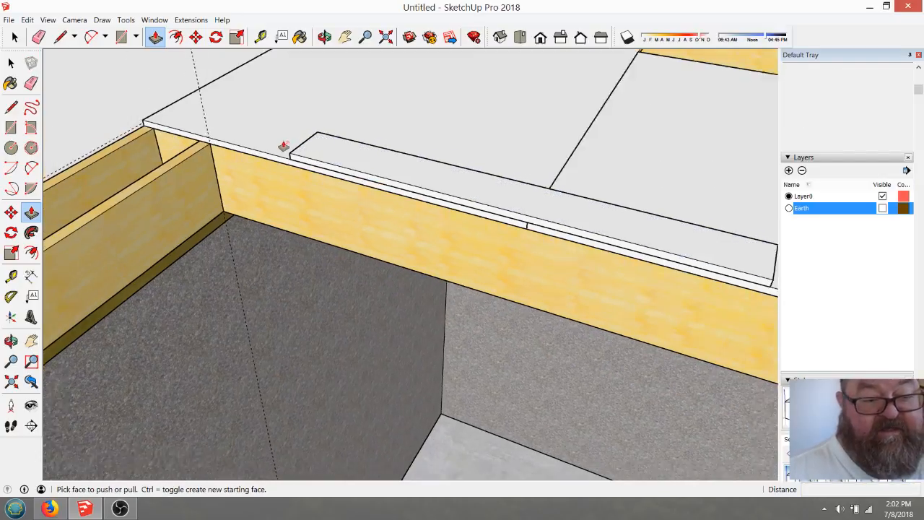
key(space)
drag(261, 112, 757, 302)
right_click(589, 215)
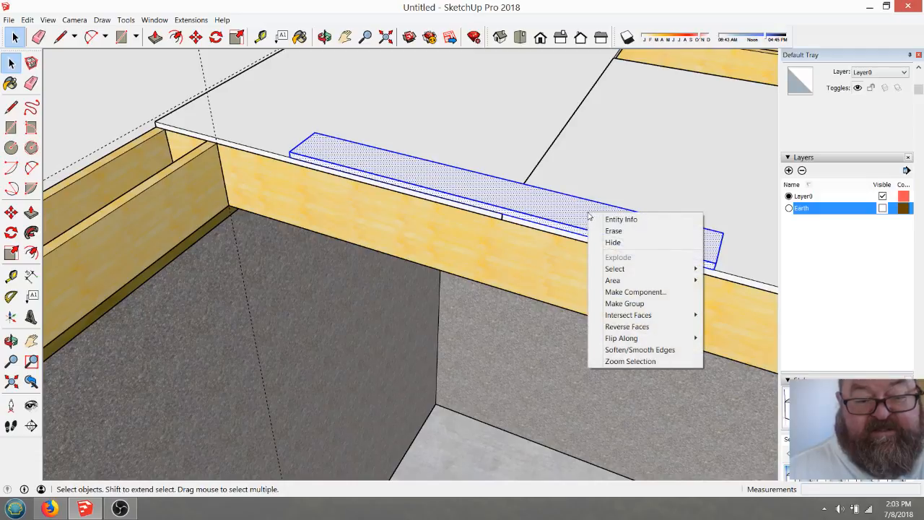
click(622, 303)
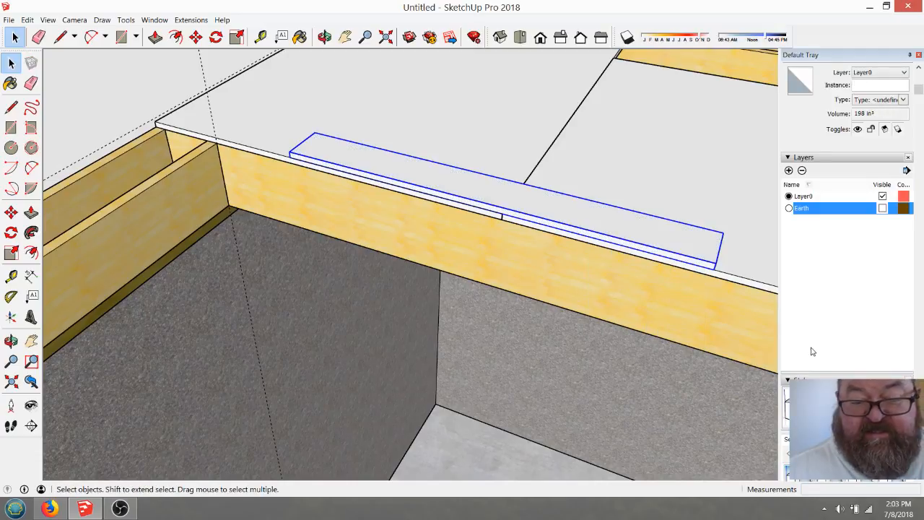
- Paint the grouped finish board with the reddish-brown Wood Bamboo material from the Wood collection
scroll(801, 346, down, 2)
scroll(800, 346, down, 4)
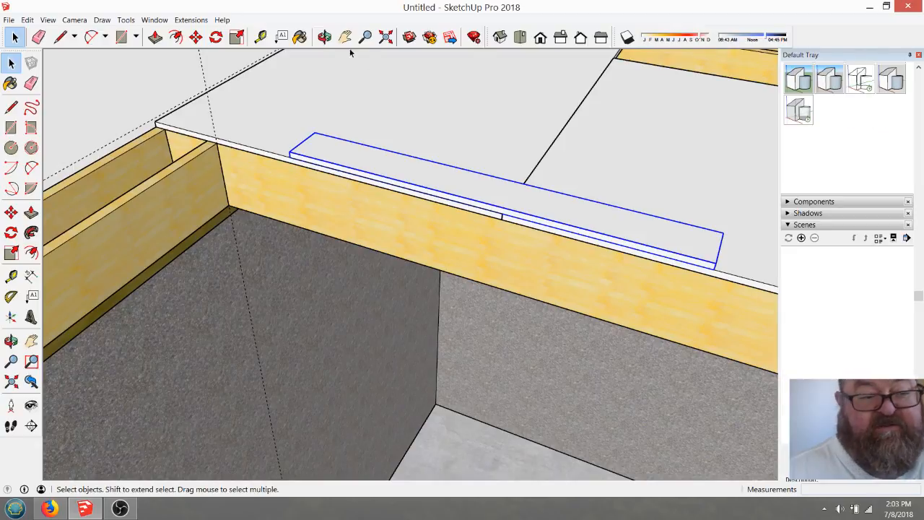
click(300, 36)
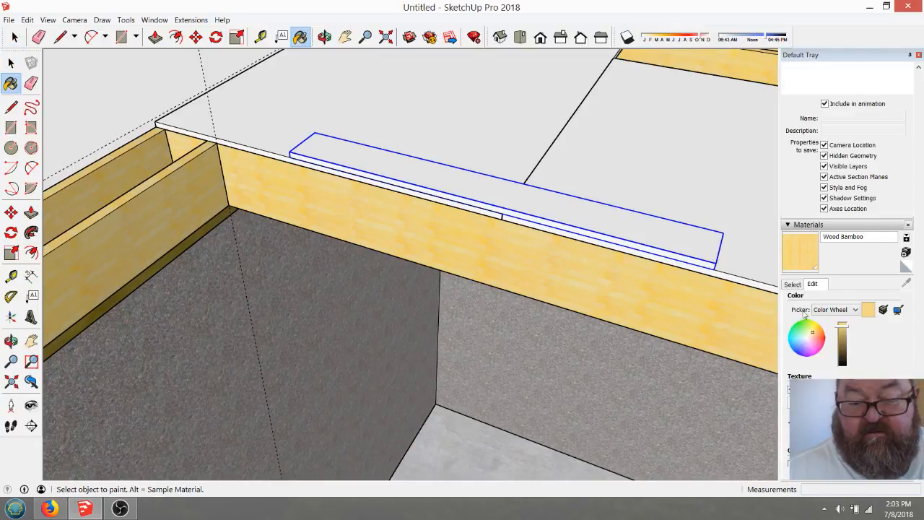
click(793, 284)
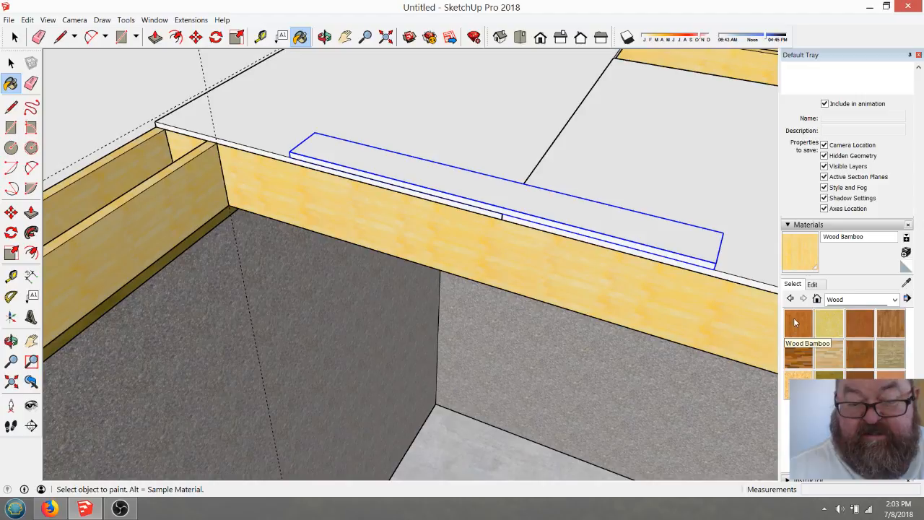
click(793, 318)
click(670, 231)
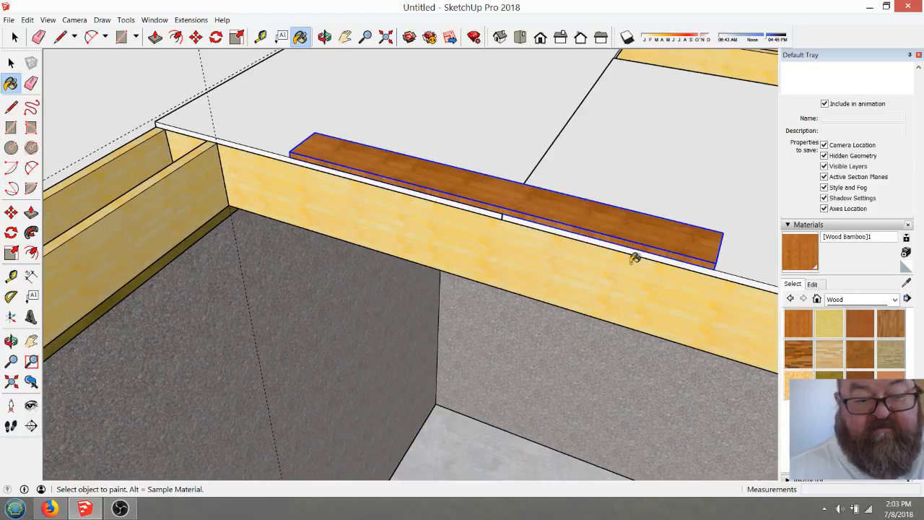
click(14, 37)
click(340, 197)
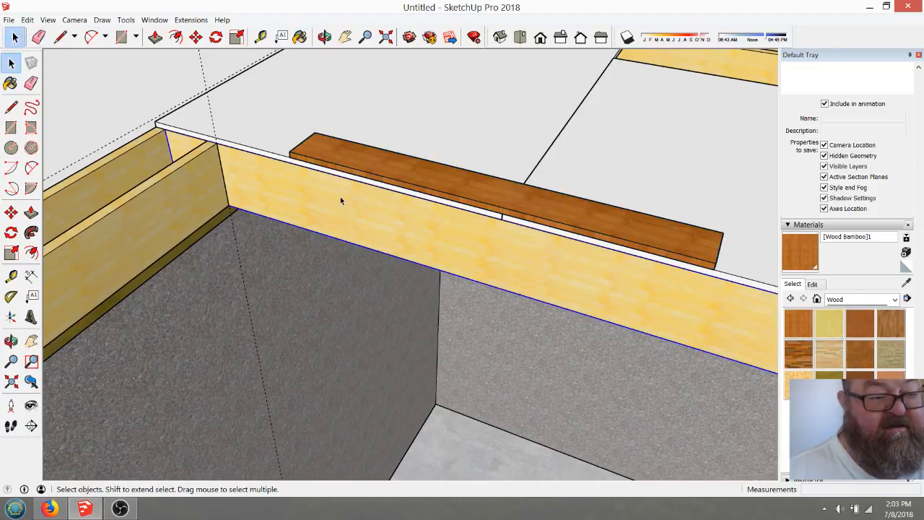
scroll(311, 173, up, 1)
scroll(311, 170, up, 2)
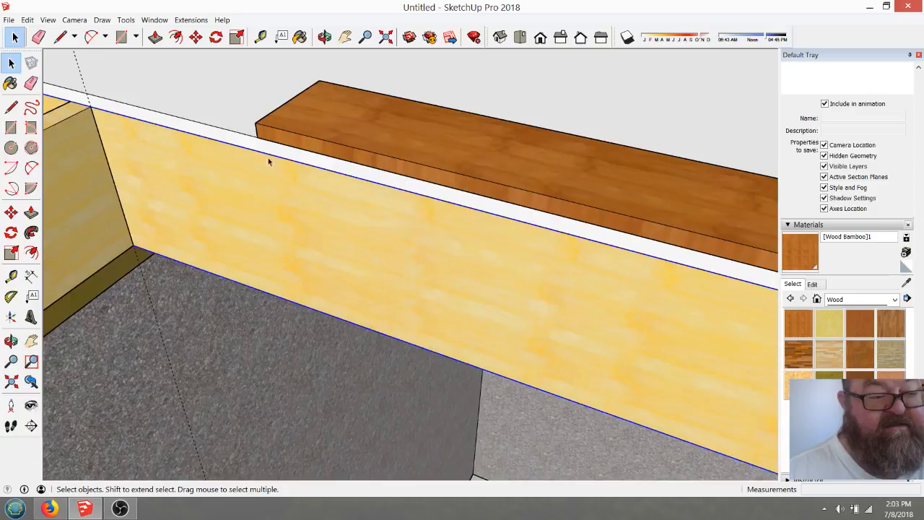
click(195, 36)
scroll(477, 244, down, 2)
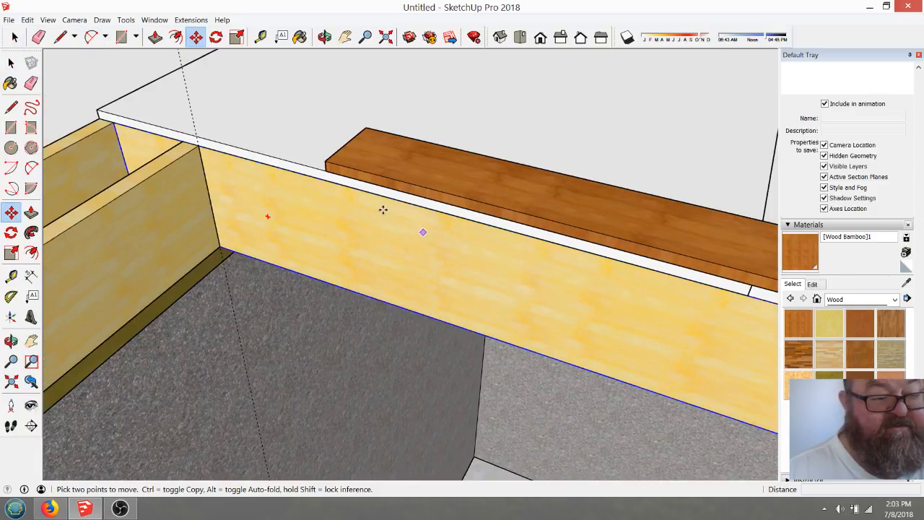
click(333, 171)
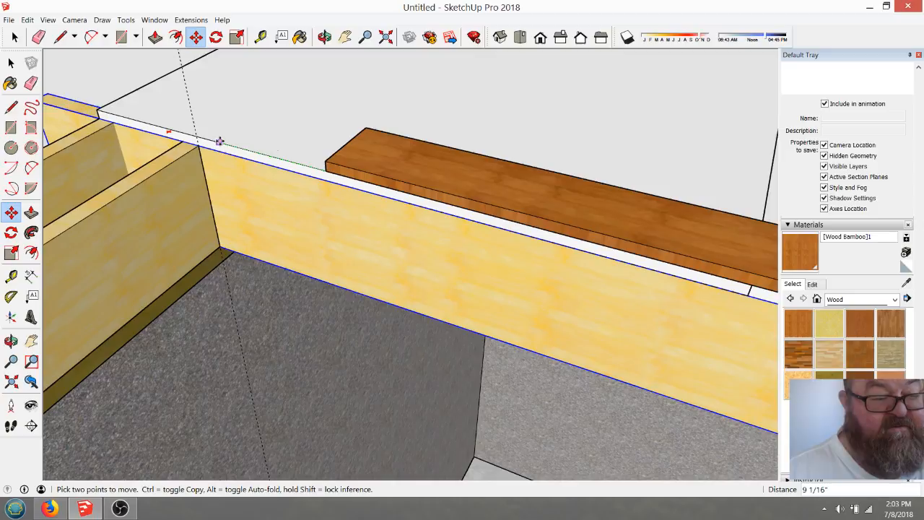
click(220, 142)
- Move the finish board by its lower end corner along the sheet's edge so its end passes the stair opening's corner
click(14, 37)
click(396, 176)
click(260, 37)
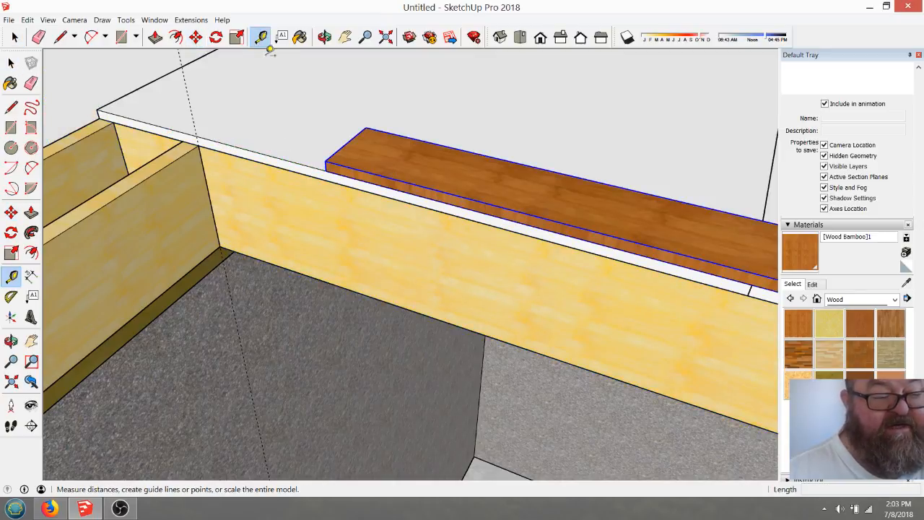
click(195, 37)
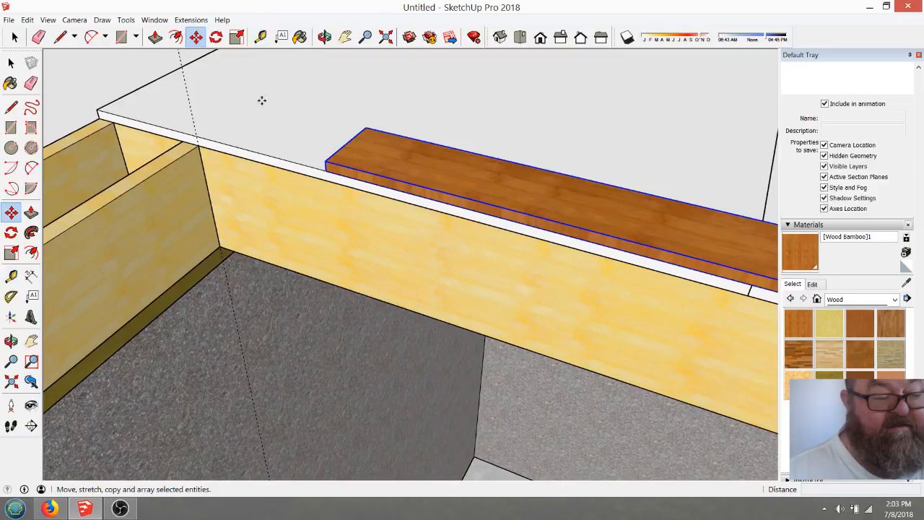
click(326, 169)
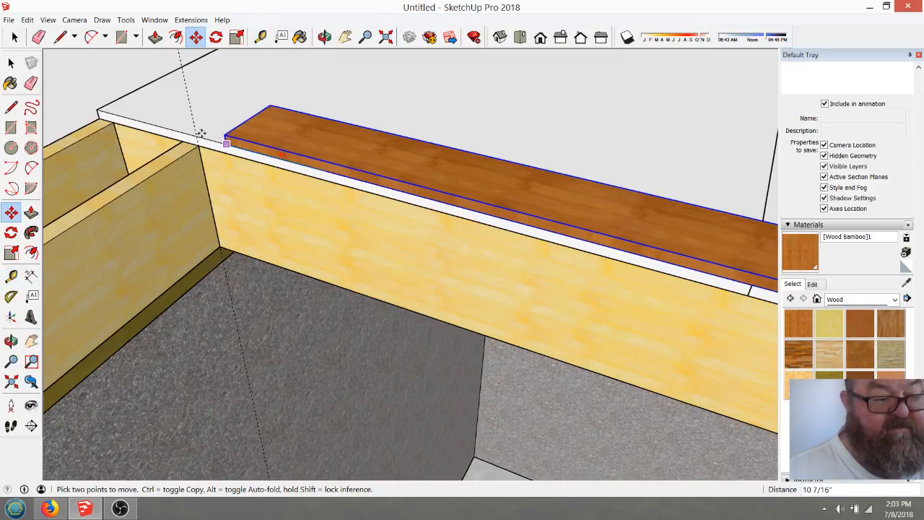
click(163, 122)
scroll(210, 138, up, 3)
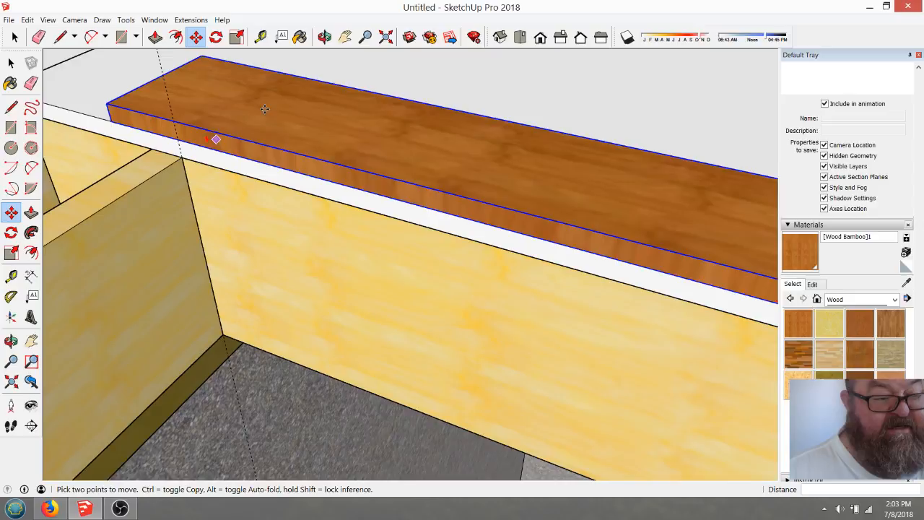
scroll(258, 116, down, 2)
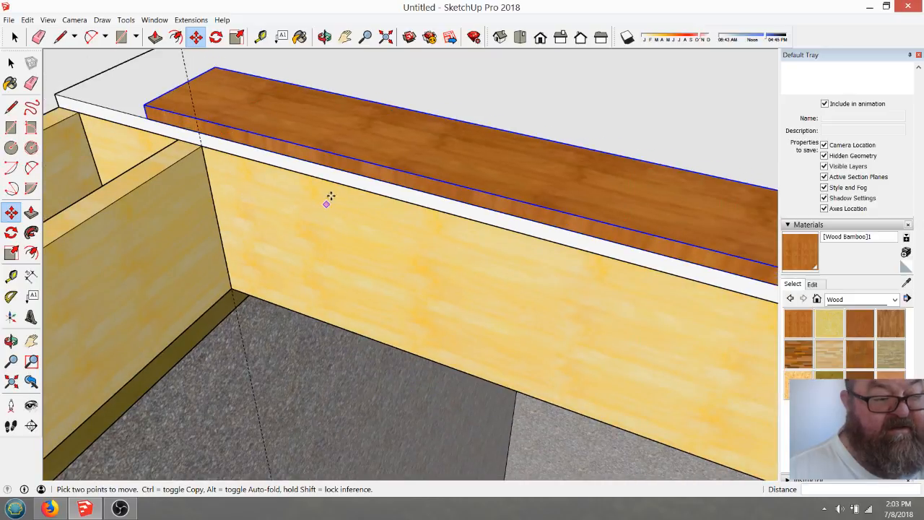
scroll(353, 186, down, 2)
scroll(352, 185, down, 1)
scroll(336, 220, up, 1)
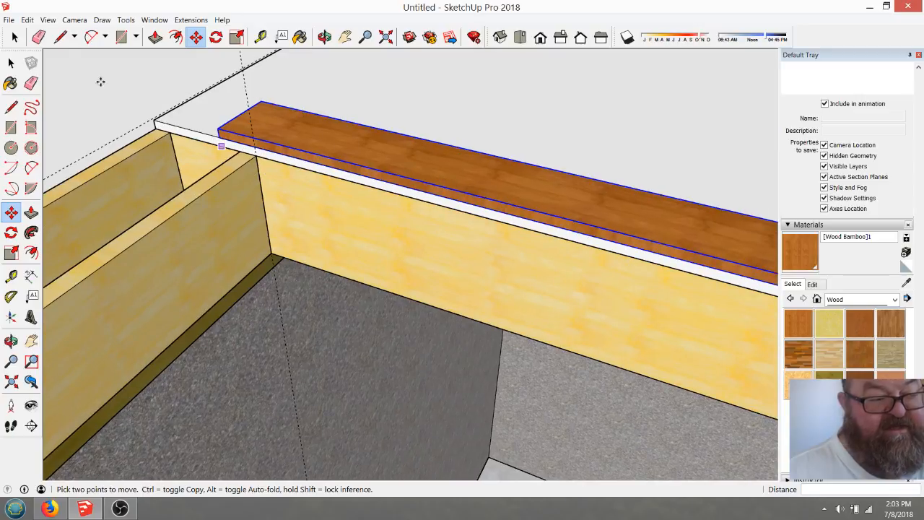
click(16, 37)
click(107, 69)
- Examine the stair opening's corner from the finish board down to the basement floor
scroll(339, 206, up, 3)
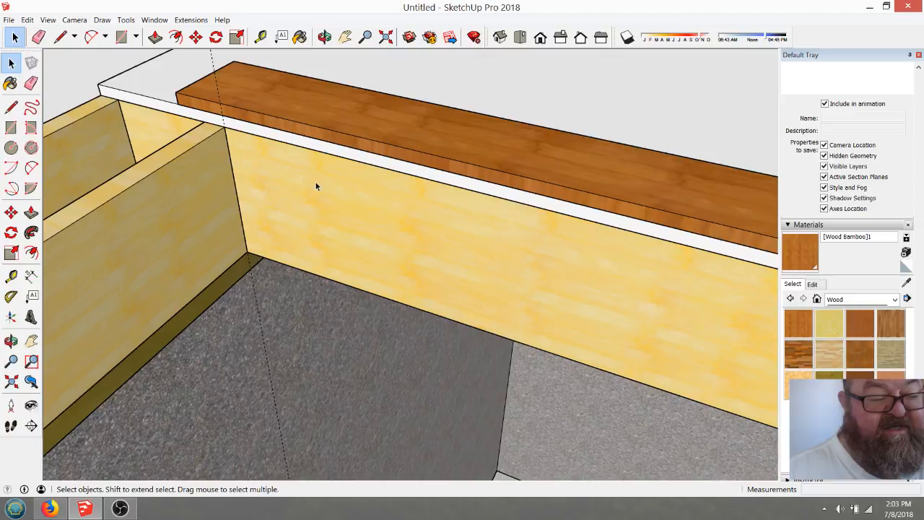
click(323, 36)
drag(339, 202, 340, 131)
drag(324, 257, 328, 444)
scroll(329, 444, up, 2)
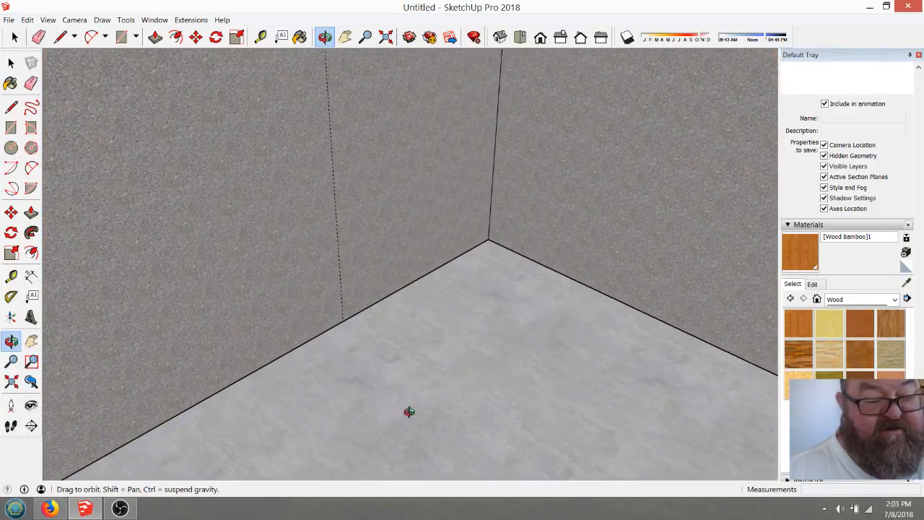
scroll(378, 373, down, 3)
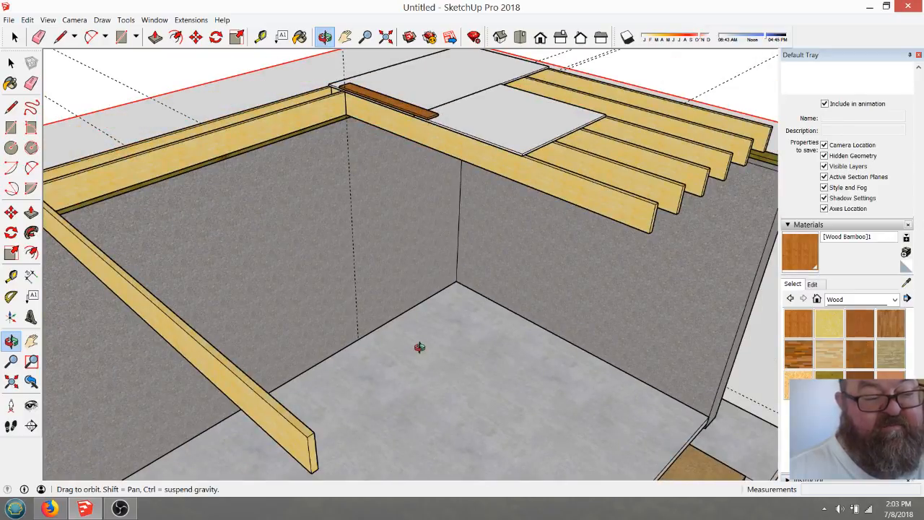
scroll(363, 269, up, 3)
scroll(407, 411, down, 3)
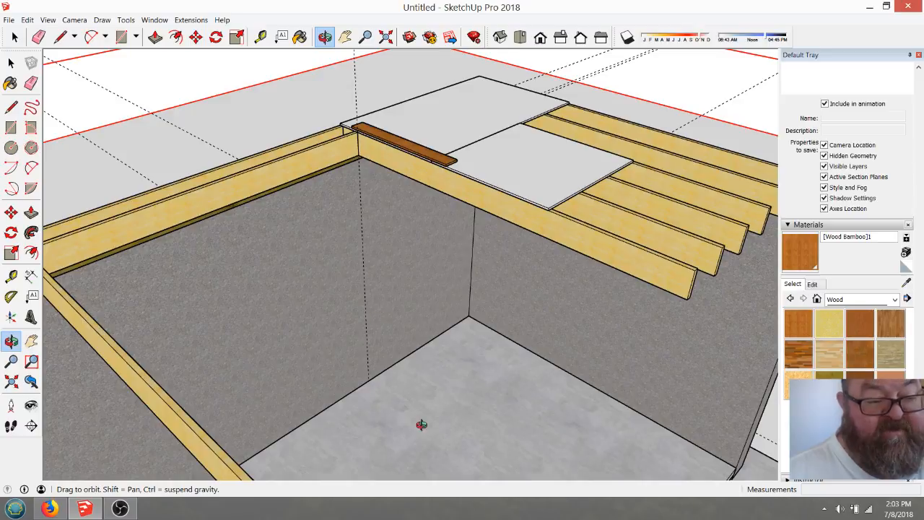
scroll(421, 426, up, 1)
- Measure the total rise along the vertical guide at the stair opening's corner, starting from the basement floor toward the finish board's top
click(260, 37)
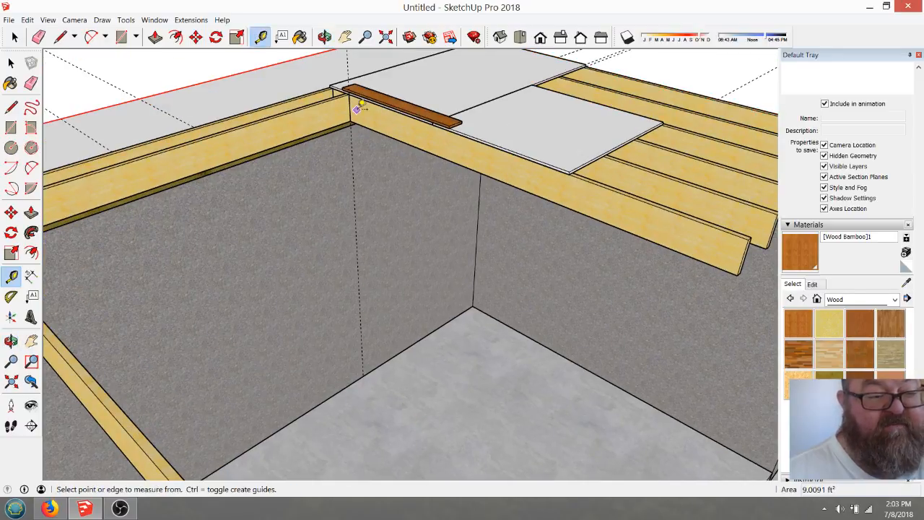
scroll(345, 106, up, 5)
scroll(354, 163, down, 3)
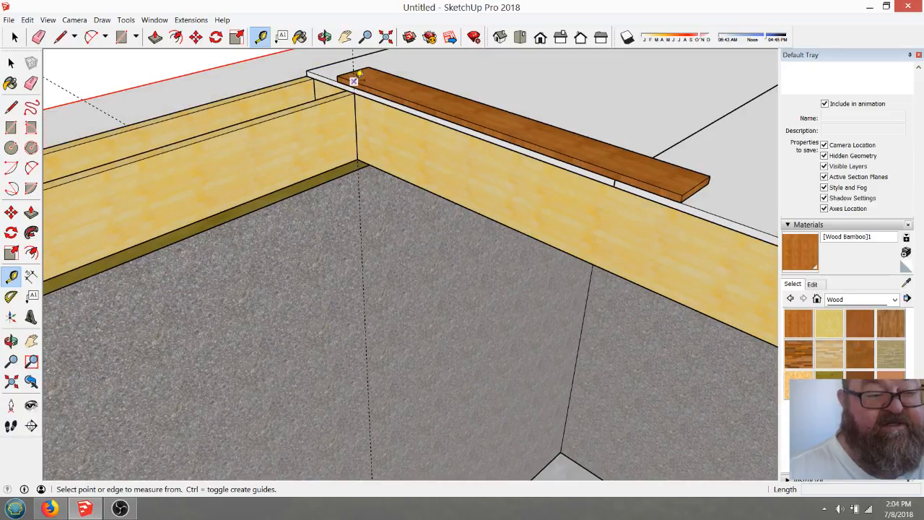
scroll(359, 215, down, 5)
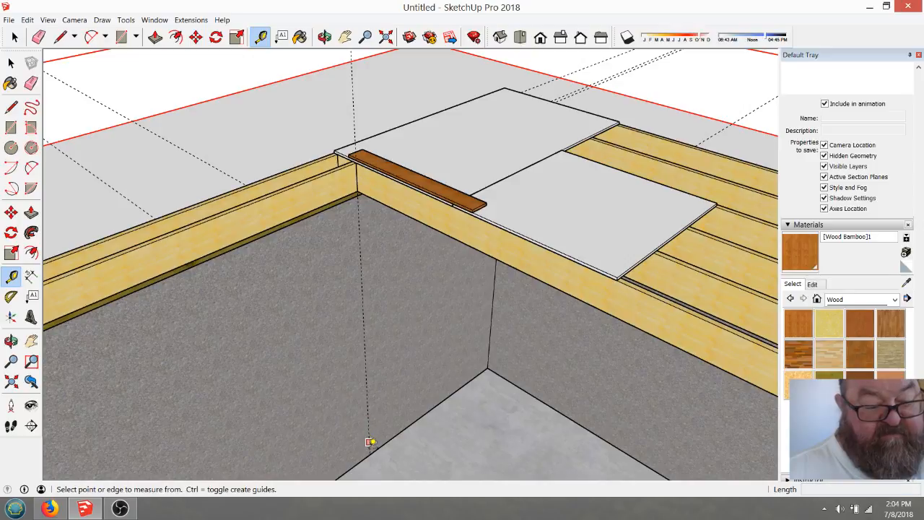
click(369, 454)
scroll(357, 202, up, 3)
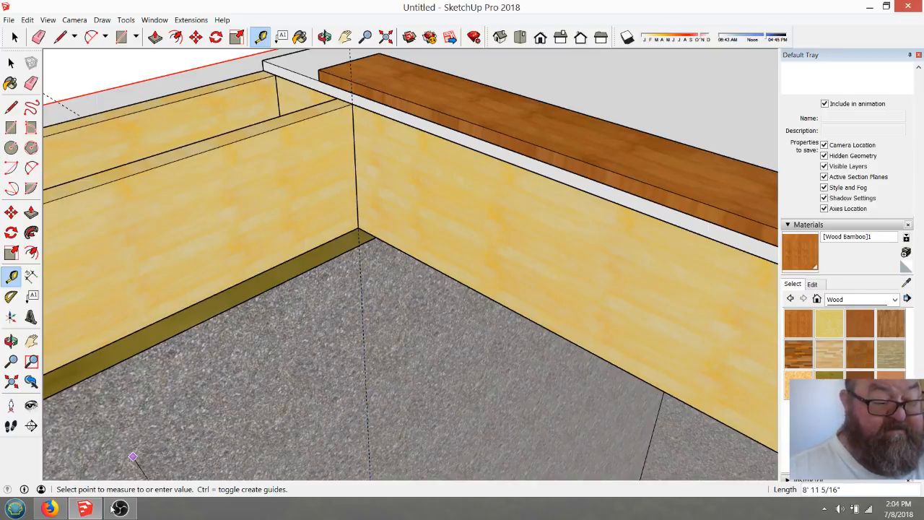
- Check the live stream's status in OBS and its chat on the YouTube live page in Firefox
click(119, 510)
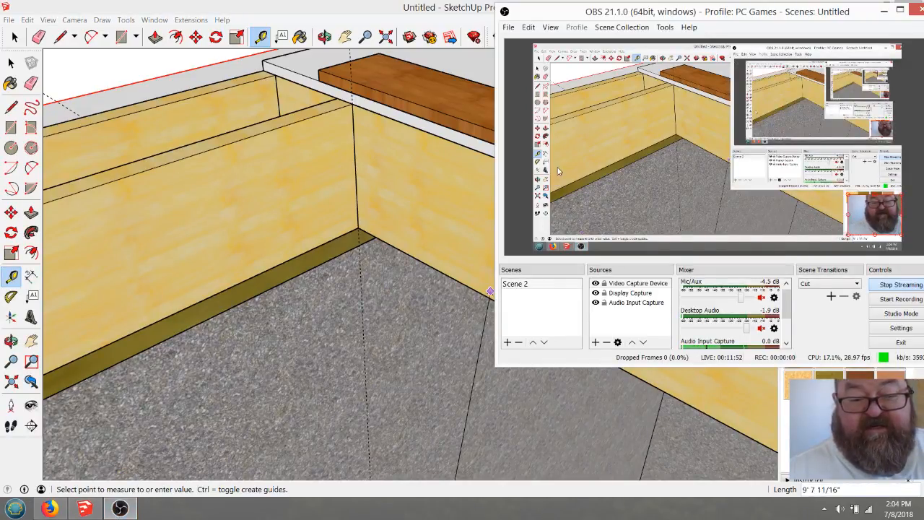
click(49, 509)
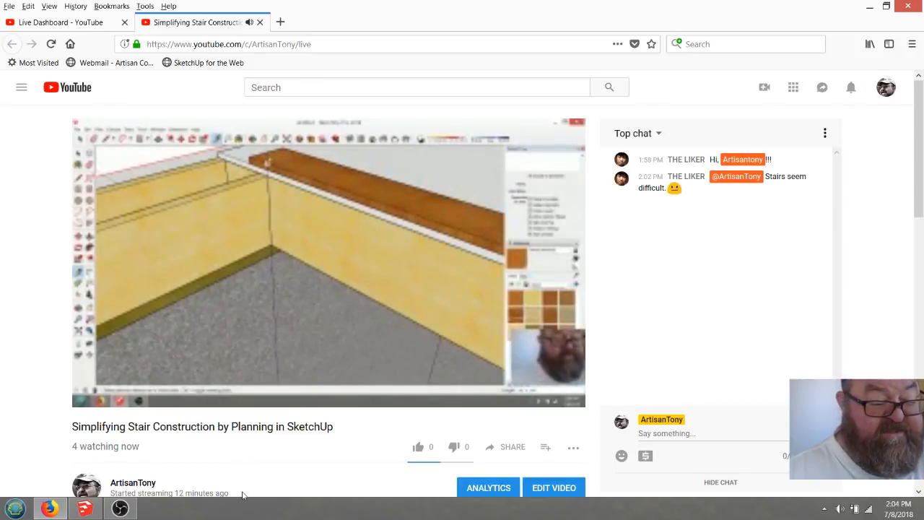
click(85, 509)
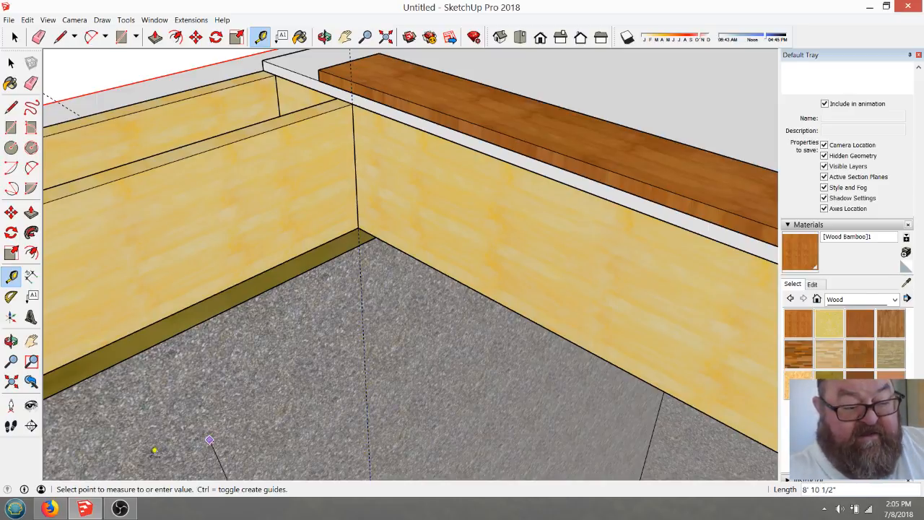
click(120, 509)
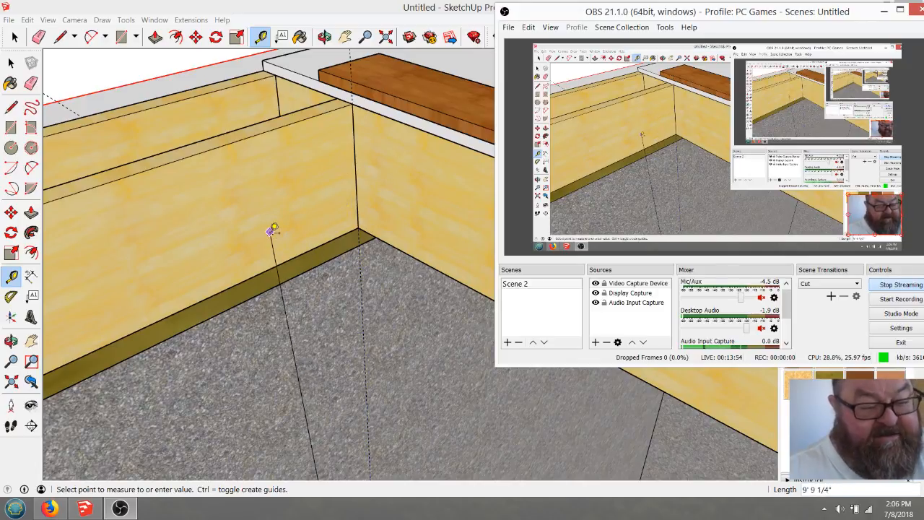
- Draw a 7.367-inch vertical riser line down from the upper edge of the finish board near the opening's corner
click(15, 38)
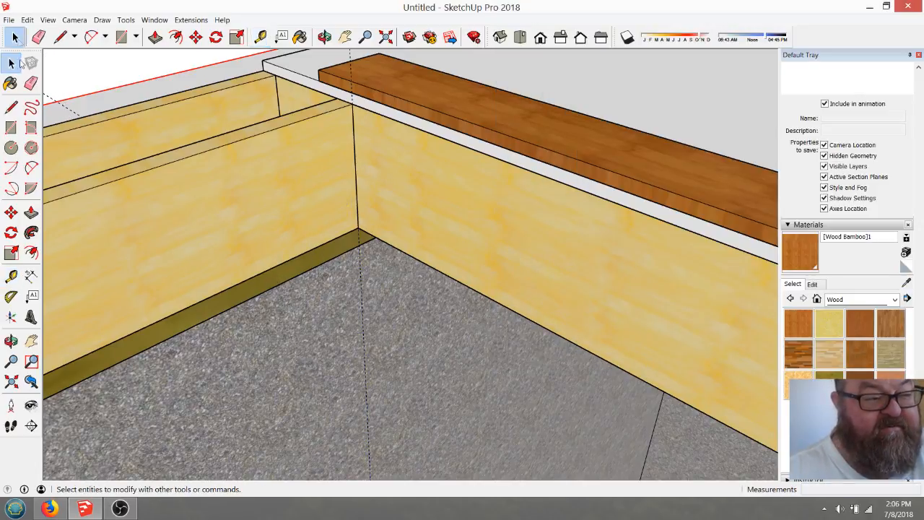
click(233, 194)
middle_drag(381, 196, 411, 187)
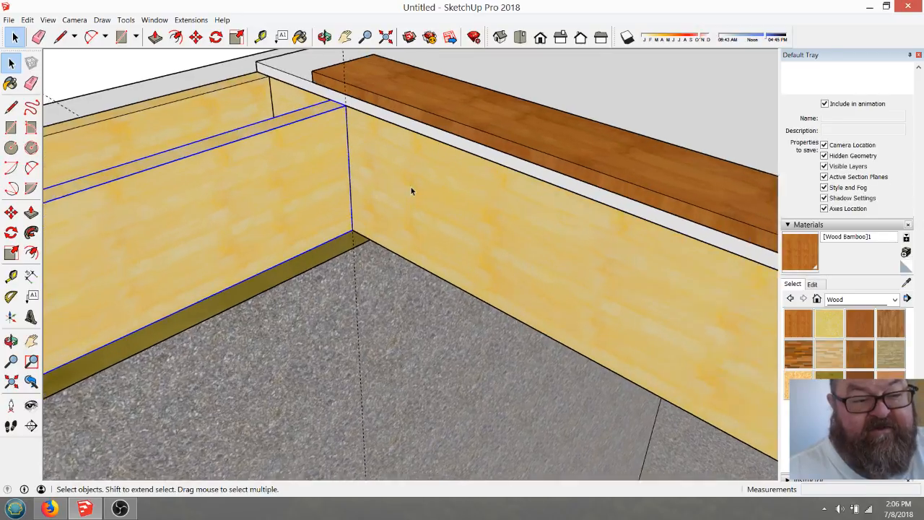
scroll(411, 187, up, 2)
scroll(350, 236, down, 1)
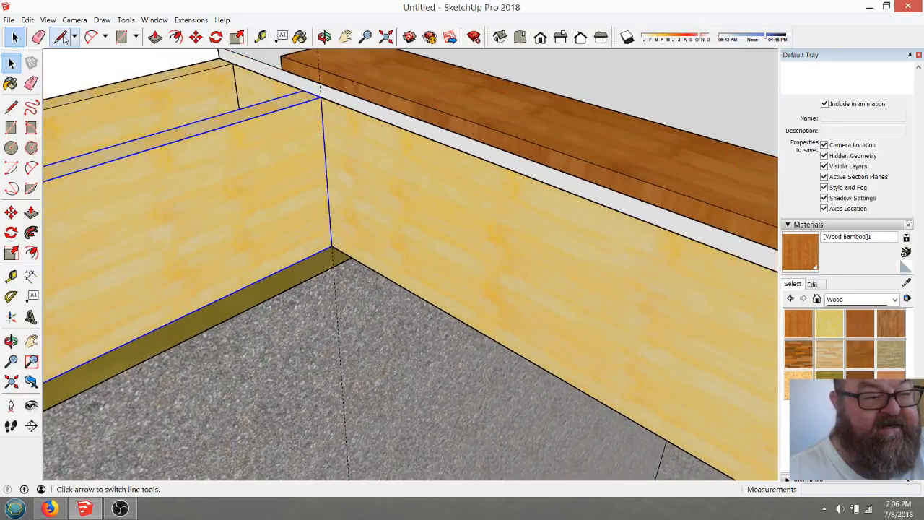
click(62, 37)
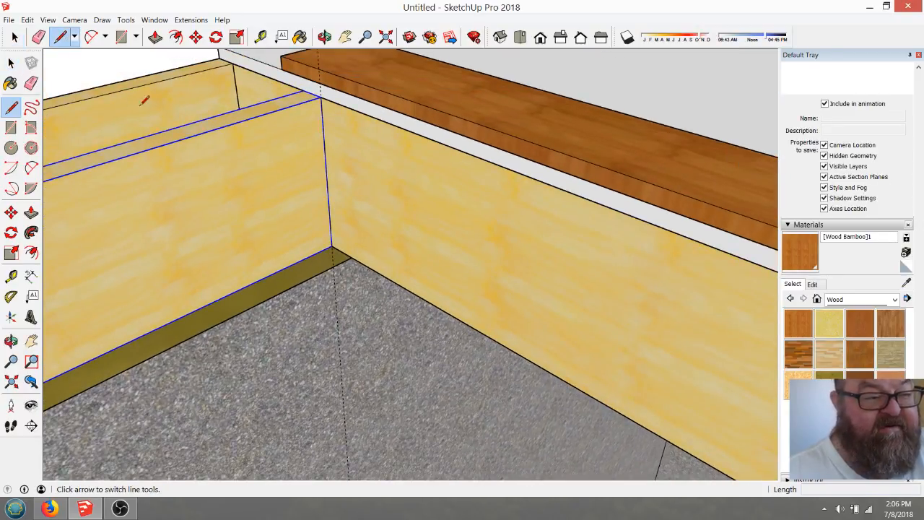
click(415, 101)
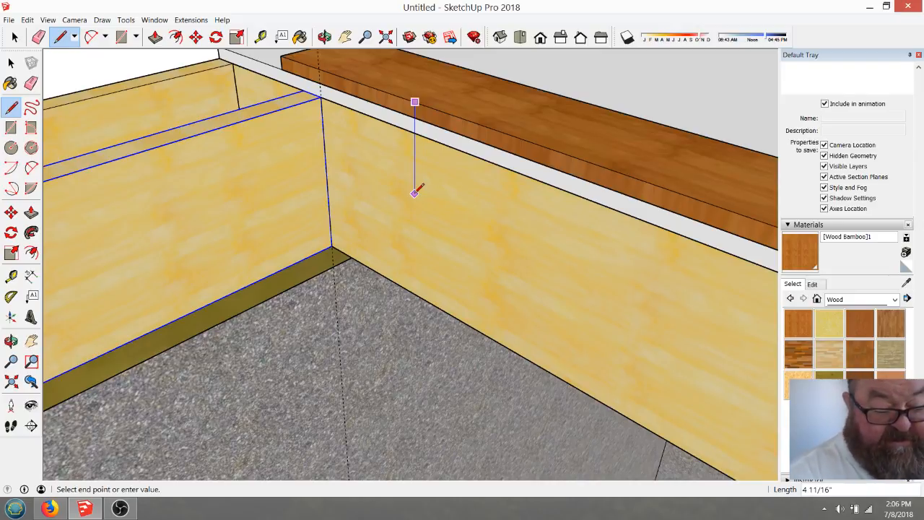
text(67)
key(Return)
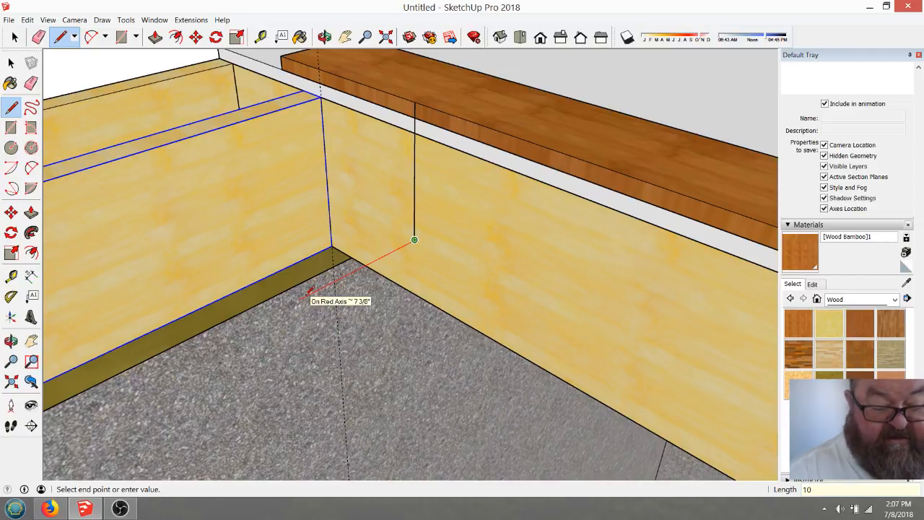
- Continue from the riser's lower end with a 10-inch tread line along the red axis and a 7.367-inch riser straight down
key(Return)
scroll(309, 290, down, 3)
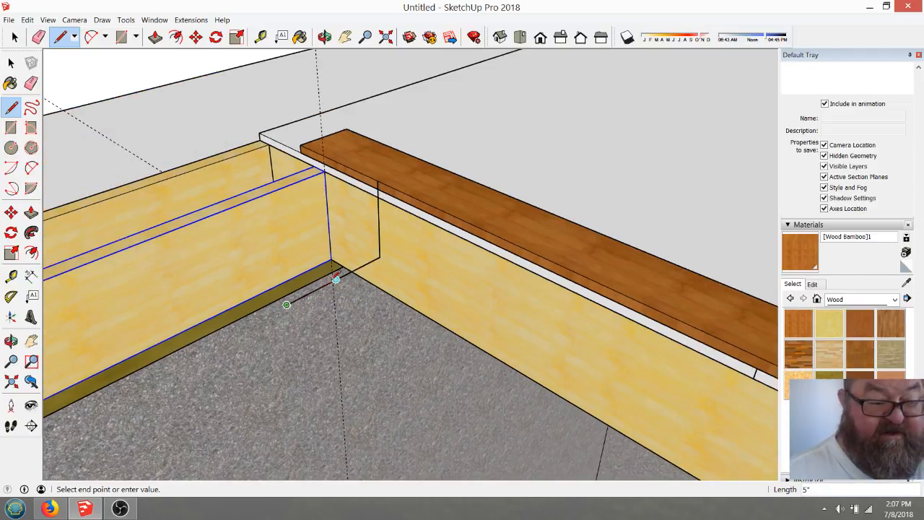
scroll(306, 340, up, 3)
scroll(289, 349, up, 2)
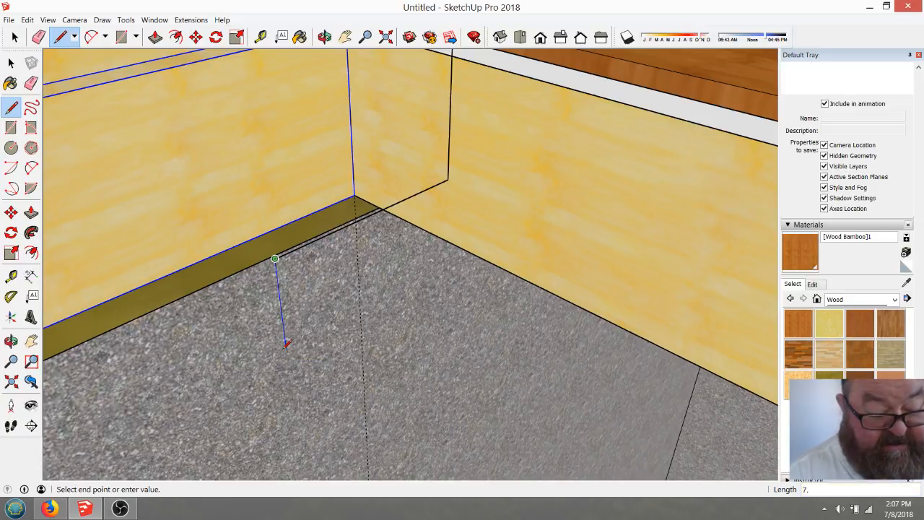
key(Return)
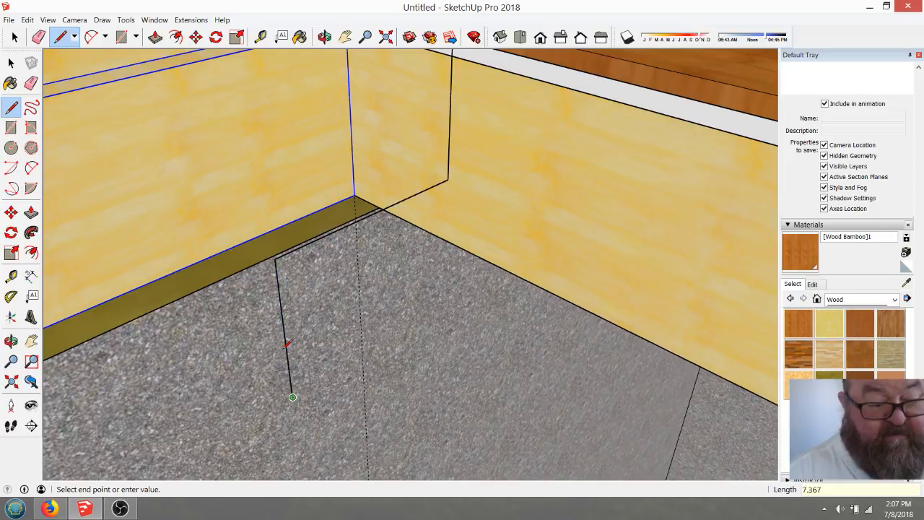
key(Escape)
scroll(285, 343, down, 3)
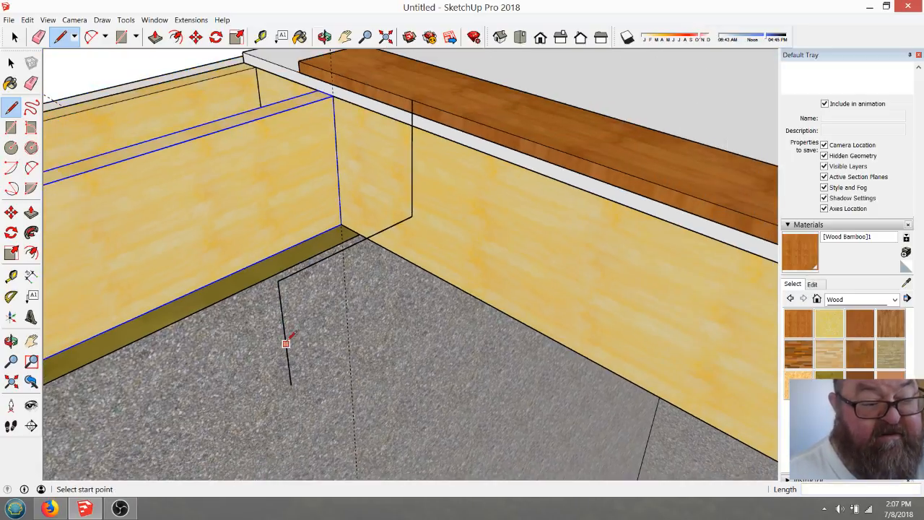
- Delete the topmost riser line that runs down from the finish board
key(space)
scroll(439, 181, down, 2)
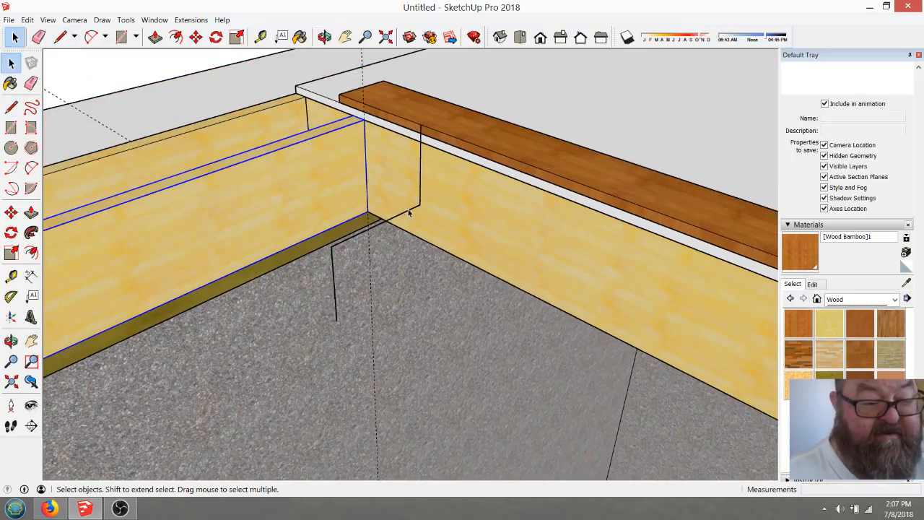
click(421, 178)
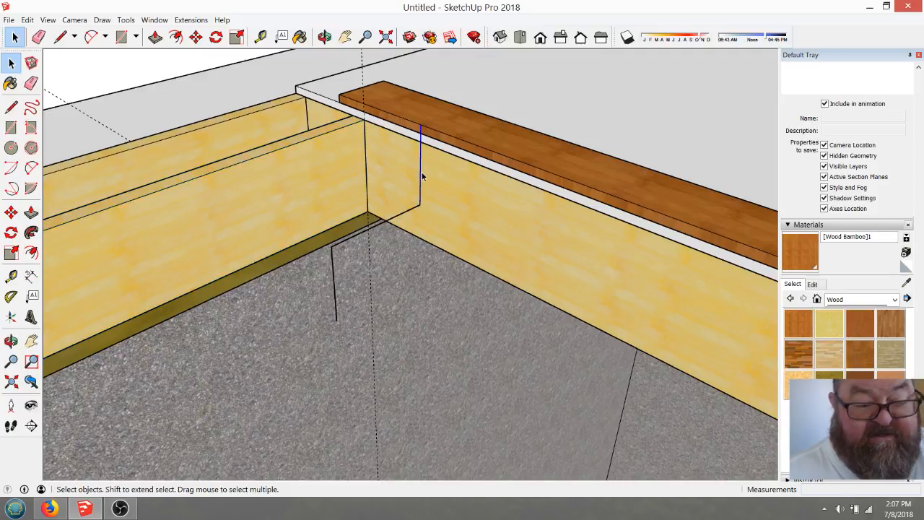
key(Delete)
- Copy the tread and riser lines from the tread's upper end to the riser's lower end, multiplied by 16 down the wall
scroll(272, 329, up, 2)
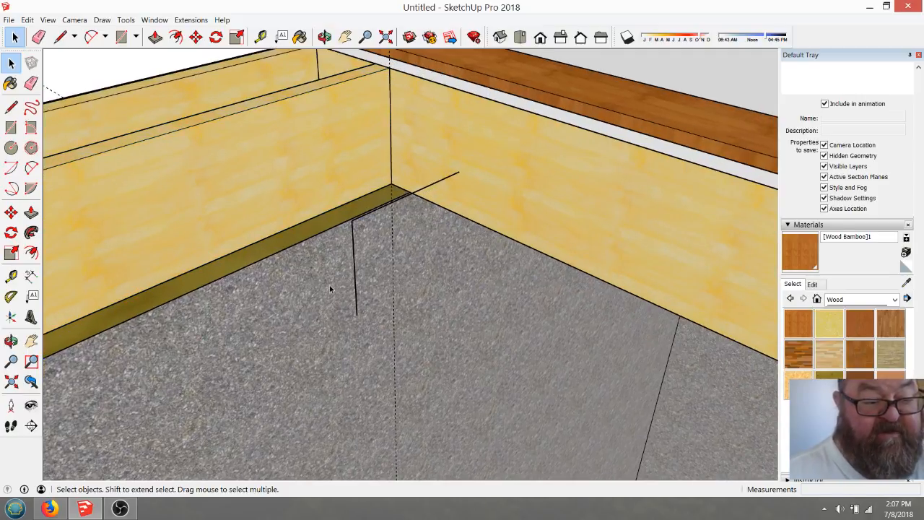
click(355, 273)
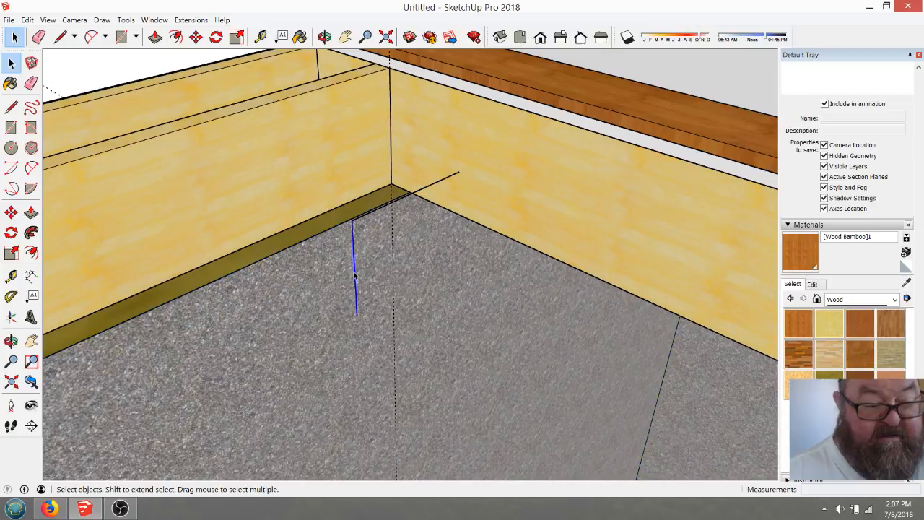
shift+click(410, 195)
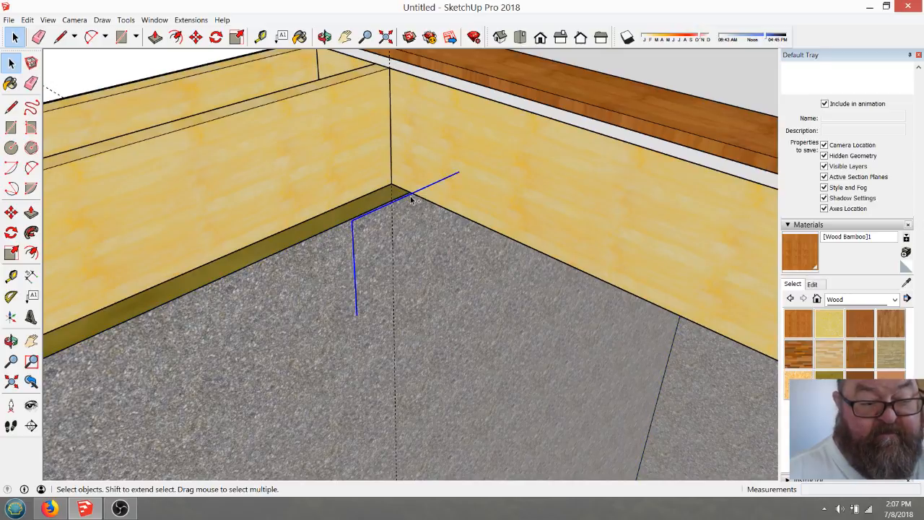
scroll(440, 183, down, 1)
scroll(440, 182, down, 2)
click(324, 37)
drag(424, 192, 586, 203)
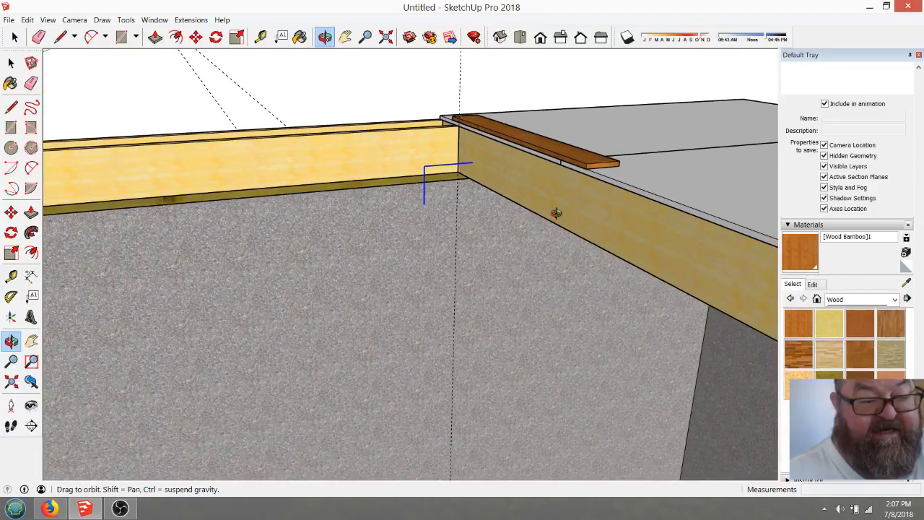
scroll(267, 260, up, 2)
scroll(267, 260, up, 1)
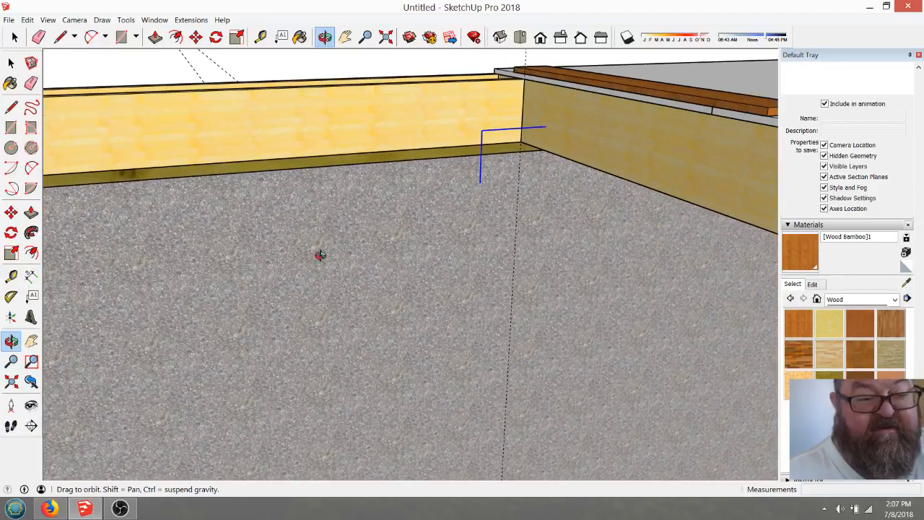
click(195, 37)
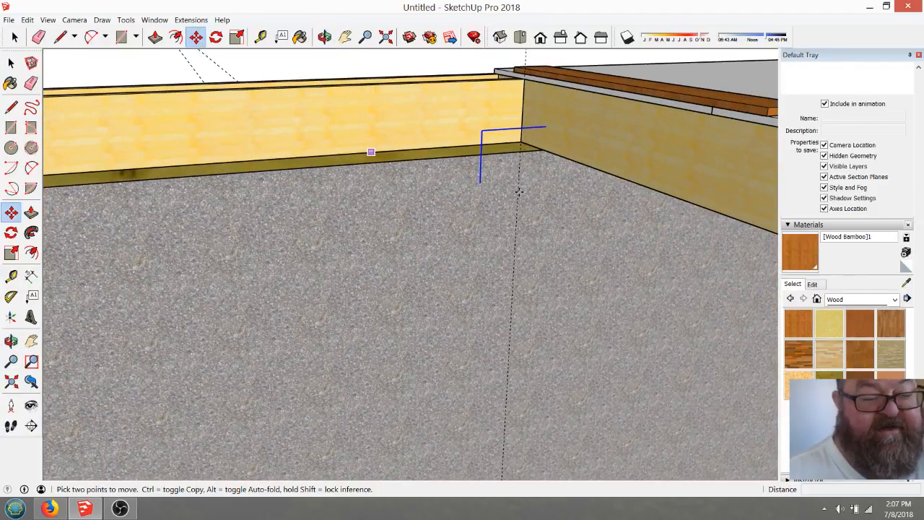
click(545, 126)
key(ctrl)
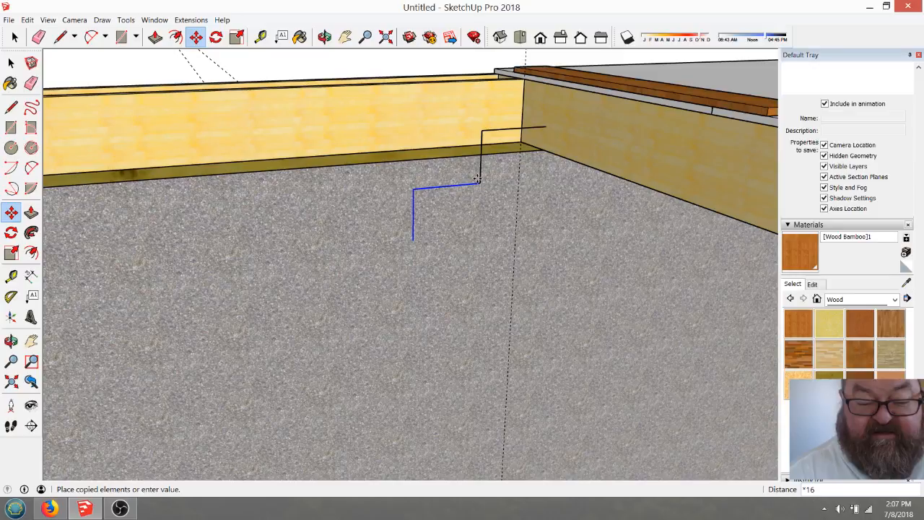
key(Return)
scroll(548, 149, down, 3)
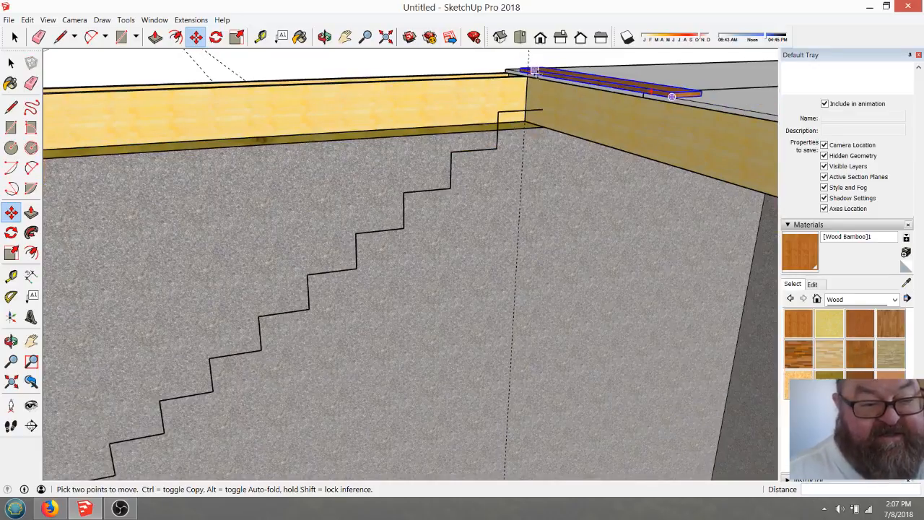
- Delete the lowest tread line at the foot of the stair profile on the basement floor
scroll(548, 149, down, 3)
scroll(206, 429, down, 1)
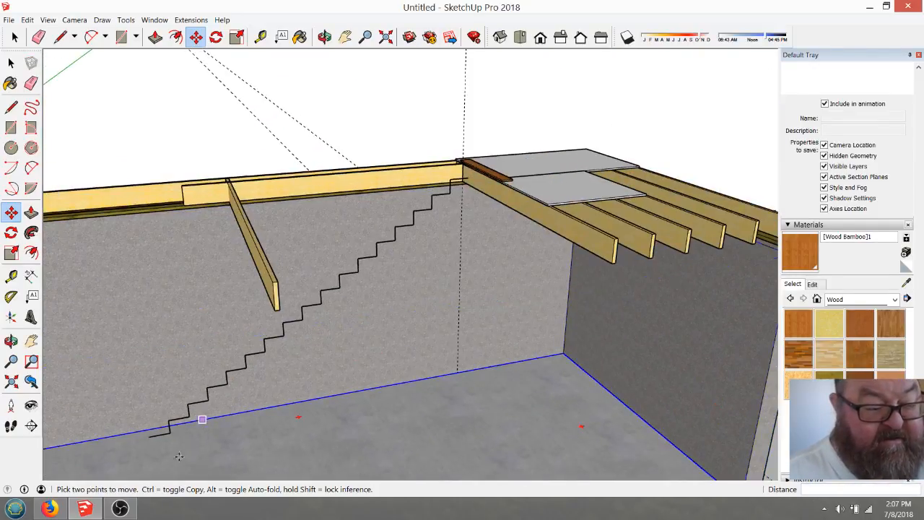
scroll(166, 469, up, 2)
scroll(161, 454, up, 6)
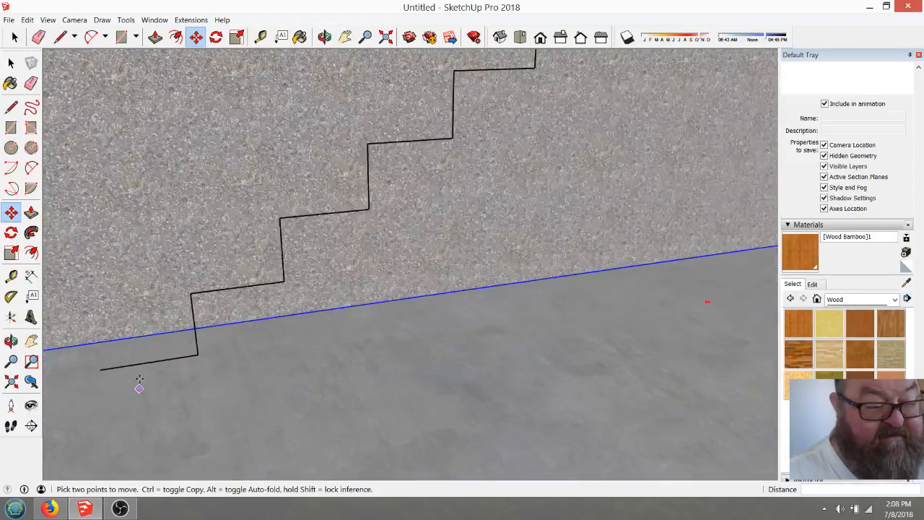
key(space)
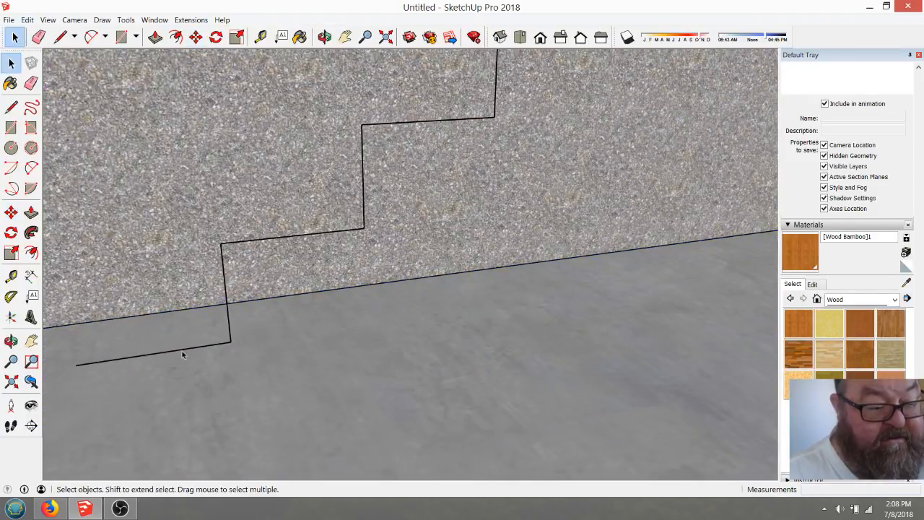
click(182, 350)
key(Delete)
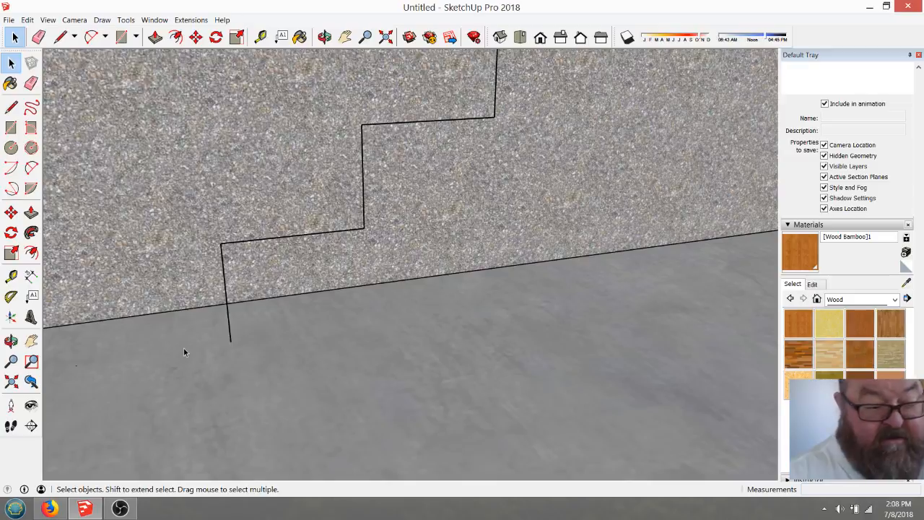
- Measure vertically from the lowest remaining tread line down to the basement floor
click(261, 37)
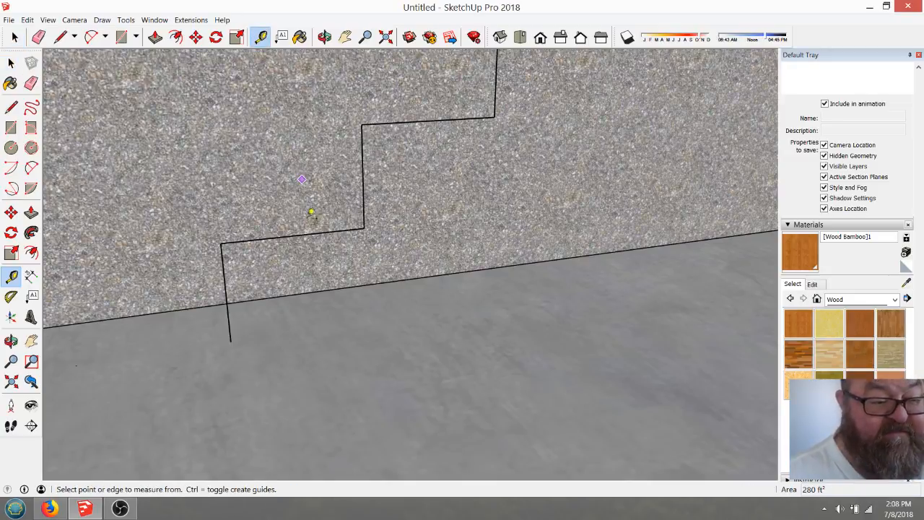
click(295, 235)
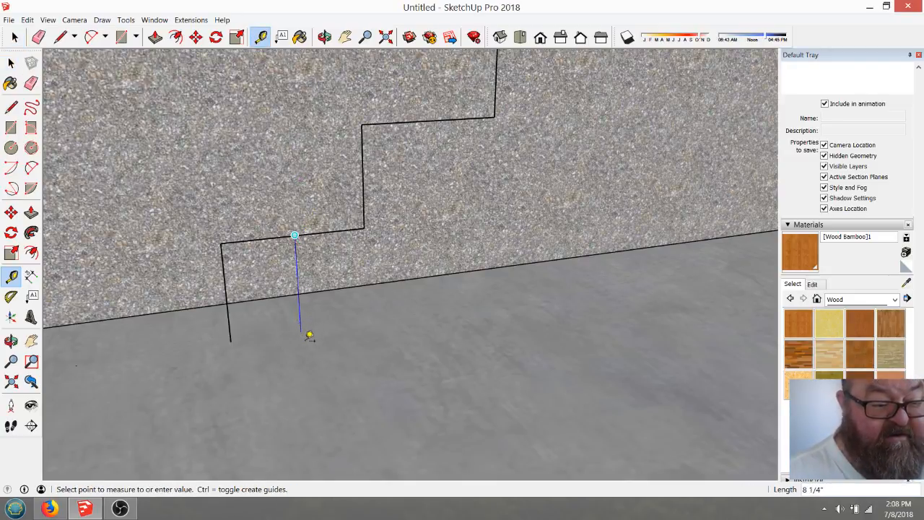
click(302, 332)
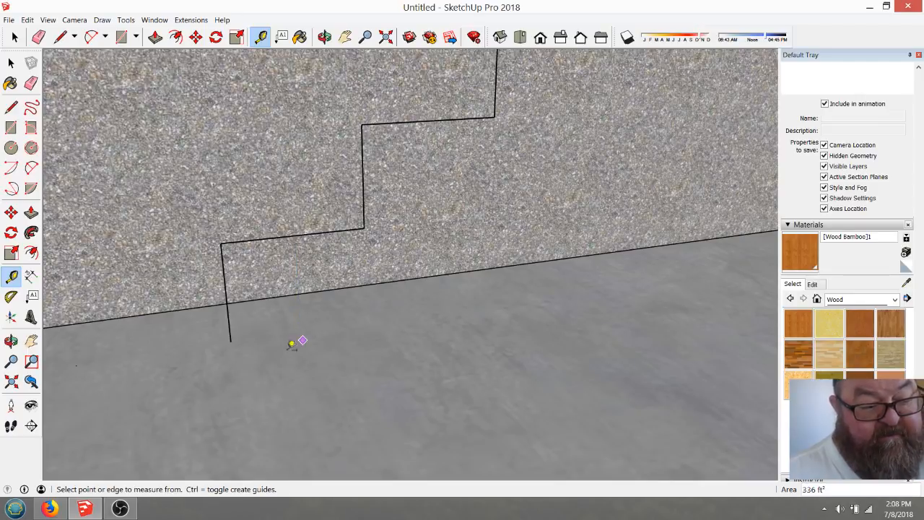
- Measure the total rise along the vertical guide from the basement floor to the top of the finish board
scroll(231, 372, down, 2)
scroll(228, 370, down, 2)
scroll(228, 370, down, 5)
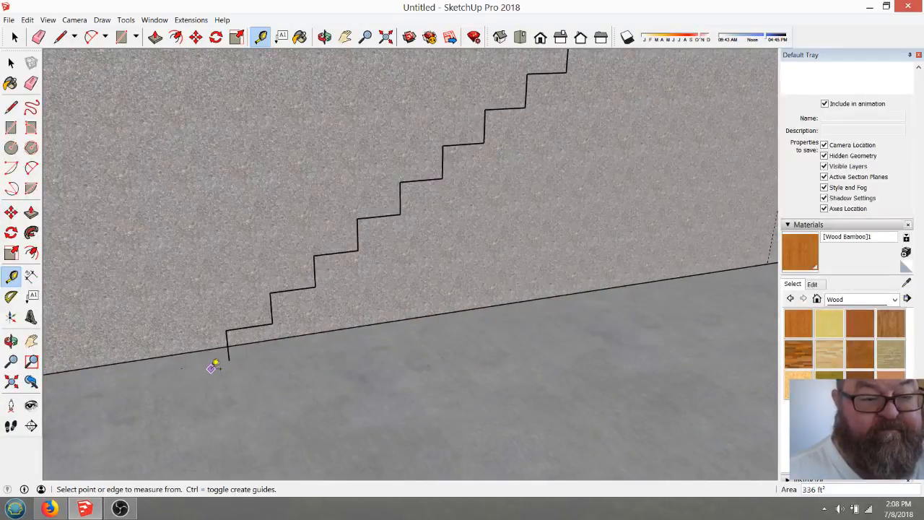
scroll(440, 190, up, 4)
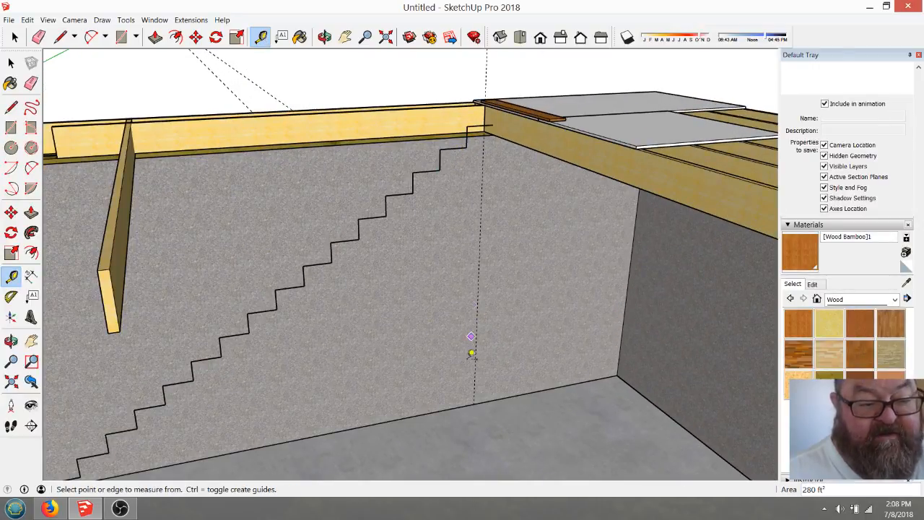
click(475, 402)
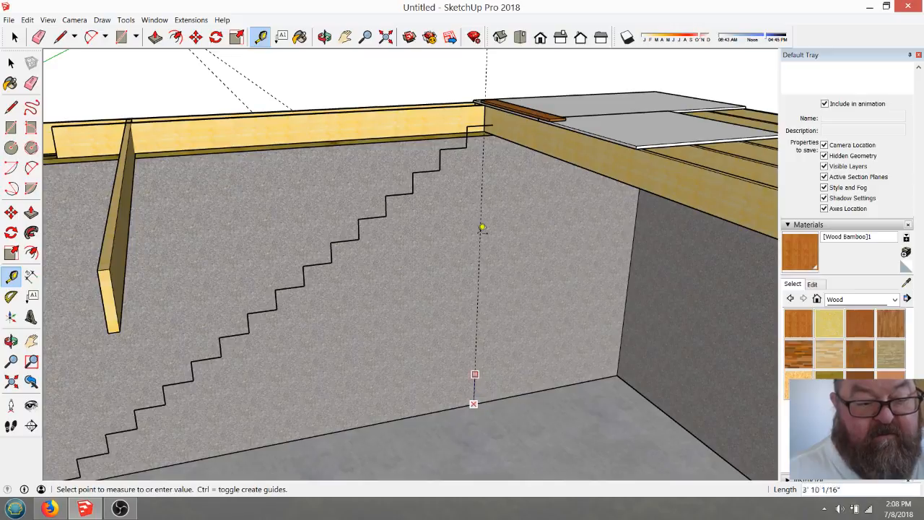
scroll(484, 97, up, 3)
scroll(490, 87, up, 1)
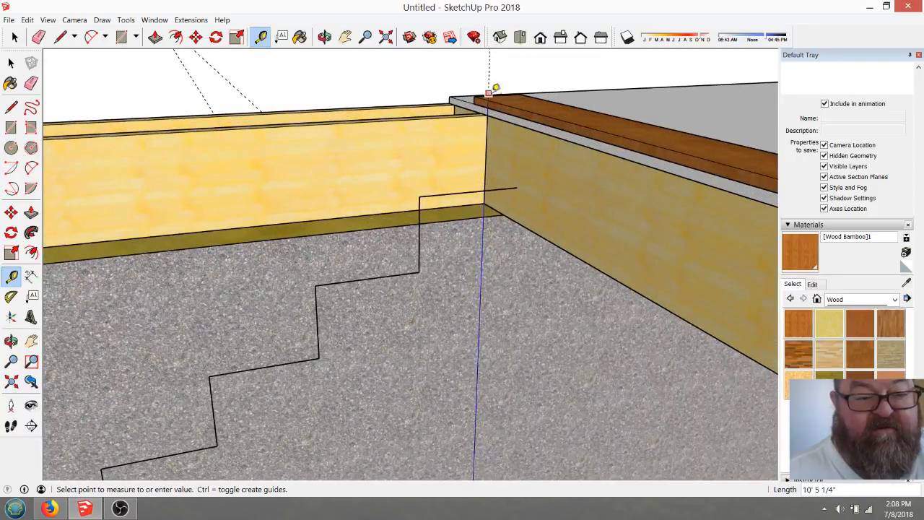
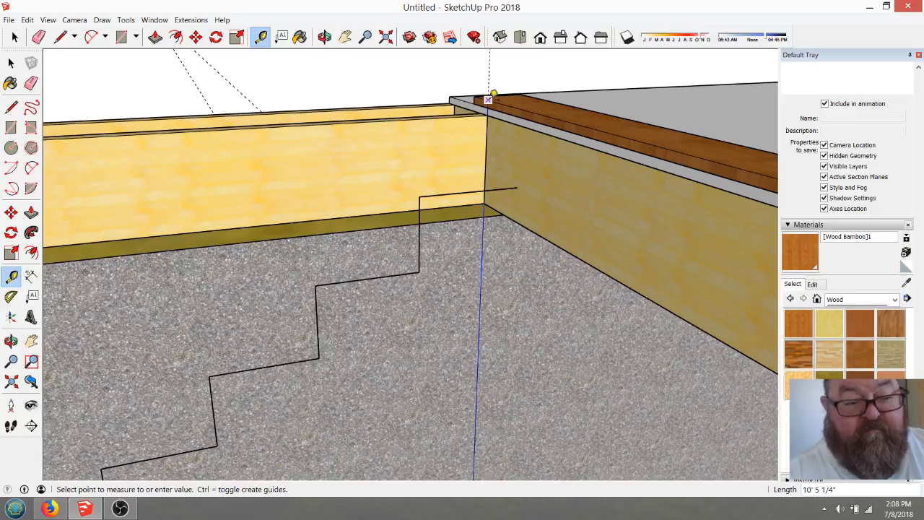
click(488, 98)
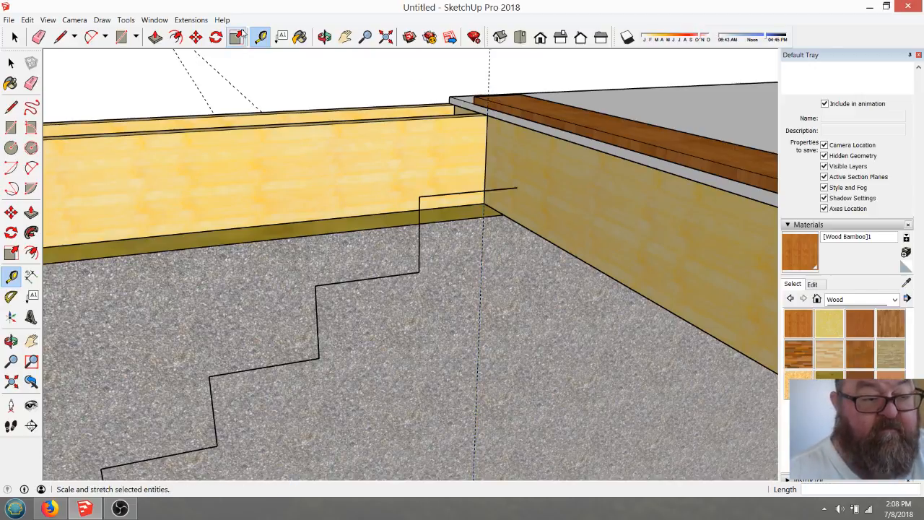
- Measure the top riser's height, and from the top tread line down to the outer end of the lowest tread line
click(60, 38)
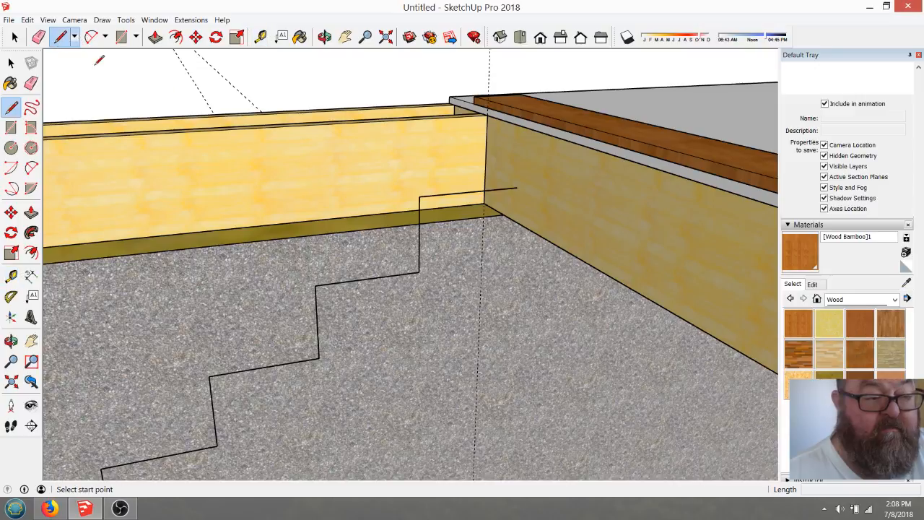
click(258, 41)
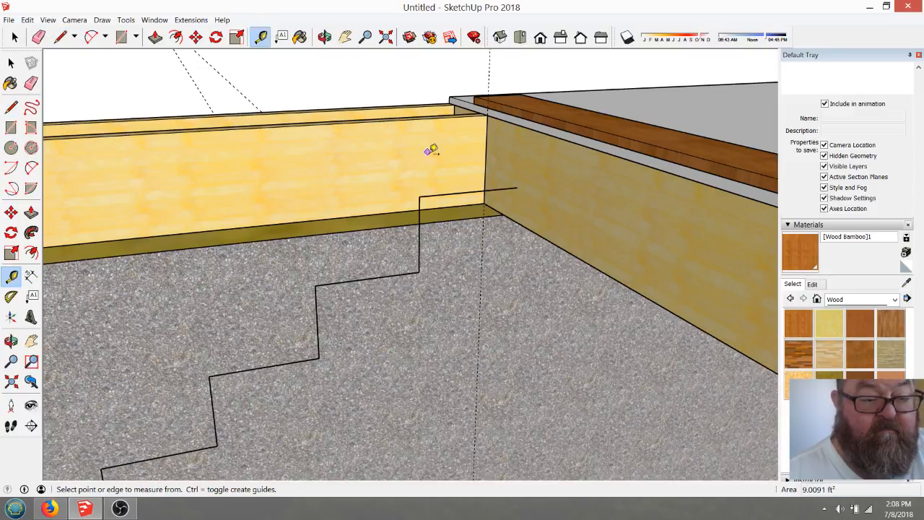
click(430, 196)
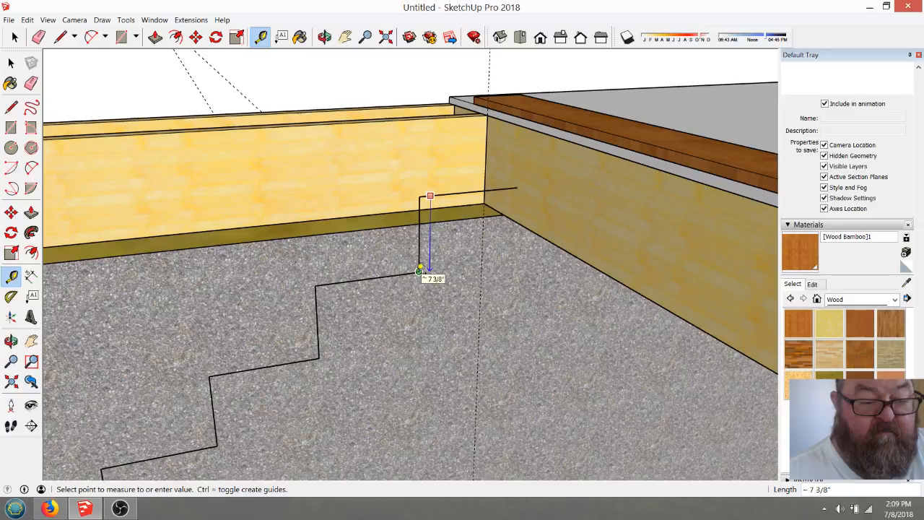
scroll(442, 236, down, 5)
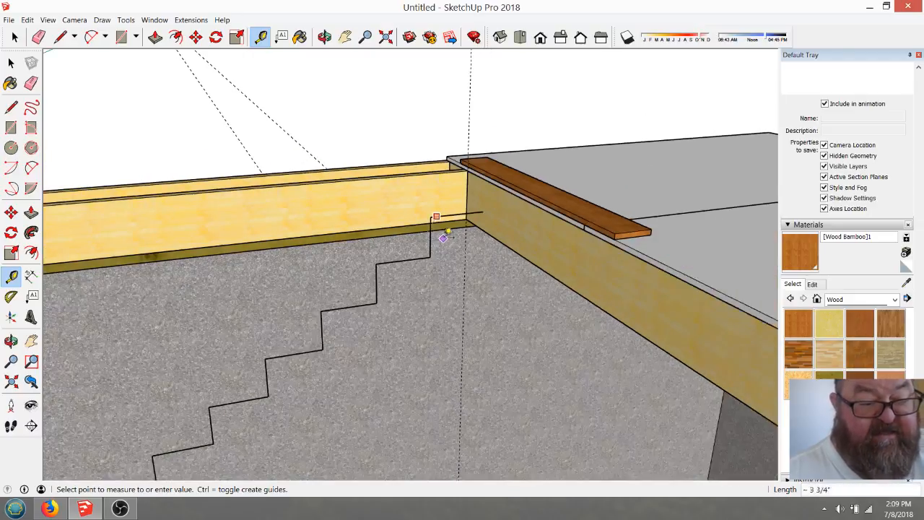
scroll(437, 237, down, 5)
scroll(252, 394, up, 8)
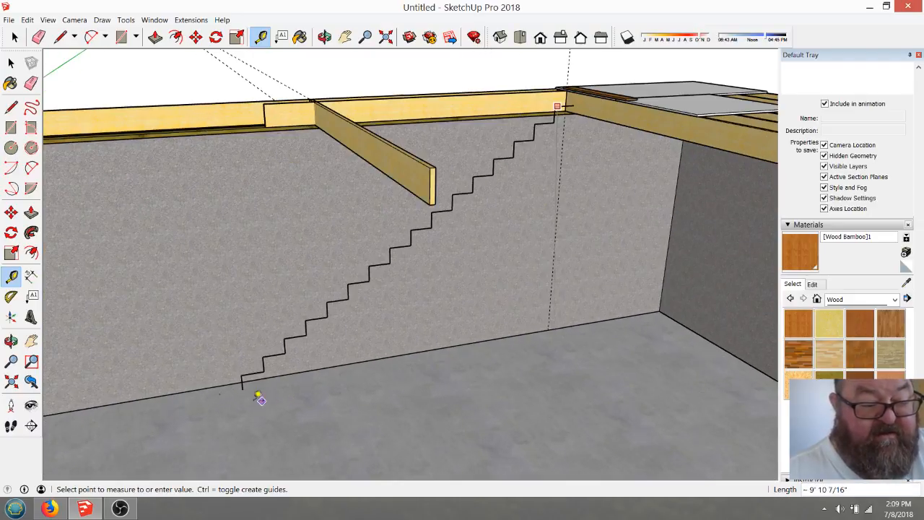
scroll(245, 393, up, 6)
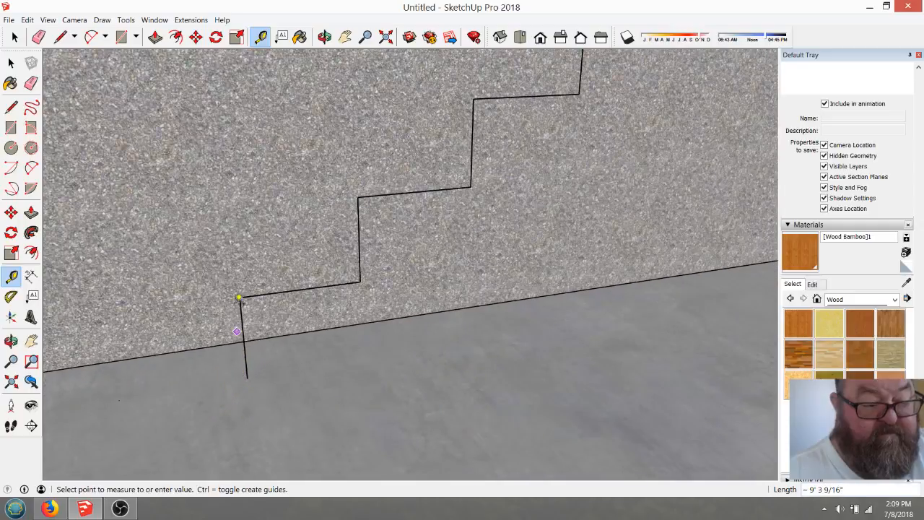
click(240, 296)
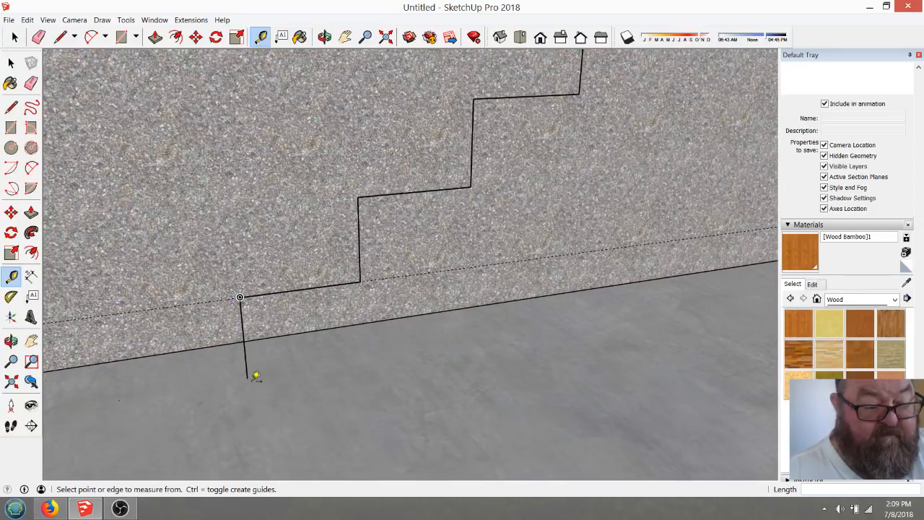
- Measure the full length of the lowest riser line, and the same vertical distance down from the lowest tread line
click(240, 297)
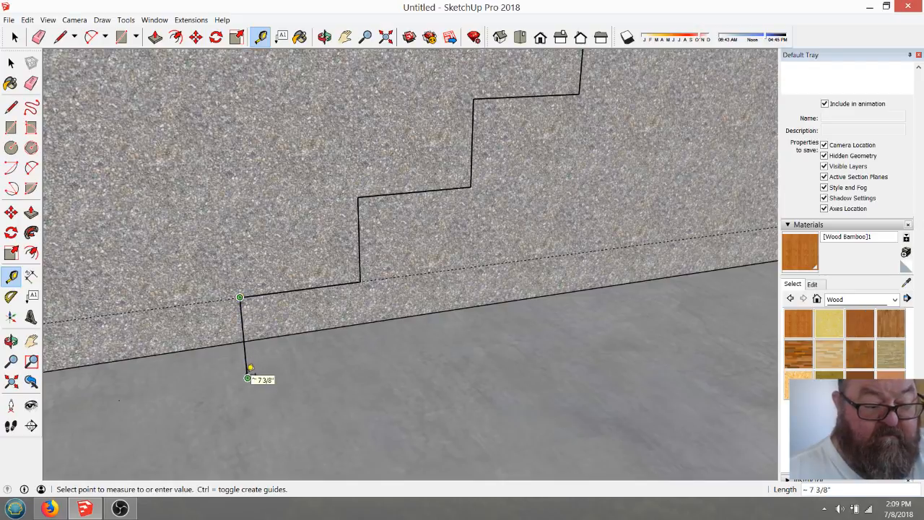
click(247, 377)
click(336, 285)
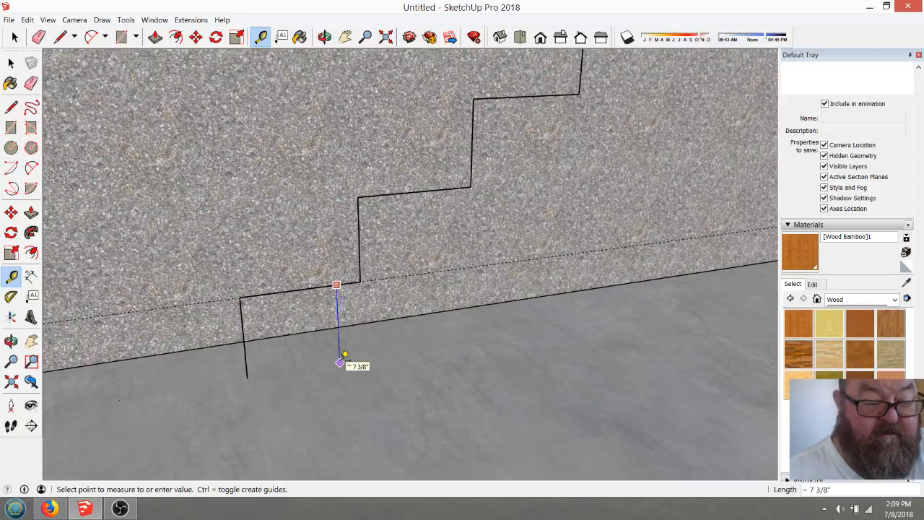
scroll(339, 361, up, 5)
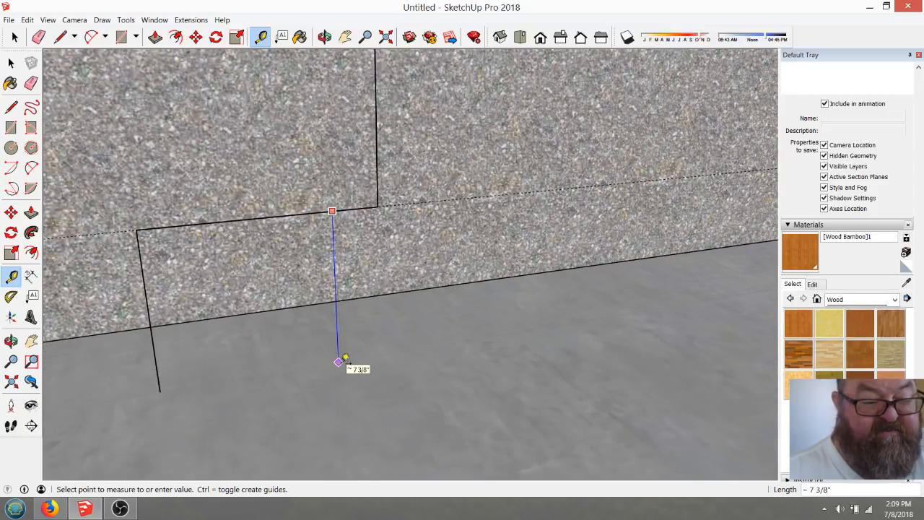
click(339, 363)
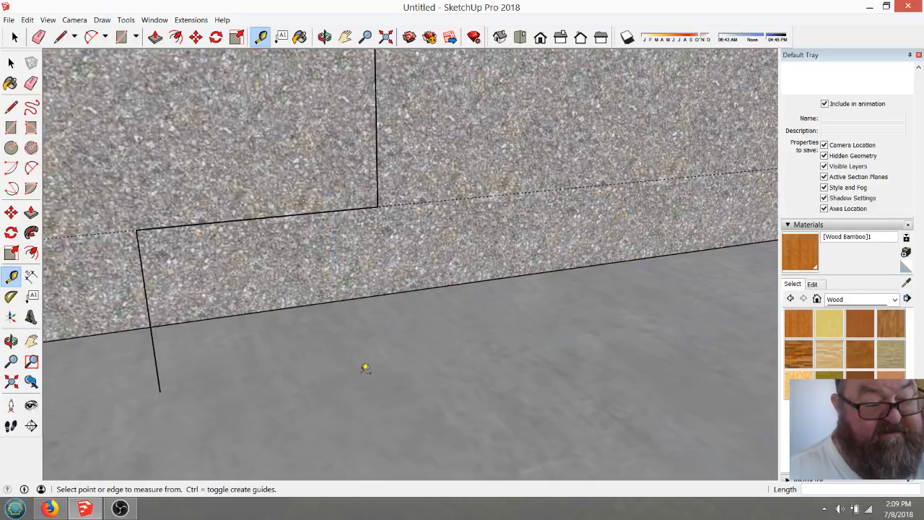
- Erase the horizontal guide running along the wall through the lowest tread line
scroll(434, 393, down, 3)
click(38, 36)
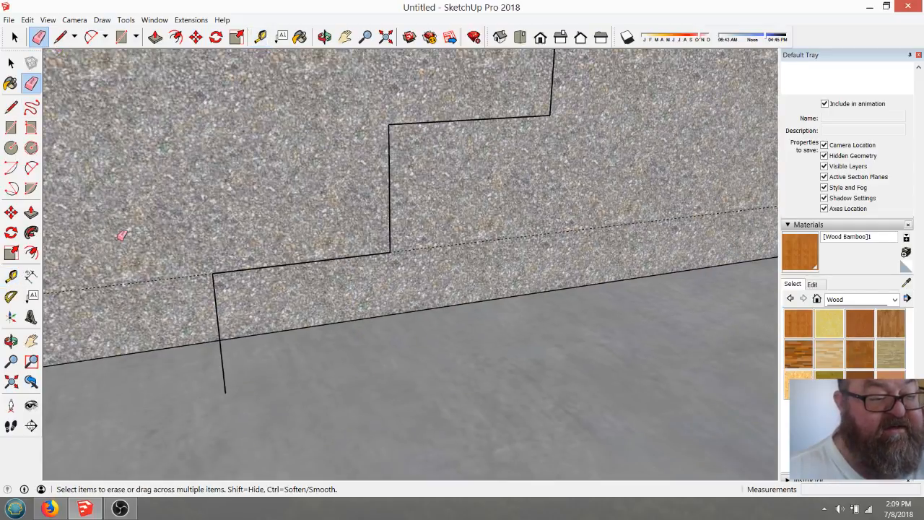
scroll(226, 401, down, 2)
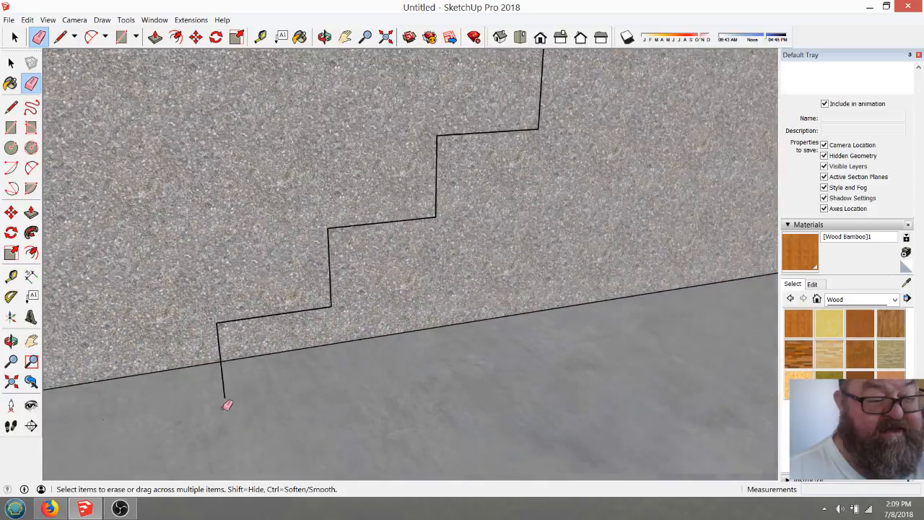
- Measure vertically from the lowest tread line down past the floor edge to the level of the lowest riser's end
click(260, 37)
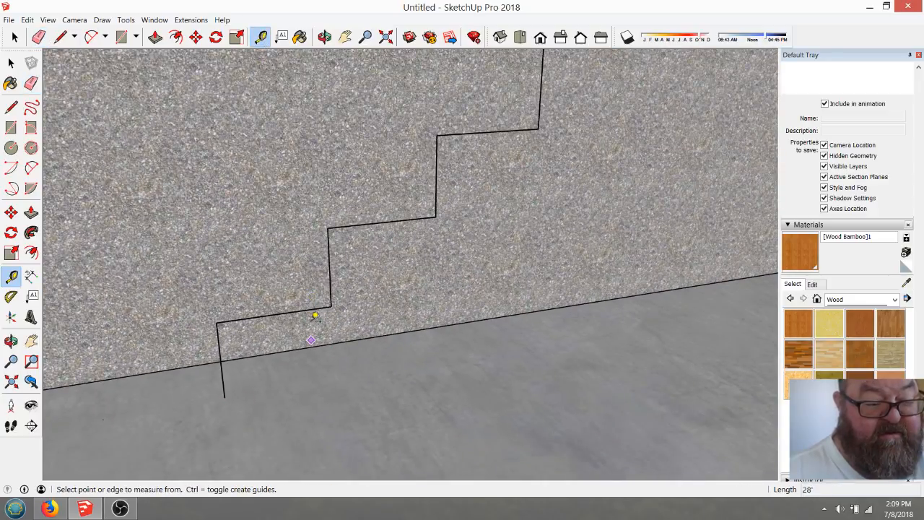
click(311, 309)
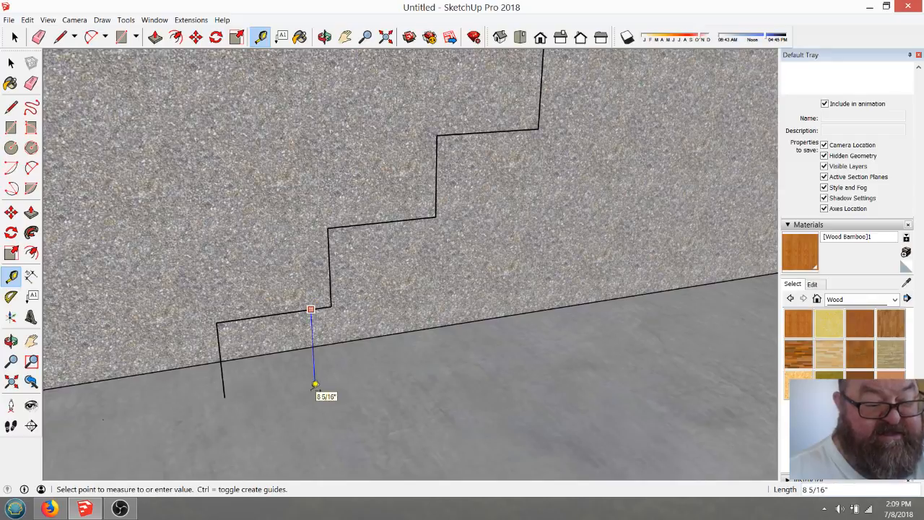
scroll(314, 385, up, 4)
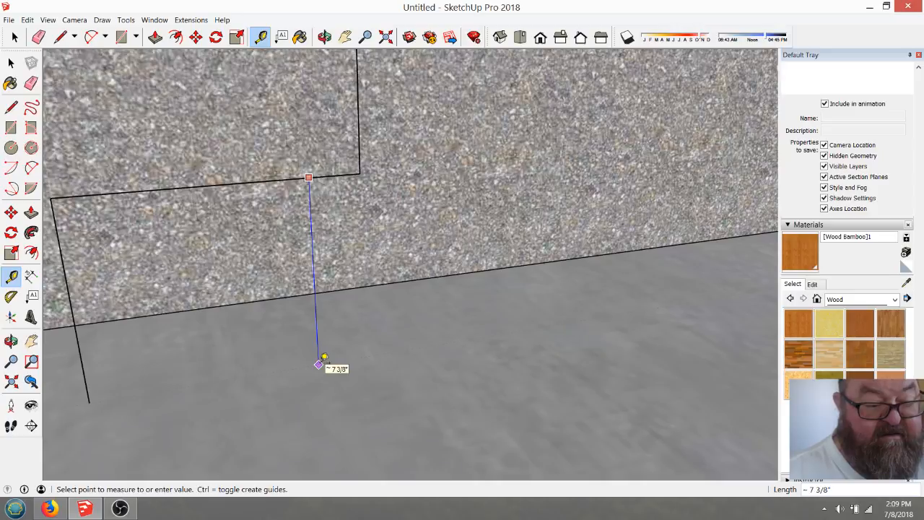
click(319, 364)
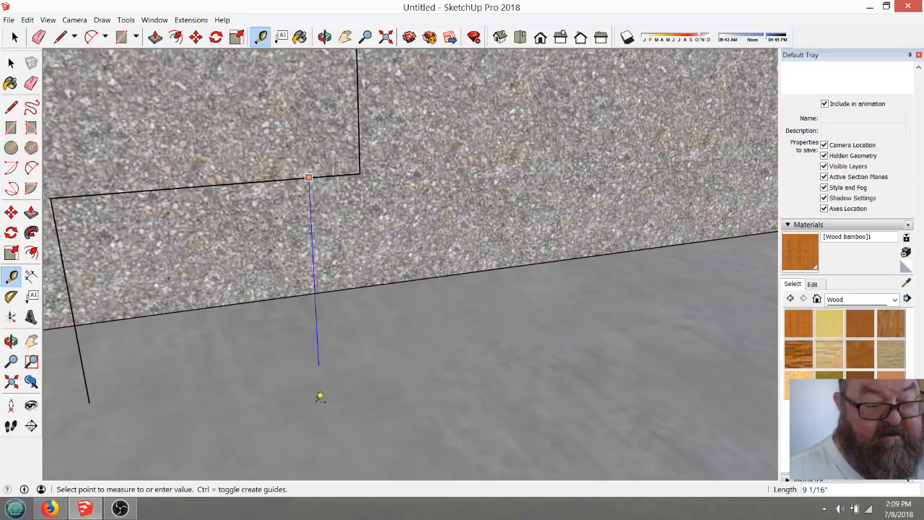
click(340, 351)
scroll(350, 355, down, 2)
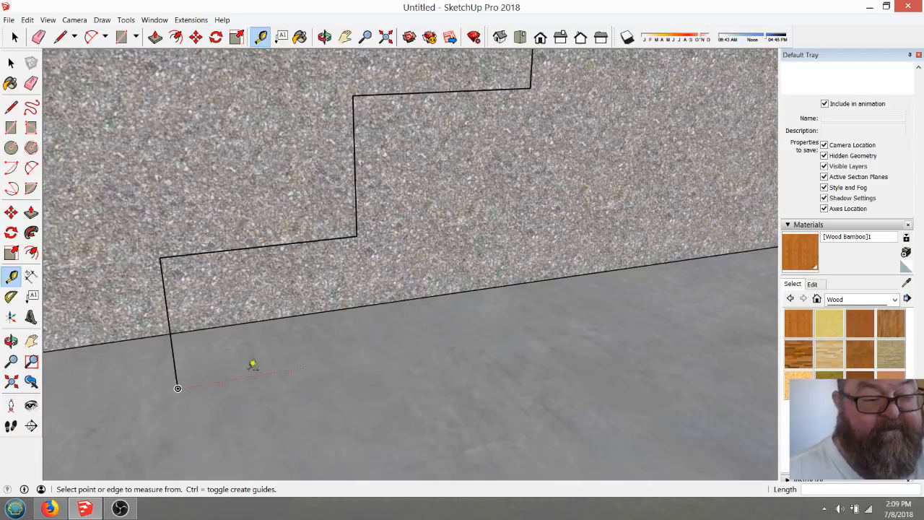
- Create a sloped guide line along the stair nosings through the outer corners of the lower treads
scroll(253, 364, down, 3)
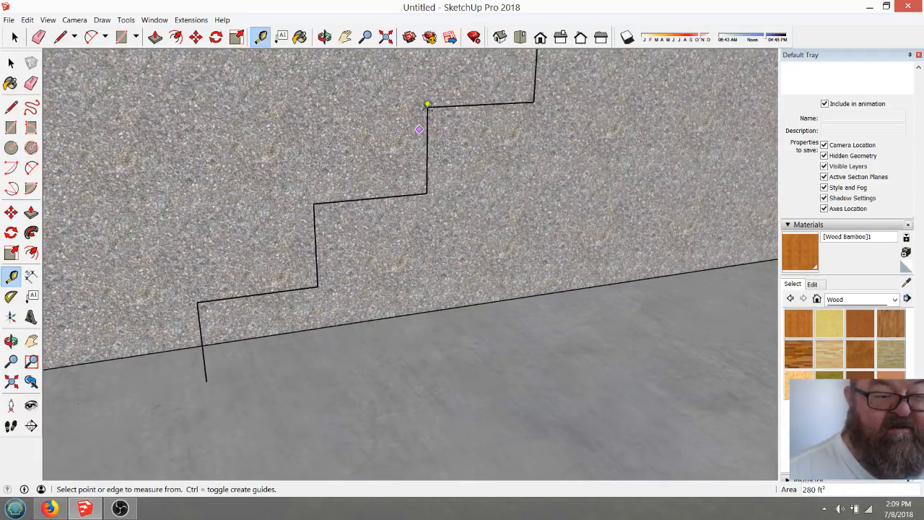
click(427, 106)
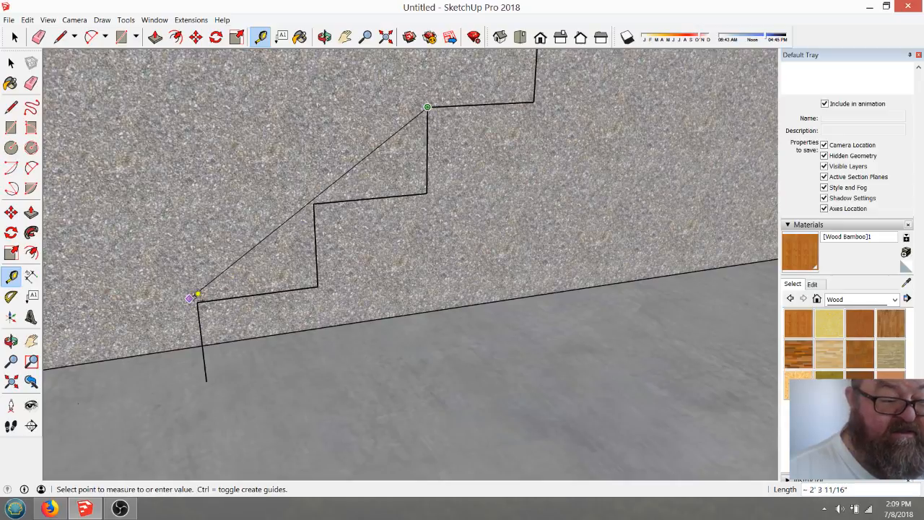
click(198, 299)
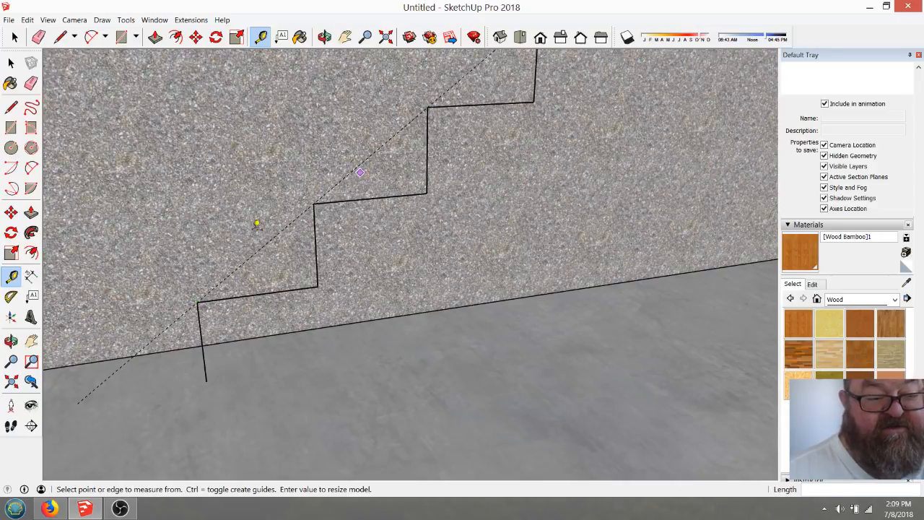
scroll(351, 326, down, 4)
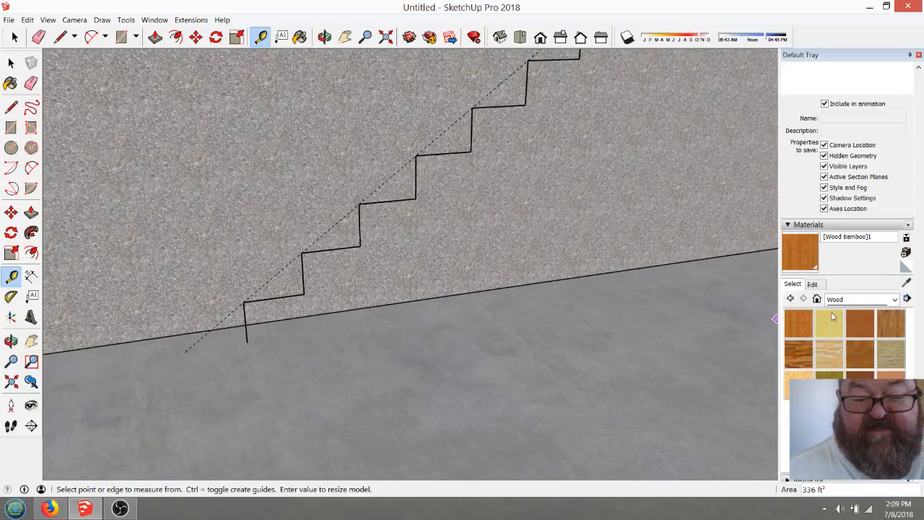
- Sample the basement wall's concrete aggregate material and lighten its color to near white
click(299, 39)
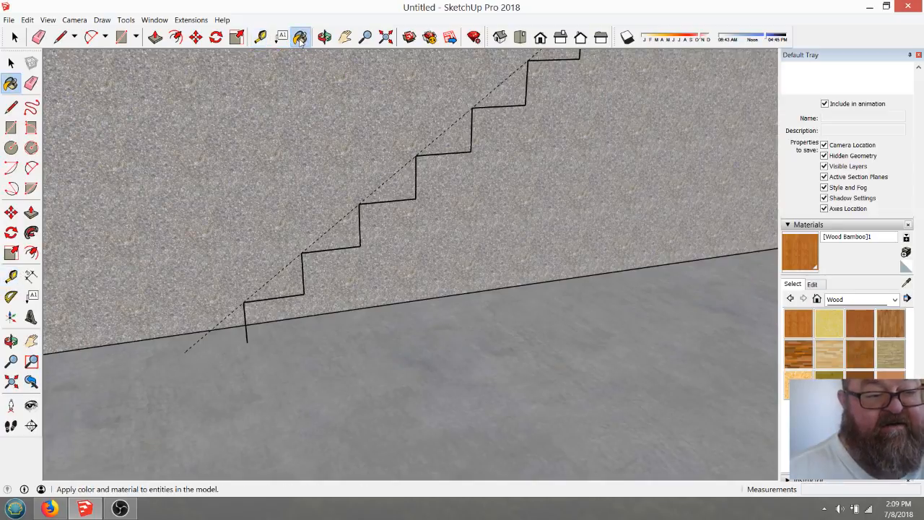
click(907, 282)
click(557, 191)
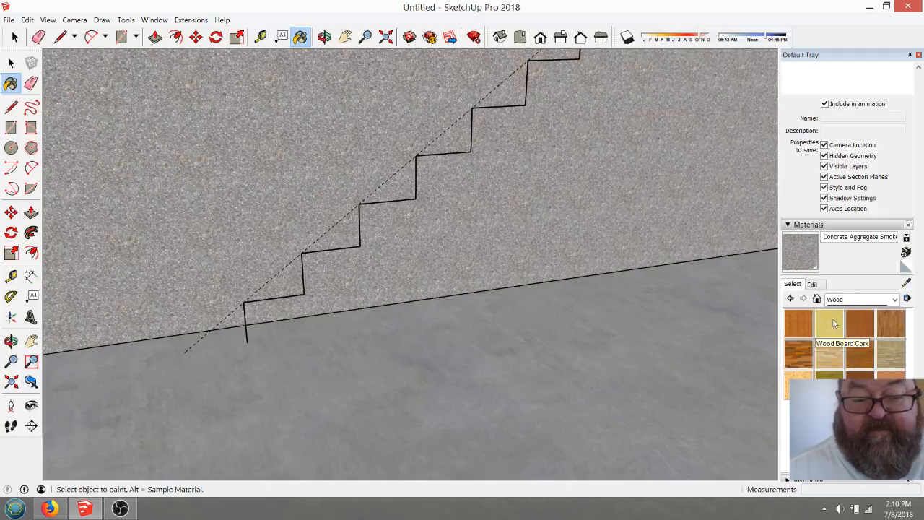
click(814, 284)
drag(839, 337, 842, 331)
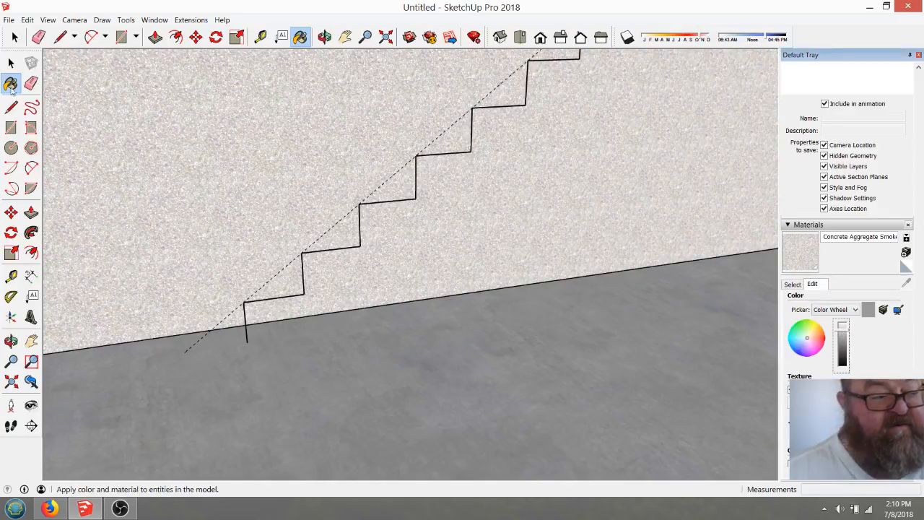
click(14, 36)
- Measure vertically from the wood flooring's edge above the stair down to the end of the top tread line
scroll(305, 422, down, 6)
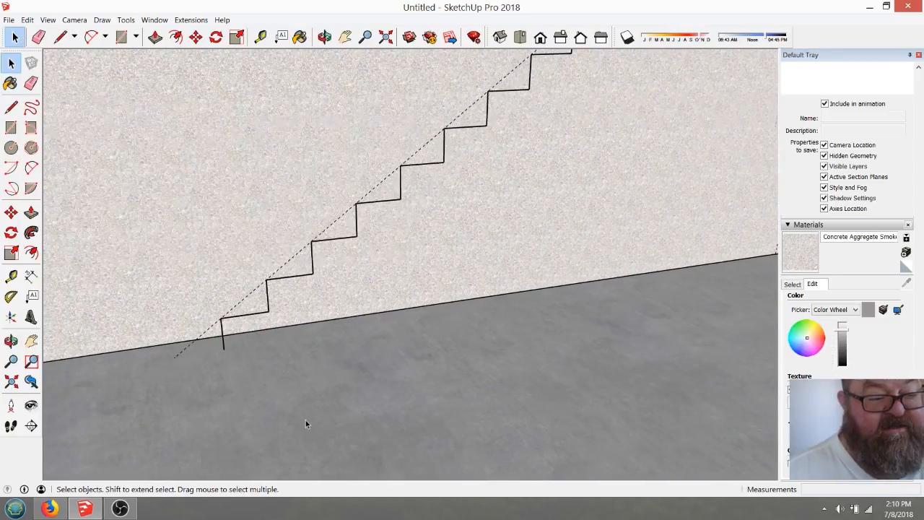
scroll(368, 292, up, 5)
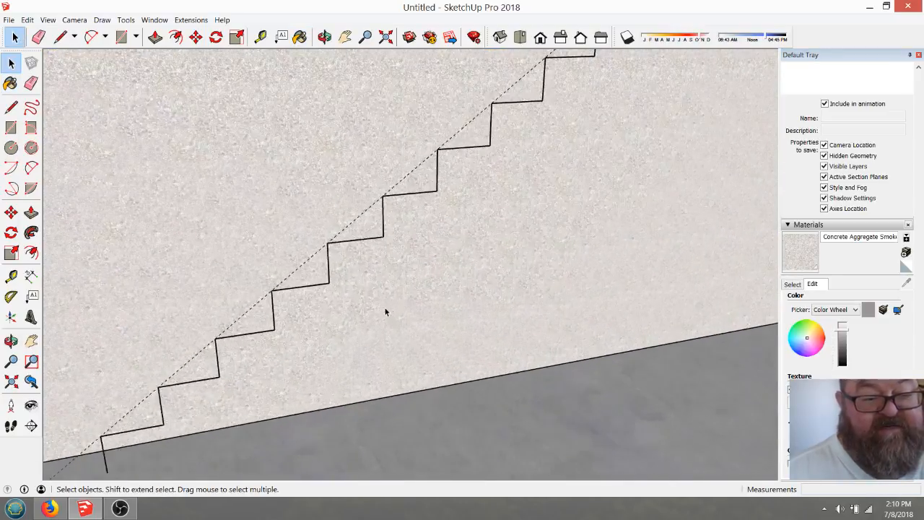
scroll(348, 281, up, 2)
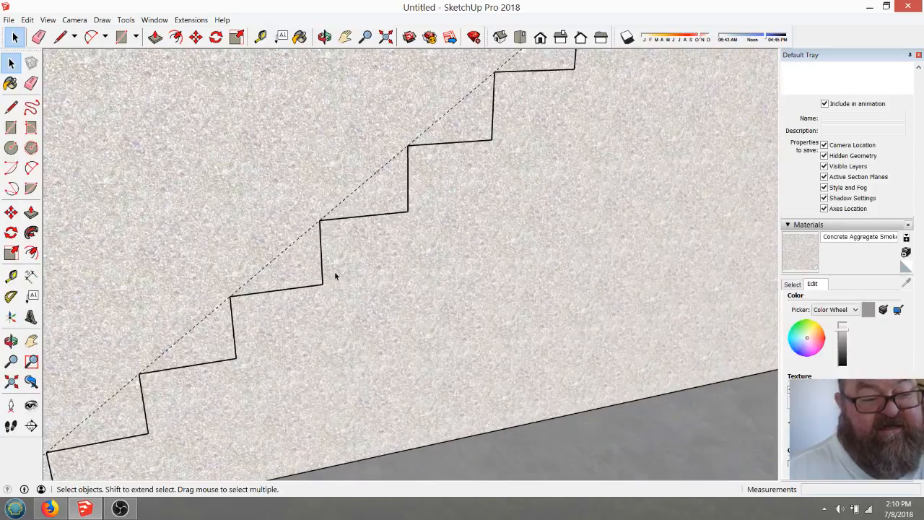
click(261, 37)
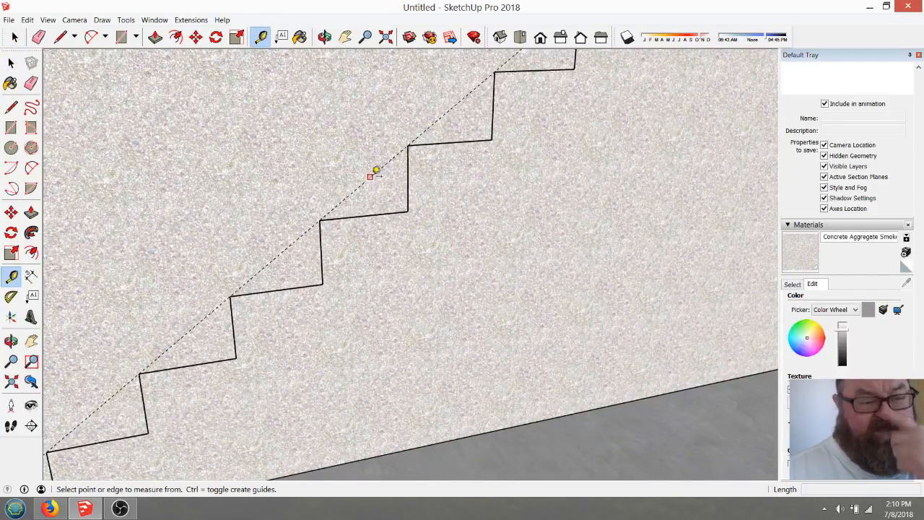
scroll(320, 303, down, 3)
scroll(318, 307, down, 3)
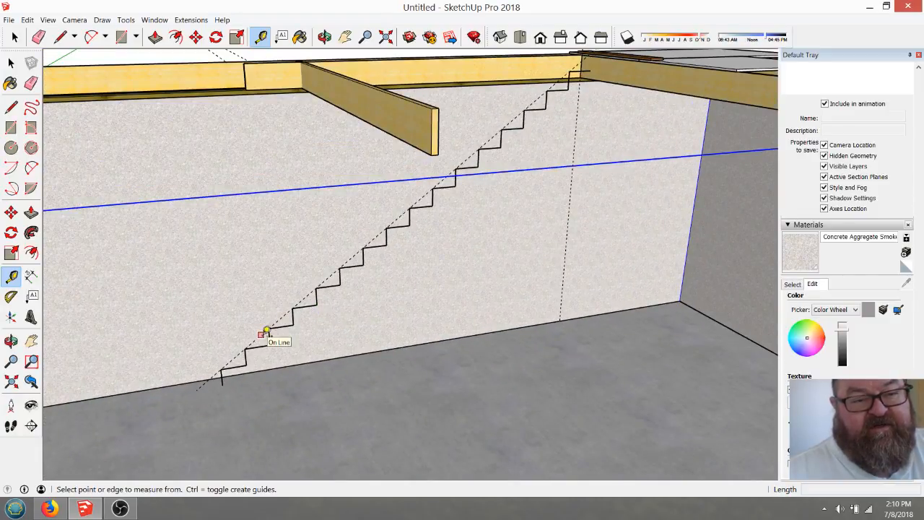
scroll(582, 67, up, 3)
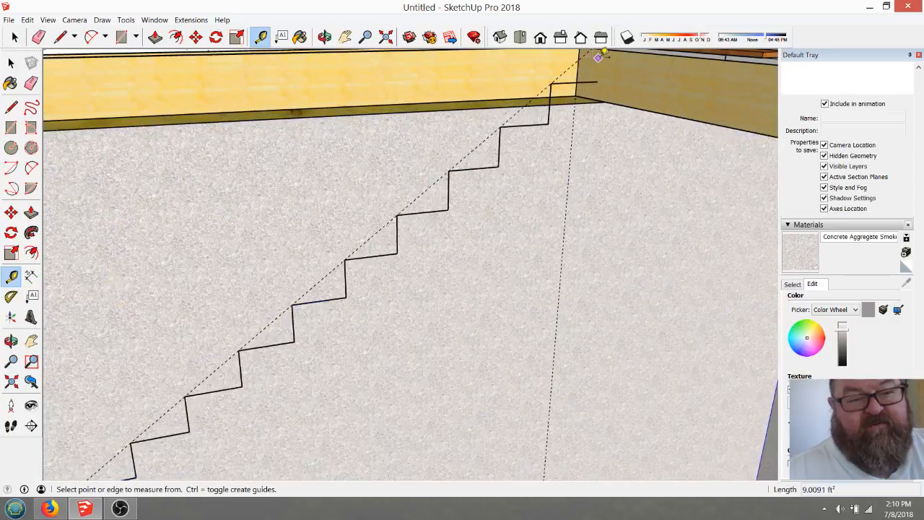
scroll(601, 73, up, 5)
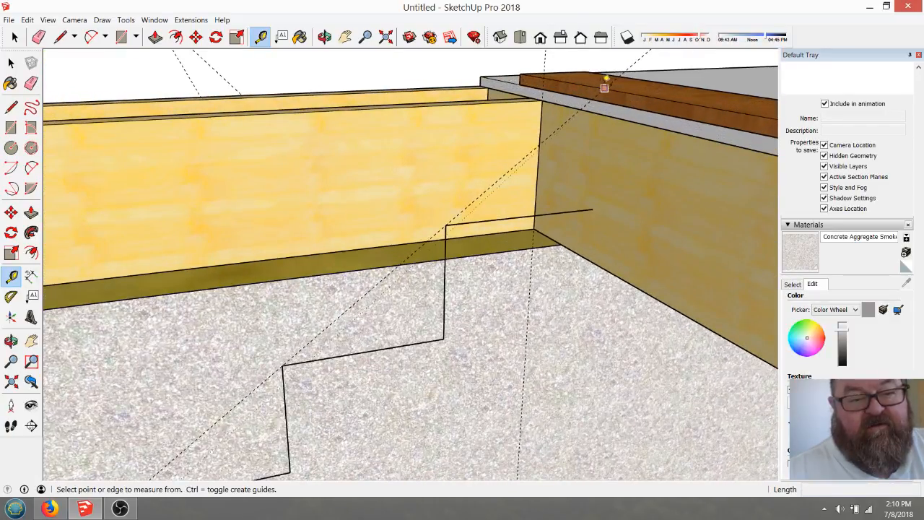
click(604, 88)
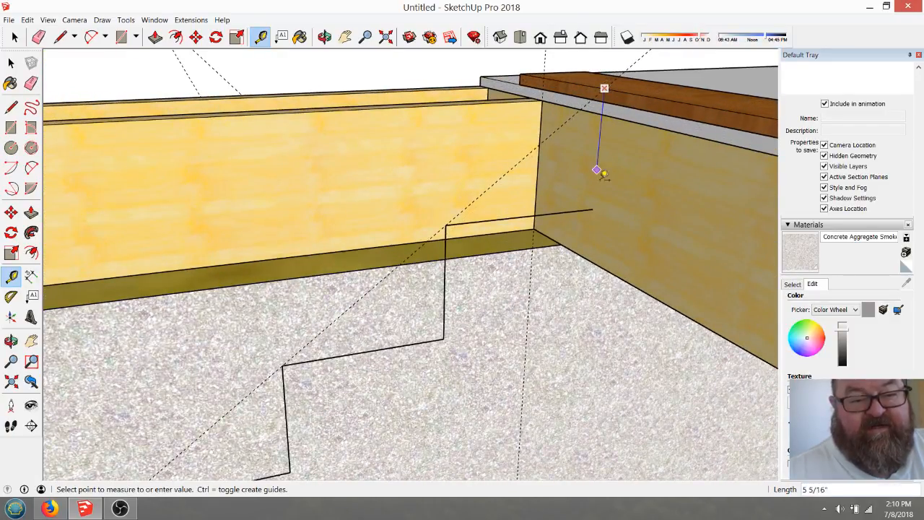
click(593, 209)
- Create a guide line parallel to the top tread line, offset 1.75 inches below it
scroll(517, 232, down, 2)
scroll(483, 280, up, 3)
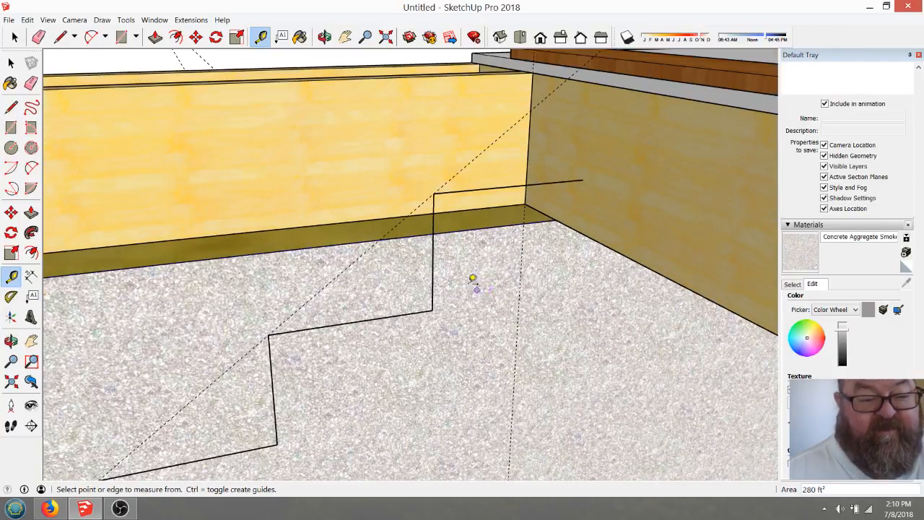
click(261, 37)
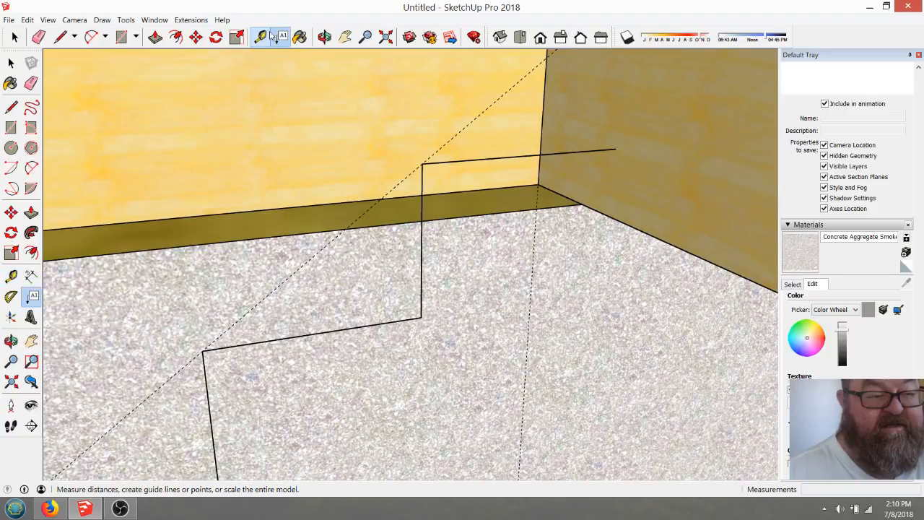
click(480, 159)
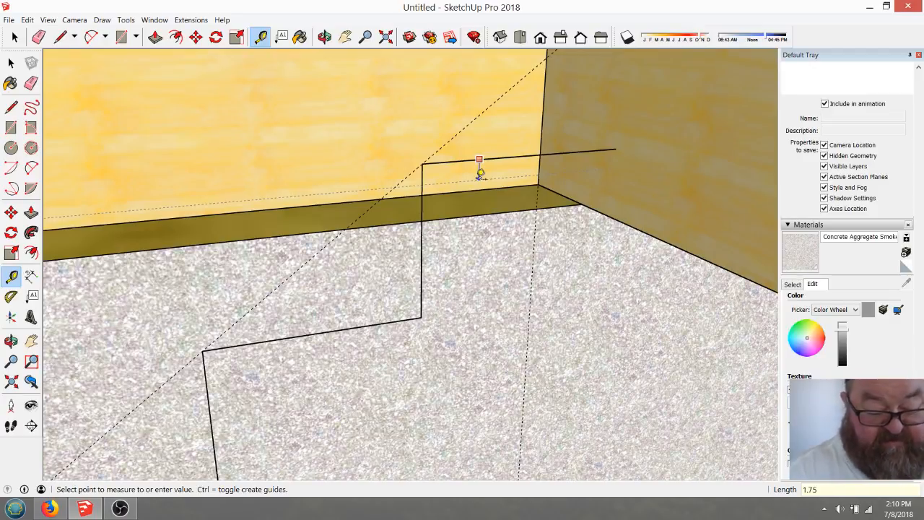
key(Return)
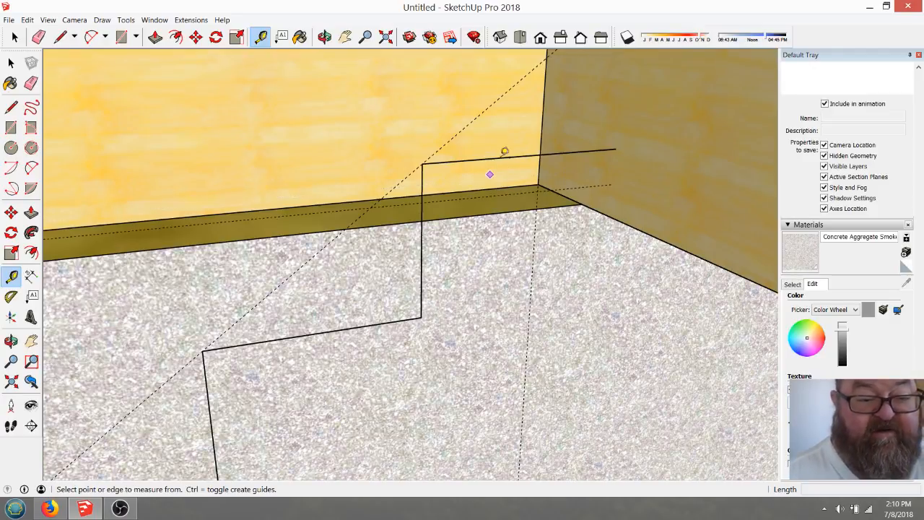
- Create a guide line parallel to the lowest tread line, offset 1.75 inches below it
scroll(485, 172, down, 6)
scroll(473, 155, down, 3)
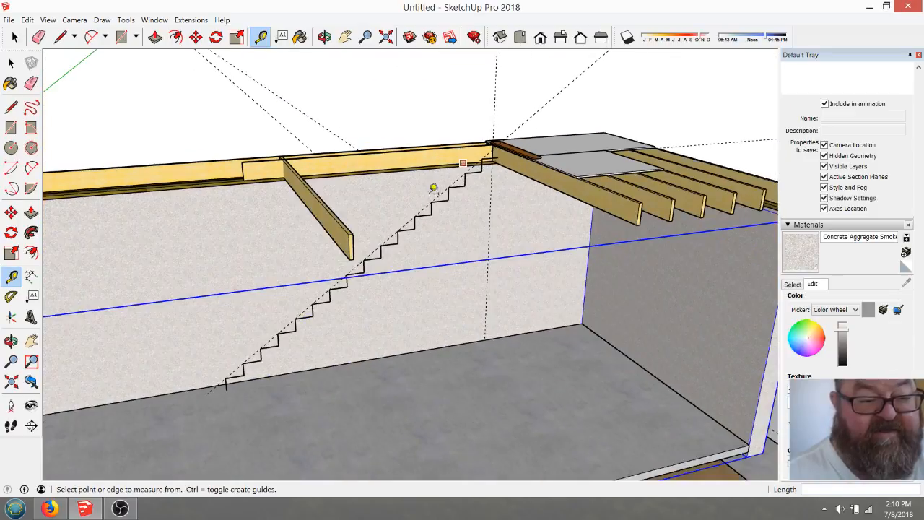
scroll(221, 403, up, 5)
scroll(248, 354, up, 5)
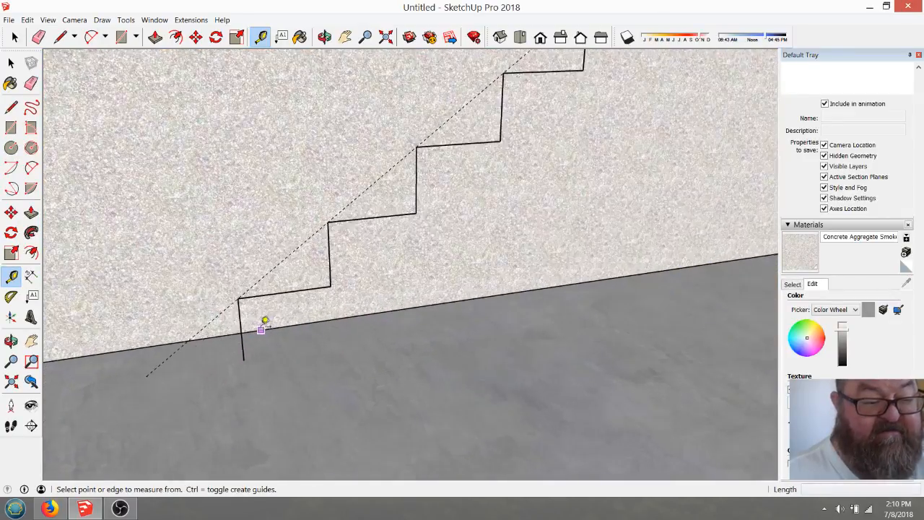
click(305, 249)
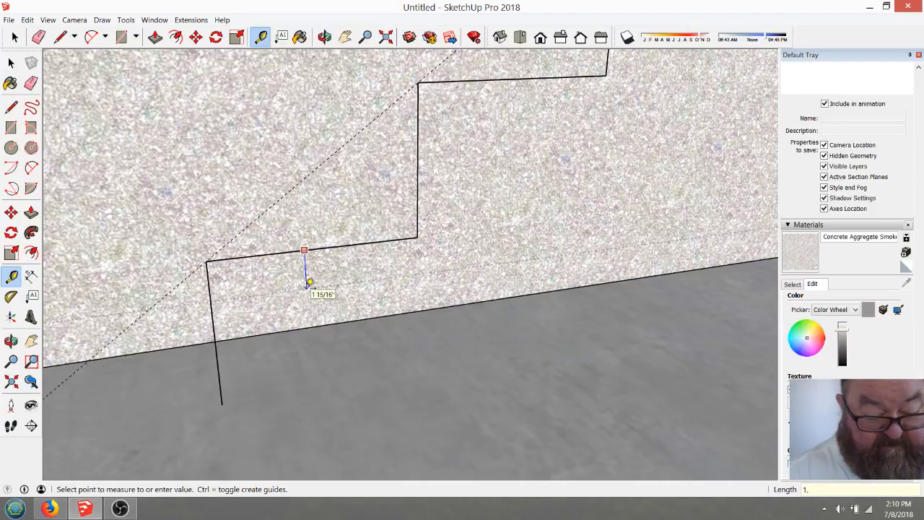
text(1.75)
key(Return)
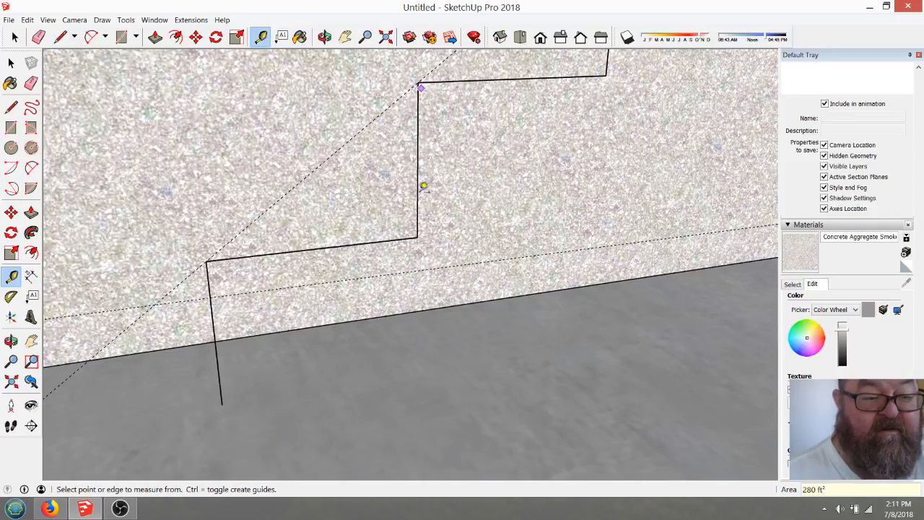
- Create a sloped guide through the points where the two horizontal guides cross the lowest and top risers, and erase the original nosing guide
click(211, 295)
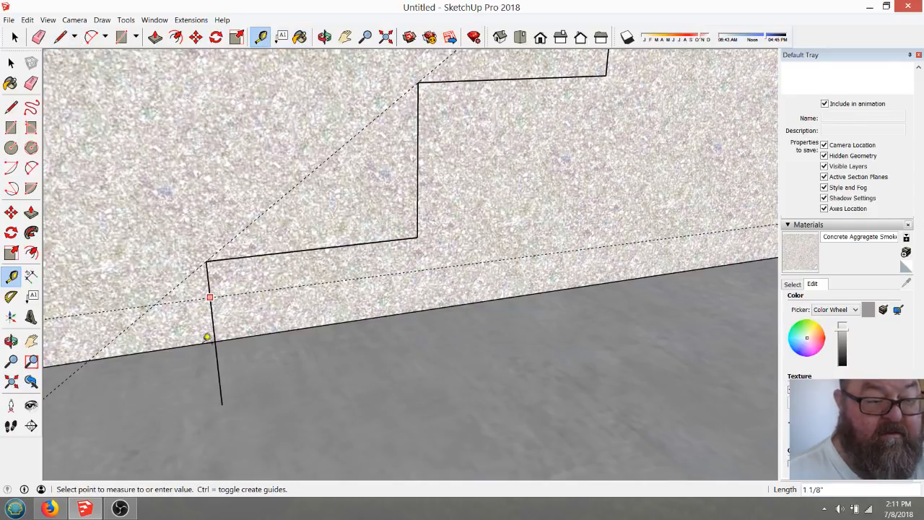
scroll(210, 310, down, 5)
scroll(206, 343, down, 3)
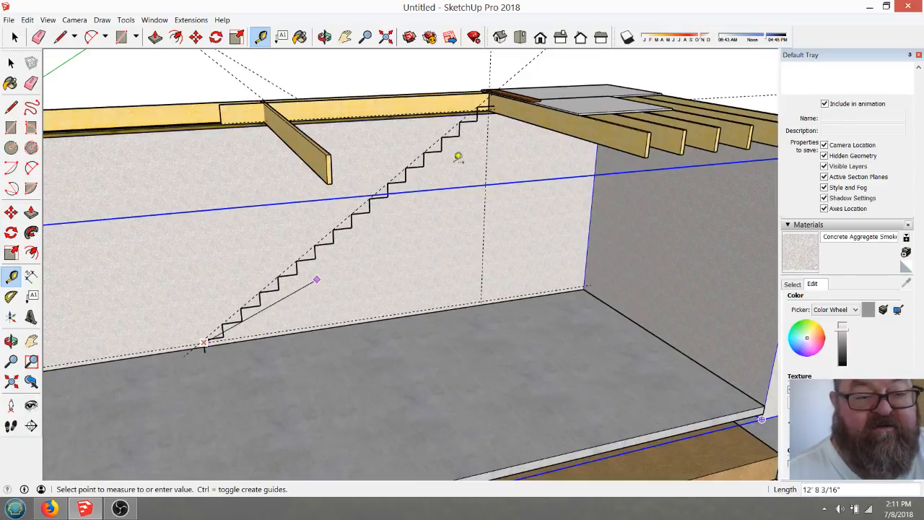
scroll(490, 79, up, 6)
scroll(482, 78, up, 2)
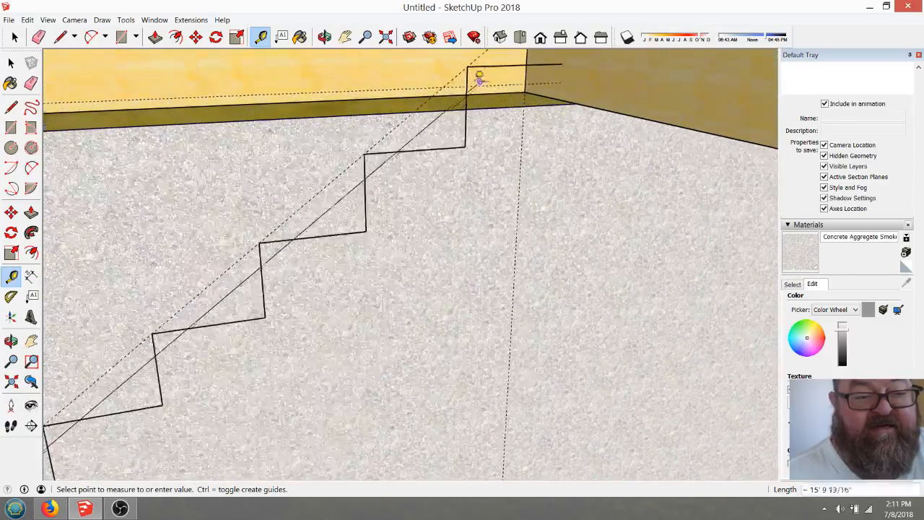
click(470, 70)
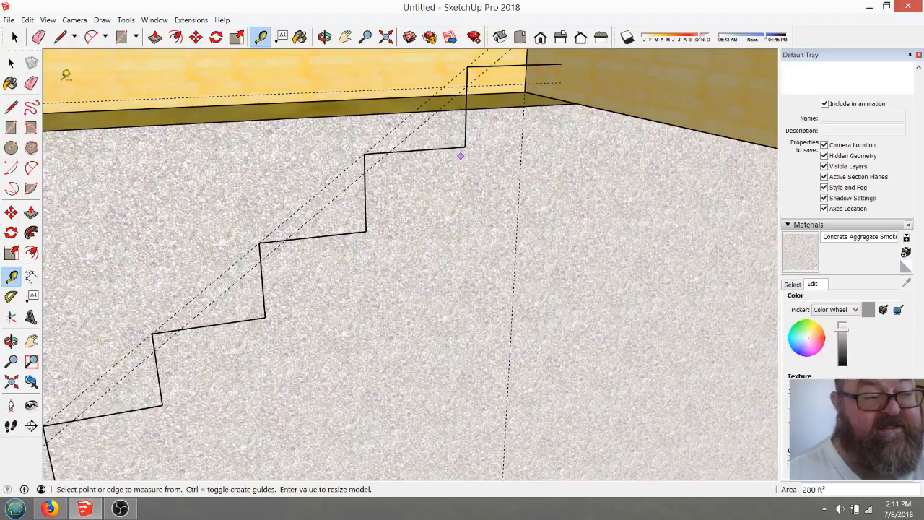
click(39, 37)
click(488, 52)
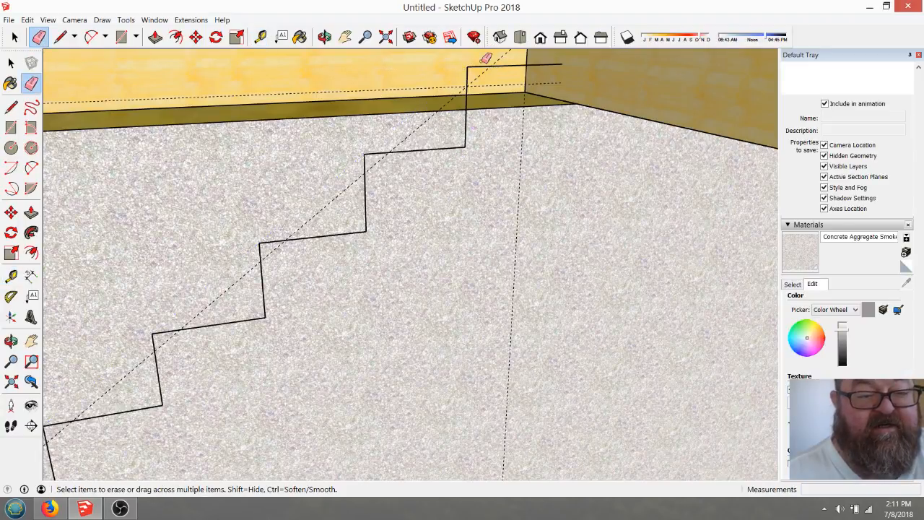
- Create a second sloped guide parallel to the first, offset 11.25 inches below it, for the stringer's underside
click(61, 36)
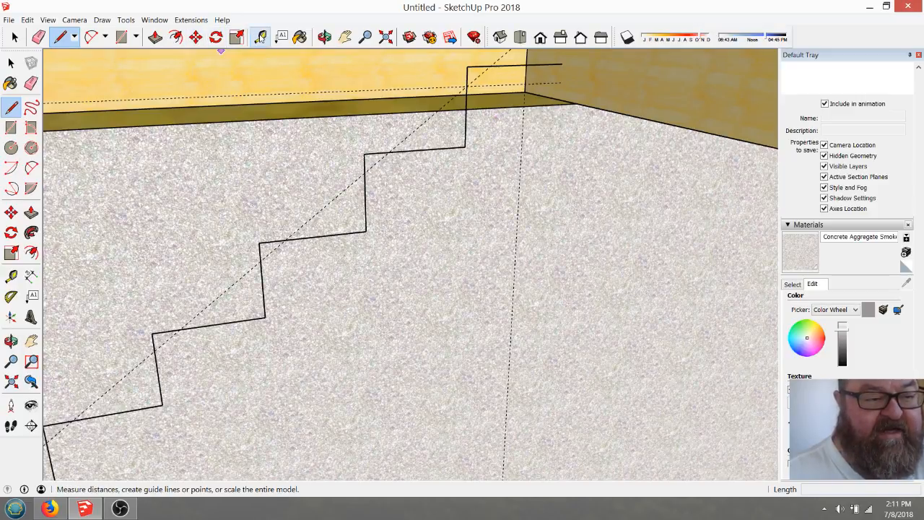
click(259, 37)
click(420, 125)
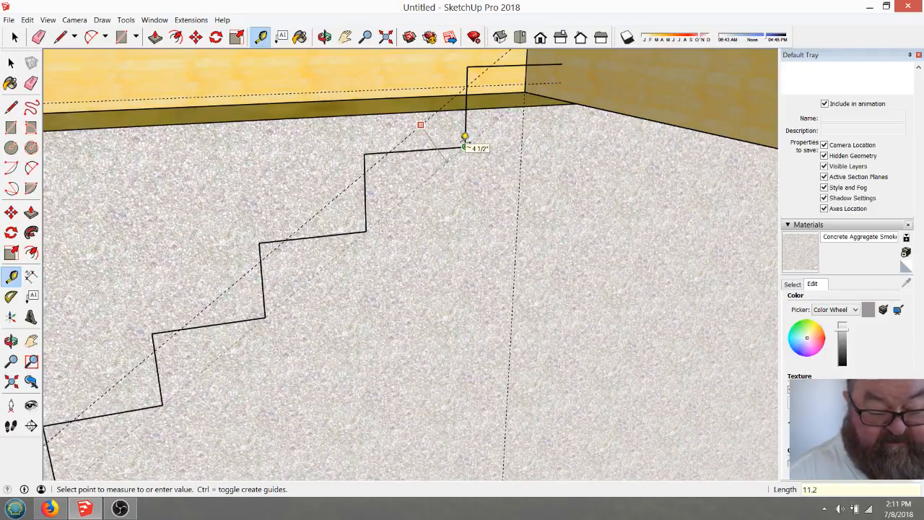
text(11.25)
key(Return)
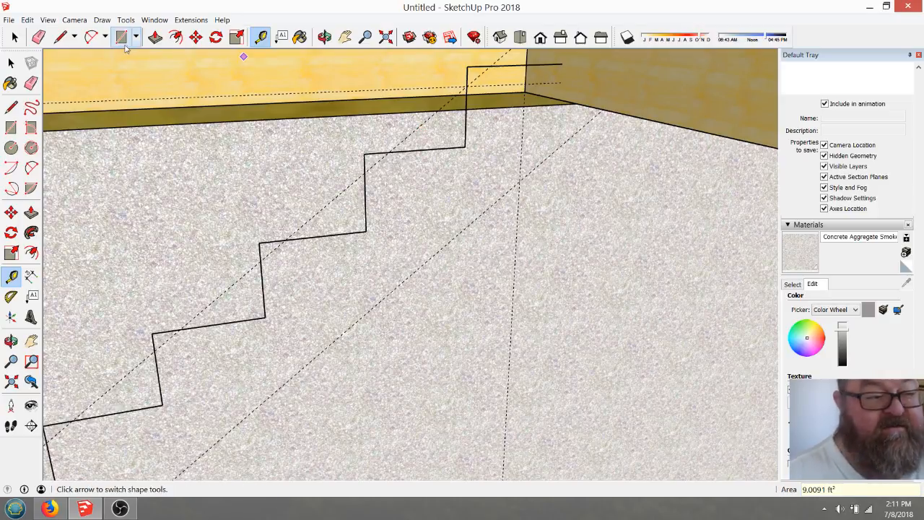
- Draw a vertical line from the top tread's end to the lower sloped guide, continuing along that guide to the lowest riser's end level
click(60, 37)
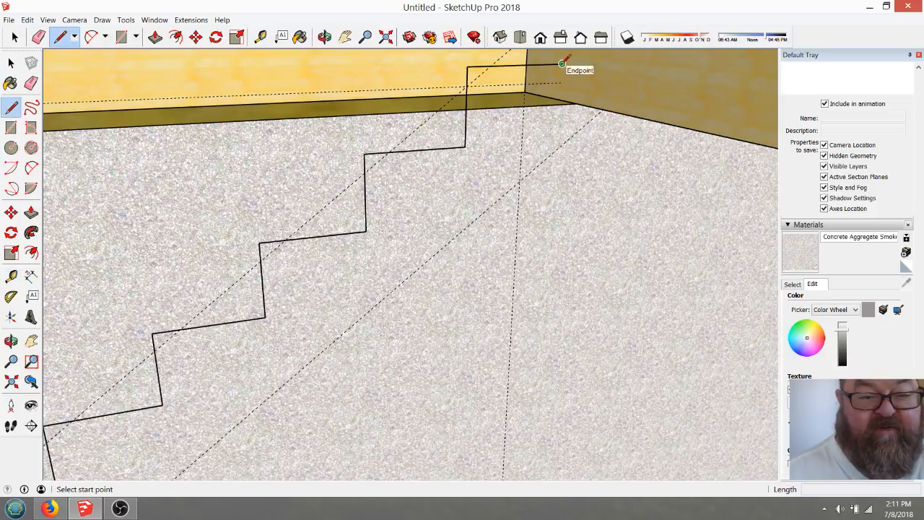
click(562, 64)
click(556, 149)
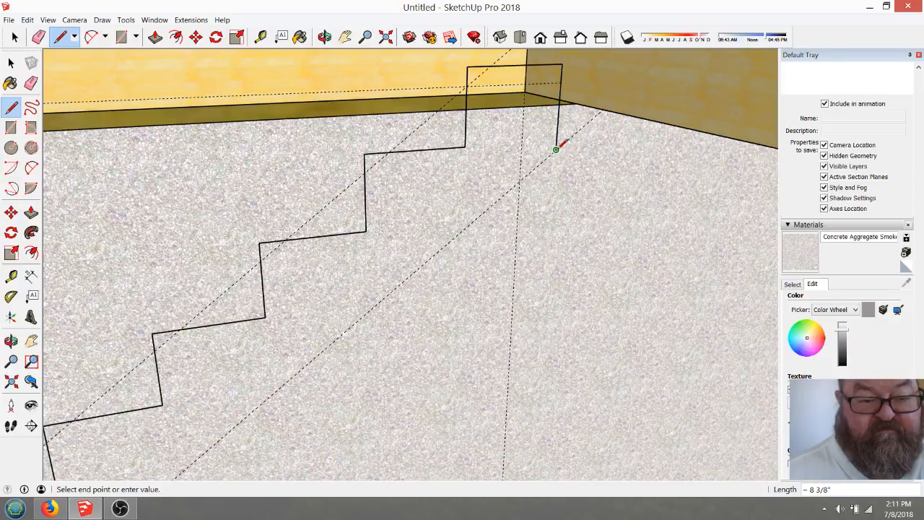
scroll(557, 148, down, 6)
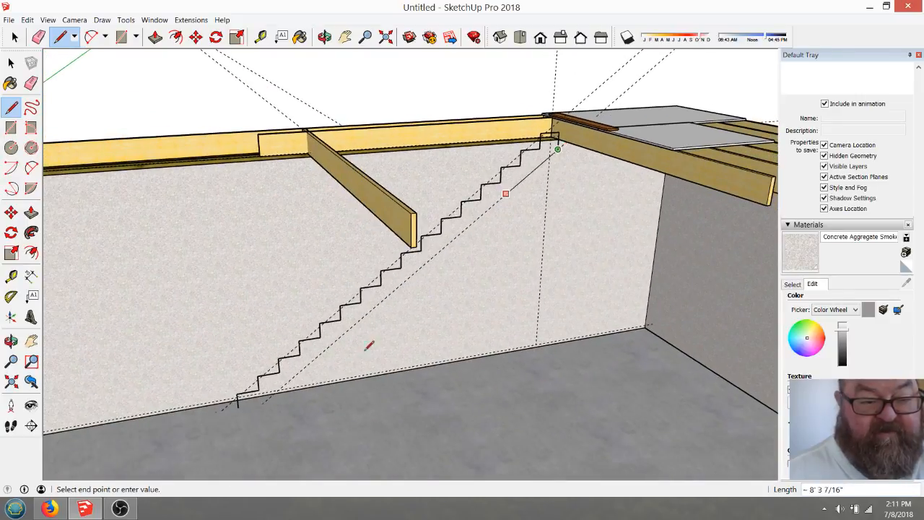
scroll(246, 431, up, 5)
scroll(253, 404, up, 3)
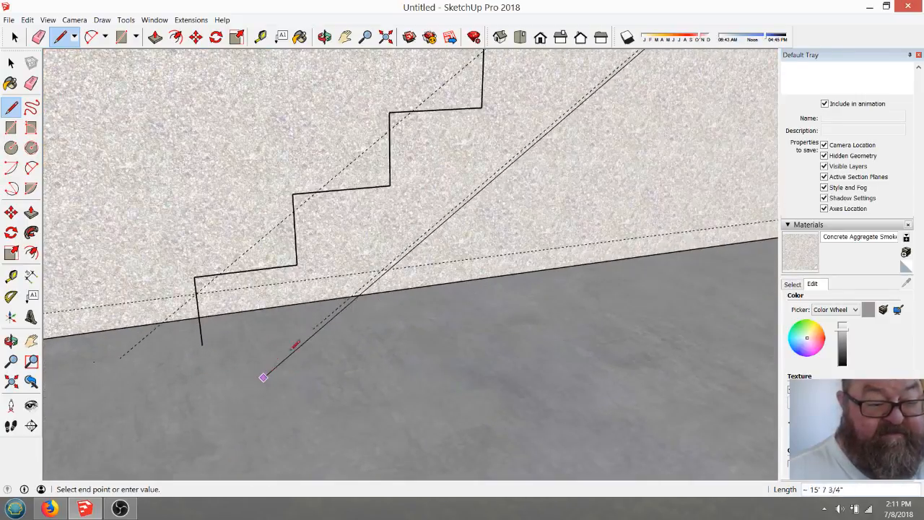
click(312, 329)
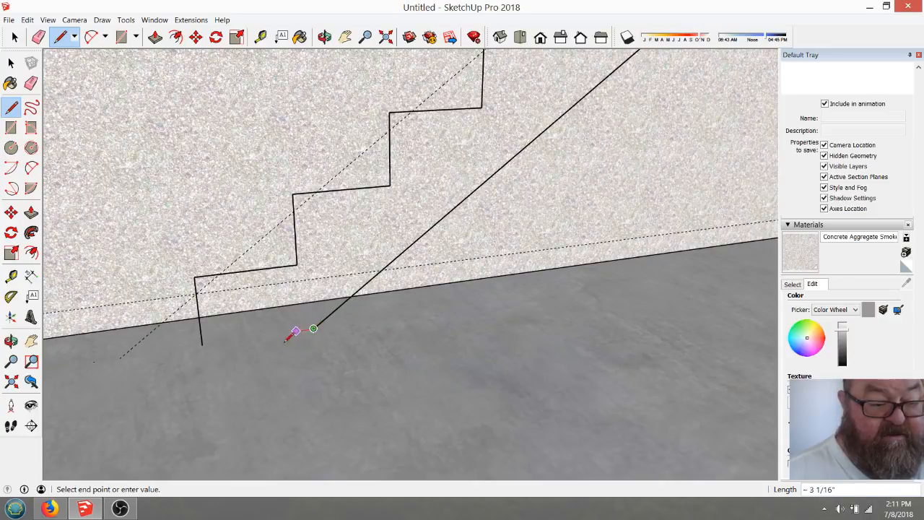
- Close the stringer profile into a face with a base line to the lowest riser's end and a line up that riser
click(202, 345)
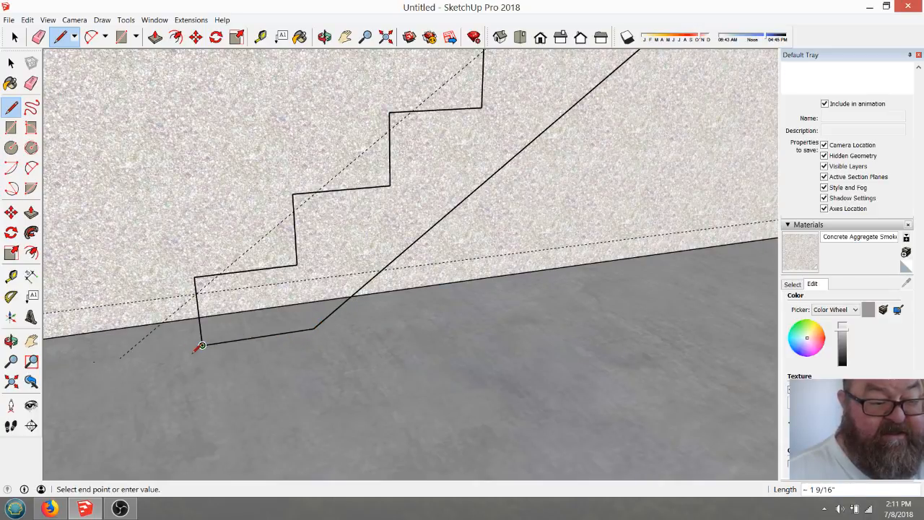
click(195, 277)
scroll(173, 354, down, 2)
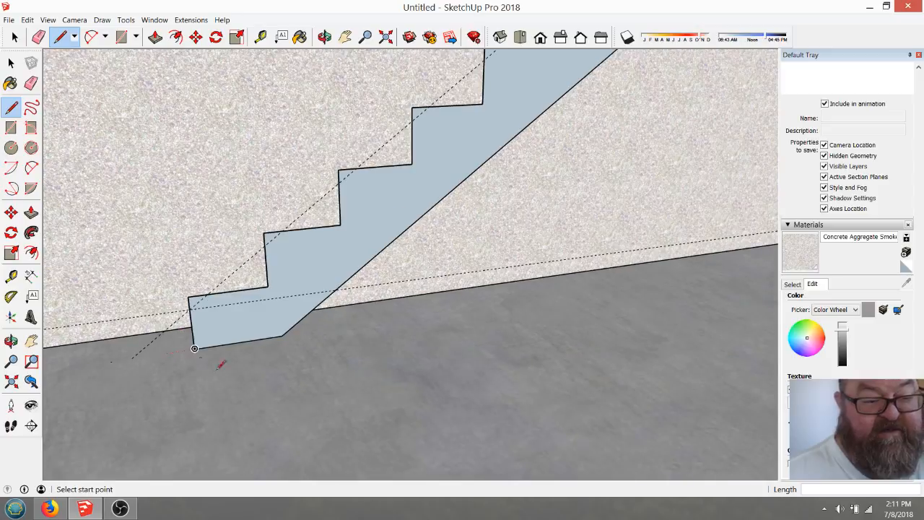
scroll(241, 371, down, 1)
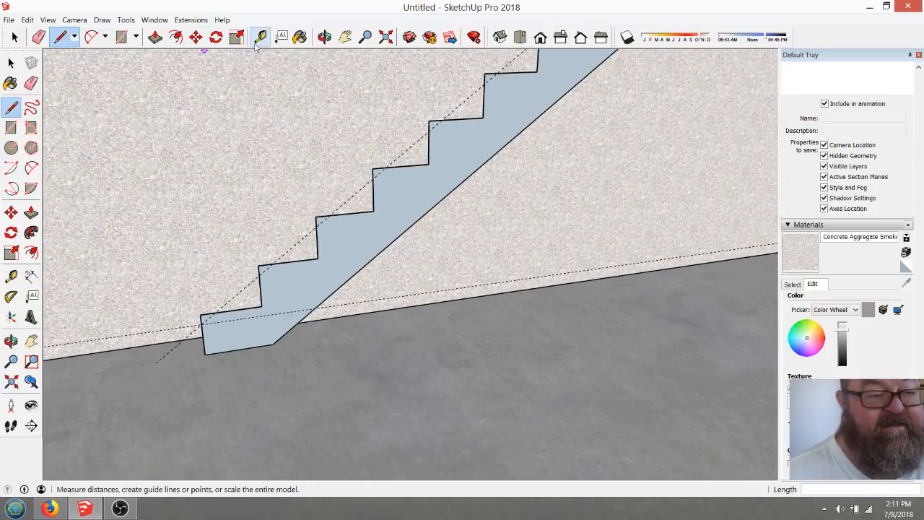
- Extrude the stringer face 1.5 inches out from the wall with Push/Pull
click(325, 37)
drag(325, 164, 189, 68)
click(155, 37)
drag(334, 243, 346, 246)
text(1.)
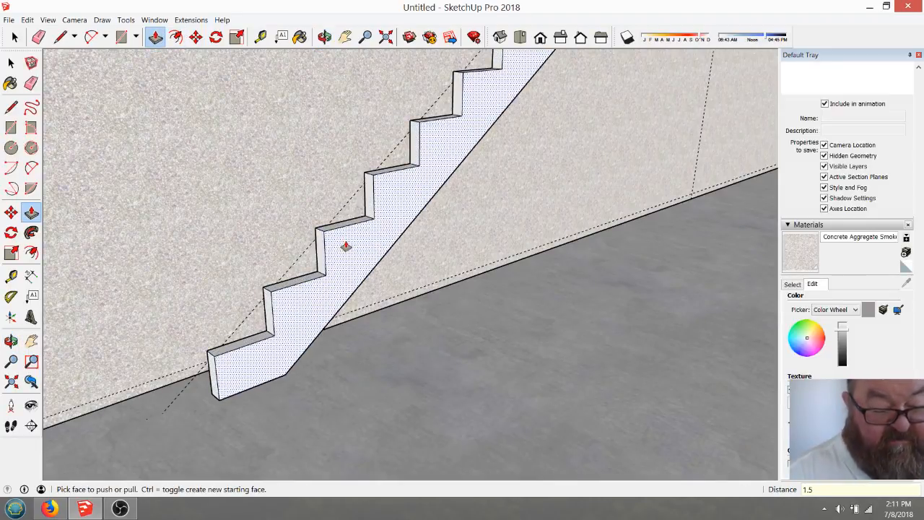
text(5)
key(Return)
- Examine the extruded stringer against the wall, from the basement floor up to its top tread at the stair opening
scroll(340, 308, down, 6)
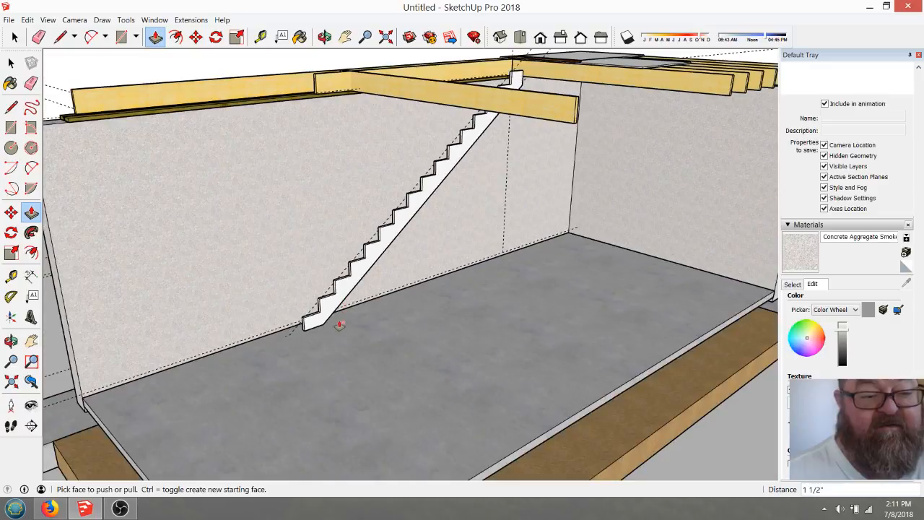
click(325, 37)
drag(477, 405, 389, 409)
scroll(560, 71, up, 10)
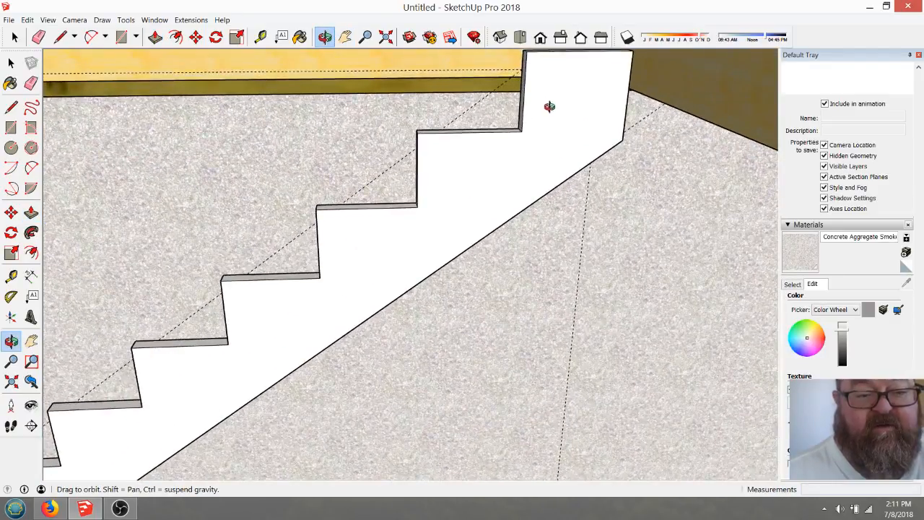
scroll(524, 122, down, 5)
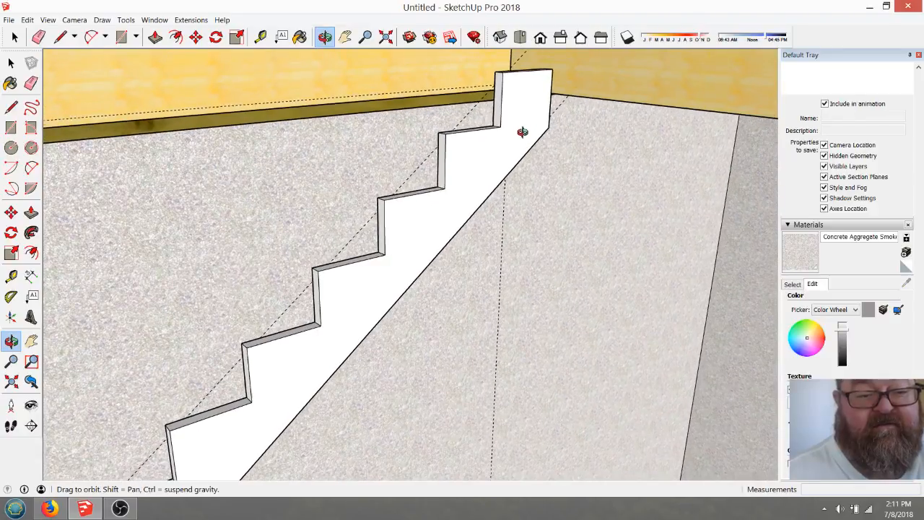
click(39, 37)
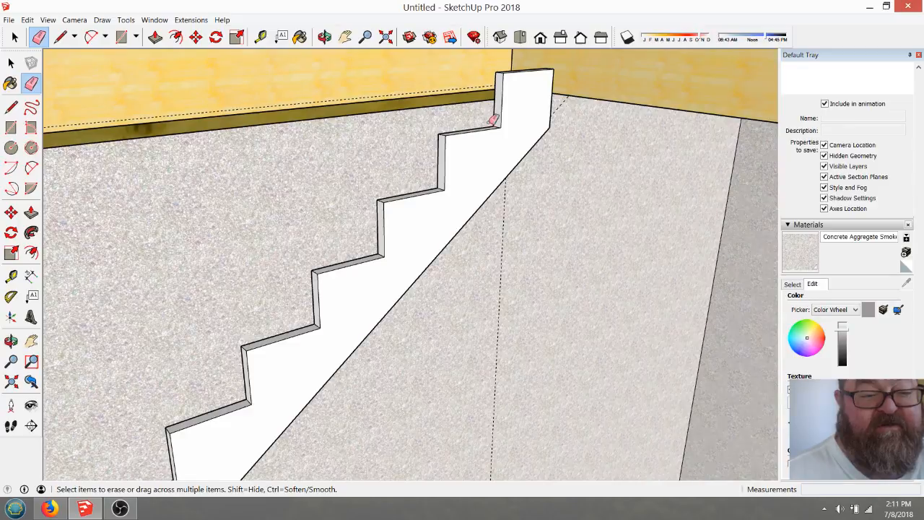
scroll(493, 120, down, 2)
middle_drag(493, 158, 454, 194)
scroll(521, 82, up, 10)
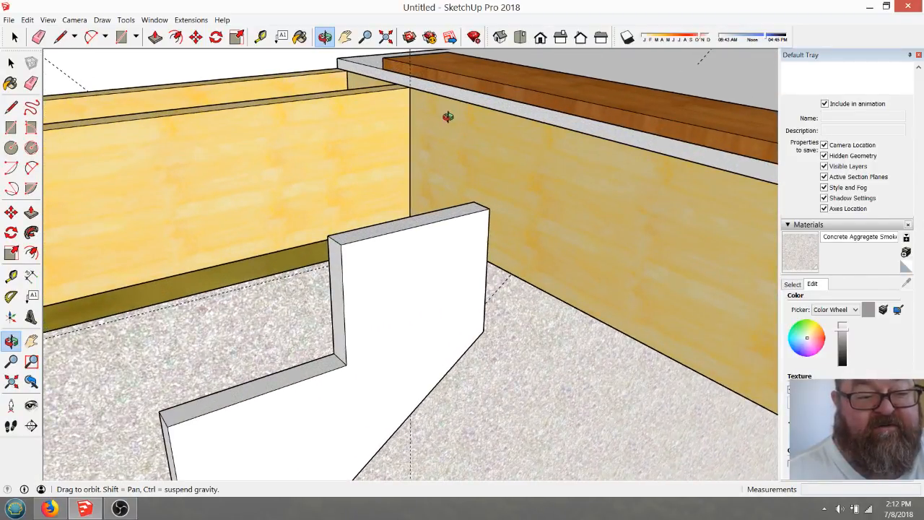
scroll(469, 130, down, 2)
scroll(447, 271, up, 3)
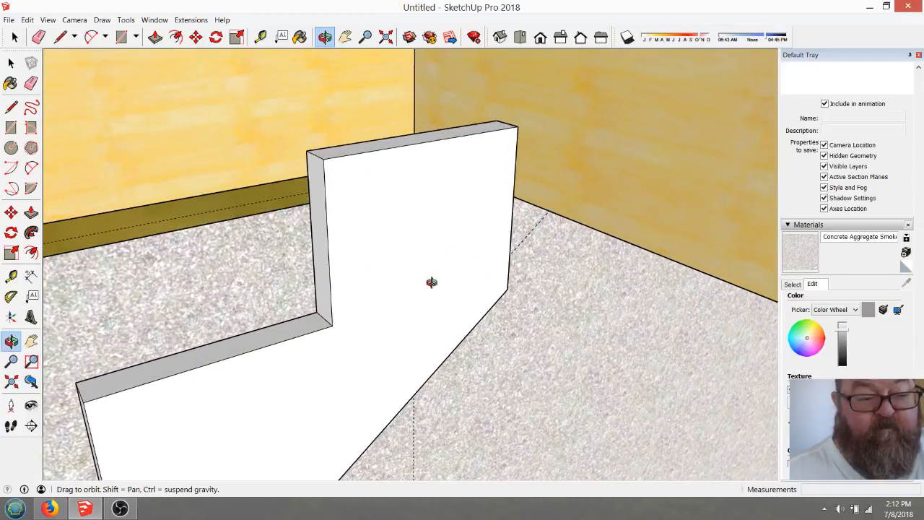
scroll(480, 160, down, 2)
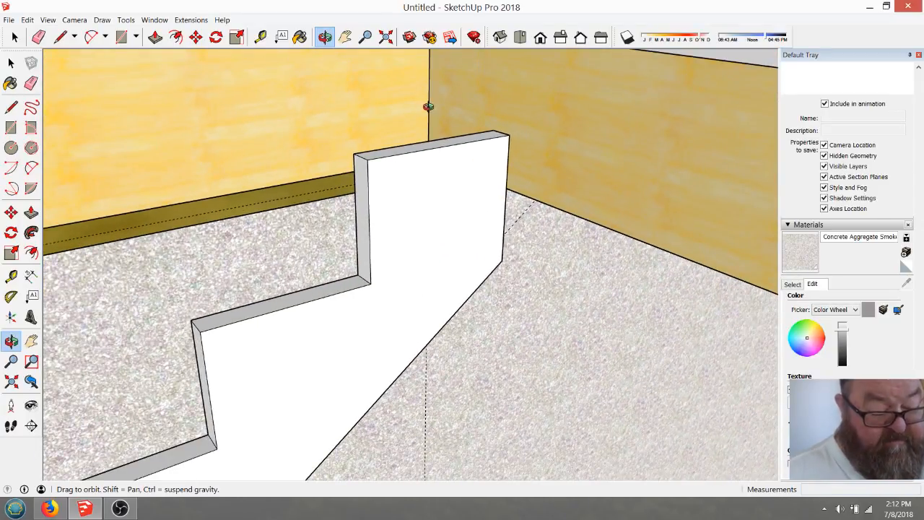
- Undo the stringer's extrusion and erase the sloped guide running across the step profile
key(ctrl+z)
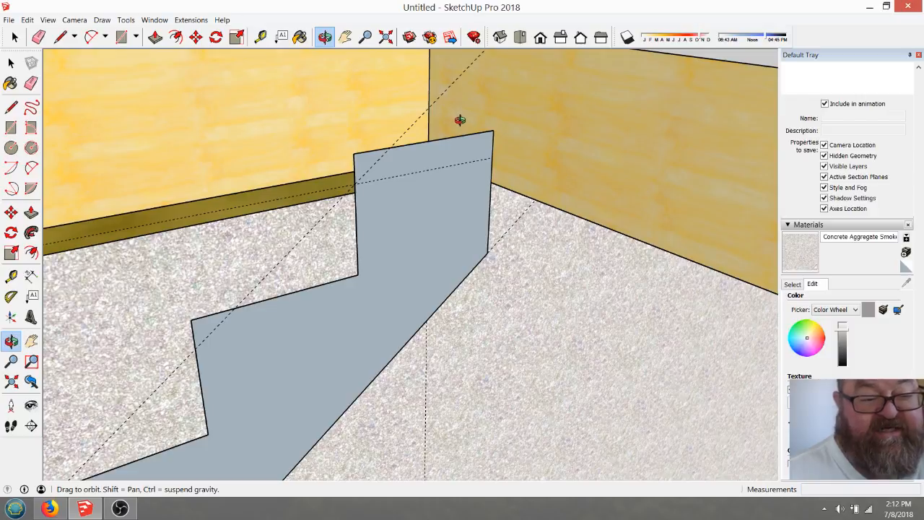
drag(419, 123, 380, 158)
scroll(348, 133, up, 4)
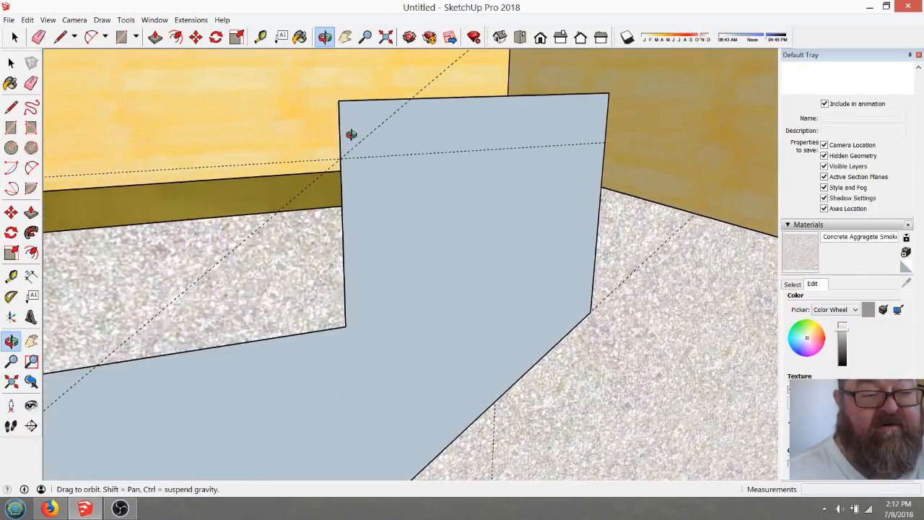
scroll(435, 224, down, 2)
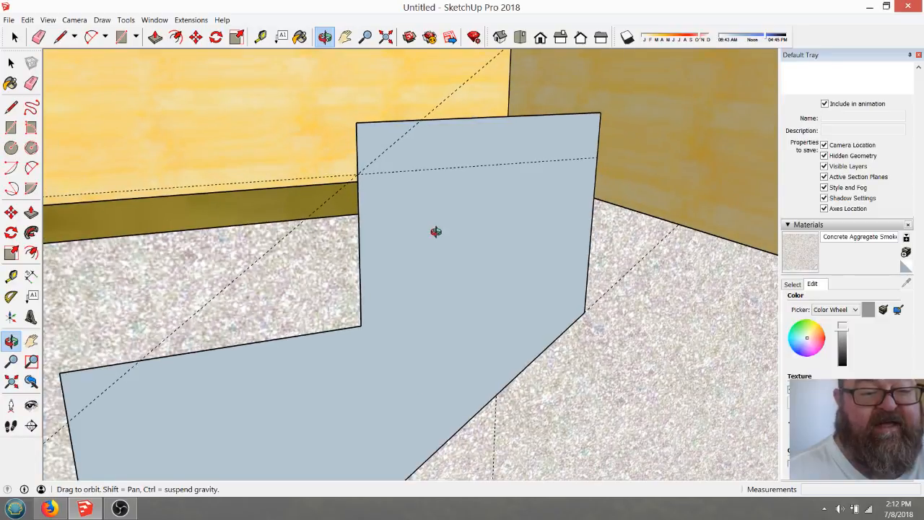
click(260, 37)
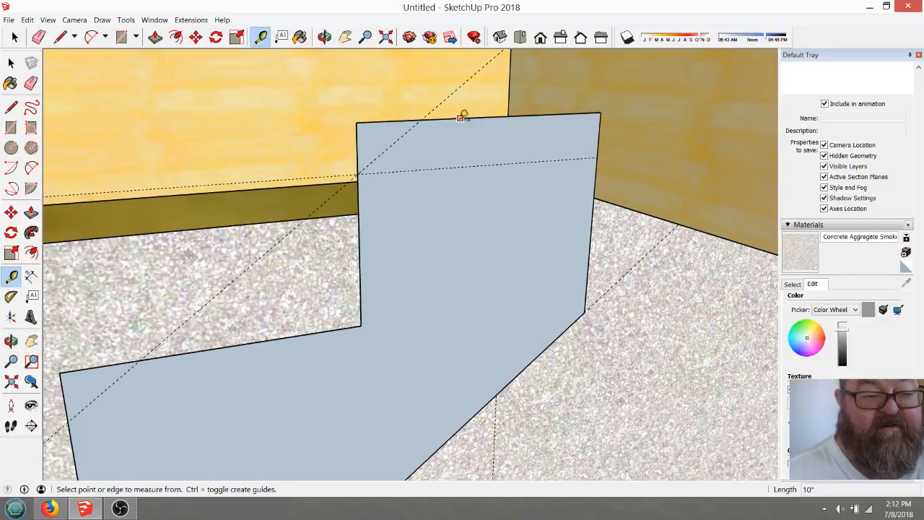
key(e)
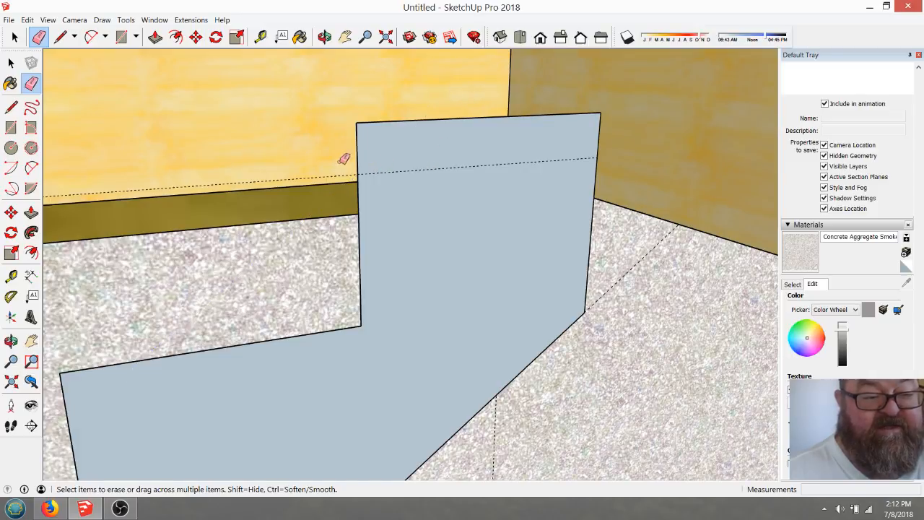
- Add a guide 1 inch below the stringer's top edge and a vertical guide 1 inch in front of the top riser
click(261, 37)
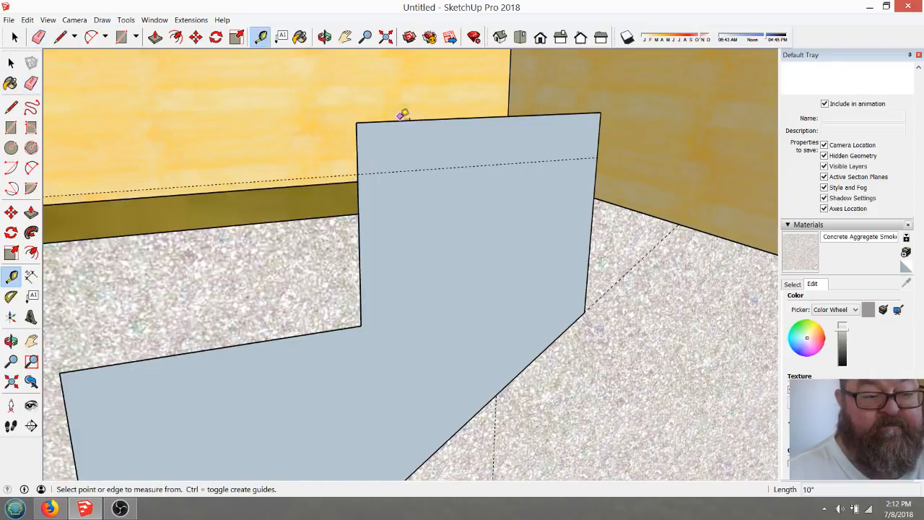
click(402, 121)
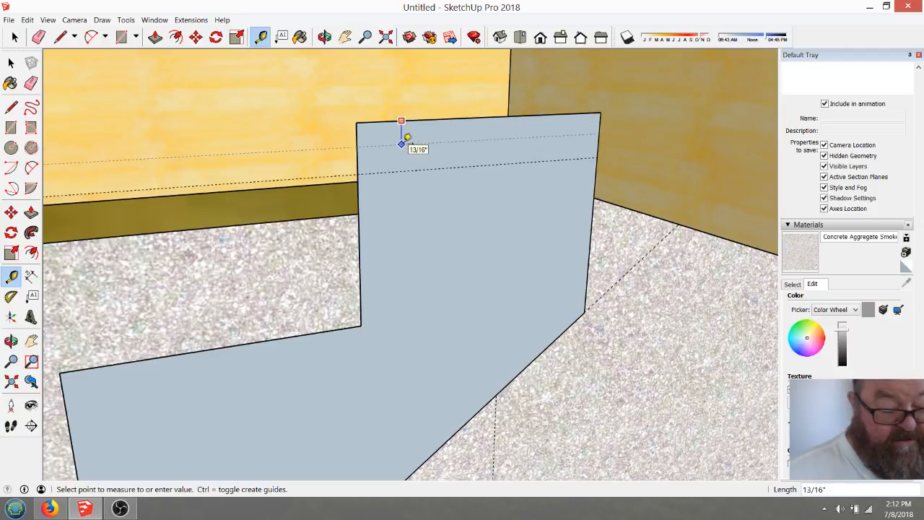
key(Return)
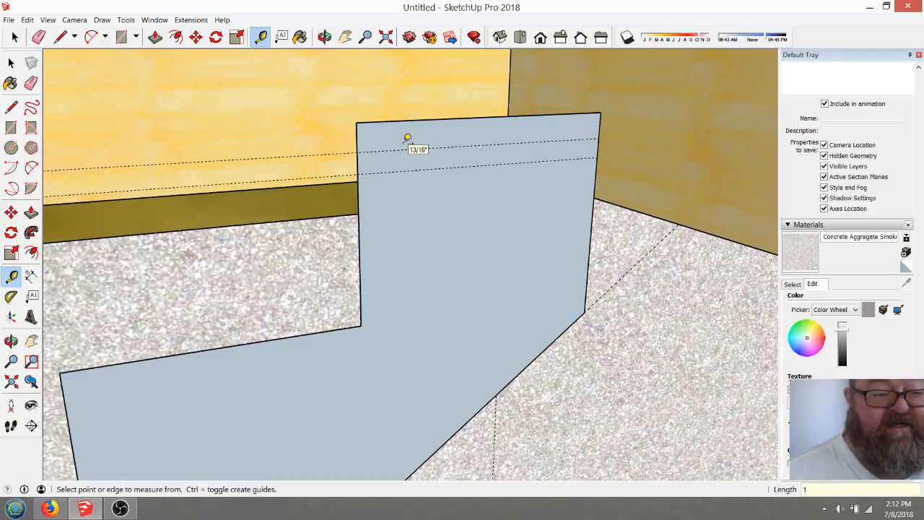
click(361, 130)
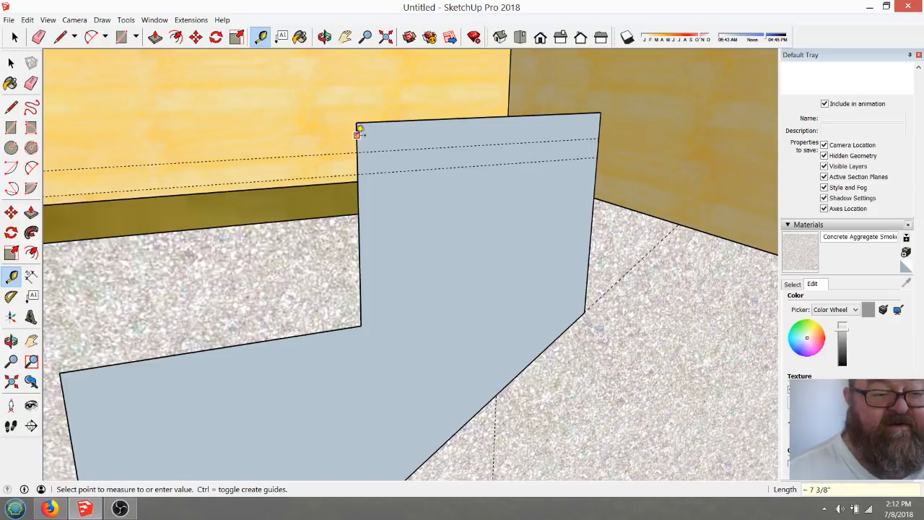
click(325, 135)
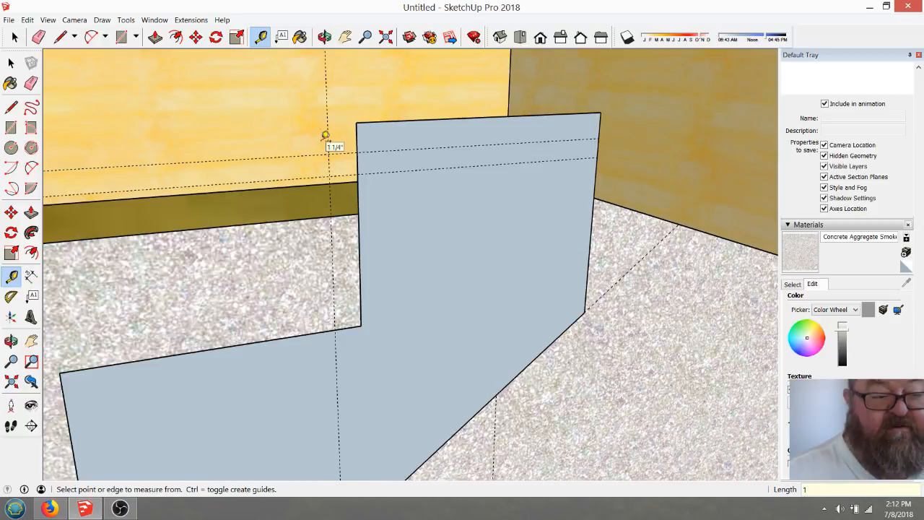
- Outline a 1-inch by 1-inch nosing along the guides at the top tread and erase the riser segment dividing it from the face
click(61, 38)
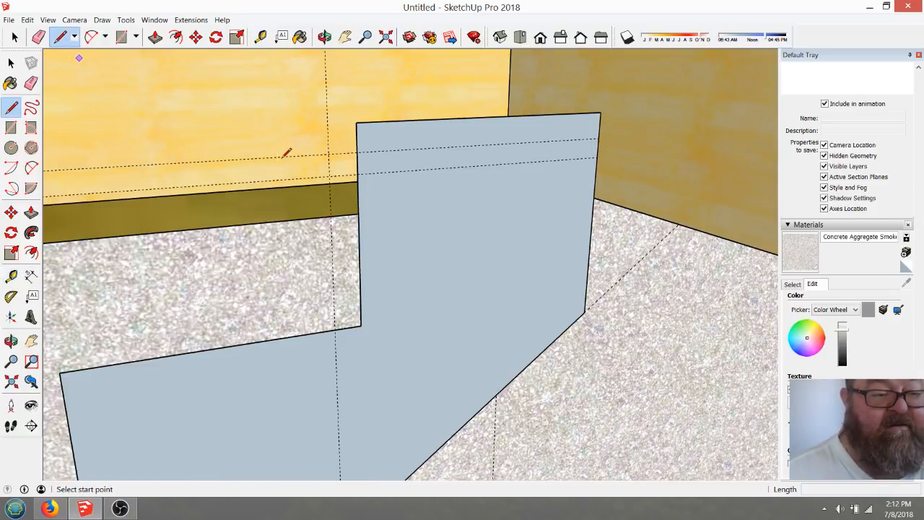
click(356, 151)
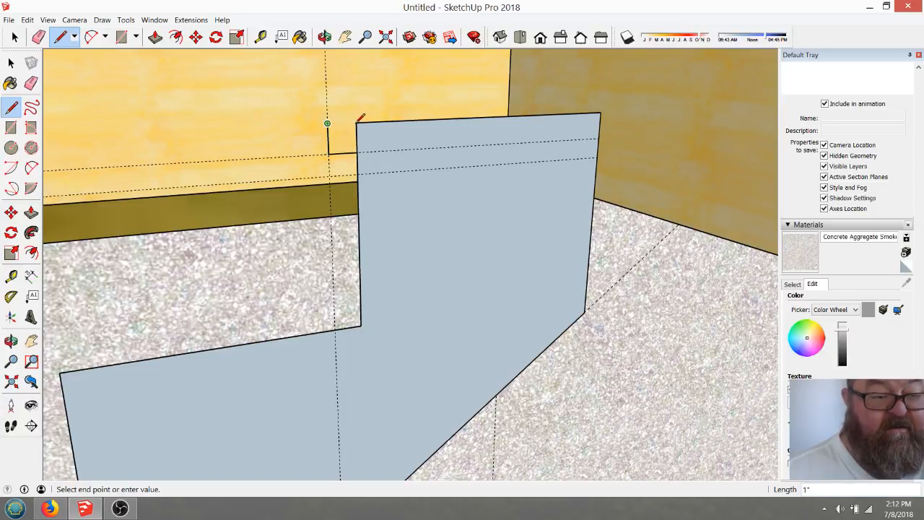
click(356, 123)
click(38, 37)
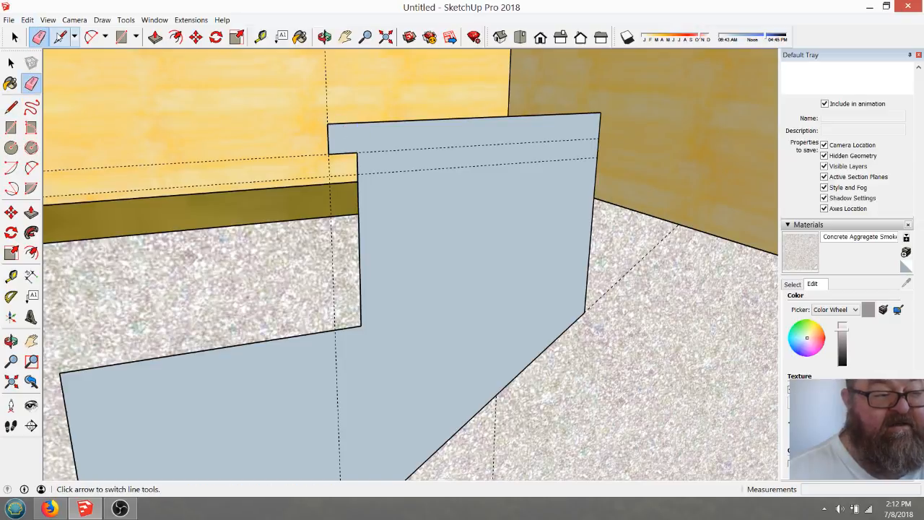
- Add a guide 1 inch below the second tread from the top, parallel to the tread
click(60, 37)
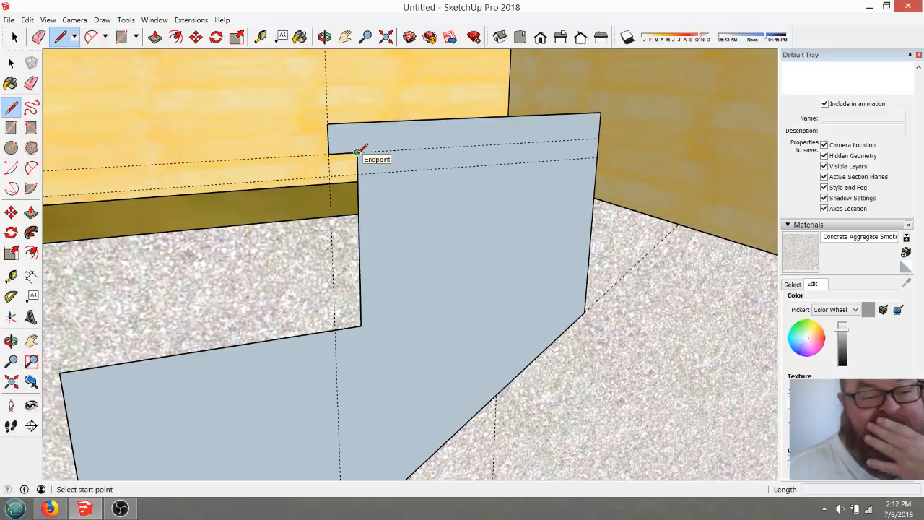
scroll(511, 168, down, 1)
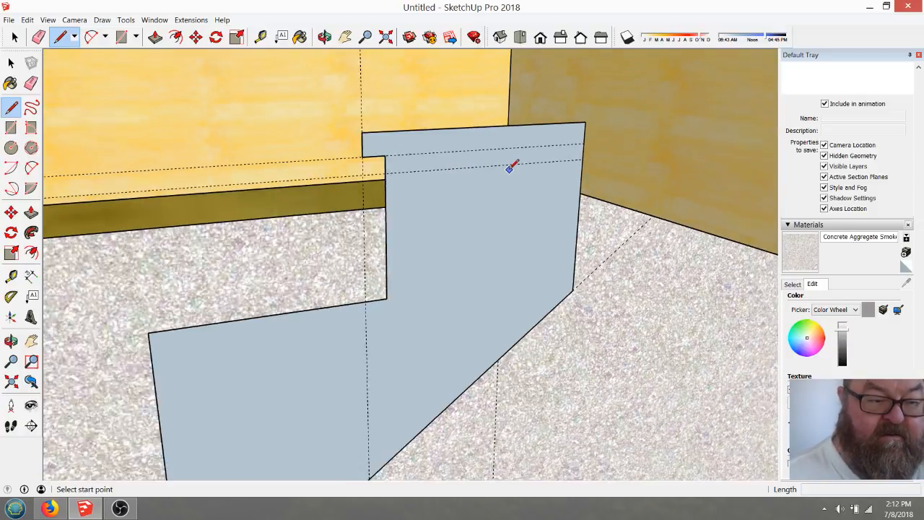
scroll(509, 169, down, 3)
scroll(355, 307, up, 4)
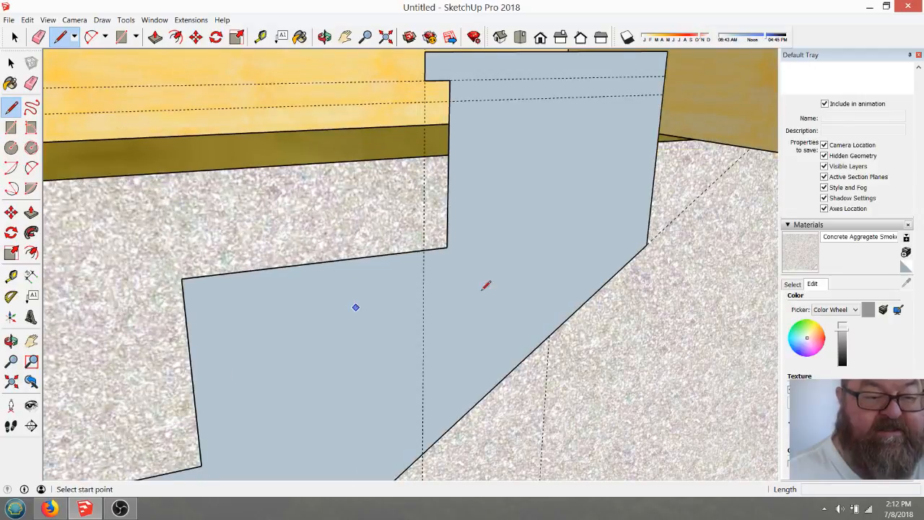
scroll(524, 280, down, 2)
scroll(440, 285, up, 1)
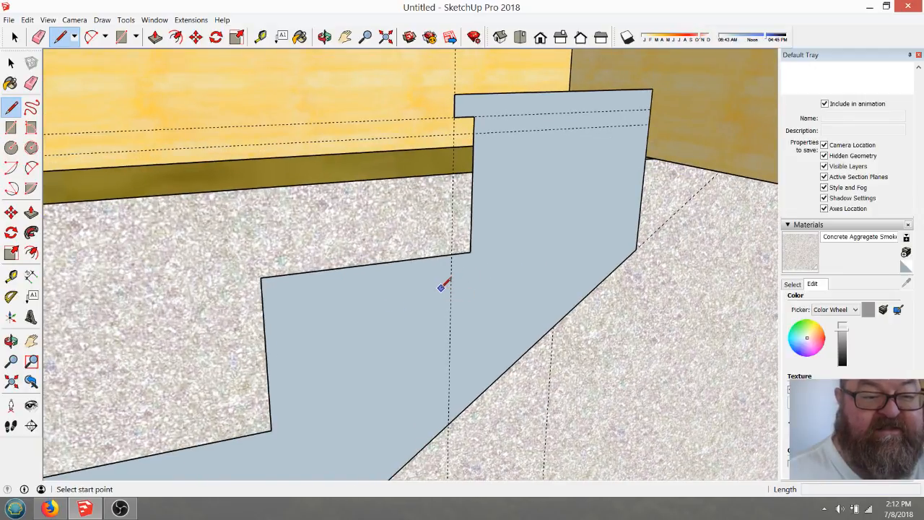
scroll(355, 302, up, 3)
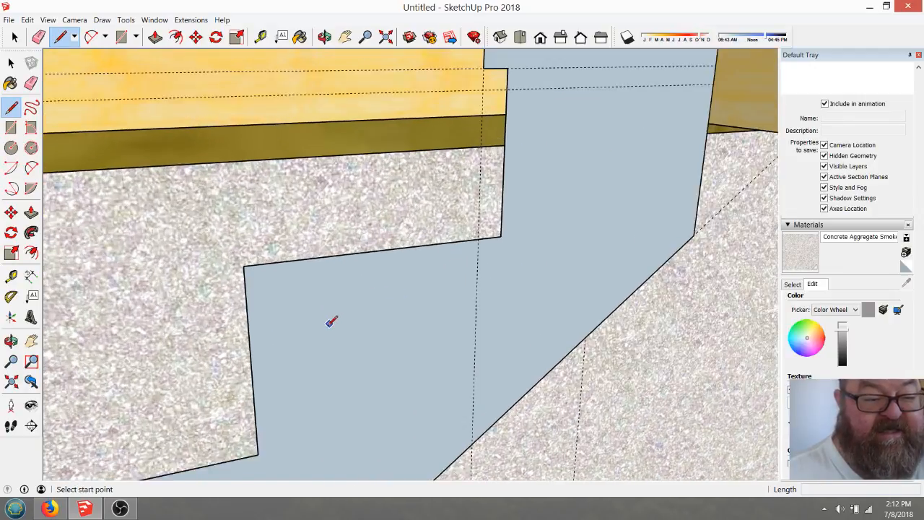
click(260, 37)
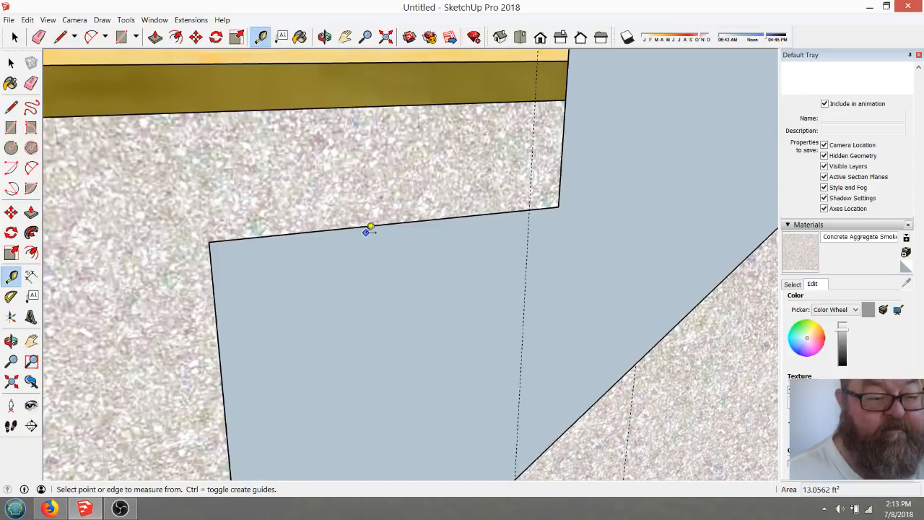
click(365, 227)
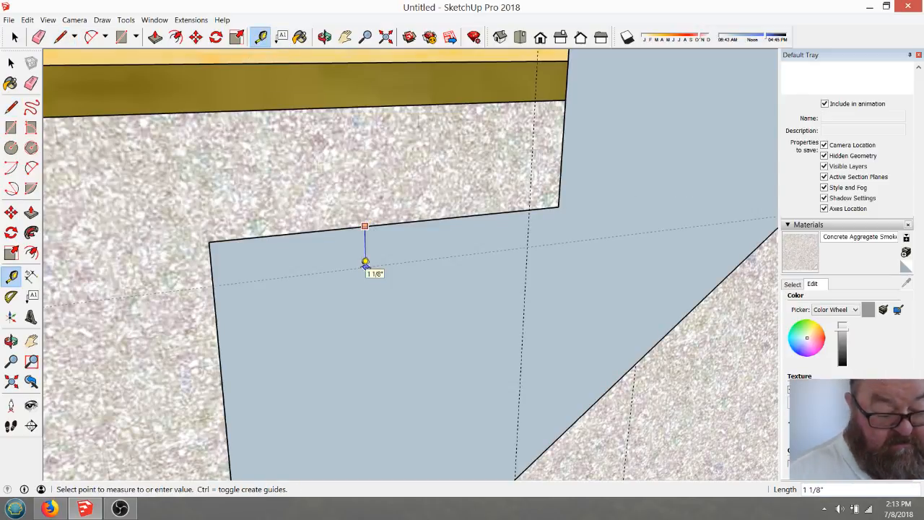
click(365, 261)
text(1)
click(210, 257)
click(186, 260)
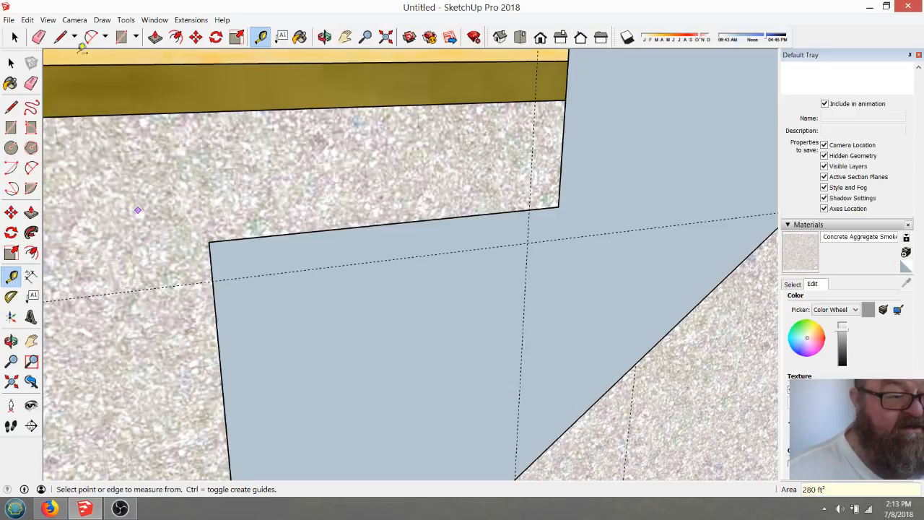
- Draw the second tread's underside from the top riser's base down to the guide and along it to the riser below
click(61, 37)
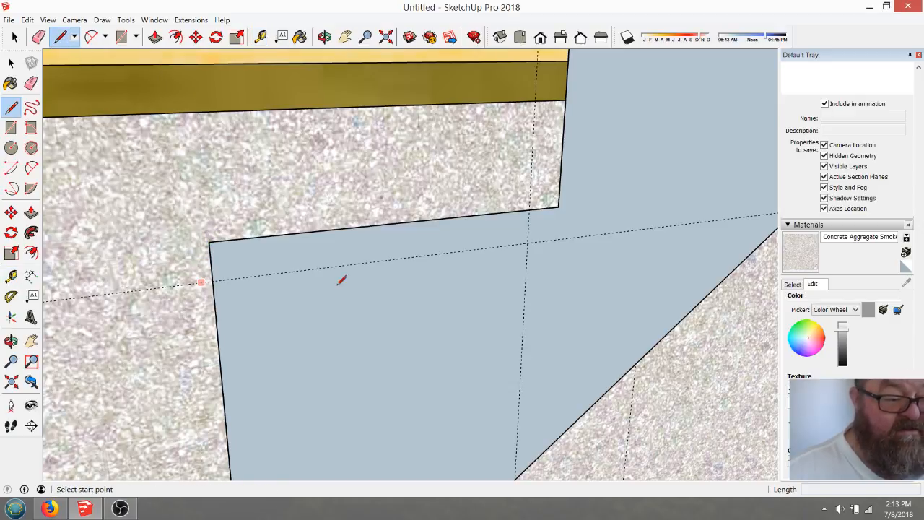
click(558, 206)
click(556, 239)
click(218, 280)
click(213, 281)
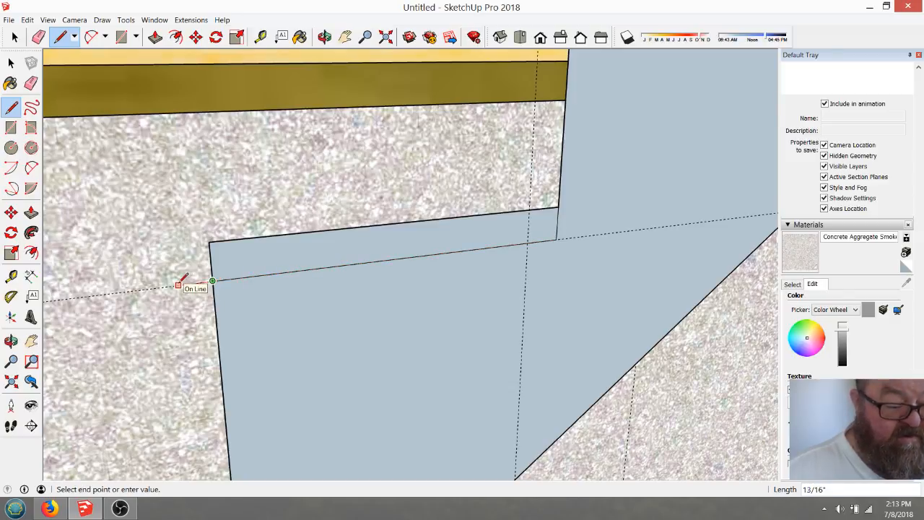
- Outline a nosing projecting about 1 inch from the second tread's front edge and erase the riser segment dividing it from the tread
click(170, 286)
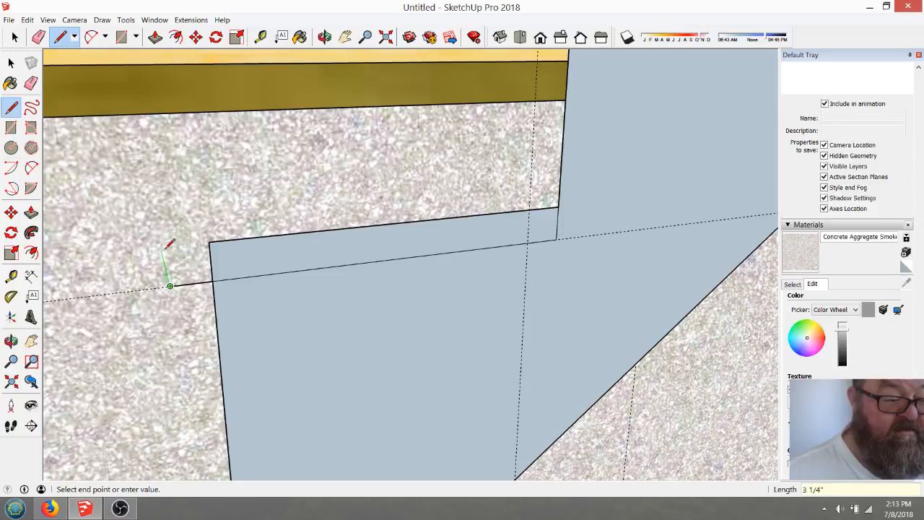
key(shift)
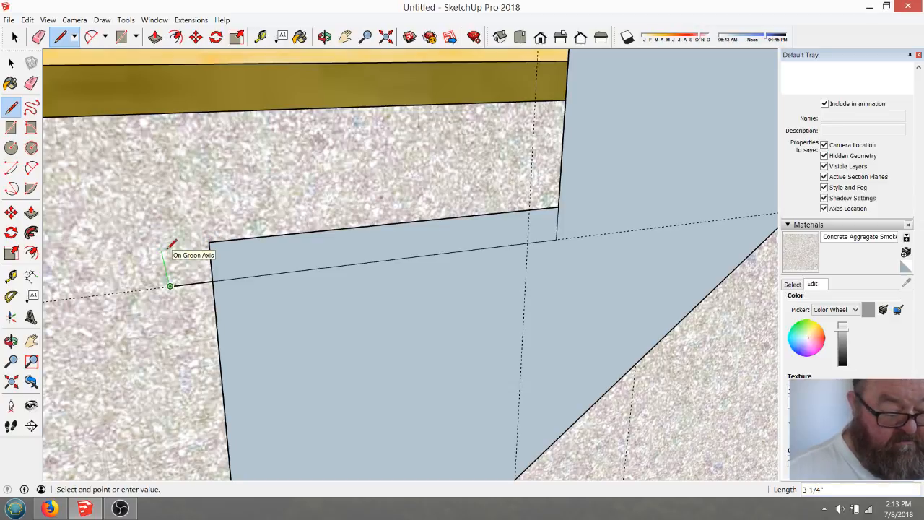
key(shift)
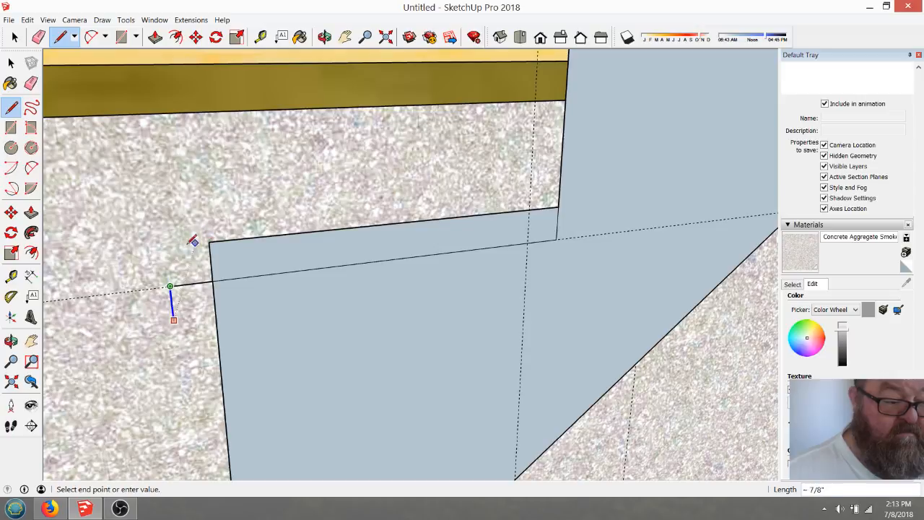
click(166, 247)
click(209, 242)
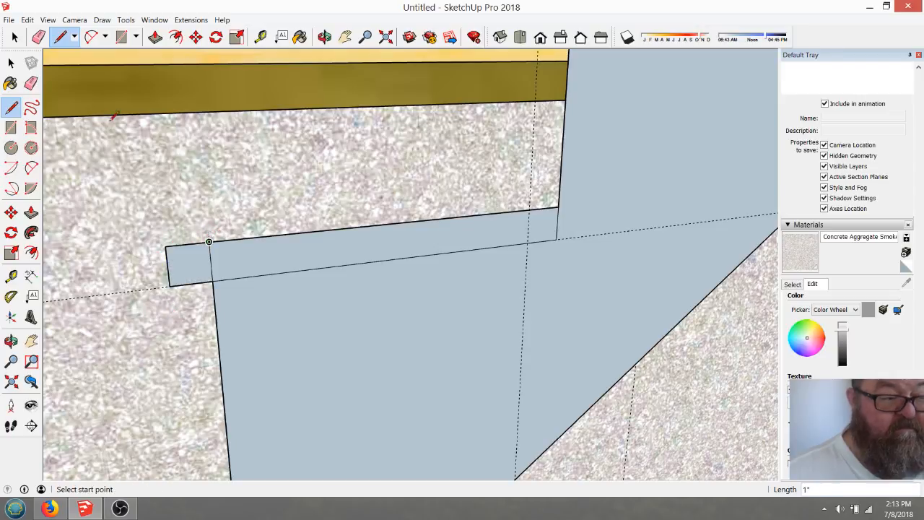
click(38, 37)
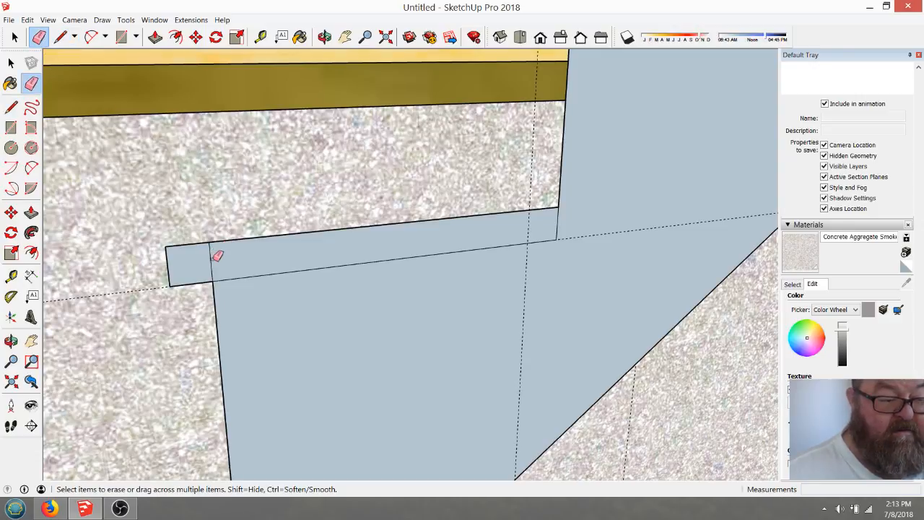
click(214, 258)
- Erase the lower of the two horizontal guides crossing the stringer just below the top tread
scroll(504, 243, down, 4)
scroll(538, 224, down, 2)
scroll(473, 304, up, 4)
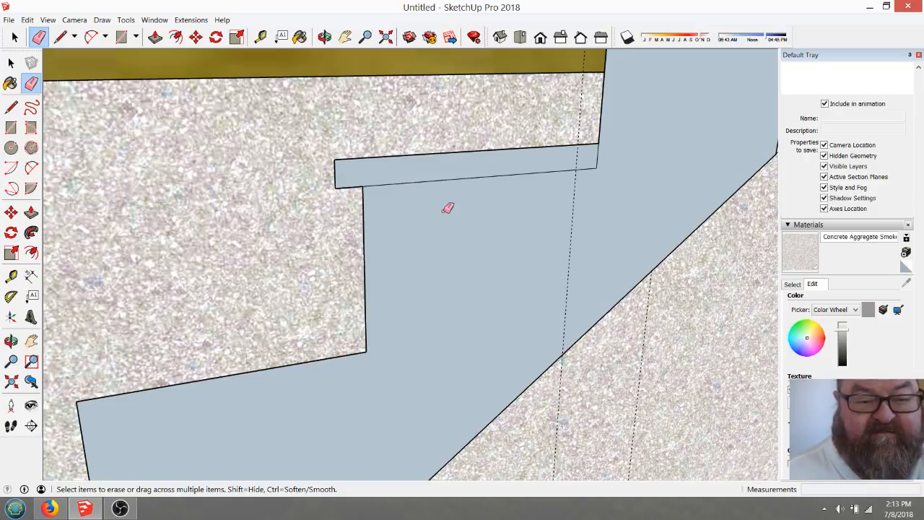
scroll(473, 233, down, 4)
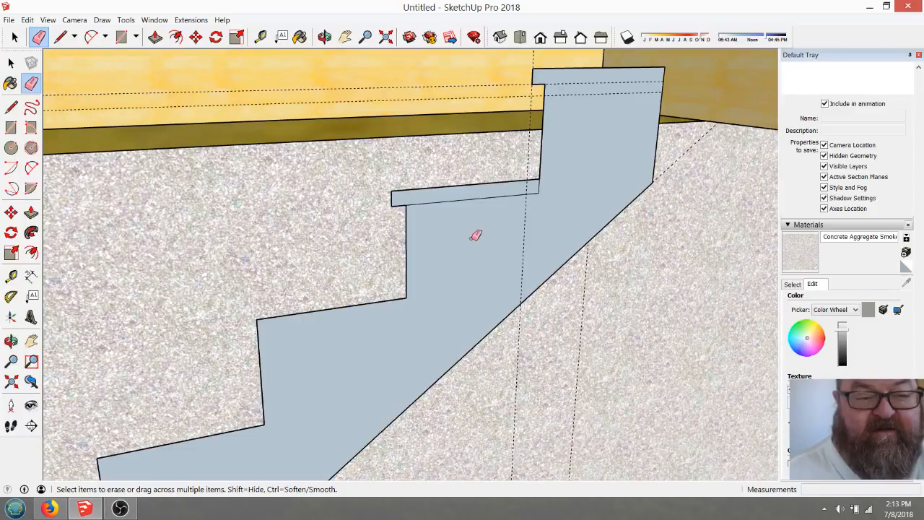
scroll(451, 208, up, 2)
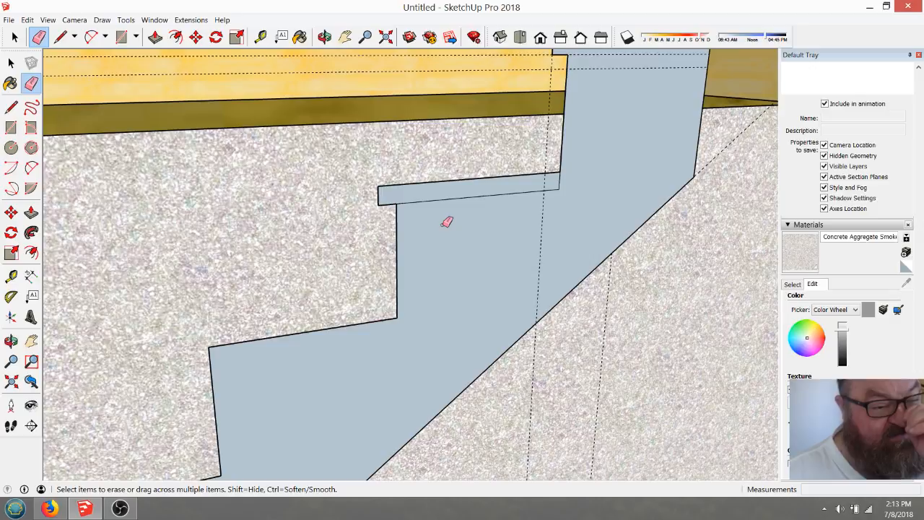
scroll(444, 225, down, 2)
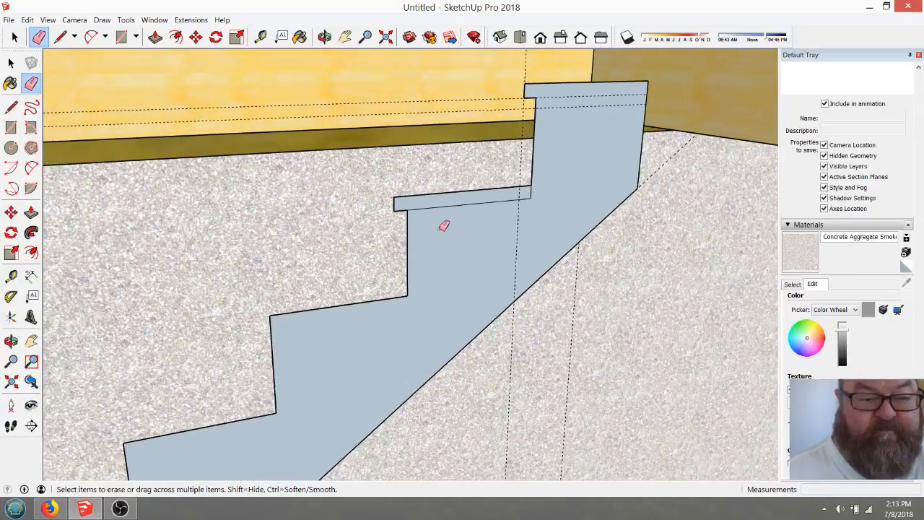
scroll(562, 118, up, 3)
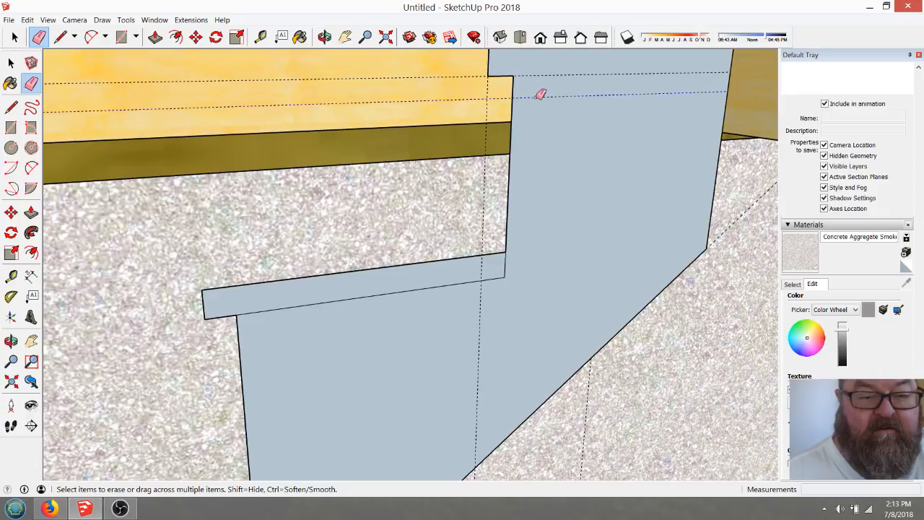
scroll(438, 161, down, 1)
- Add a guide 3/4 inch below the top nosing's underside guide and draw a line along it across the stringer face
click(261, 36)
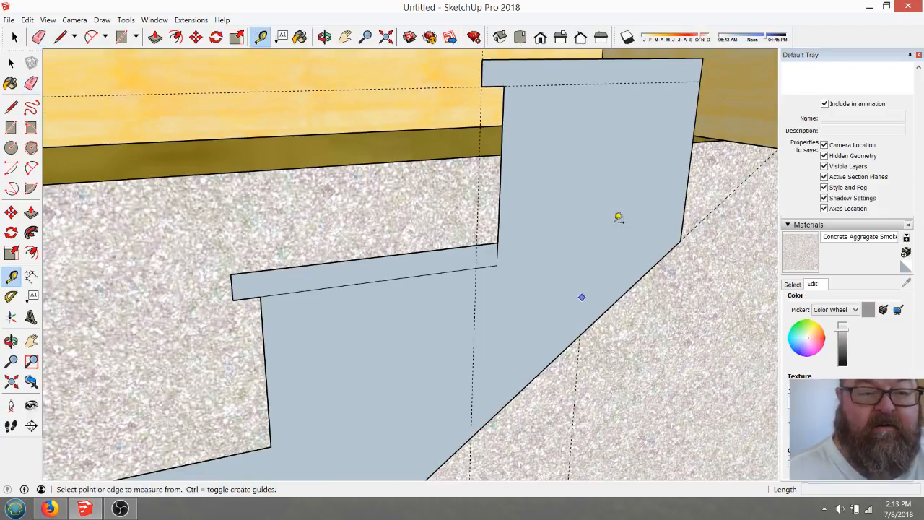
scroll(549, 239, down, 1)
scroll(573, 128, up, 2)
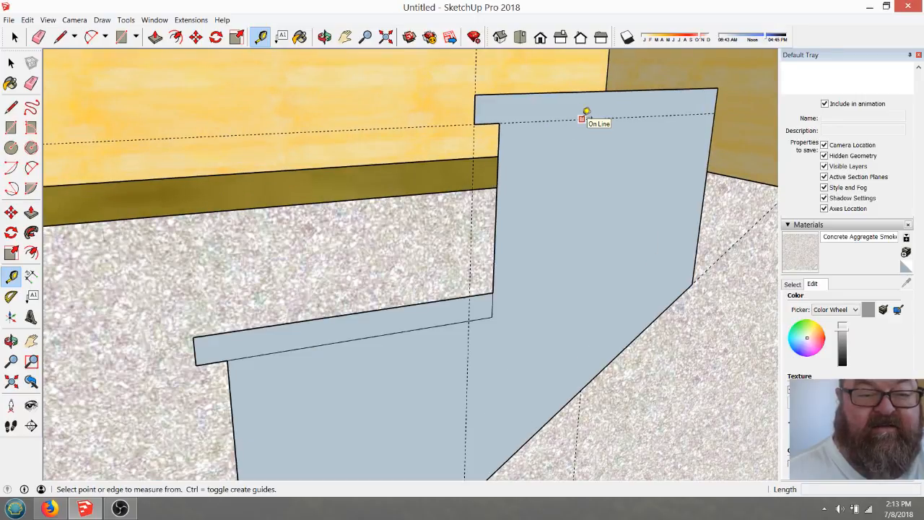
click(582, 120)
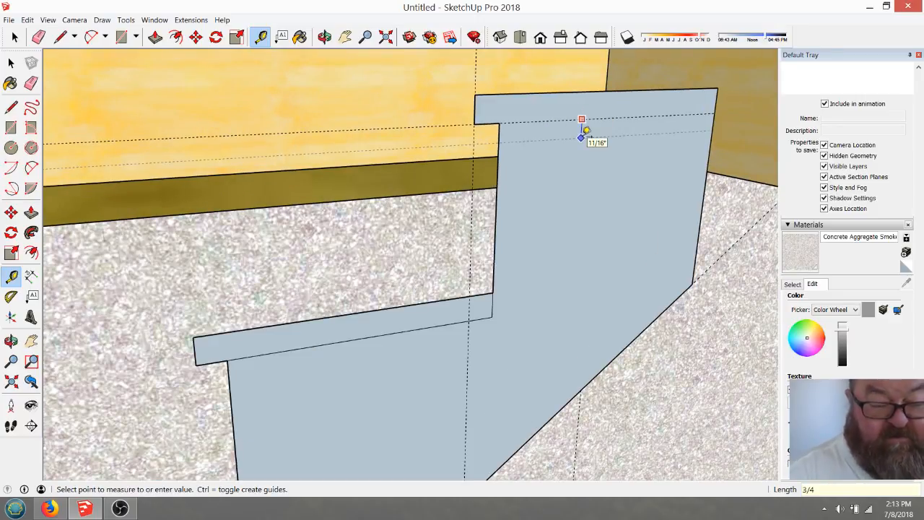
key(Return)
click(61, 37)
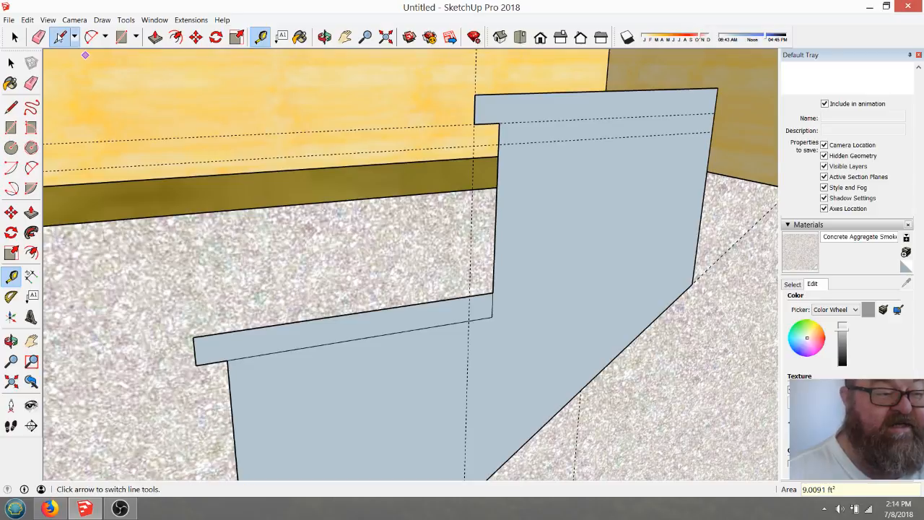
click(712, 130)
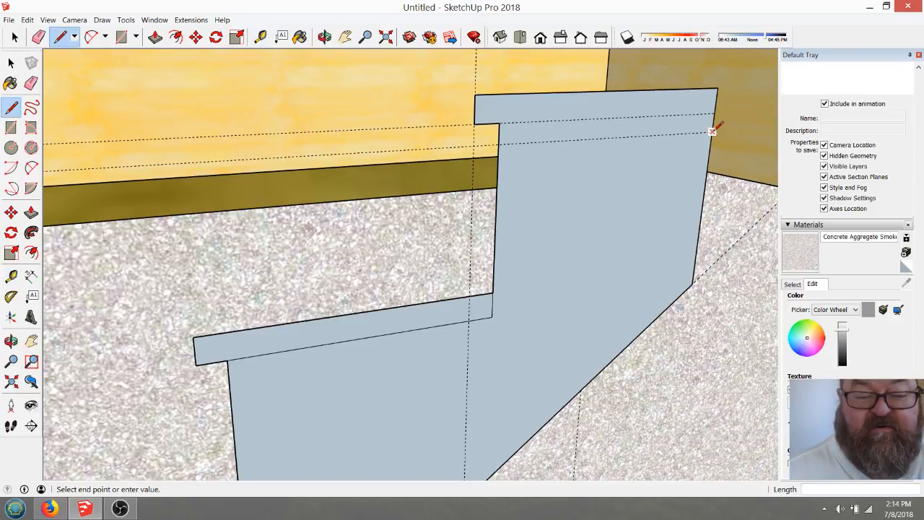
click(499, 143)
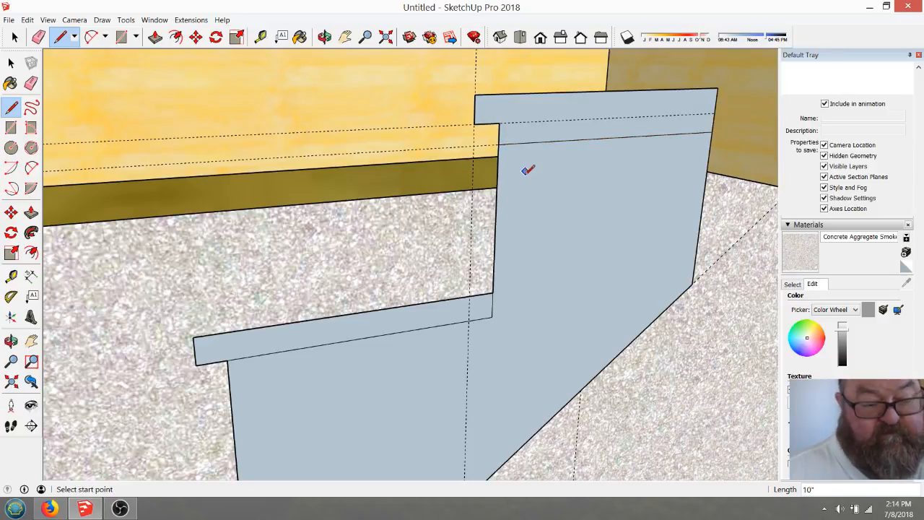
- Add a vertical guide 3/4 inch behind the top riser, inside the stringer face
click(197, 38)
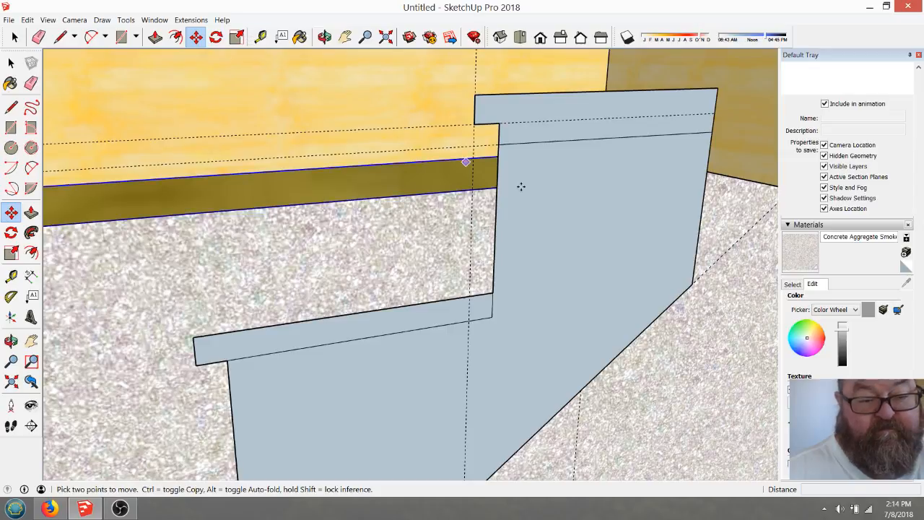
click(261, 38)
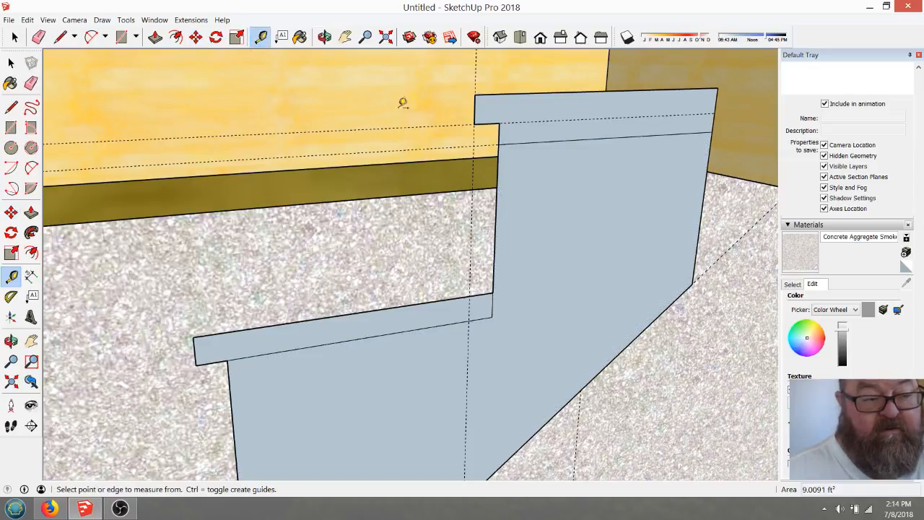
click(497, 172)
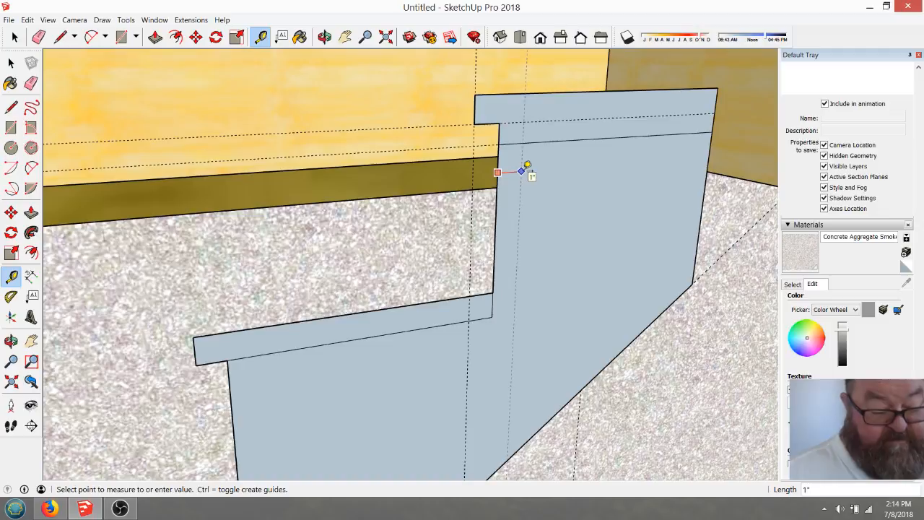
text(3/4)
key(Return)
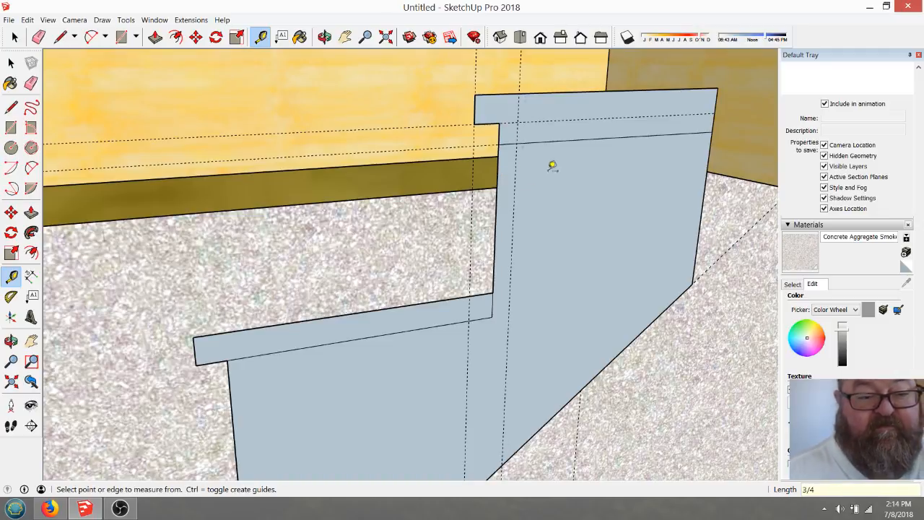
- Add a guide 3/4 inch below the second tread's underside, parallel to it
click(60, 37)
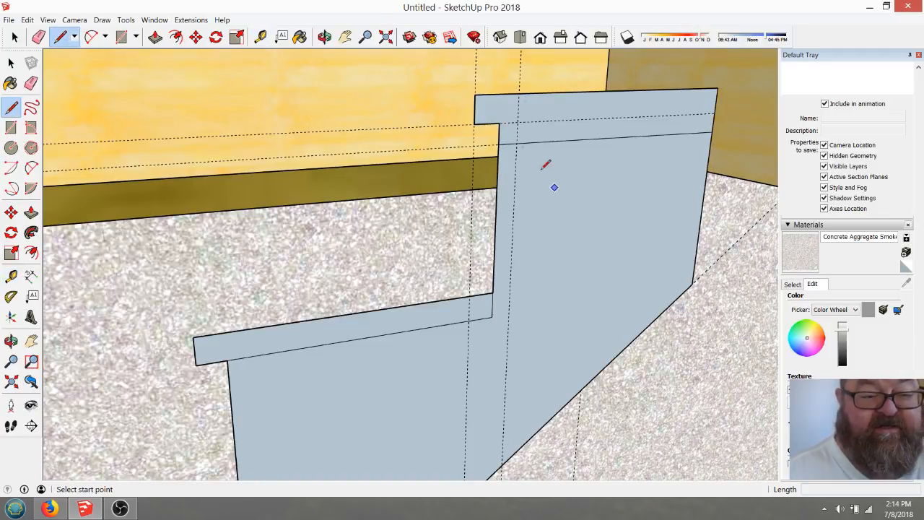
click(516, 143)
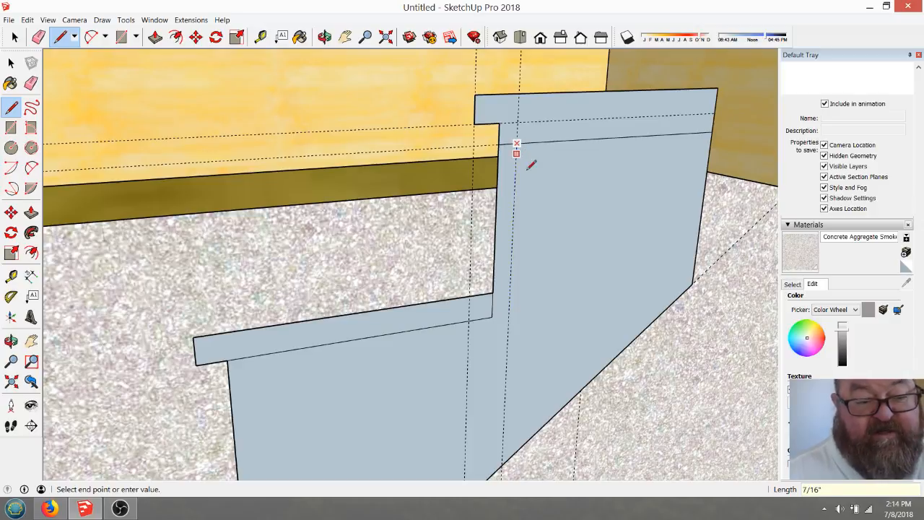
click(260, 37)
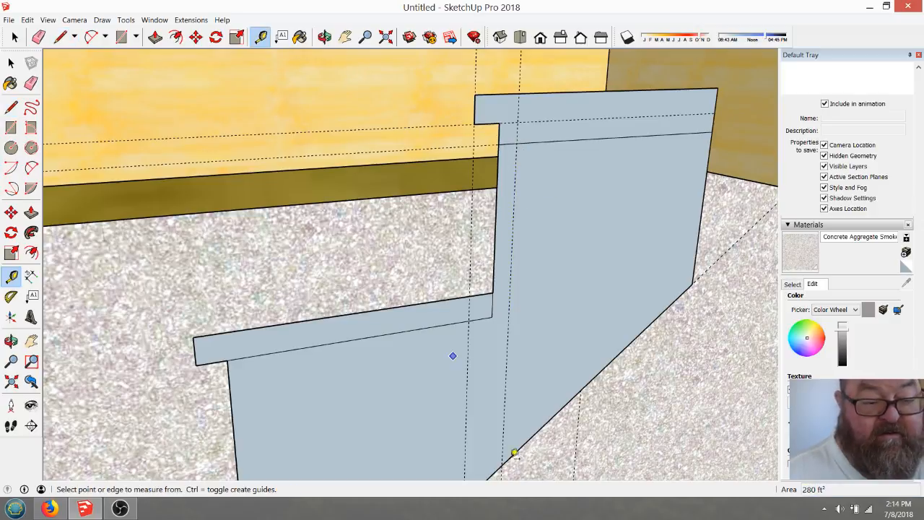
click(419, 329)
text(3/4)
key(Return)
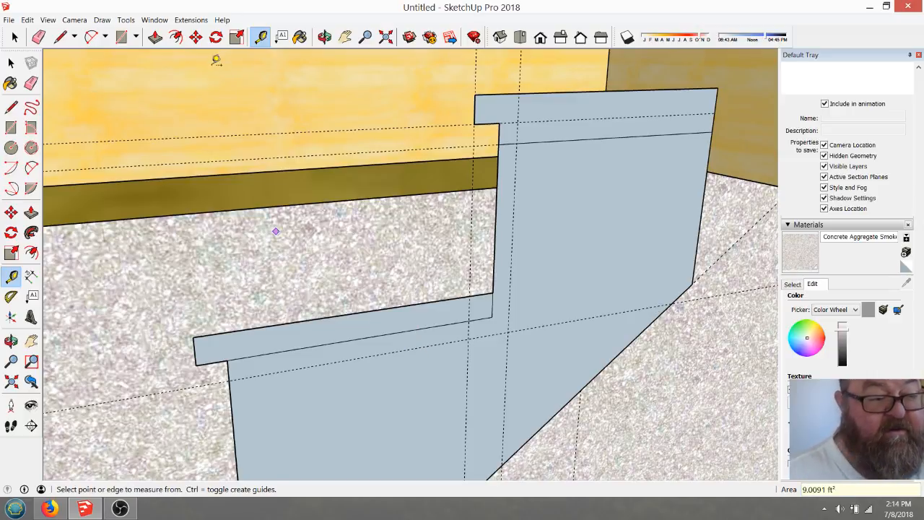
- Draw a line along the guide below the second tread, continuing up the vertical guide behind the top riser to the existing horizontal line
click(61, 37)
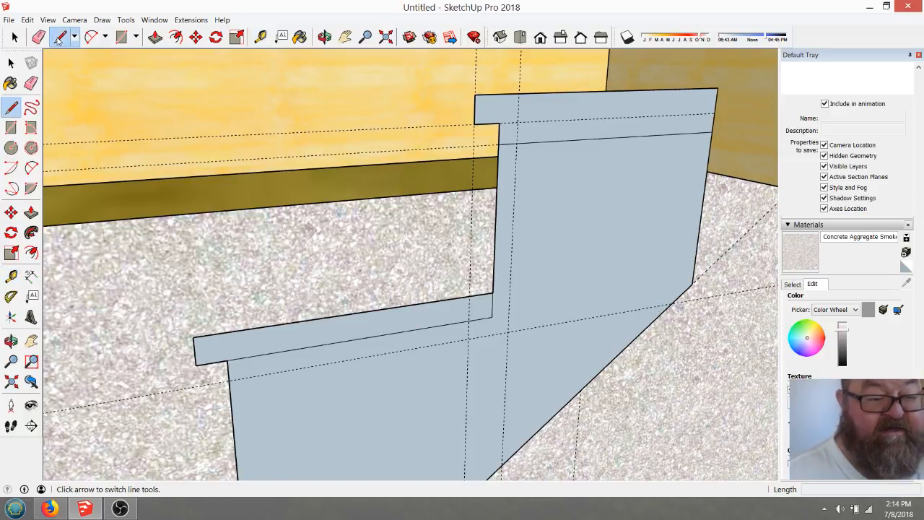
click(228, 380)
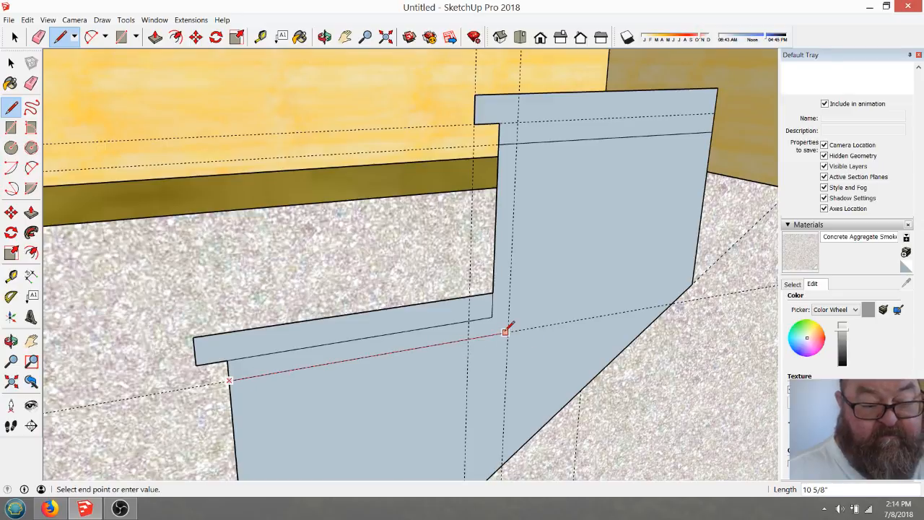
key(Escape)
click(229, 379)
click(508, 332)
click(523, 137)
click(38, 37)
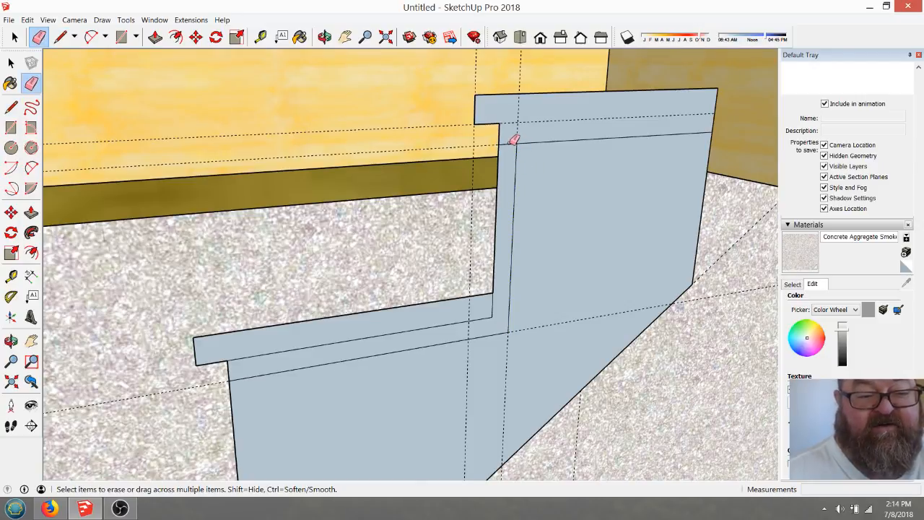
click(73, 41)
click(64, 39)
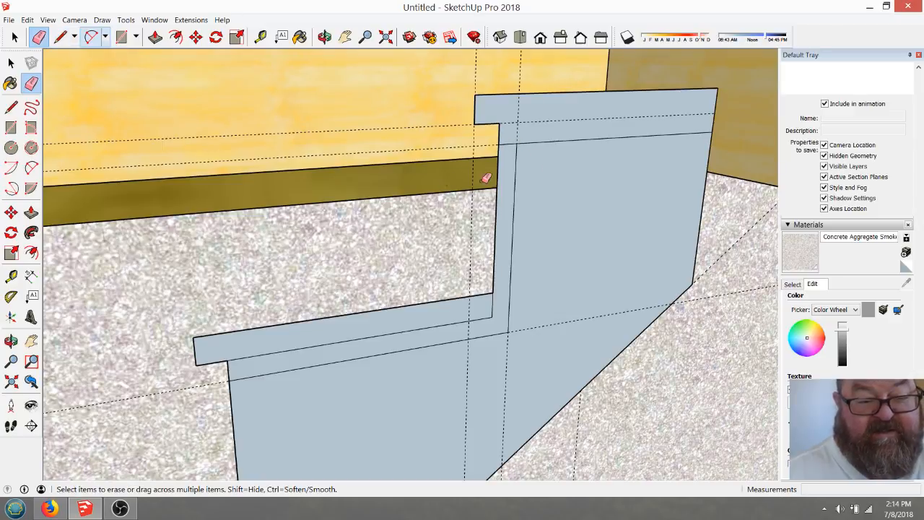
- Place a vertical guide 3/4" inside the riser edge of the second step down
key(b)
key(o)
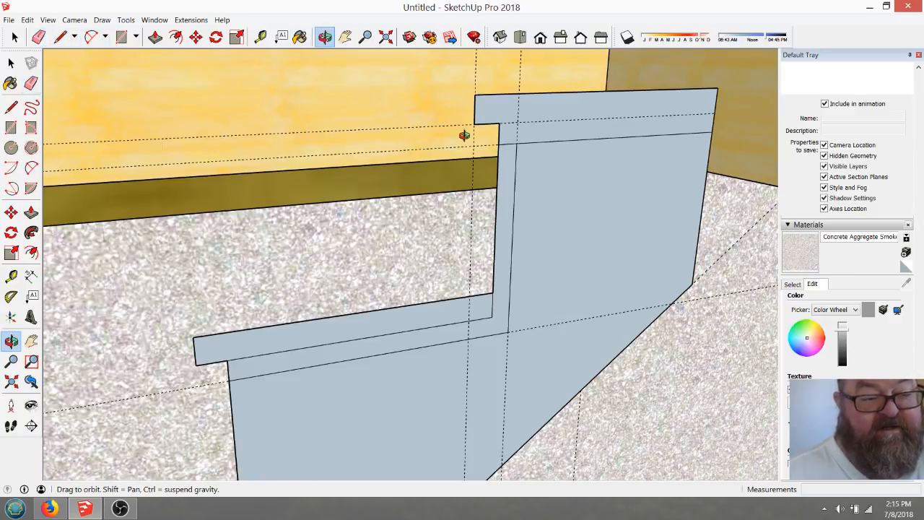
mouse_move(464, 134)
mouse_down()
mouse_move(554, 196)
mouse_move(430, 382)
mouse_up()
scroll(431, 382, up, 5)
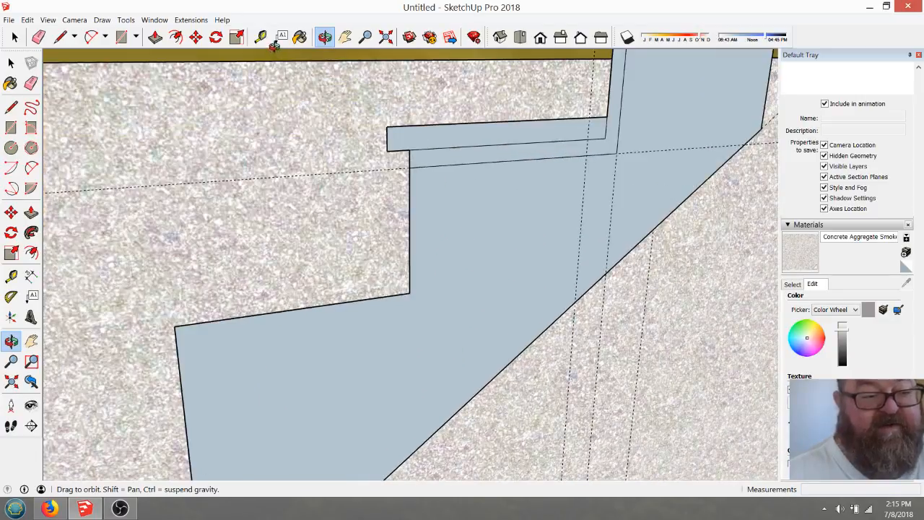
key(t)
click(410, 216)
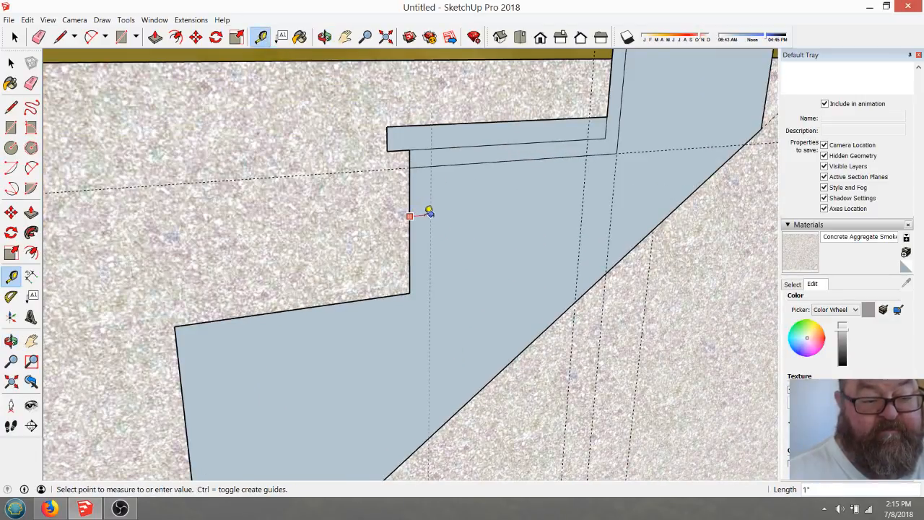
text(3/4)
key(Return)
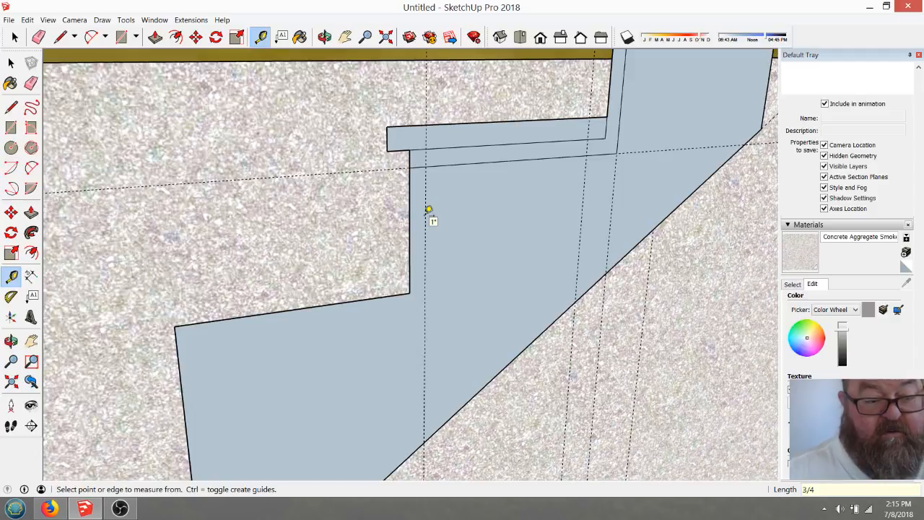
click(60, 38)
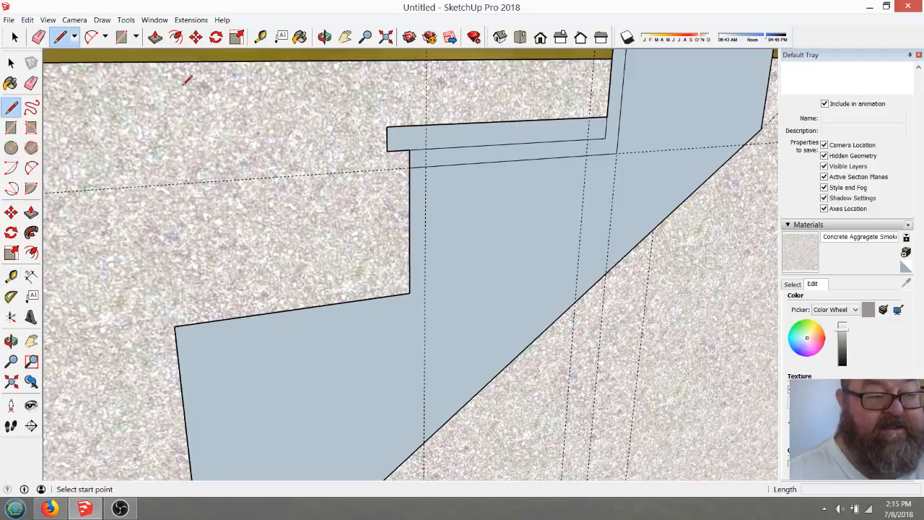
click(425, 166)
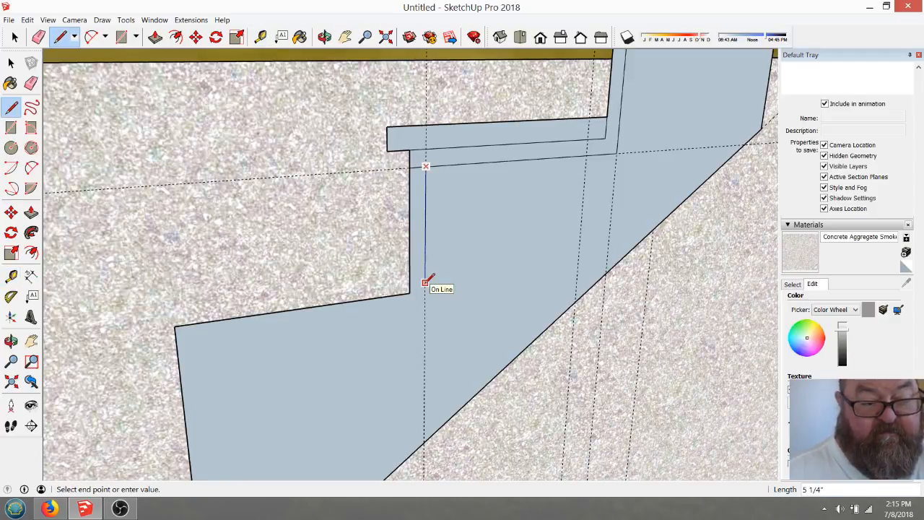
key(Escape)
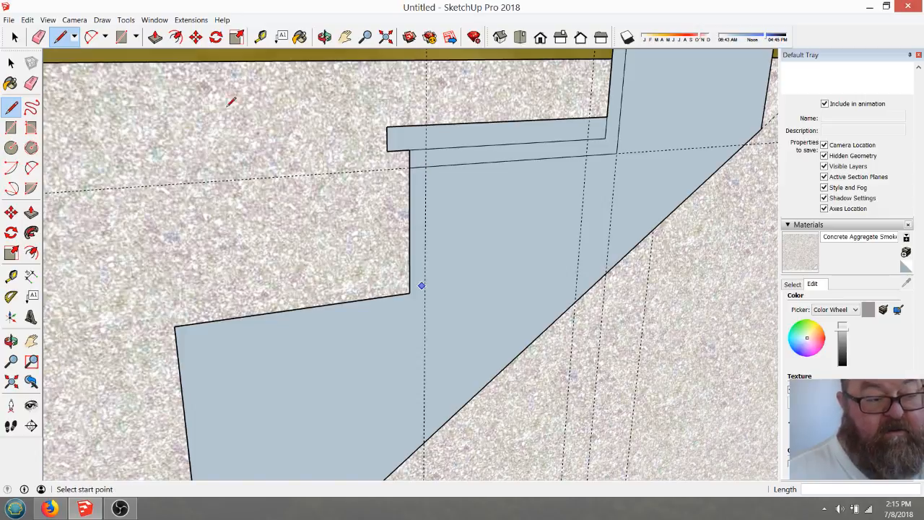
- Place a guide 1" below the top edge of the third step and another guide 3/4" below that one
click(260, 38)
click(352, 302)
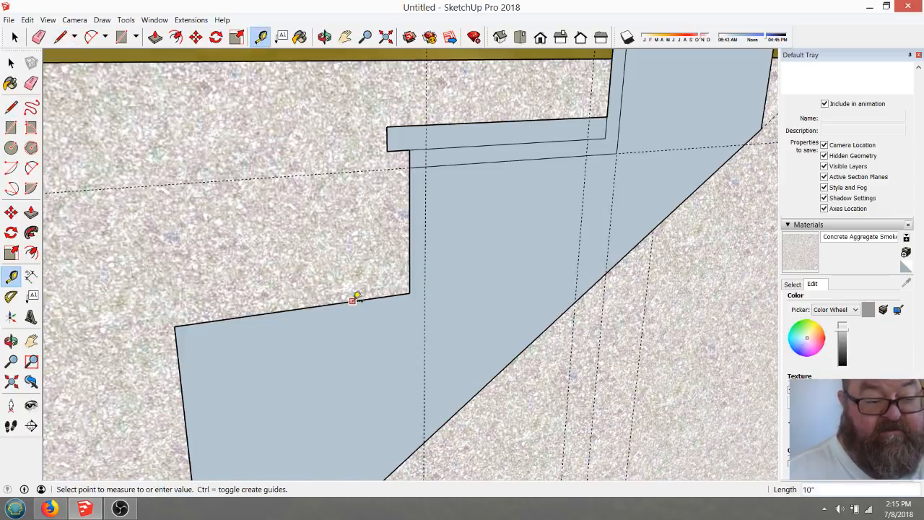
text(1)
key(Return)
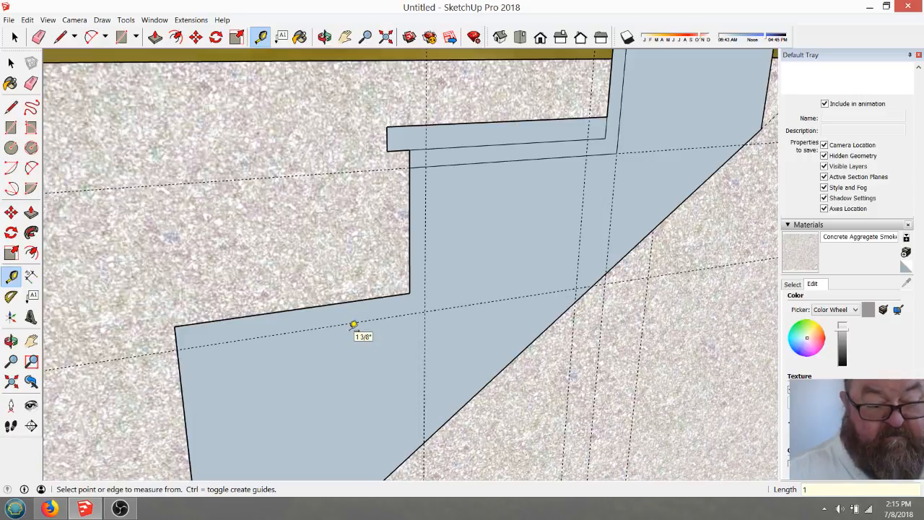
click(357, 321)
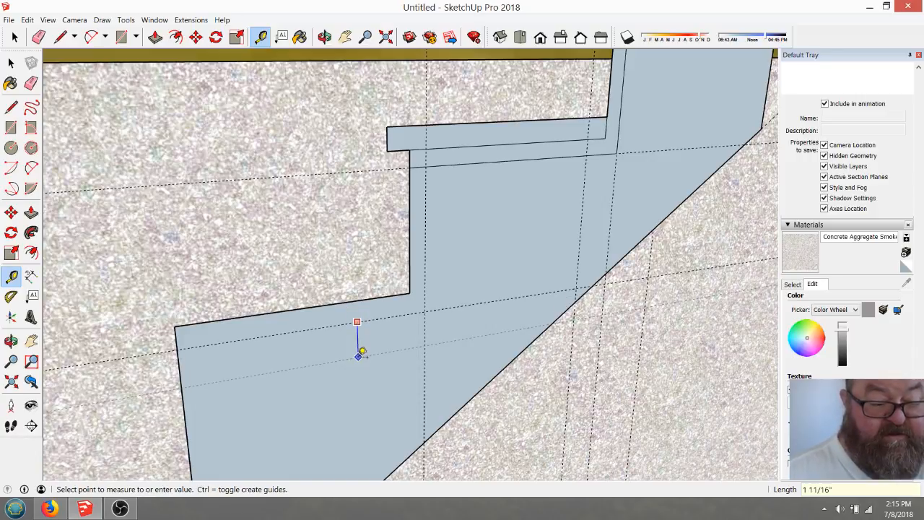
text(3/4)
key(Return)
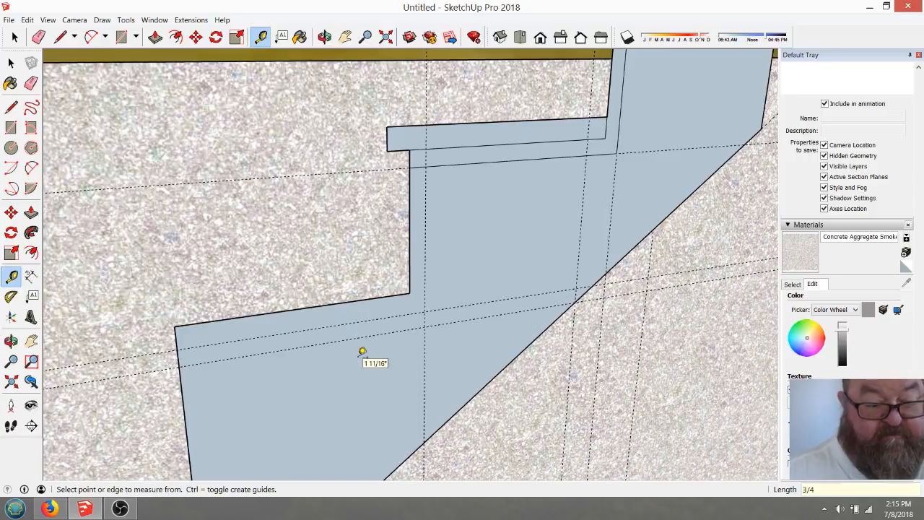
- Draw a vertical line along the riser guide from the line under the second tread to the lower guide of the third step
click(61, 37)
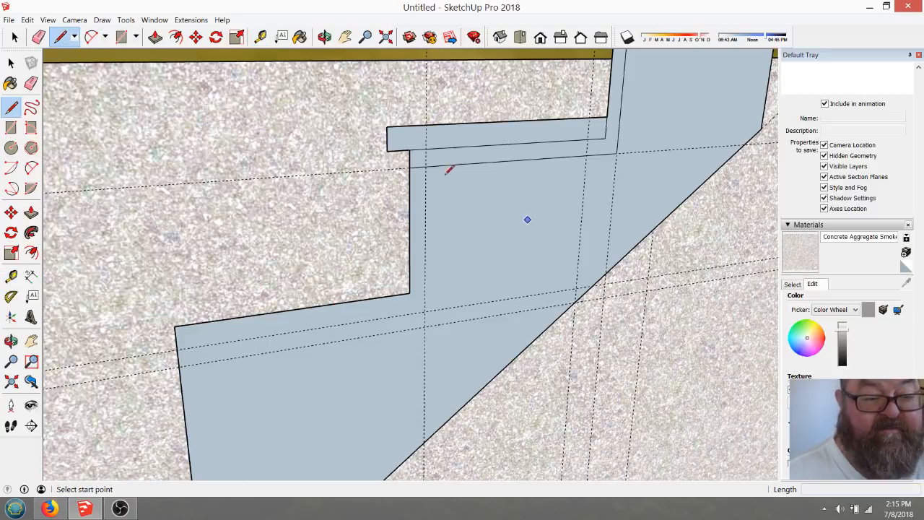
click(425, 167)
click(425, 326)
scroll(394, 216, down, 2)
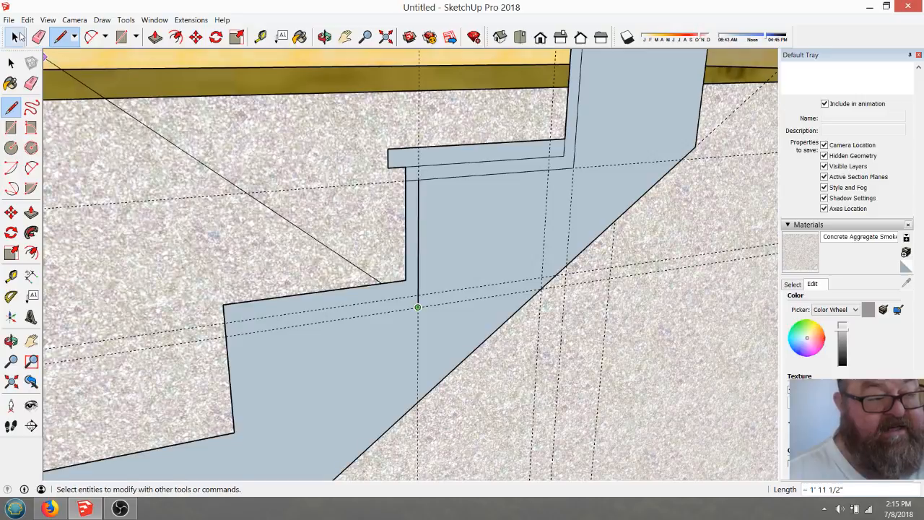
- Copy the second step's inner tread and riser lines end to end down the stairs as a linear array with *16
click(17, 37)
click(419, 208)
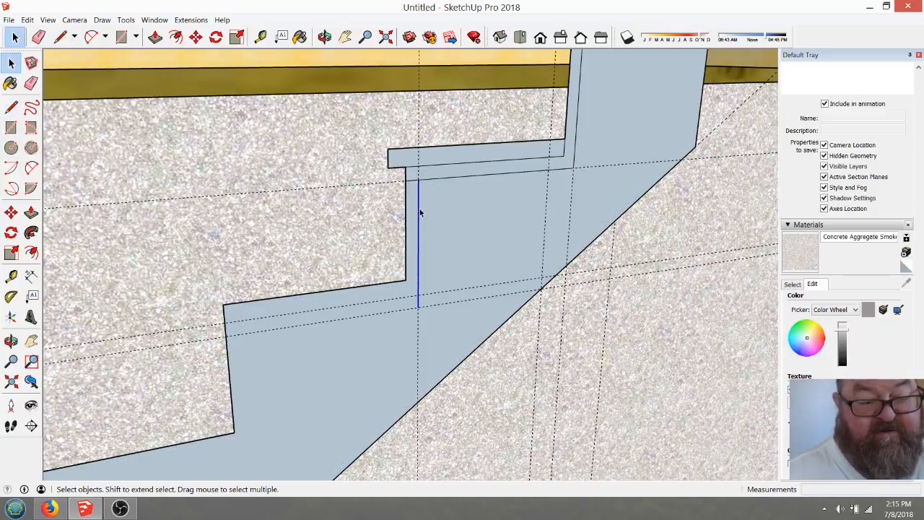
shift+click(454, 175)
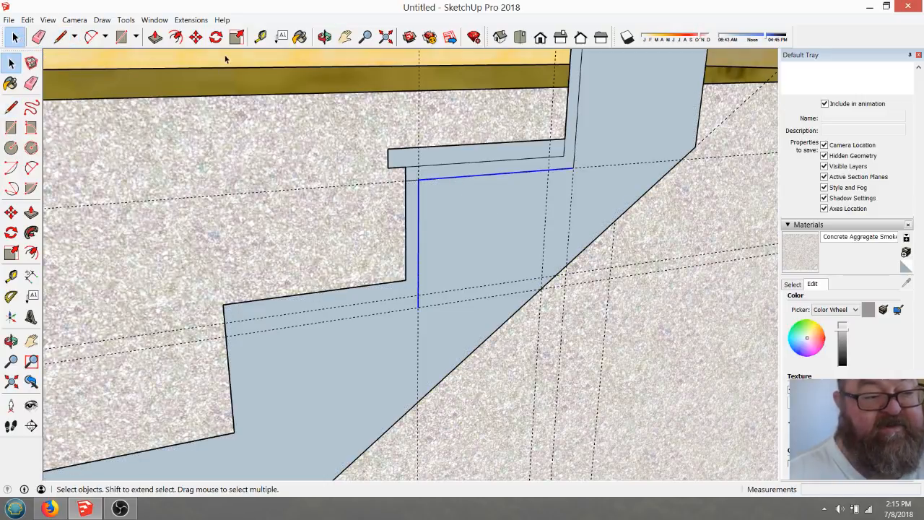
click(195, 37)
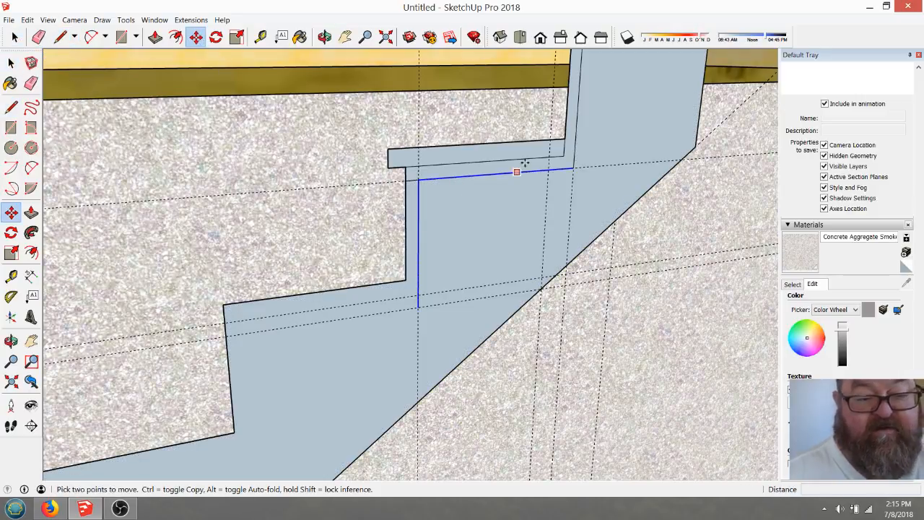
key(ctrl)
click(574, 167)
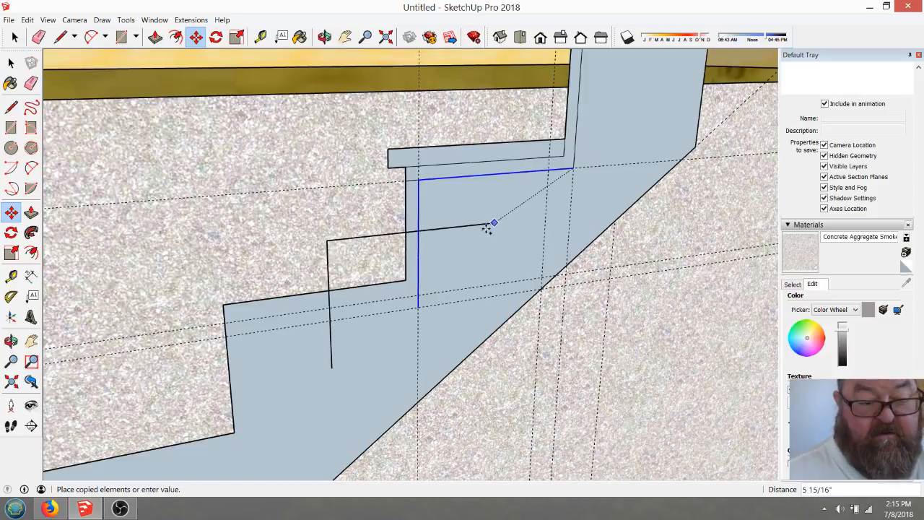
click(418, 307)
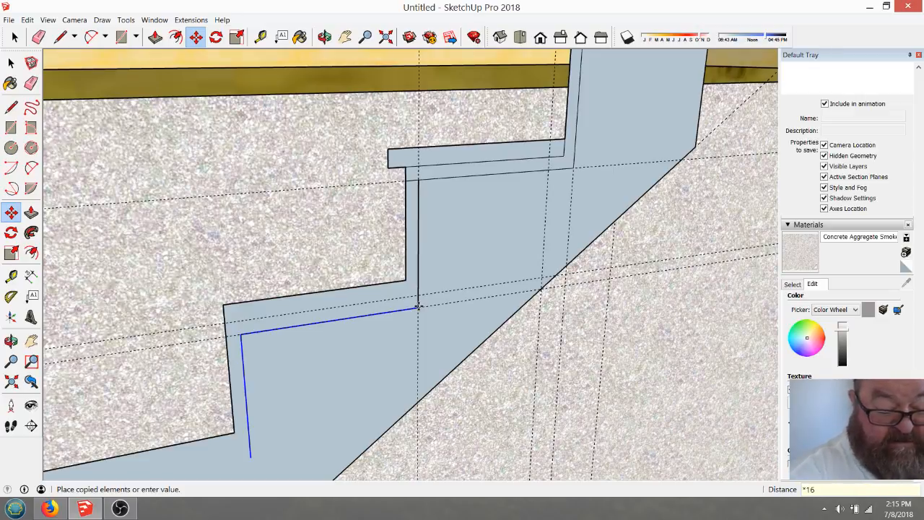
text(*16)
key(Return)
- Extrude the stringer face beneath the stepped inner lines outward from the wall by 1 1/2"
scroll(518, 169, down, 6)
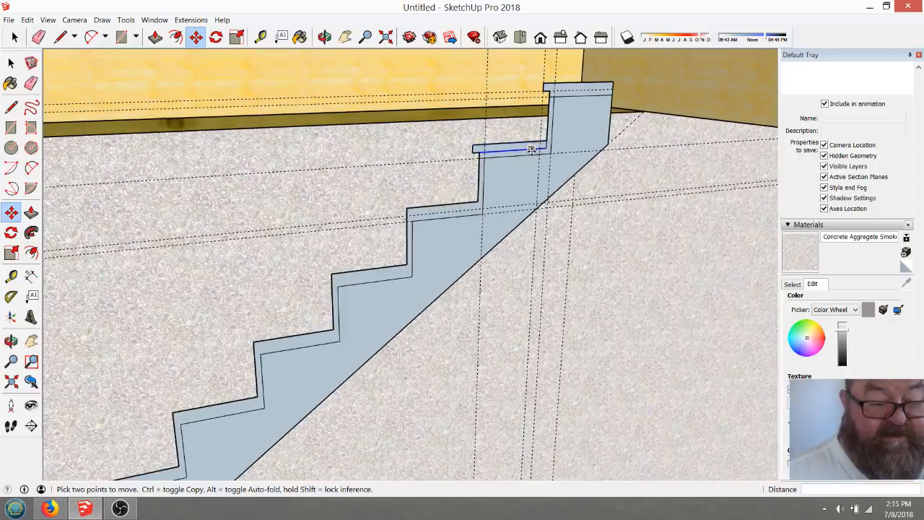
scroll(517, 171, down, 2)
scroll(223, 464, up, 2)
scroll(353, 330, down, 4)
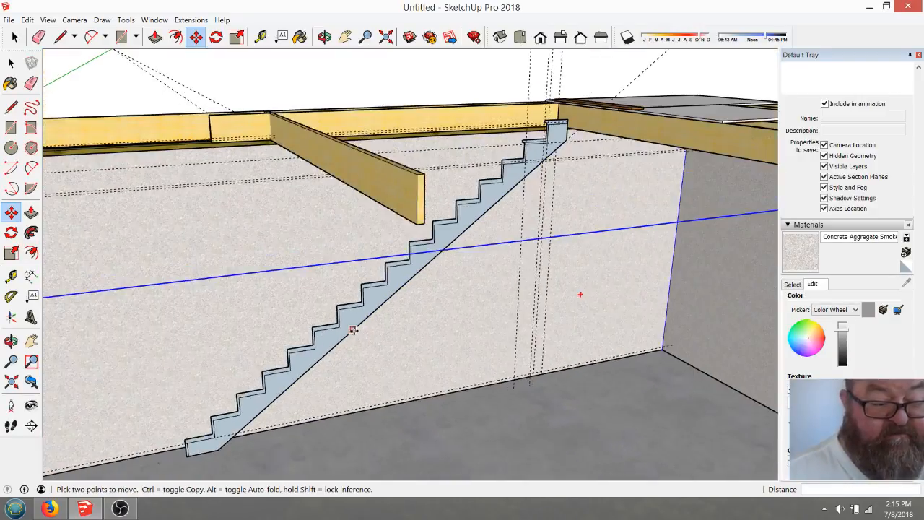
scroll(253, 426, up, 8)
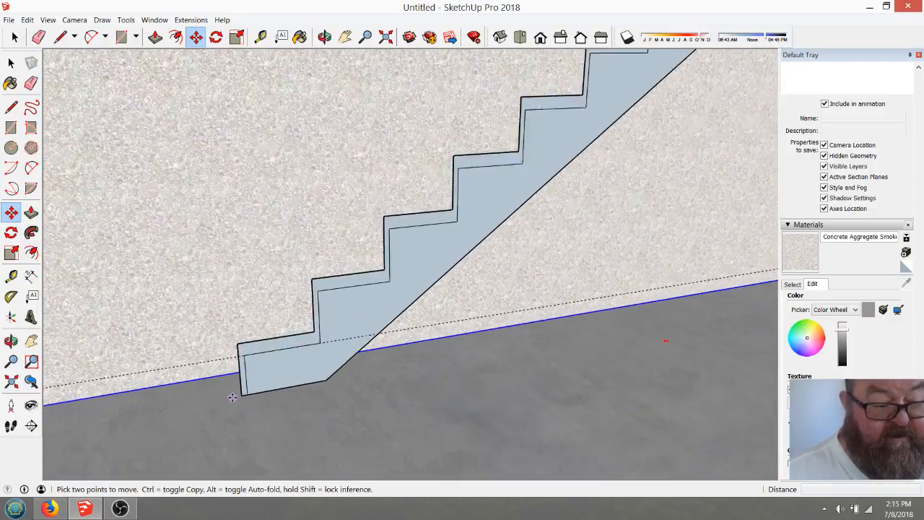
click(155, 37)
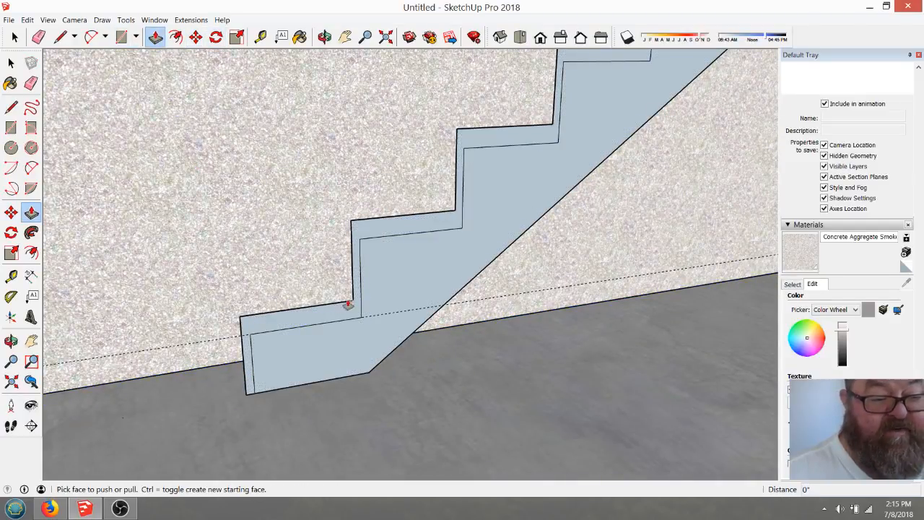
drag(385, 275, 390, 284)
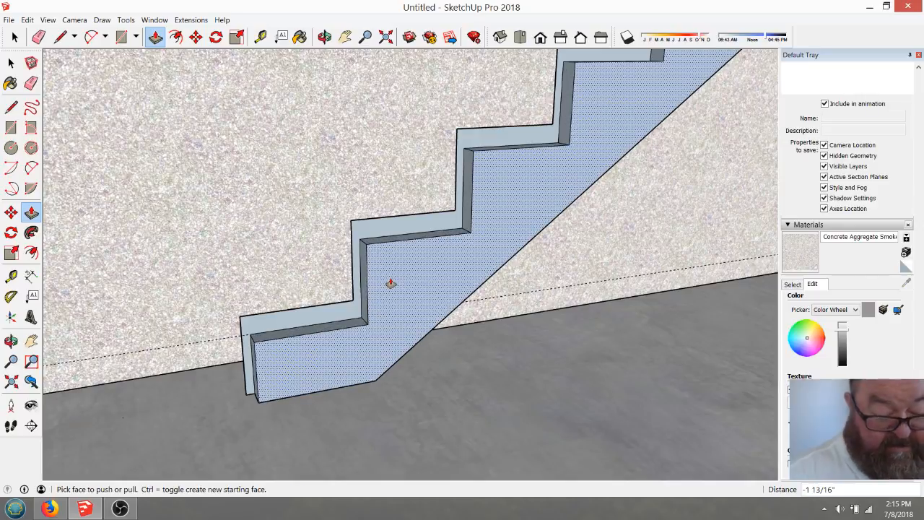
click(389, 283)
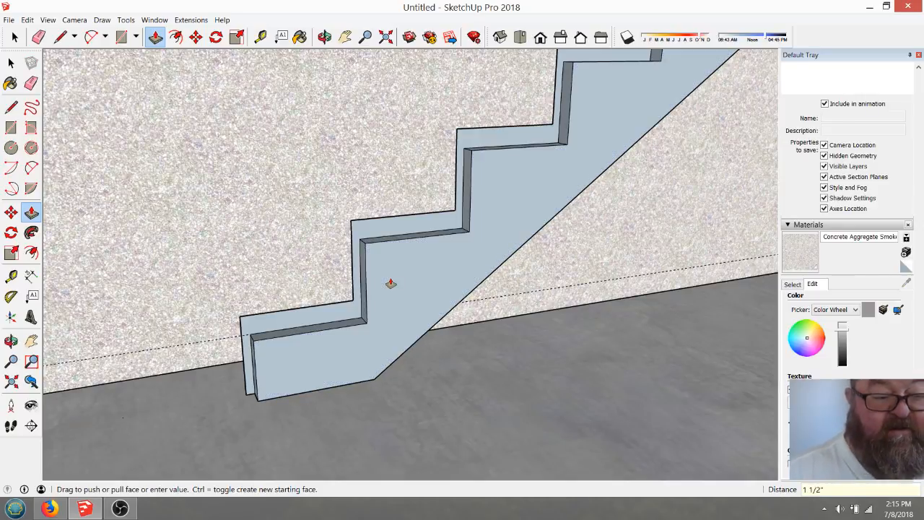
click(390, 283)
scroll(390, 311, down, 10)
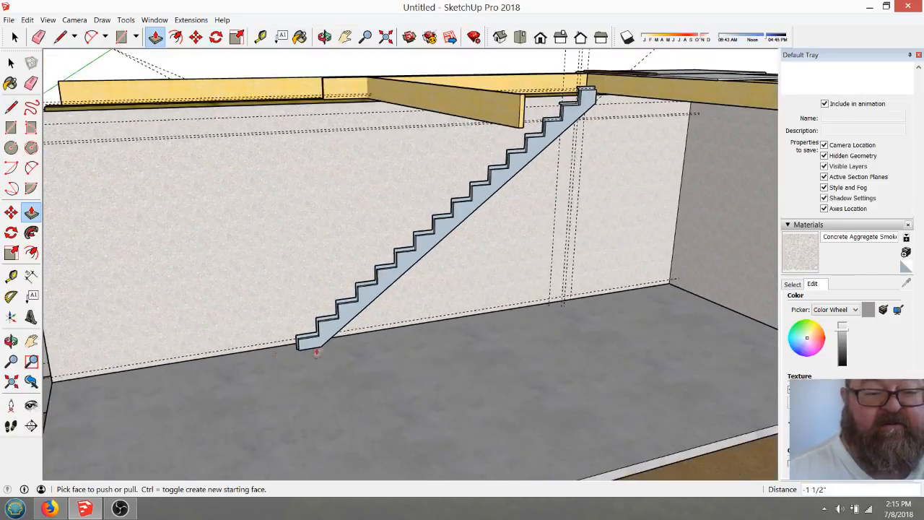
- Draw a line from the top step's inner riser corner up to the tread guide and along it to the profile's far edge
scroll(580, 100, up, 8)
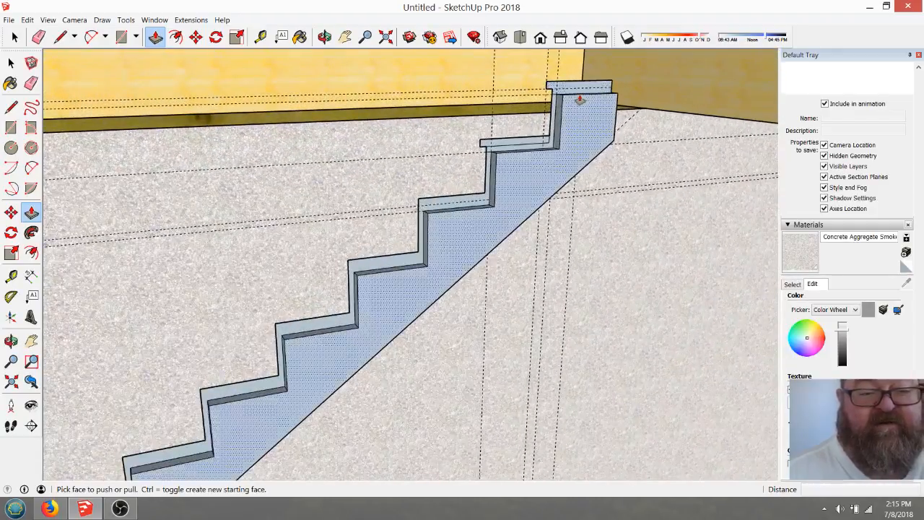
scroll(573, 102, up, 5)
scroll(553, 274, down, 2)
scroll(563, 183, up, 3)
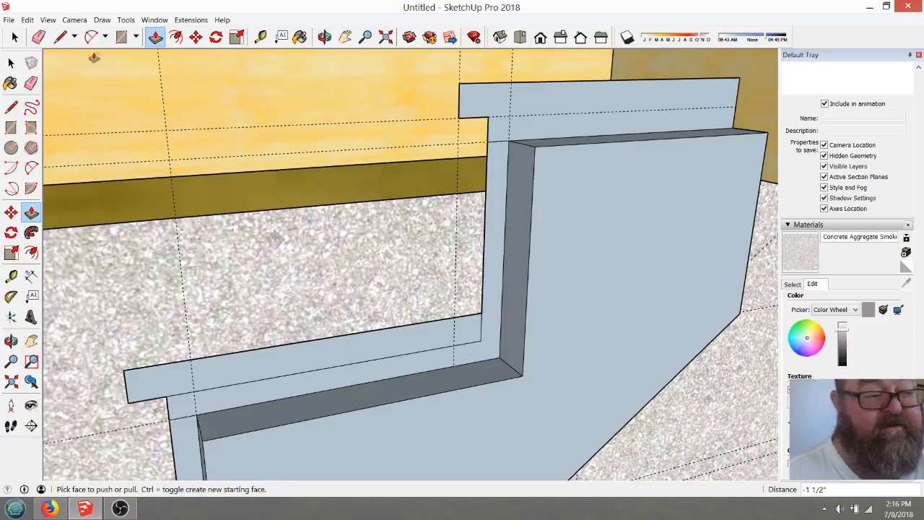
click(74, 37)
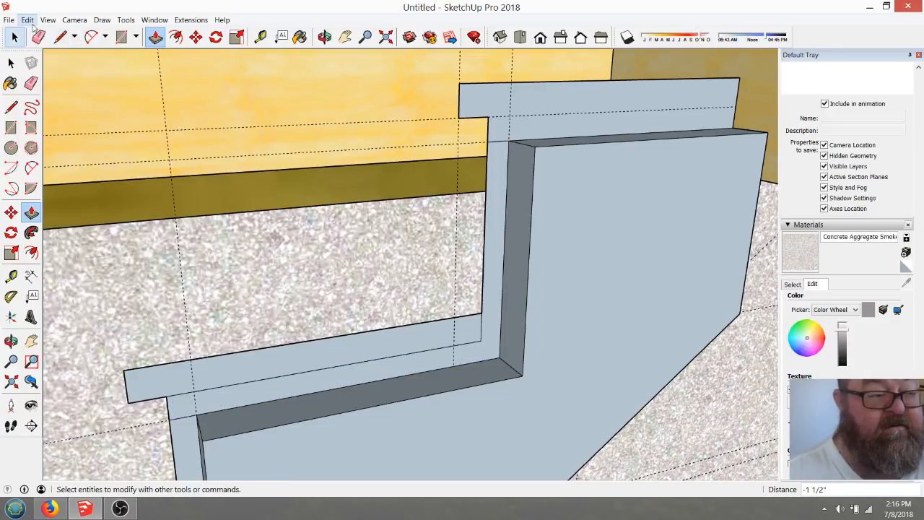
click(60, 36)
click(509, 140)
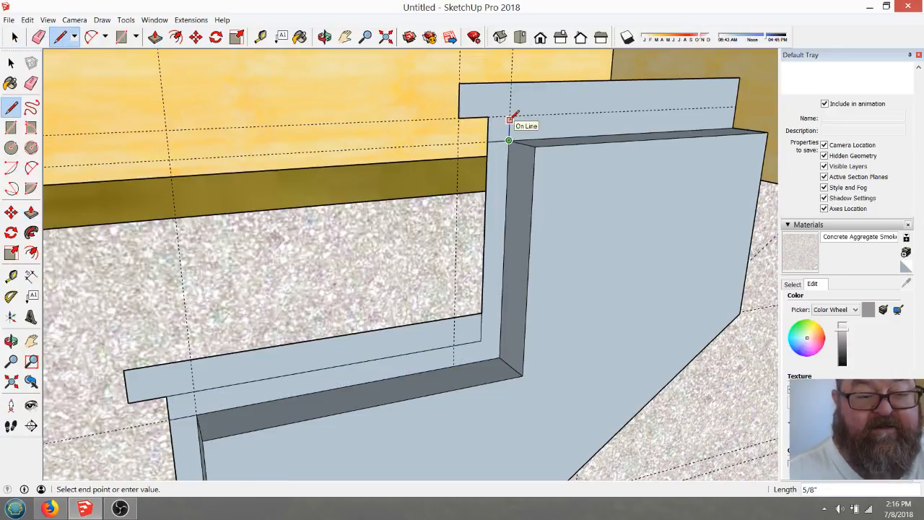
click(510, 115)
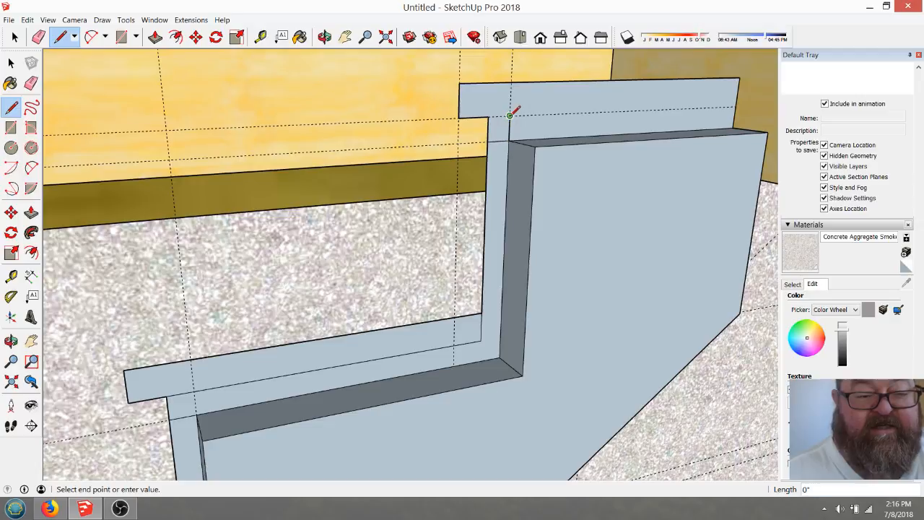
click(736, 106)
scroll(351, 150, down, 1)
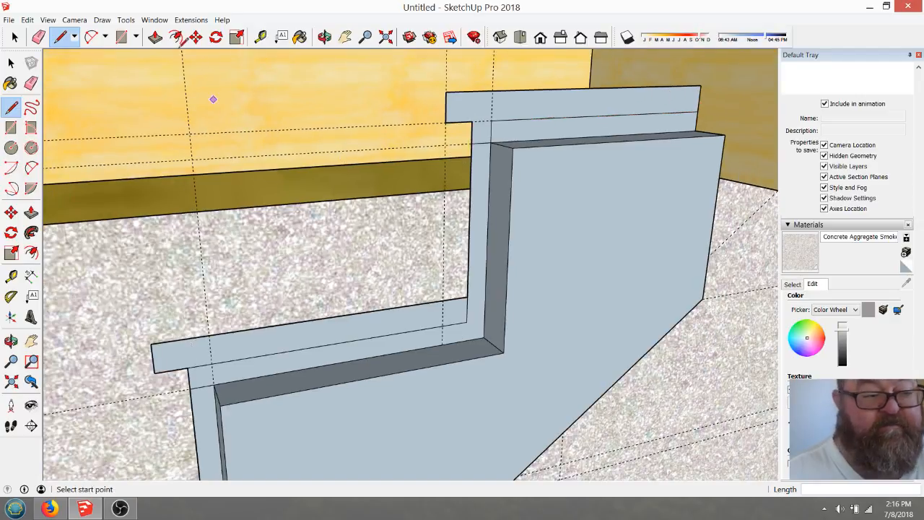
- Extrude the narrow strip above the top of the stringer outward until it is flush with the stringer's front face
click(155, 37)
click(541, 137)
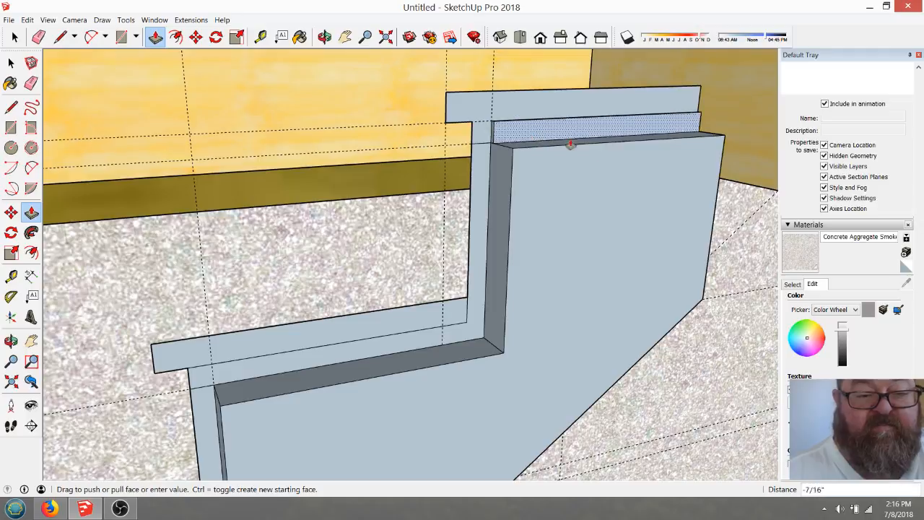
click(642, 165)
- Try to extrude the strip above the stringer 3' outward from the wall, and undo the extrusion
click(601, 143)
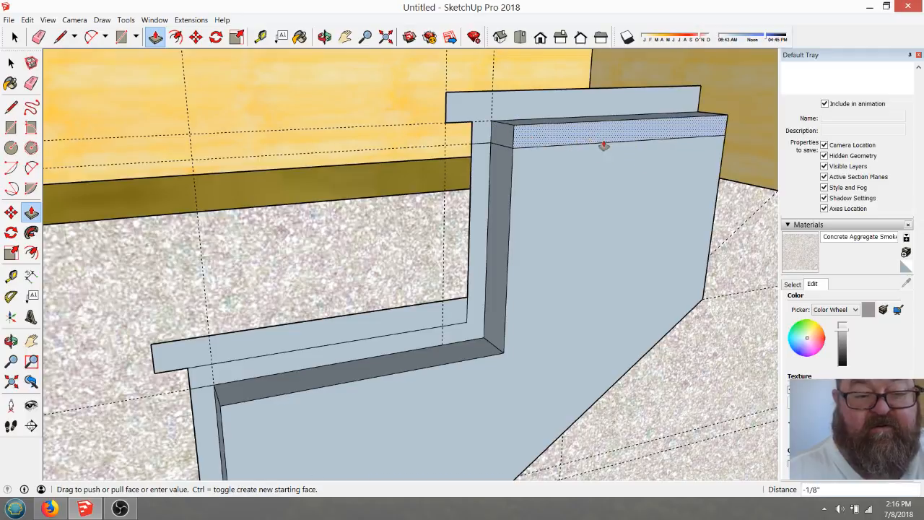
click(687, 182)
click(687, 181)
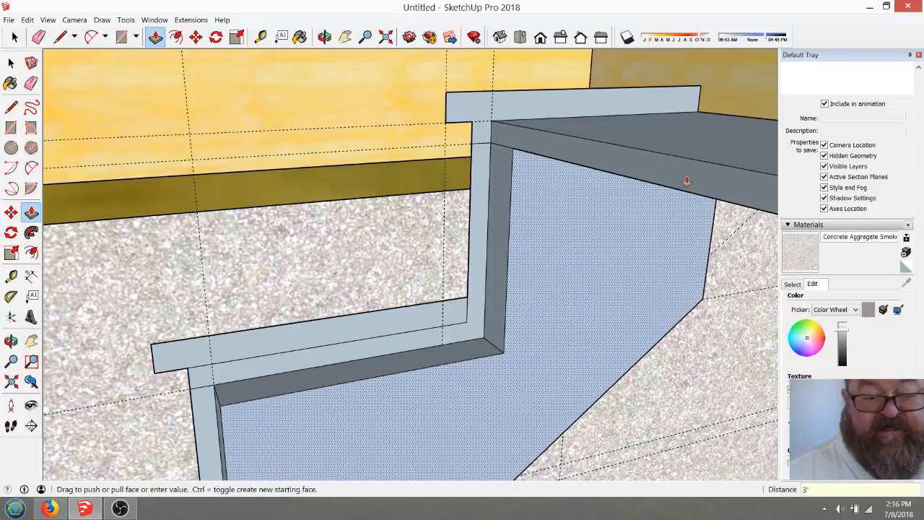
click(325, 37)
drag(296, 123, 268, 261)
drag(414, 265, 473, 241)
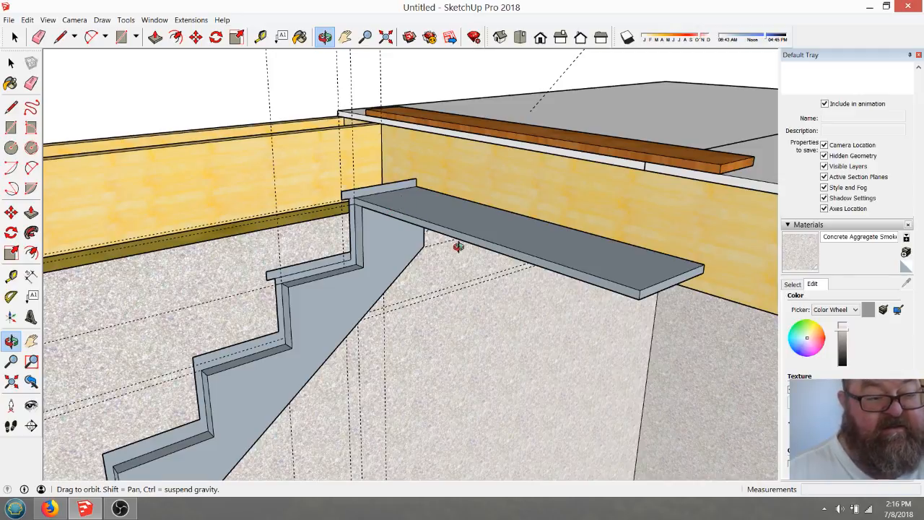
scroll(457, 246, up, 3)
key(space)
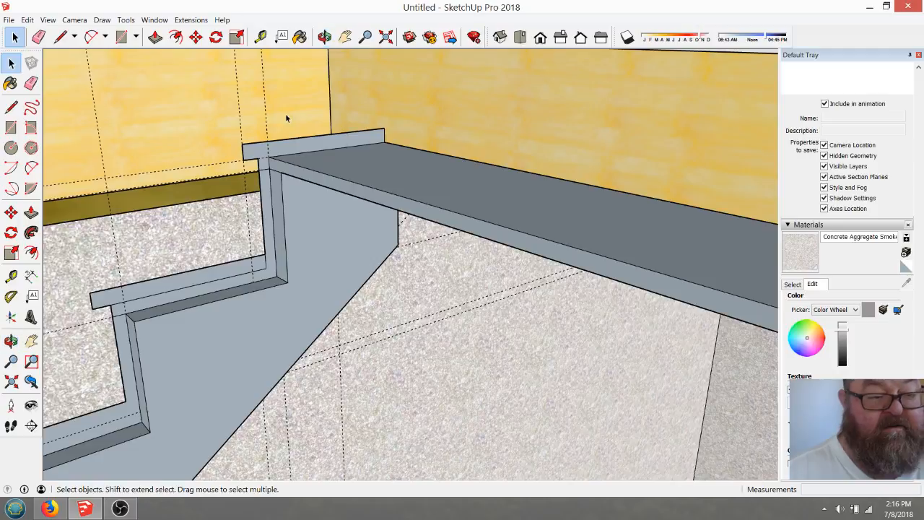
scroll(285, 114, down, 2)
click(628, 223)
scroll(405, 182, up, 2)
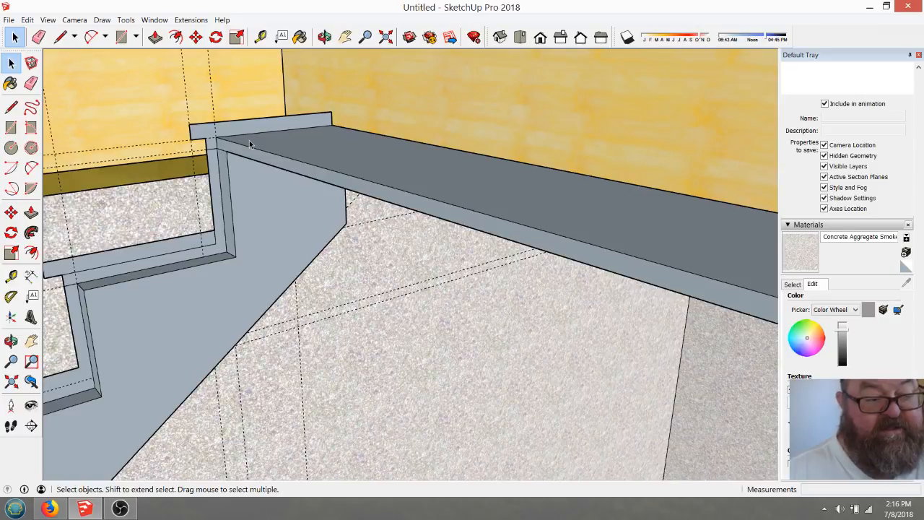
key(ctrl+z)
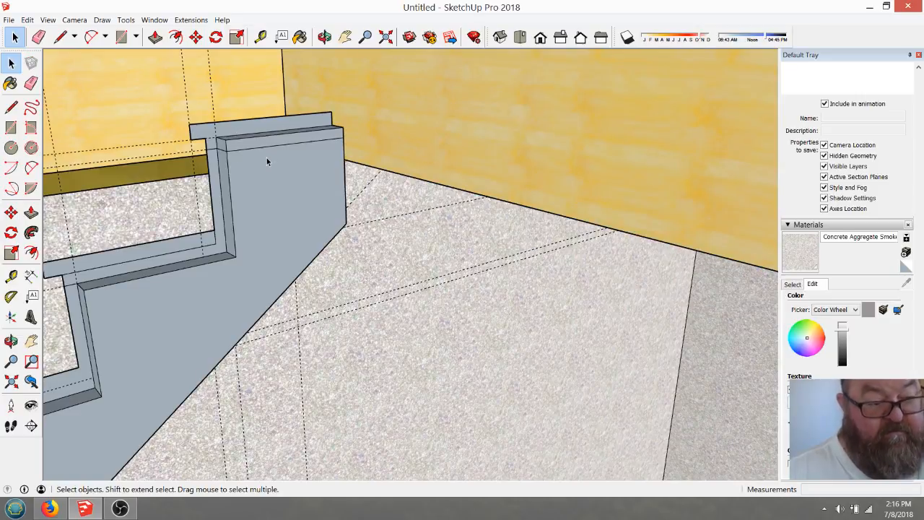
- Select the whole box-shaped strip on top of the stringer and make it a group
scroll(228, 143, up, 3)
scroll(228, 142, up, 2)
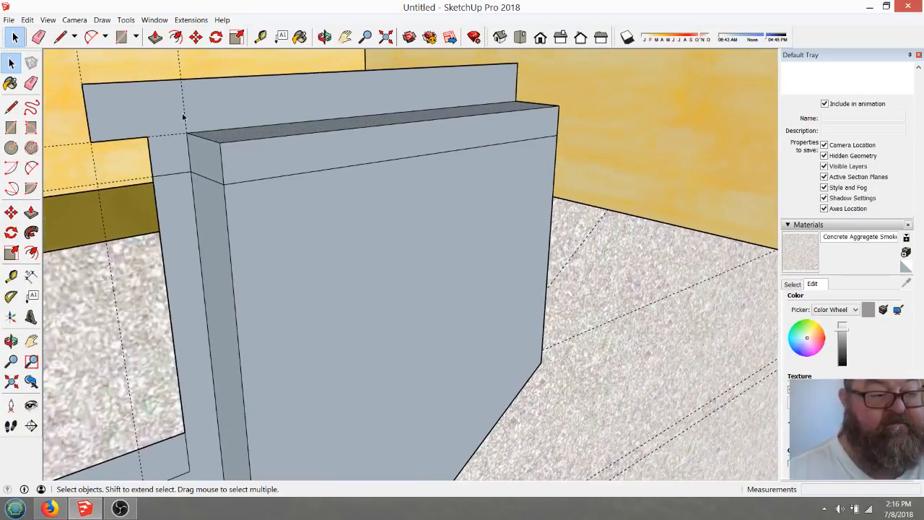
drag(179, 94, 597, 202)
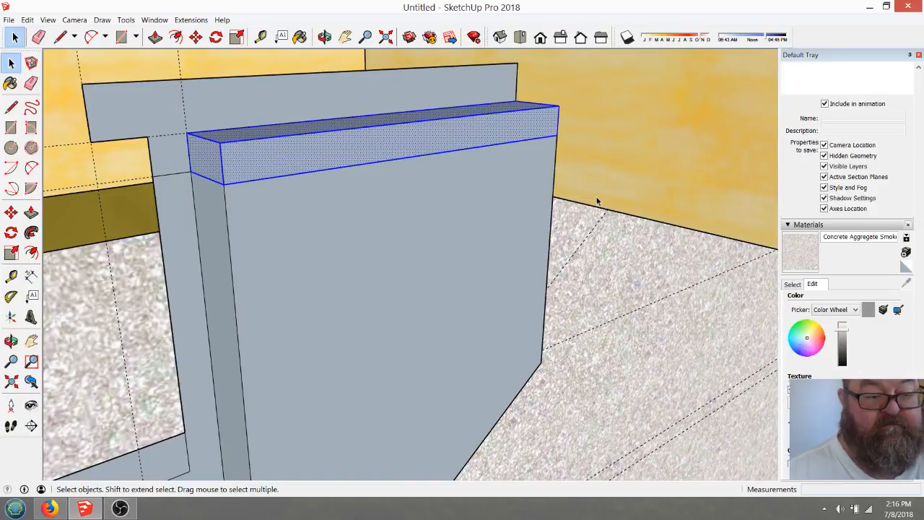
right_click(239, 149)
click(247, 240)
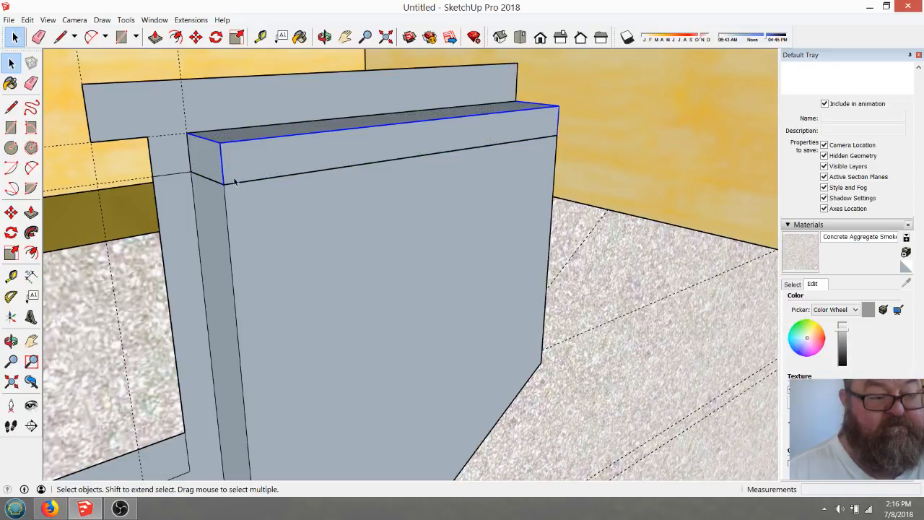
- Try to extrude the front face inside the strip group by 3', and undo the extrusion
double_click(270, 153)
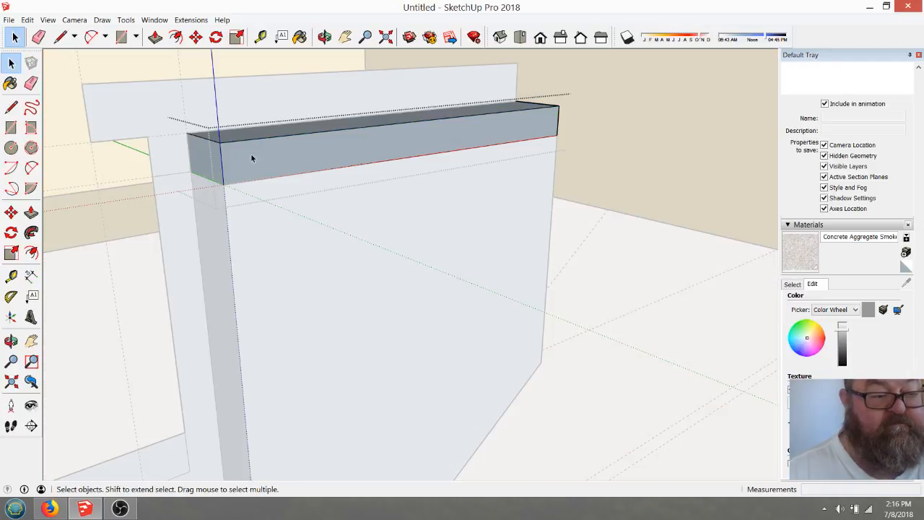
click(155, 36)
drag(248, 154, 327, 195)
text(3')
key(Return)
scroll(398, 182, down, 4)
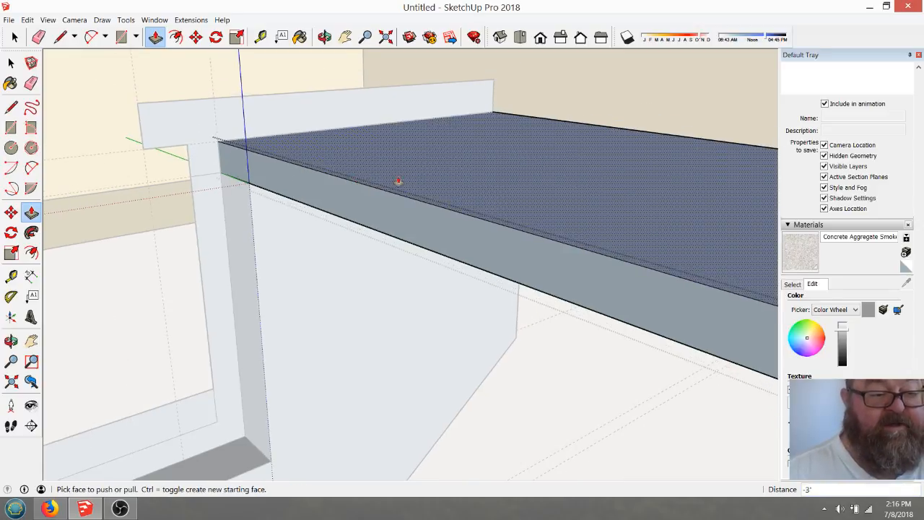
key(e)
key(space)
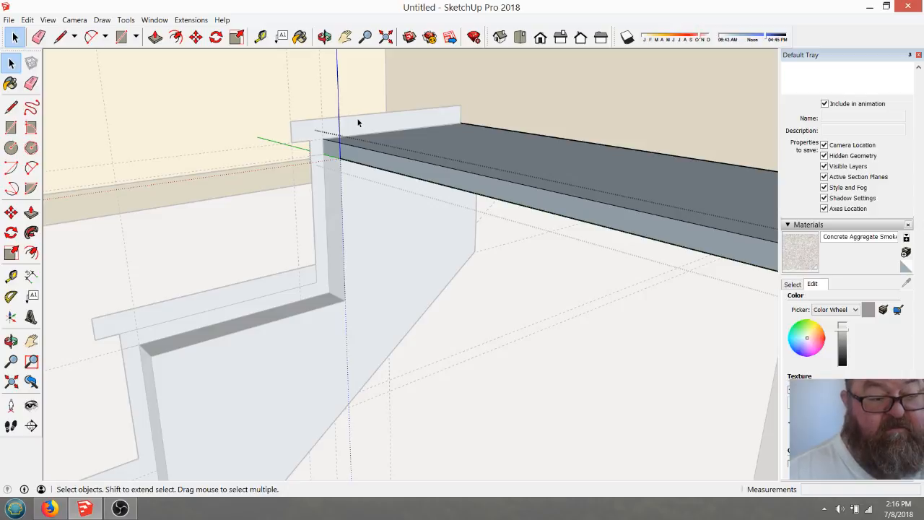
key(ctrl+z)
key(ctrl+z)
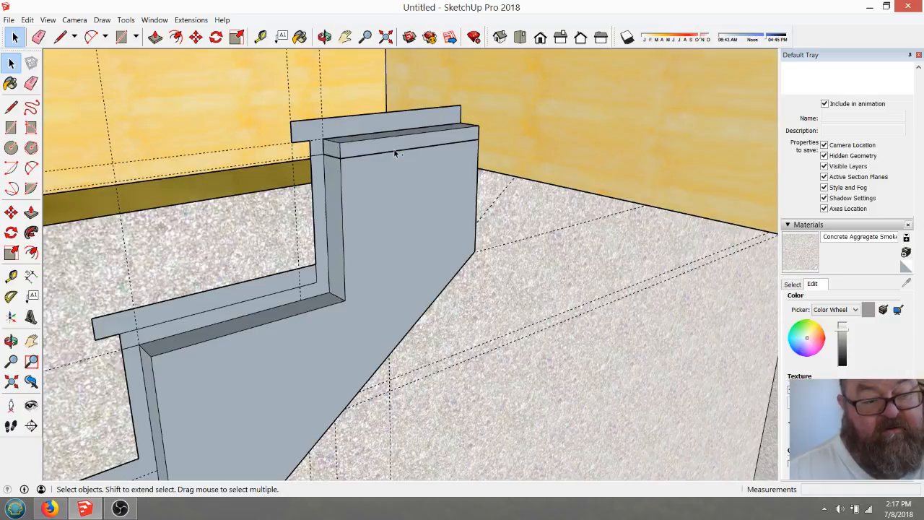
- Erase the construction guides that cross the top two steps and run along the wall behind them
scroll(395, 152, down, 5)
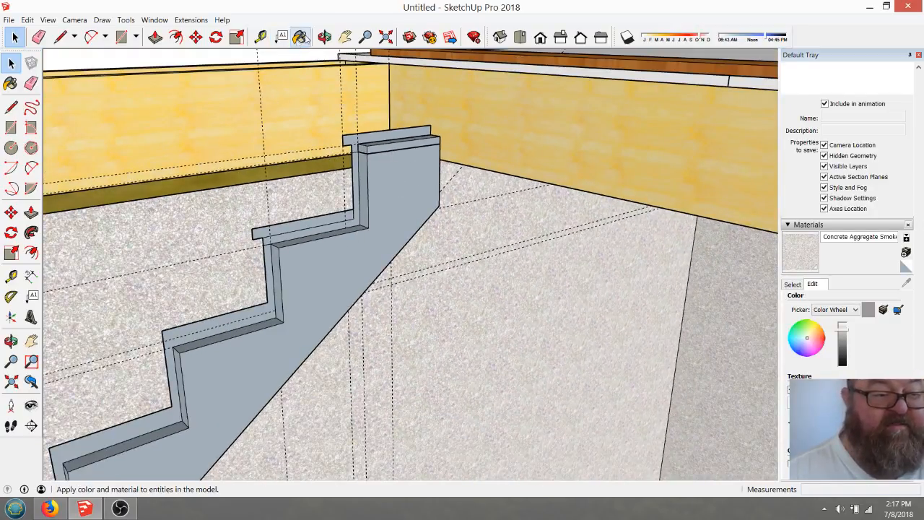
click(325, 37)
drag(426, 209, 404, 210)
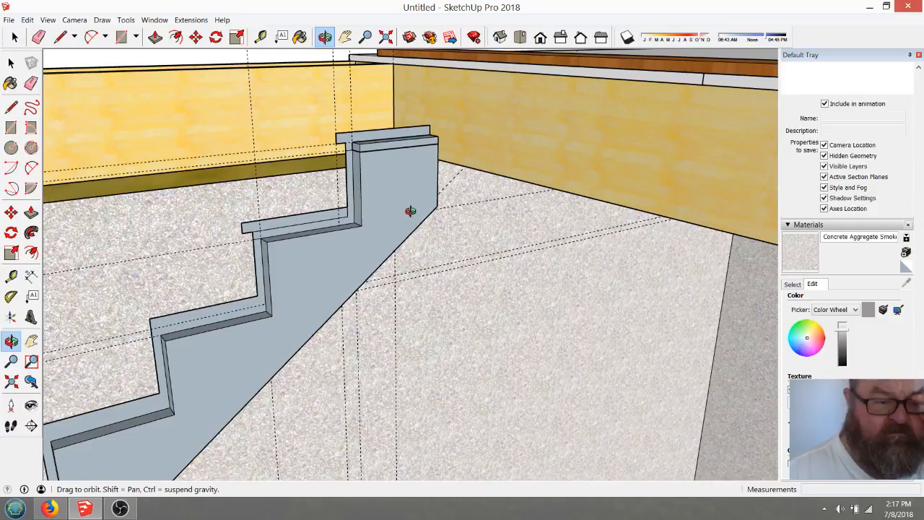
scroll(344, 180, down, 3)
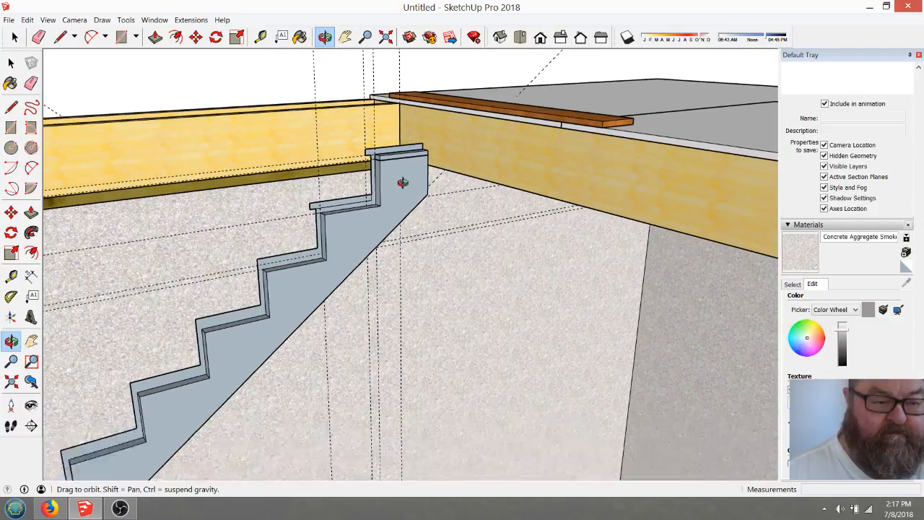
scroll(361, 206, up, 4)
scroll(376, 196, up, 3)
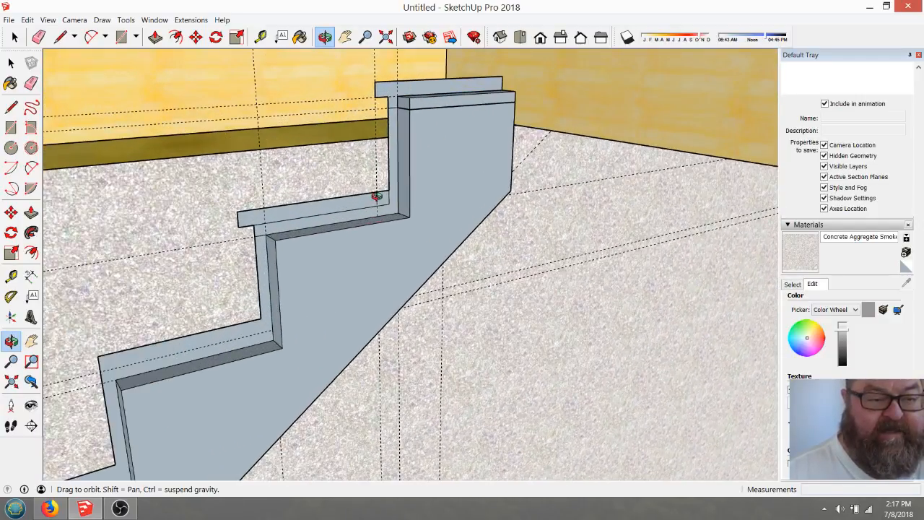
key(e)
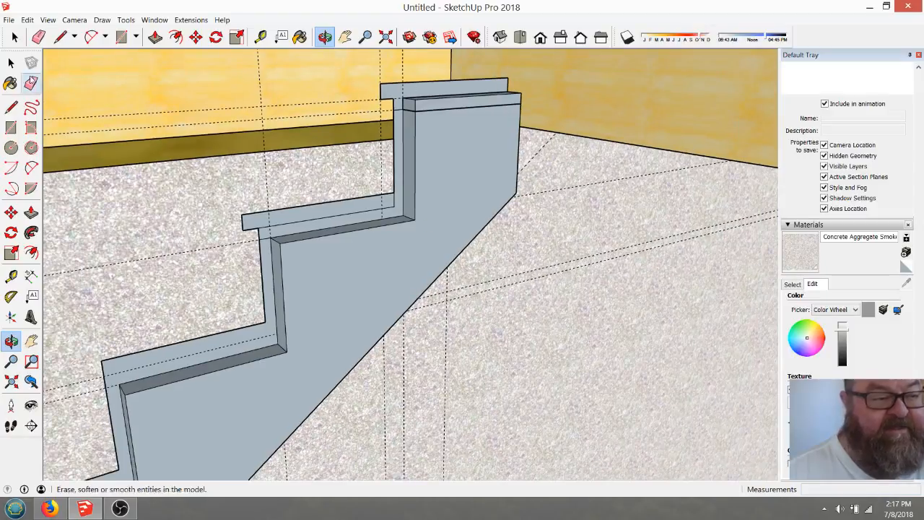
click(14, 37)
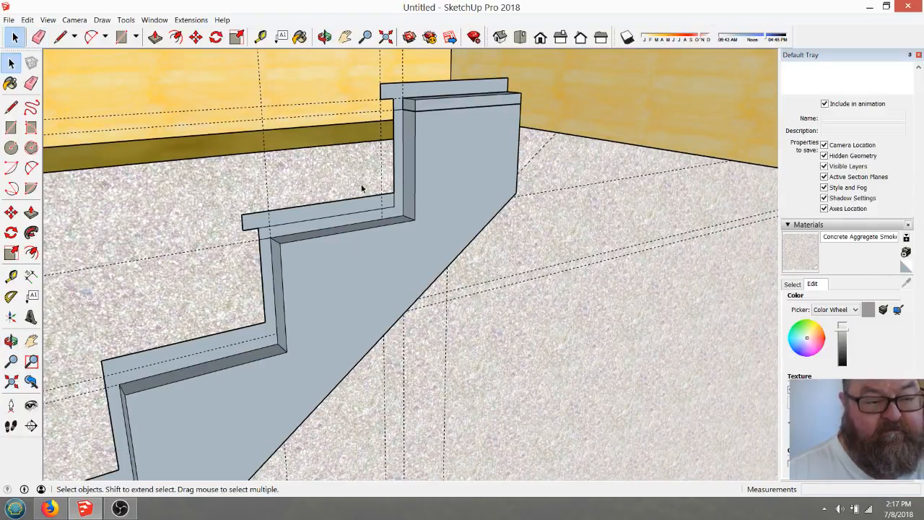
key(e)
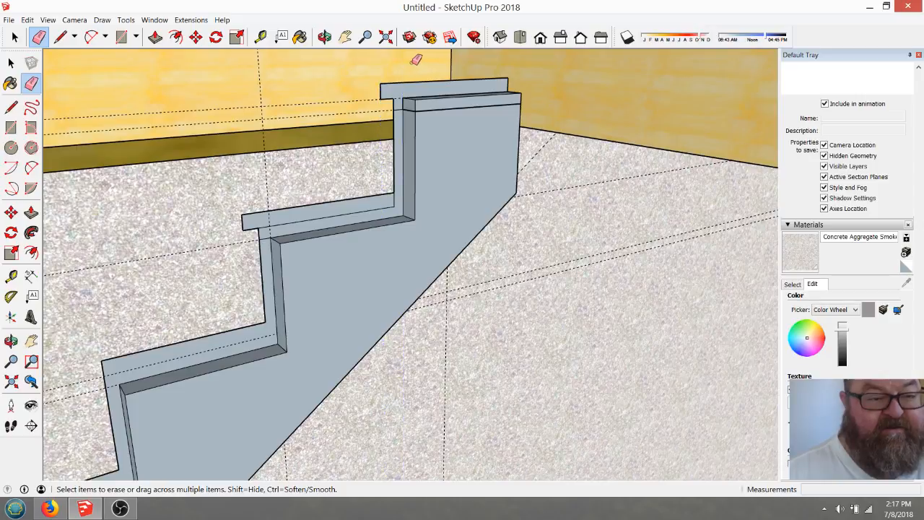
drag(270, 89, 297, 102)
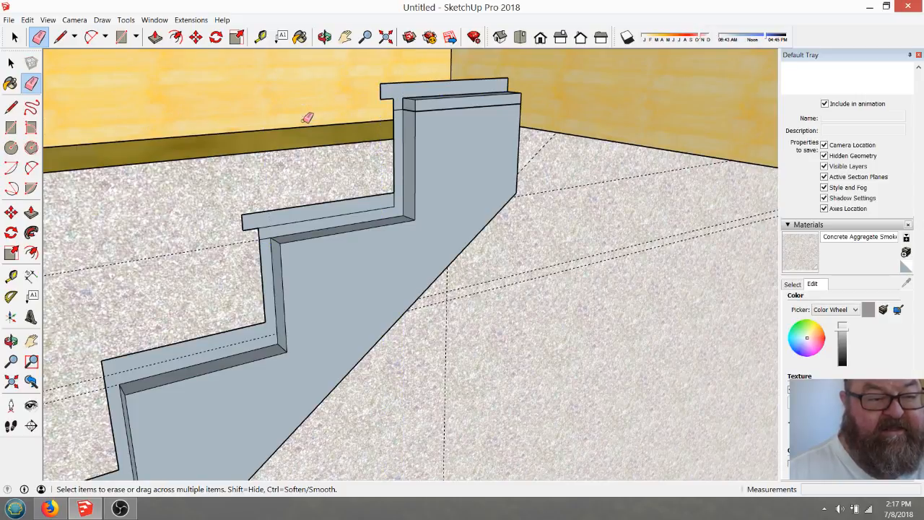
drag(207, 237, 215, 255)
scroll(340, 249, down, 3)
scroll(355, 266, up, 3)
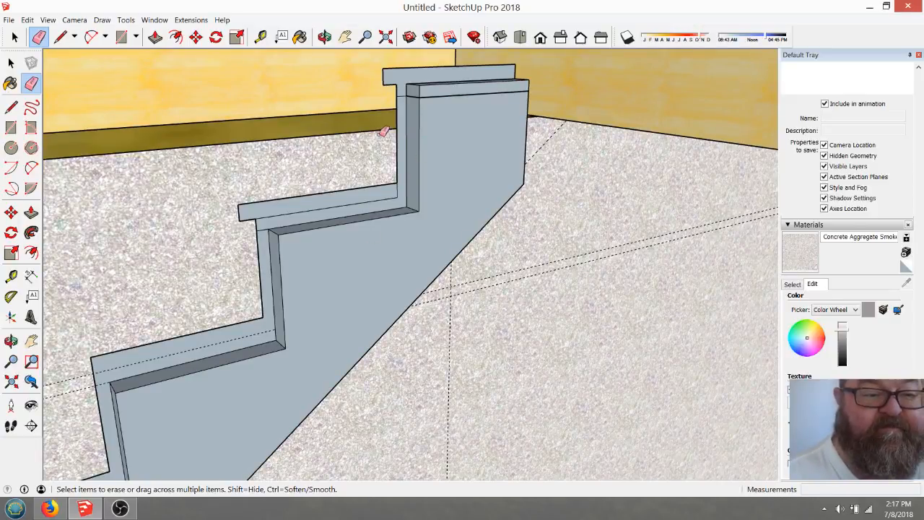
- Move the grouped strip off the top of the stringer and out into the open area of the room
key(space)
click(426, 94)
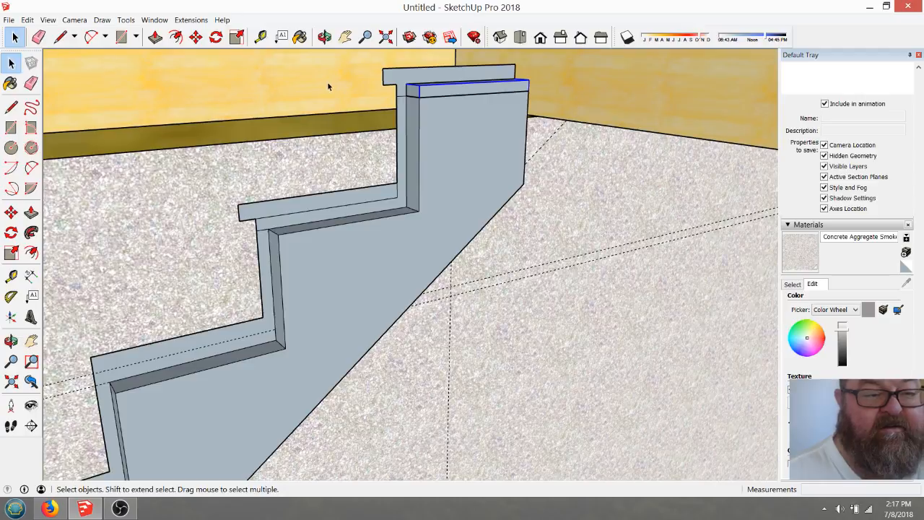
scroll(235, 121, down, 2)
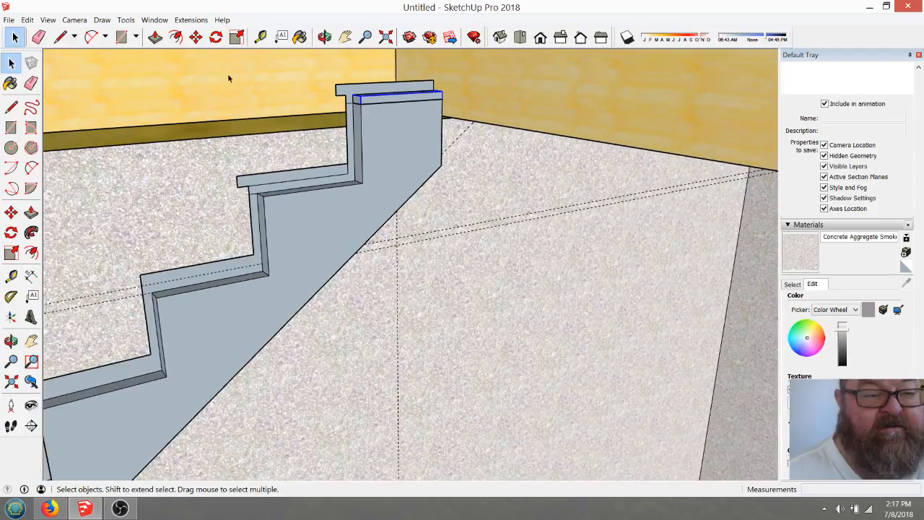
click(196, 37)
click(429, 95)
click(684, 121)
- Draw a line along the back upper edge of the stringer's top end to close its open top with a face
click(324, 37)
drag(408, 217, 384, 166)
scroll(383, 166, up, 4)
click(15, 37)
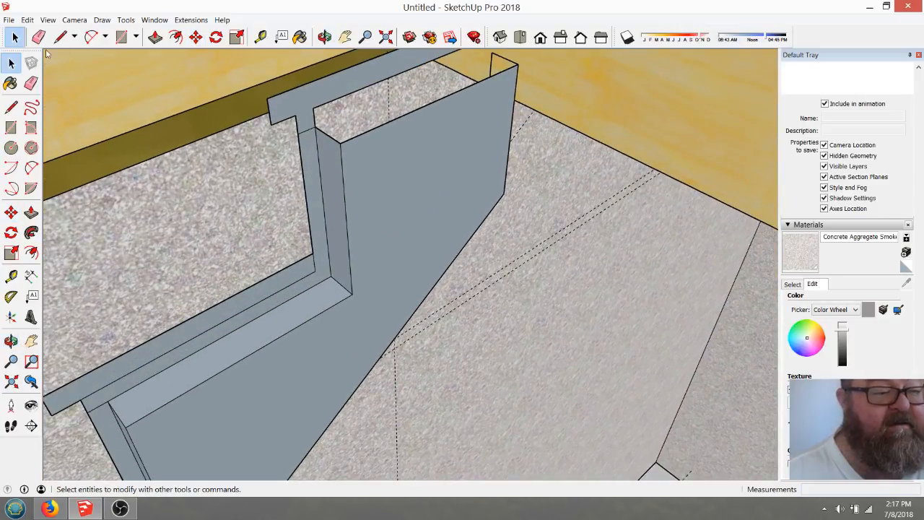
click(378, 145)
click(60, 37)
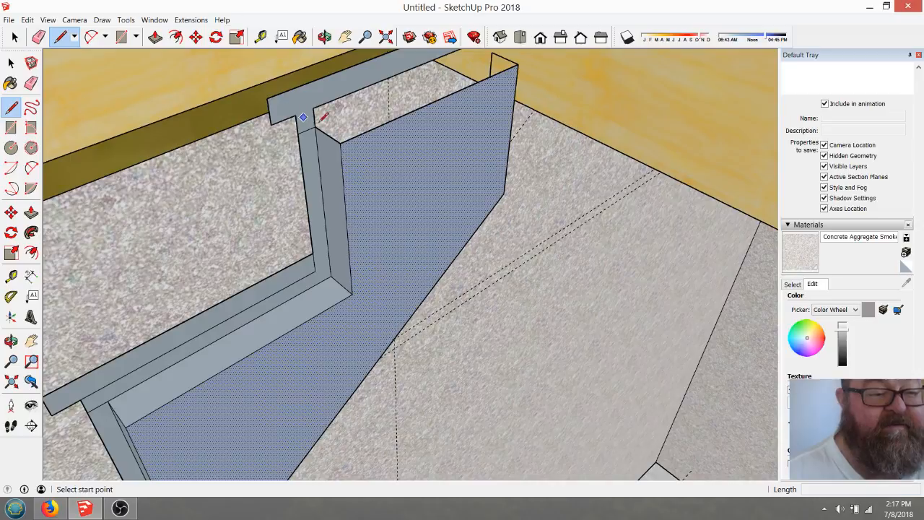
click(318, 131)
scroll(366, 162, down, 2)
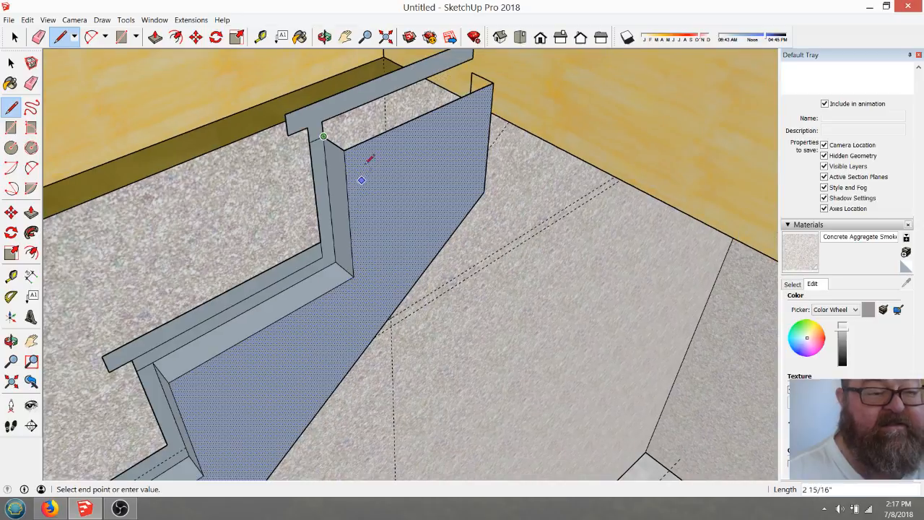
click(471, 72)
scroll(480, 109, down, 2)
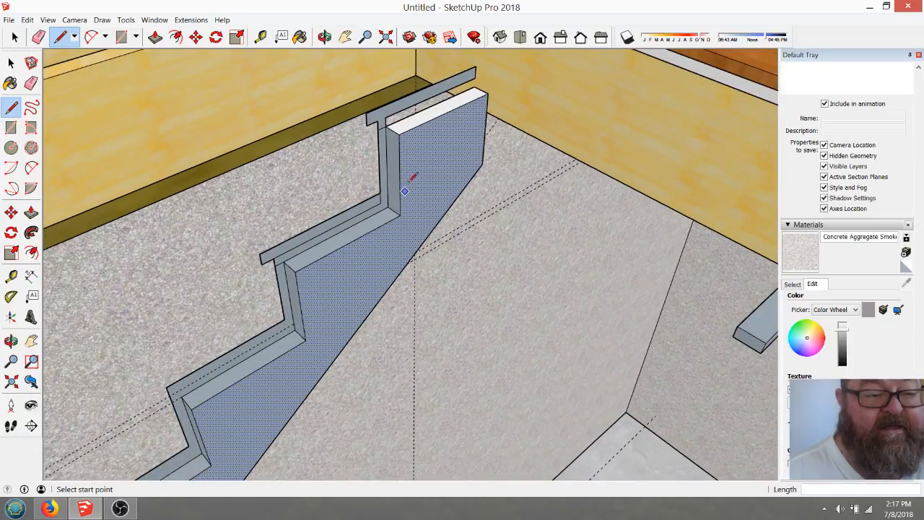
- Erase the riser and tread strip edges that border the stringer along its top two steps
click(324, 37)
drag(329, 80, 337, 94)
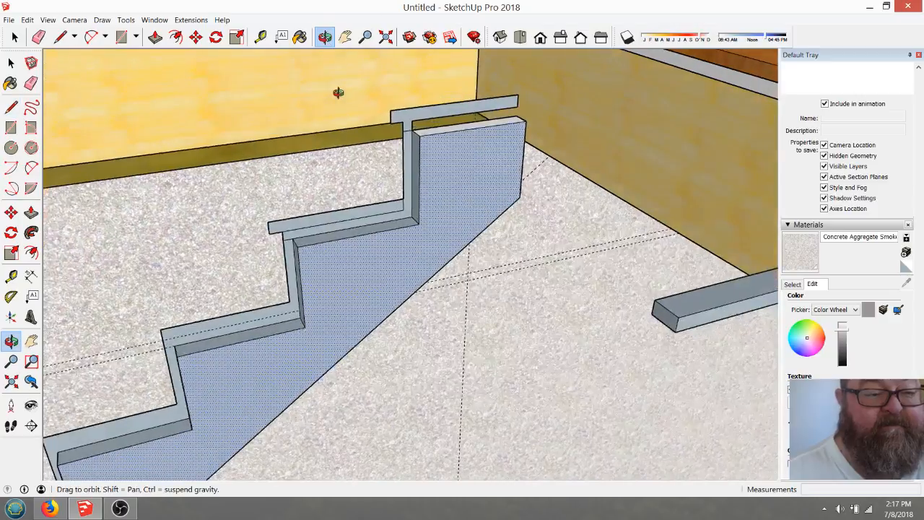
click(38, 37)
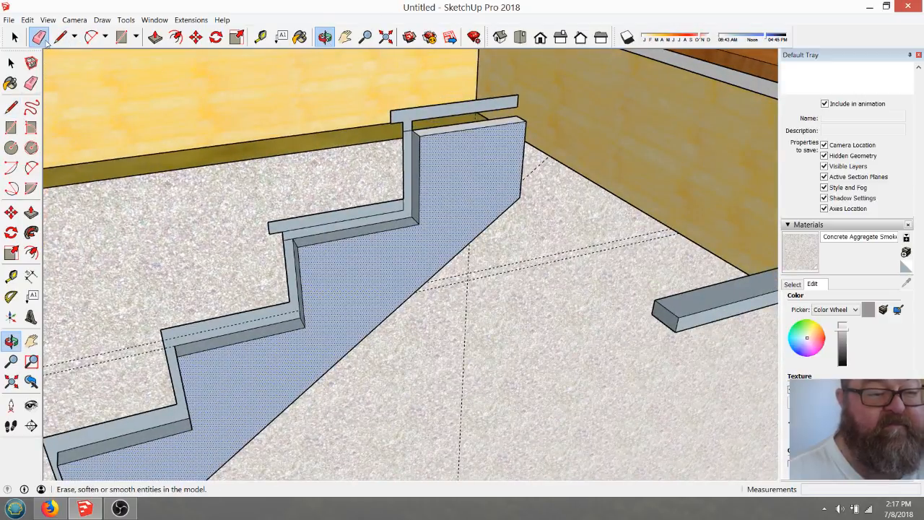
click(413, 126)
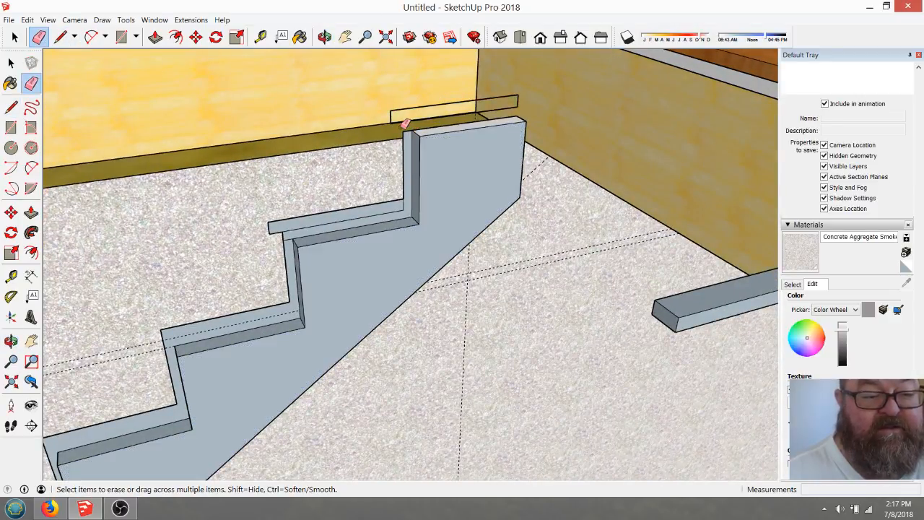
drag(410, 131, 406, 204)
mouse_move(333, 213)
mouse_down()
mouse_move(270, 229)
mouse_move(294, 242)
mouse_up()
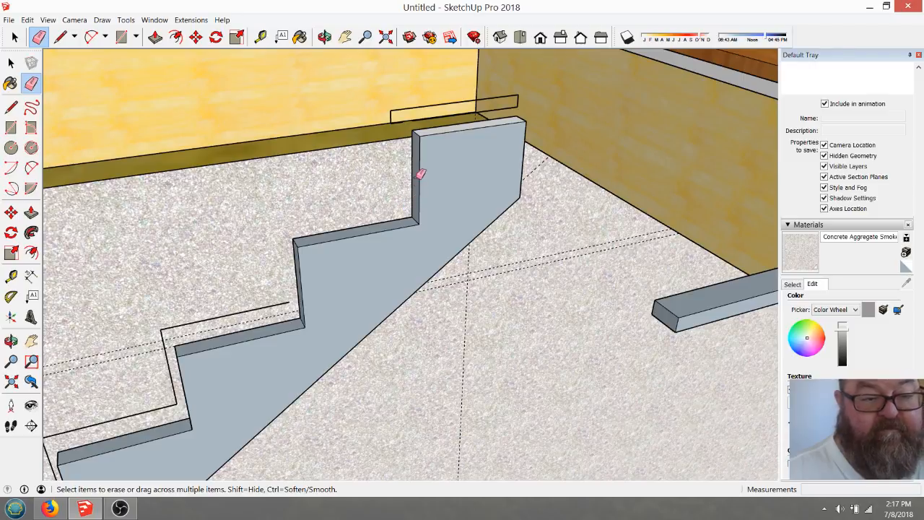
- Draw a 1" line across the gap in the lower edge of the tread outline above the stringer's top to form its face
scroll(319, 108, up, 2)
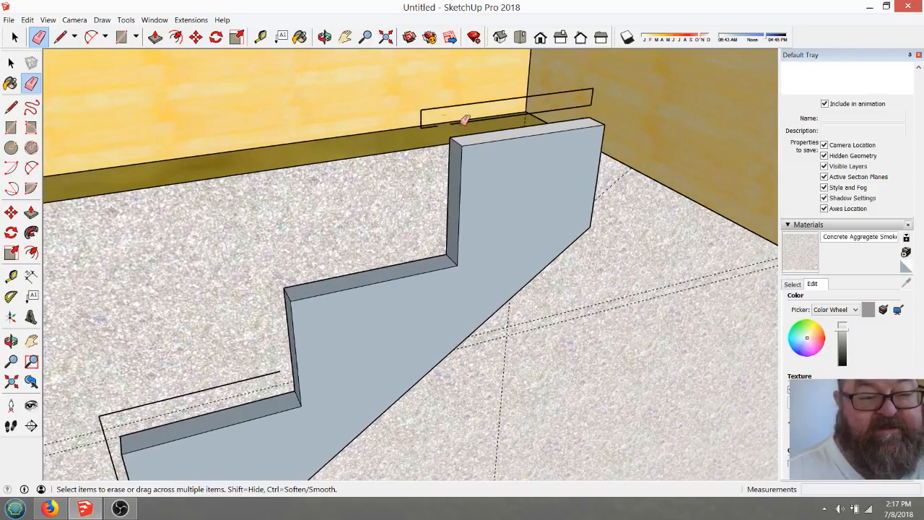
scroll(473, 120, up, 2)
click(60, 37)
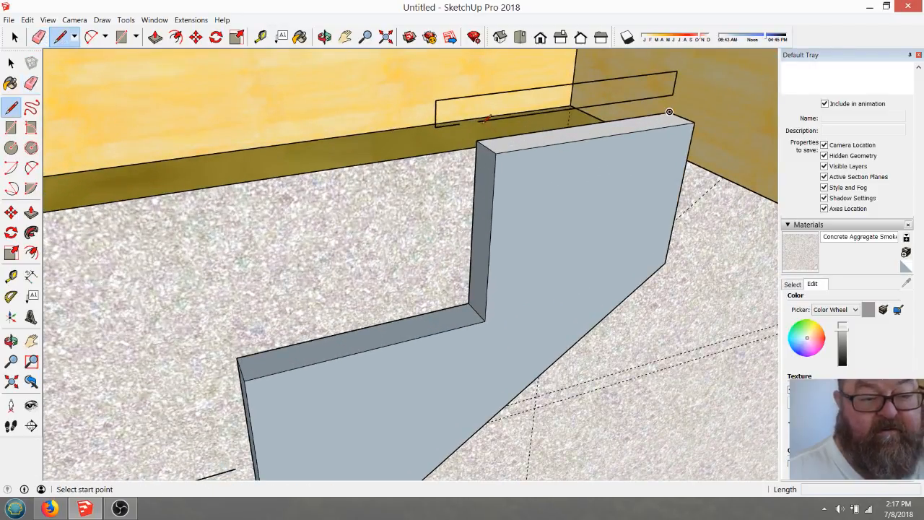
click(460, 123)
click(482, 119)
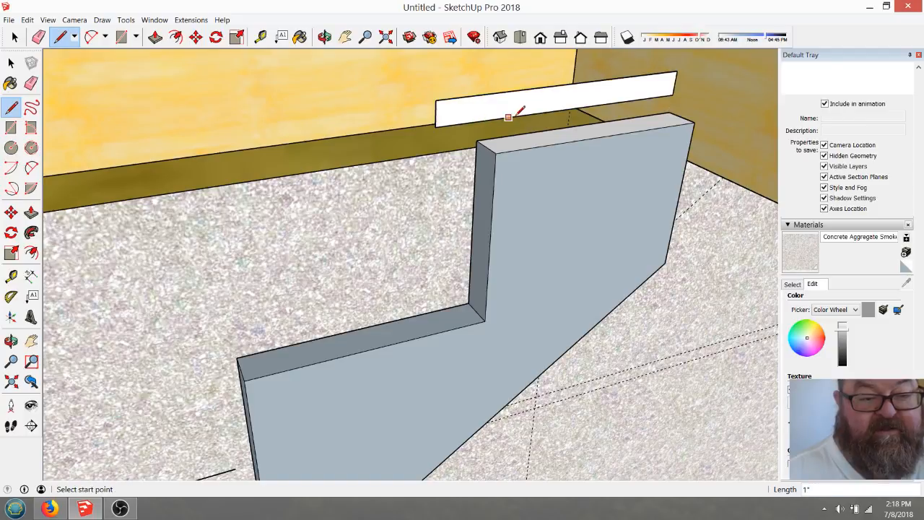
scroll(514, 115, down, 1)
- Erase the remaining riser and tread outline edges above the stringer's steps all the way down to the floor
scroll(465, 95, down, 5)
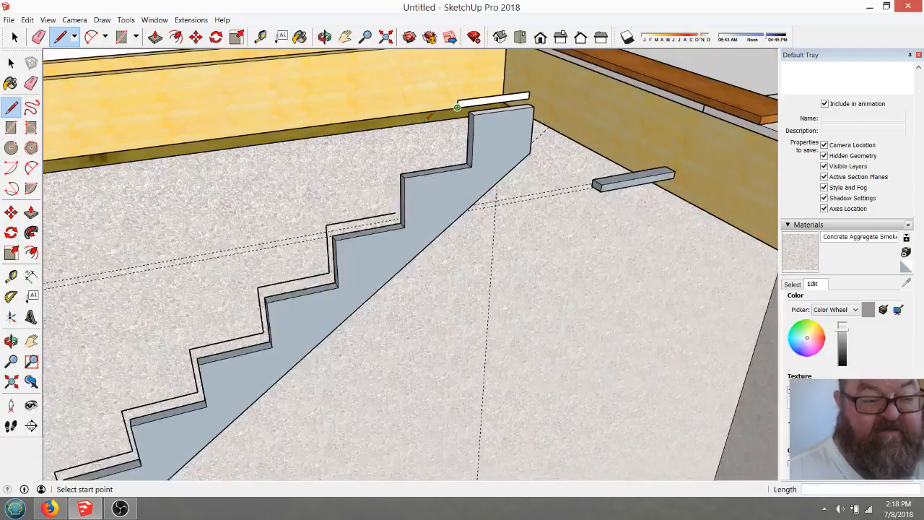
click(325, 37)
drag(555, 176, 395, 226)
scroll(395, 226, up, 3)
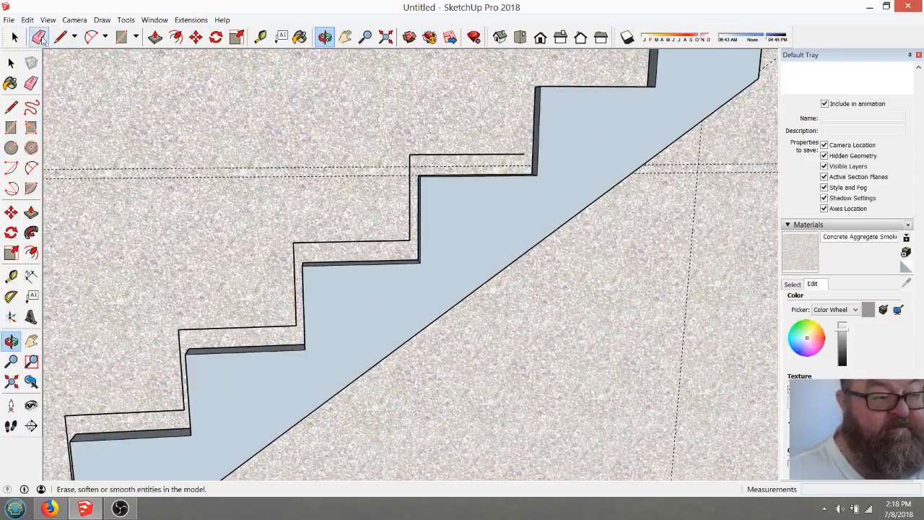
click(38, 38)
drag(313, 238, 177, 345)
scroll(492, 131, down, 3)
scroll(301, 281, up, 5)
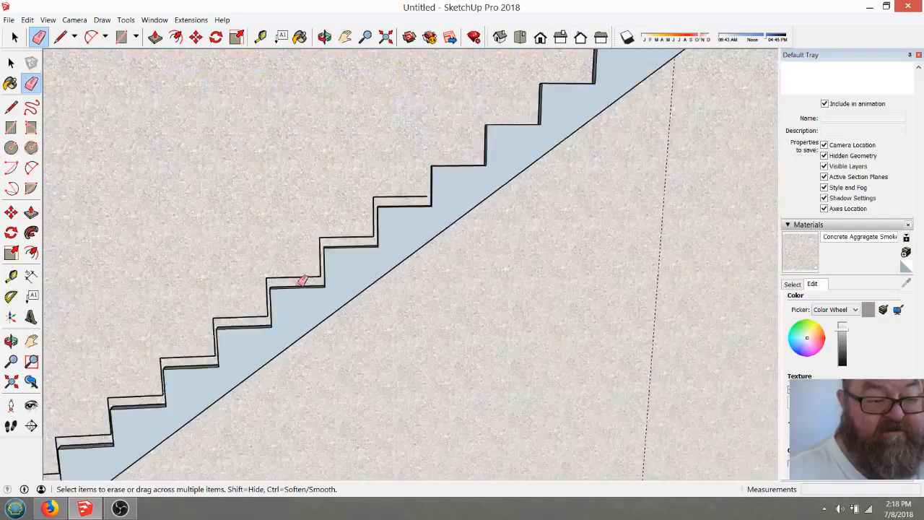
drag(476, 101, 226, 284)
scroll(493, 111, down, 1)
scroll(340, 238, down, 3)
scroll(305, 250, up, 4)
mouse_move(446, 118)
mouse_down()
mouse_move(457, 130)
mouse_move(399, 177)
mouse_move(279, 268)
mouse_move(242, 282)
mouse_up()
scroll(311, 302, down, 3)
scroll(260, 326, up, 6)
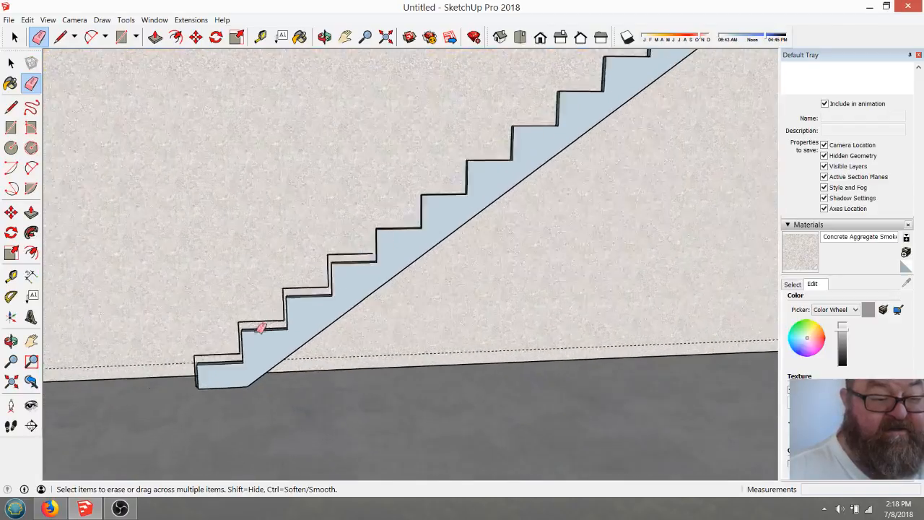
mouse_move(430, 138)
mouse_down()
mouse_move(359, 205)
mouse_move(130, 370)
mouse_move(128, 362)
mouse_up()
scroll(200, 322, down, 2)
scroll(318, 328, down, 2)
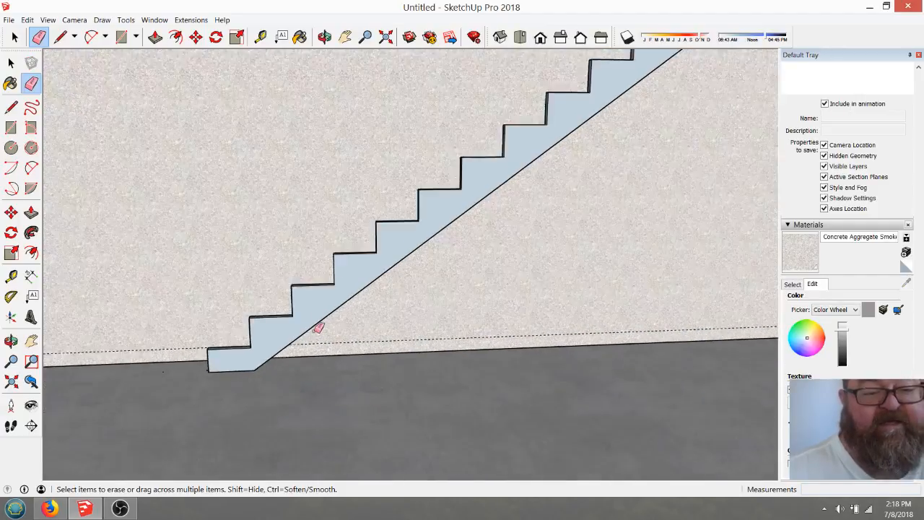
scroll(318, 328, down, 2)
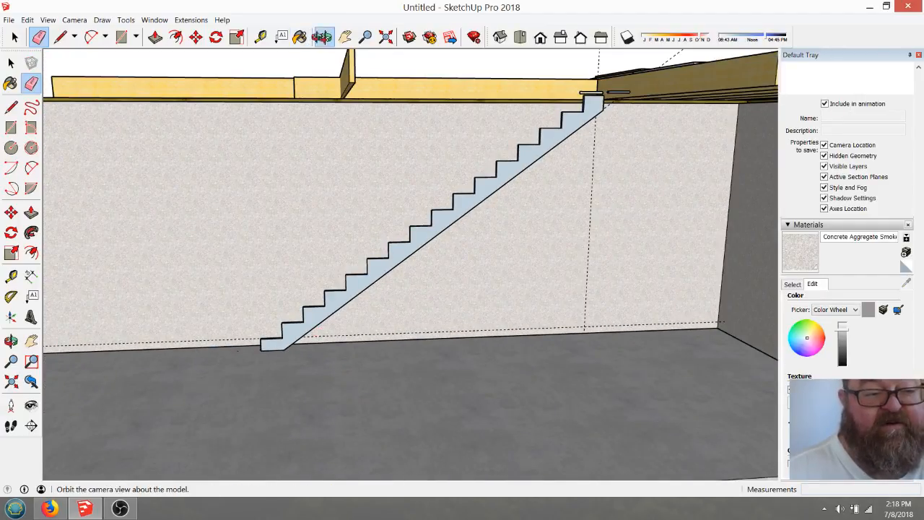
click(325, 37)
drag(458, 198, 530, 154)
click(18, 40)
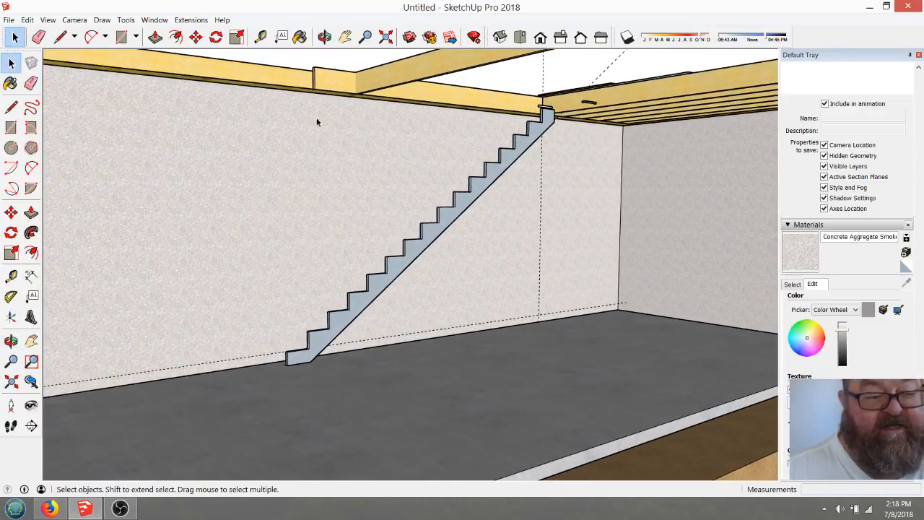
drag(416, 166, 601, 383)
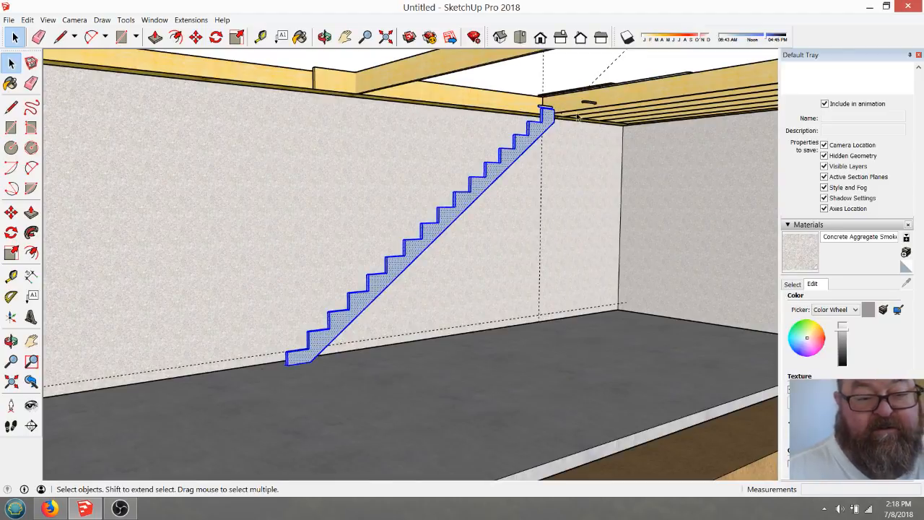
scroll(560, 110, up, 3)
scroll(556, 106, up, 8)
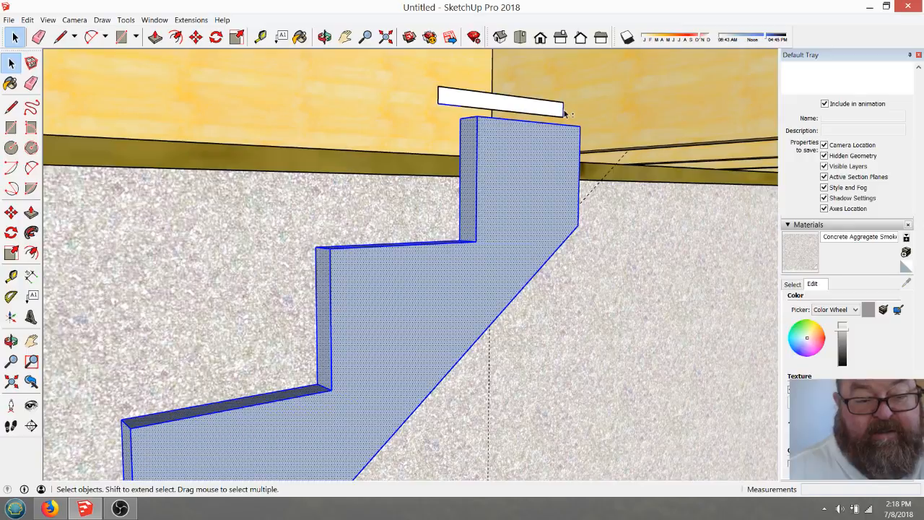
drag(455, 86, 583, 117)
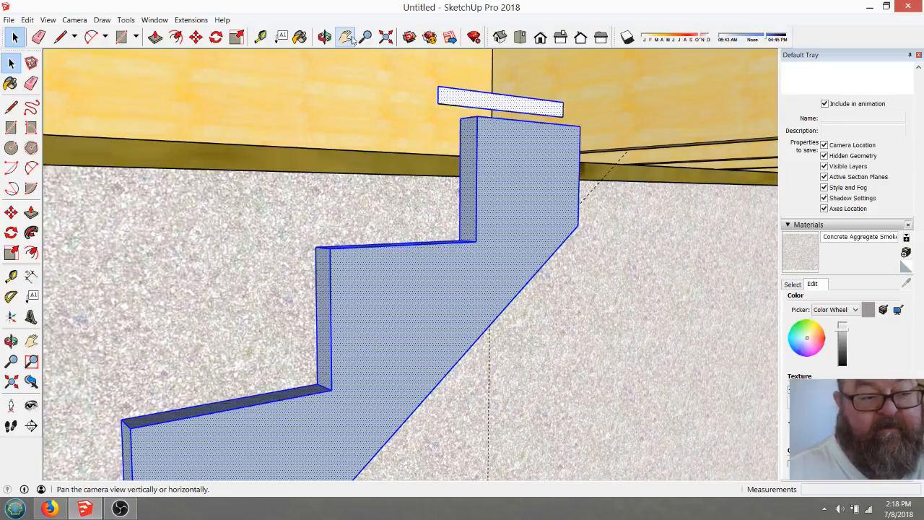
click(324, 36)
drag(567, 138, 250, 64)
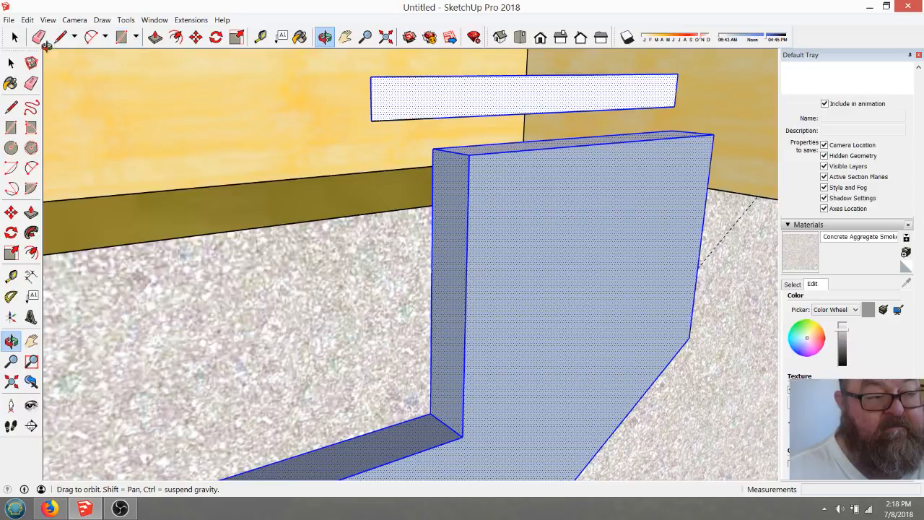
key(space)
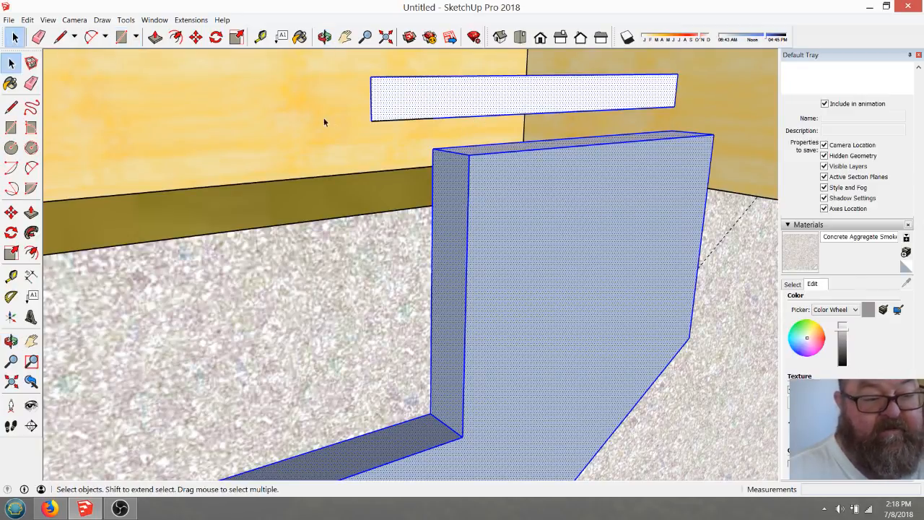
drag(363, 134, 737, 245)
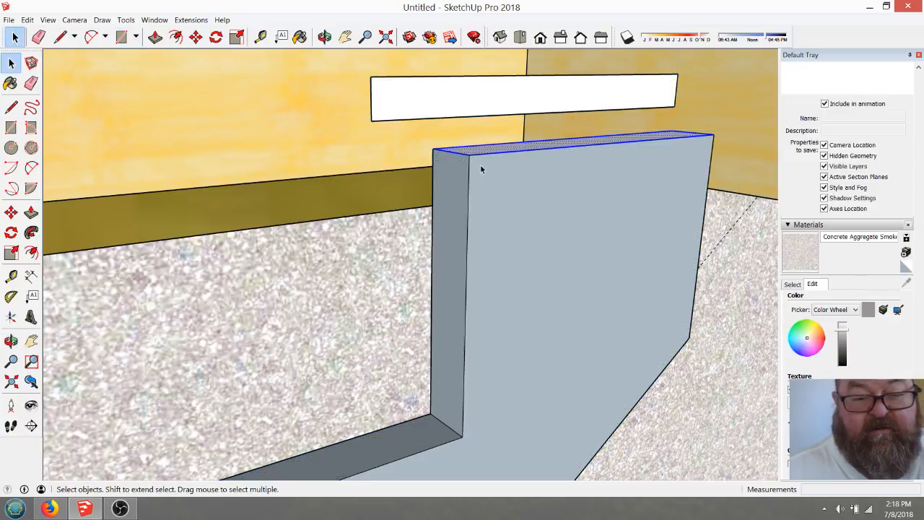
drag(345, 122, 732, 422)
click(601, 38)
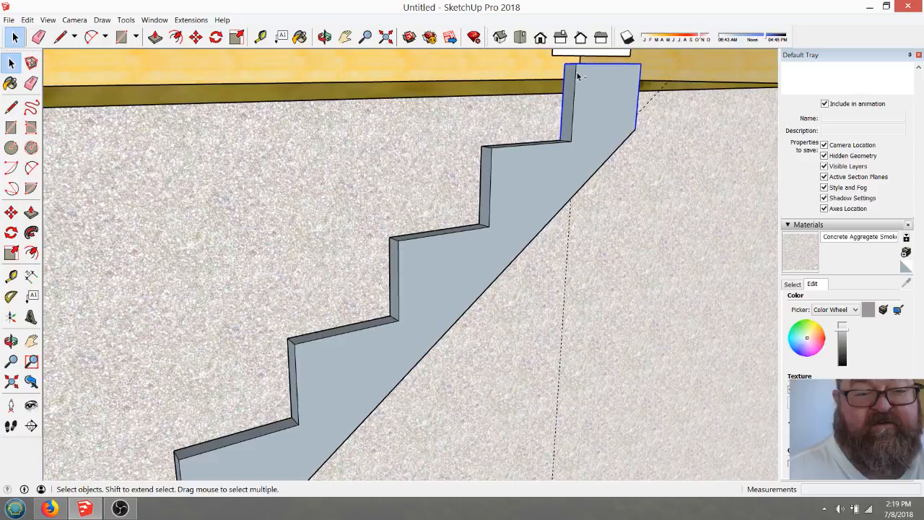
scroll(591, 105, down, 1)
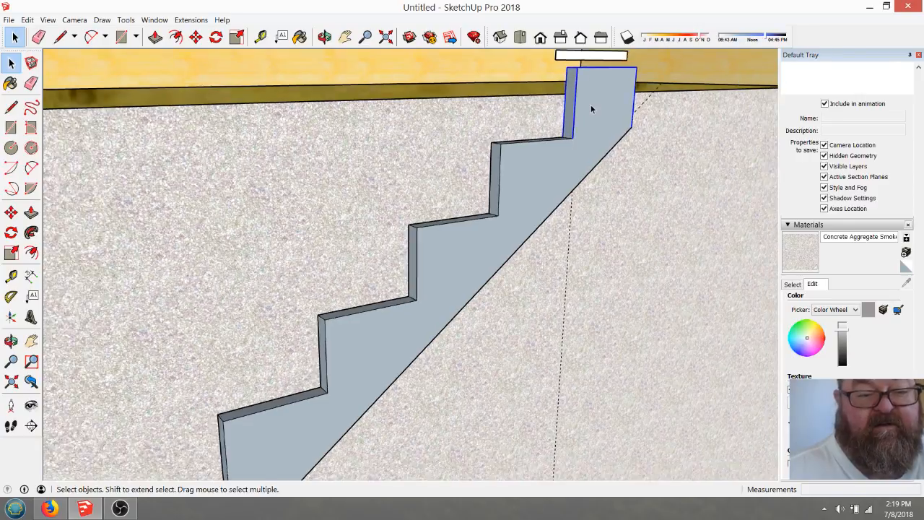
scroll(591, 108, down, 1)
drag(416, 108, 642, 335)
shift+click(509, 233)
shift+scroll(598, 137, down, 3)
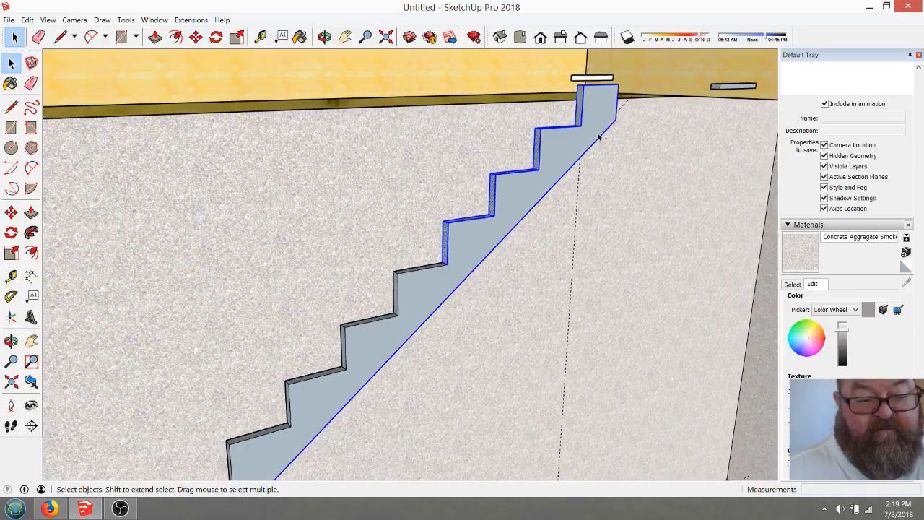
click(346, 37)
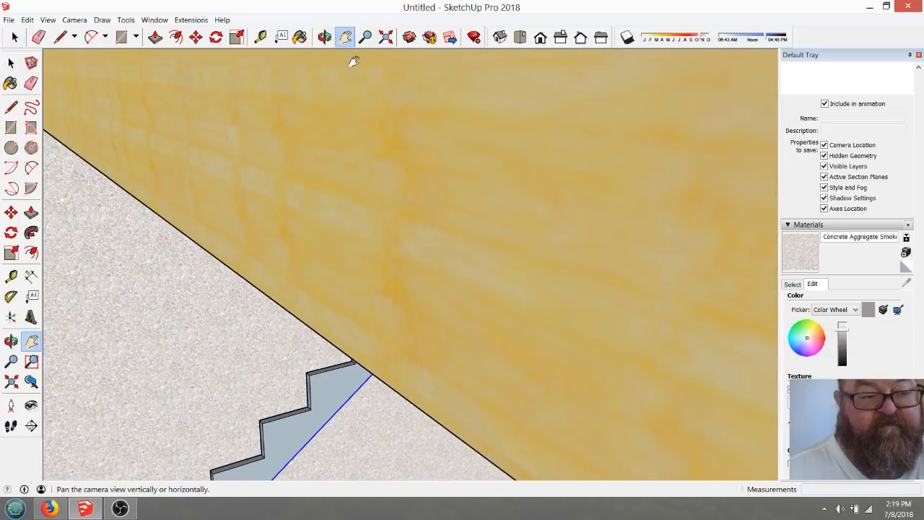
drag(559, 91, 540, 56)
scroll(593, 126, down, 5)
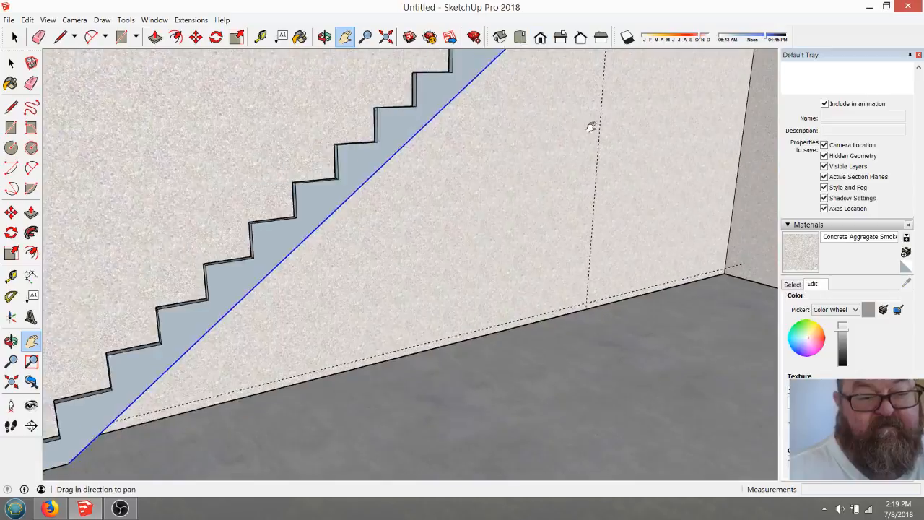
drag(580, 157, 402, 304)
scroll(371, 190, up, 5)
scroll(472, 128, up, 5)
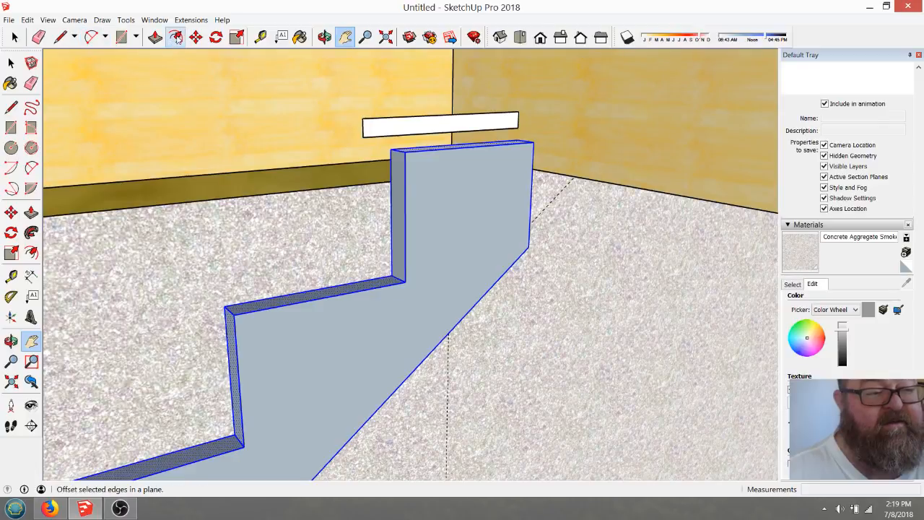
- Group the white tread profile above the stringer's top and move it sideways into the open, near the loose grey strip
click(15, 37)
drag(317, 76, 562, 137)
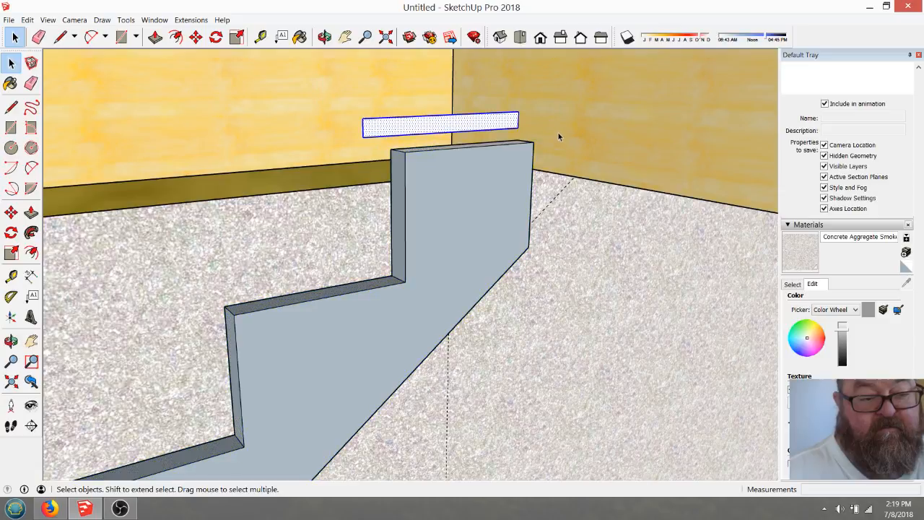
right_click(418, 125)
click(463, 213)
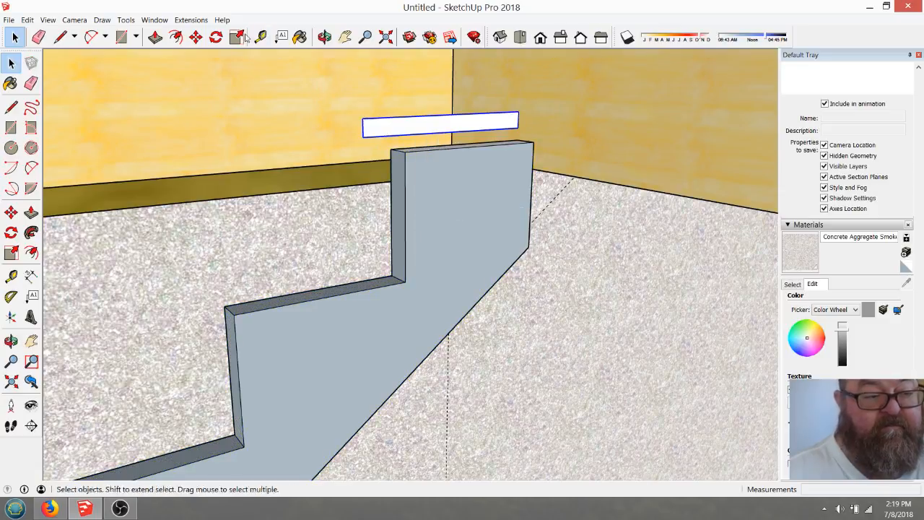
click(196, 37)
drag(514, 112, 756, 111)
scroll(668, 106, down, 4)
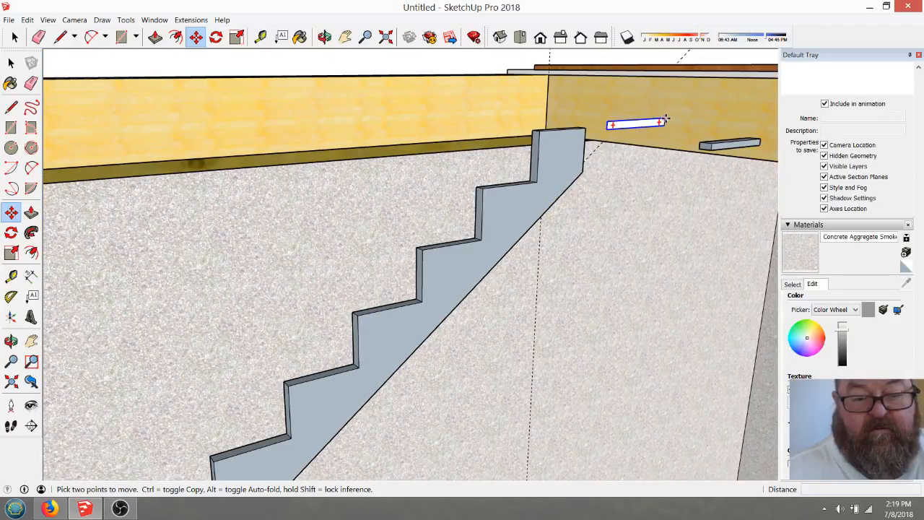
- Delete the wooden joist that projects from the wall across the front of the stringer
scroll(626, 109, down, 5)
scroll(551, 115, down, 3)
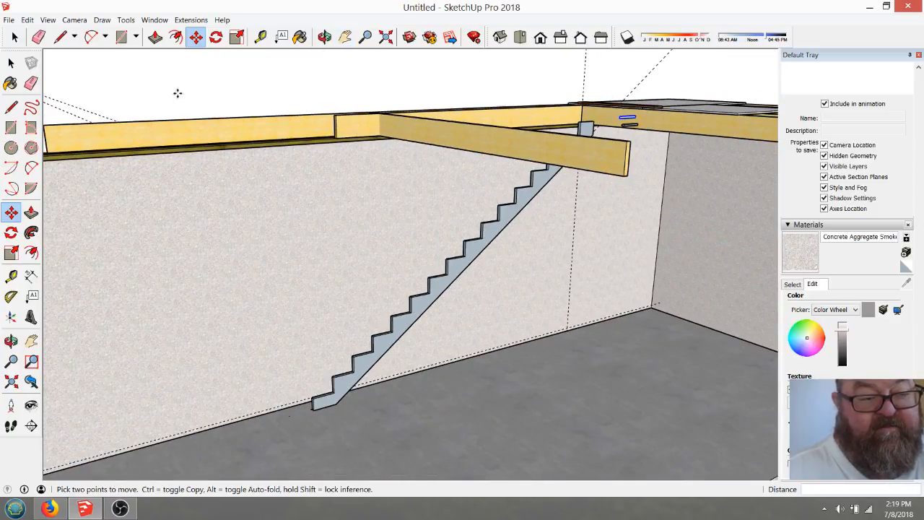
click(15, 37)
click(436, 145)
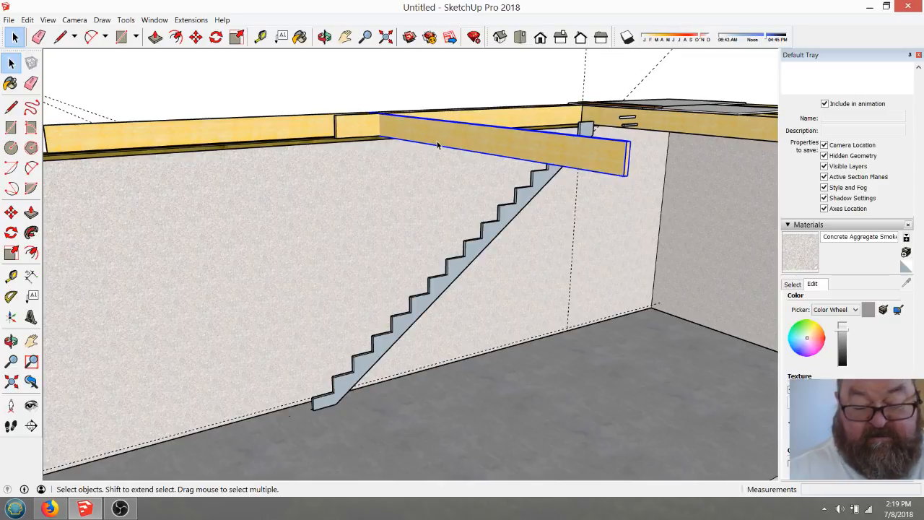
key(Delete)
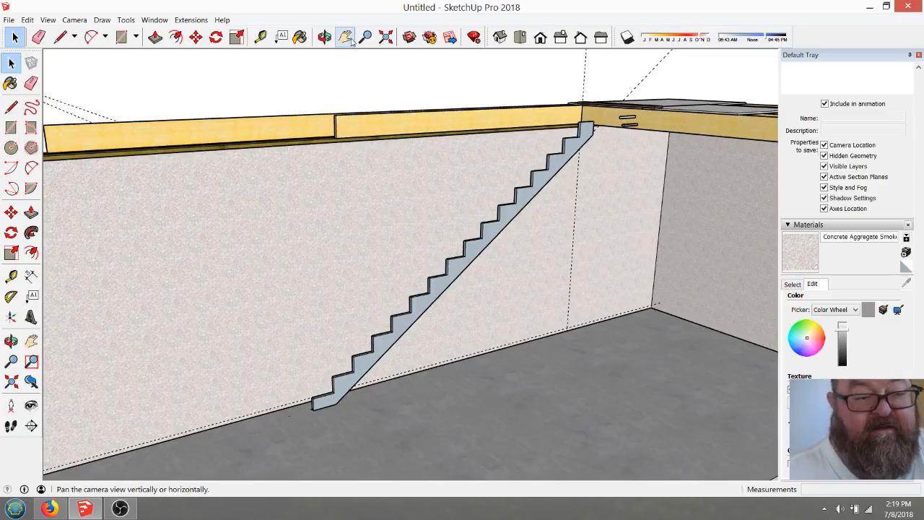
- Select the whole stringer from its top end to the floor and make it a group
click(325, 36)
drag(481, 165, 492, 91)
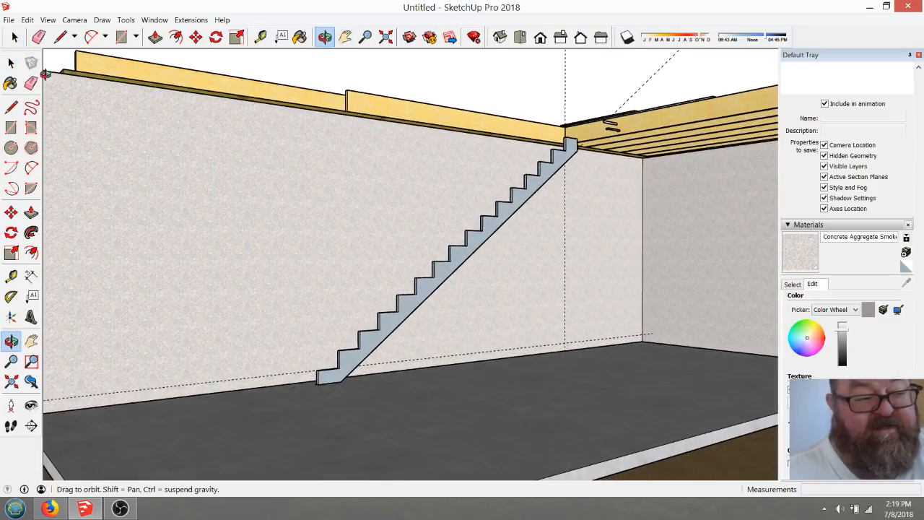
click(15, 37)
drag(289, 115, 586, 405)
right_click(525, 198)
click(546, 287)
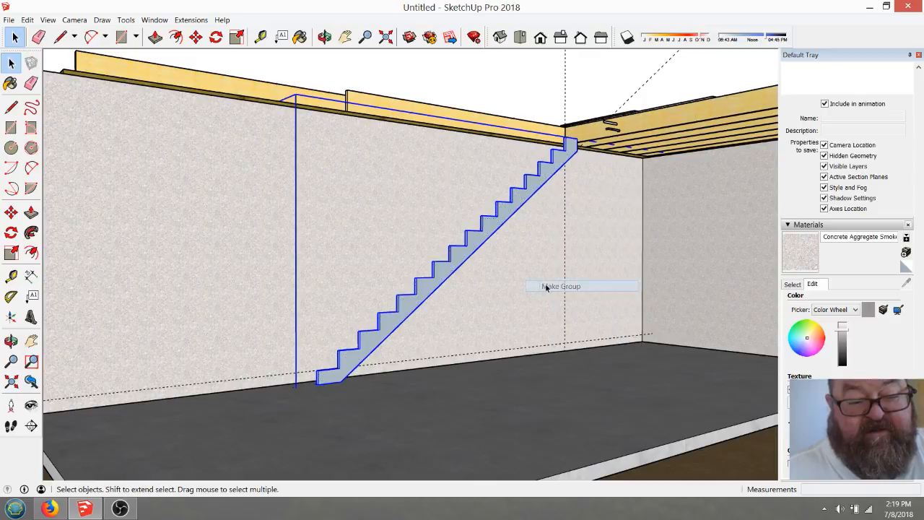
- Move the stringer group 2 3/4" toward the wall, using its upper end corner as the base point
click(324, 36)
drag(431, 209, 385, 289)
scroll(578, 152, up, 5)
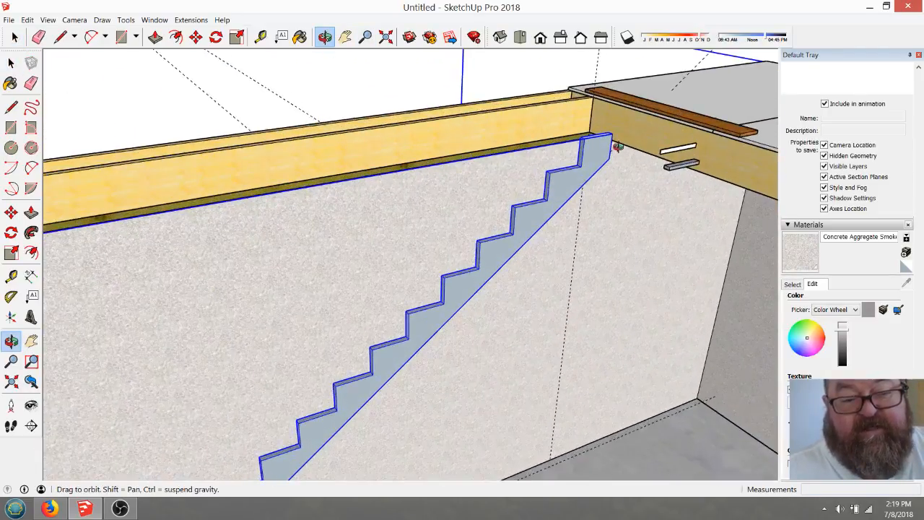
drag(593, 151, 365, 107)
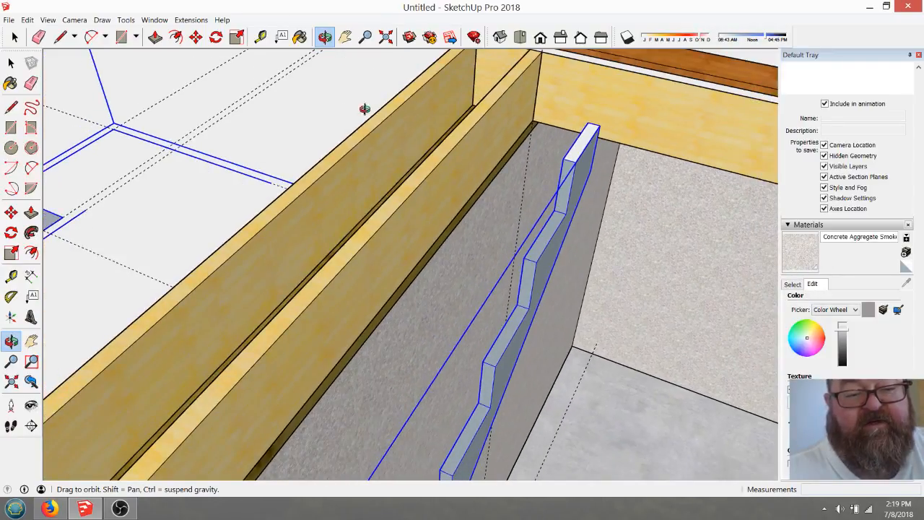
click(196, 37)
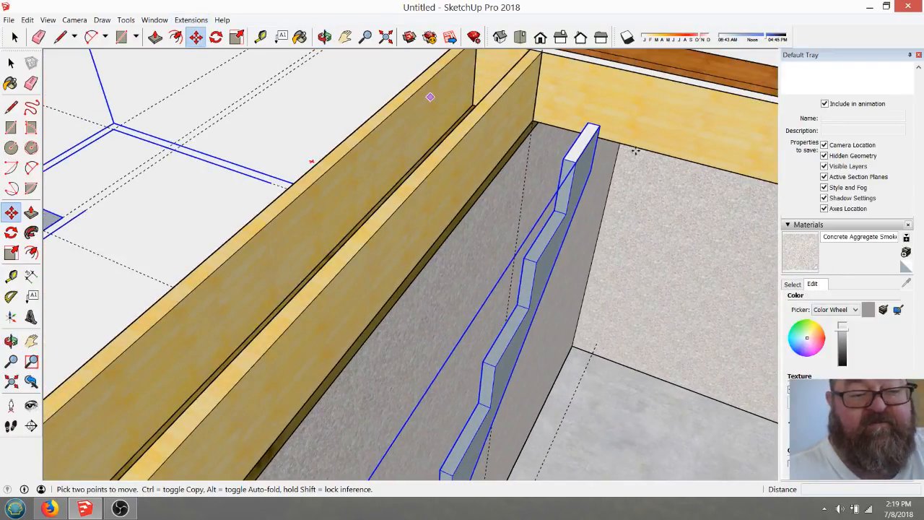
click(588, 122)
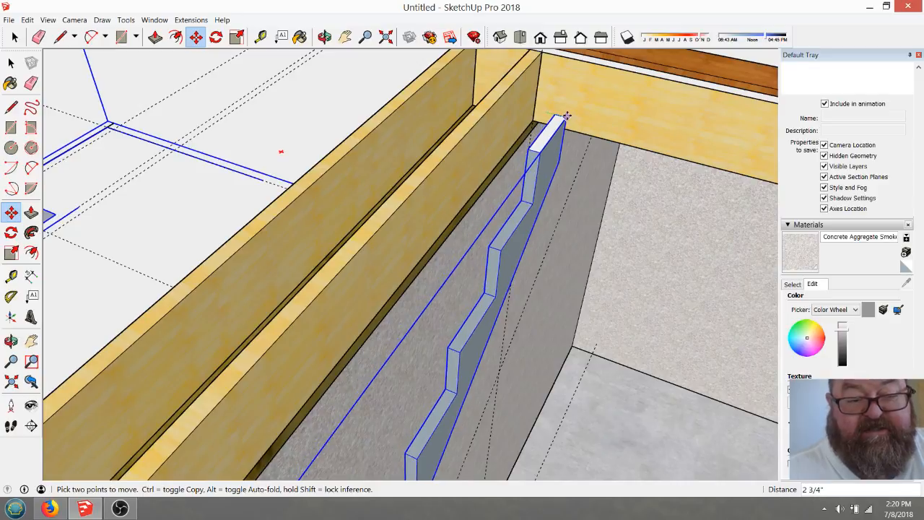
key(Return)
middle_drag(567, 117, 605, 148)
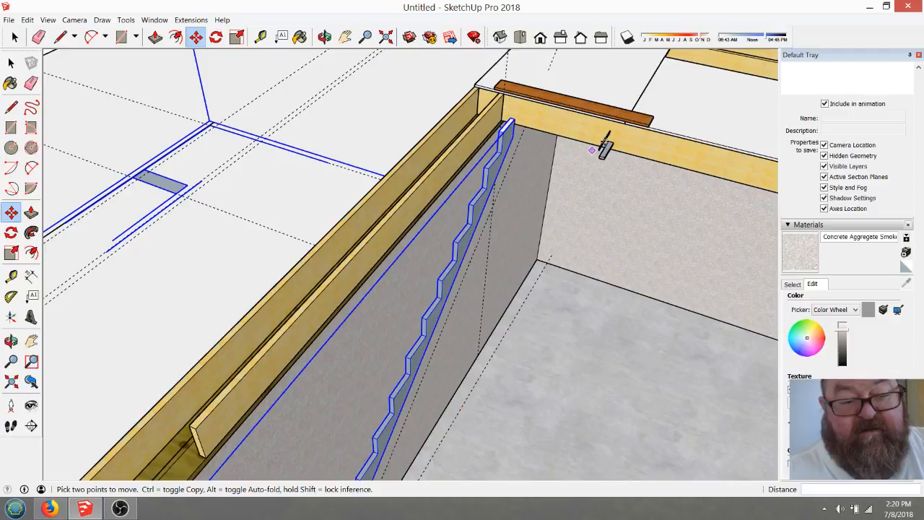
- Create a guide line parallel to the inner joist's vertical edge, offset along the header board into the stair opening
scroll(571, 130, up, 3)
scroll(527, 109, down, 1)
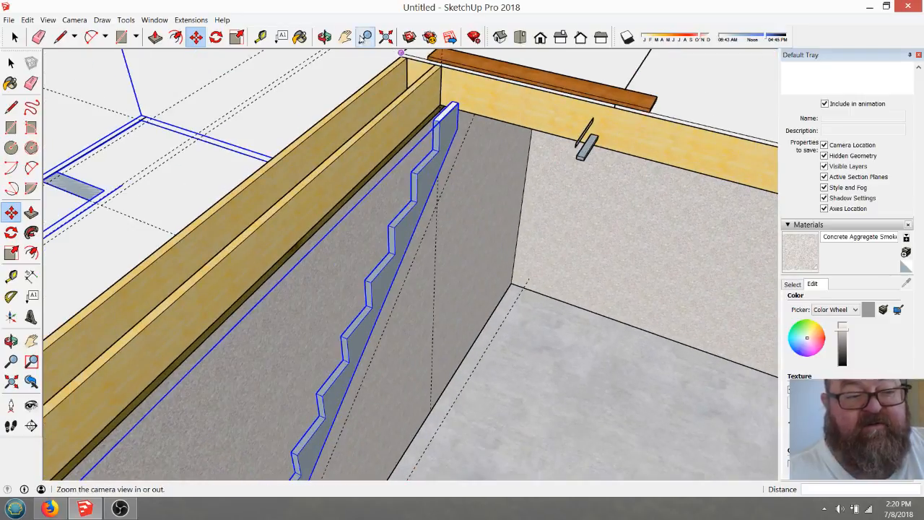
click(325, 37)
drag(532, 122, 539, 98)
drag(480, 110, 378, 93)
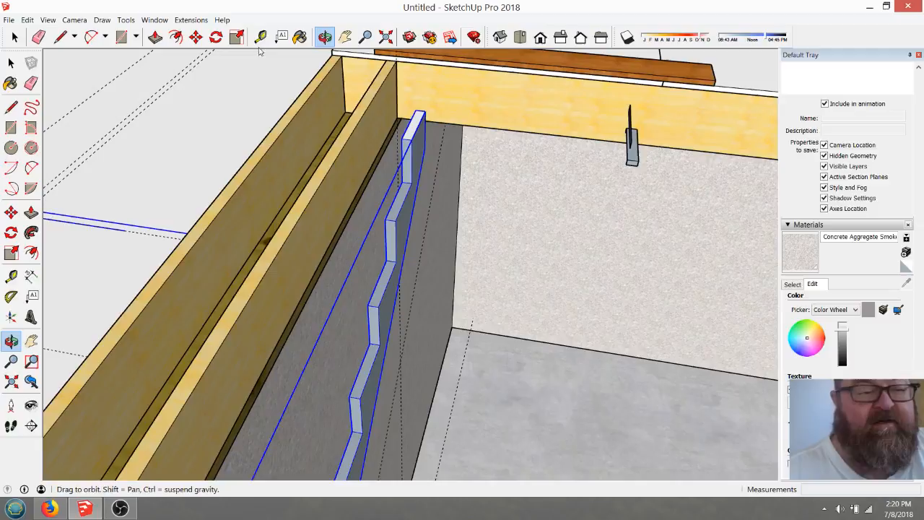
click(261, 37)
click(397, 88)
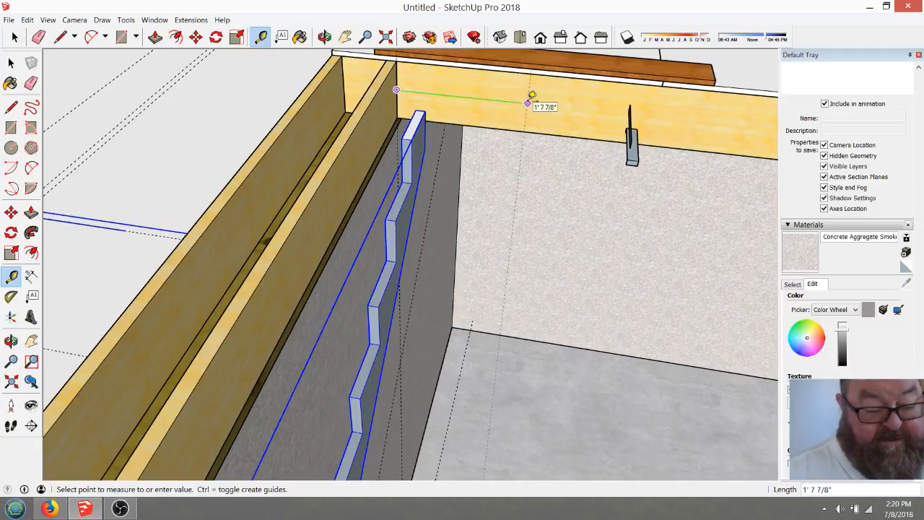
key(Return)
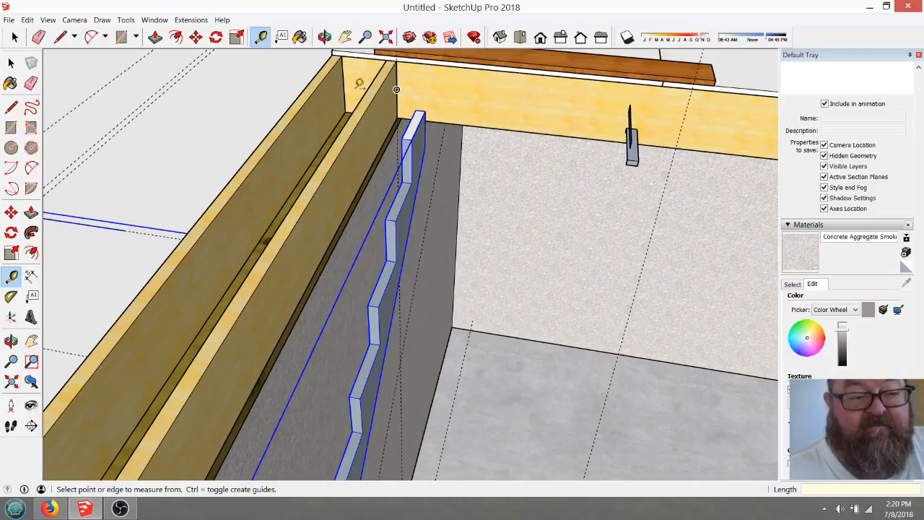
- Measure from the inner joist's stair-side face to the outer corner of the floor framing
scroll(361, 85, down, 1)
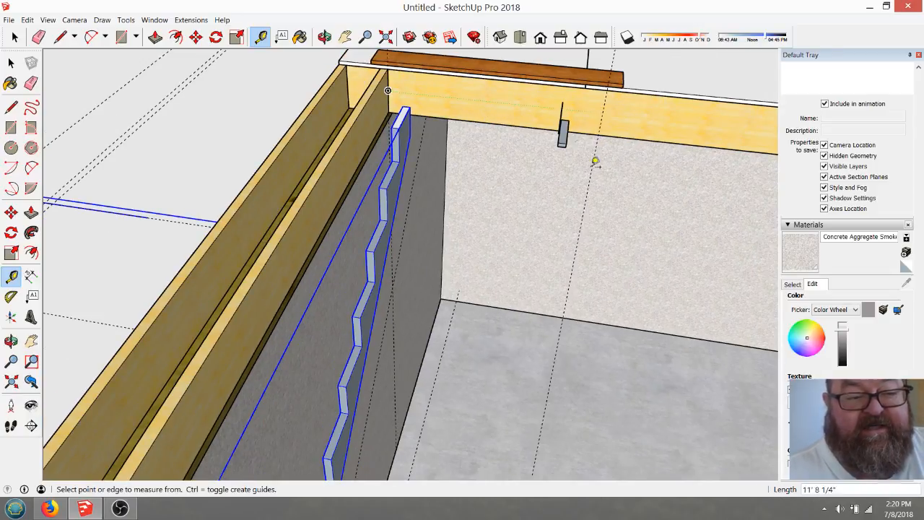
scroll(614, 197, down, 4)
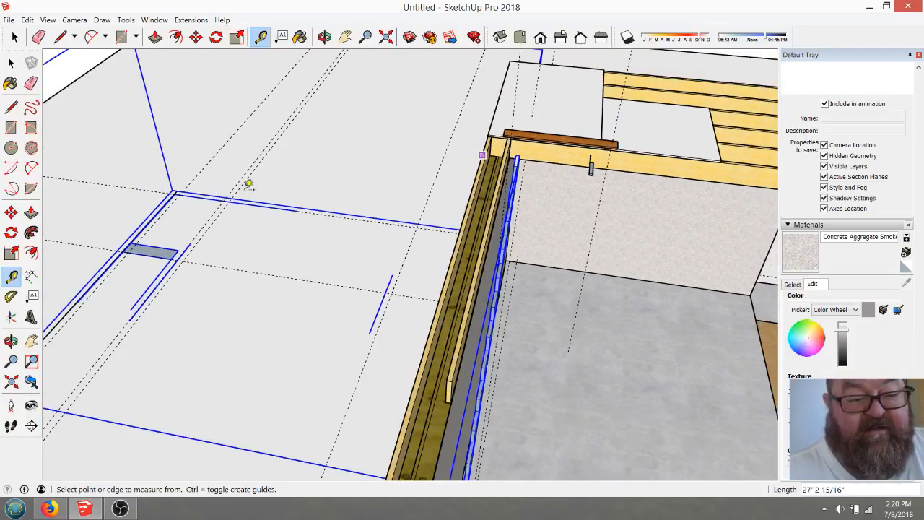
scroll(509, 139, up, 3)
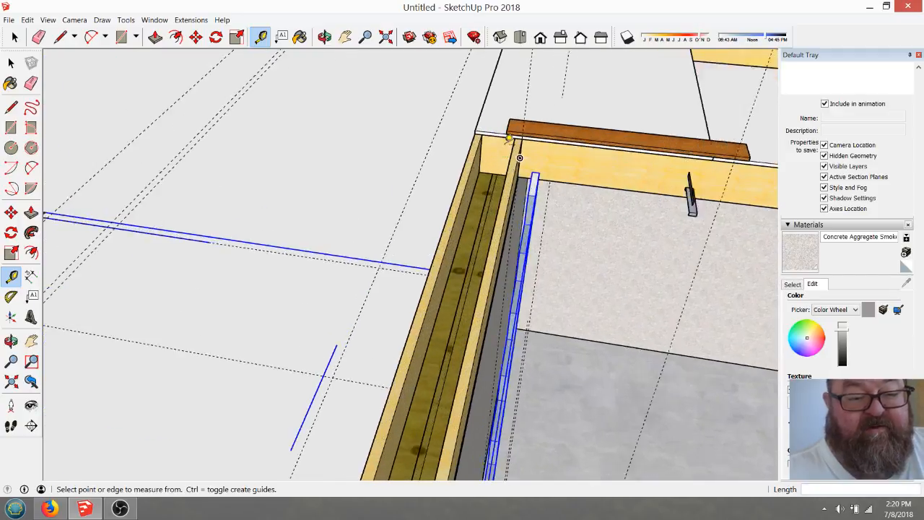
scroll(510, 139, up, 3)
click(542, 125)
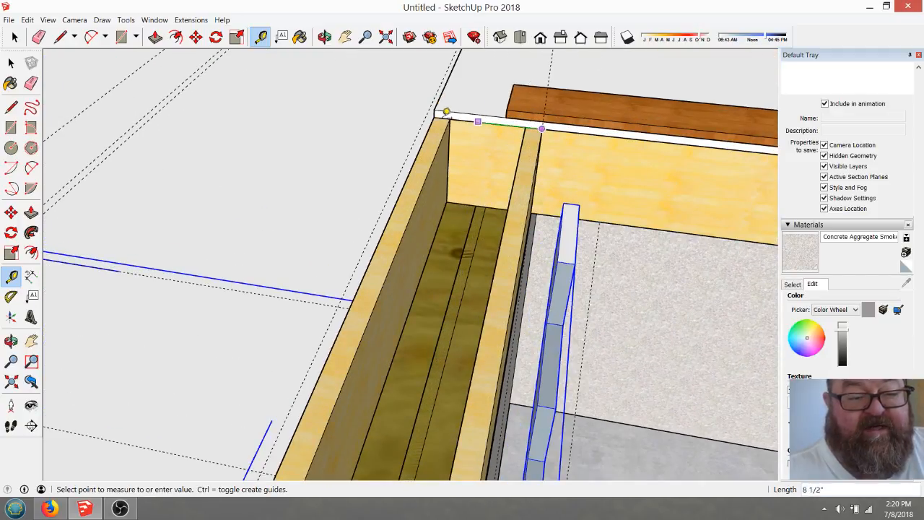
click(442, 113)
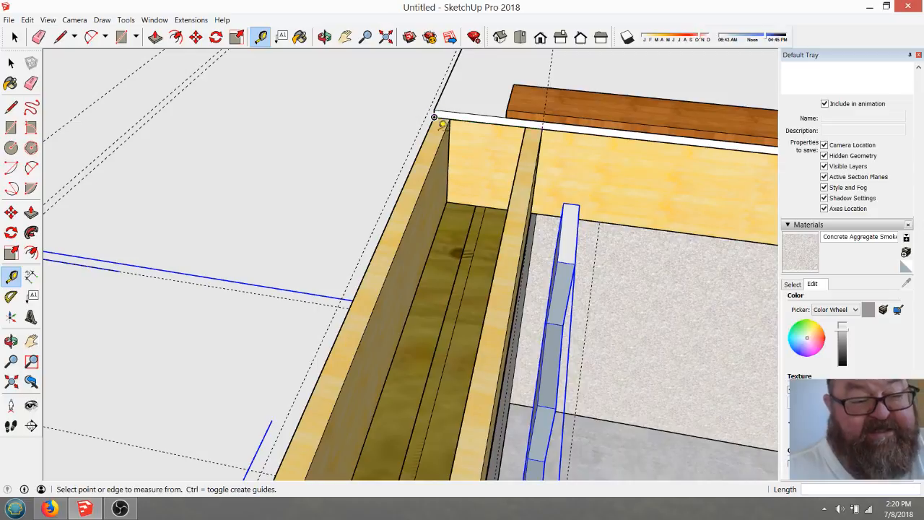
- Copy the stringer group sideways from its upper end corner to the new guide line
scroll(441, 123, down, 5)
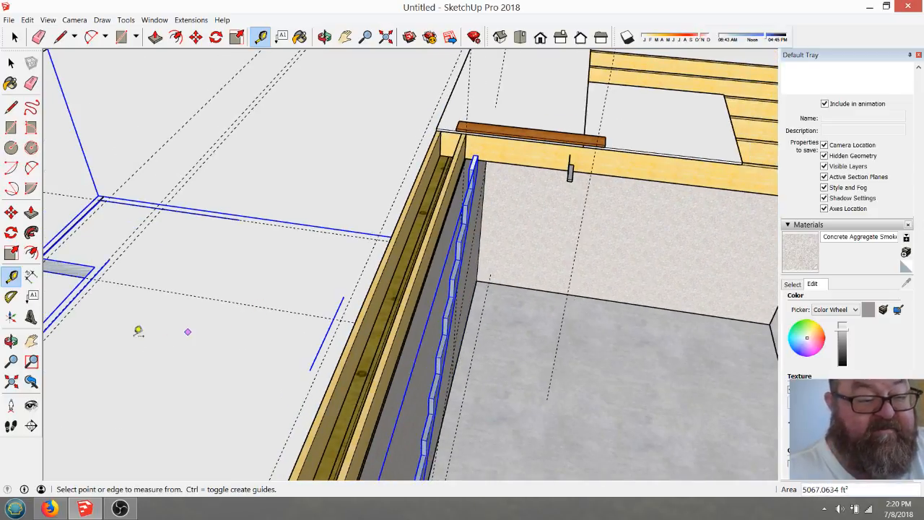
scroll(510, 260, down, 2)
scroll(505, 264, up, 5)
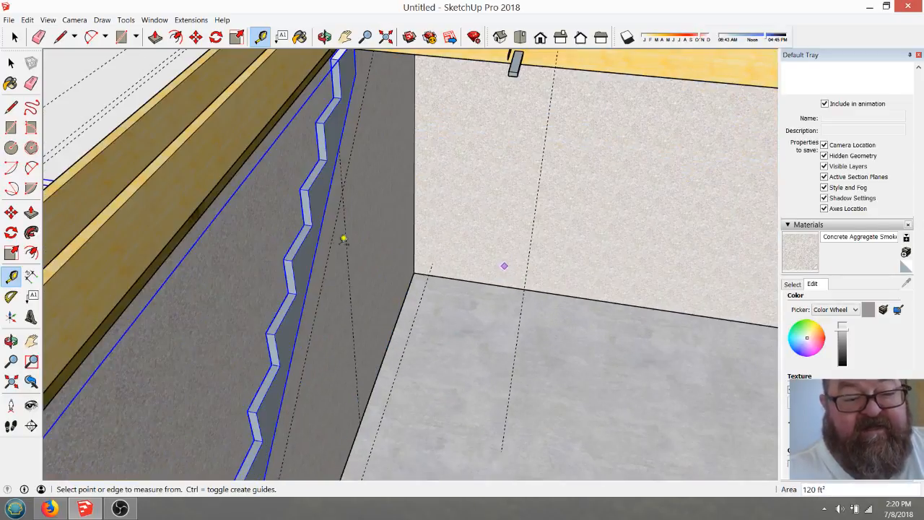
scroll(344, 239, down, 1)
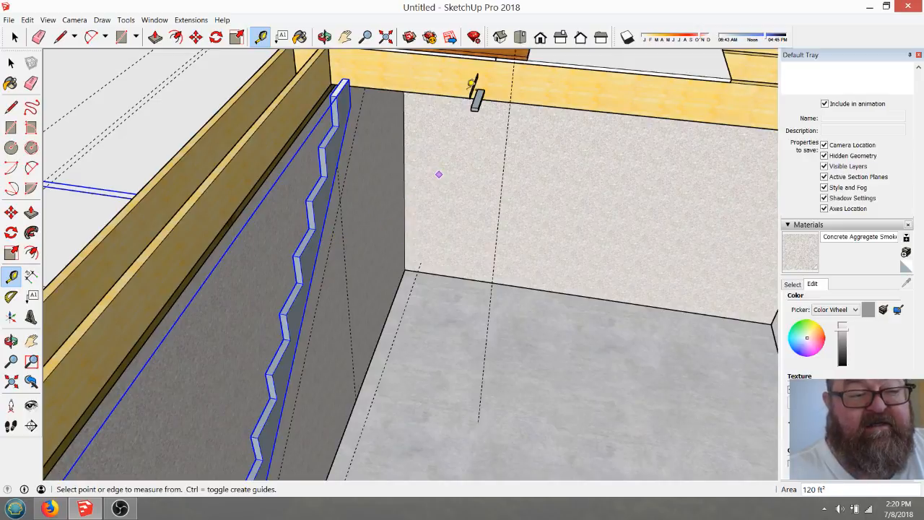
scroll(468, 84, up, 2)
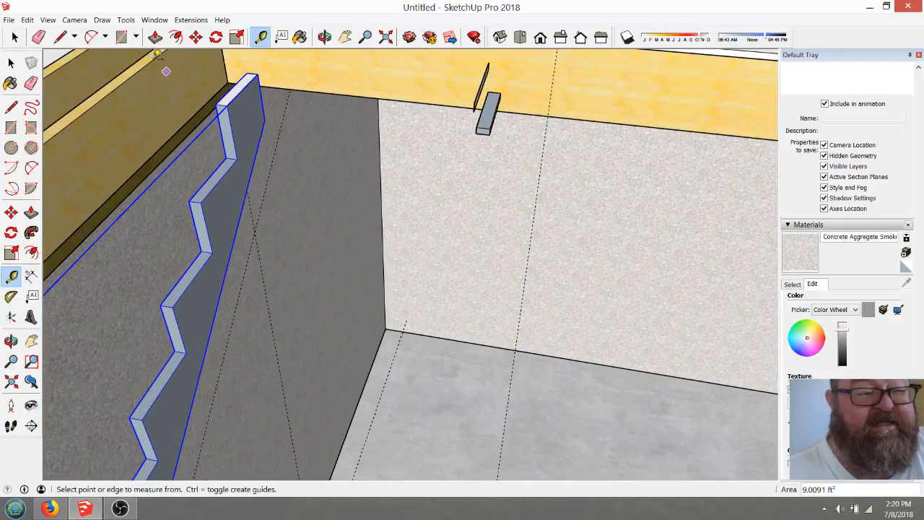
click(196, 36)
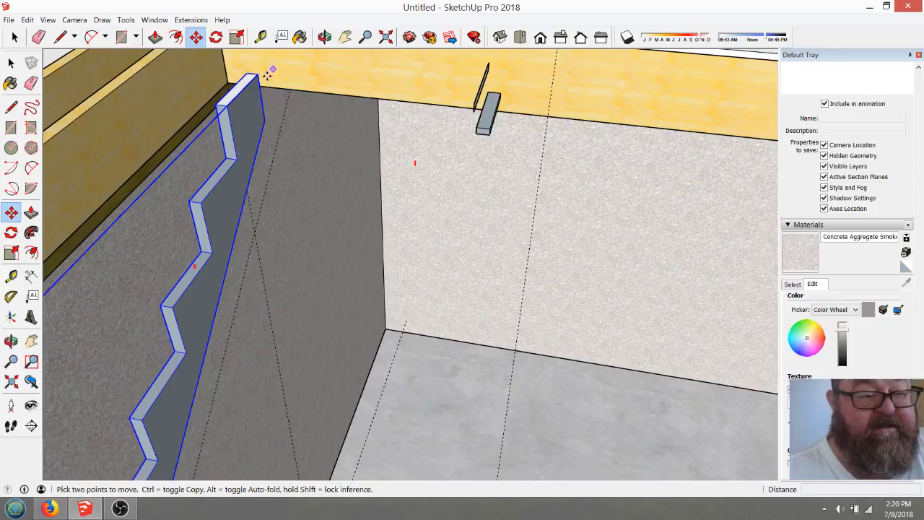
key(ctrl)
click(258, 74)
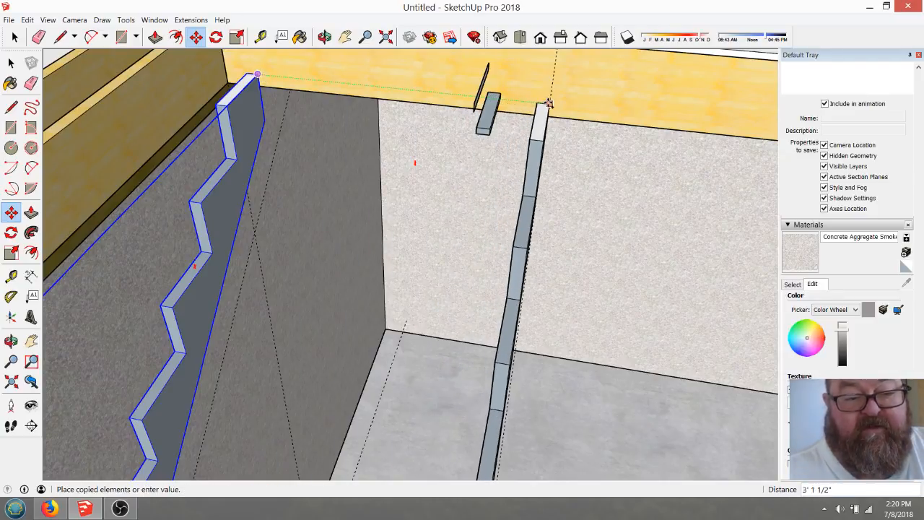
click(548, 104)
- Move the copied stringer 1.5" back from the guide line toward the original stringer
click(549, 103)
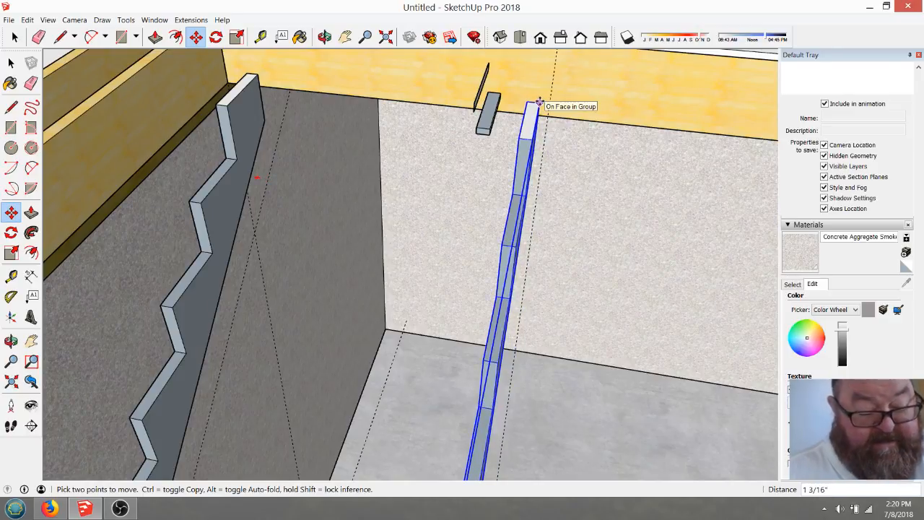
text(1.5)
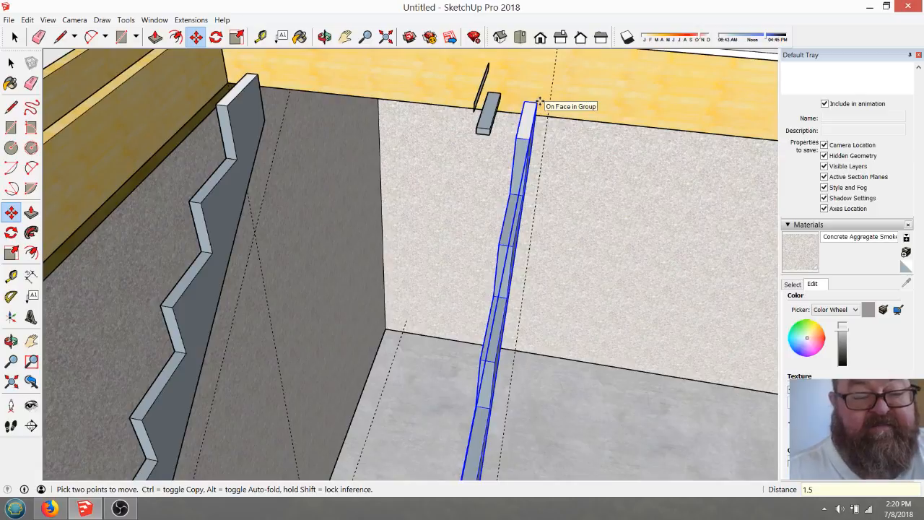
key(Return)
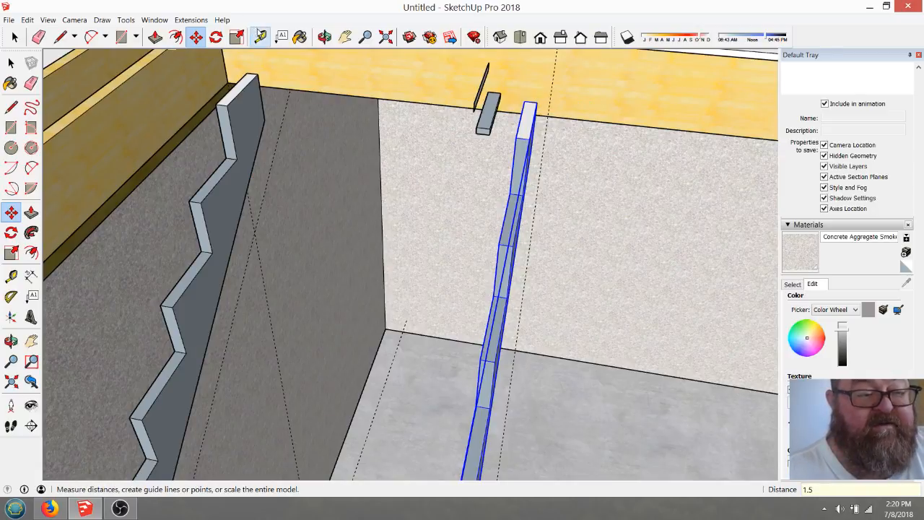
- Measure the overall width across the two stringers at their upper ends, from outer corner to outer corner
click(261, 38)
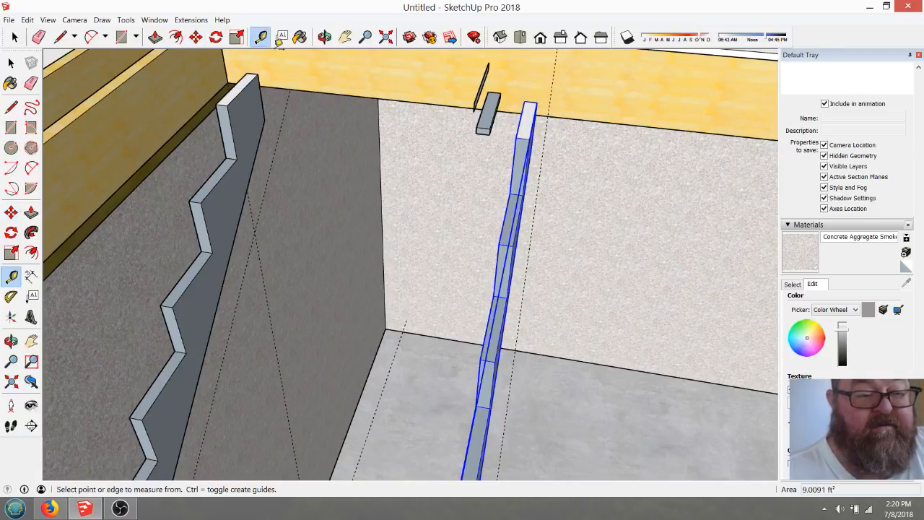
click(247, 74)
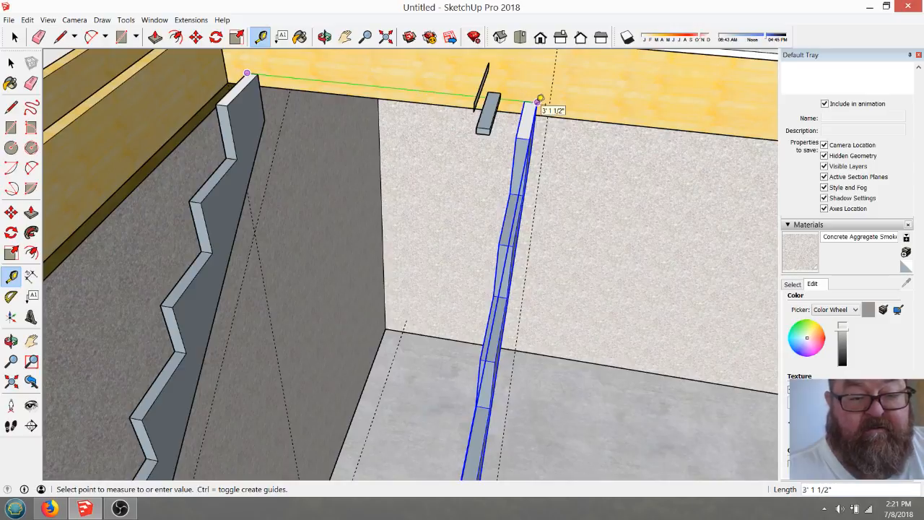
click(541, 98)
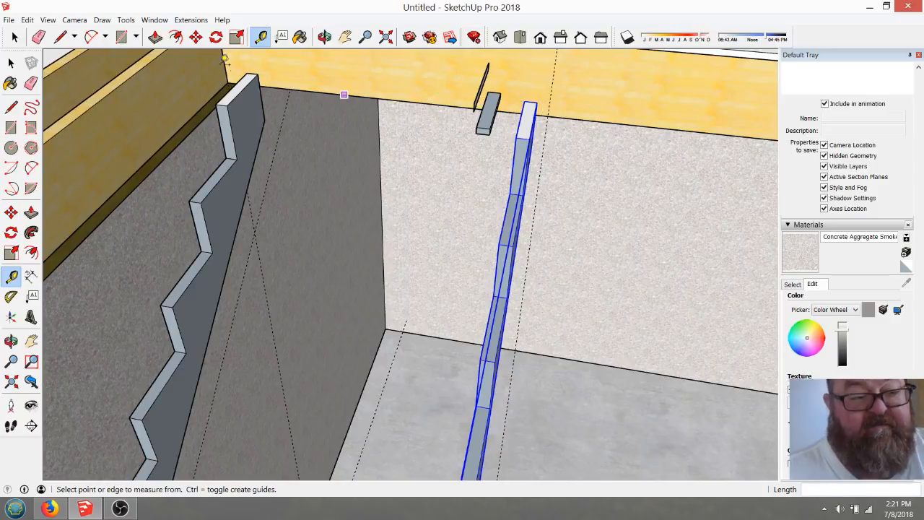
- Copy the outer stringer 18.25" toward the wall-side stringer to make a middle stringer
click(196, 37)
scroll(536, 92, up, 3)
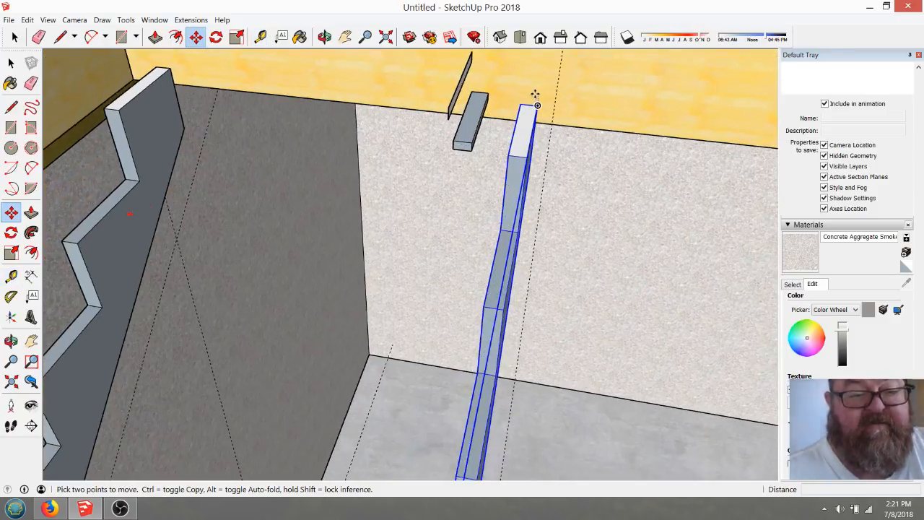
click(527, 107)
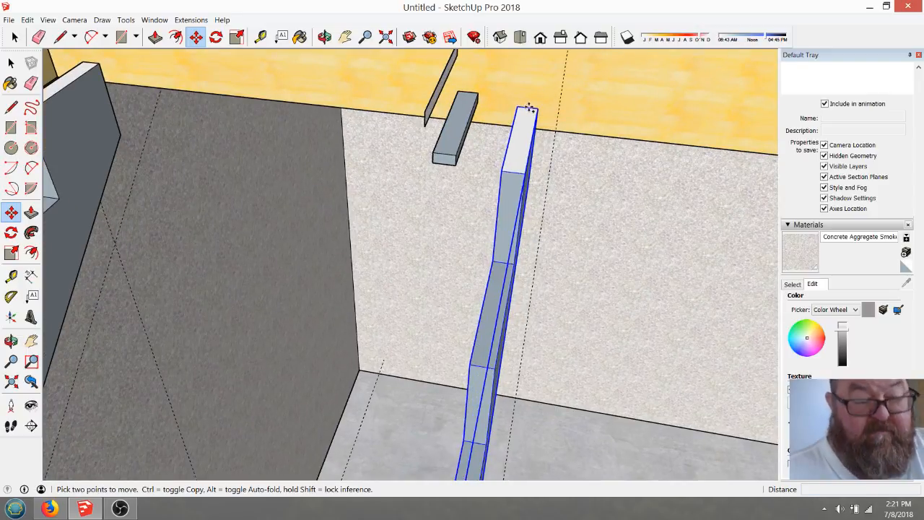
key(ctrl)
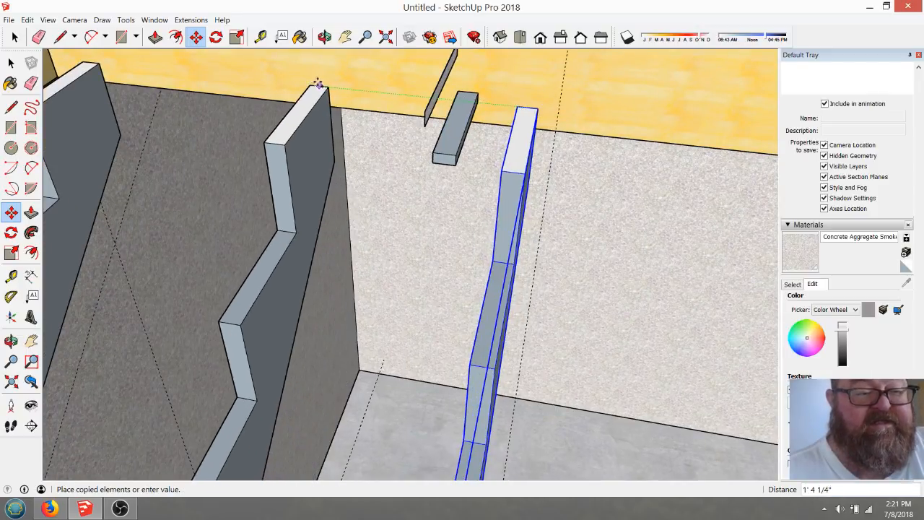
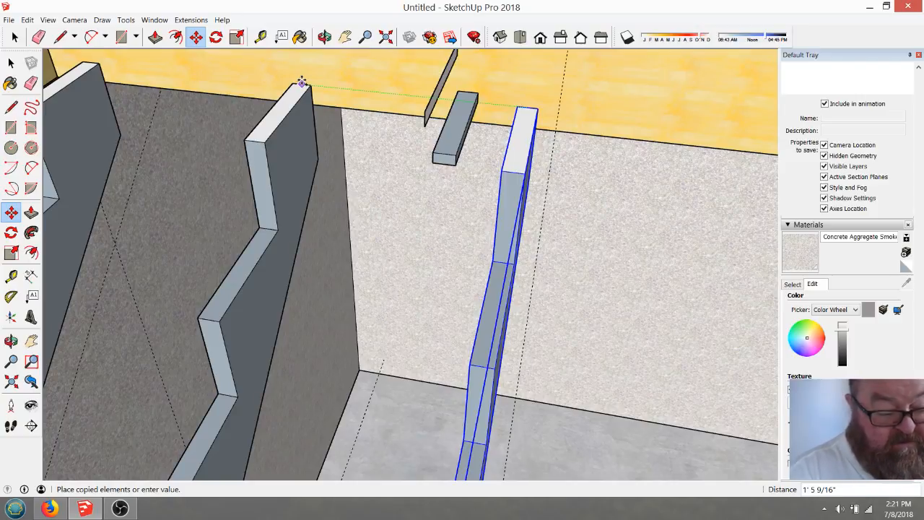
text(18.2)
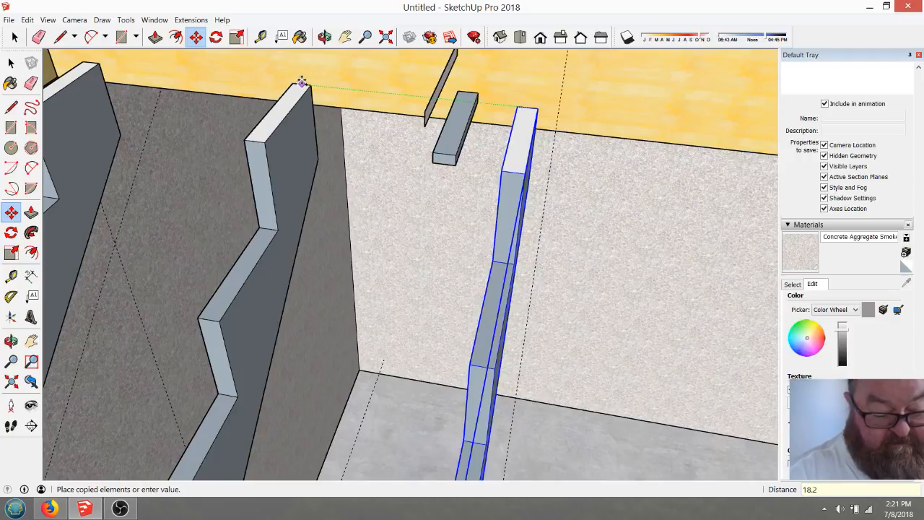
text(5)
key(Return)
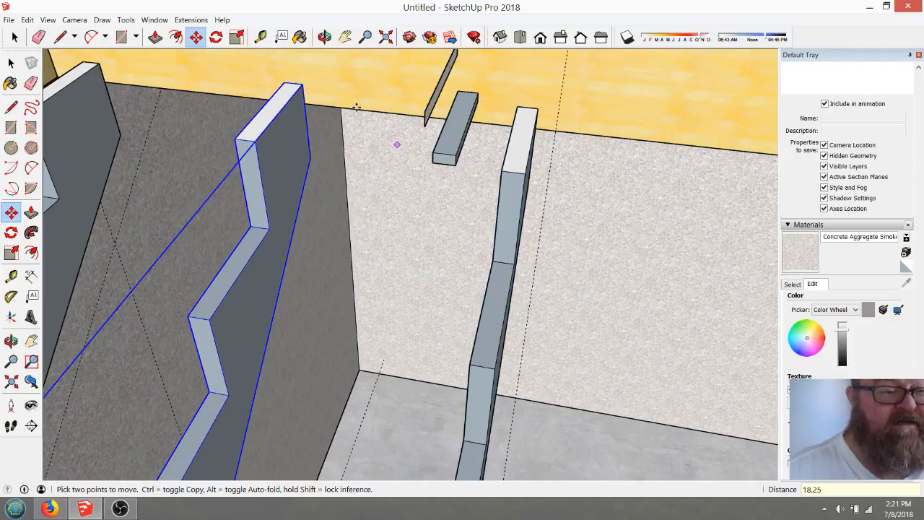
- Measure the clear gaps between the middle stringer and the stringers on either side of it
click(260, 37)
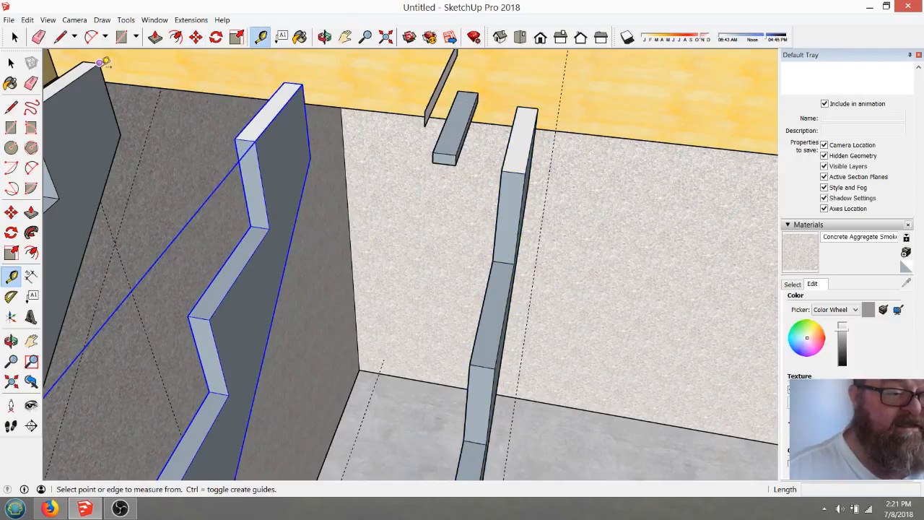
click(99, 64)
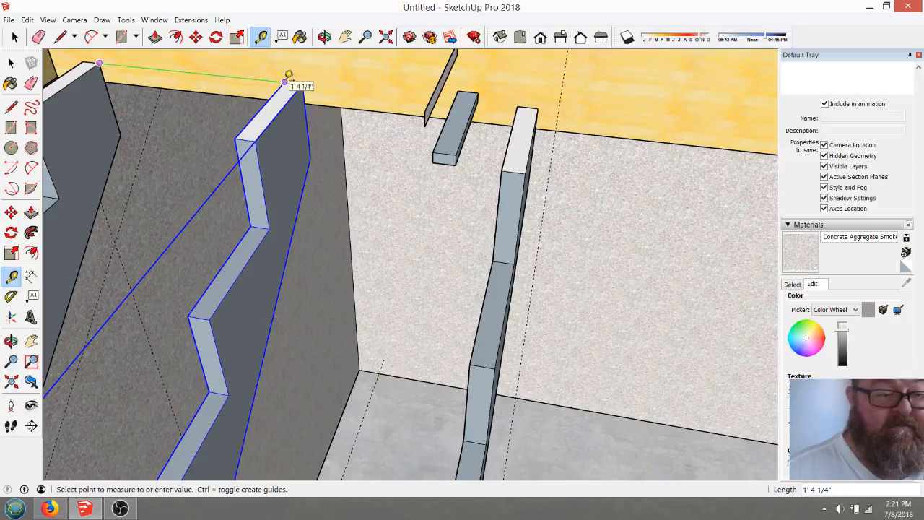
click(289, 75)
click(302, 84)
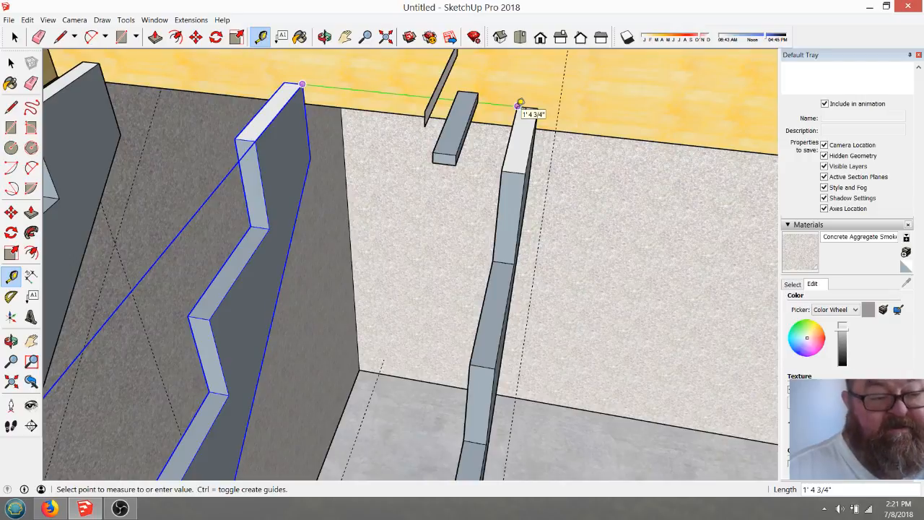
click(520, 104)
- Move the middle stringer 1/4" toward the outer stringer, using its upper end edge as the base point
click(195, 37)
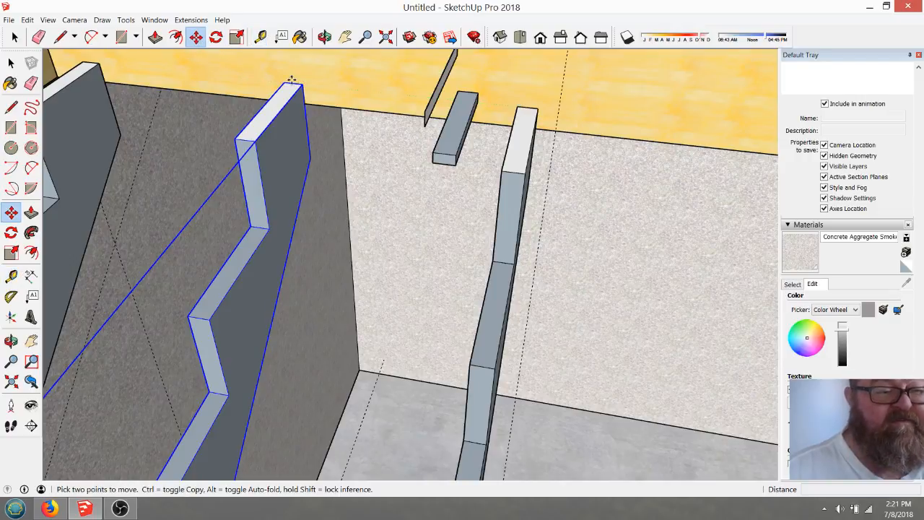
scroll(289, 82, up, 3)
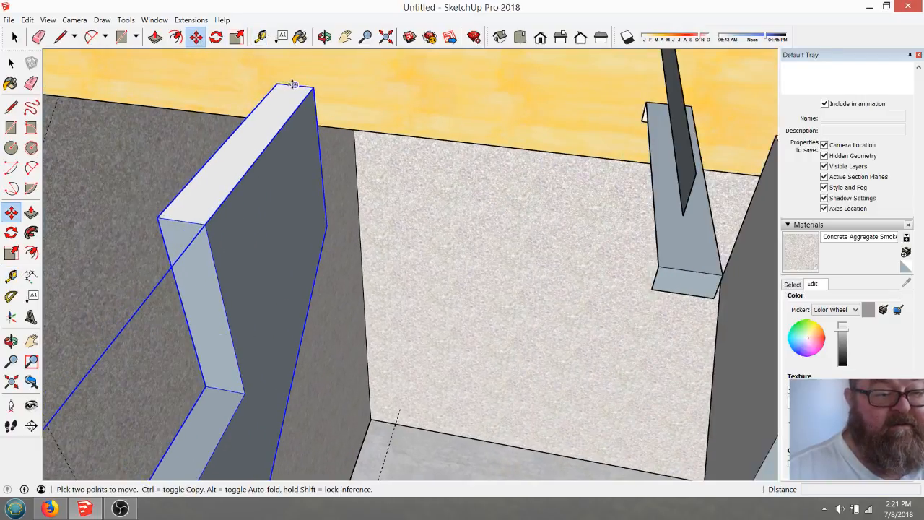
click(296, 85)
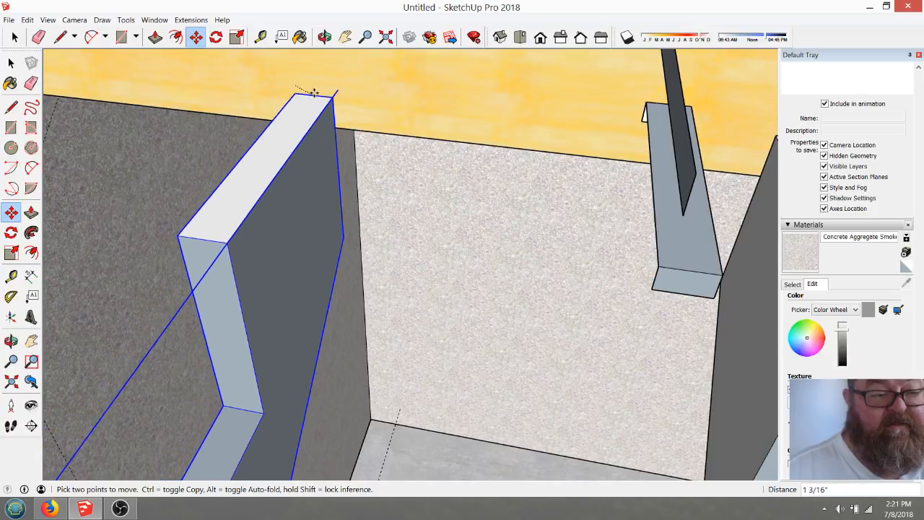
text(1/)
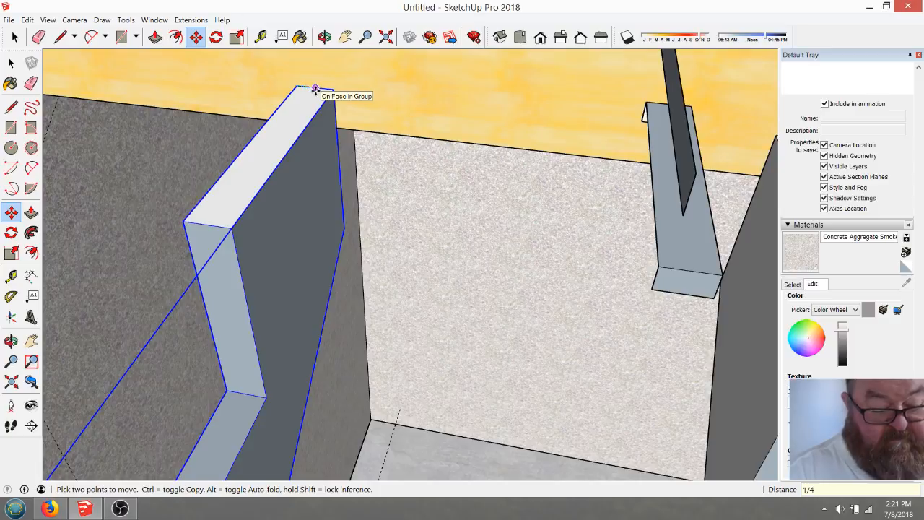
text(4)
key(Return)
scroll(496, 97, down, 2)
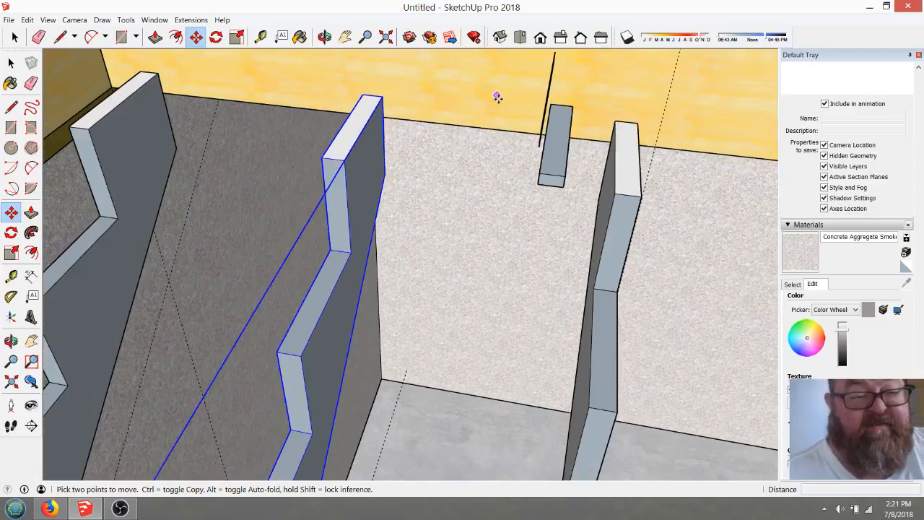
- Examine the placement of the three stringers against the wall and the loose tread and riser parts beside them
scroll(498, 98, down, 3)
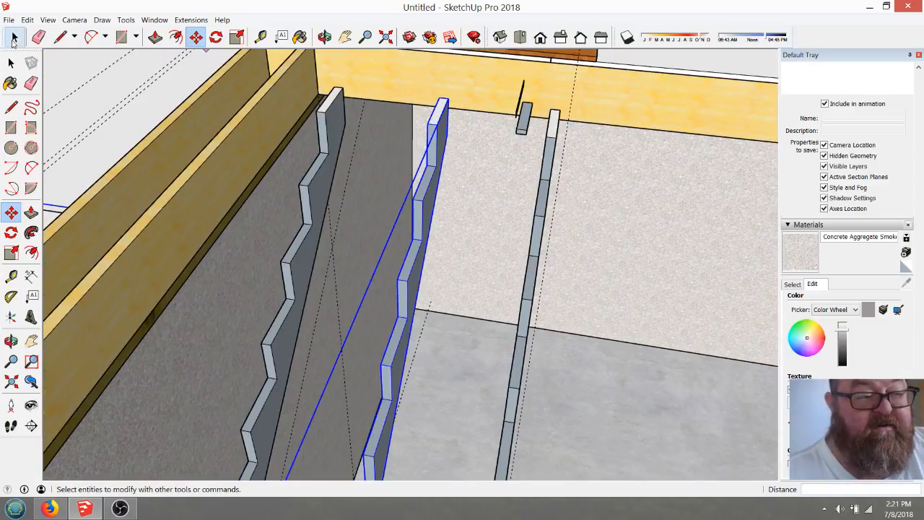
click(13, 40)
click(333, 103)
click(324, 37)
drag(511, 114, 440, 170)
click(13, 38)
click(414, 160)
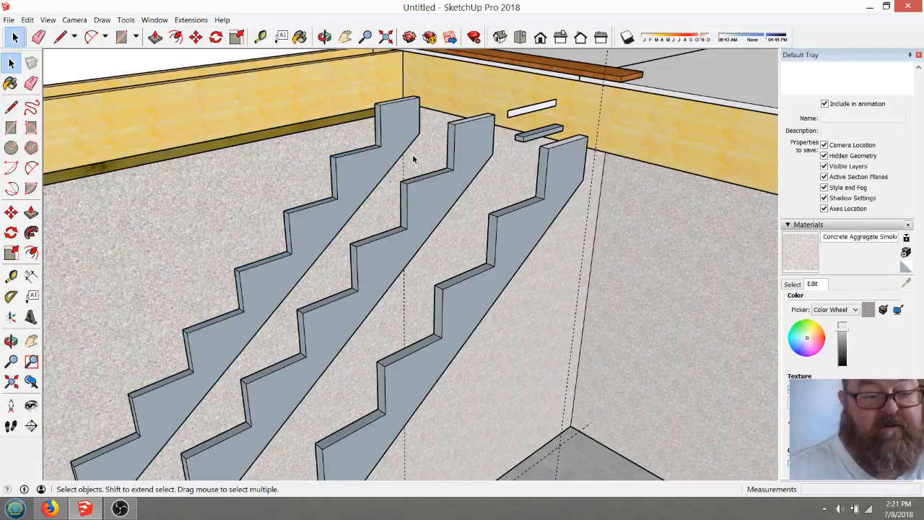
scroll(521, 114, up, 2)
scroll(553, 189, down, 3)
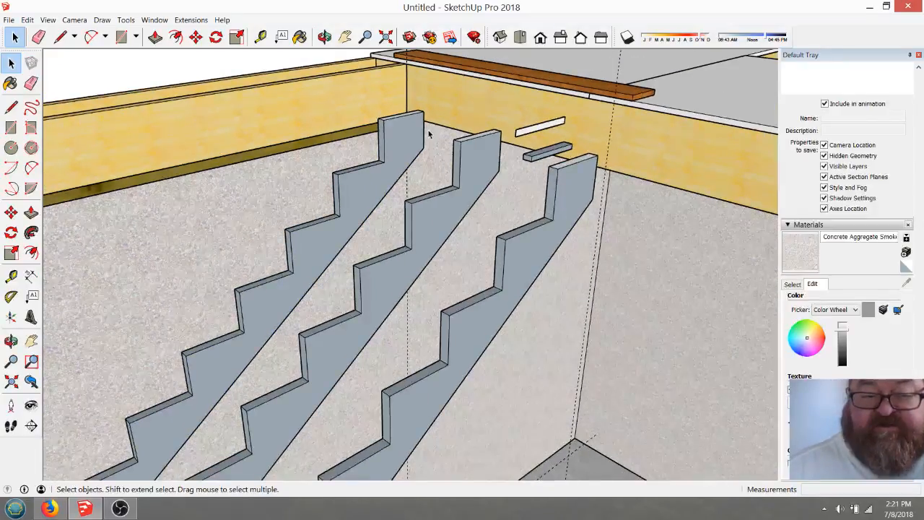
scroll(503, 153, up, 4)
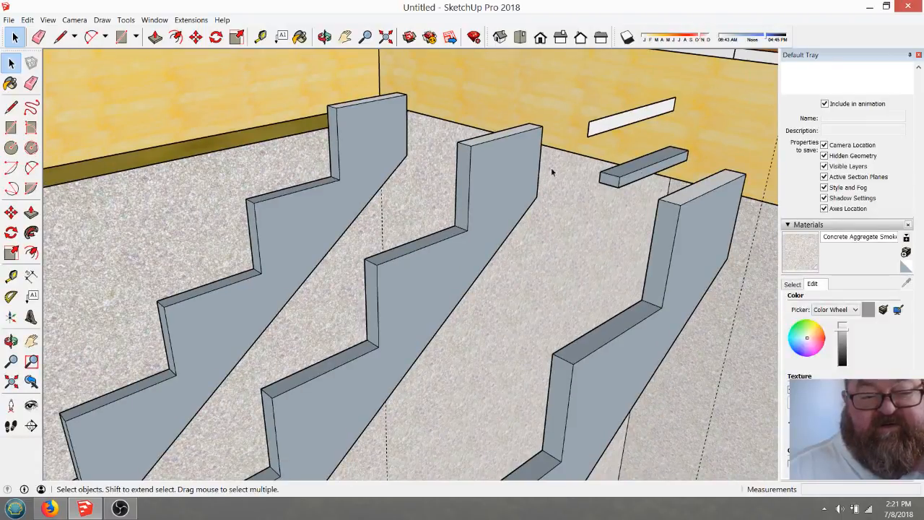
- Move the tread piece by its lower front corner onto the front corner at the outer stringer's upper end
click(654, 163)
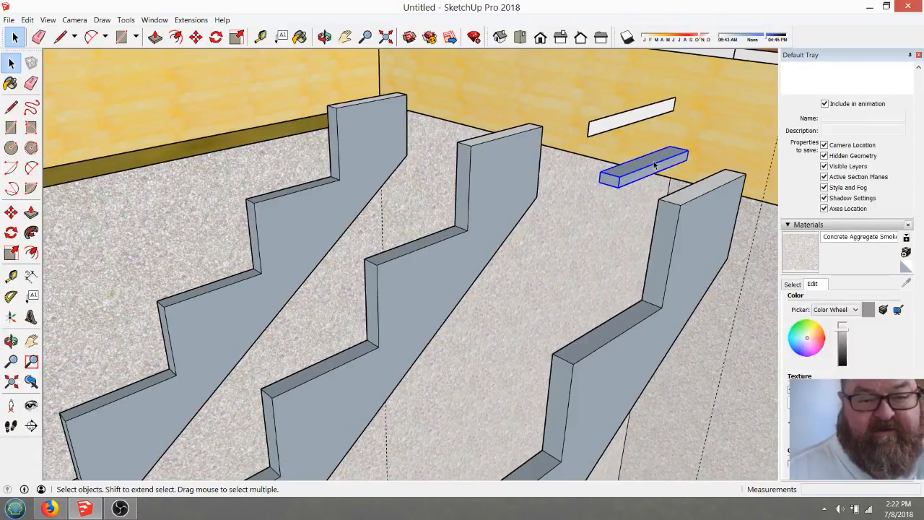
click(195, 37)
scroll(480, 168, up, 5)
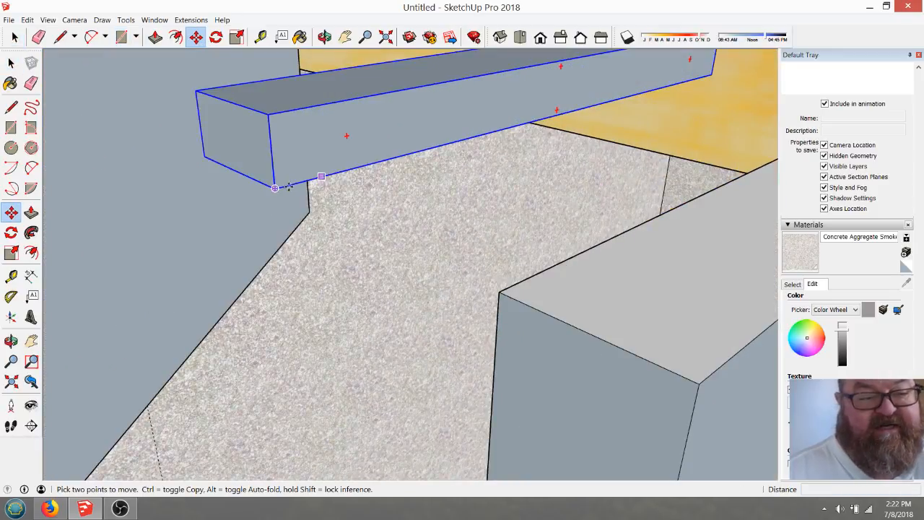
click(275, 188)
scroll(311, 167, down, 3)
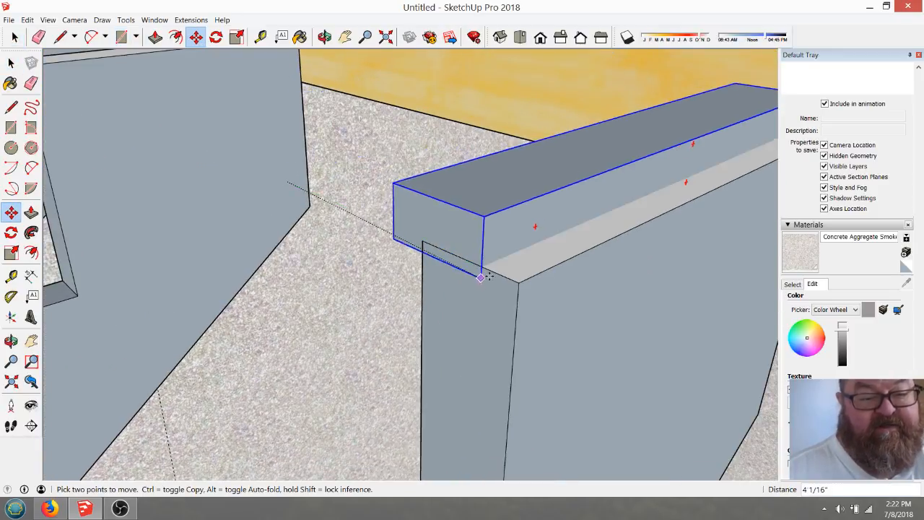
scroll(599, 292, down, 5)
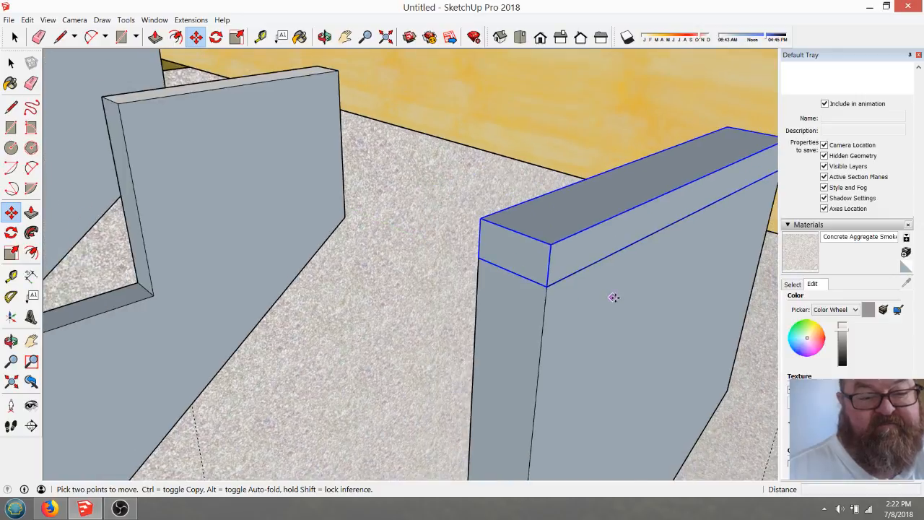
- Edit the tread group and close its open end with a 9 1/4" by 3/4" rectangle
click(325, 37)
drag(505, 124, 628, 157)
scroll(626, 171, down, 2)
scroll(706, 179, up, 4)
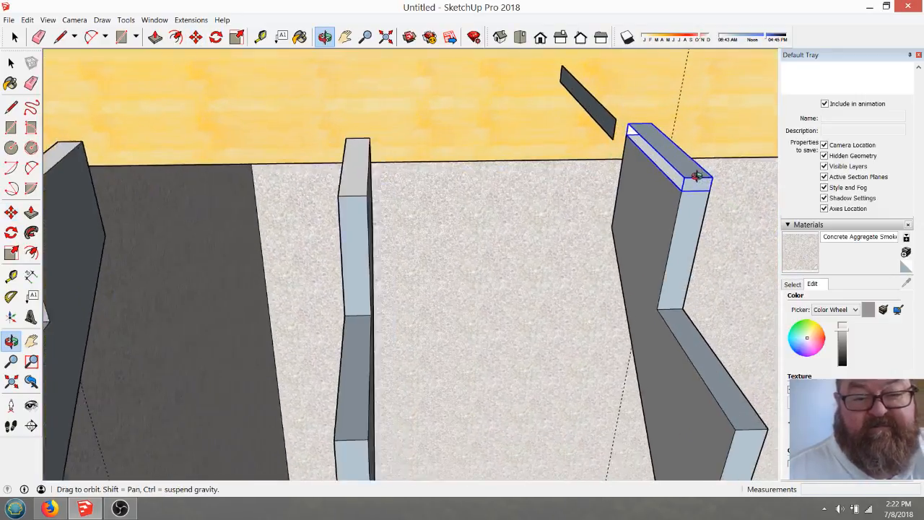
click(11, 64)
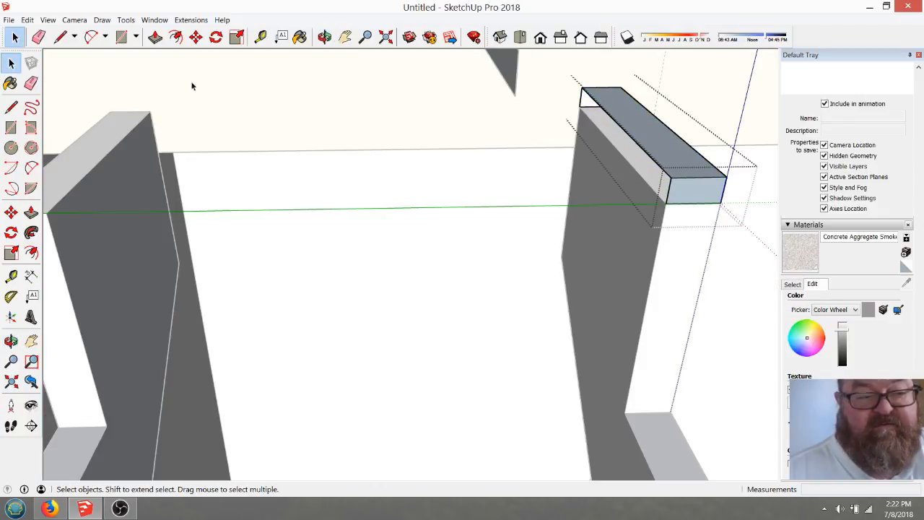
click(121, 37)
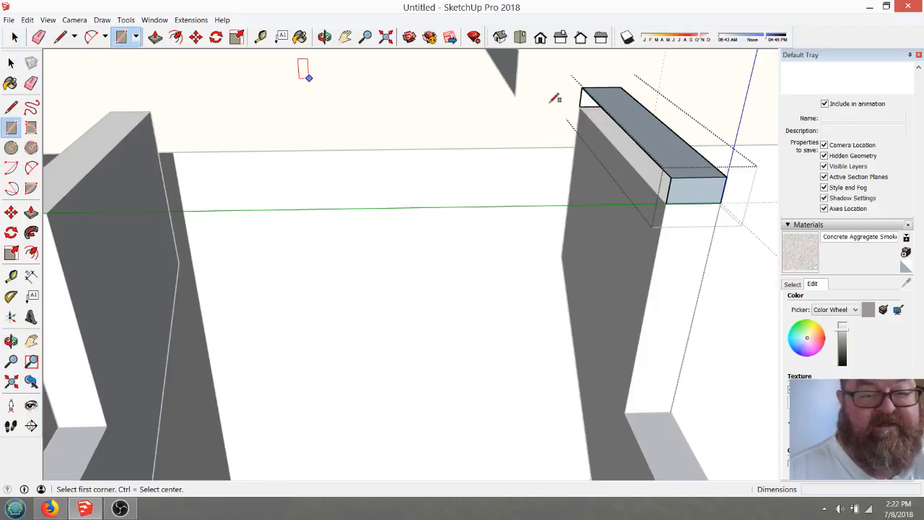
click(586, 87)
click(670, 196)
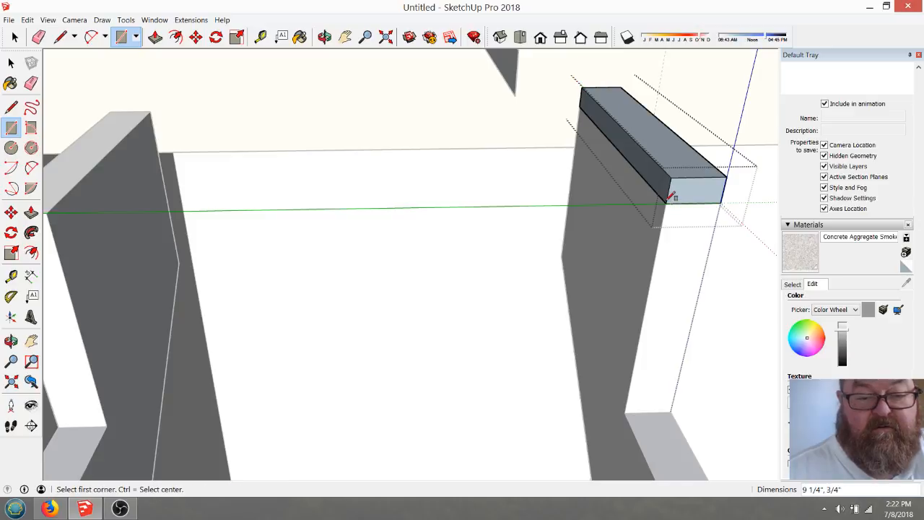
- Push/pull the tread's new end face across all three stringers to the far edge of the wall-side stringer
click(155, 37)
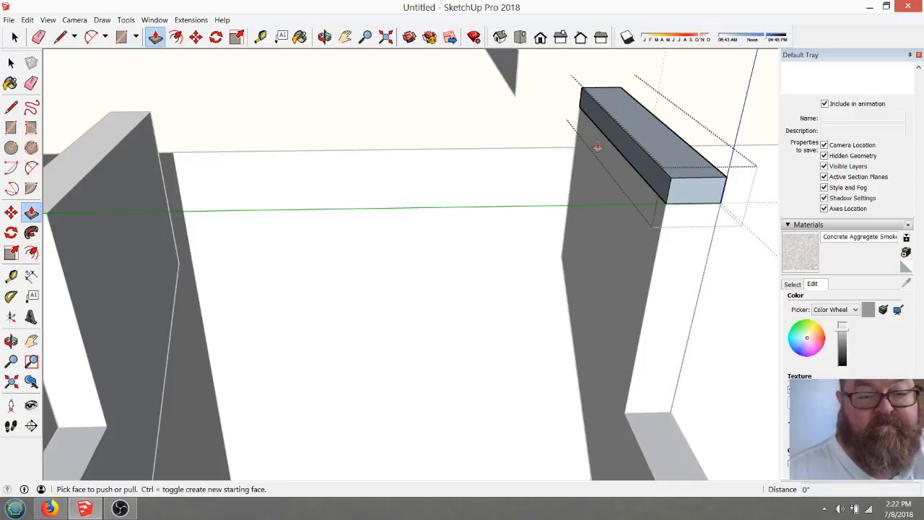
click(621, 143)
click(492, 148)
scroll(712, 174, down, 9)
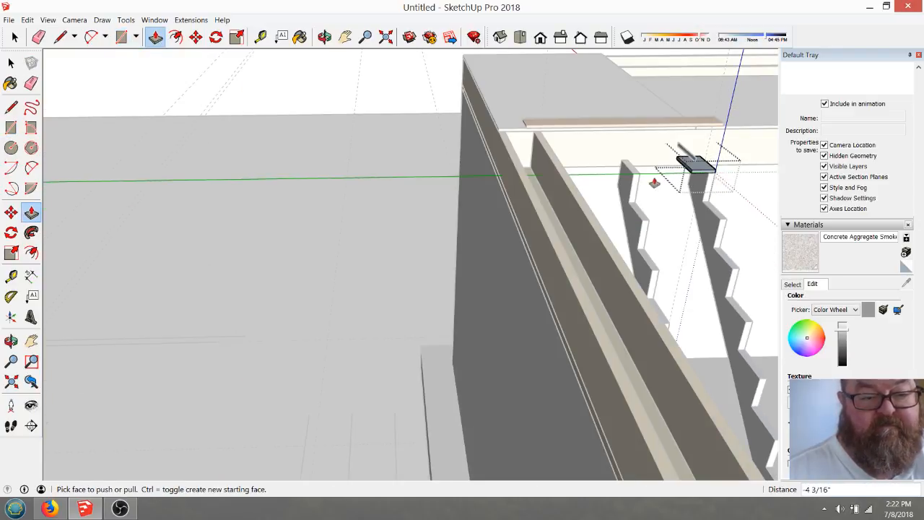
scroll(671, 181, up, 3)
scroll(677, 179, up, 3)
click(712, 148)
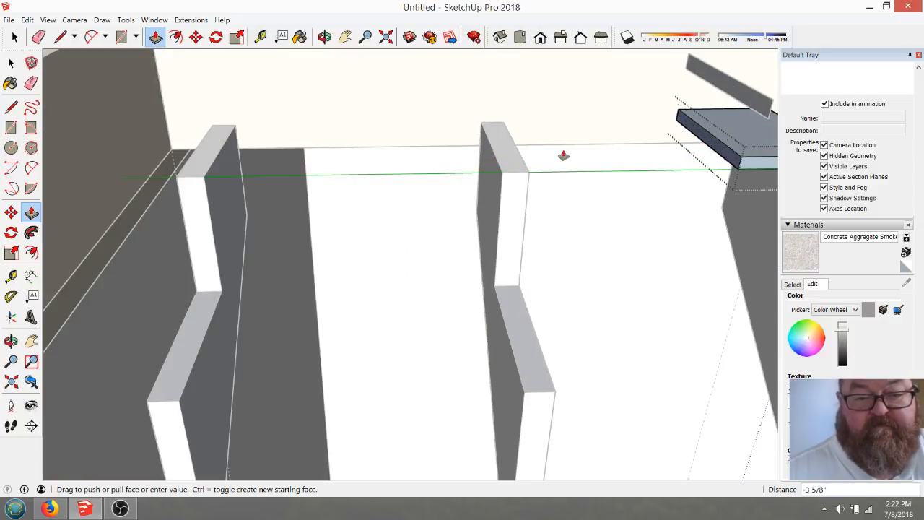
click(177, 187)
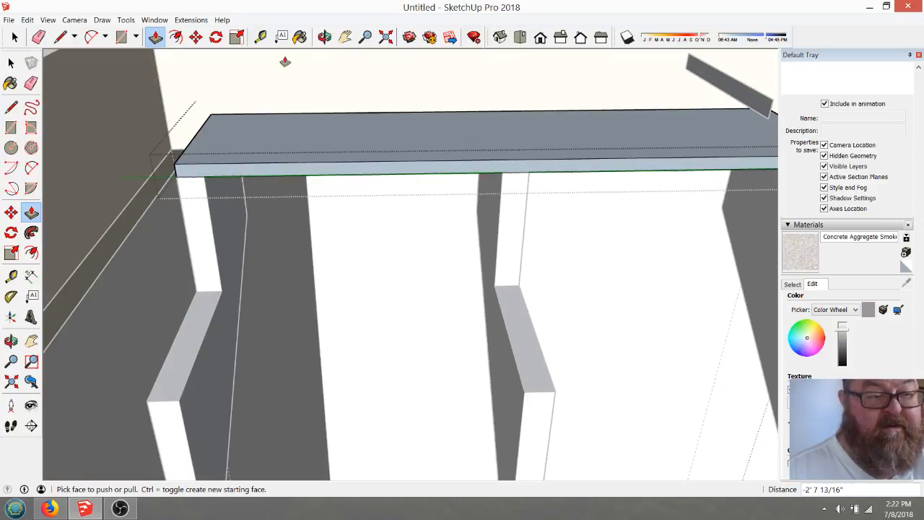
click(325, 36)
drag(291, 107, 368, 125)
key(space)
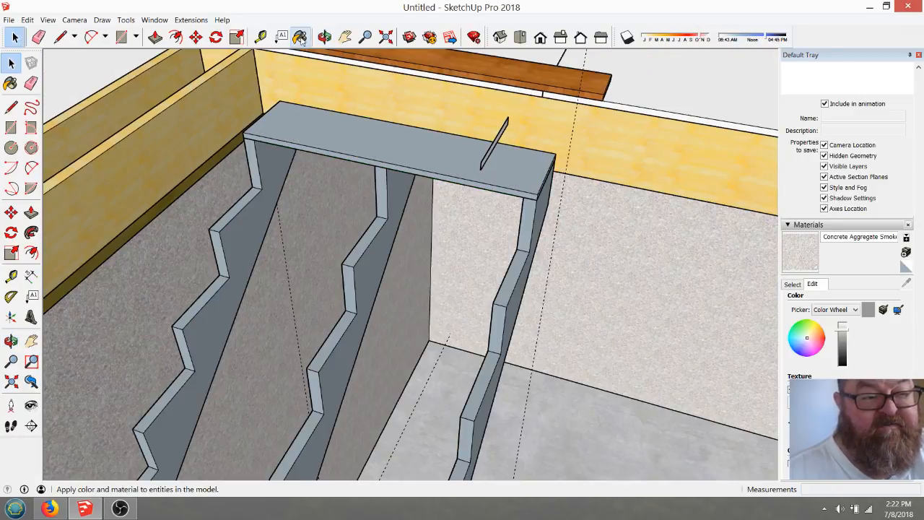
- Copy the top tread down to the second step, placing its lower back corner in the outer stringer's notch
click(325, 36)
drag(361, 109, 312, 114)
drag(540, 190, 422, 162)
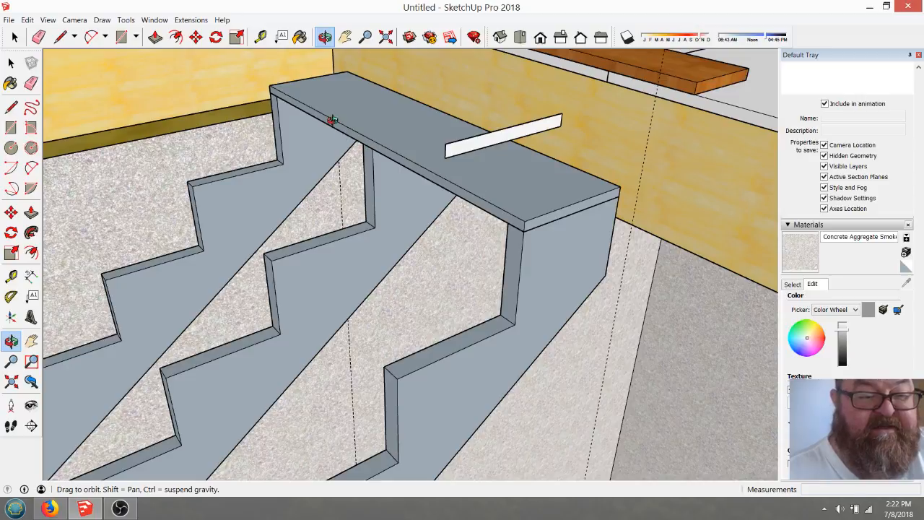
drag(493, 191, 427, 160)
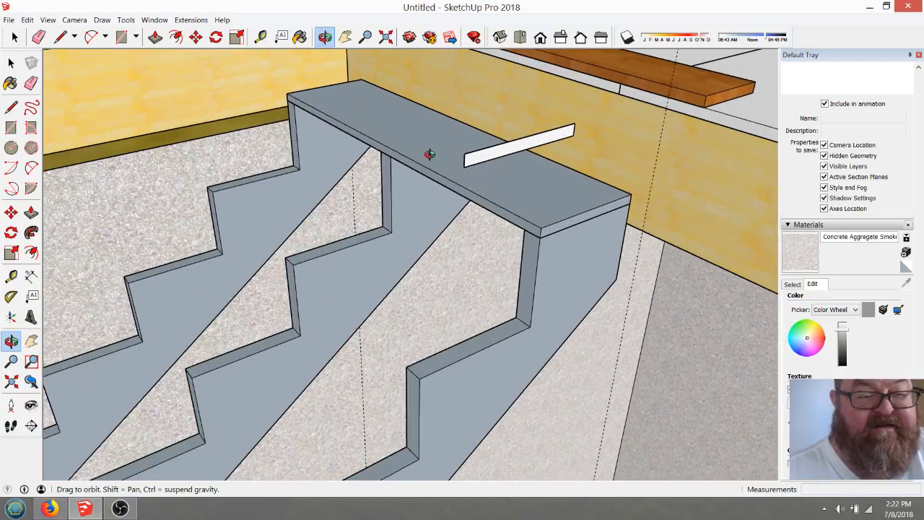
scroll(394, 119, down, 2)
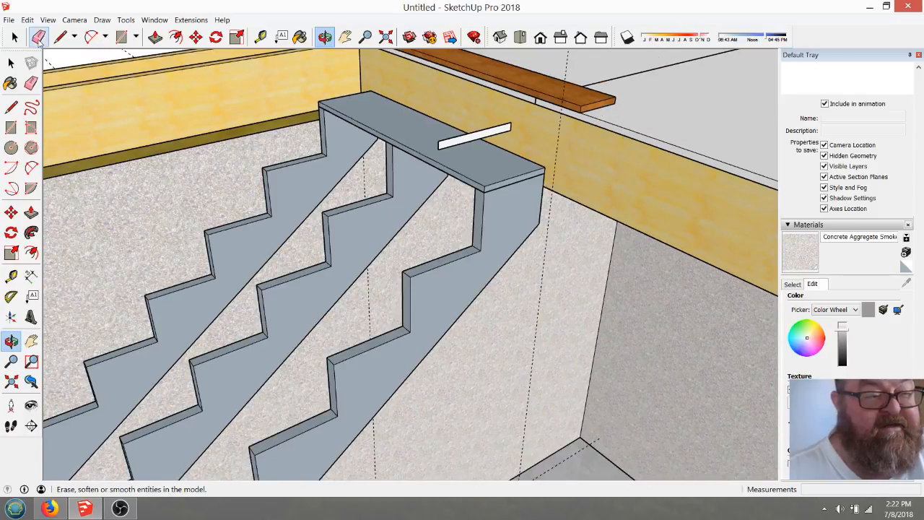
click(14, 37)
scroll(462, 209, up, 5)
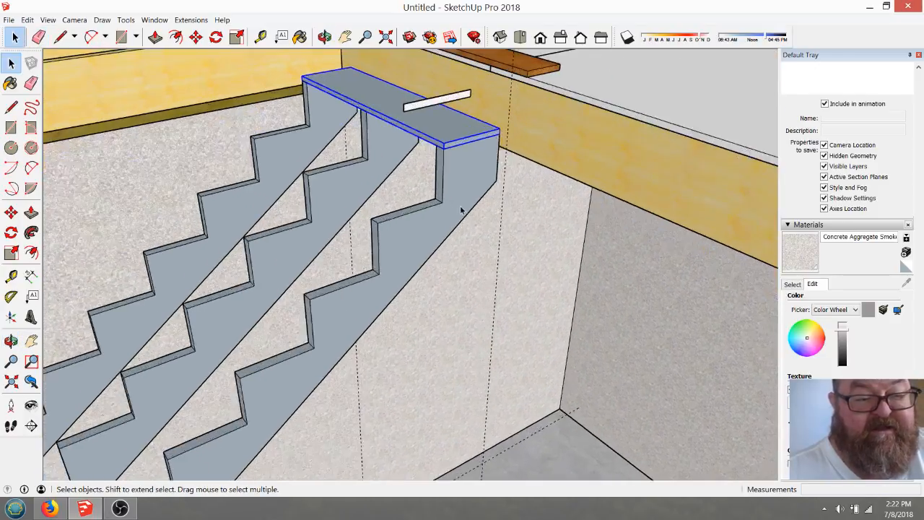
click(197, 38)
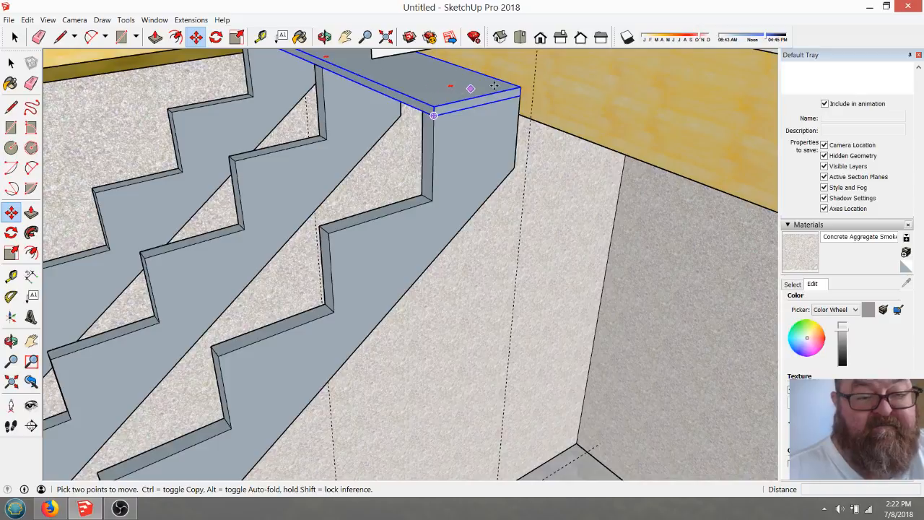
key(ctrl)
click(520, 95)
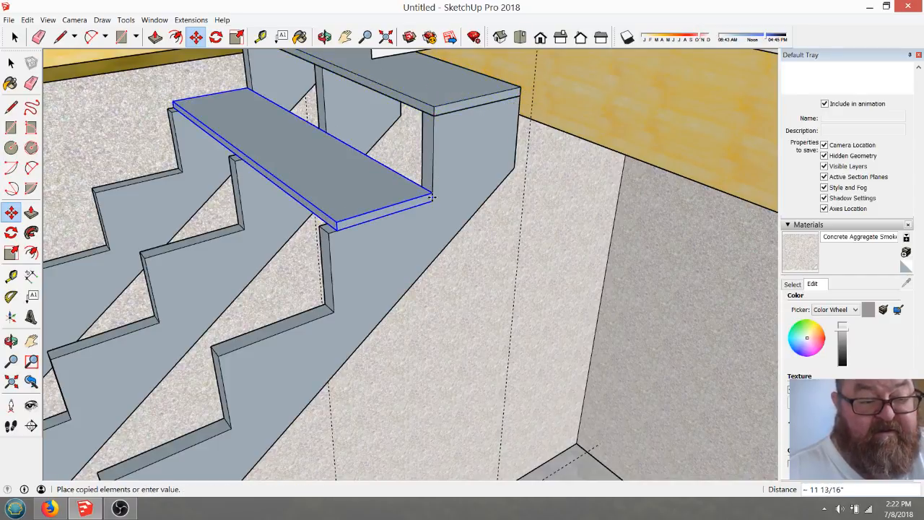
click(312, 217)
- Try to extend the second tread's front face 3/4" to the stringer's front edge with Push/Pull, and undo it
scroll(309, 215, up, 3)
scroll(311, 217, up, 5)
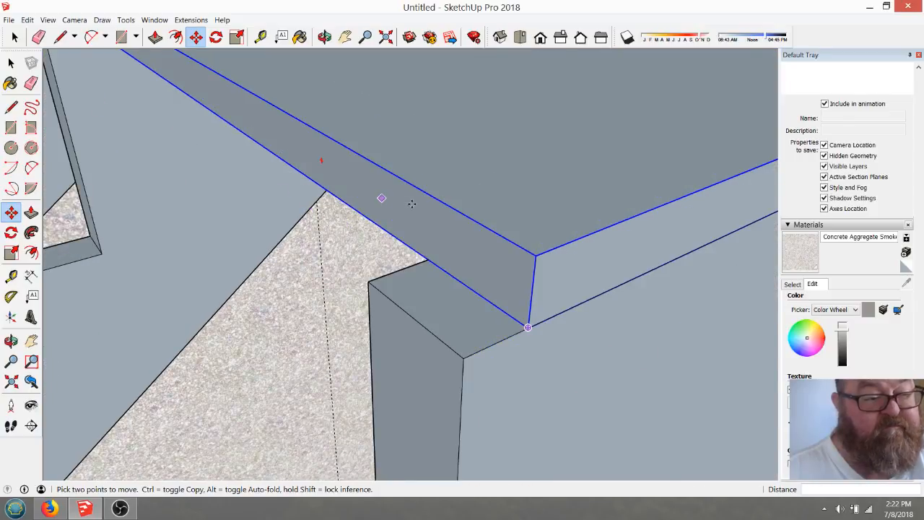
scroll(408, 205, down, 4)
click(15, 38)
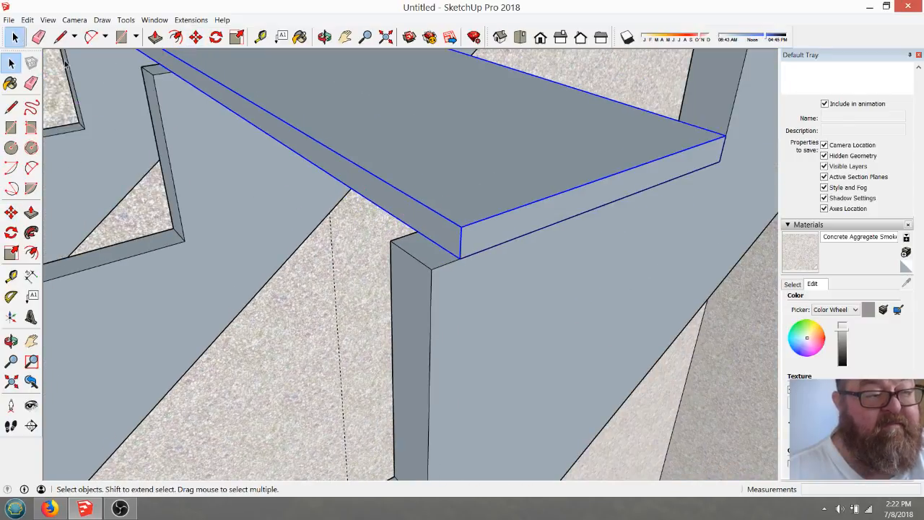
double_click(336, 129)
click(155, 38)
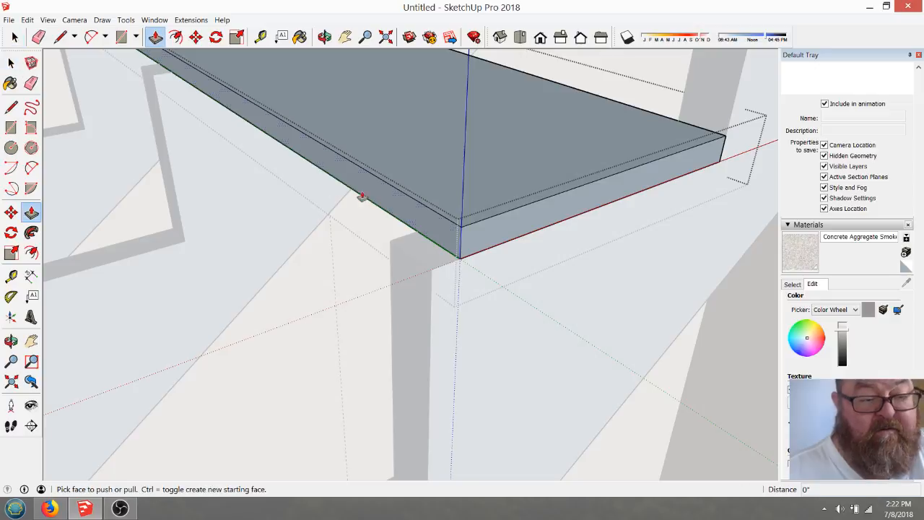
click(389, 197)
click(425, 272)
scroll(415, 306, down, 1)
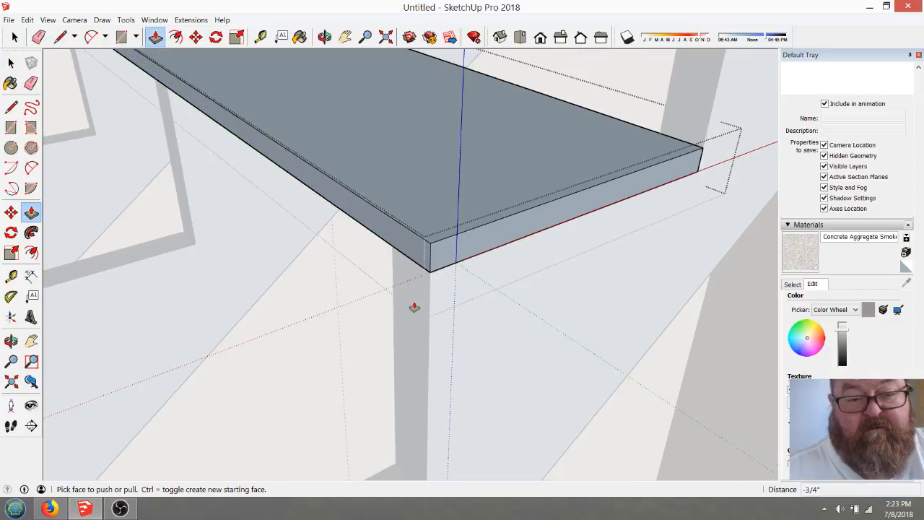
scroll(414, 306, down, 1)
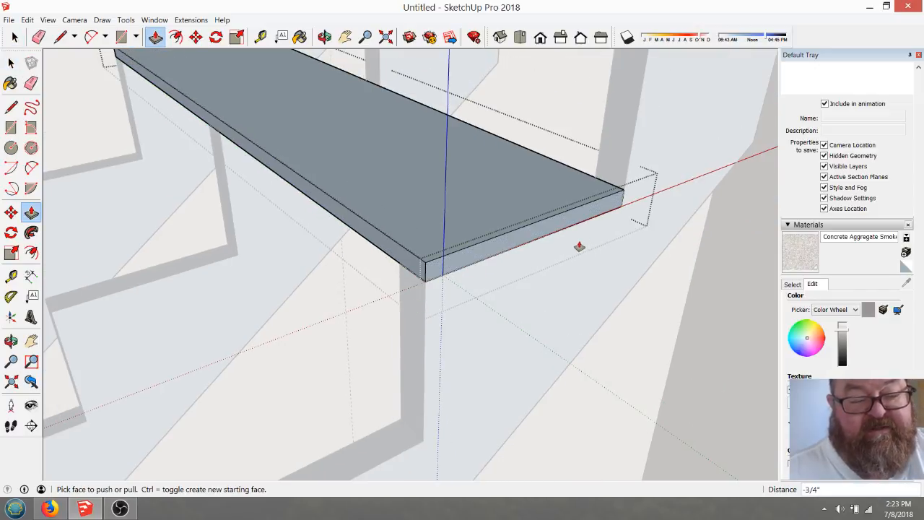
key(ctrl+z)
click(14, 37)
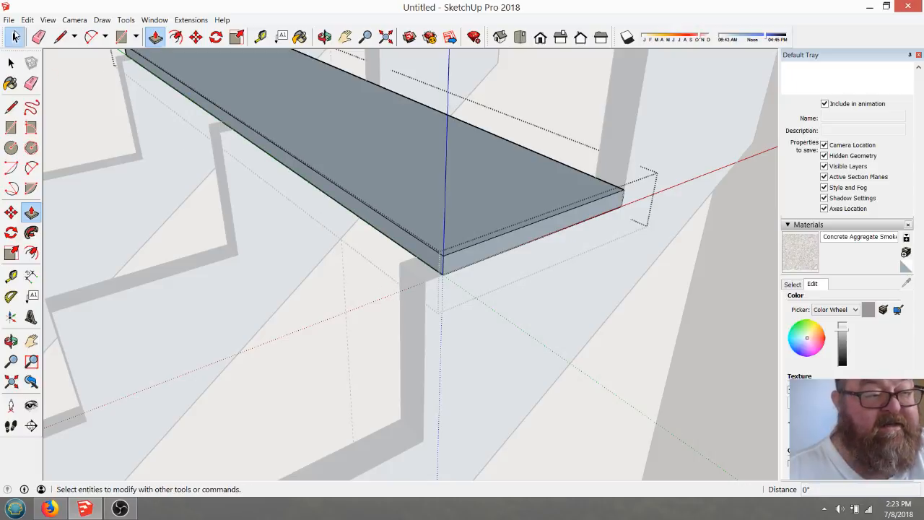
click(164, 140)
- Move the second tread 3/4" forward so its lower front corner meets the outer stringer's front edge
click(424, 176)
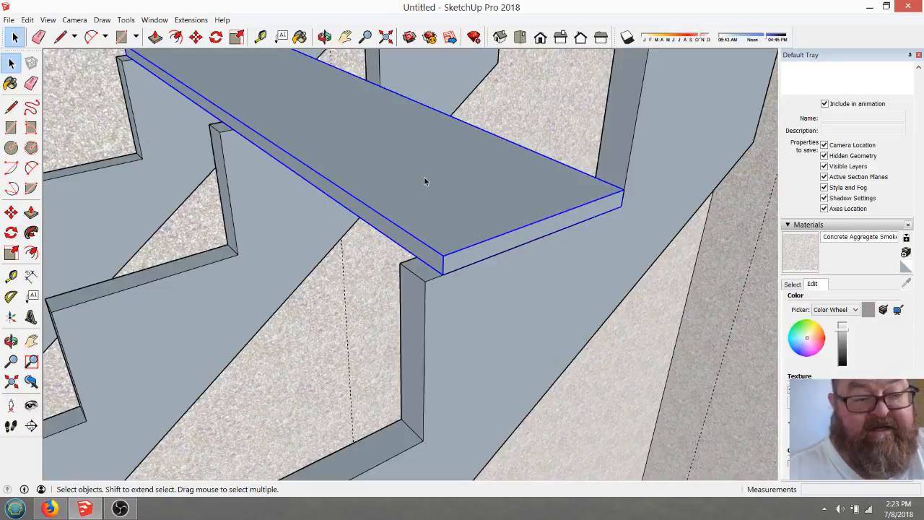
click(196, 37)
click(442, 274)
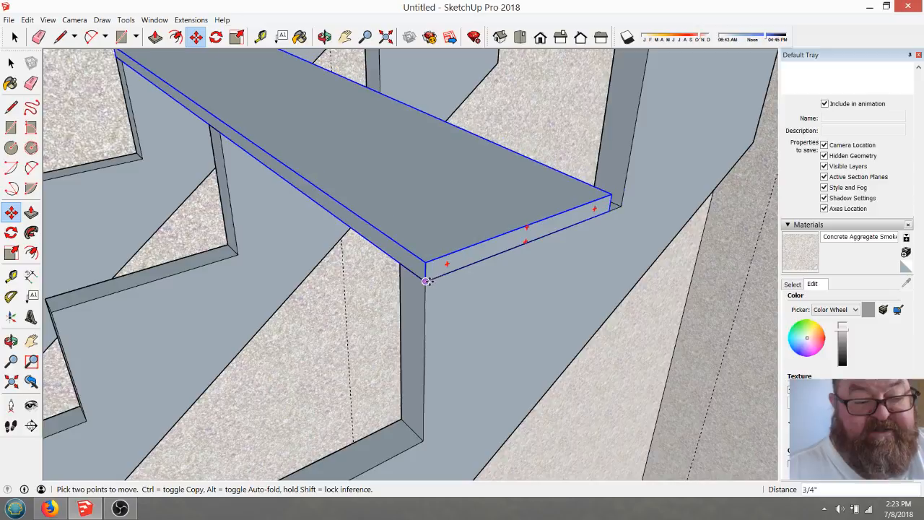
- Copy the second tread down to the third step, aligning its lower front corner with the outer stringer's step corner
scroll(420, 229, down, 10)
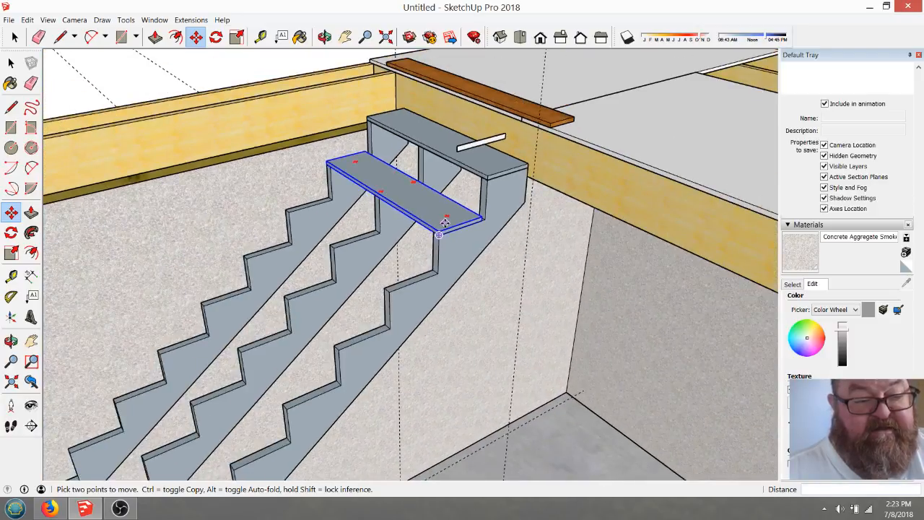
scroll(416, 292, up, 5)
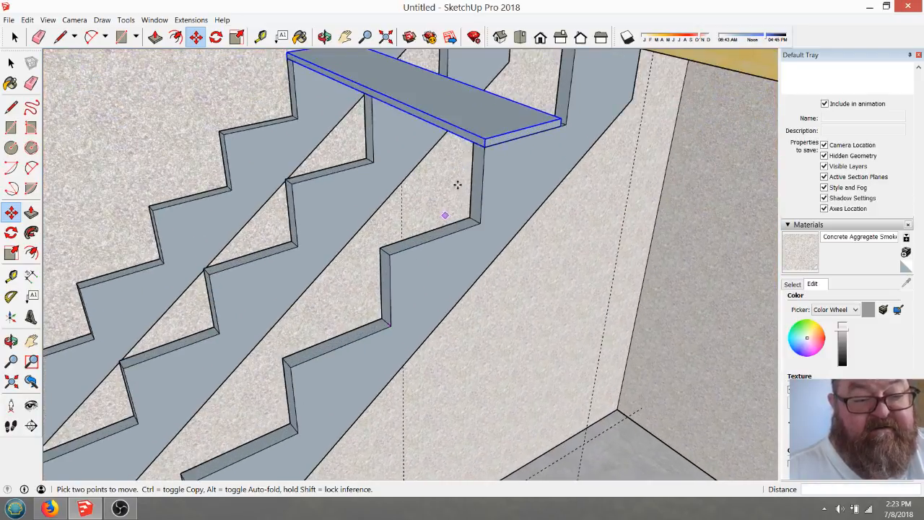
key(ctrl)
click(485, 147)
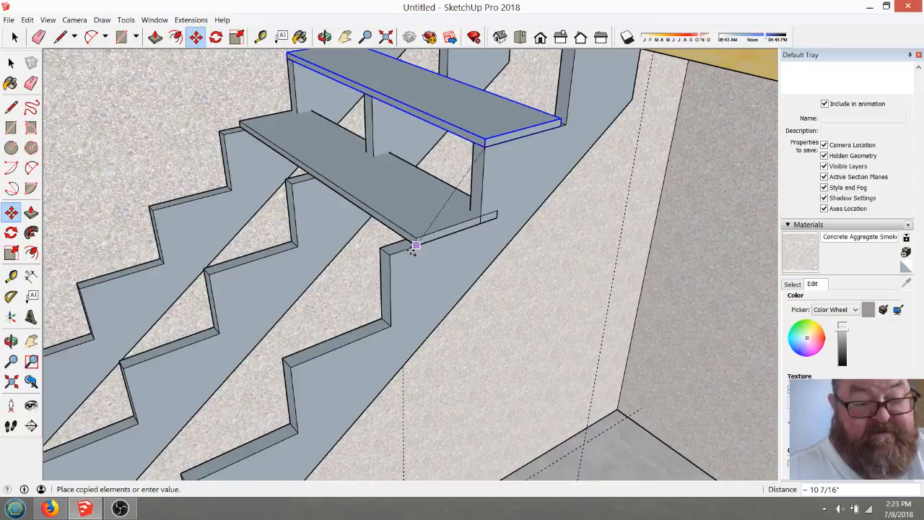
click(390, 254)
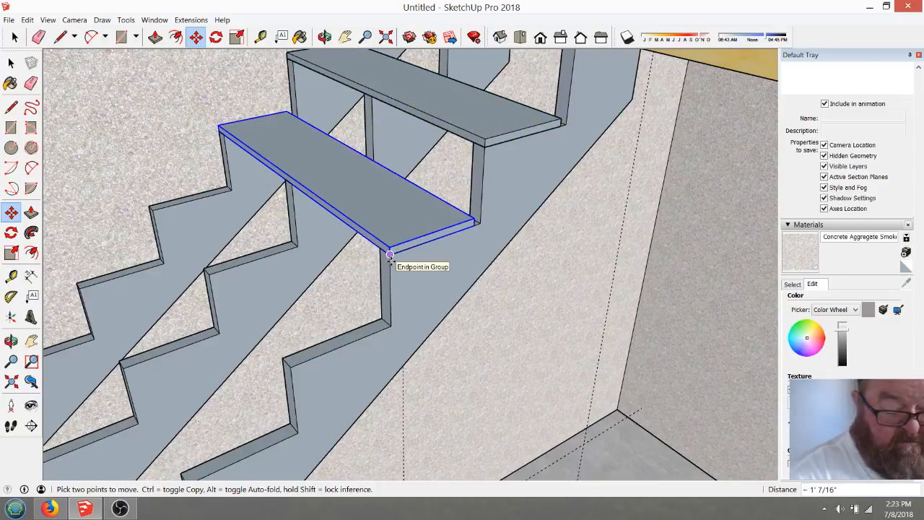
- Repeat the last tread copy as an array of 16 down the remaining steps of the stringers
text(*16)
key(Return)
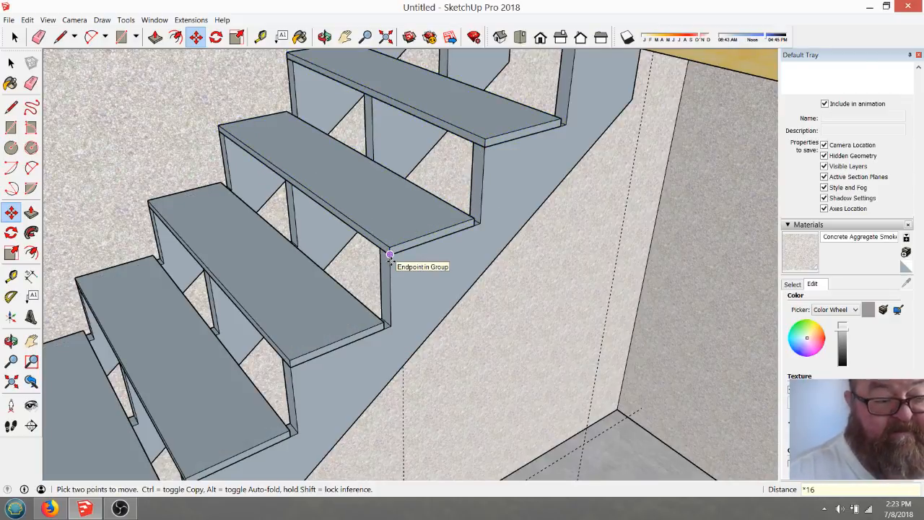
scroll(542, 150, down, 6)
scroll(542, 150, down, 5)
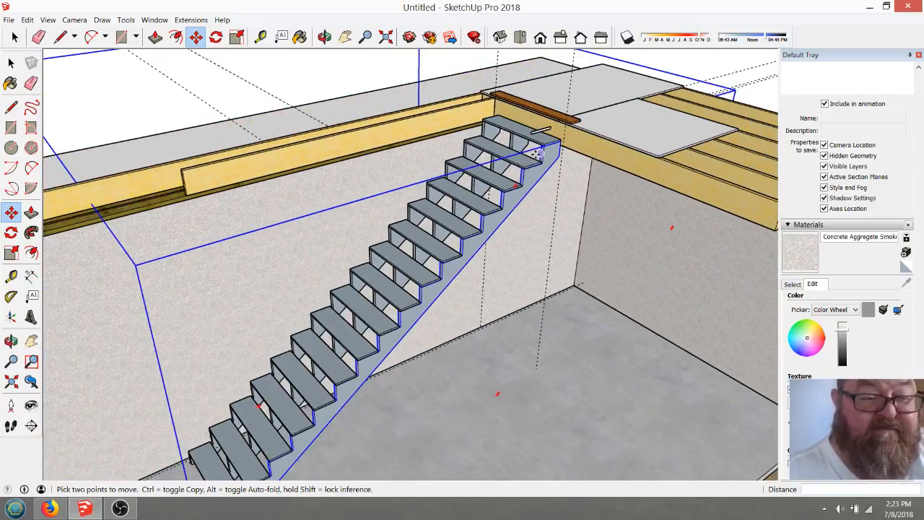
- Inspect the treads from the bottom step at the floor up to the top step at the landing
scroll(303, 449, up, 5)
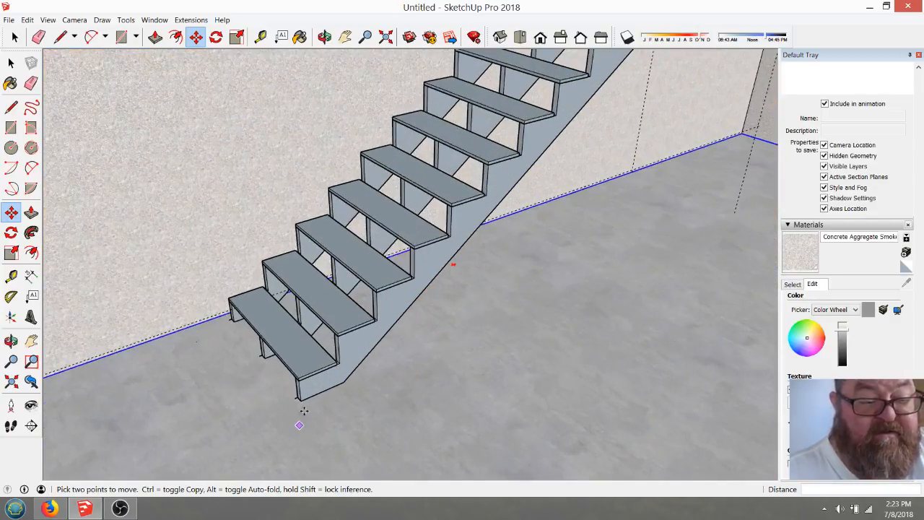
scroll(299, 422, up, 4)
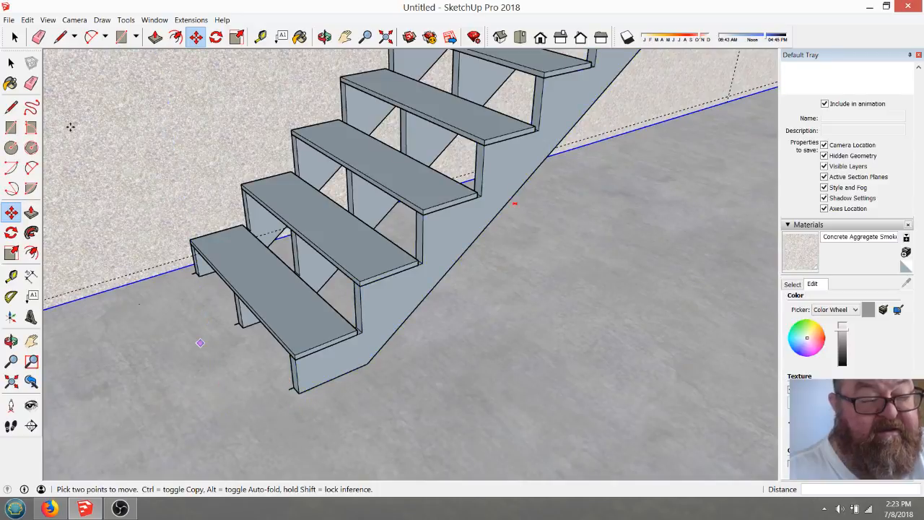
click(11, 63)
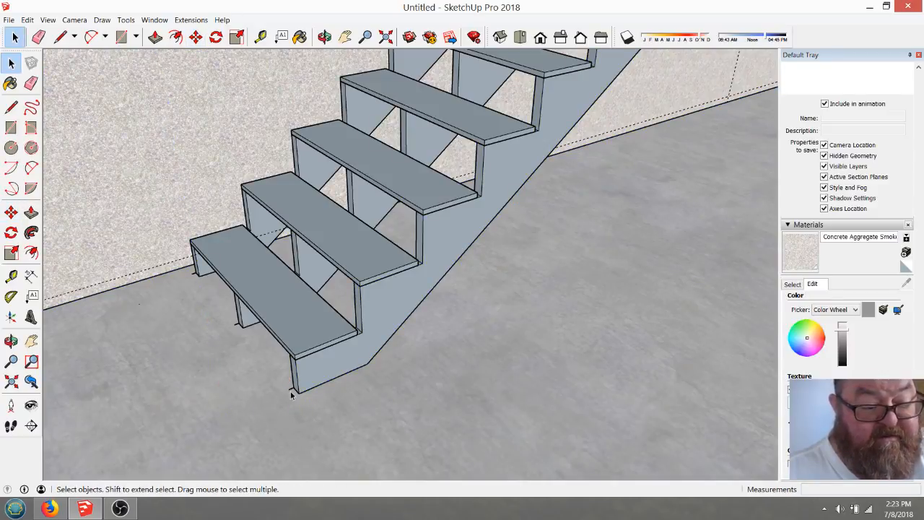
scroll(253, 417, down, 2)
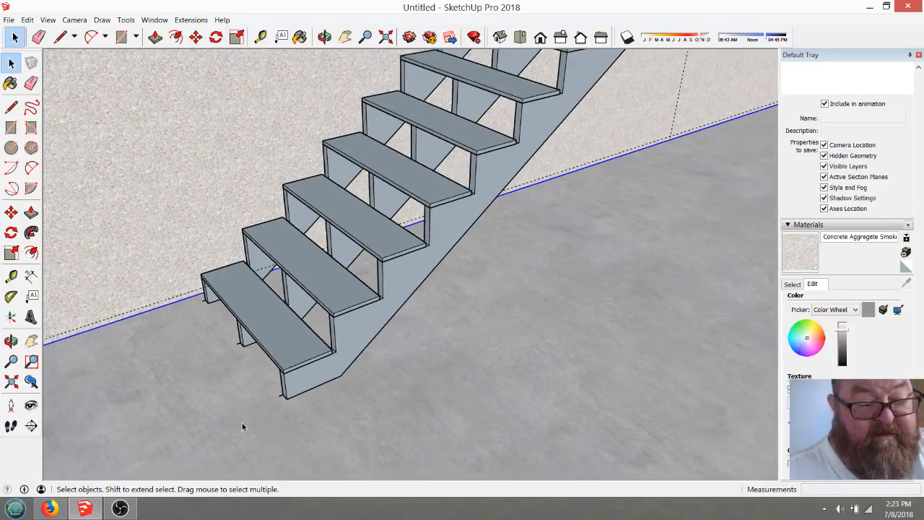
scroll(295, 402, down, 3)
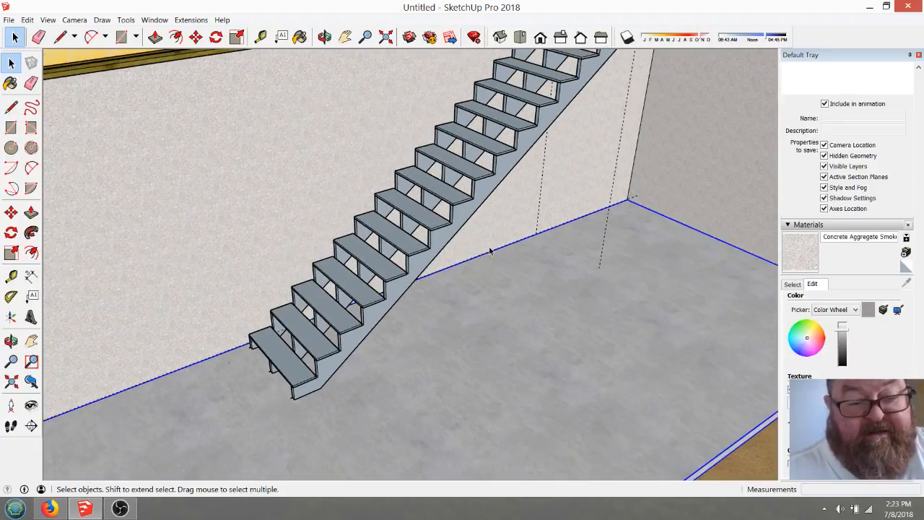
scroll(375, 356, down, 2)
click(602, 221)
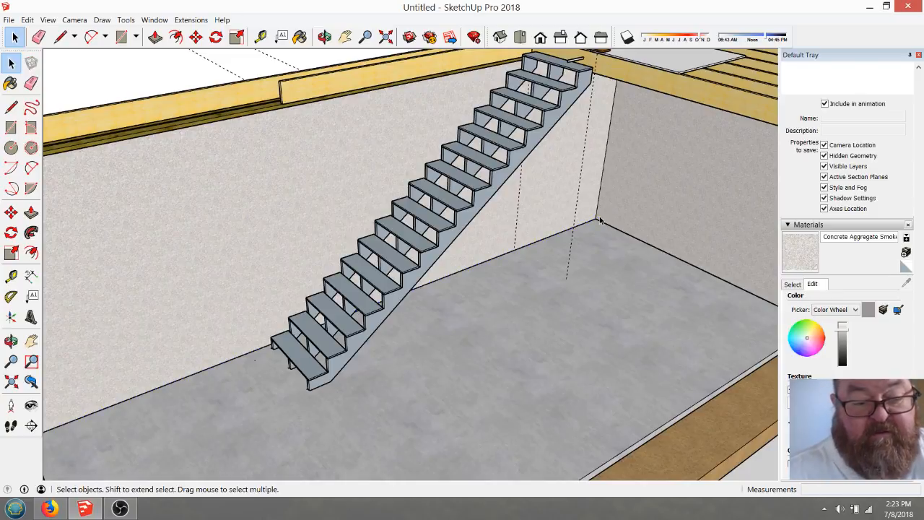
scroll(516, 295, down, 4)
click(324, 36)
scroll(590, 132, up, 6)
drag(591, 132, 663, 170)
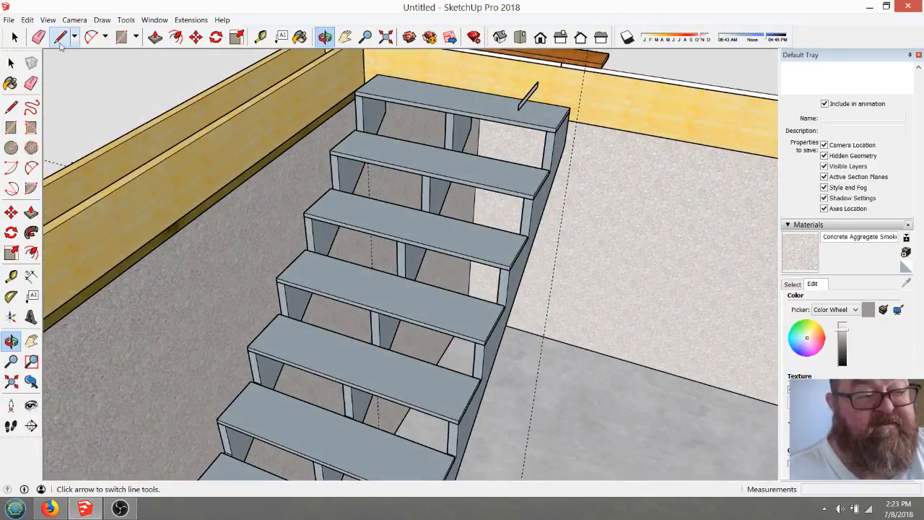
scroll(336, 221, down, 2)
drag(458, 128, 559, 186)
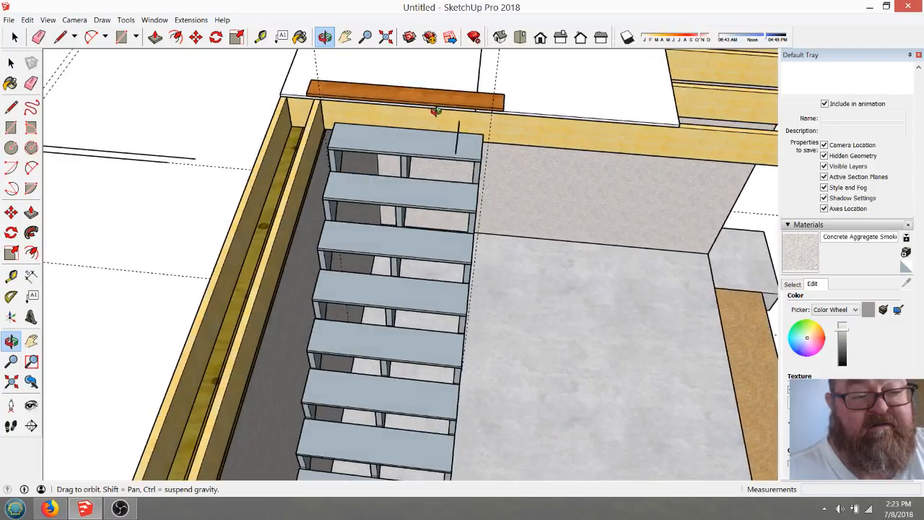
scroll(431, 116, up, 5)
drag(378, 175, 302, 94)
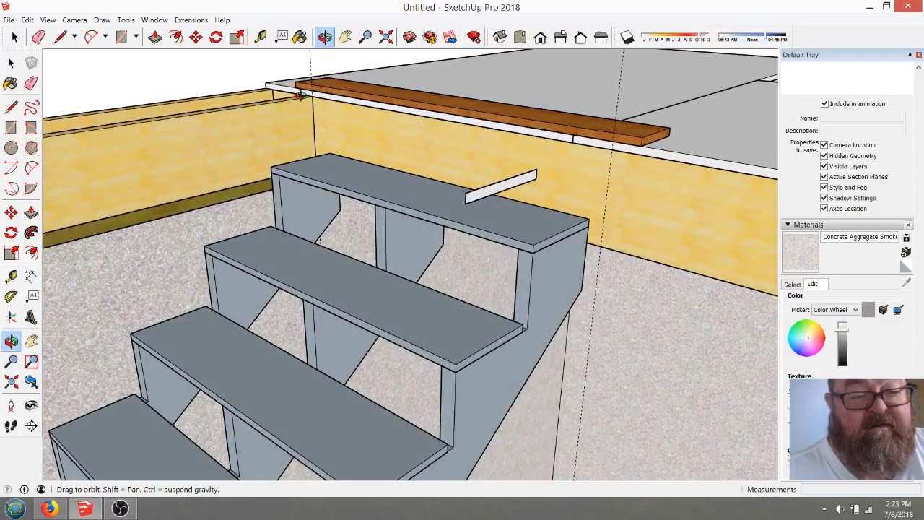
drag(448, 160, 516, 193)
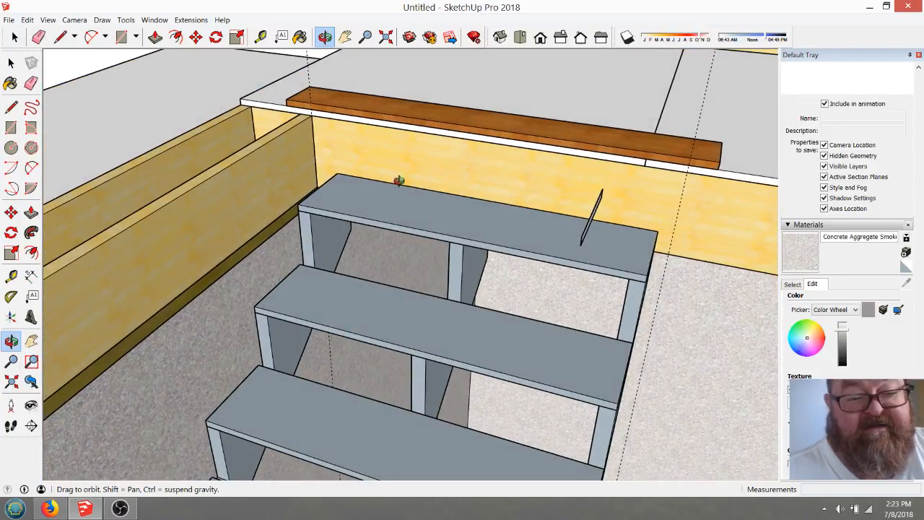
drag(403, 152, 351, 140)
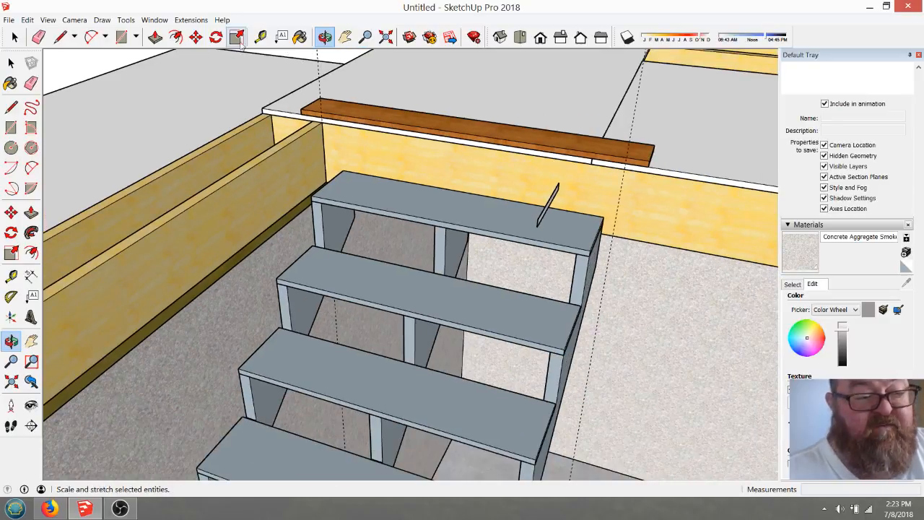
- Measure along the landing's edge from the subfloor's corner to the vertical guide beside the outer stringer
click(261, 37)
scroll(347, 149, down, 1)
click(295, 145)
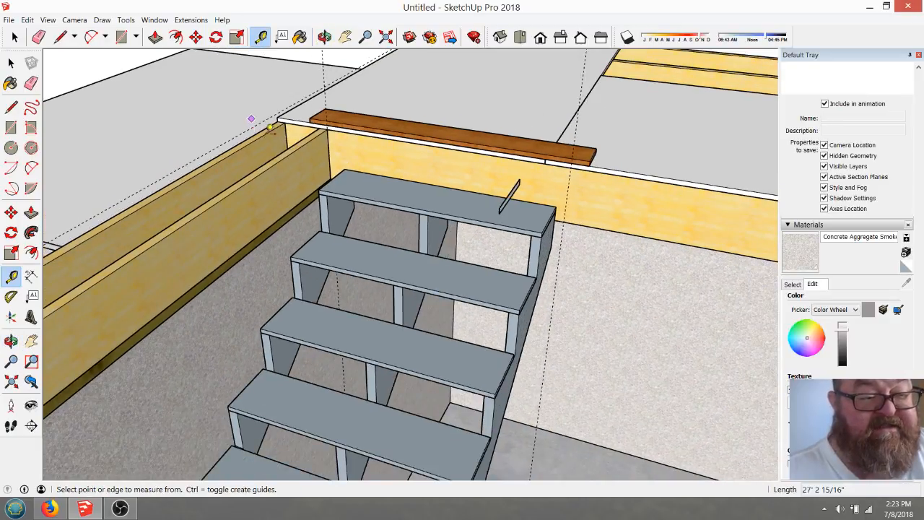
scroll(271, 128, up, 3)
scroll(299, 137, down, 2)
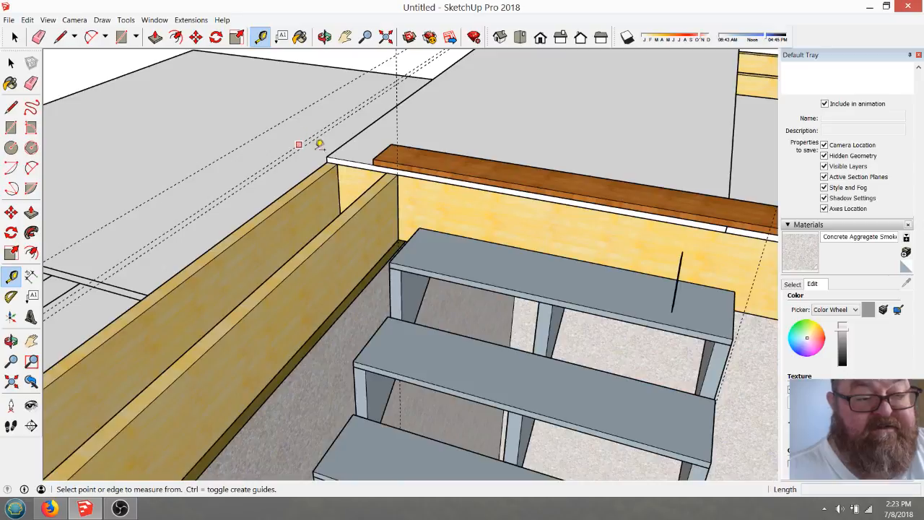
scroll(320, 145, up, 3)
scroll(423, 208, down, 3)
scroll(429, 215, up, 4)
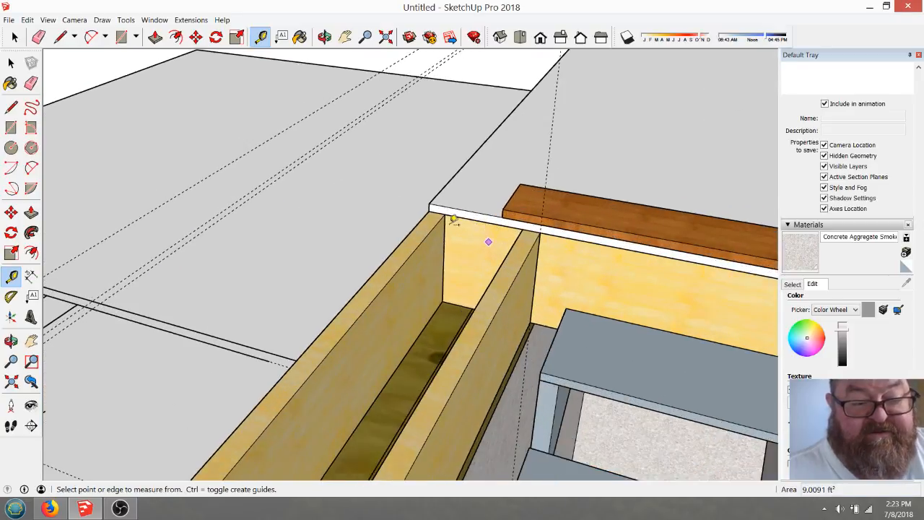
click(403, 176)
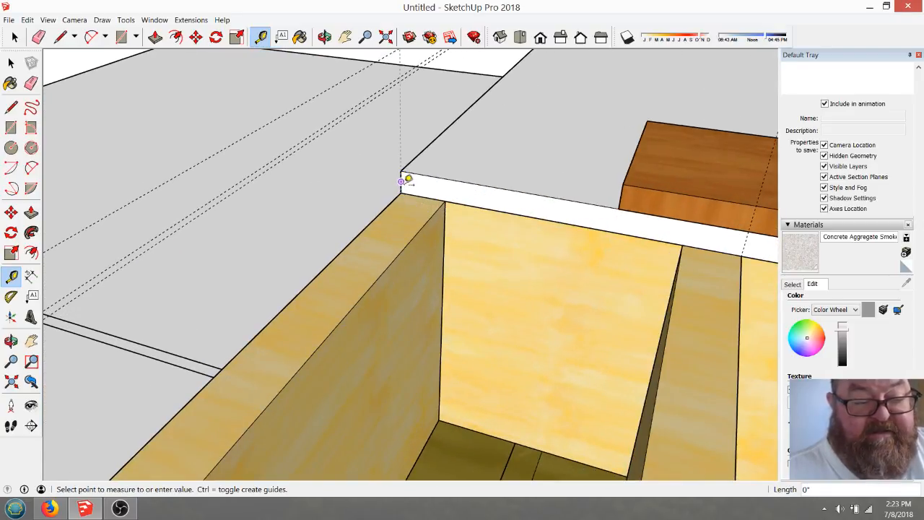
scroll(407, 179, down, 4)
scroll(410, 180, down, 2)
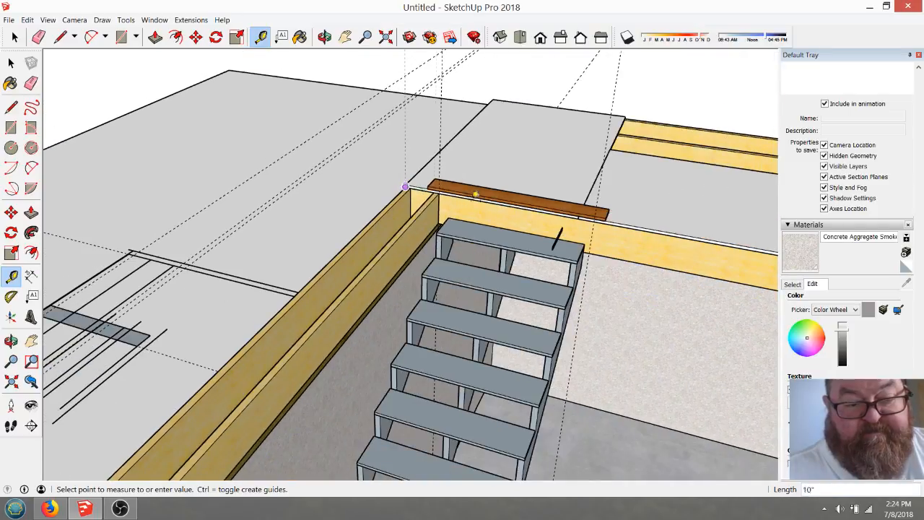
scroll(596, 224, up, 2)
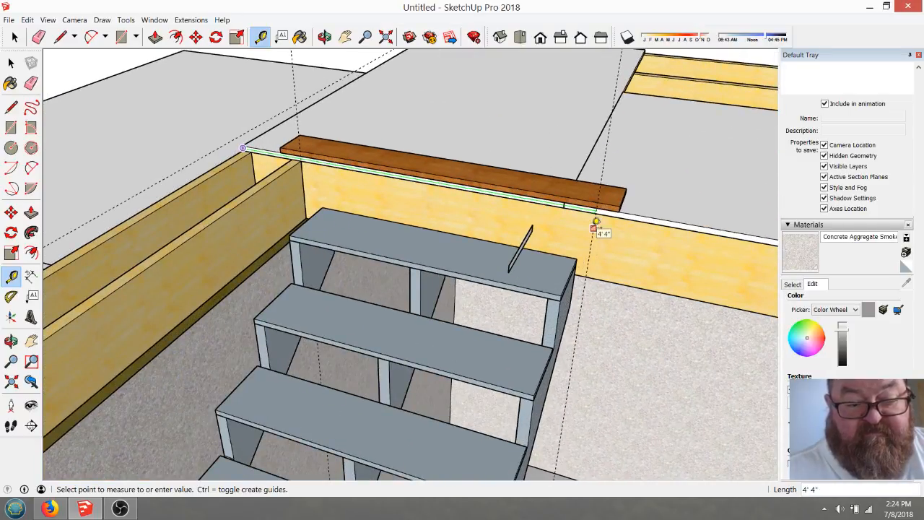
click(597, 222)
scroll(597, 224, down, 2)
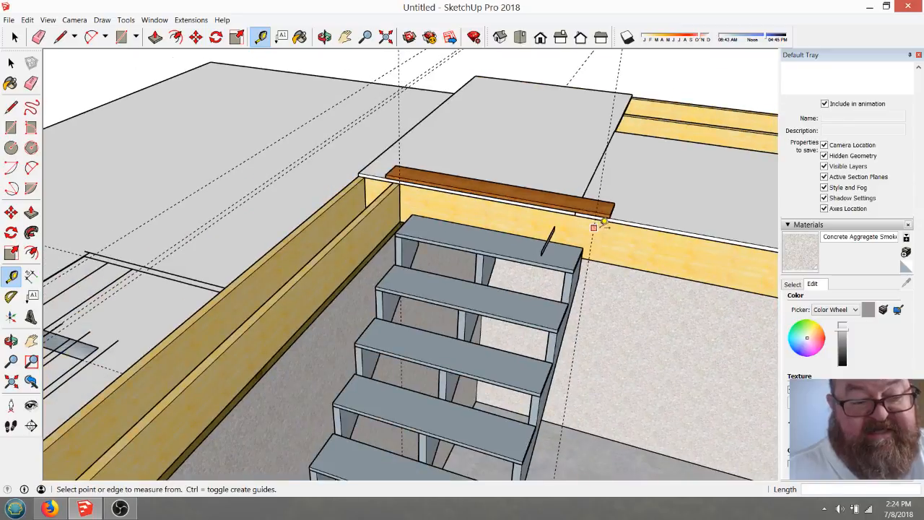
- Add a guide line on the outer stringer's side face, parallel to its sloping lower edge
scroll(598, 247, up, 3)
click(325, 37)
drag(536, 237, 425, 165)
scroll(493, 273, up, 4)
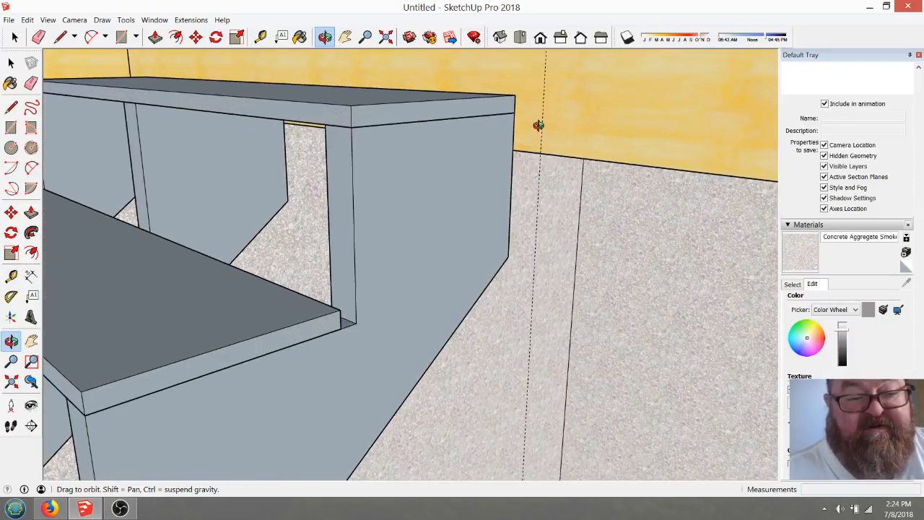
scroll(539, 126, down, 2)
scroll(539, 125, down, 2)
drag(475, 185, 437, 175)
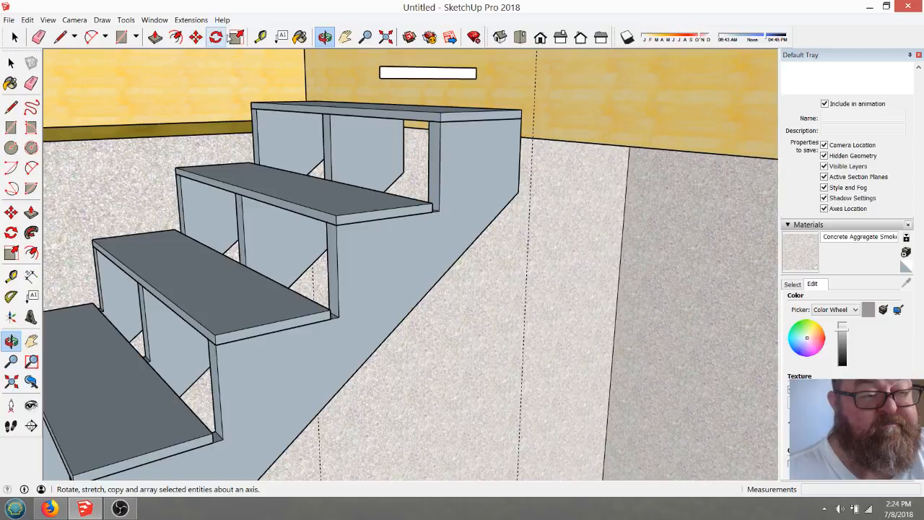
click(261, 37)
click(484, 228)
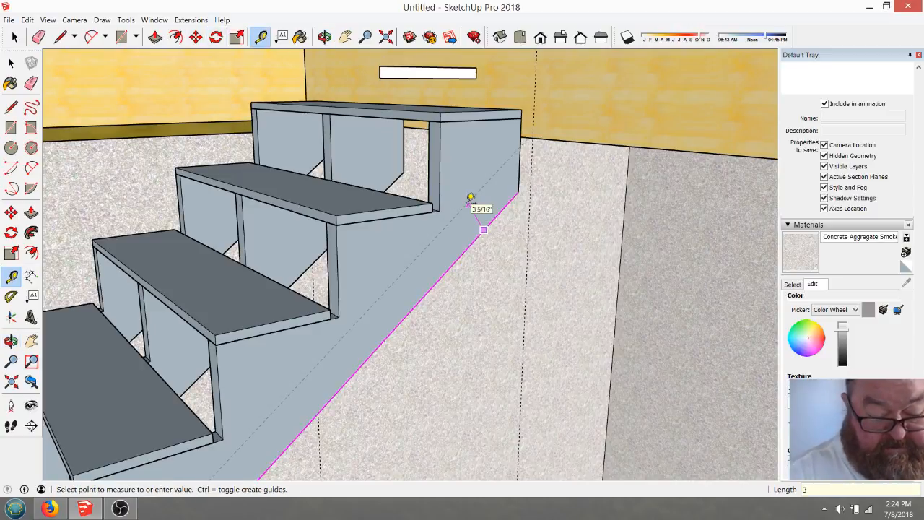
key(Return)
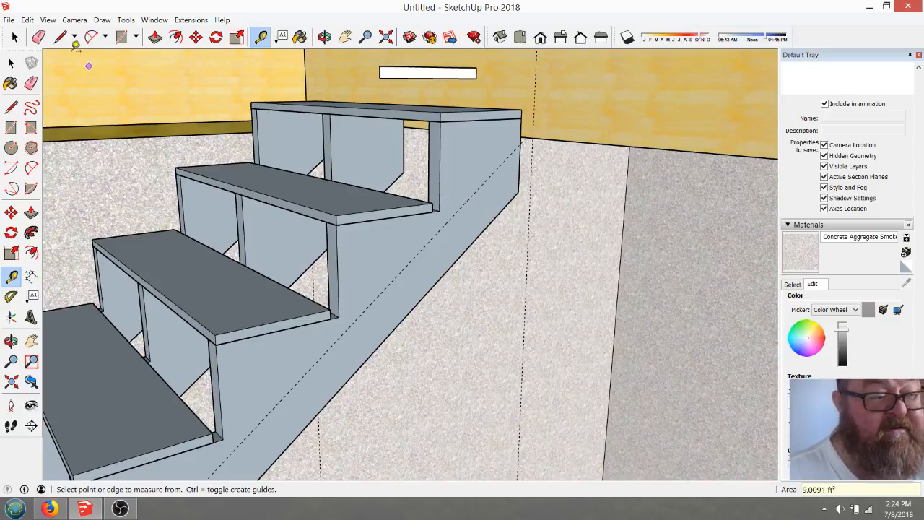
- Outline a full-length sloping strip on the outer stringer's side between its lower edge and the parallel guide
click(62, 38)
click(520, 143)
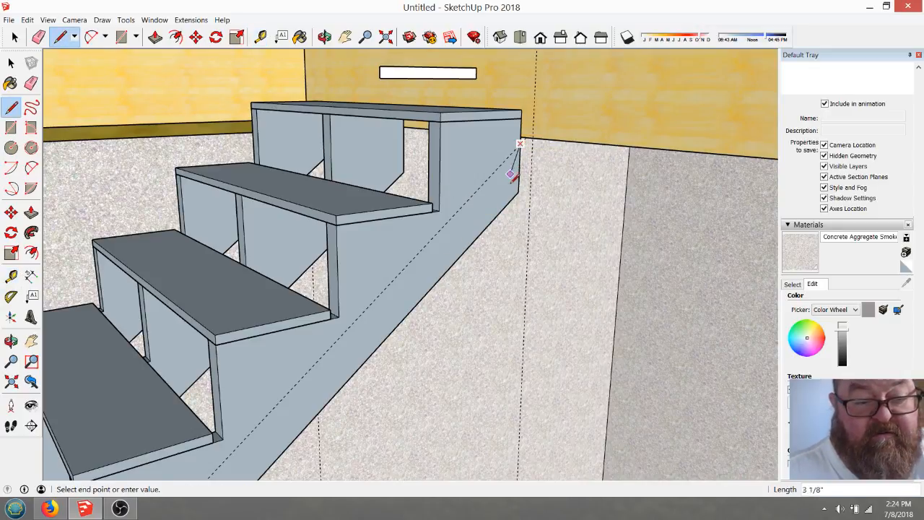
scroll(518, 189, down, 8)
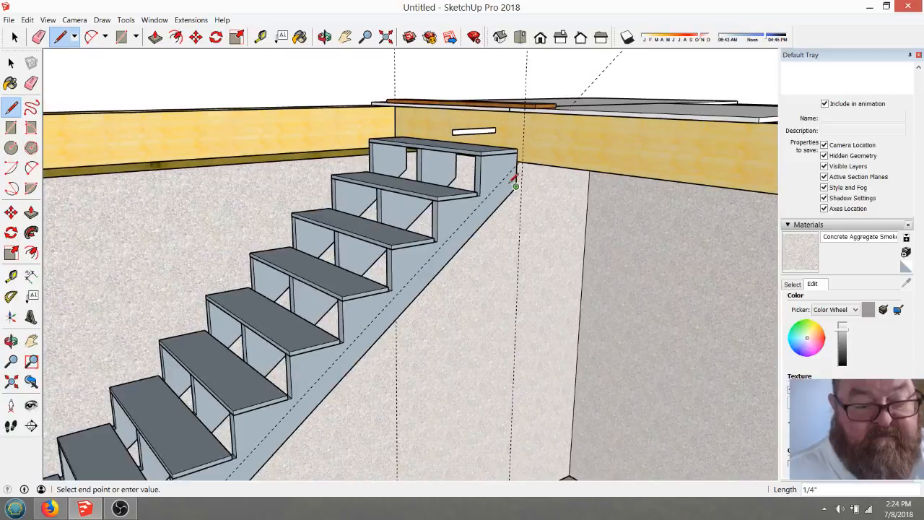
scroll(508, 189, down, 2)
scroll(320, 388, up, 6)
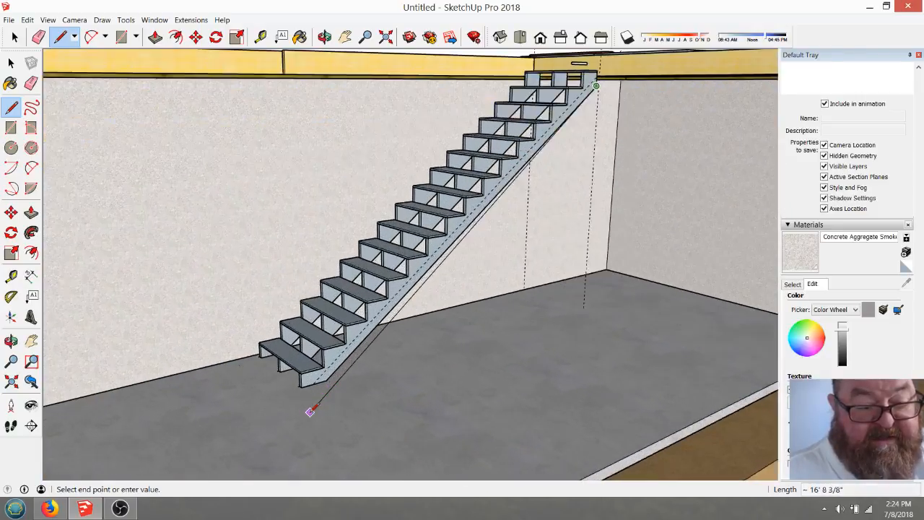
scroll(322, 376, up, 2)
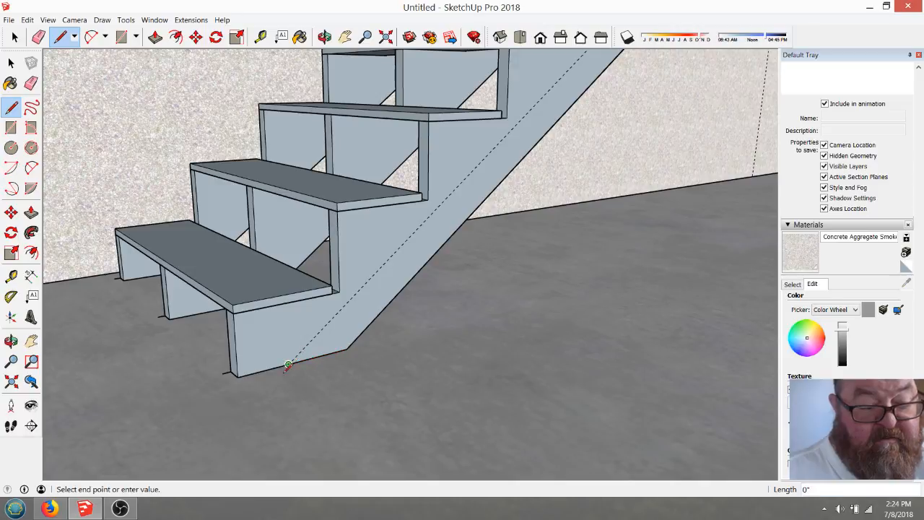
scroll(288, 363, down, 10)
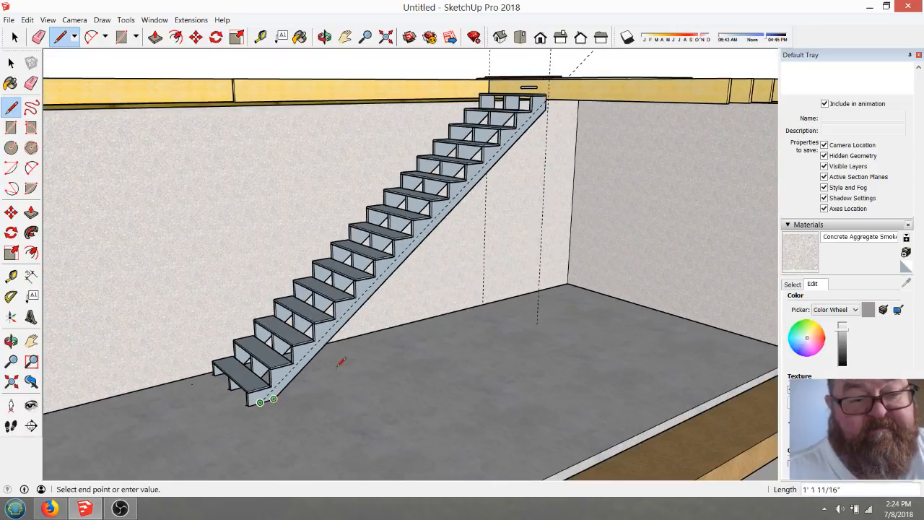
scroll(549, 80, up, 5)
click(555, 76)
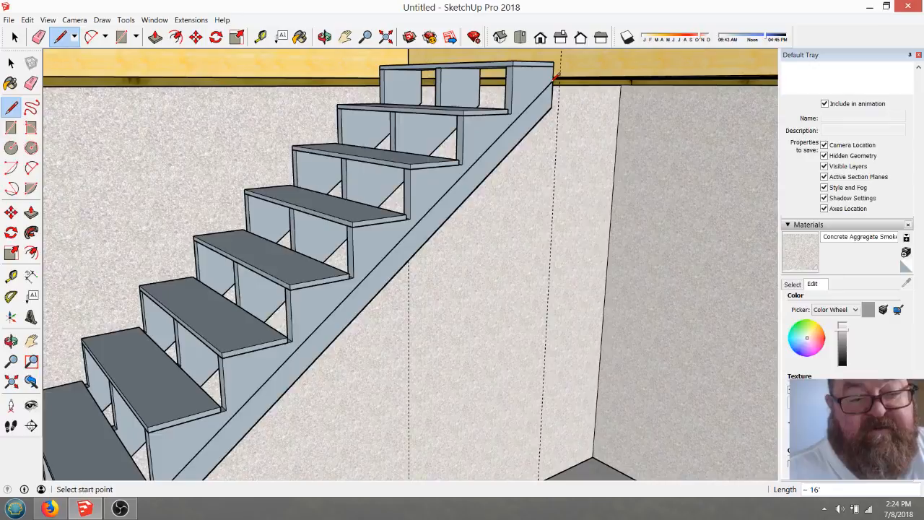
- Extrude the sloping strip 1 1/2" outward from the outer stringer with Push/Pull
click(155, 38)
click(527, 132)
click(526, 132)
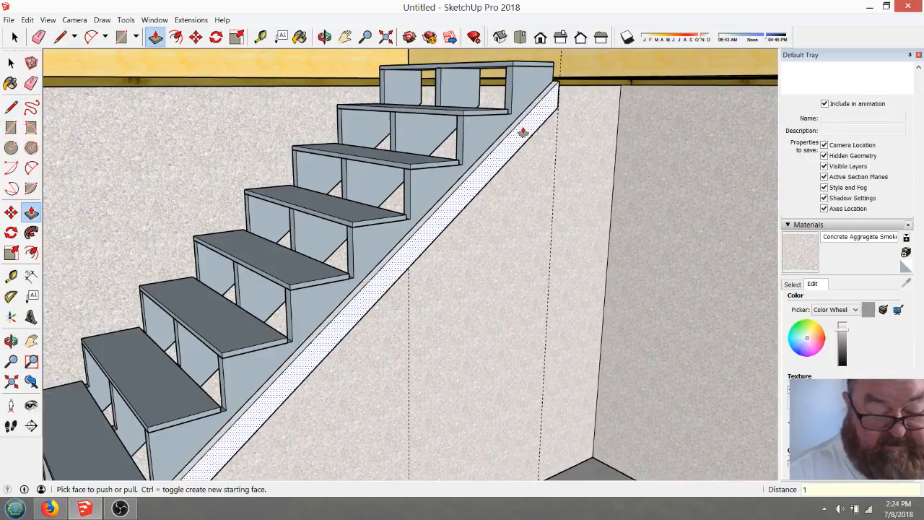
click(522, 132)
click(505, 113)
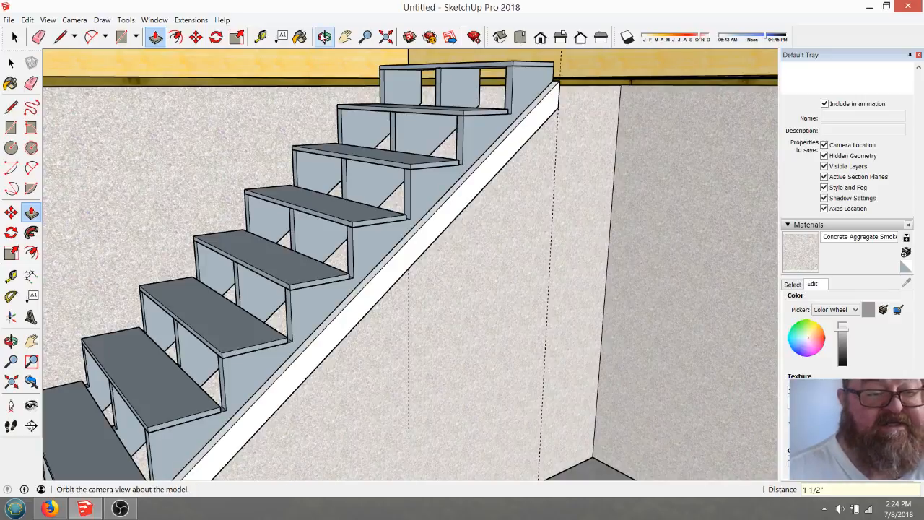
- Erase the vertical guide beside the new sloping board at the top of the stairs
click(325, 37)
drag(434, 216, 557, 216)
scroll(593, 68, up, 4)
scroll(585, 101, up, 2)
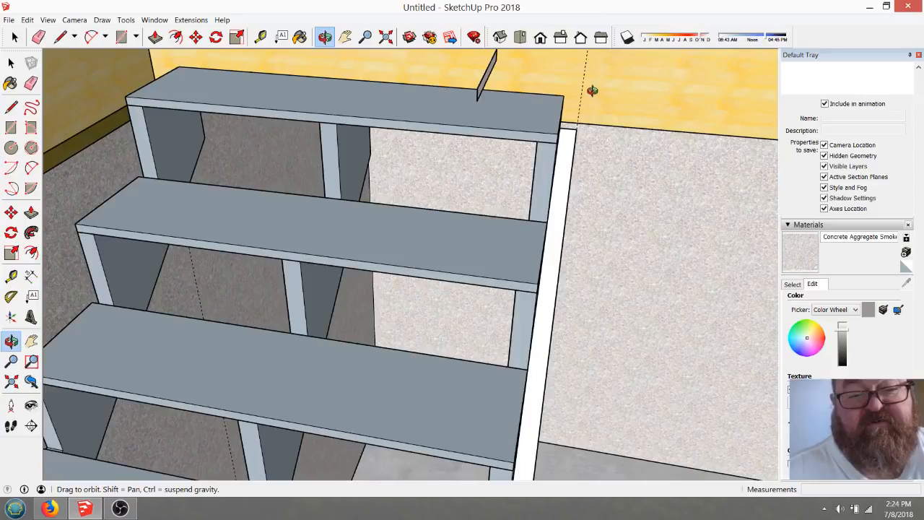
drag(556, 148, 485, 129)
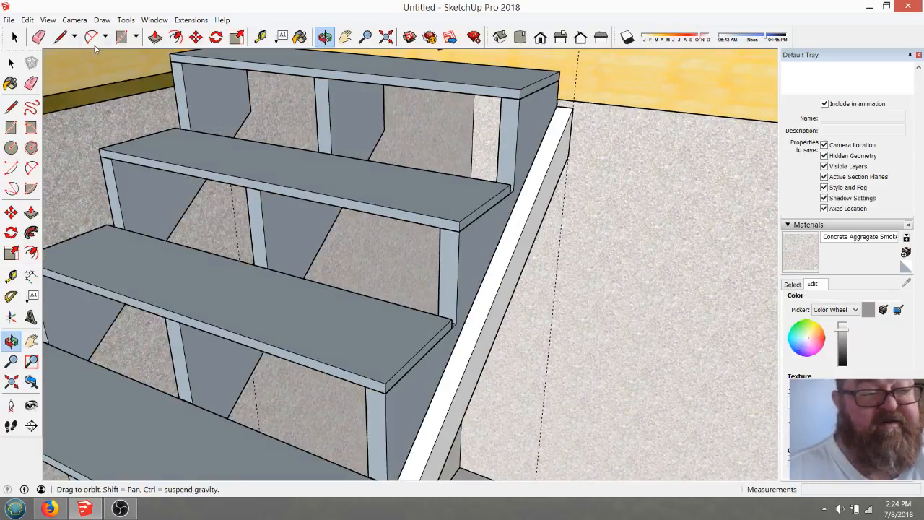
click(39, 37)
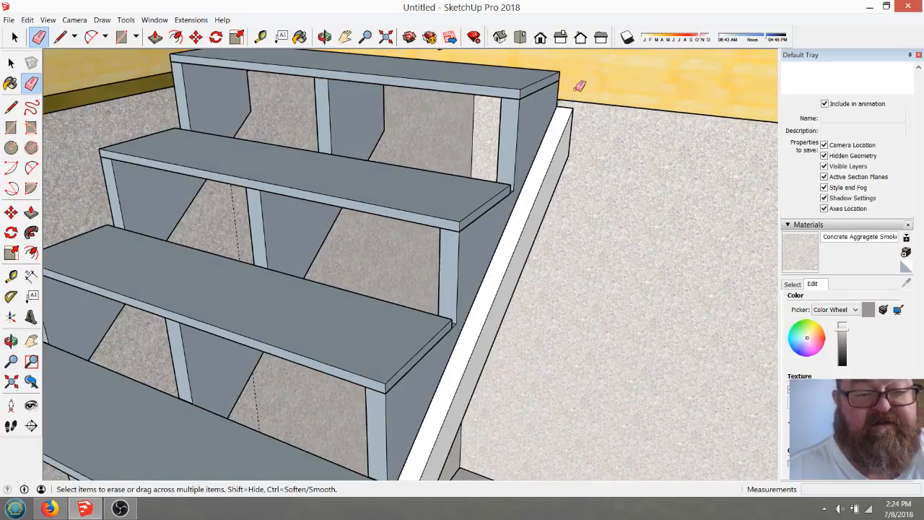
- Measure the vertical distance from the floor framing at the top of the stairs down to the basement floor
scroll(579, 86, down, 3)
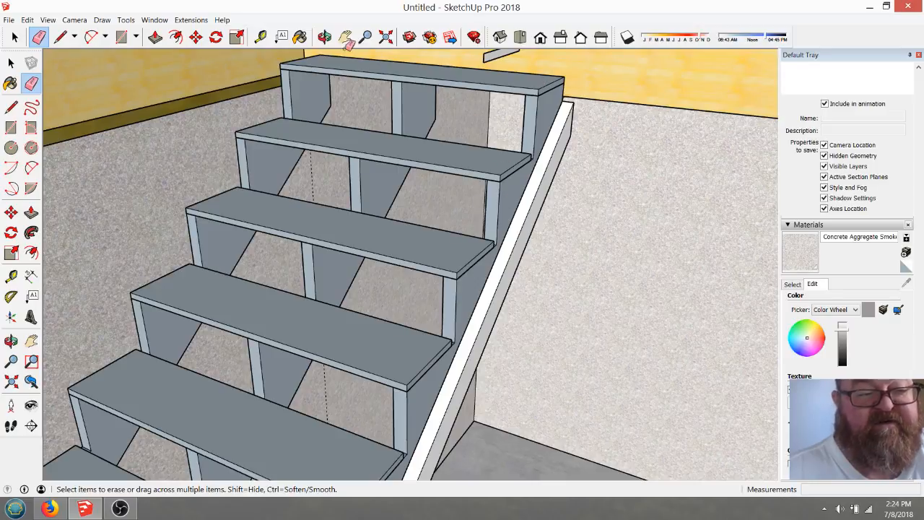
click(325, 36)
mouse_move(376, 144)
mouse_down()
mouse_move(401, 102)
mouse_move(589, 93)
mouse_move(414, 269)
mouse_up()
scroll(478, 216, down, 1)
drag(482, 203, 472, 221)
scroll(491, 199, down, 2)
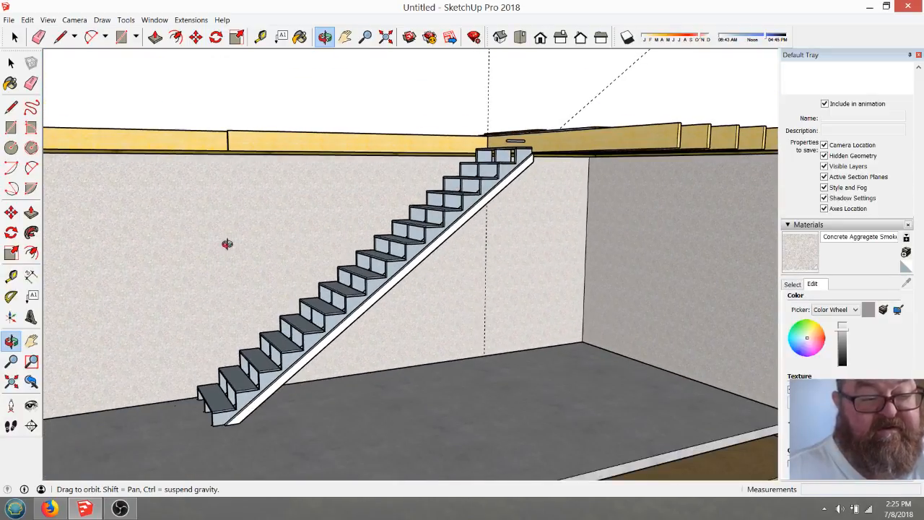
click(260, 37)
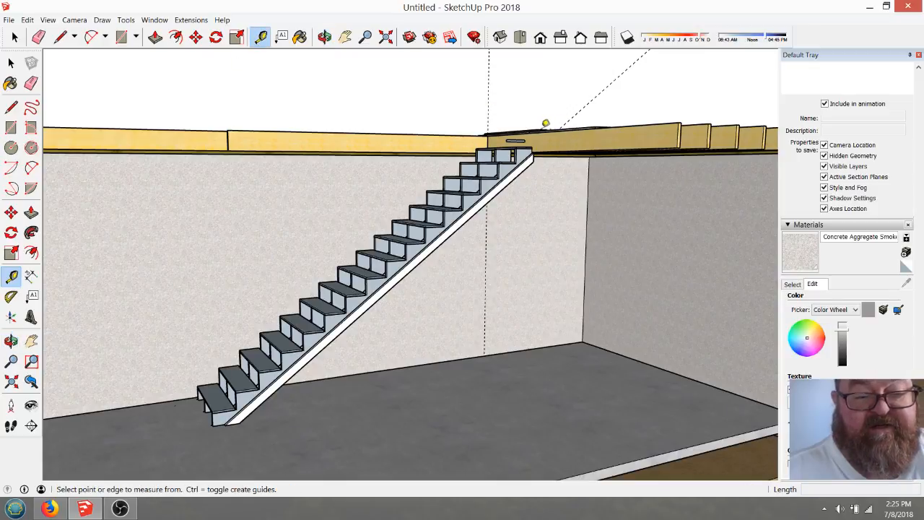
click(538, 131)
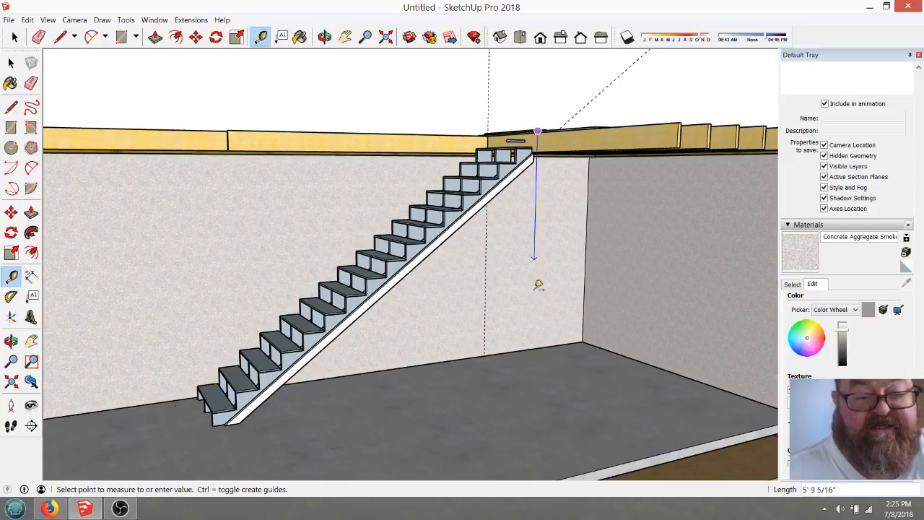
click(534, 356)
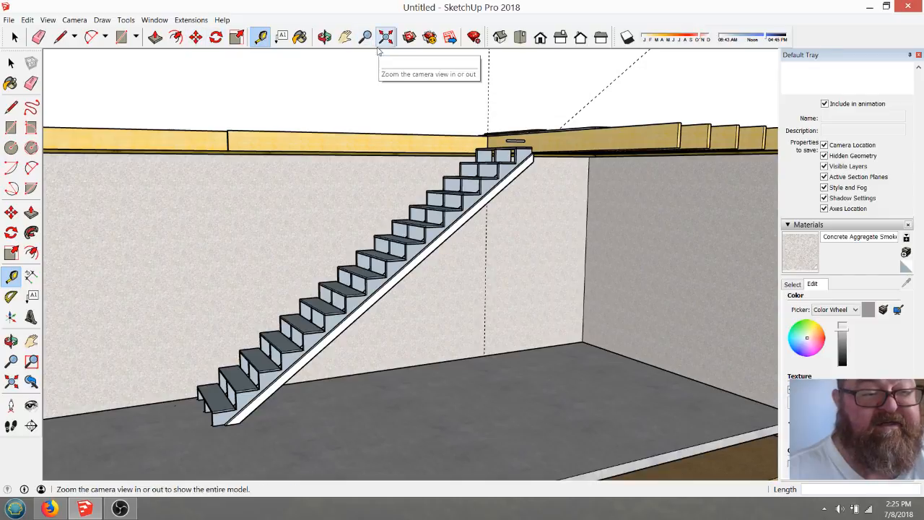
- Delete the diagonal guide line above the floor panels at the top of the stairs
click(345, 38)
drag(532, 197, 567, 178)
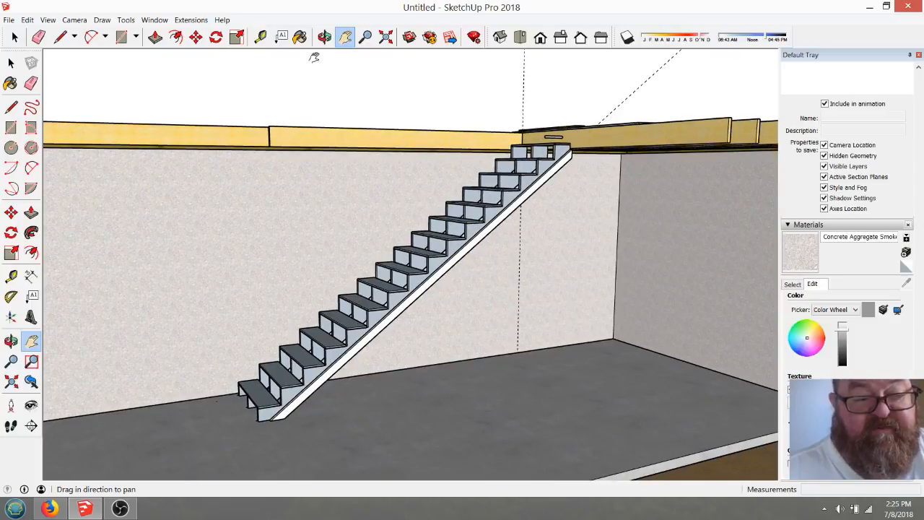
click(325, 38)
scroll(505, 242, down, 4)
drag(543, 246, 388, 244)
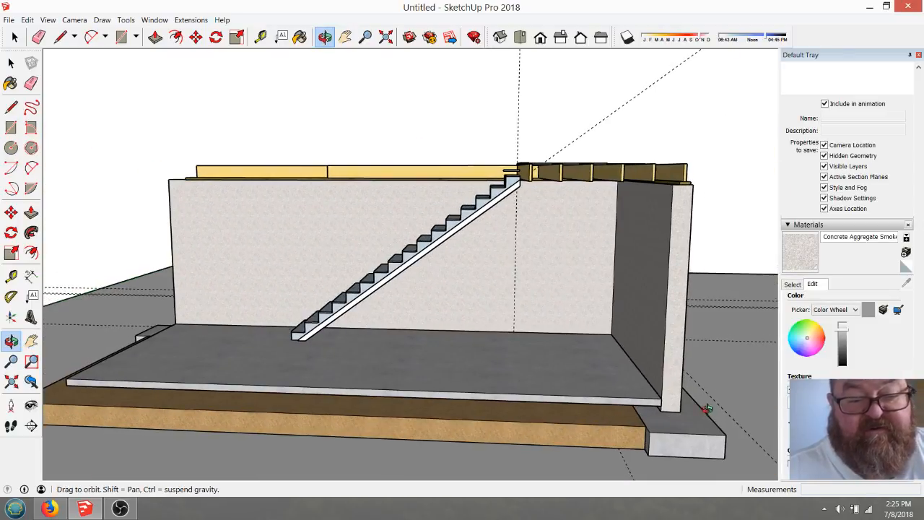
drag(678, 209, 659, 151)
scroll(551, 181, up, 5)
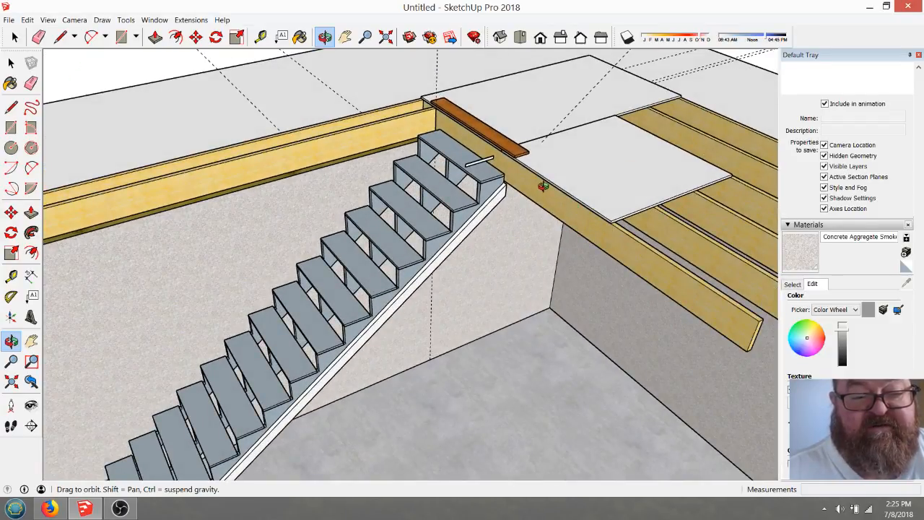
click(16, 37)
click(611, 70)
click(607, 77)
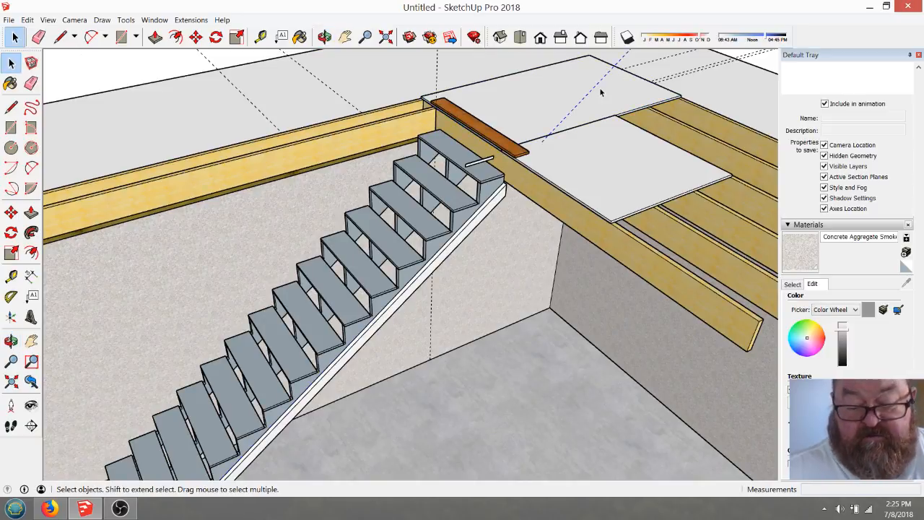
- Erase the remaining guide lines around the foundation and the vertical guide at the top of the stairs
scroll(600, 92, down, 4)
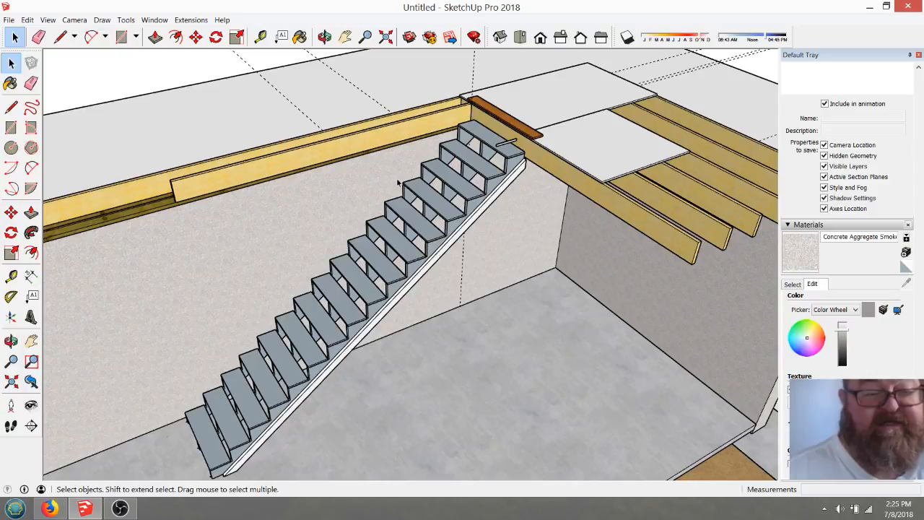
click(31, 83)
scroll(305, 160, down, 2)
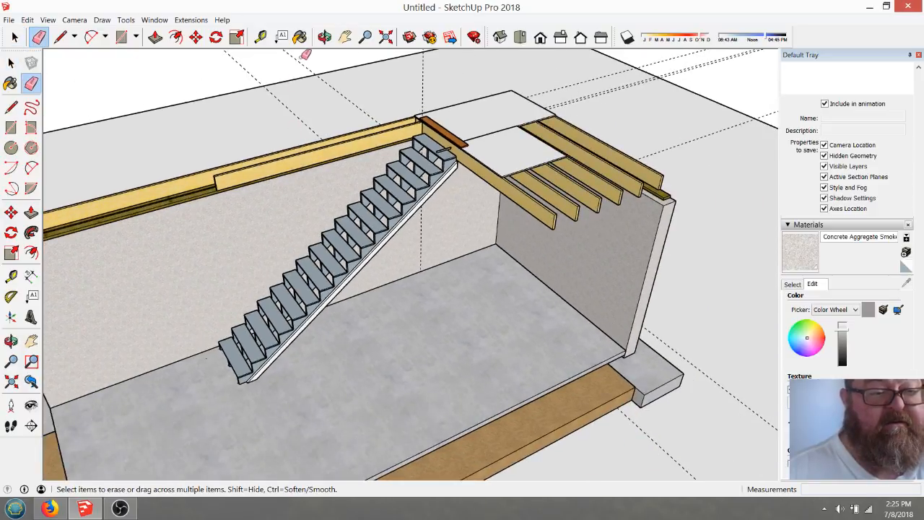
drag(614, 80, 686, 131)
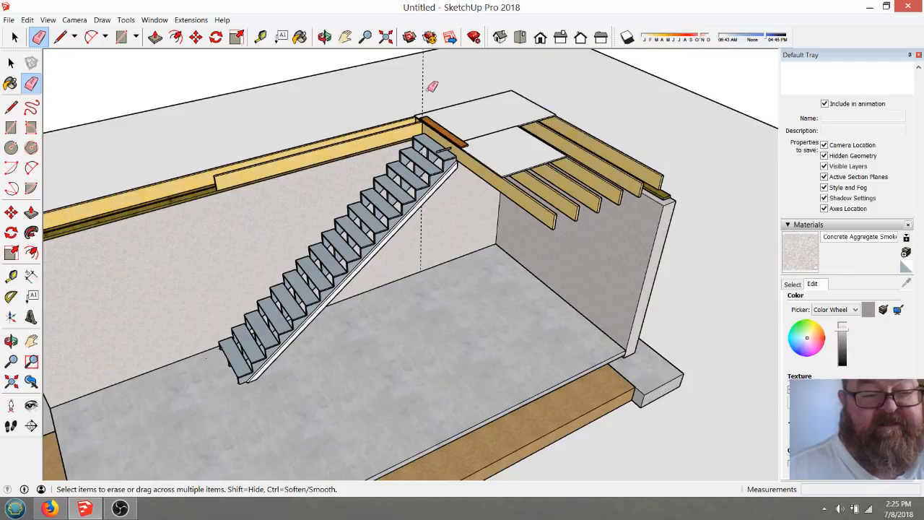
scroll(401, 209, up, 2)
- Examine the staircase's treads, stringers and sloping side board from several angles
click(324, 37)
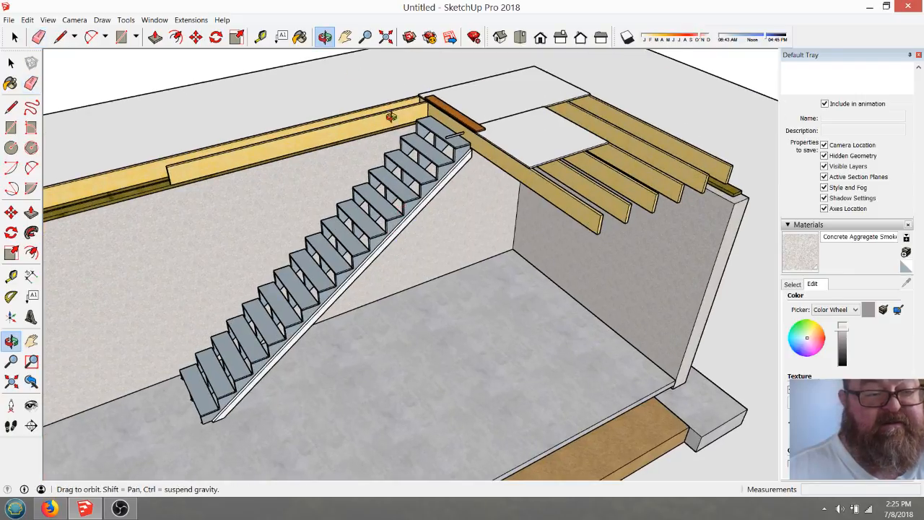
scroll(426, 159, up, 2)
scroll(426, 154, up, 3)
drag(424, 155, 697, 169)
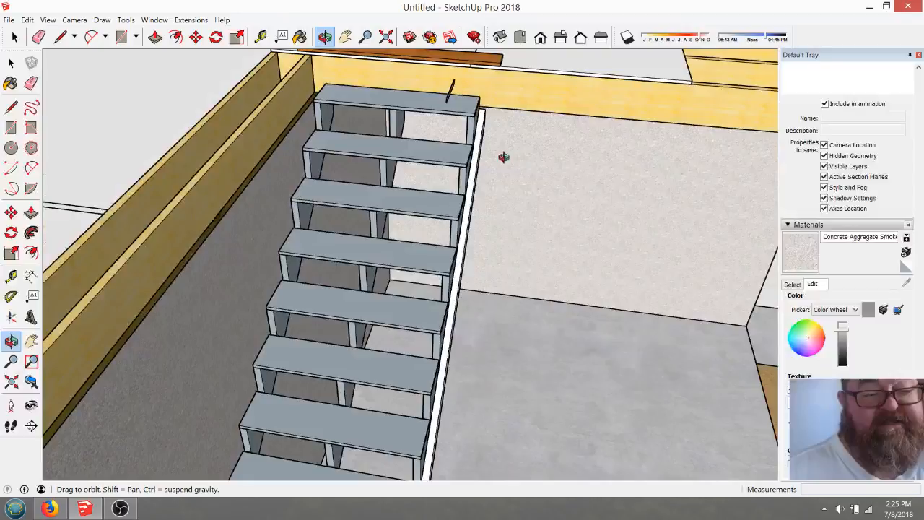
drag(399, 141, 273, 176)
drag(370, 181, 213, 208)
drag(276, 174, 444, 178)
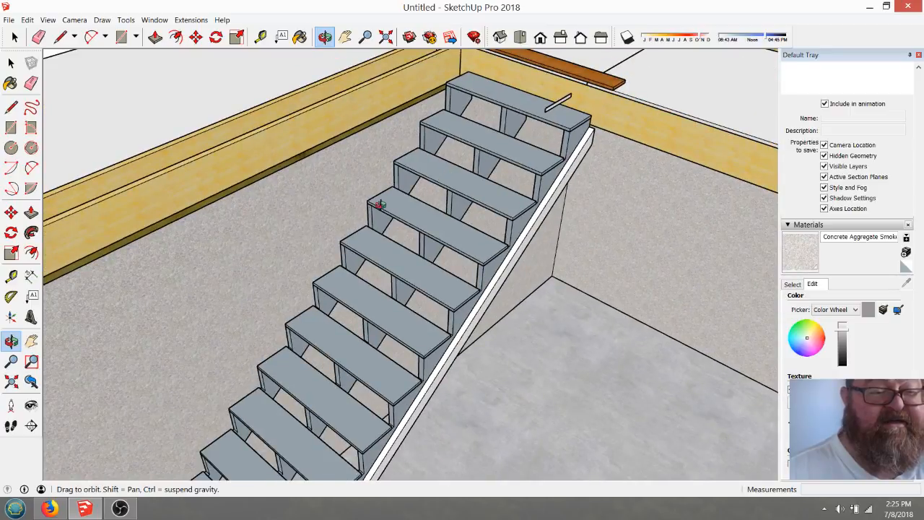
scroll(486, 125, down, 3)
scroll(346, 262, up, 5)
scroll(485, 125, down, 3)
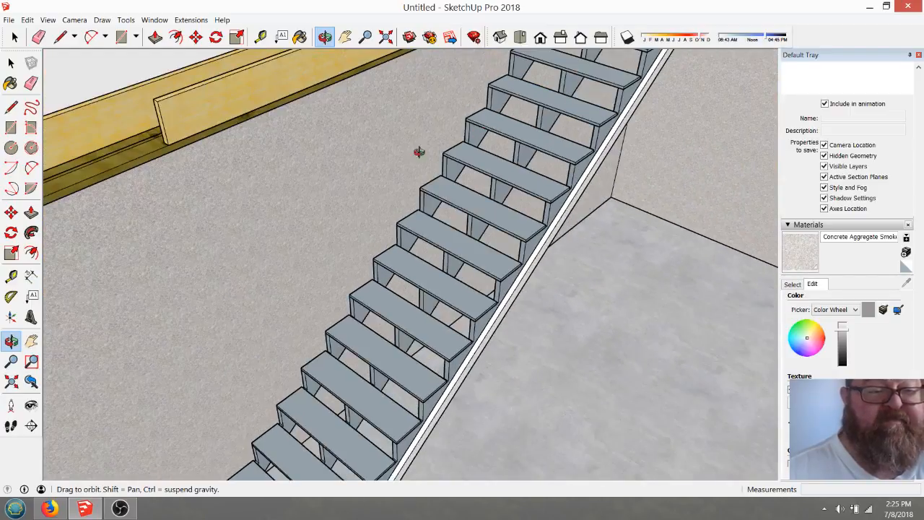
- Draw a 3 by 5 inch rectangle on the basement wall above the stairs, just below the joists
click(121, 37)
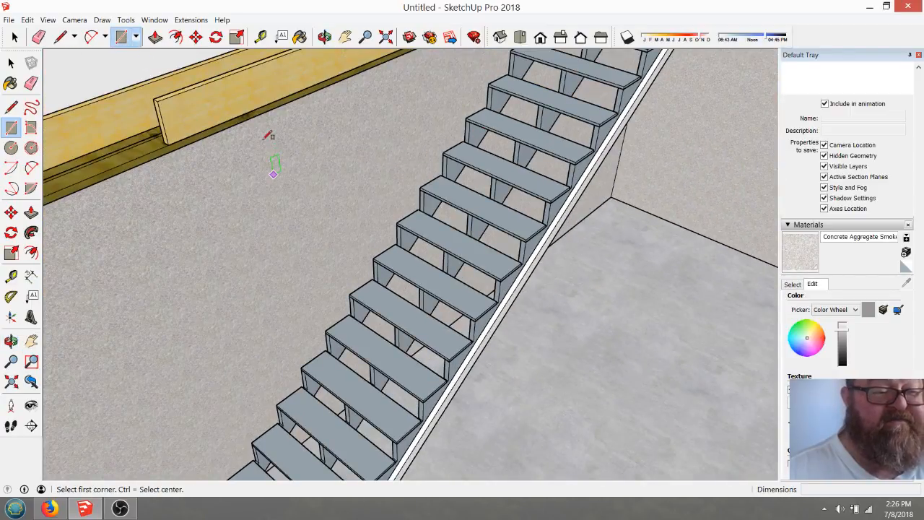
click(263, 138)
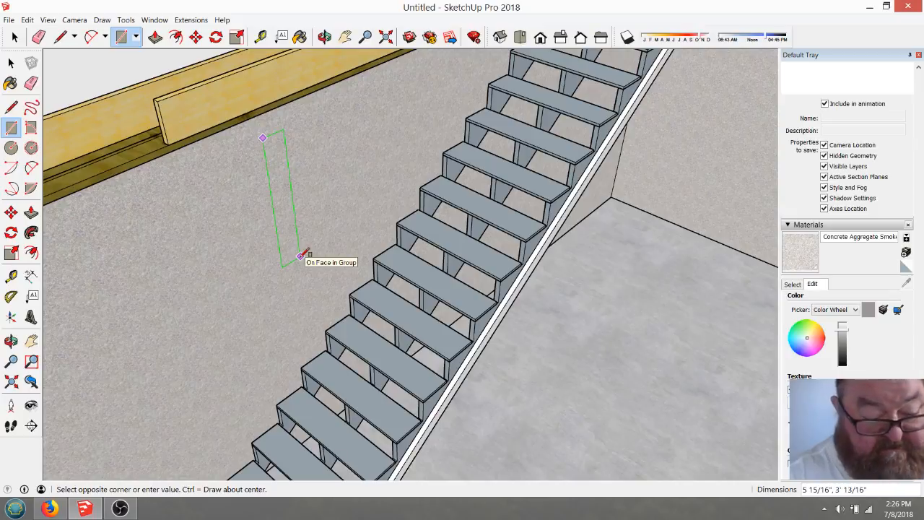
text(5)
key(Return)
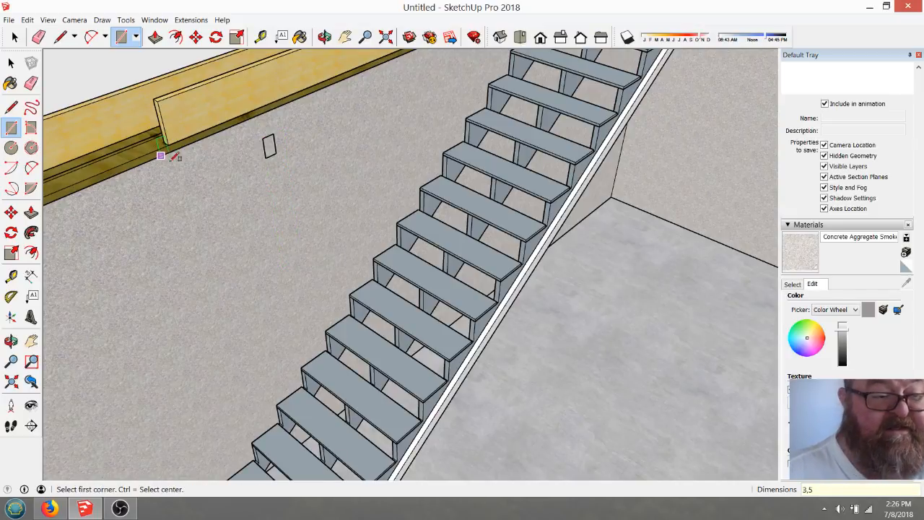
- Extrude the small wall rectangle 1 1/2" outward with Push/Pull
scroll(264, 137, up, 2)
key(p)
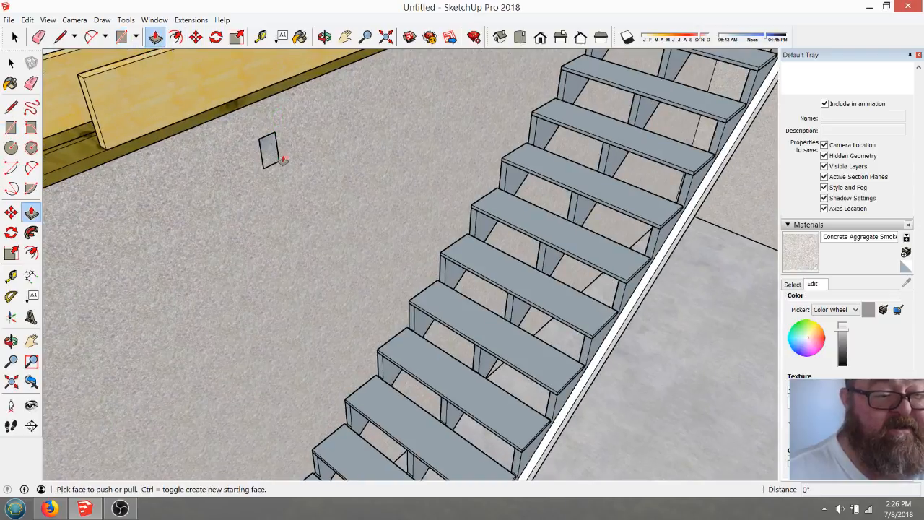
click(280, 161)
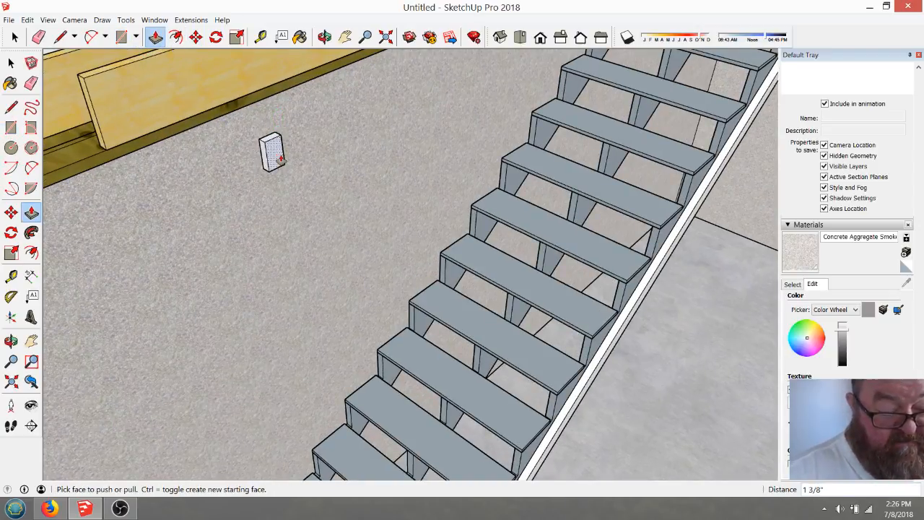
text(1.5)
key(Return)
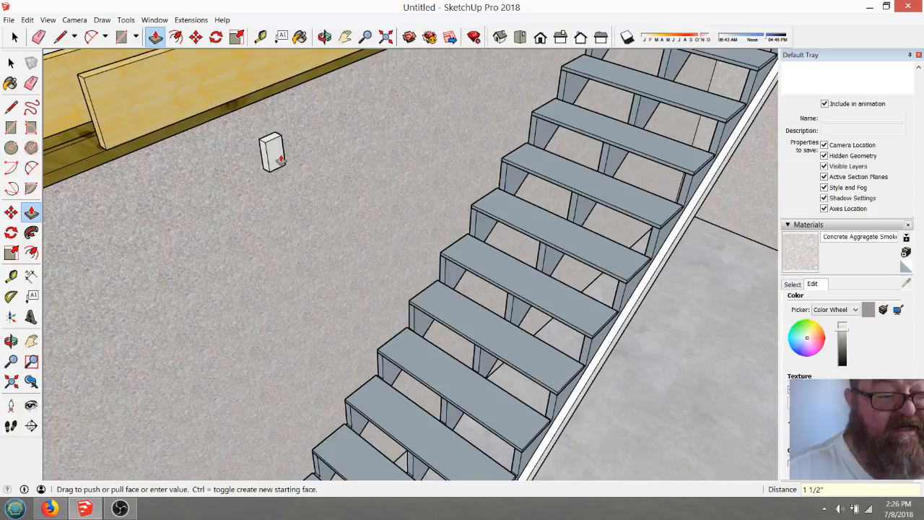
- Extend the block's top face upward by about 1' 4 1/2" to the top of the joist with Push/Pull
scroll(299, 208, down, 2)
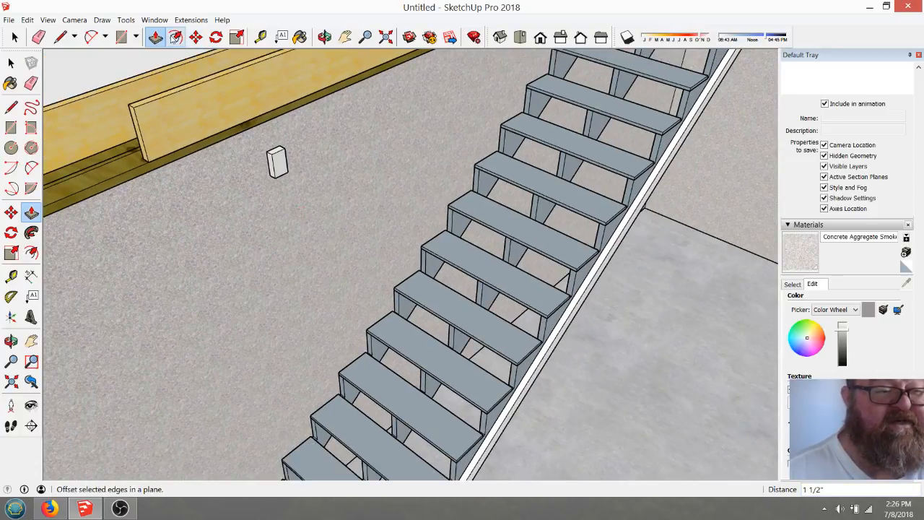
click(155, 37)
drag(274, 155, 246, 69)
scroll(288, 122, down, 2)
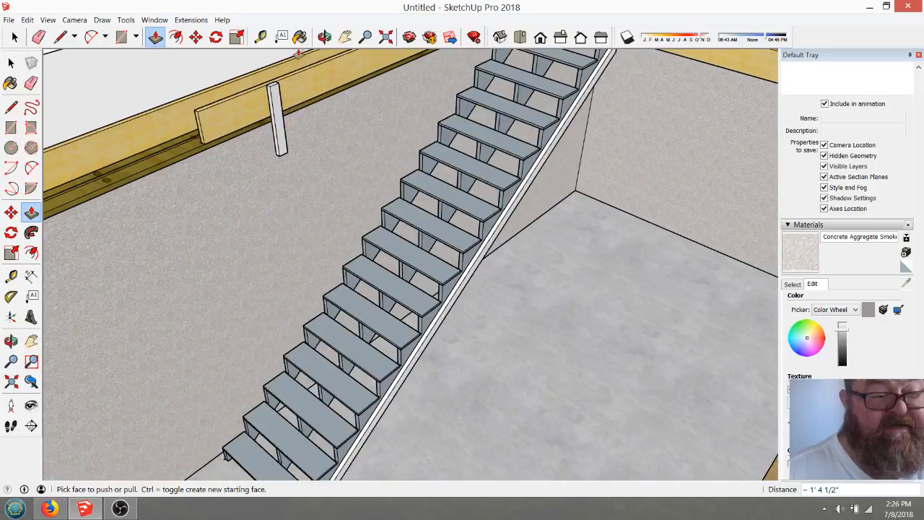
- Extend the stud's lower end to the basement floor with Push/Pull, in two pulls of about 4' 5 5/16" and 4' 1 5/16"
click(325, 37)
drag(289, 128, 403, 132)
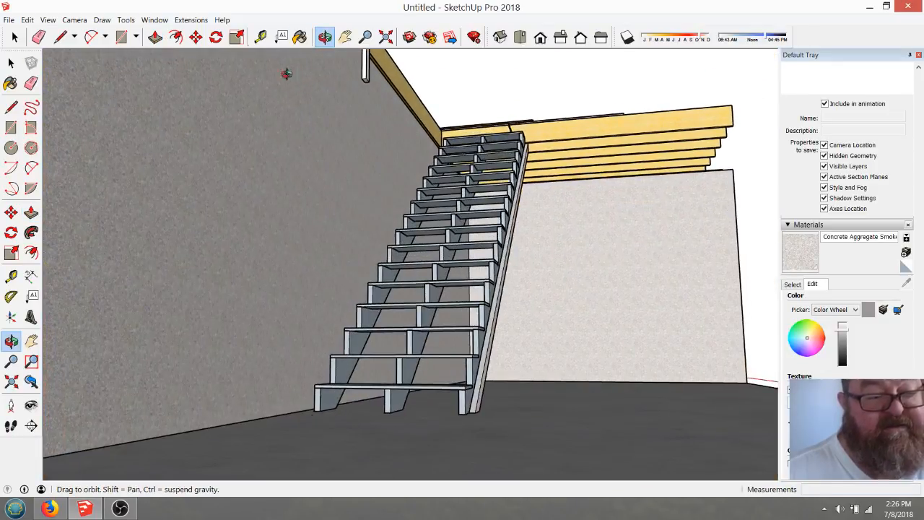
click(155, 37)
scroll(361, 86, up, 3)
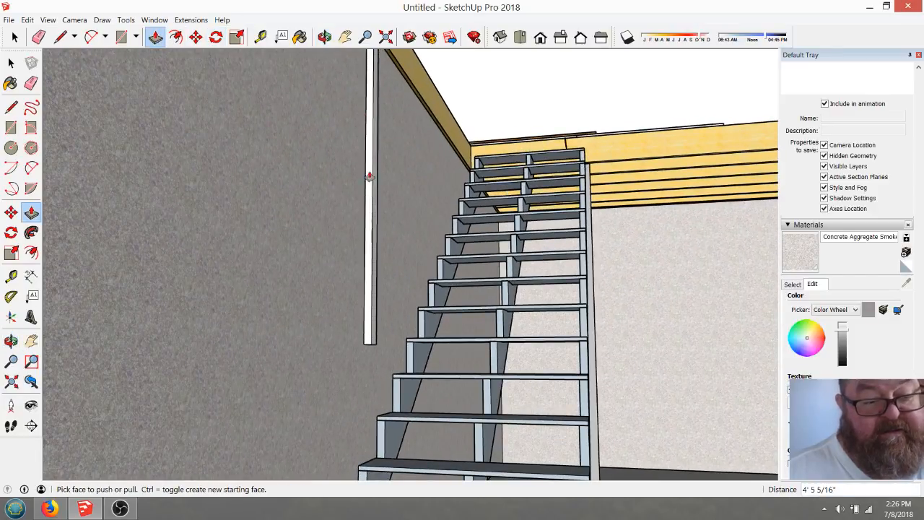
scroll(367, 216, down, 4)
scroll(368, 223, up, 5)
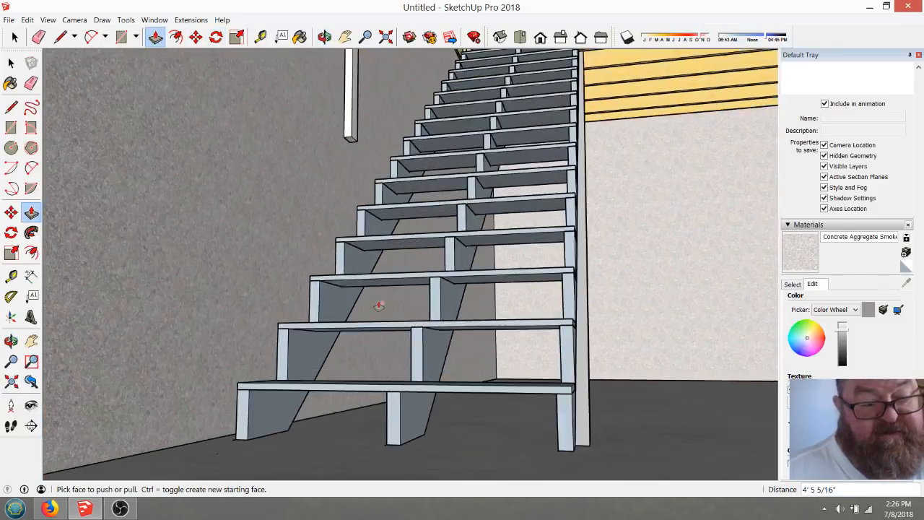
click(351, 144)
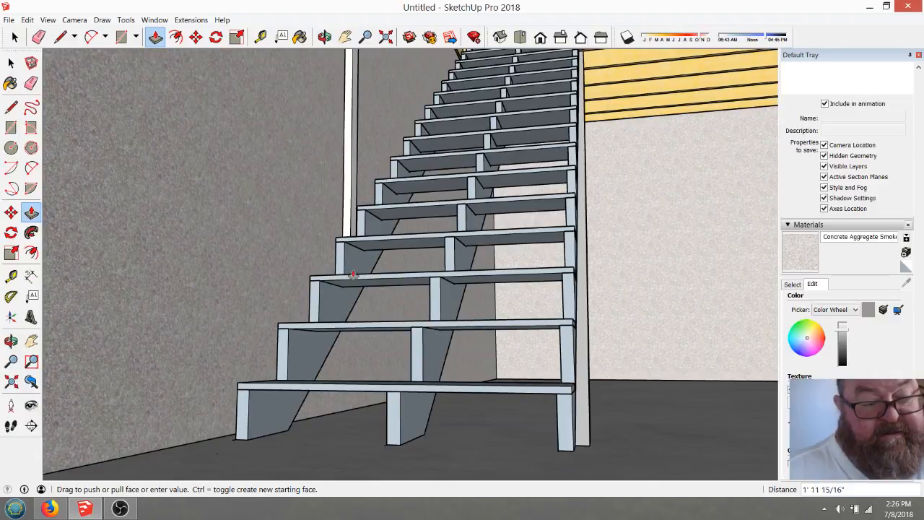
click(348, 418)
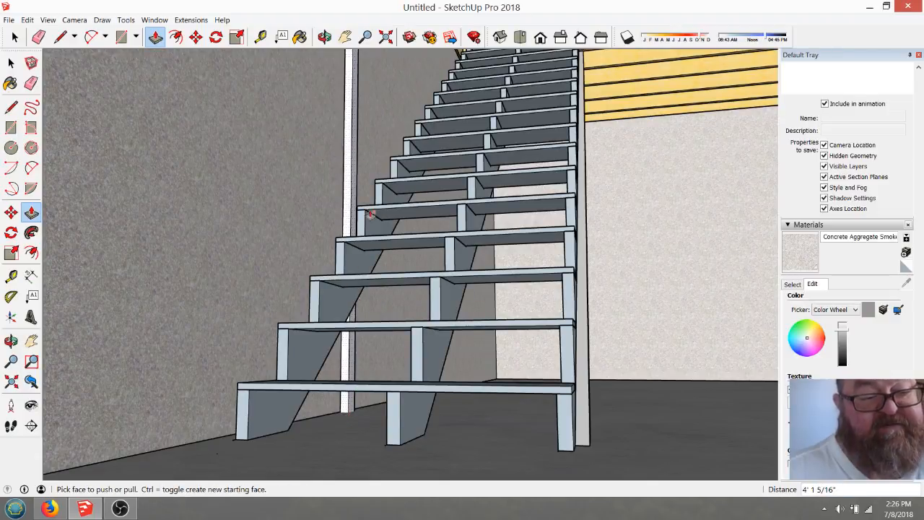
- Group the full-height wall stud together with the stair tread at its foot
click(325, 37)
drag(371, 169, 313, 312)
scroll(312, 312, down, 8)
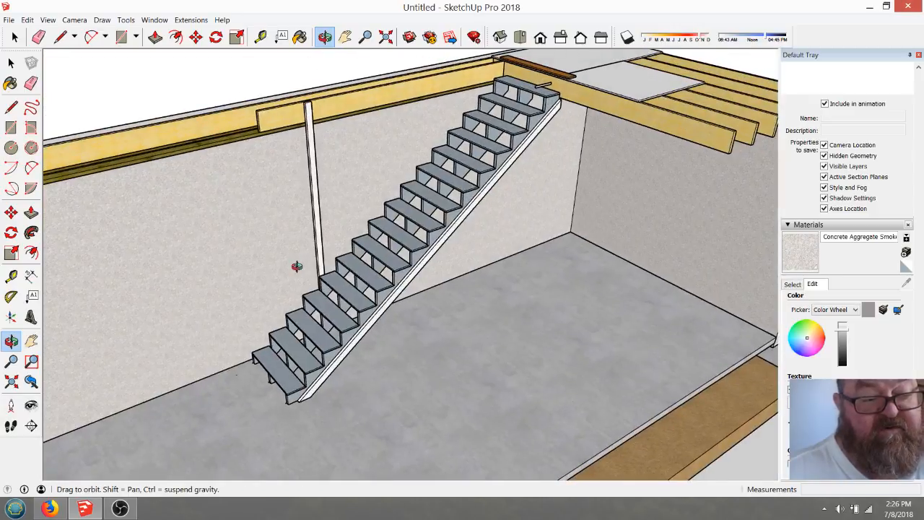
drag(296, 266, 190, 254)
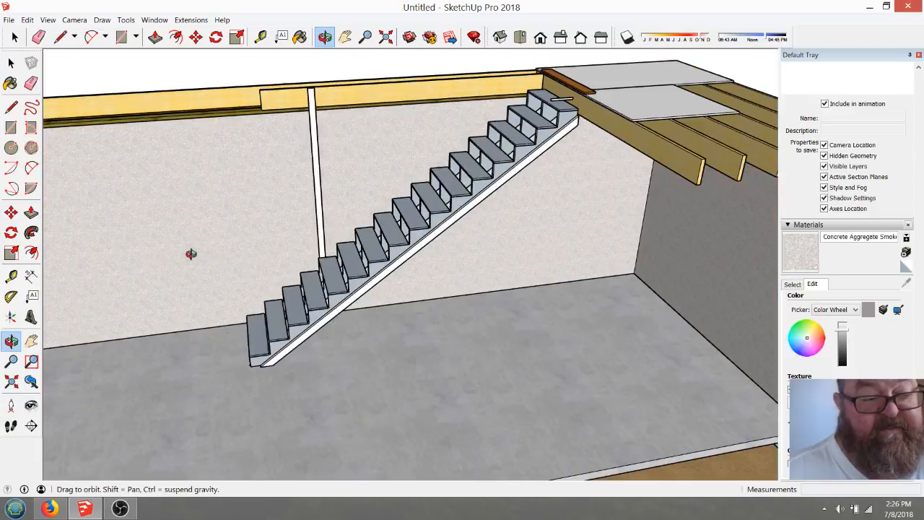
click(10, 63)
drag(302, 63, 352, 353)
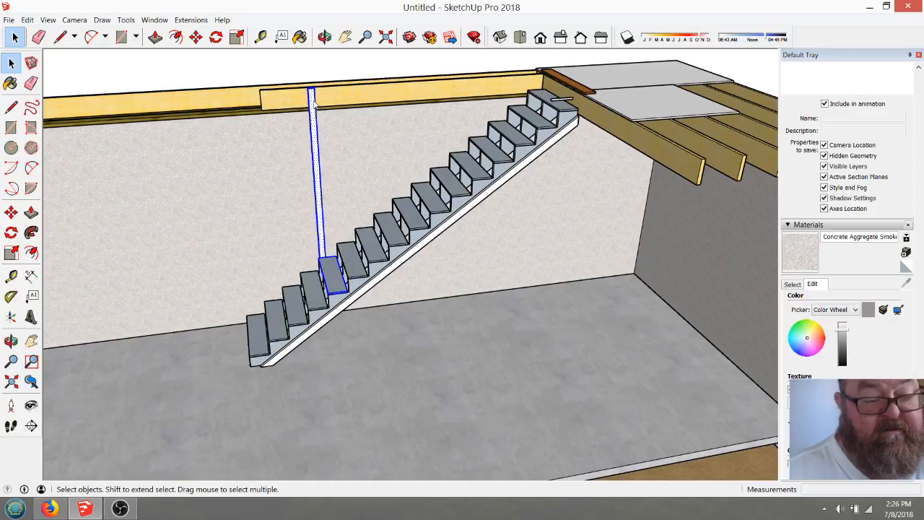
right_click(315, 105)
click(336, 205)
- Try arraying the stud-and-tread group along the joist with 10 copies at 16" spacing, and undo the array
scroll(322, 95, up, 4)
scroll(323, 96, down, 2)
scroll(339, 287, down, 2)
key(m)
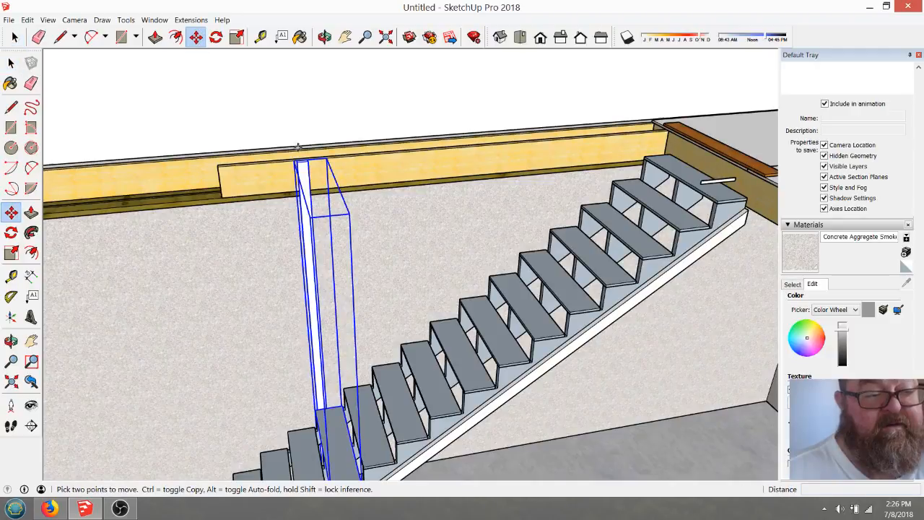
scroll(290, 142, up, 3)
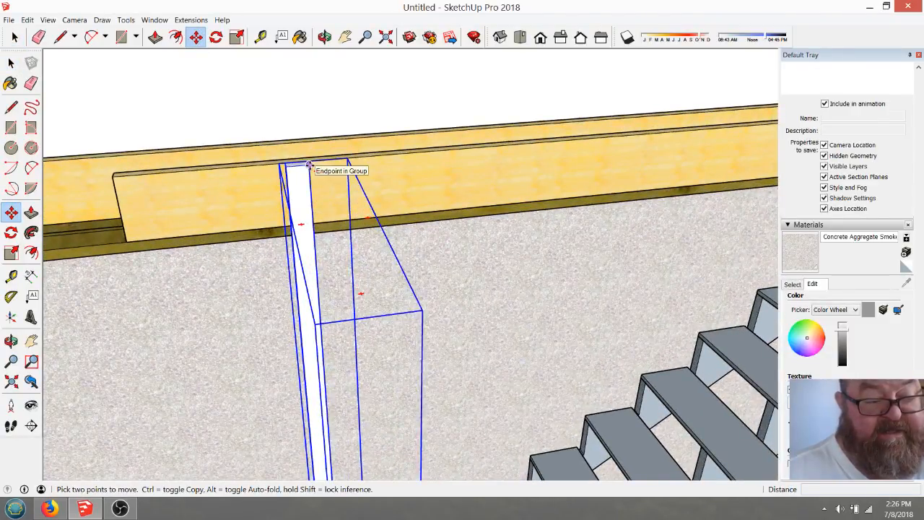
click(334, 158)
key(ctrl)
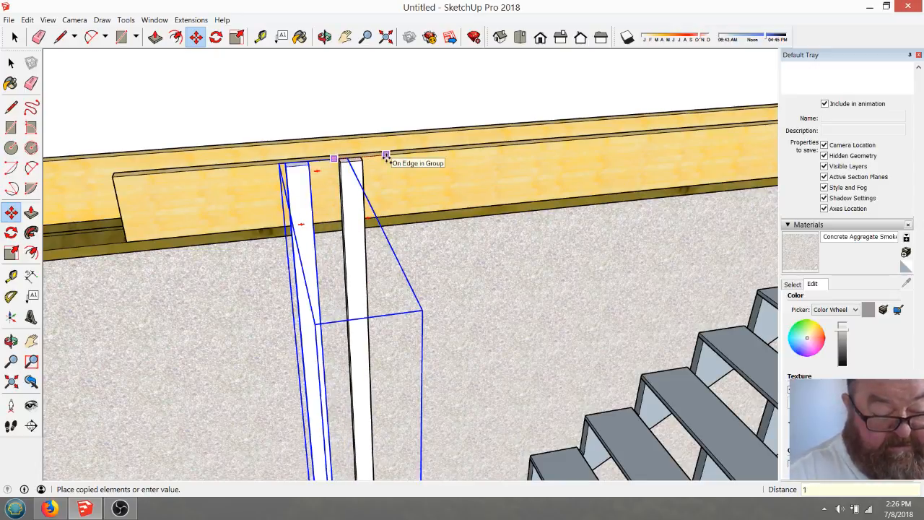
text(16)
key(Return)
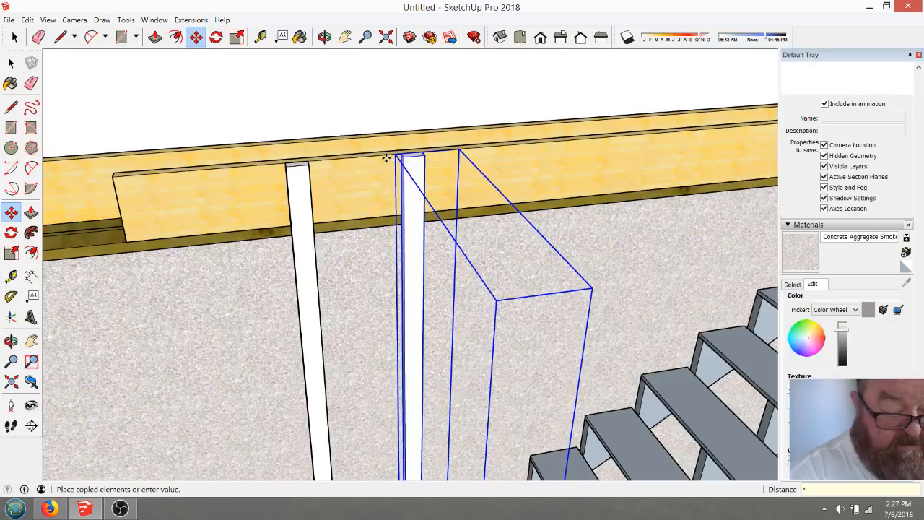
key(Return)
scroll(319, 190, down, 5)
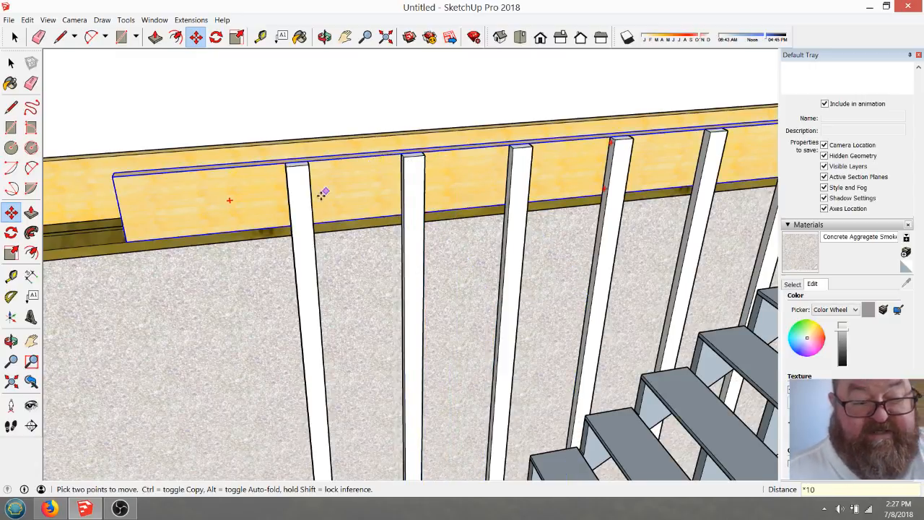
scroll(272, 236, down, 1)
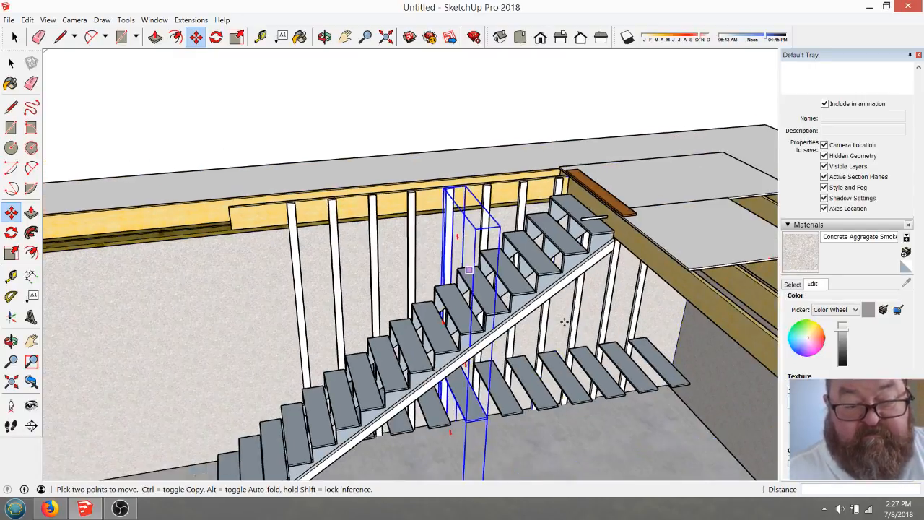
scroll(607, 334, up, 2)
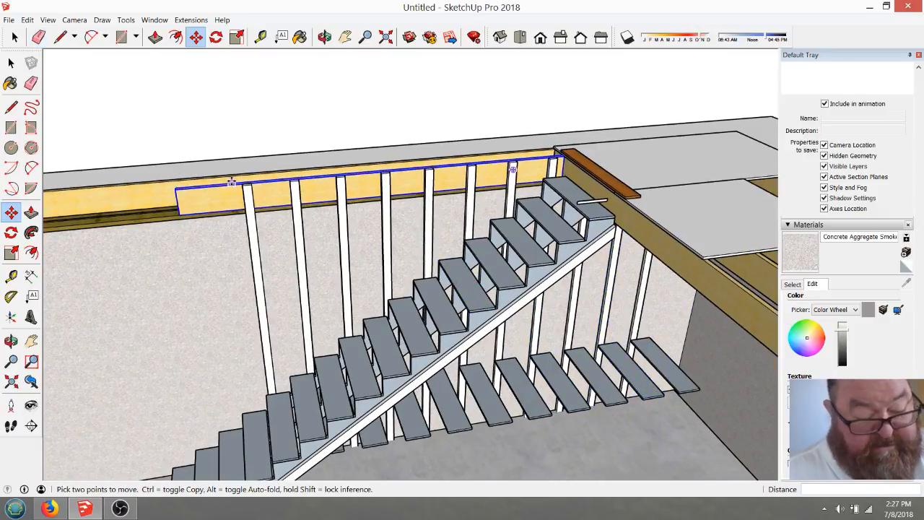
key(ctrl+z)
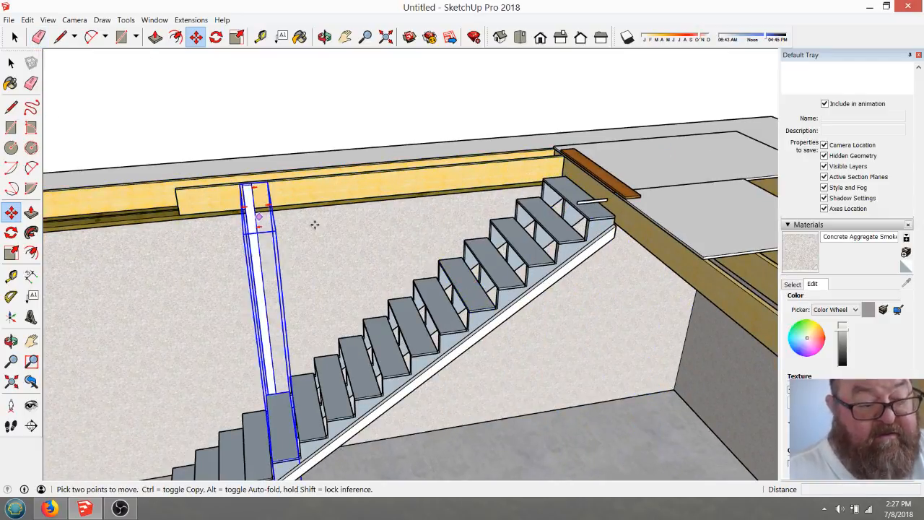
- Open the stud's group, cut the stair tread out of it, and close the group
scroll(325, 230, down, 2)
scroll(318, 249, up, 4)
scroll(315, 263, down, 1)
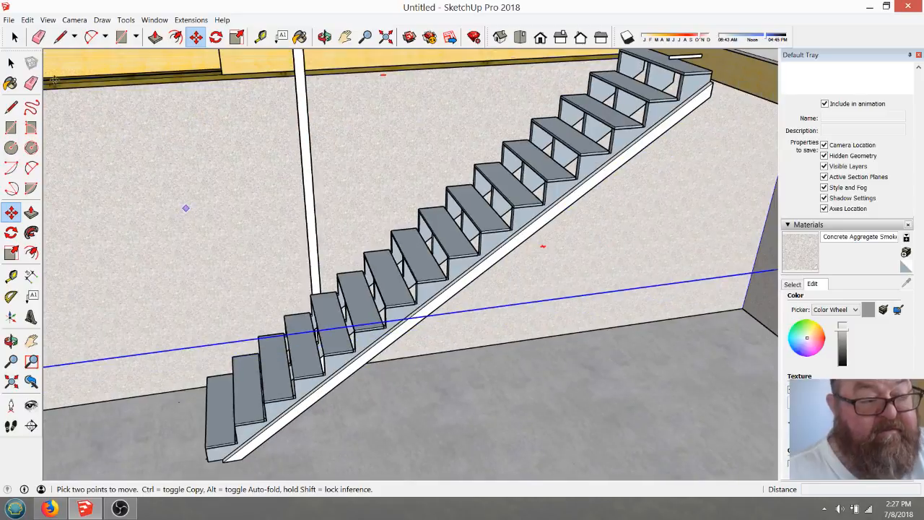
key(space)
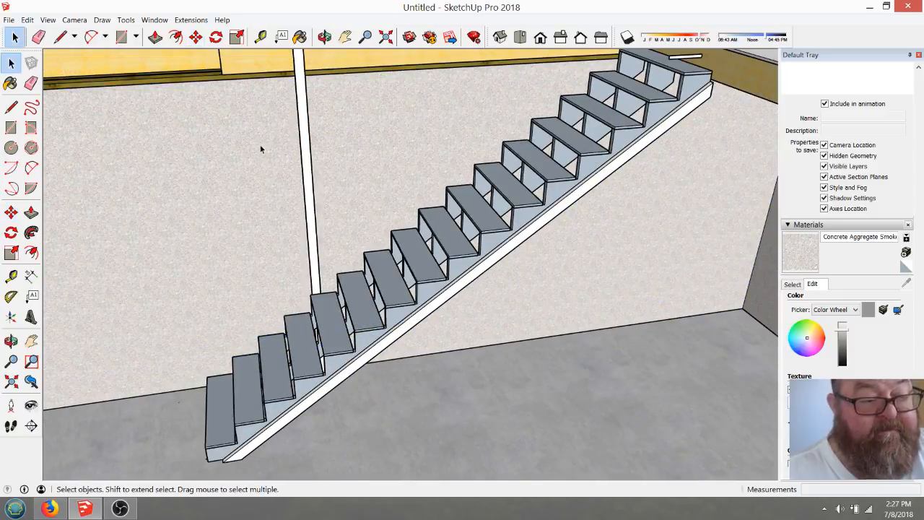
double_click(307, 172)
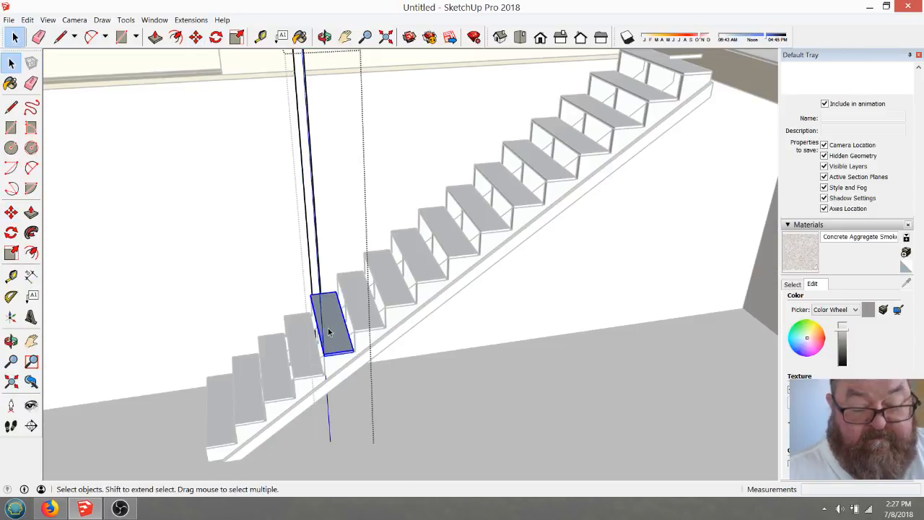
click(27, 19)
click(40, 70)
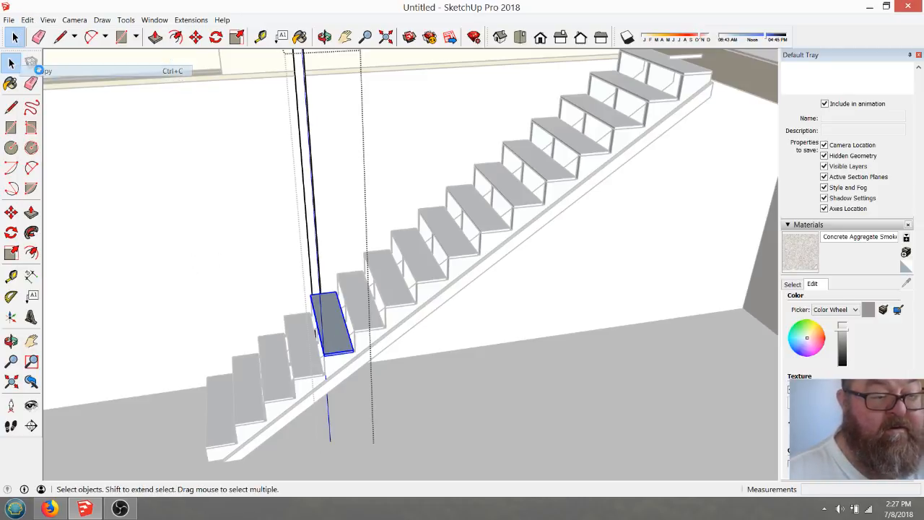
click(32, 22)
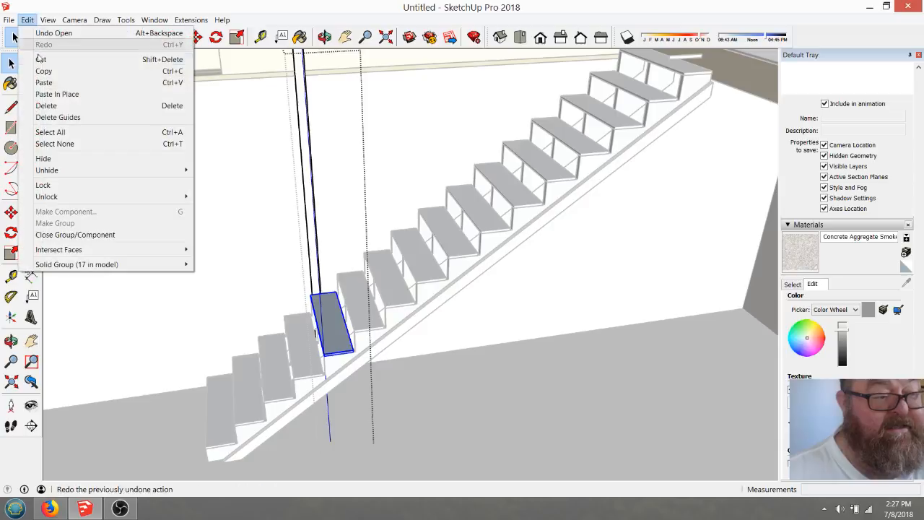
click(44, 83)
click(329, 192)
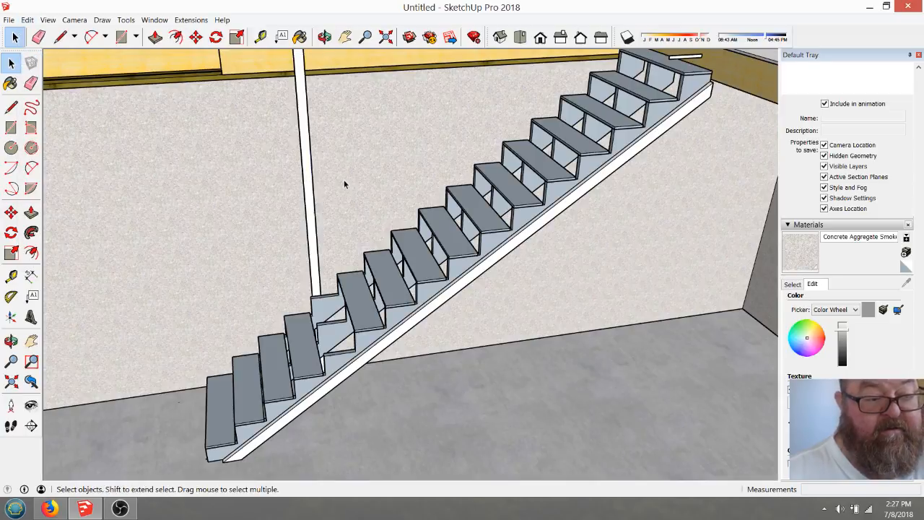
- Paste the cut tread in place outside the stud's group
click(30, 19)
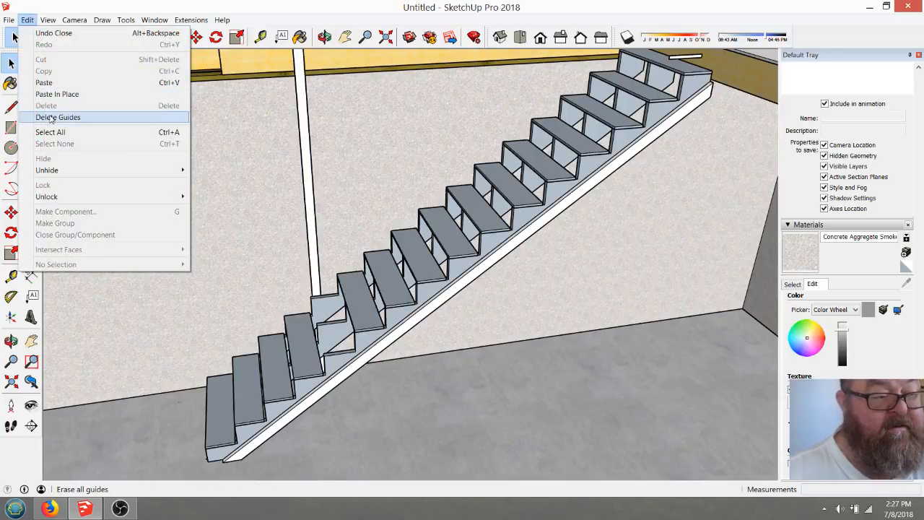
click(43, 93)
scroll(301, 233, down, 1)
scroll(315, 241, down, 1)
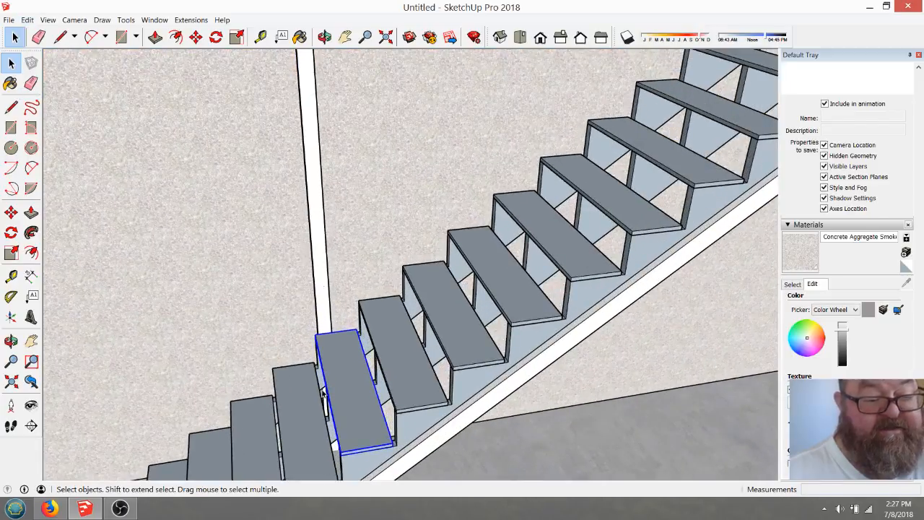
- Copy the full-height stud 16" along the joist toward the top of the stairs
scroll(325, 389, down, 1)
scroll(346, 397, down, 1)
scroll(332, 196, up, 3)
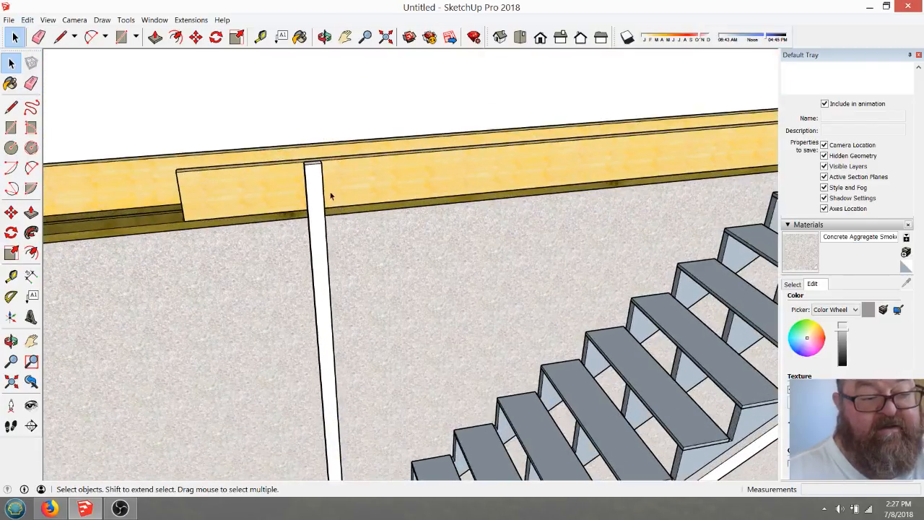
click(316, 181)
scroll(316, 182, up, 2)
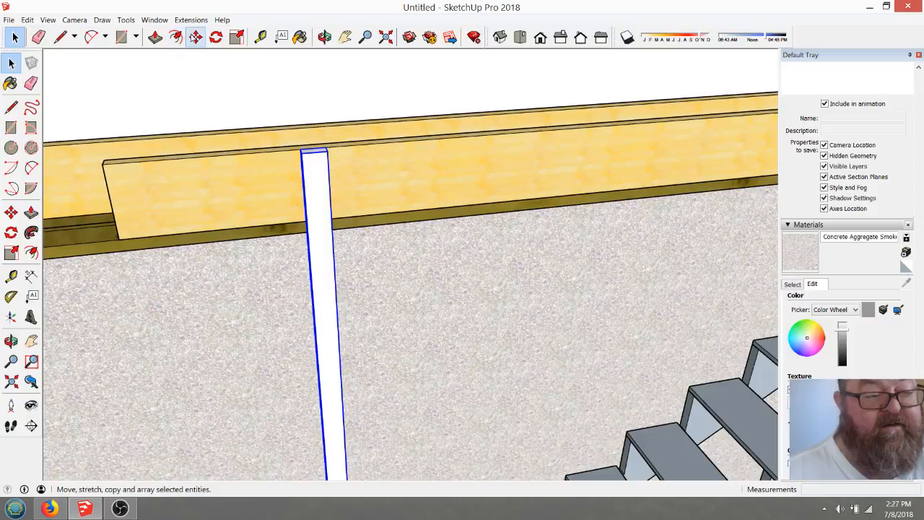
click(196, 37)
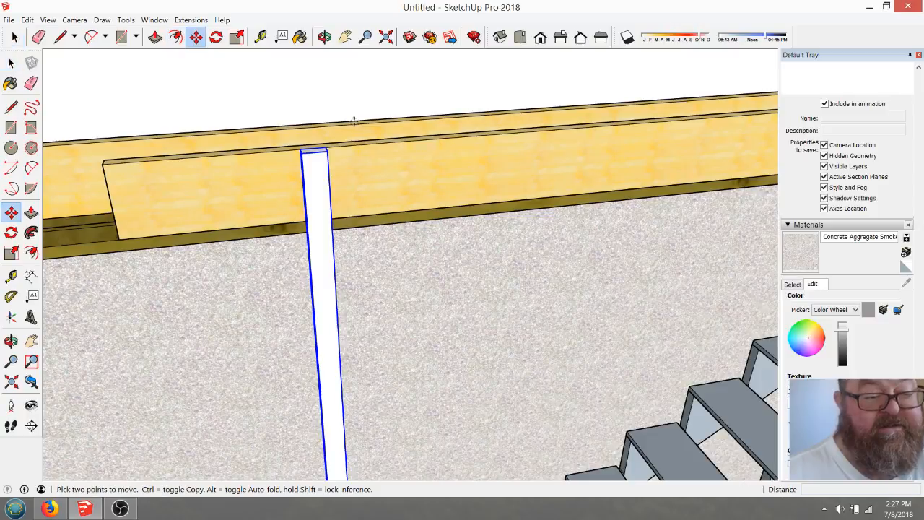
click(405, 205)
key(ctrl)
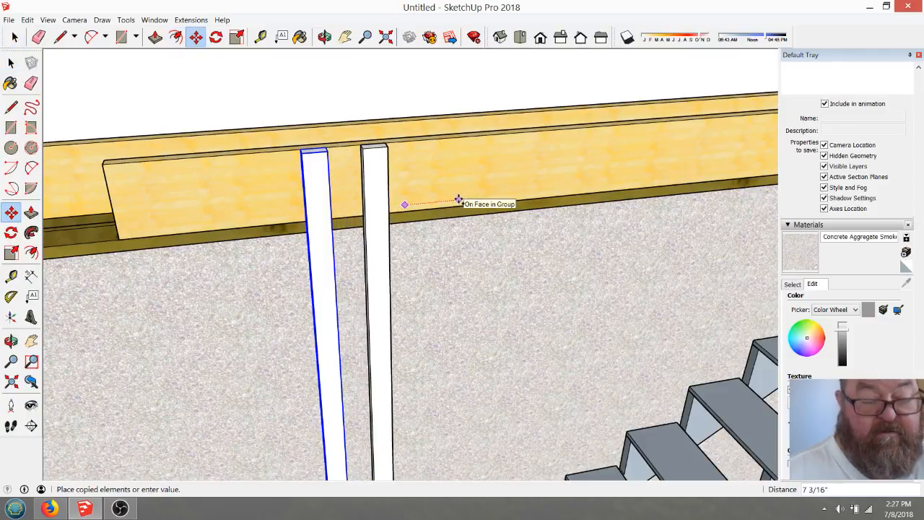
text(16)
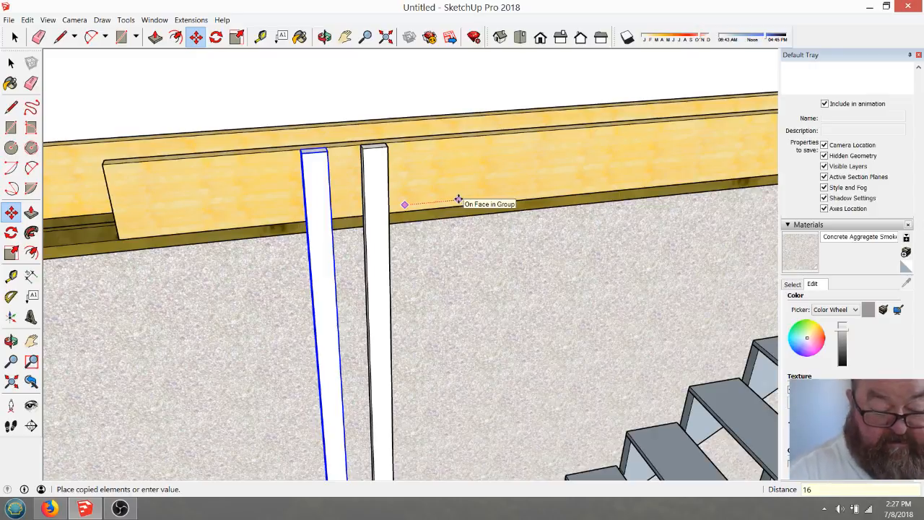
key(Return)
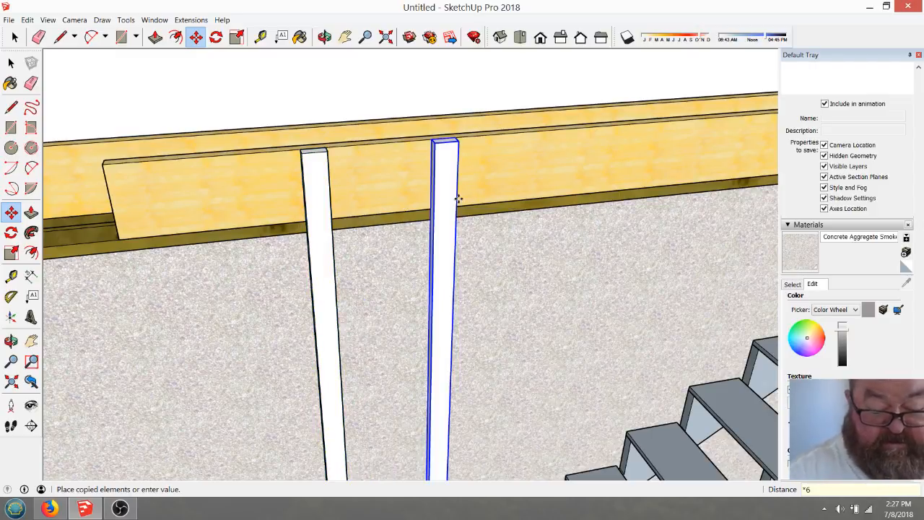
- Repeat the stud copy as an array of 6 copies along the wall
text(*6)
key(Return)
scroll(404, 82, down, 5)
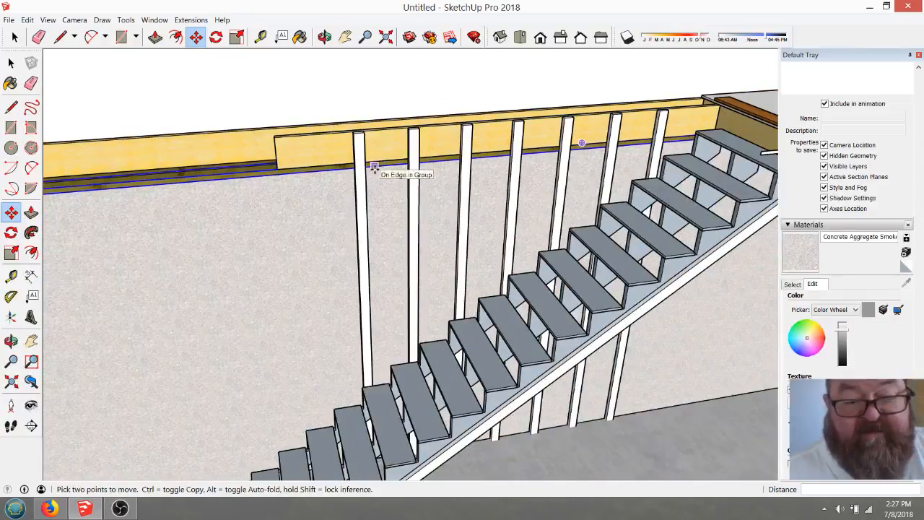
scroll(404, 174, down, 2)
- Copy the last stud to the end of the joist, beside the top stair tread
scroll(415, 133, up, 6)
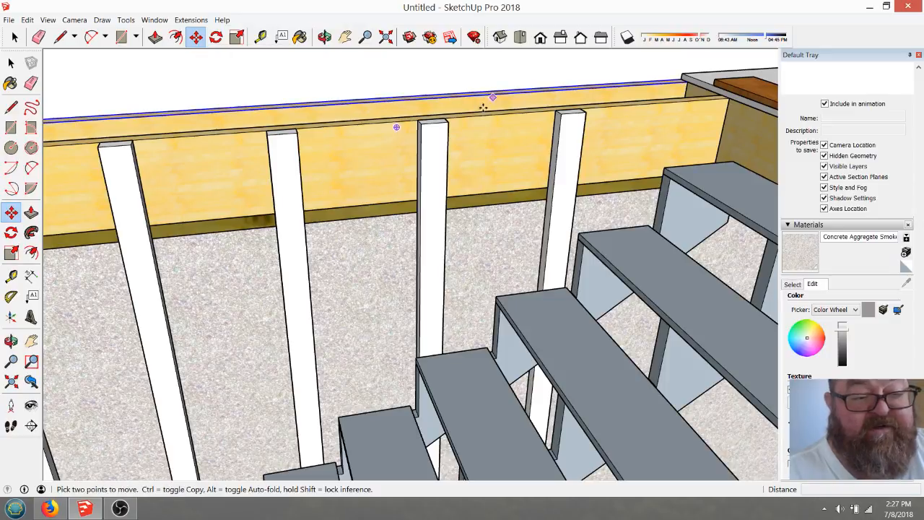
key(space)
click(566, 136)
click(196, 37)
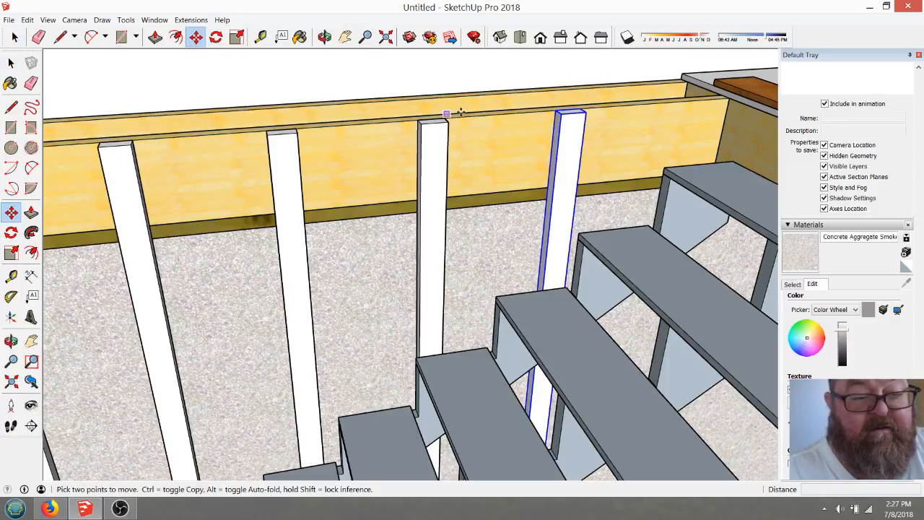
click(586, 112)
key(ctrl)
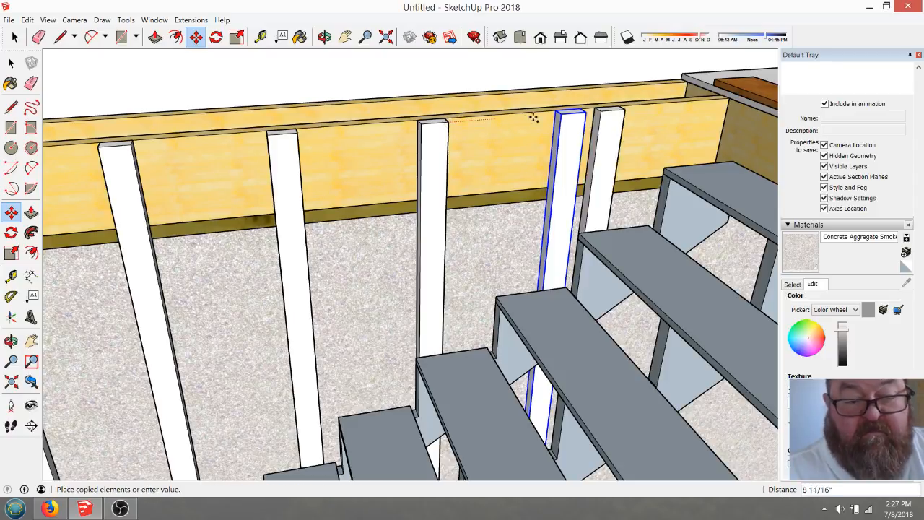
click(694, 135)
scroll(694, 135, down, 4)
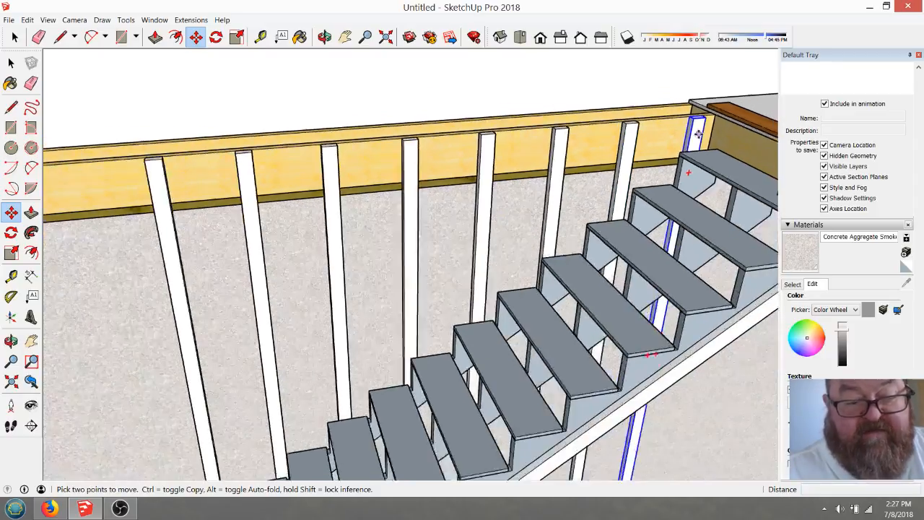
- Examine the row of studs and the gap between them and the staircase from several angles
click(324, 37)
drag(534, 275, 678, 284)
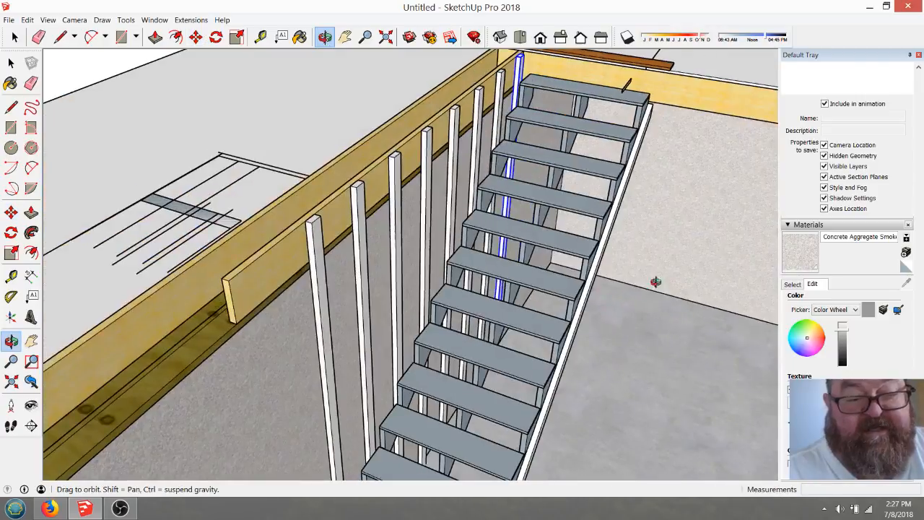
drag(454, 214, 311, 186)
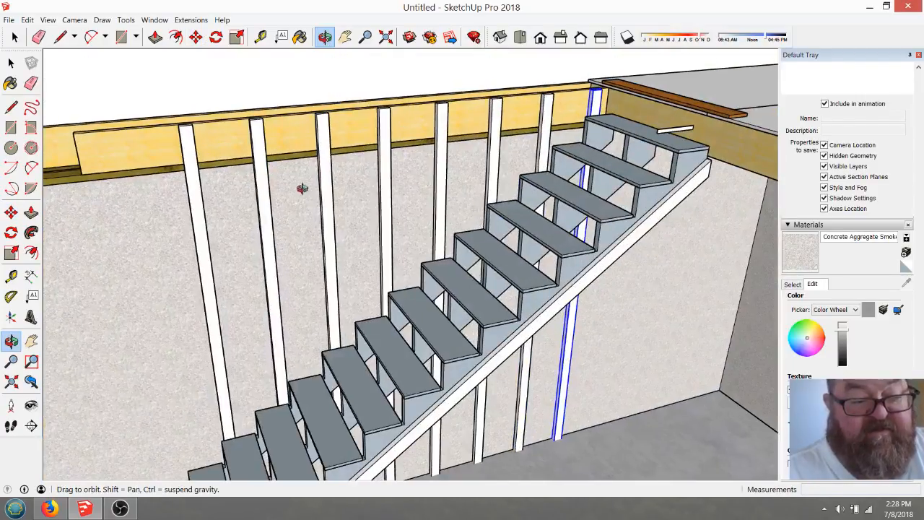
drag(388, 281, 674, 282)
drag(508, 241, 535, 287)
scroll(401, 117, up, 8)
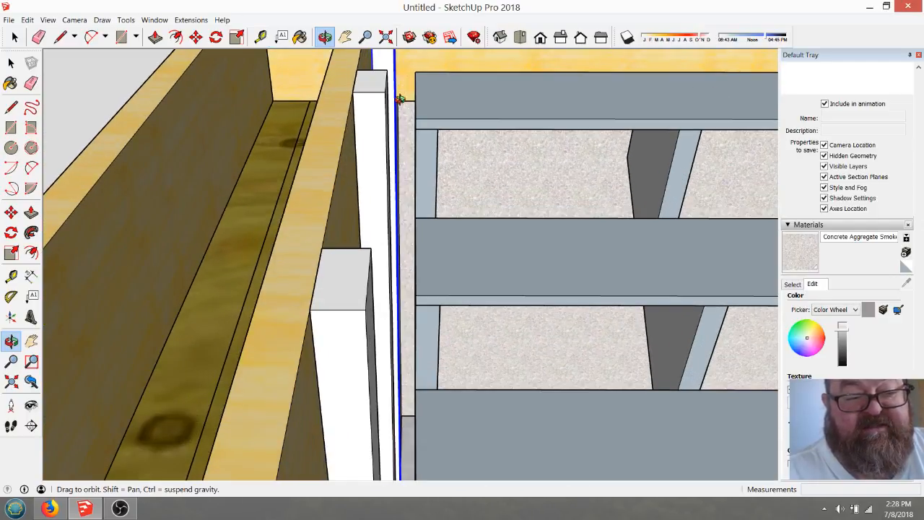
drag(390, 189, 298, 184)
scroll(371, 168, down, 5)
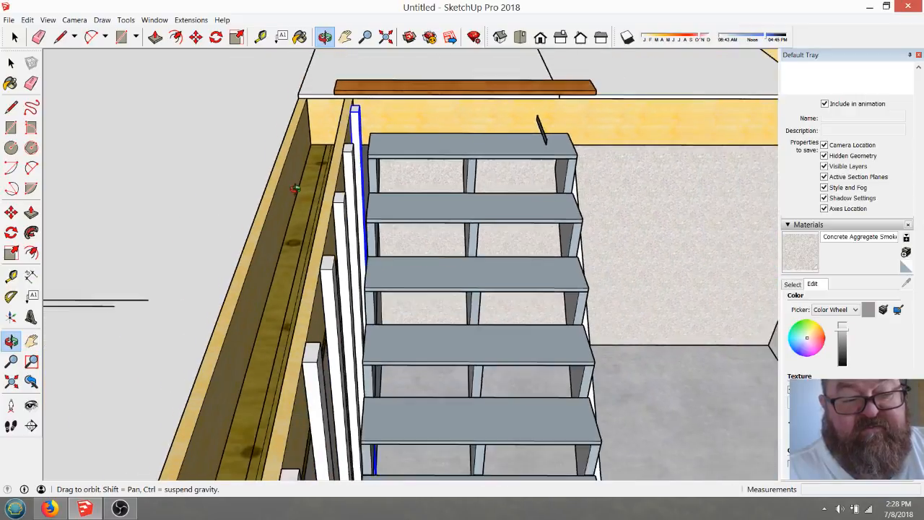
drag(534, 289, 471, 234)
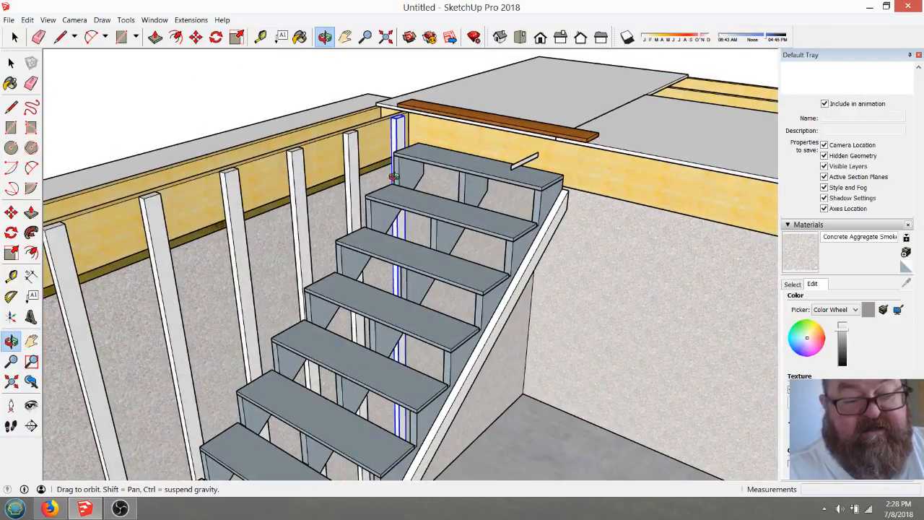
scroll(493, 170, down, 8)
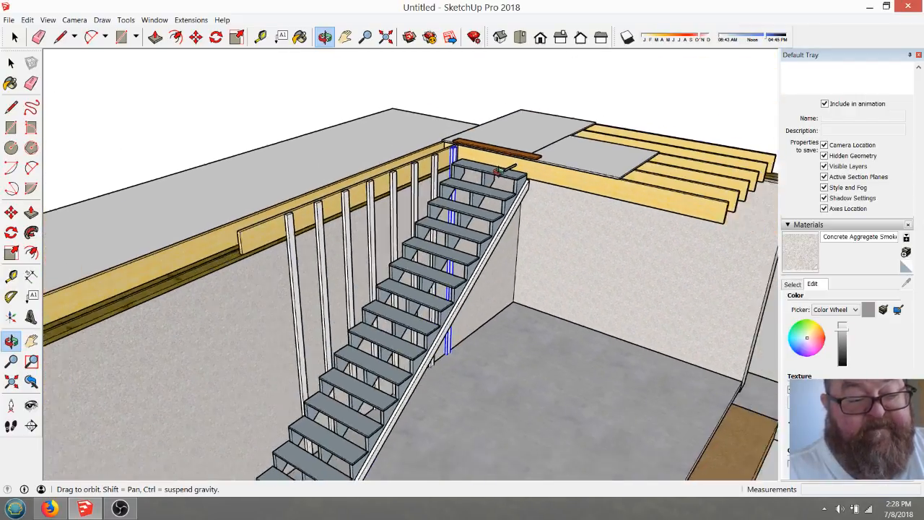
scroll(297, 317, up, 4)
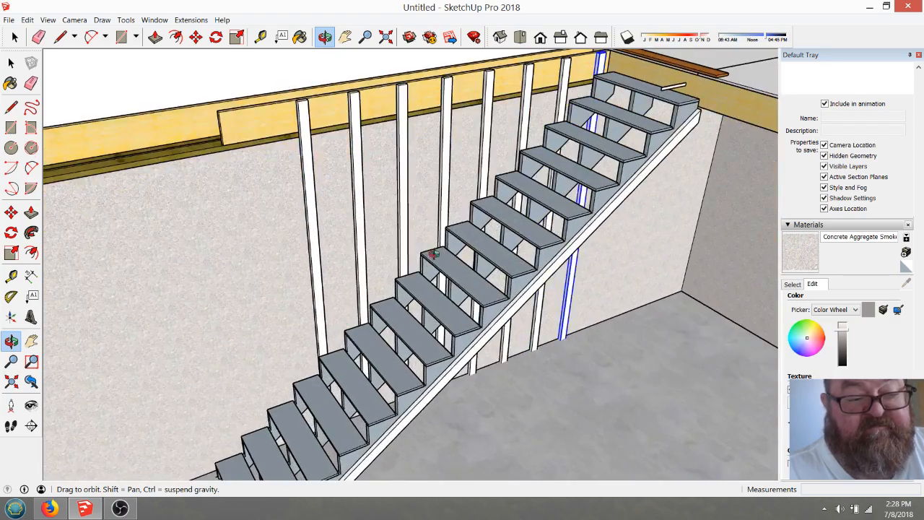
drag(433, 258, 470, 332)
scroll(481, 322, down, 3)
scroll(481, 323, down, 3)
scroll(561, 124, up, 9)
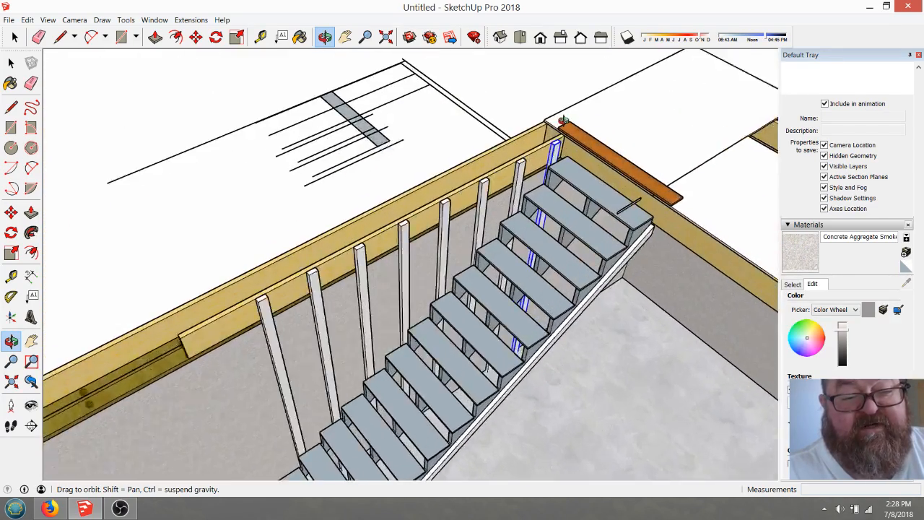
- Open the floor sheathing beside the top tread for editing and draw a 3/4" line across its edge at the joist's face
drag(604, 139, 633, 66)
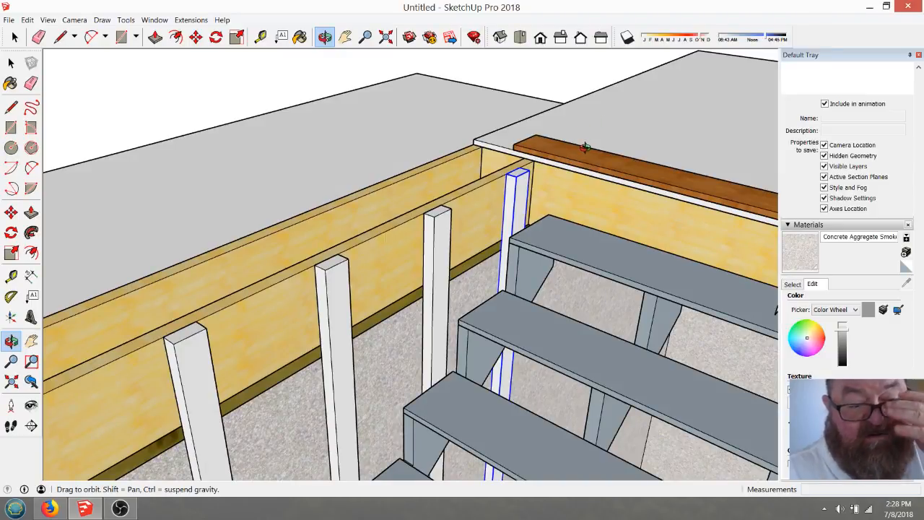
scroll(549, 172, down, 8)
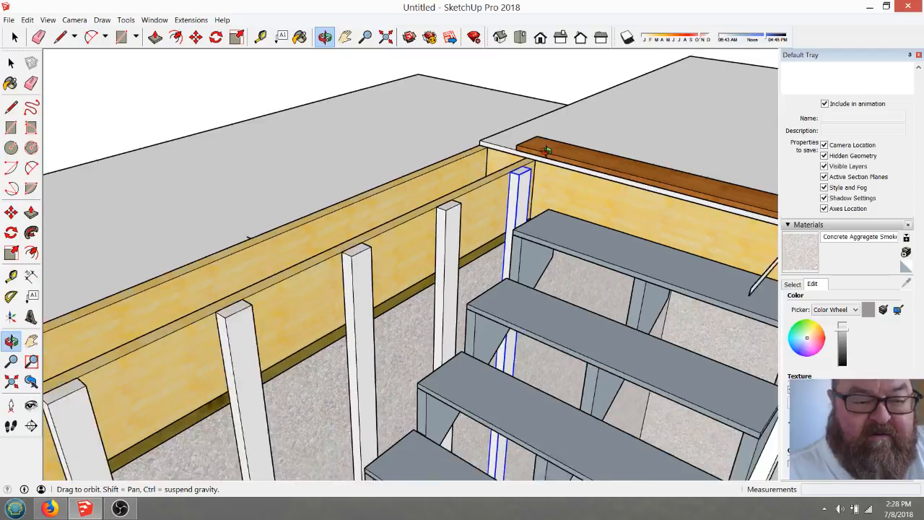
scroll(477, 306, up, 2)
scroll(477, 306, up, 2)
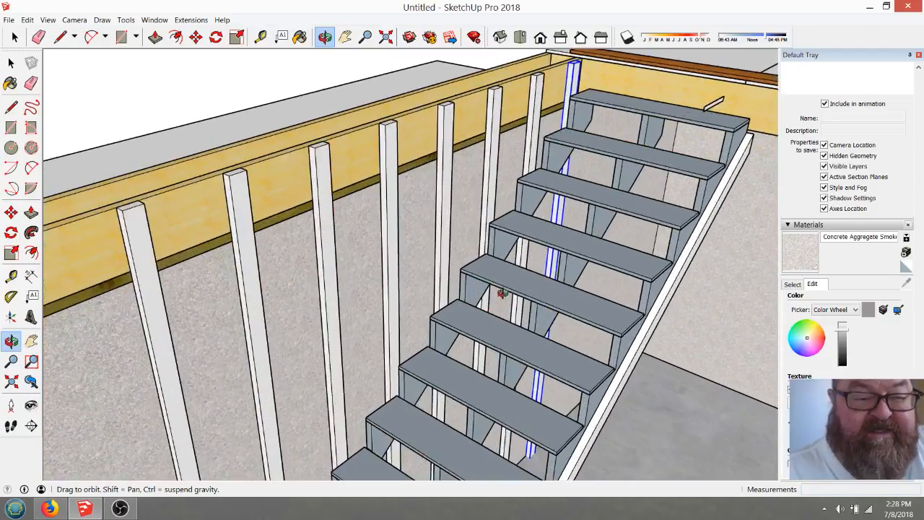
drag(570, 125, 599, 227)
scroll(527, 147, up, 4)
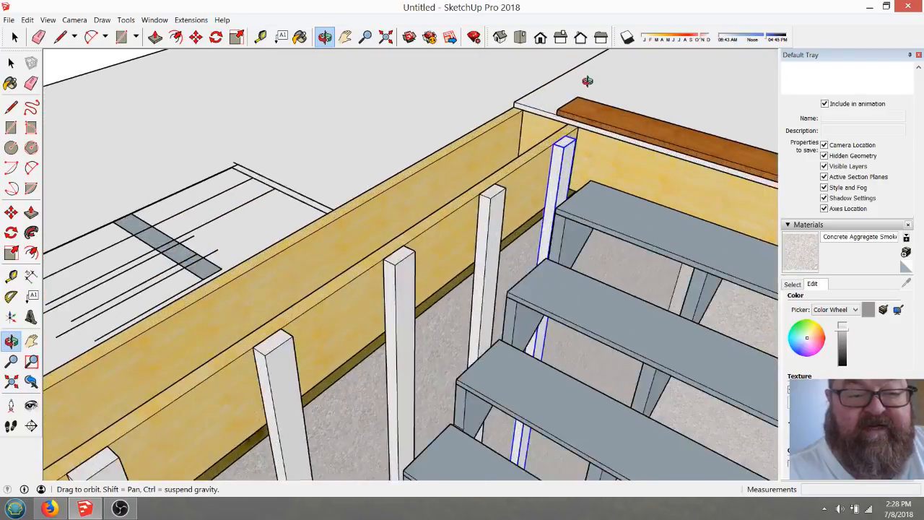
click(14, 37)
scroll(541, 144, up, 3)
click(559, 119)
double_click(559, 119)
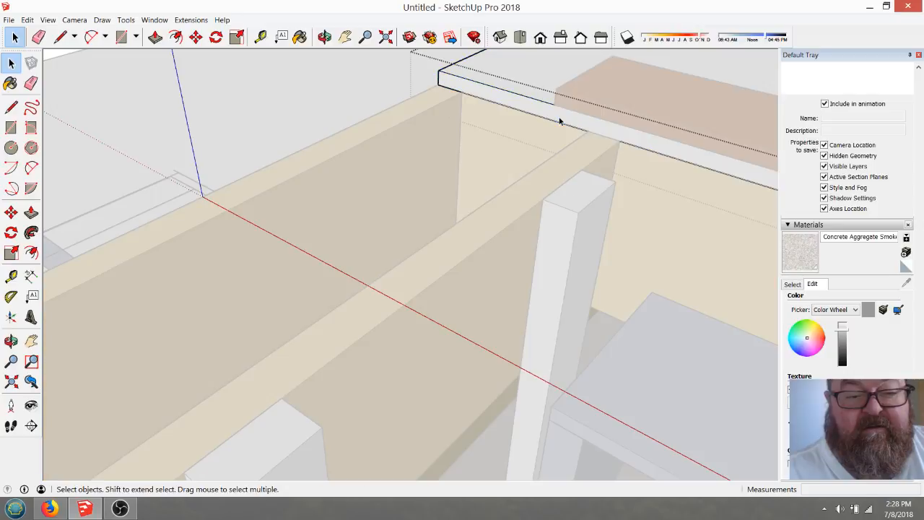
click(60, 37)
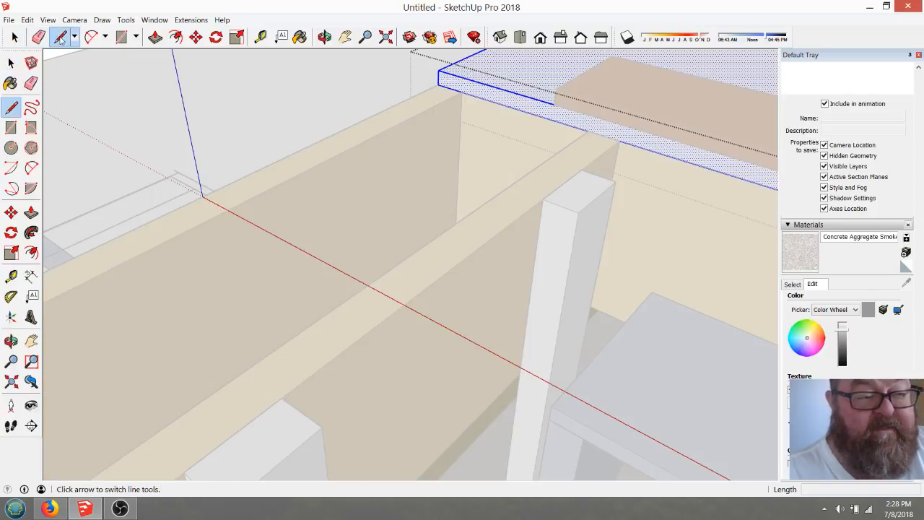
click(619, 140)
click(622, 125)
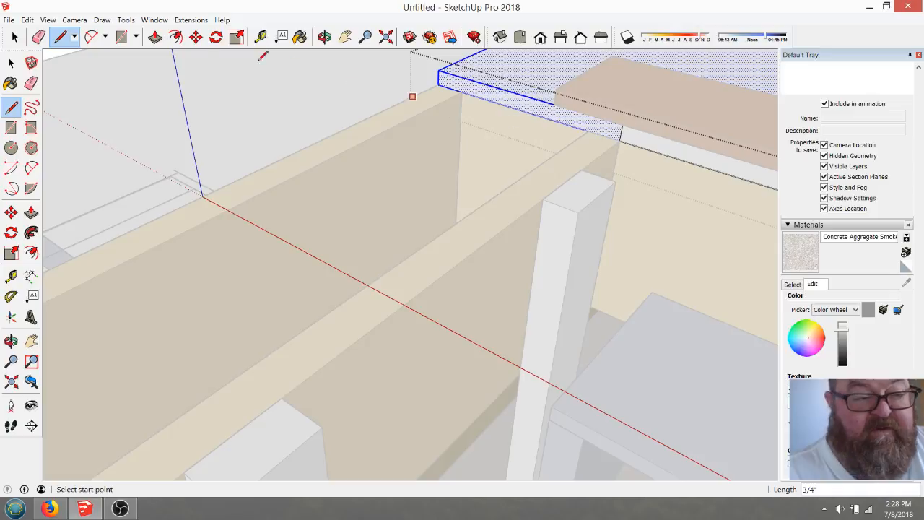
- Push/Pull the split-off part of the sheathing edge over the studs to the joist's far end and close the sheathing
click(155, 37)
drag(514, 104, 447, 174)
drag(516, 156, 454, 208)
drag(540, 190, 587, 208)
middle_drag(609, 101, 573, 141)
drag(573, 140, 161, 428)
scroll(591, 188, down, 6)
scroll(476, 288, up, 4)
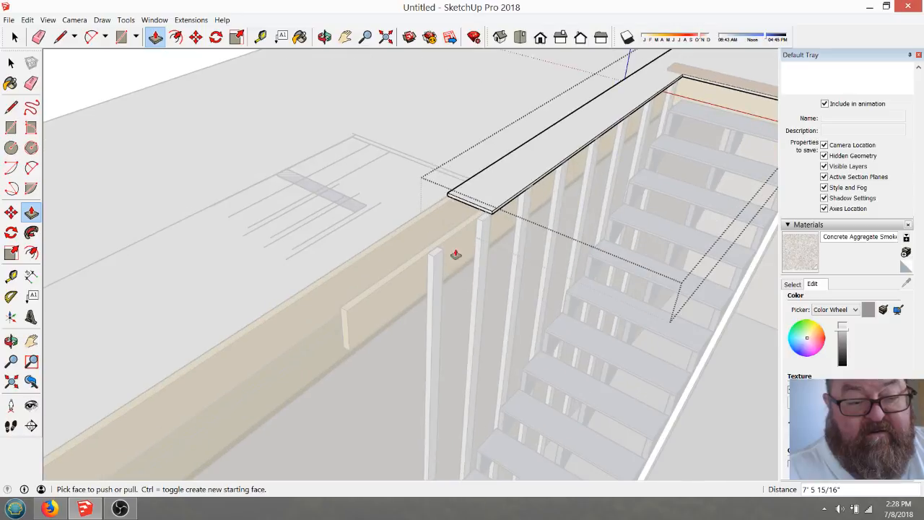
drag(470, 210, 352, 309)
click(13, 37)
click(149, 178)
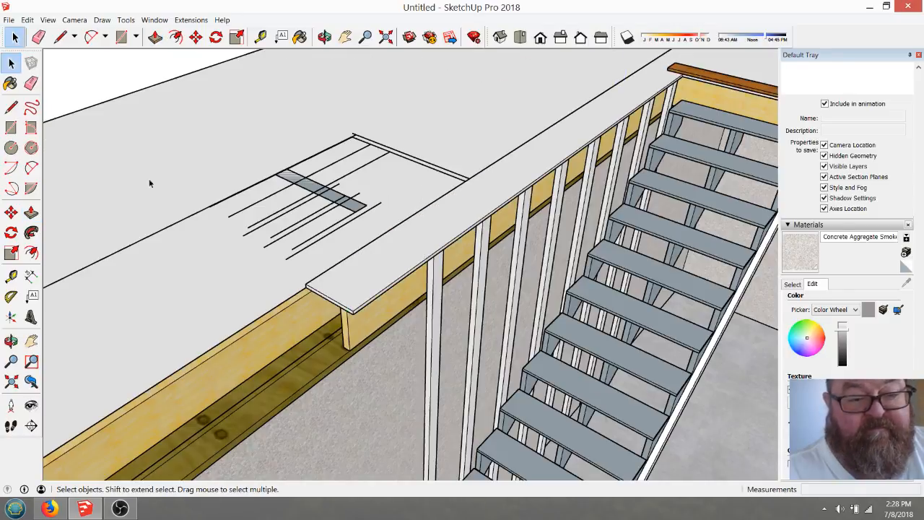
- Draw a 36" by 3.5" rectangle on the floor along the long sheathing edge beyond the top of the stairs
scroll(149, 178, down, 5)
scroll(376, 143, up, 5)
scroll(481, 146, up, 5)
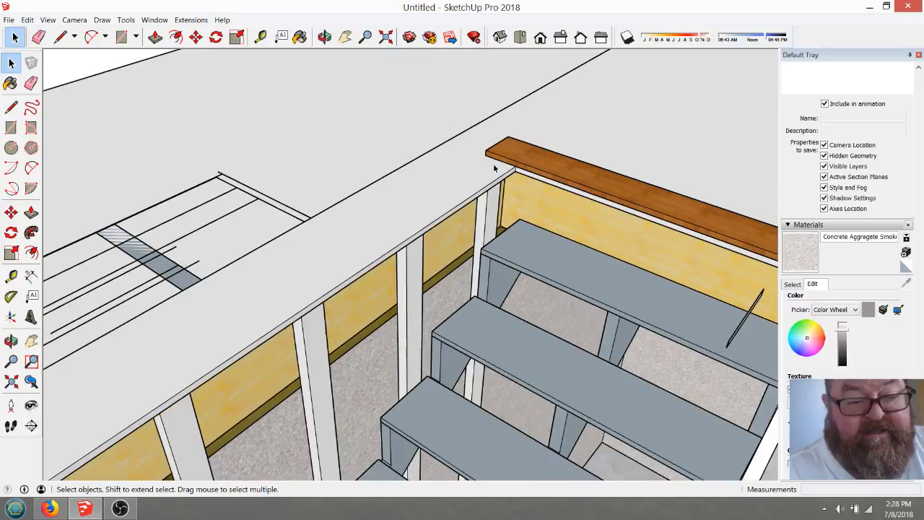
scroll(504, 155, down, 3)
scroll(544, 165, up, 8)
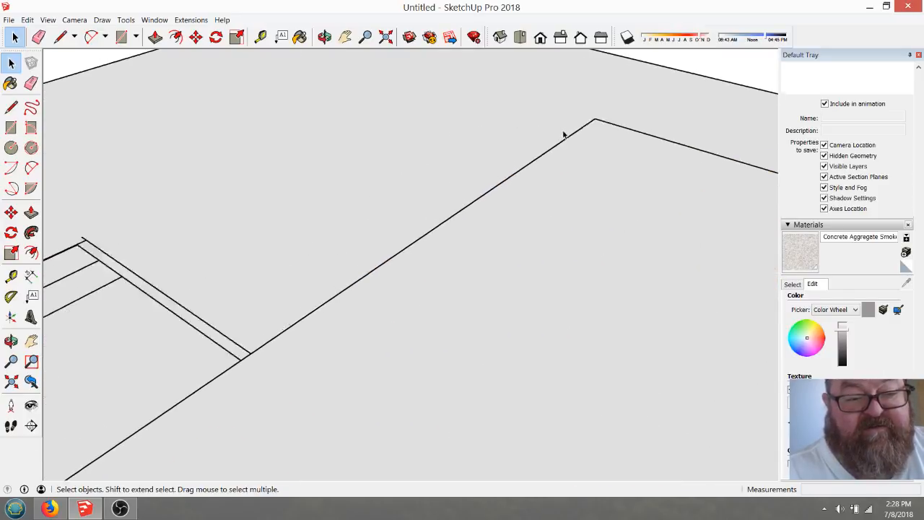
scroll(598, 156, down, 4)
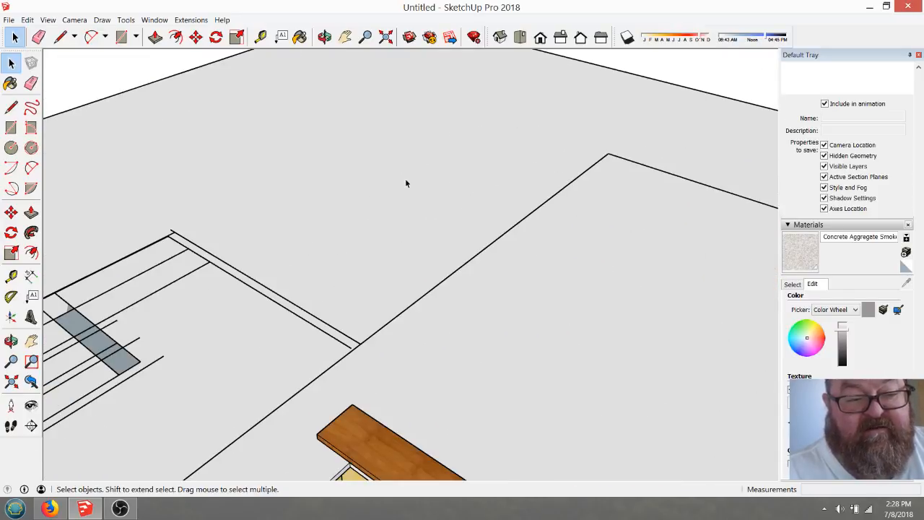
click(120, 38)
click(568, 184)
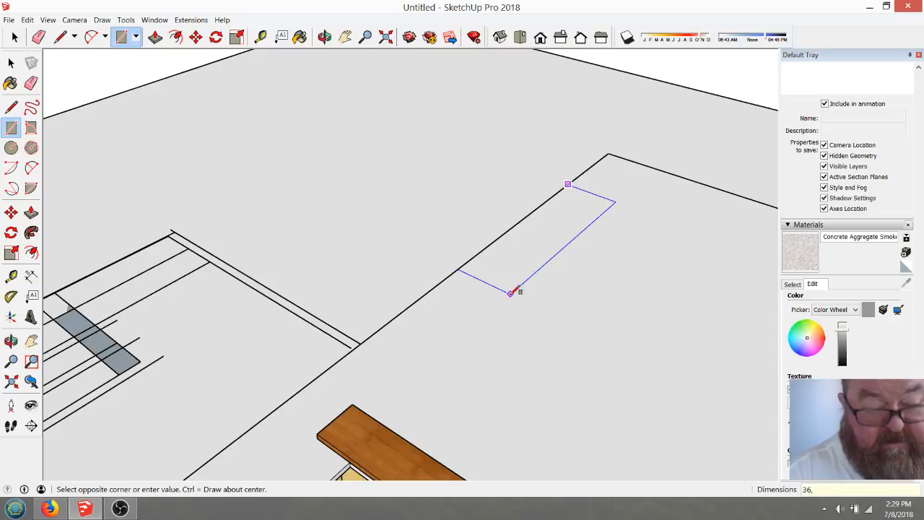
text(36,3.5)
key(Return)
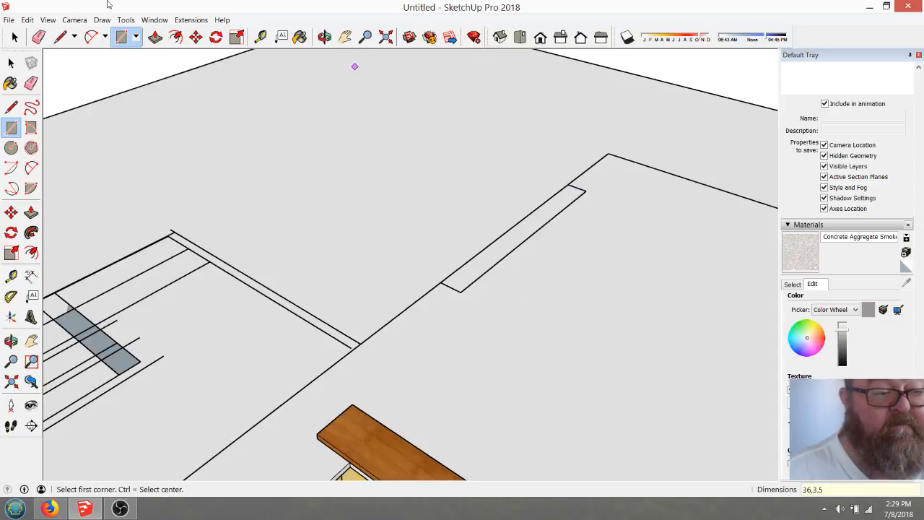
- Push/Pull the narrow rectangle up into a low wall block and make the whole block a group
click(154, 37)
click(524, 231)
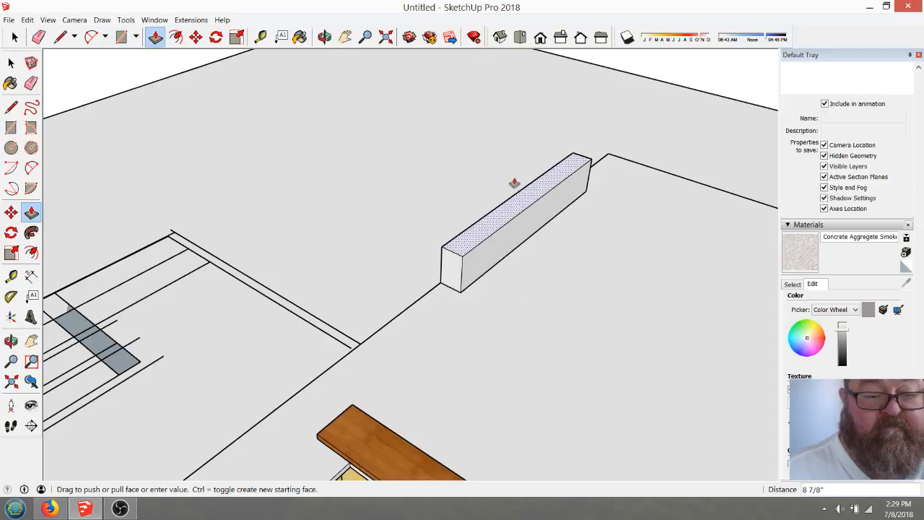
click(514, 170)
click(14, 37)
drag(363, 91, 628, 321)
right_click(596, 256)
click(584, 292)
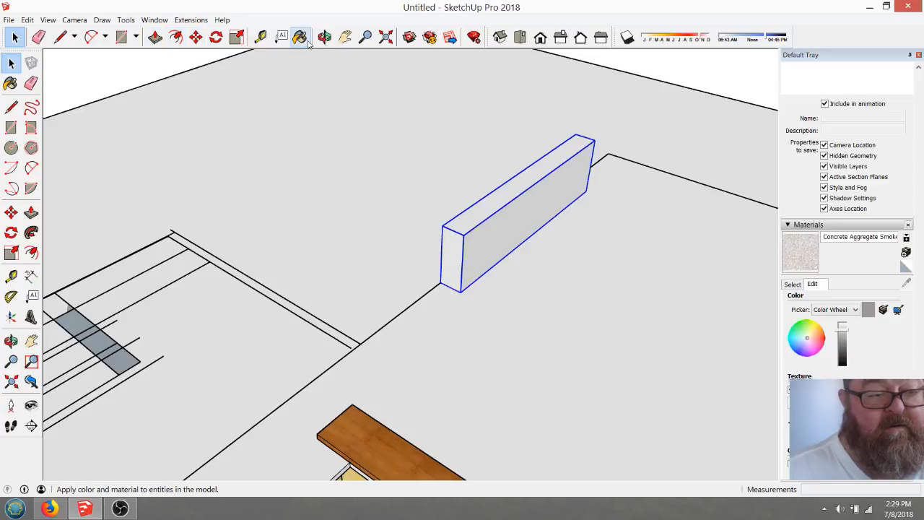
- Measure the wall block's height from its lower edge to its upper edge
click(260, 37)
click(461, 291)
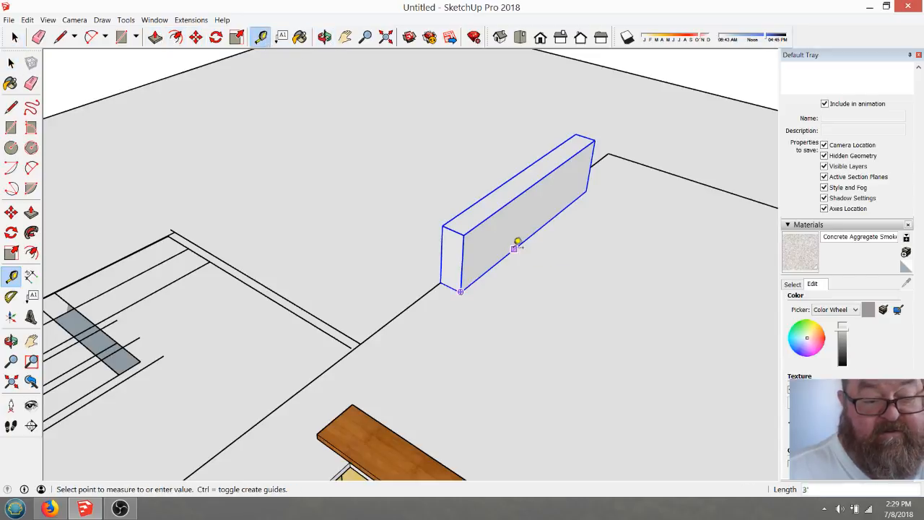
click(521, 190)
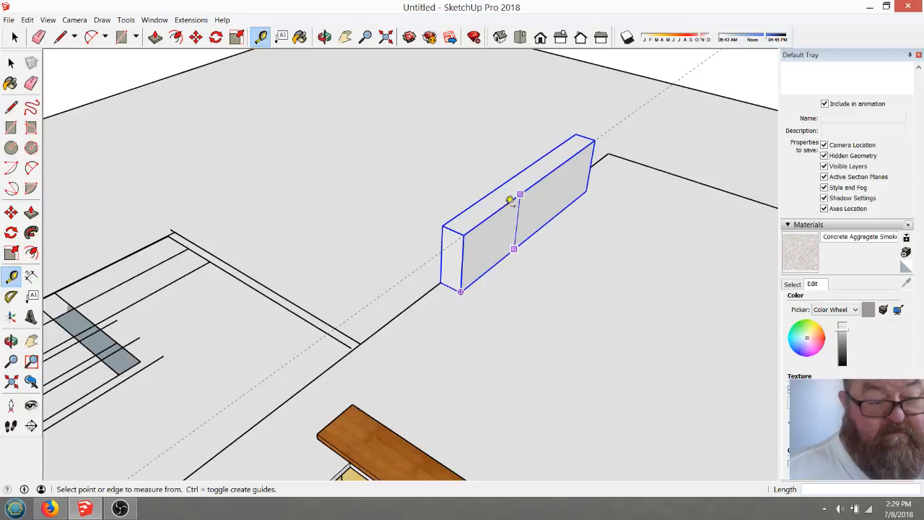
- Open the wall block for editing and raise its top face by 7' 3"
double_click(475, 225)
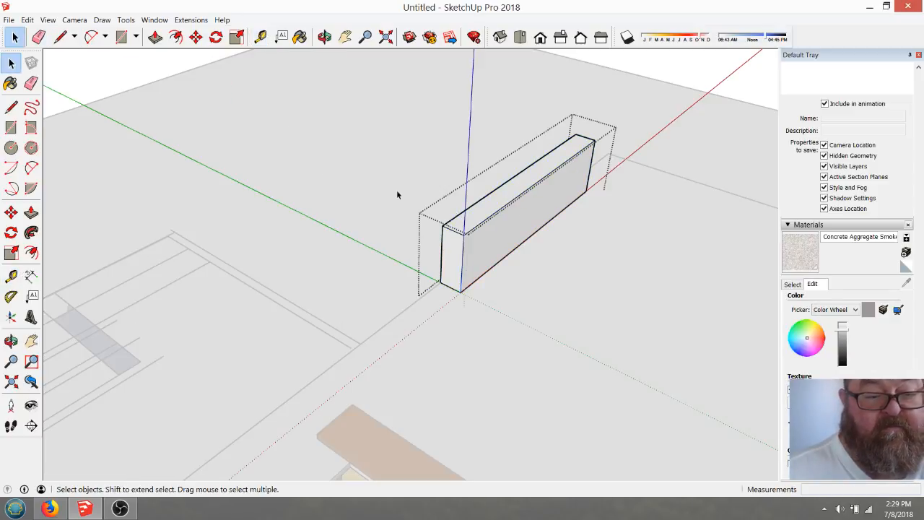
click(155, 37)
drag(501, 200, 510, 165)
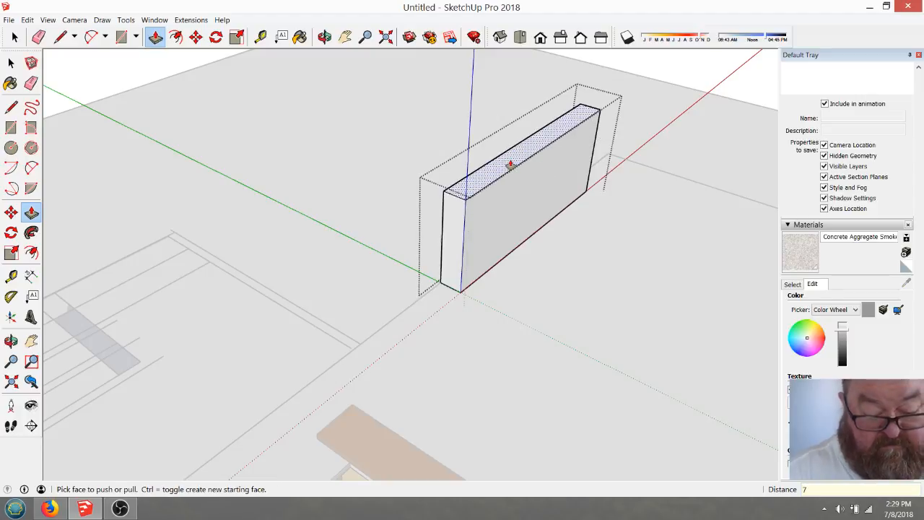
click(510, 165)
click(511, 165)
scroll(530, 161, down, 6)
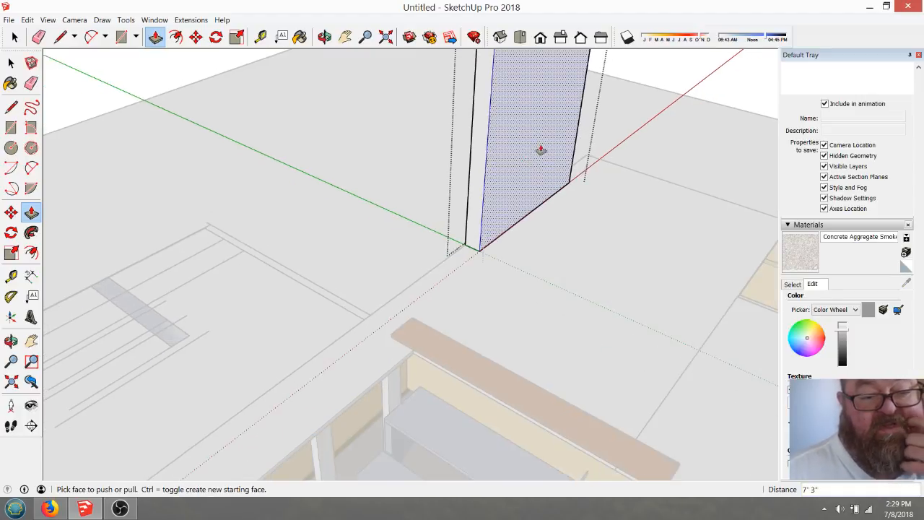
- Extend the wall's end face about 15' 4" past the stairs to the far end of the sheathing strip and close the group
click(525, 123)
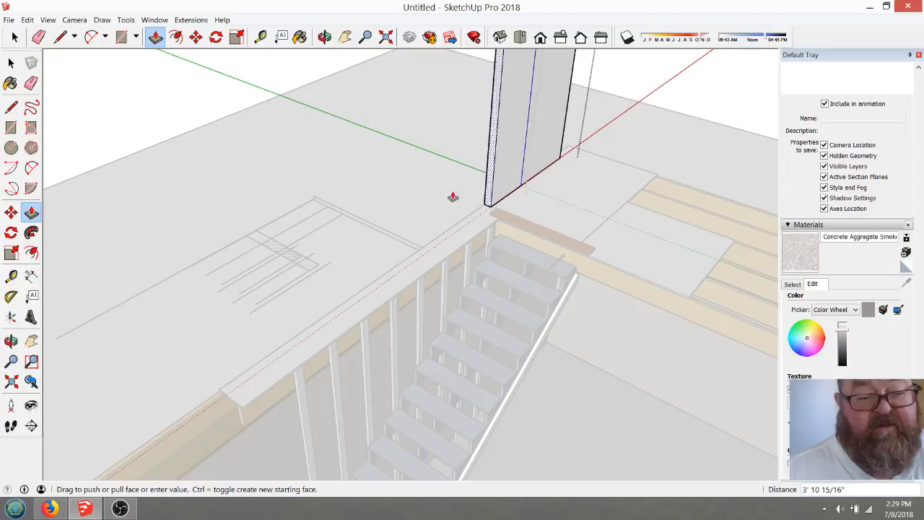
click(194, 408)
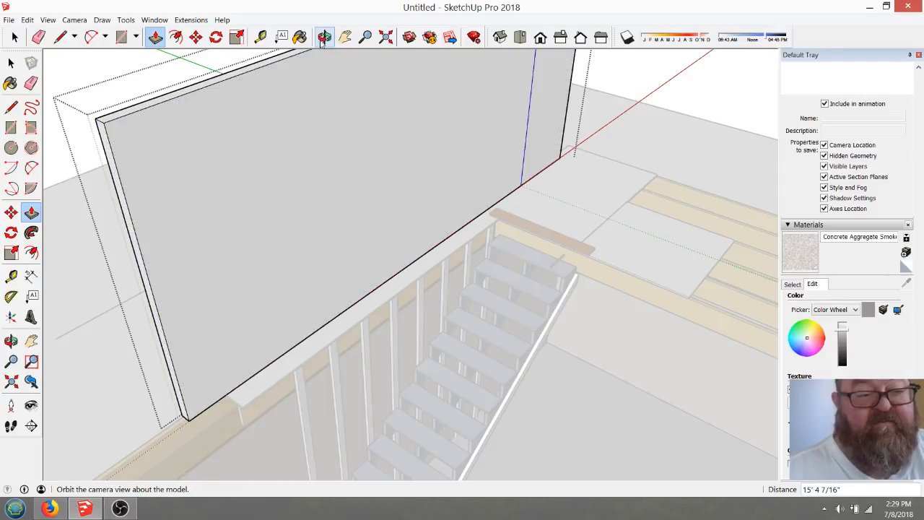
click(324, 37)
drag(559, 156, 527, 255)
drag(585, 327, 614, 235)
click(15, 38)
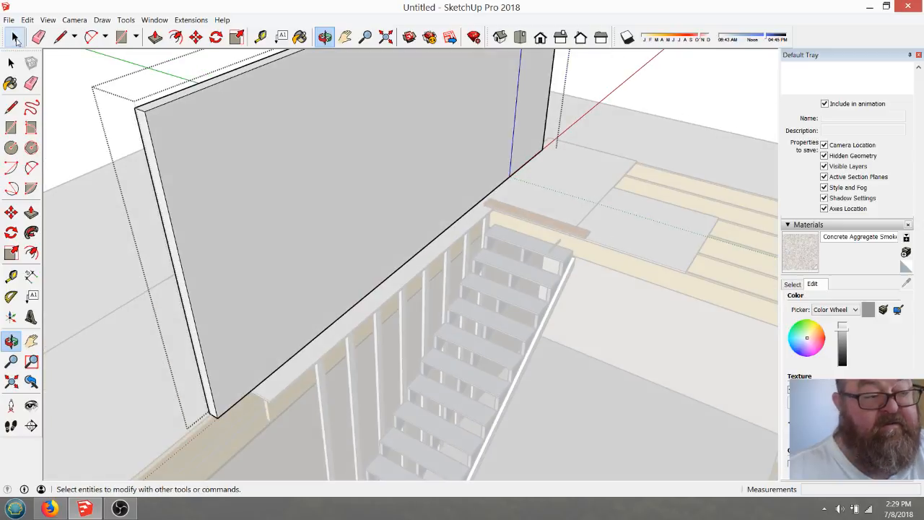
click(15, 38)
click(72, 63)
- Examine the staircase, the studs, the sheathing strip and the upper wall up close and from across the basement
scroll(278, 177, down, 3)
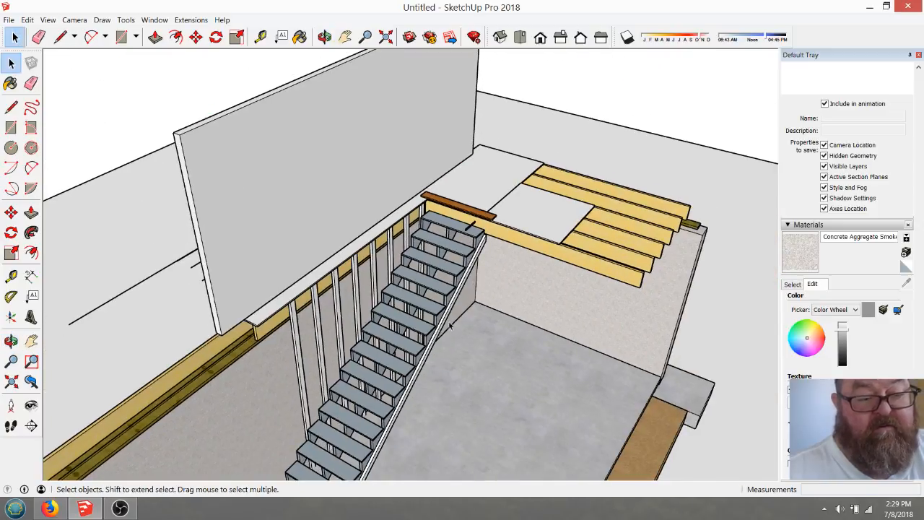
scroll(431, 346, up, 5)
scroll(450, 257, down, 2)
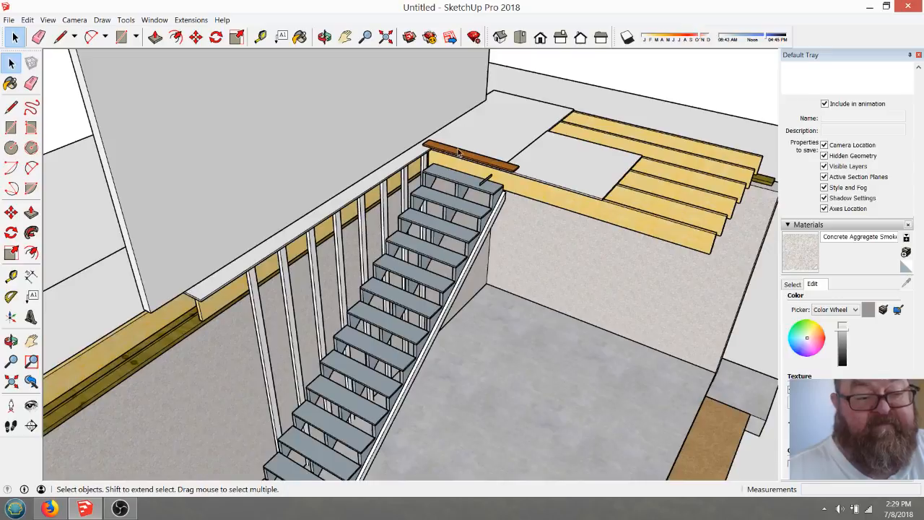
scroll(455, 156, down, 3)
scroll(390, 301, up, 4)
scroll(444, 140, down, 2)
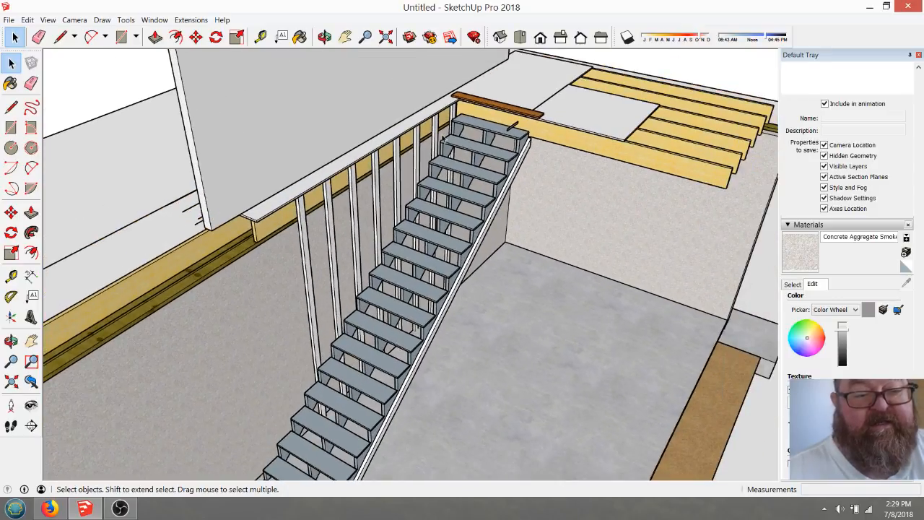
scroll(449, 137, up, 5)
scroll(456, 142, up, 5)
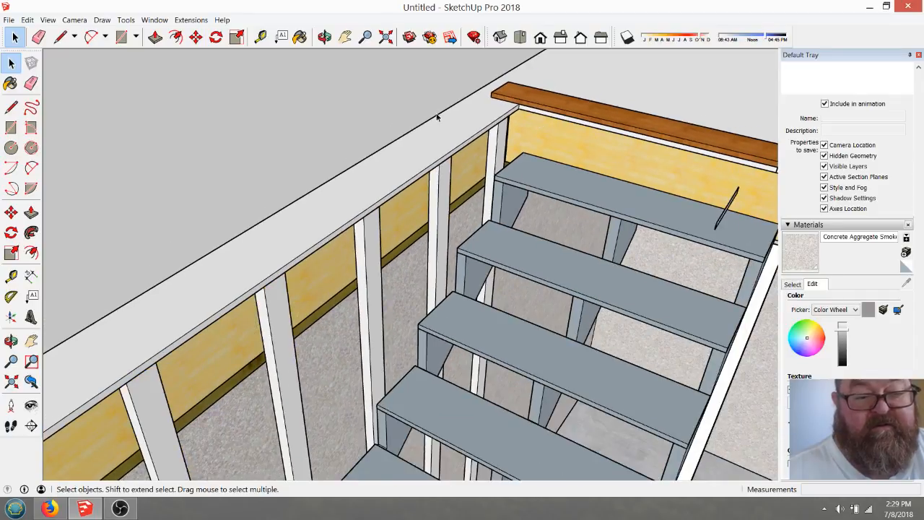
scroll(352, 109, down, 6)
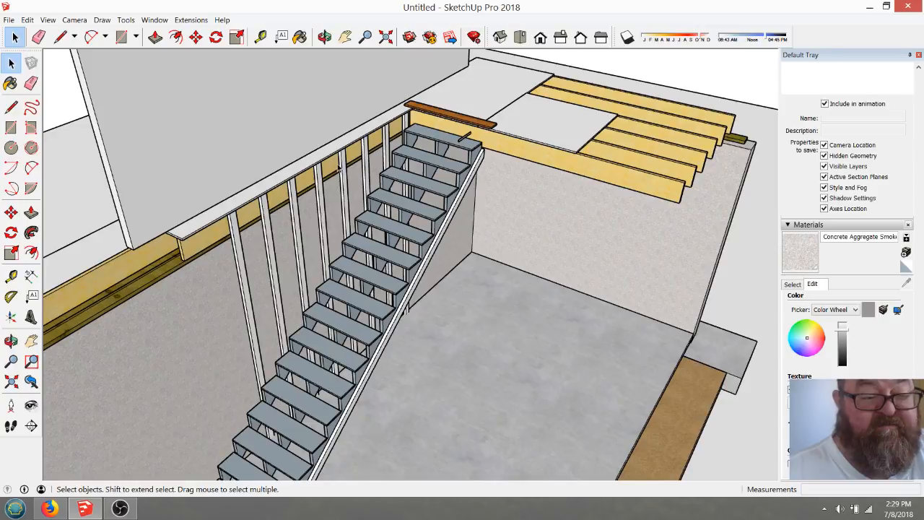
scroll(390, 148, down, 2)
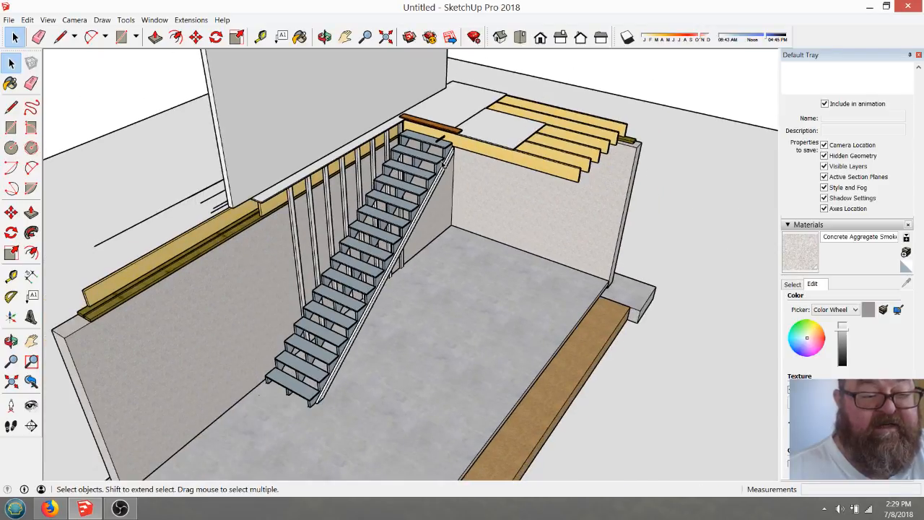
click(325, 37)
drag(229, 198, 357, 238)
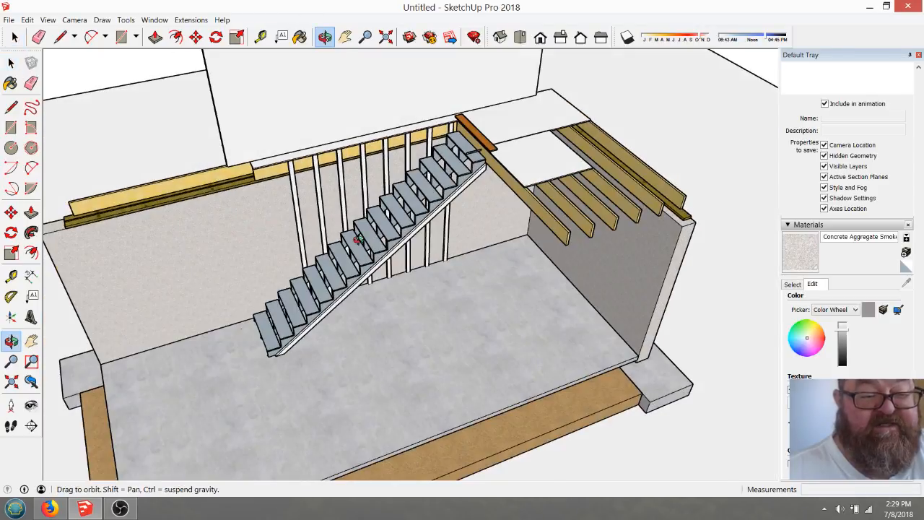
scroll(357, 236, up, 4)
scroll(433, 229, down, 2)
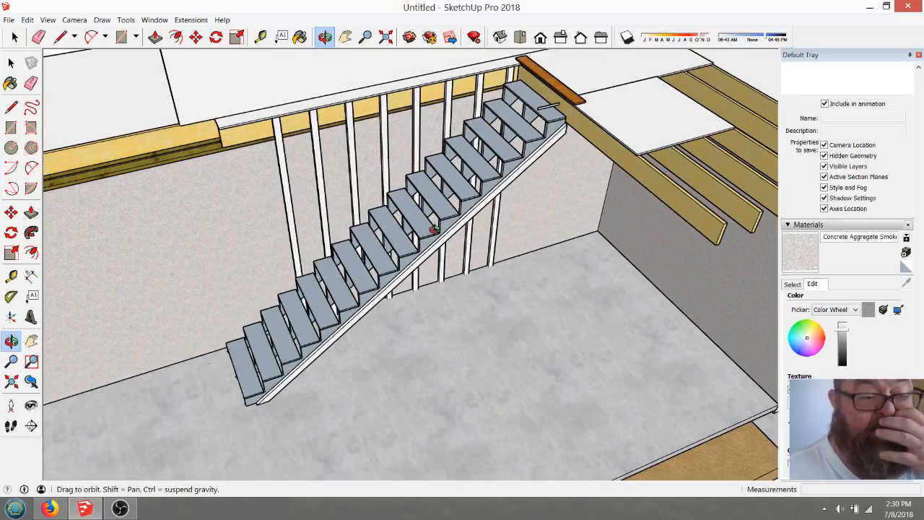
scroll(406, 243, down, 1)
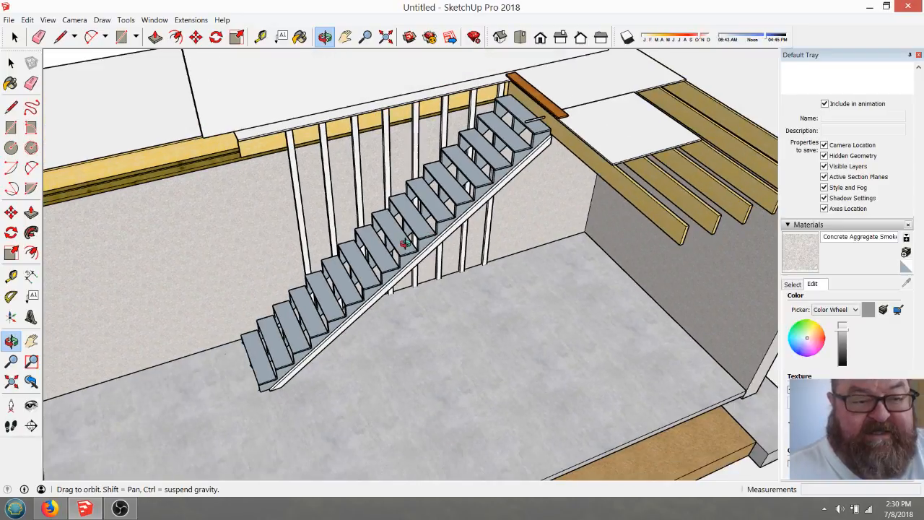
- Switch to the YouTube live stream page in Firefox and bring up OBS over it
click(64, 509)
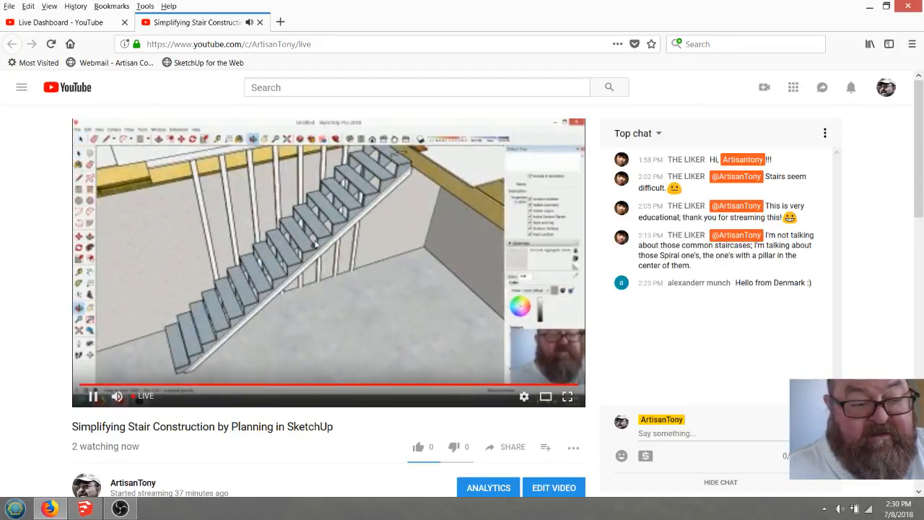
click(120, 509)
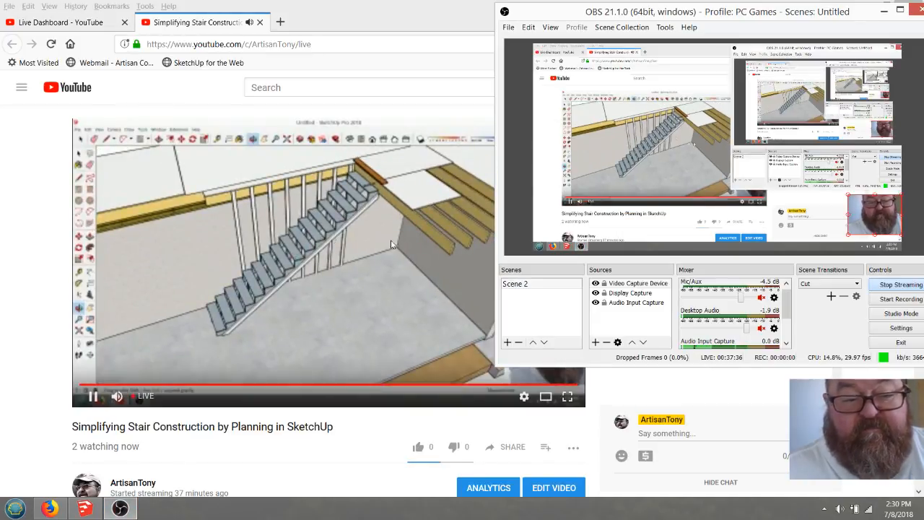
- Switch back to the SketchUp staircase model and examine the uppermost treads and the thin white strip up close
click(27, 354)
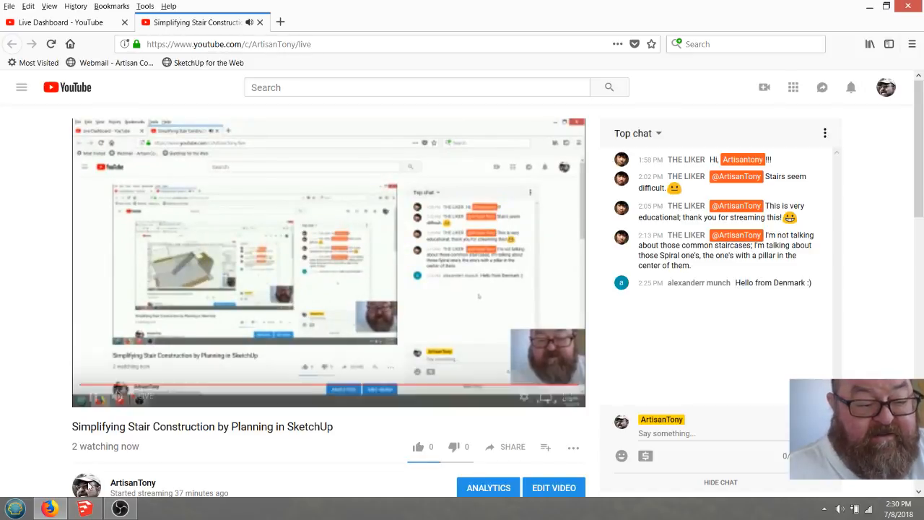
click(85, 508)
scroll(516, 196, up, 5)
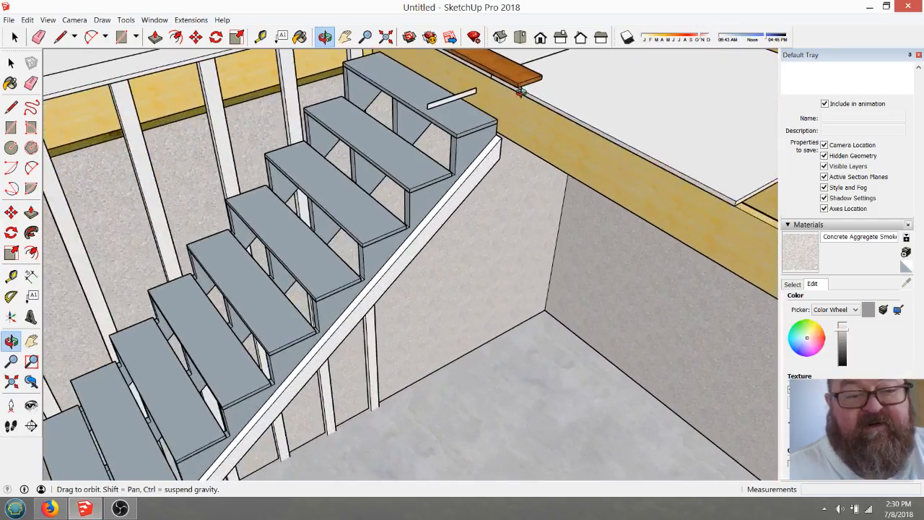
drag(513, 131, 492, 361)
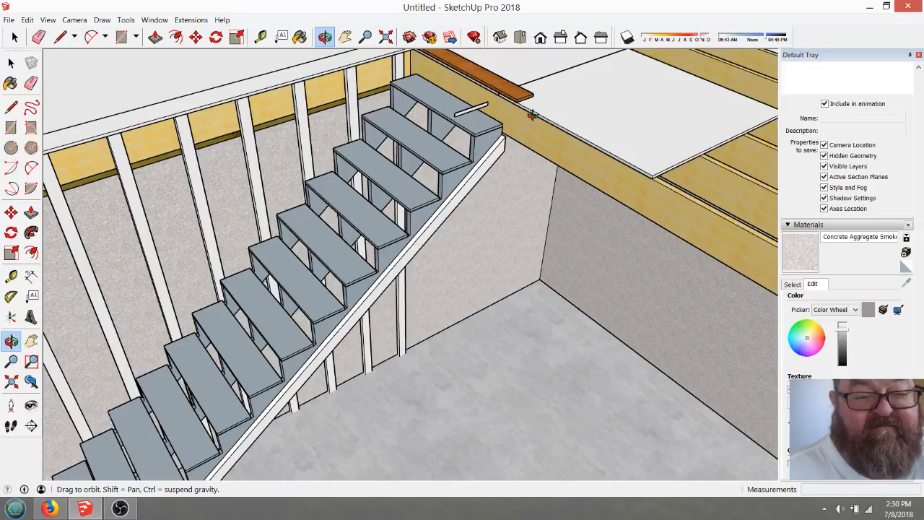
drag(448, 398, 490, 347)
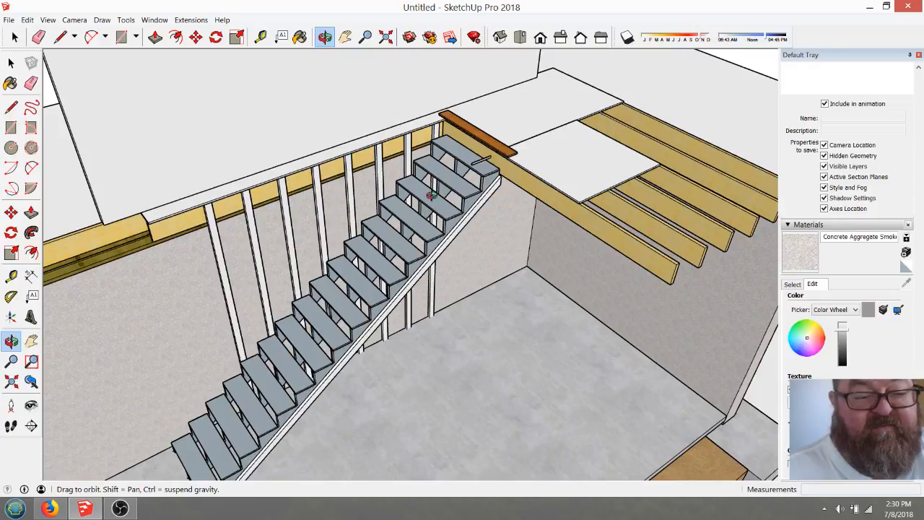
scroll(431, 195, up, 4)
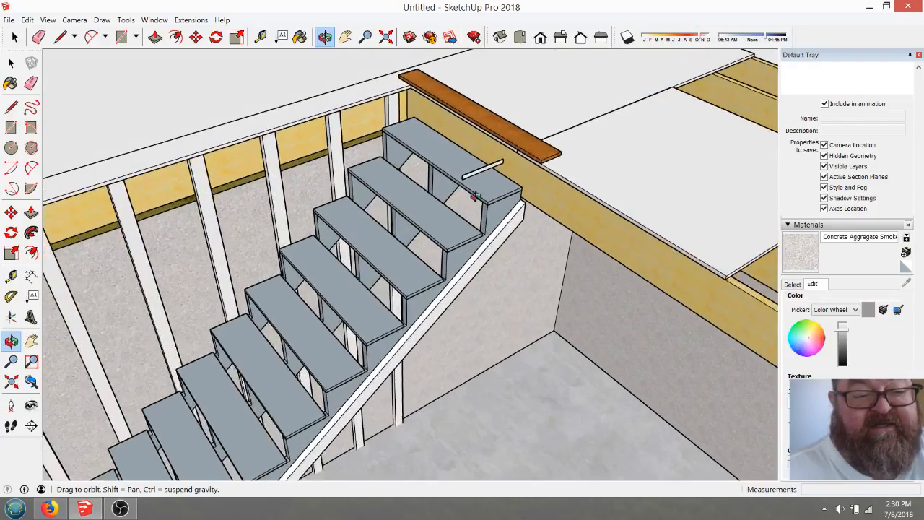
drag(475, 197, 485, 148)
scroll(479, 149, up, 5)
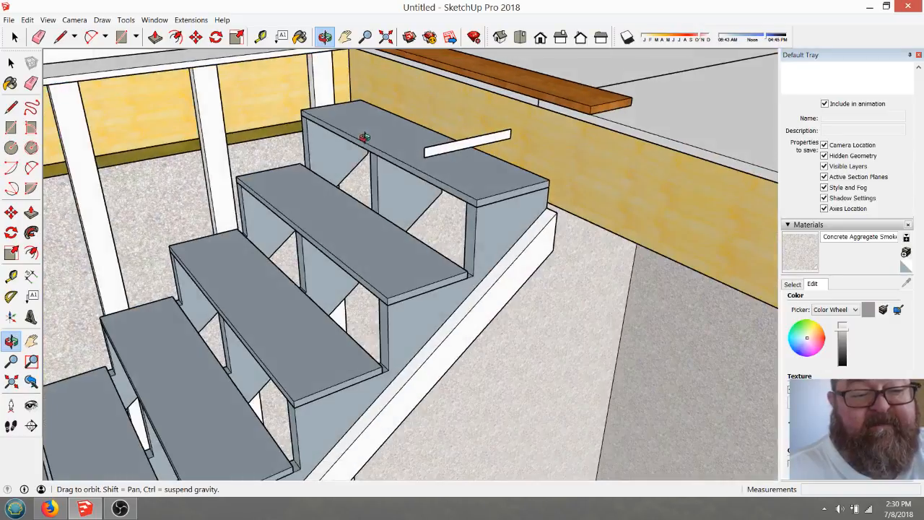
scroll(458, 151, up, 3)
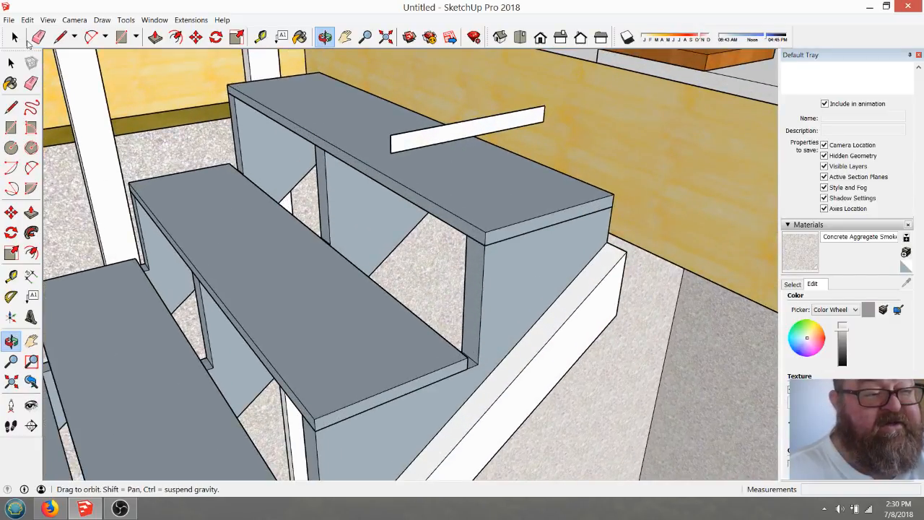
- Move the white strip by its lower front corner onto the upper front corner of the topmost tread
click(16, 39)
double_click(413, 142)
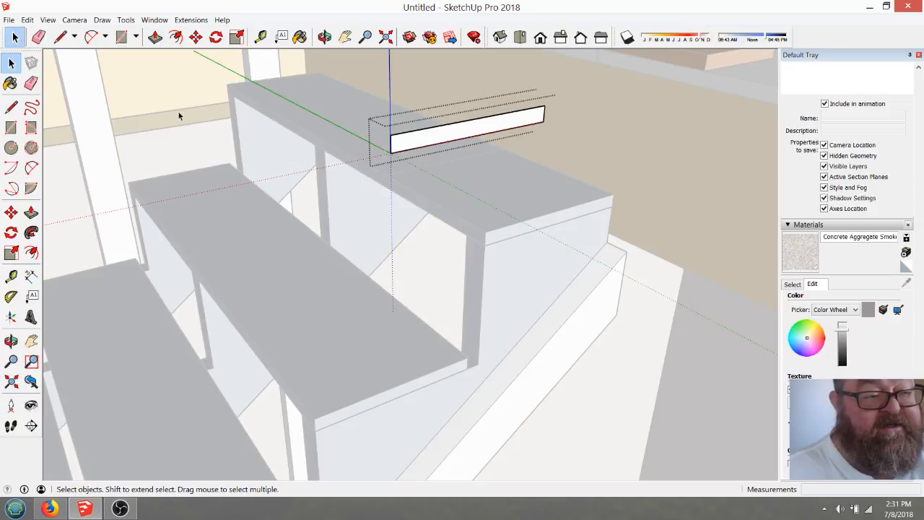
click(330, 187)
scroll(330, 187, down, 2)
click(392, 154)
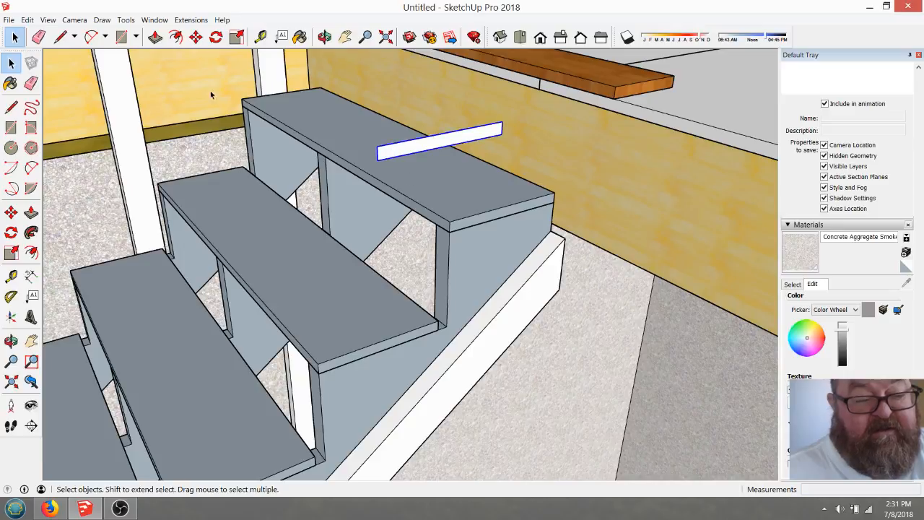
click(196, 37)
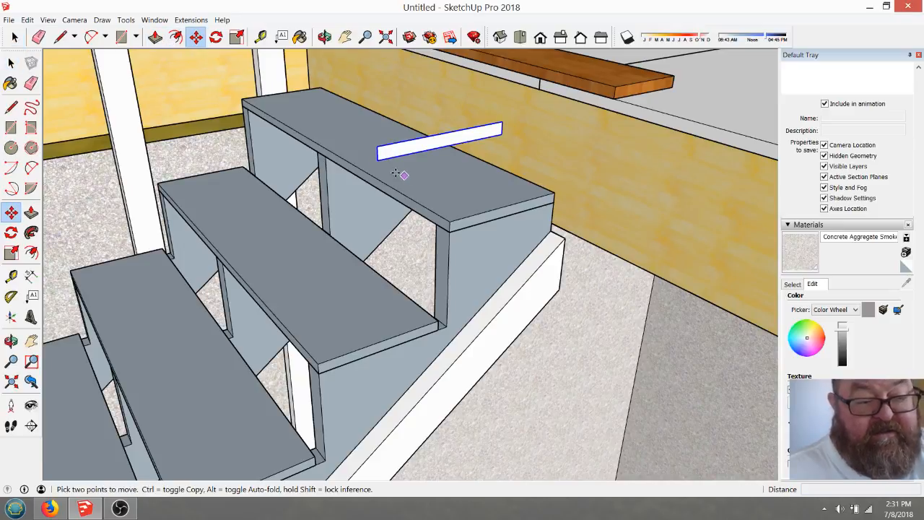
click(378, 159)
click(449, 221)
scroll(455, 213, up, 2)
scroll(460, 204, up, 3)
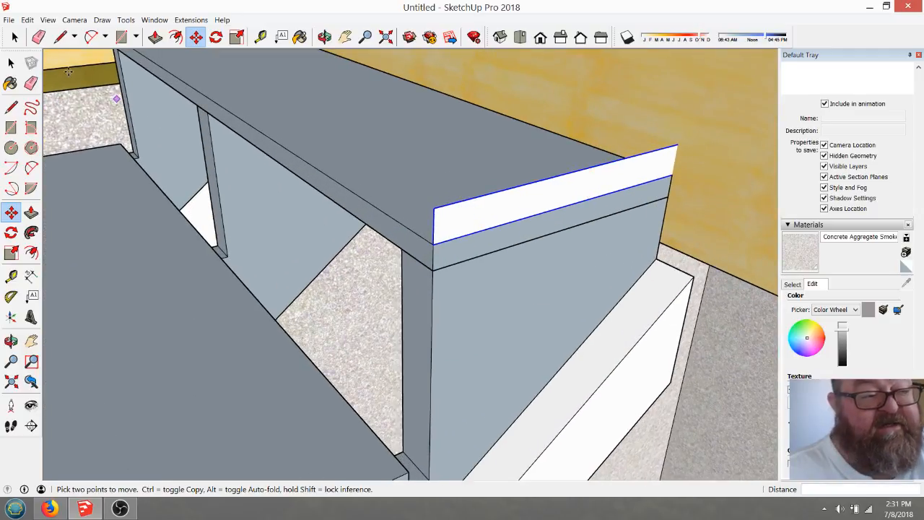
- Open the strip for editing and extrude its face partway along the top tread to form a board
click(14, 38)
double_click(442, 231)
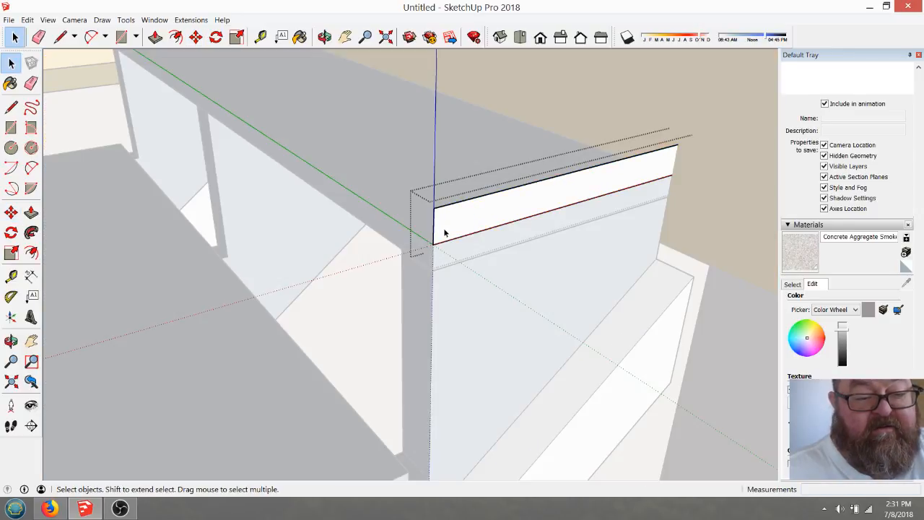
click(155, 38)
drag(455, 243, 308, 158)
scroll(615, 293, down, 1)
- Try to pull the board's front face out past the riser freehand
drag(441, 231, 426, 239)
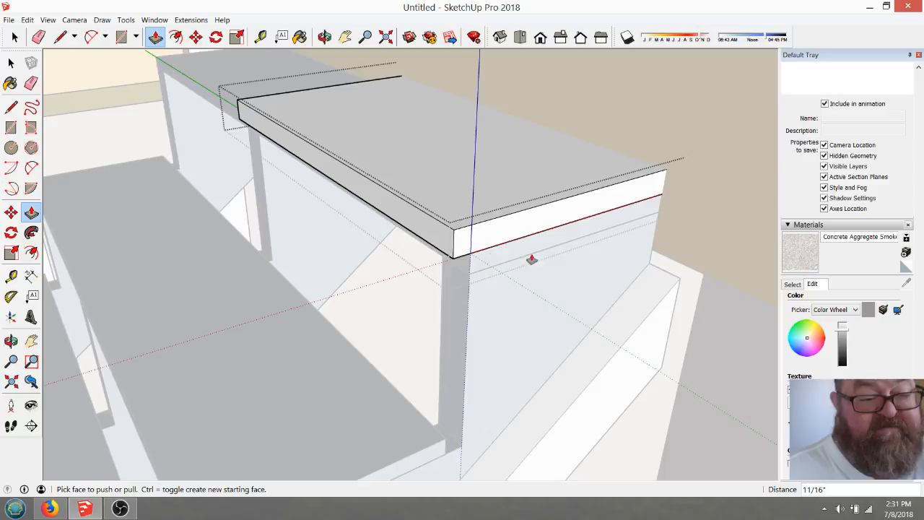
drag(444, 244, 453, 270)
scroll(654, 360, down, 1)
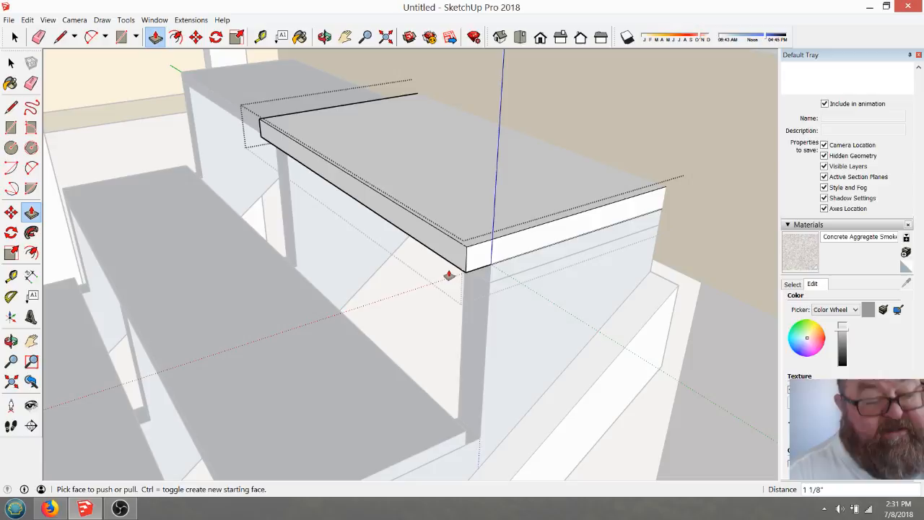
drag(449, 275, 460, 215)
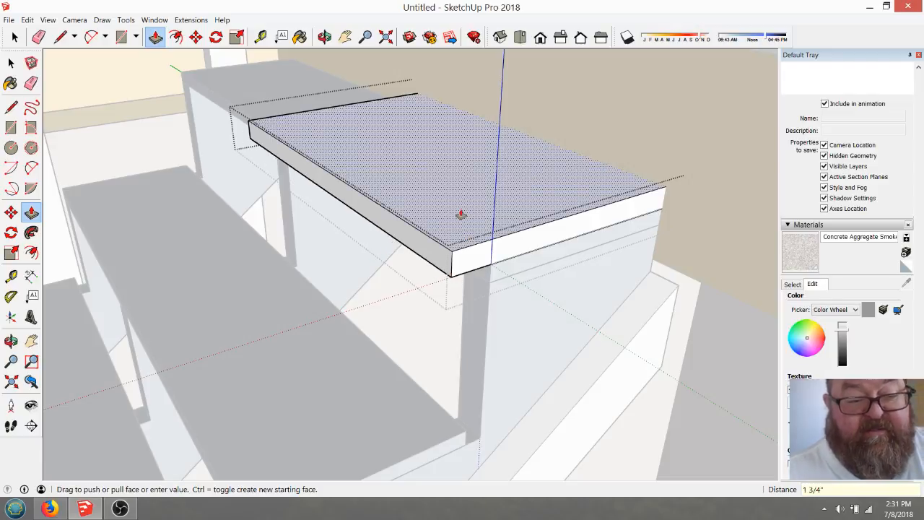
key(ctrl+z)
- Pull the board's front face out 1" as a nosing and close its group
drag(456, 238, 438, 250)
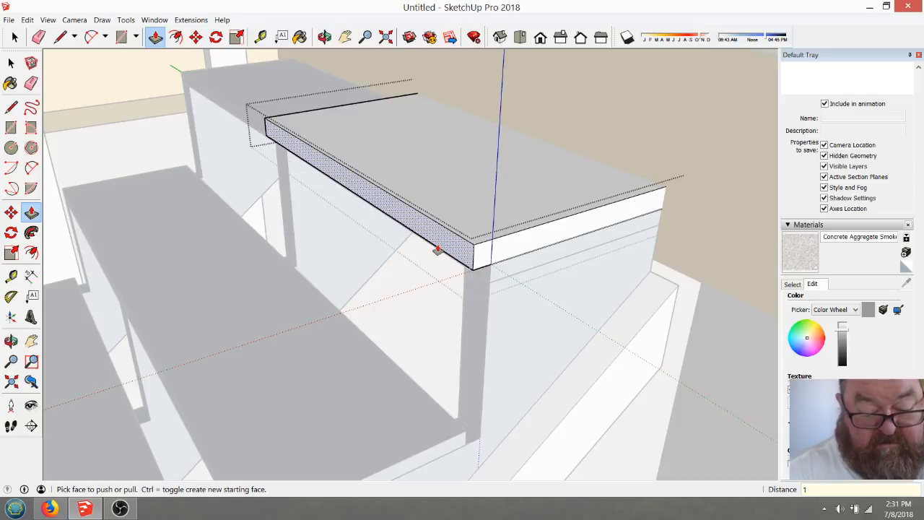
text(1)
key(Return)
key(e)
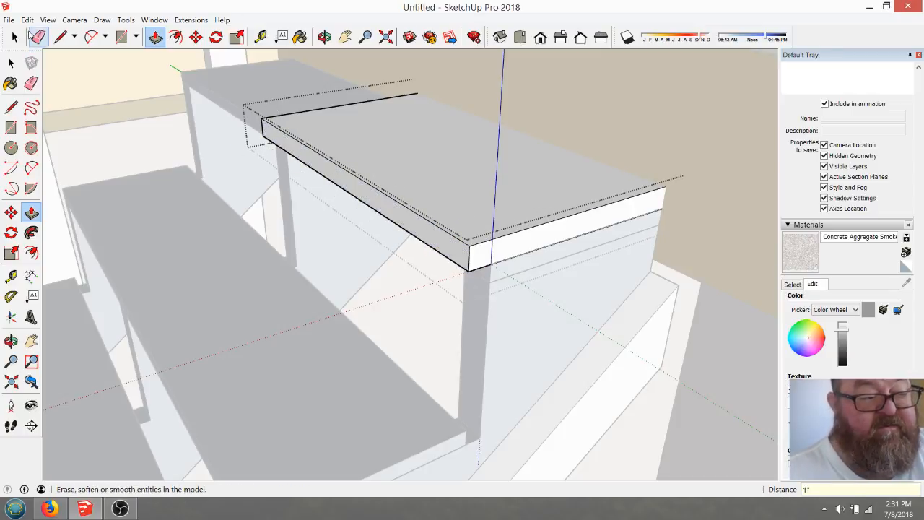
key(space)
click(372, 160)
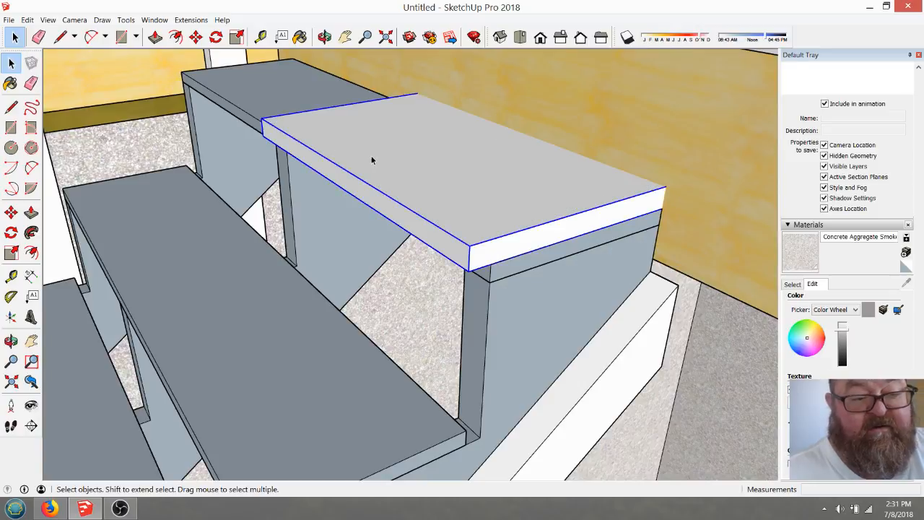
- Slide the new board forward about 3" along the end of the top tread
click(196, 36)
click(579, 250)
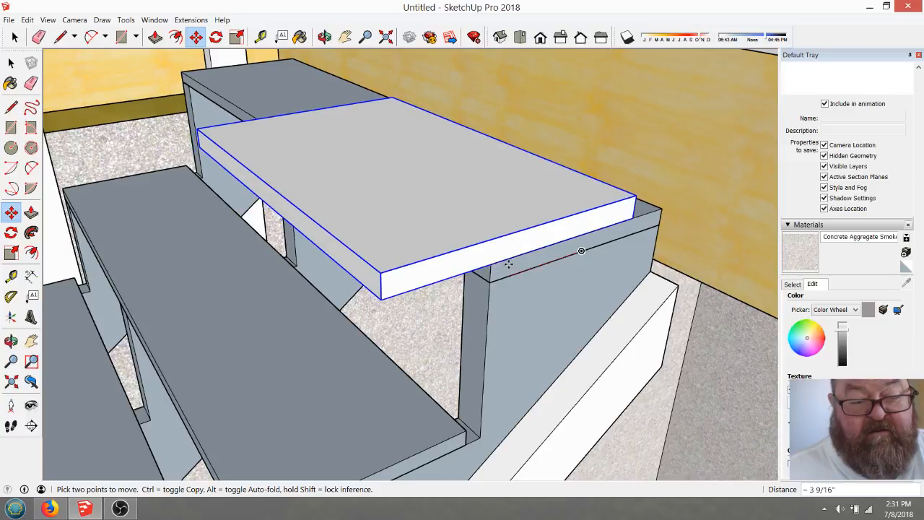
key(Escape)
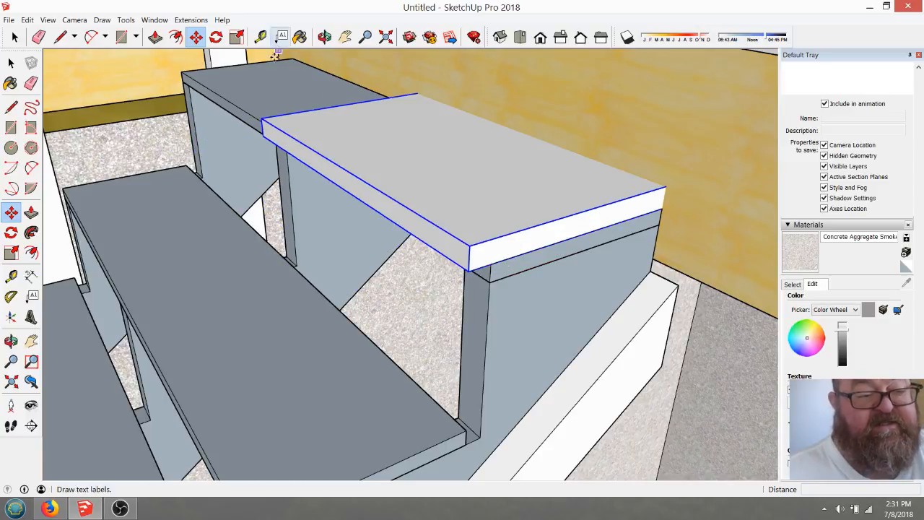
click(585, 236)
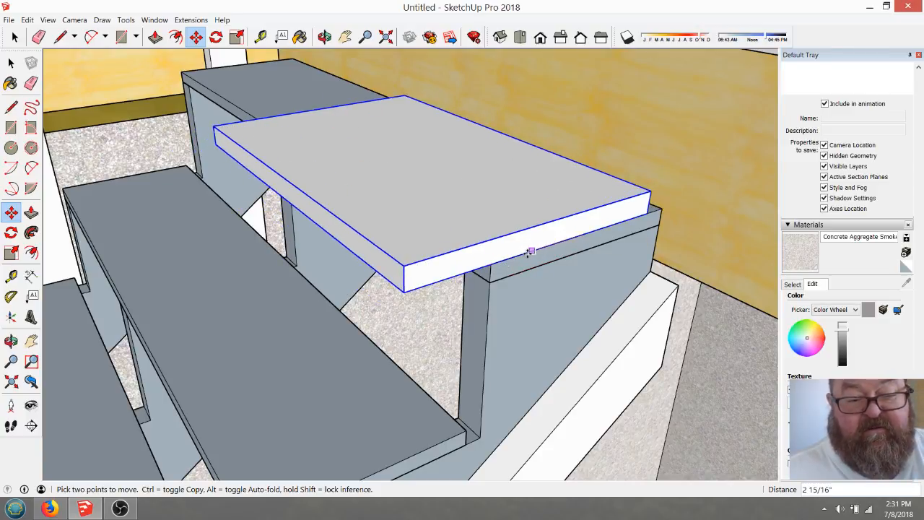
- Place a guide line 11.25" forward of the board's back edge
click(261, 37)
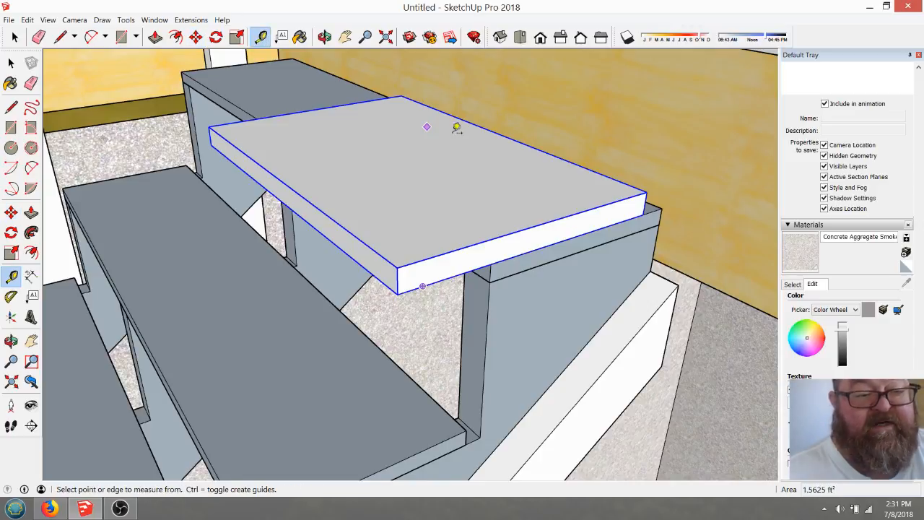
click(500, 134)
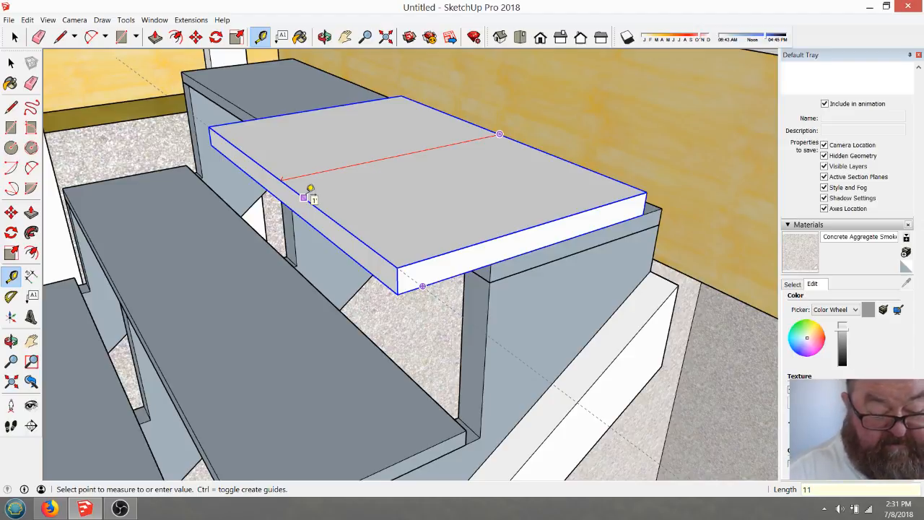
text(11.25)
key(Return)
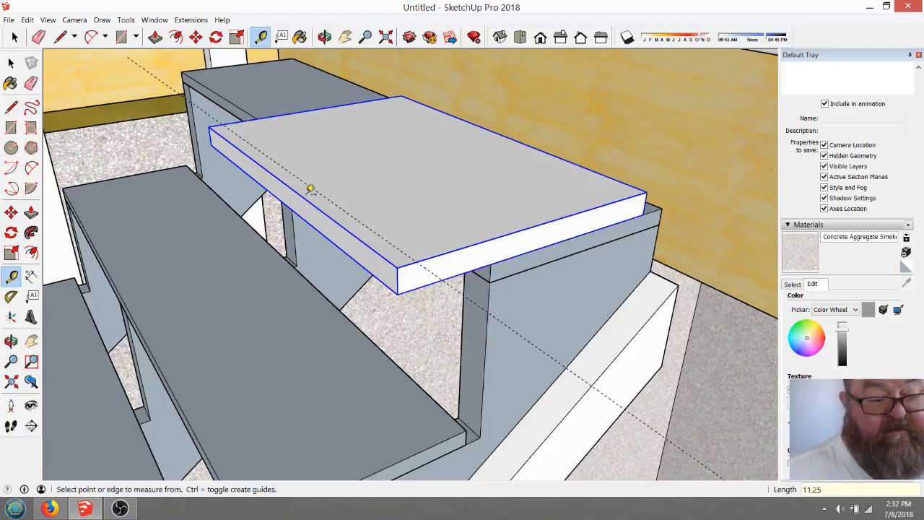
key(space)
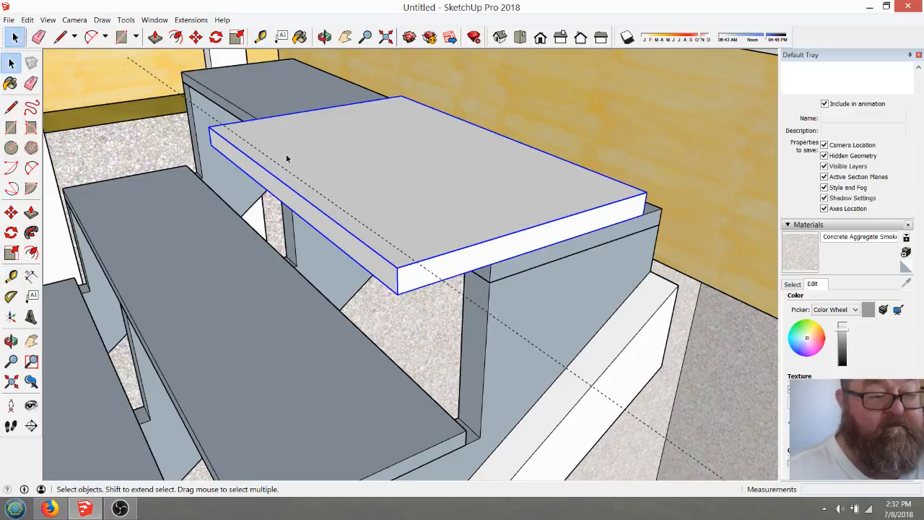
- Push the board's front face back 3/4" to the guide line and close the group
double_click(272, 125)
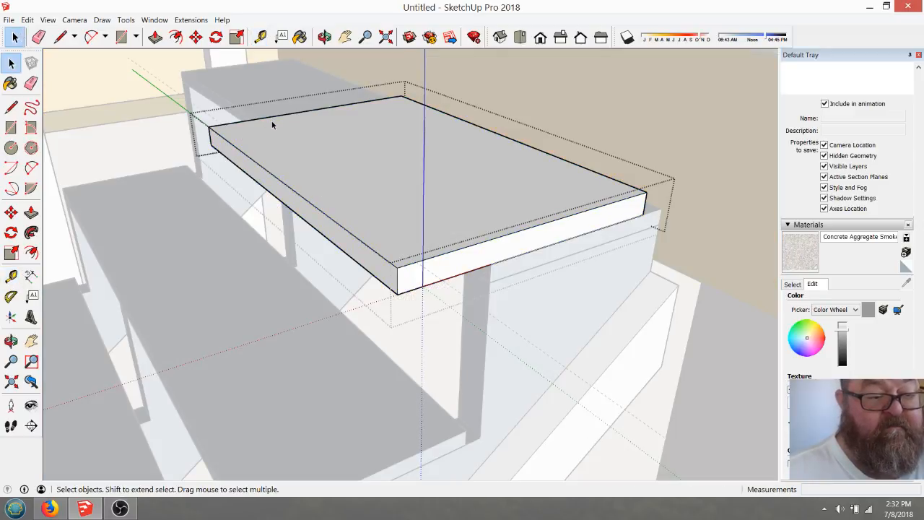
click(154, 37)
click(270, 180)
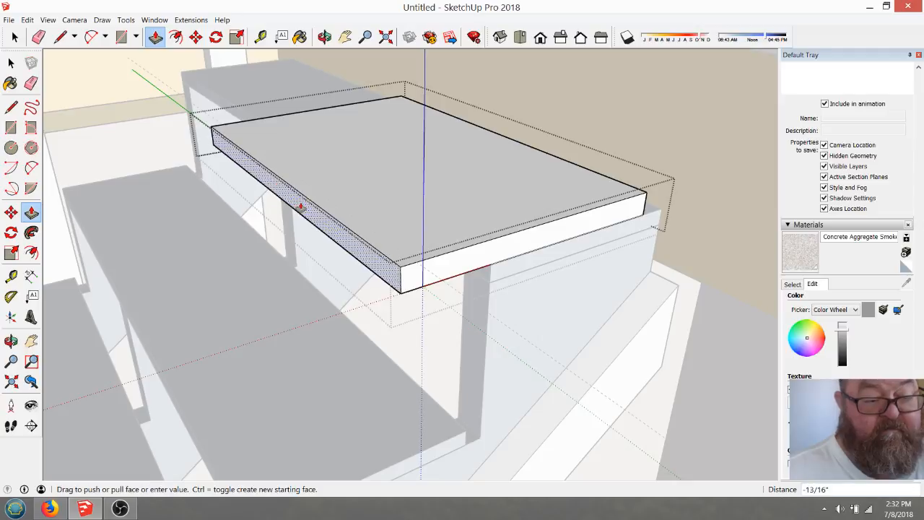
click(321, 203)
key(space)
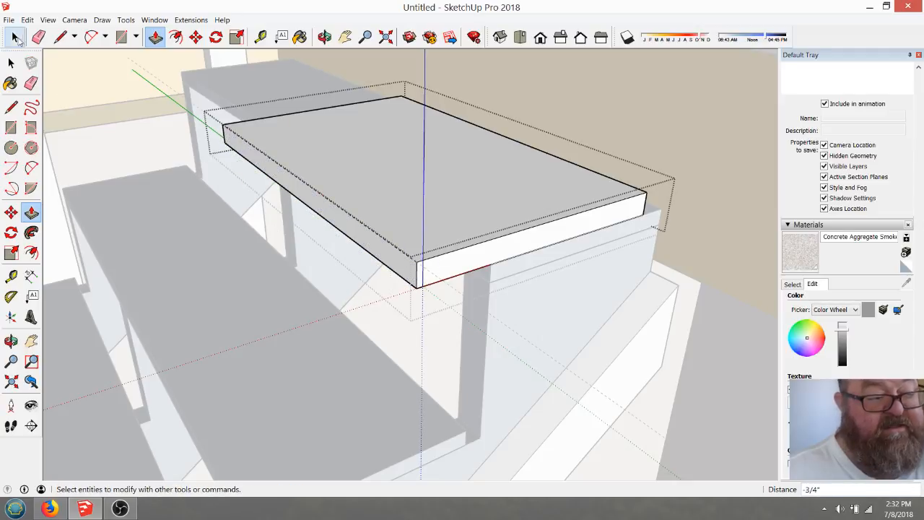
click(102, 85)
scroll(260, 149, down, 2)
scroll(434, 306, up, 2)
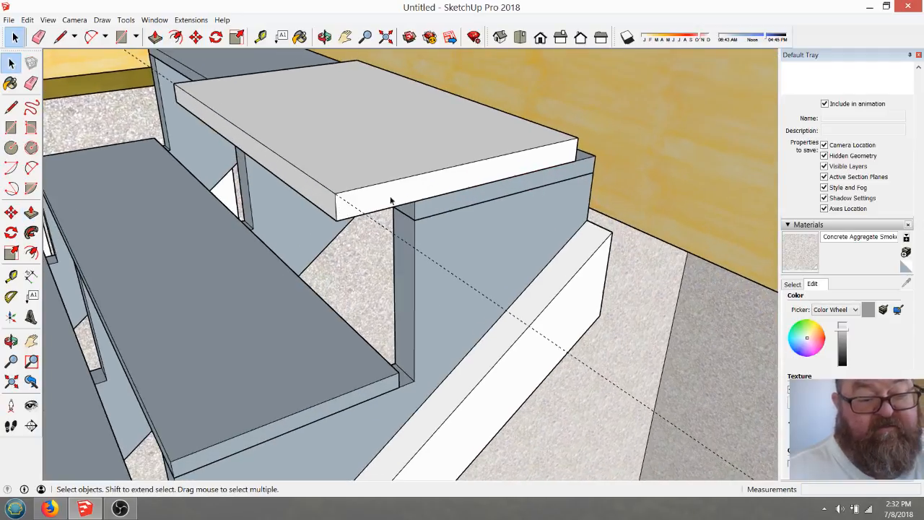
- Copy the board from its lower front corner onto the vertical front edge of the stringer below it
scroll(390, 207, down, 2)
click(401, 181)
scroll(414, 247, up, 2)
scroll(413, 250, up, 1)
key(m)
click(312, 190)
key(ctrl)
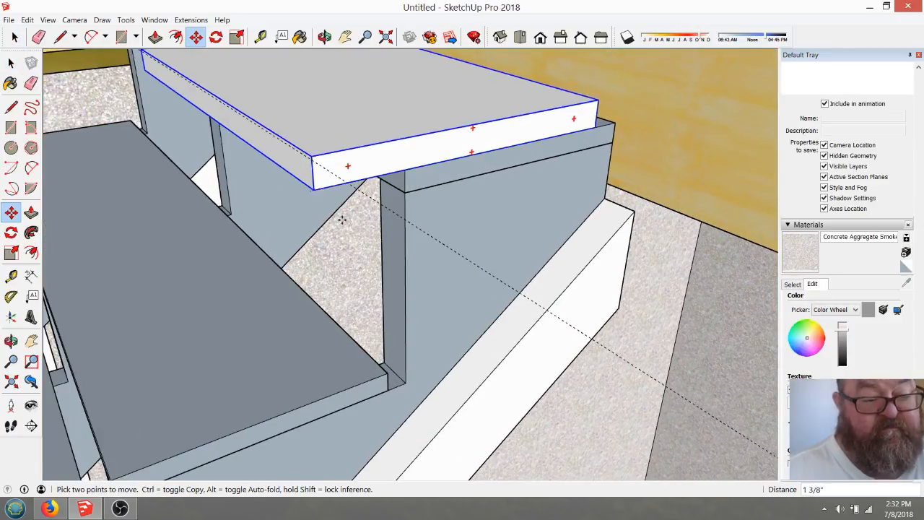
click(406, 264)
- Rotate the copied board 90° about its lower front corner so it stands upright against the stringer as a riser
click(216, 38)
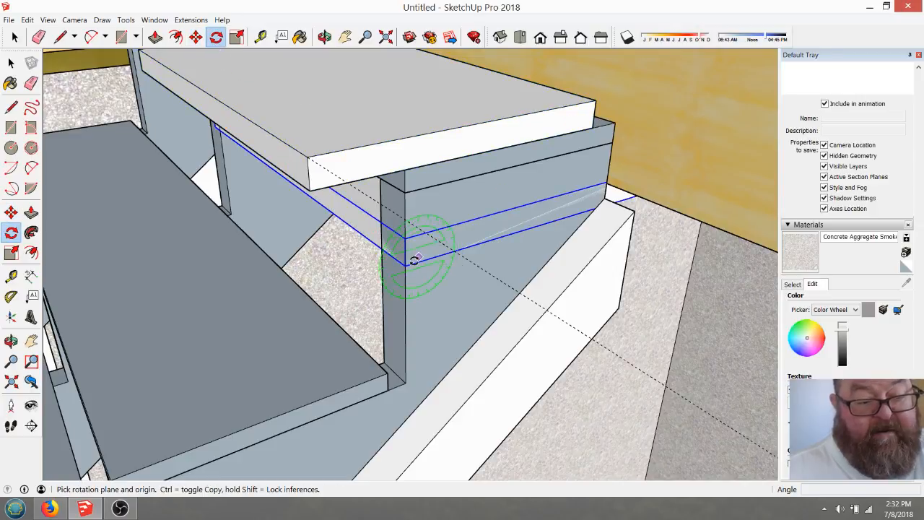
click(406, 263)
click(435, 259)
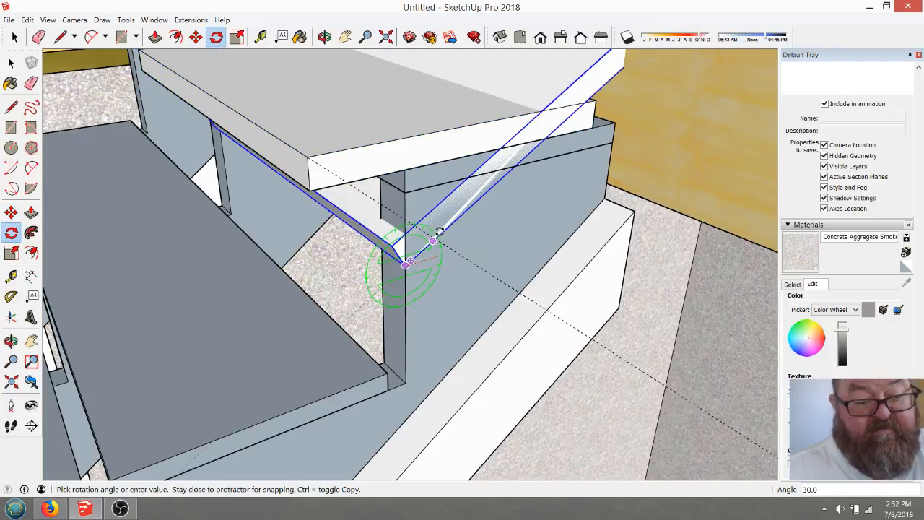
click(401, 216)
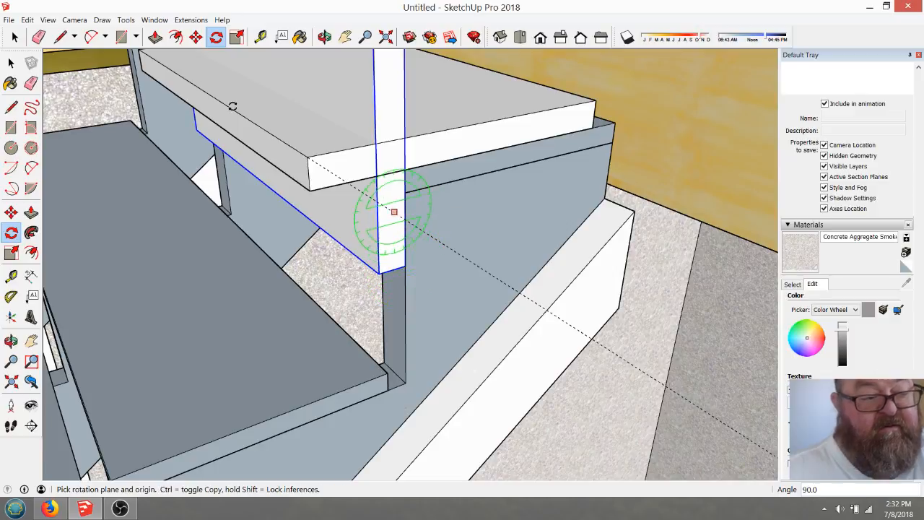
click(14, 38)
click(15, 37)
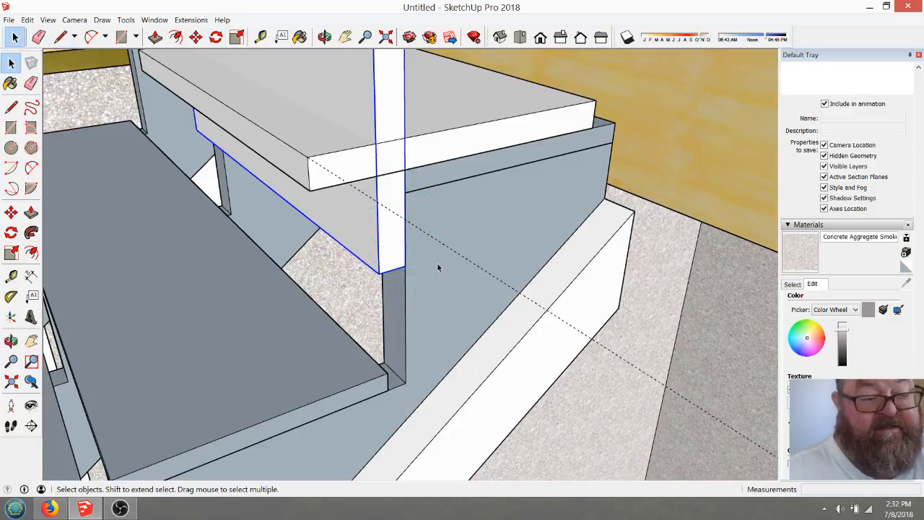
- Open the upright riser board for editing and push its front face back 1/4" to make the board thinner
double_click(366, 229)
click(154, 37)
drag(371, 238, 373, 236)
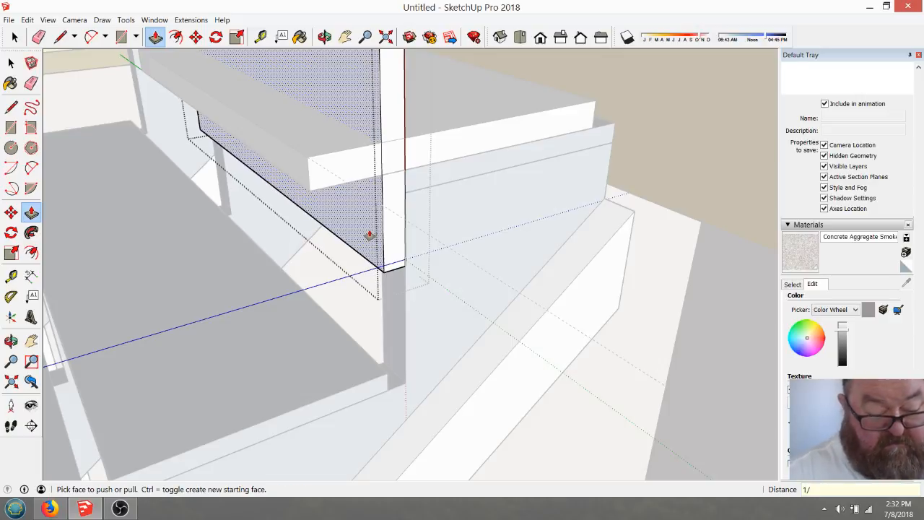
click(369, 235)
click(396, 303)
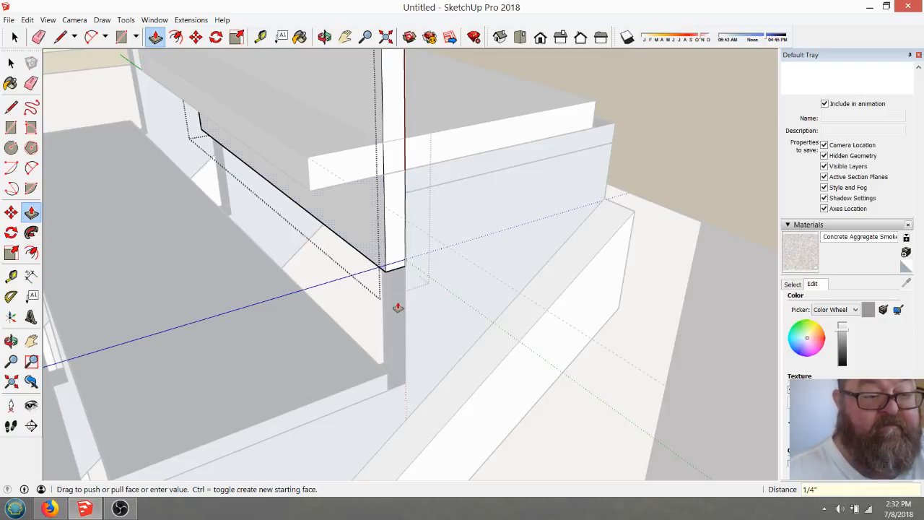
- Place a guide line 7.25" above the riser board's bottom edge
scroll(397, 302, down, 4)
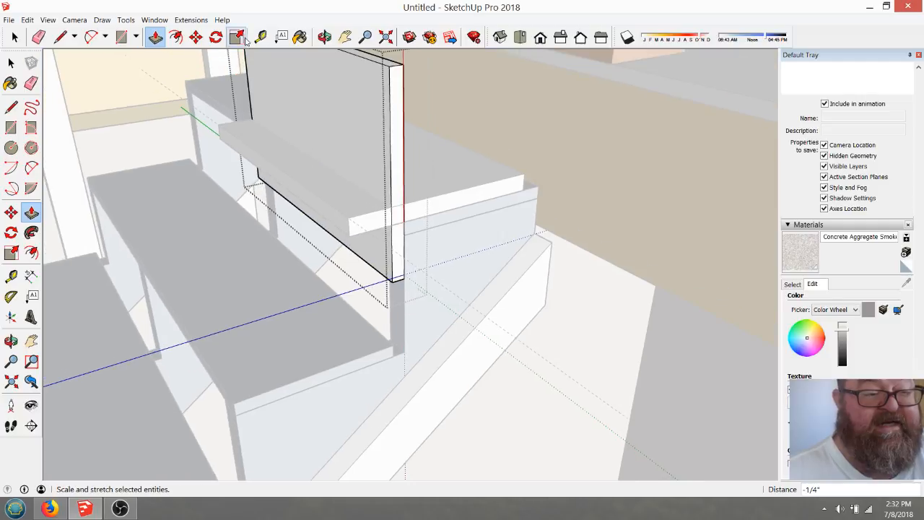
click(261, 37)
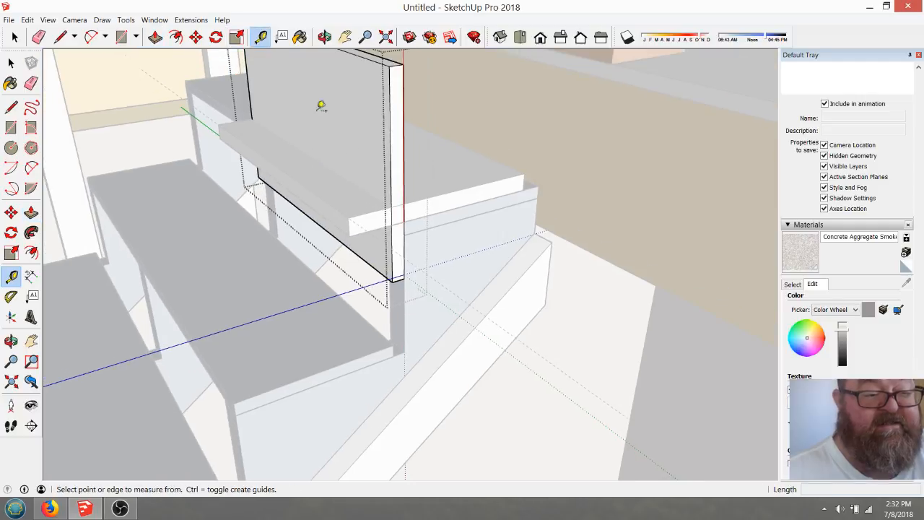
click(375, 269)
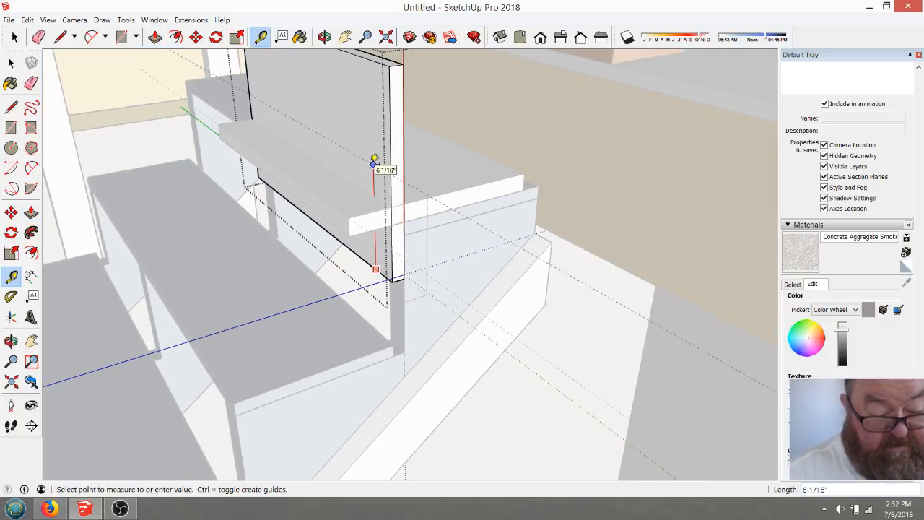
key(Return)
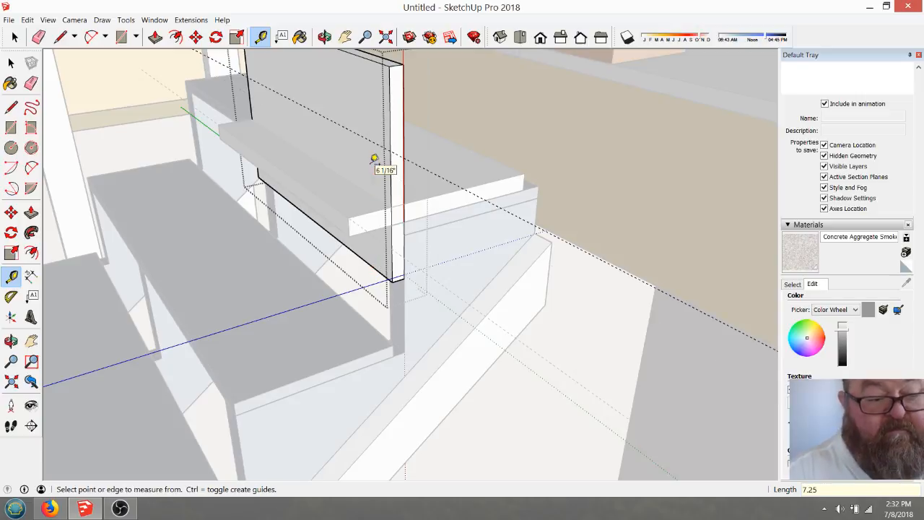
- Push the riser's top face down 4" to the guide line and close the group
key(p)
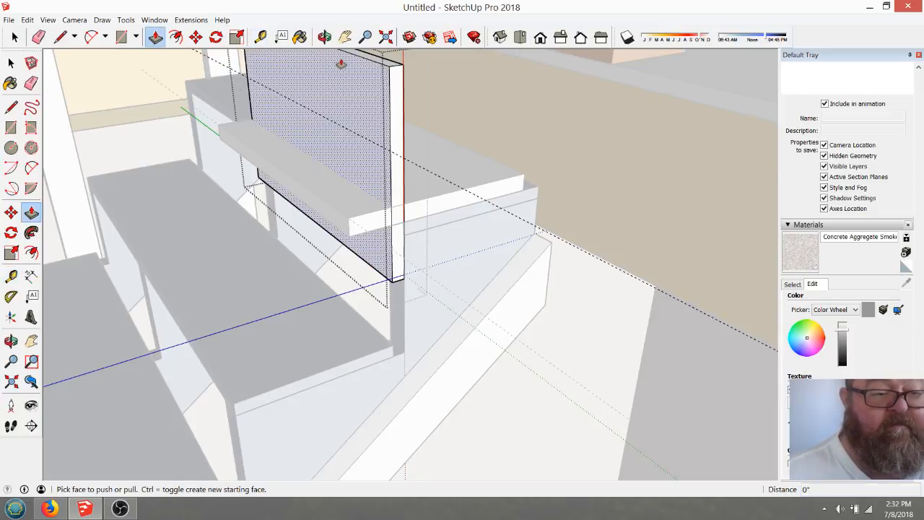
click(358, 57)
text(-4)
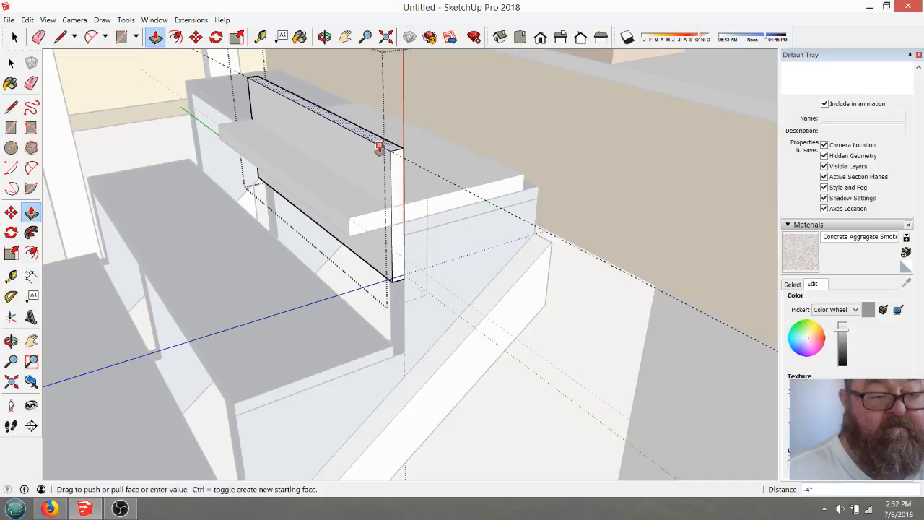
key(Return)
key(space)
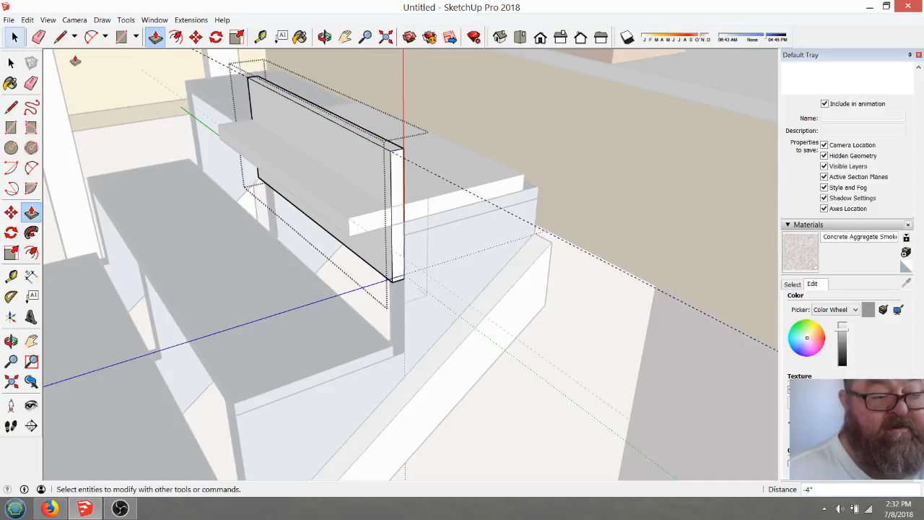
click(14, 37)
- Move the riser straight down by its upper back corner until its top meets the underside of the tread board
scroll(388, 295, up, 3)
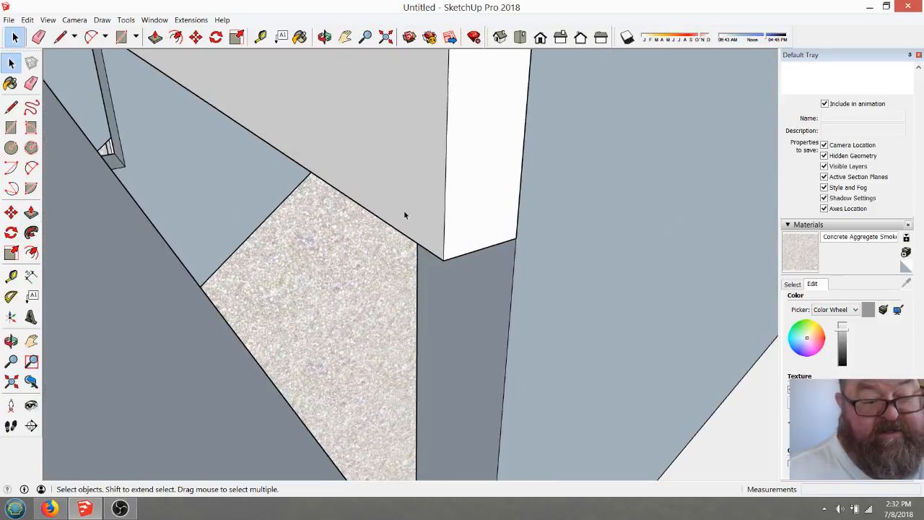
scroll(406, 209, down, 2)
scroll(341, 292, down, 5)
click(356, 259)
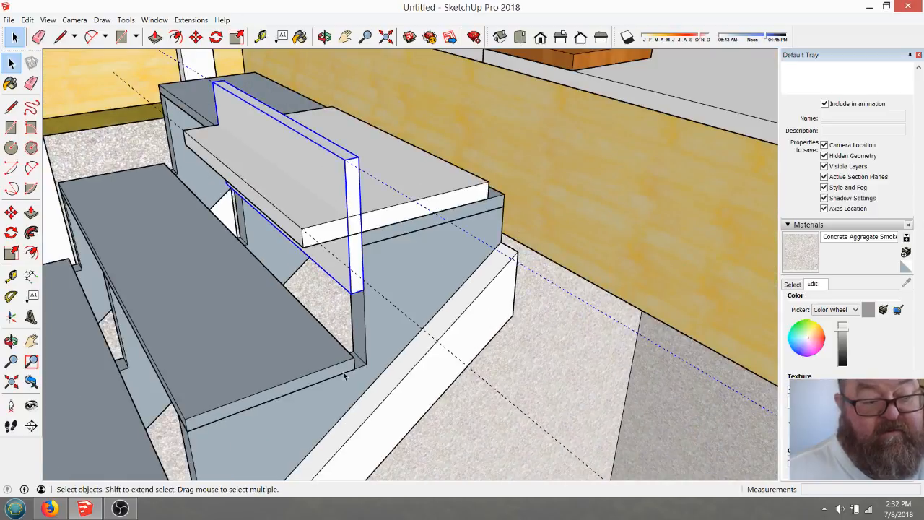
scroll(325, 151, up, 2)
click(196, 37)
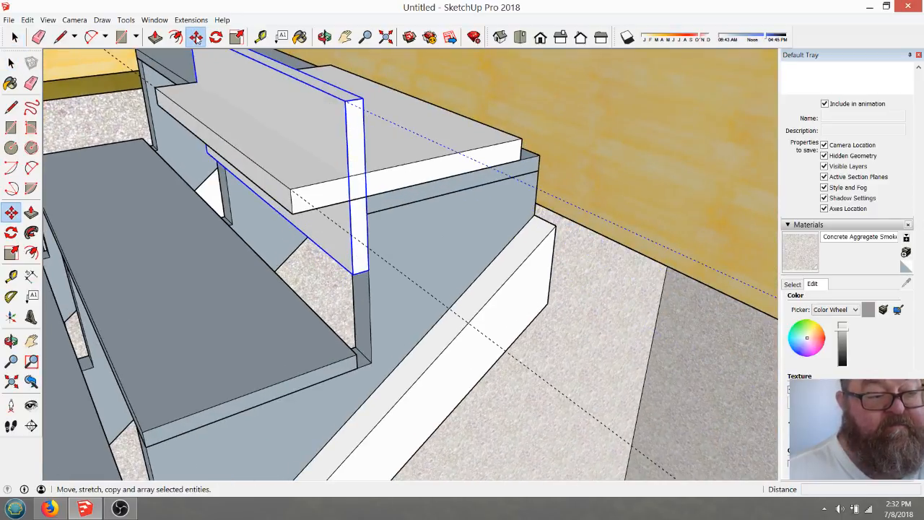
click(362, 96)
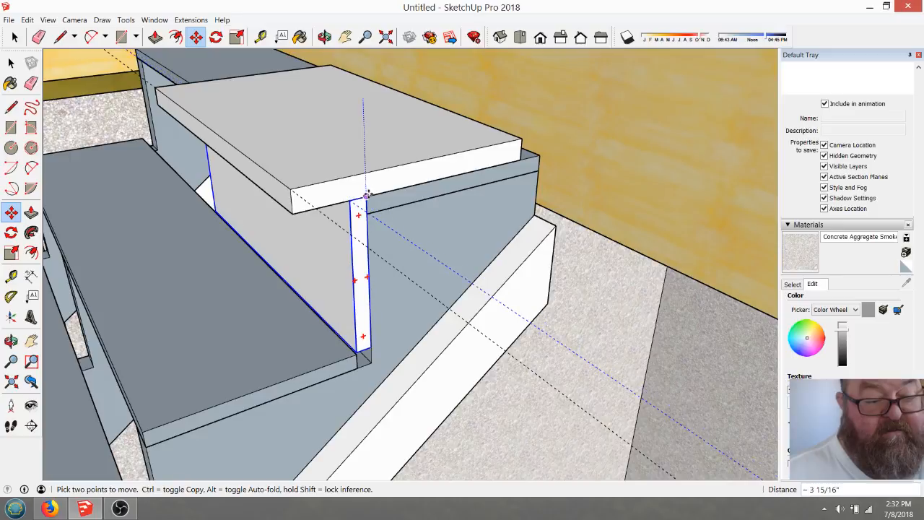
click(367, 195)
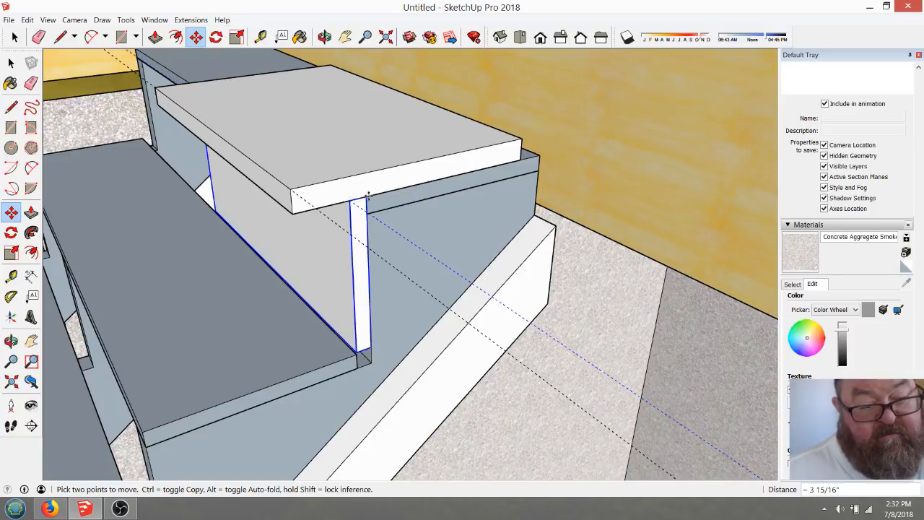
- Check that the top riser and the top tread are separate groups by opening and closing each one
click(10, 63)
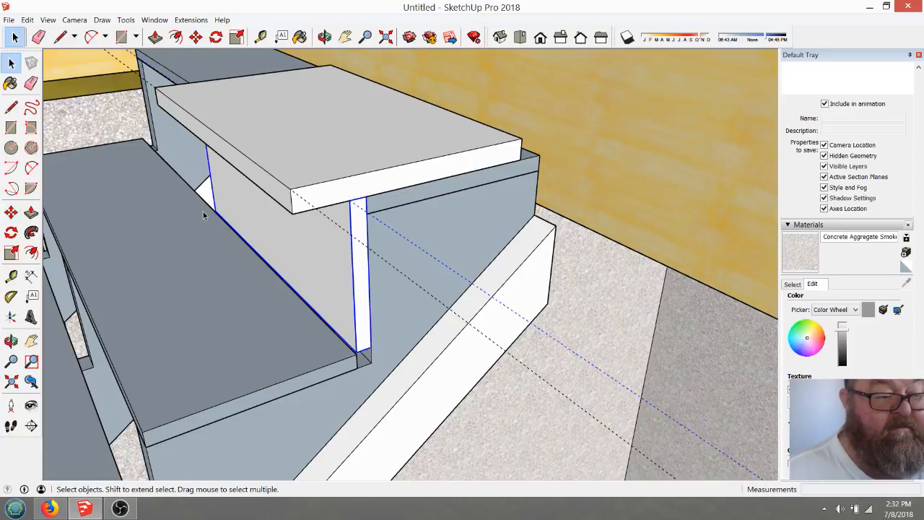
click(380, 262)
click(409, 246)
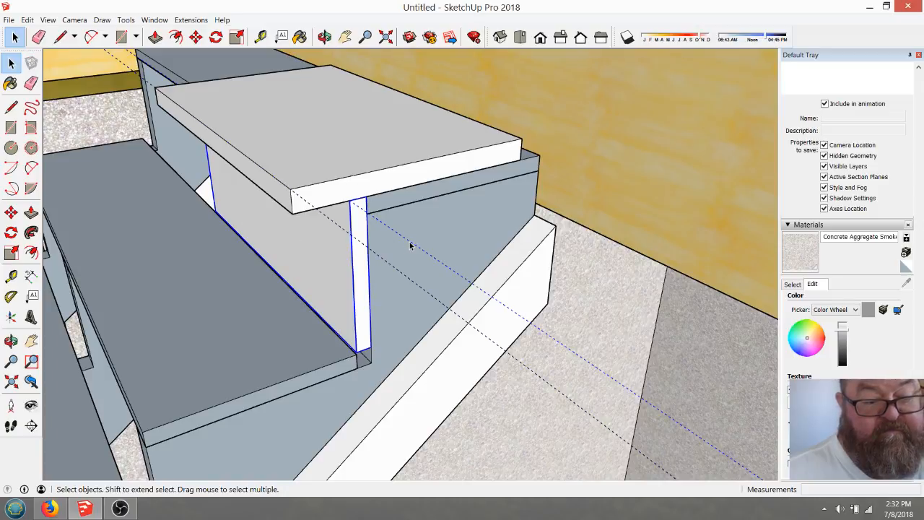
double_click(361, 238)
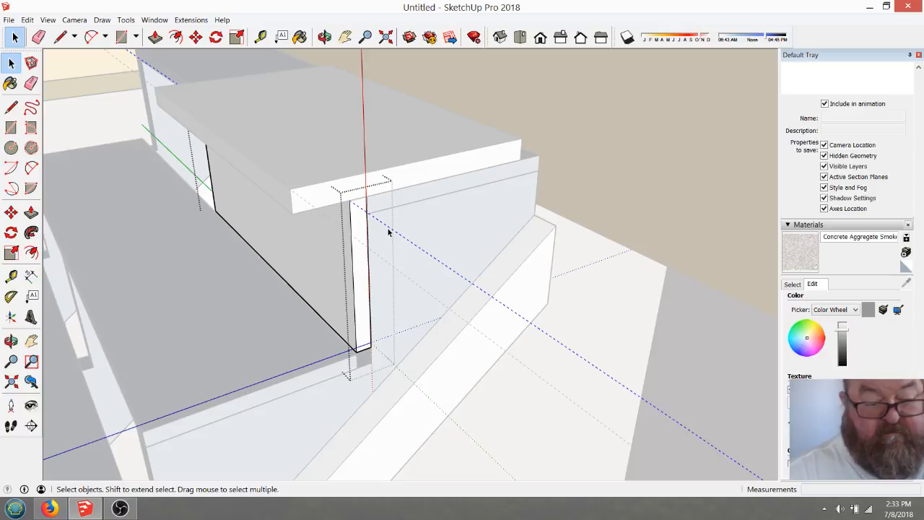
click(446, 196)
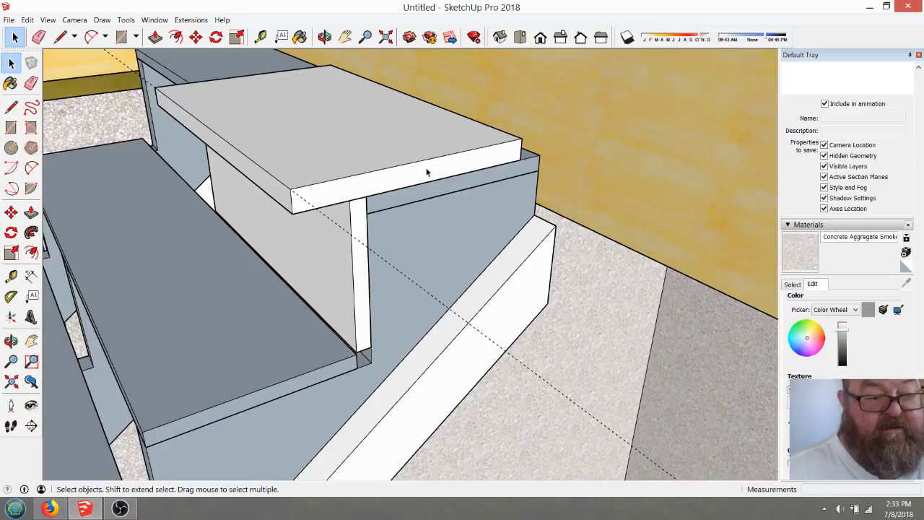
double_click(350, 186)
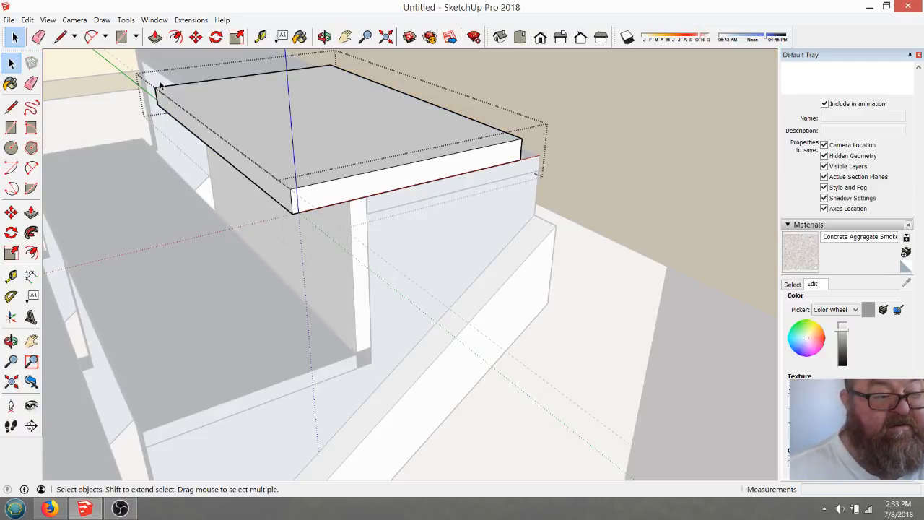
click(432, 226)
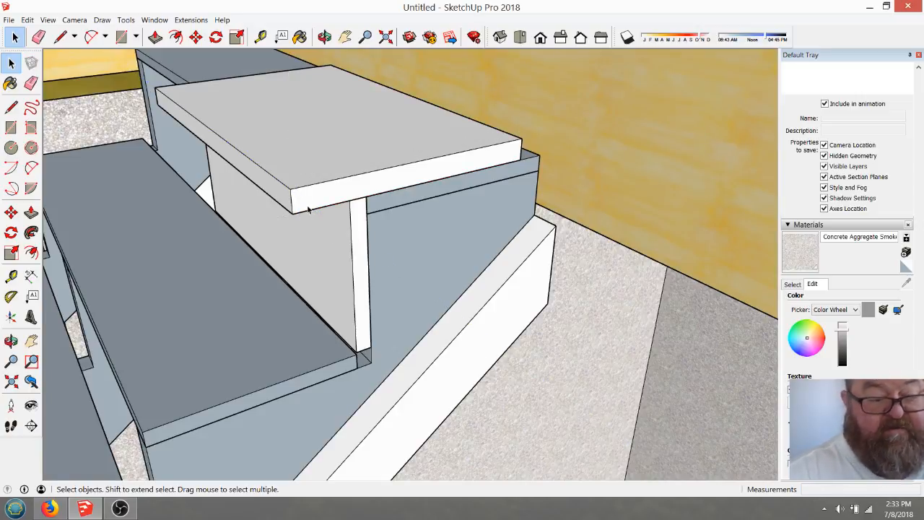
- Move the top tread back so its rear bottom corner meets the stringer's upper rear corner
click(196, 37)
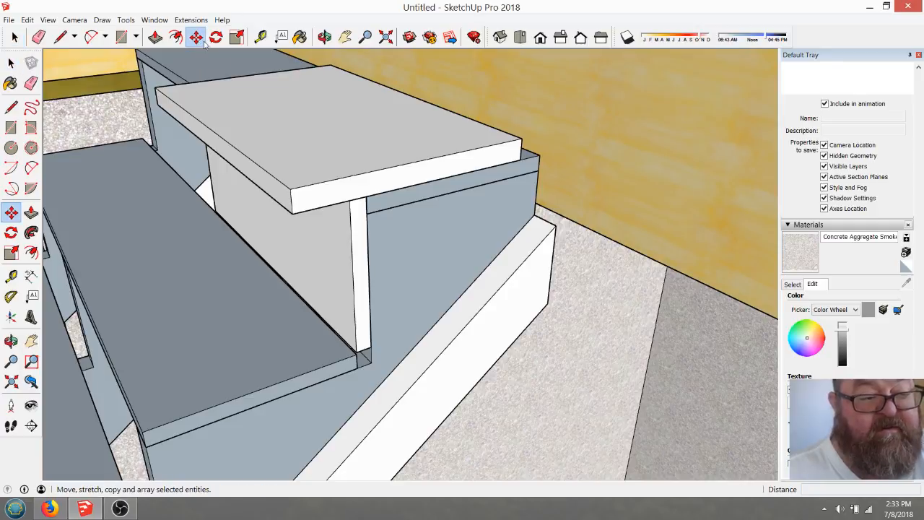
click(521, 158)
click(540, 155)
scroll(346, 224, up, 2)
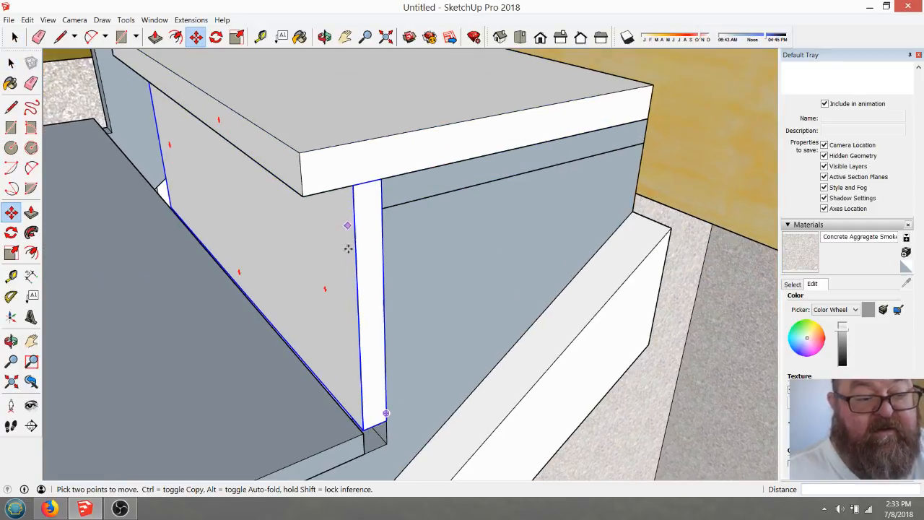
scroll(498, 165, down, 3)
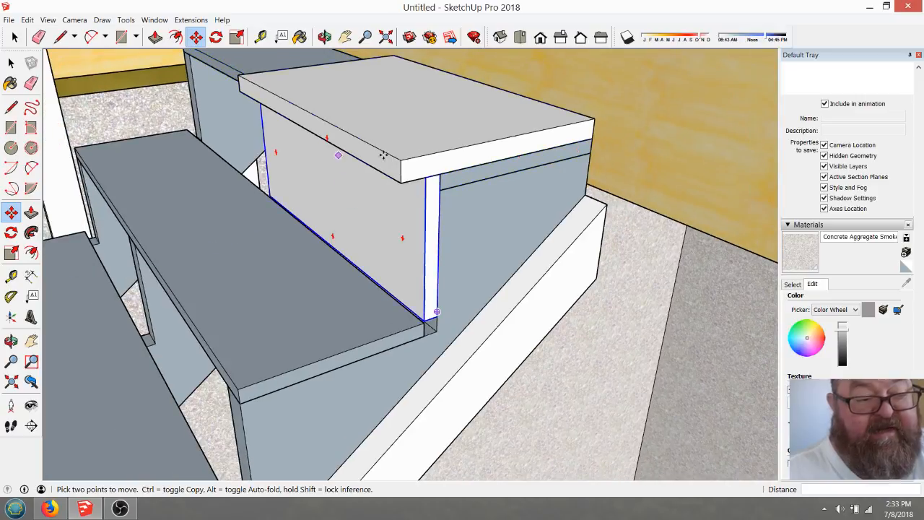
- Push/Pull the end face of the top tread group 1' 6 3/4" to the far side of the stairs and close the group
click(324, 37)
drag(399, 133, 462, 148)
drag(336, 199, 190, 72)
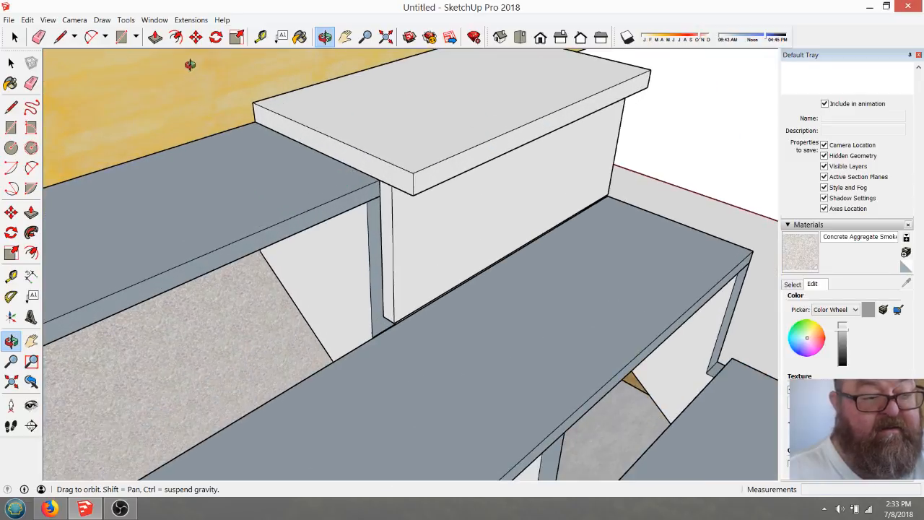
drag(342, 141, 442, 173)
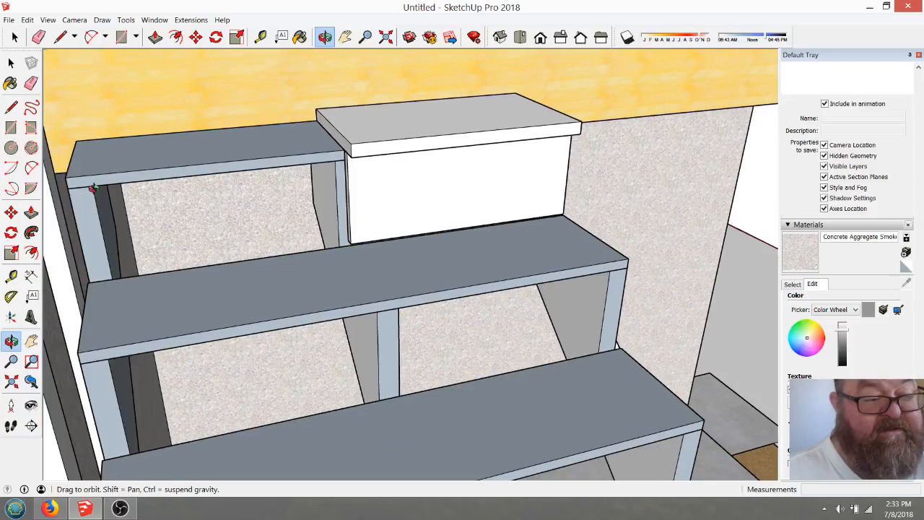
drag(99, 189, 97, 76)
click(14, 37)
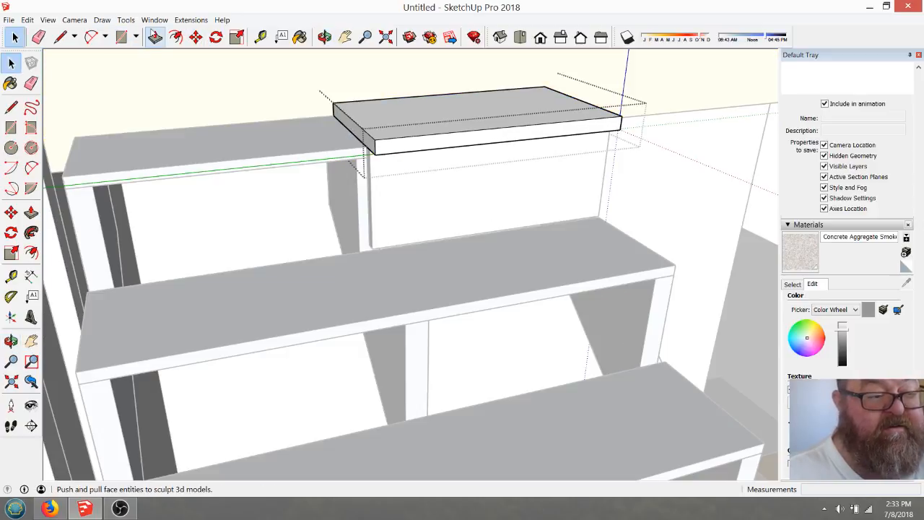
click(155, 38)
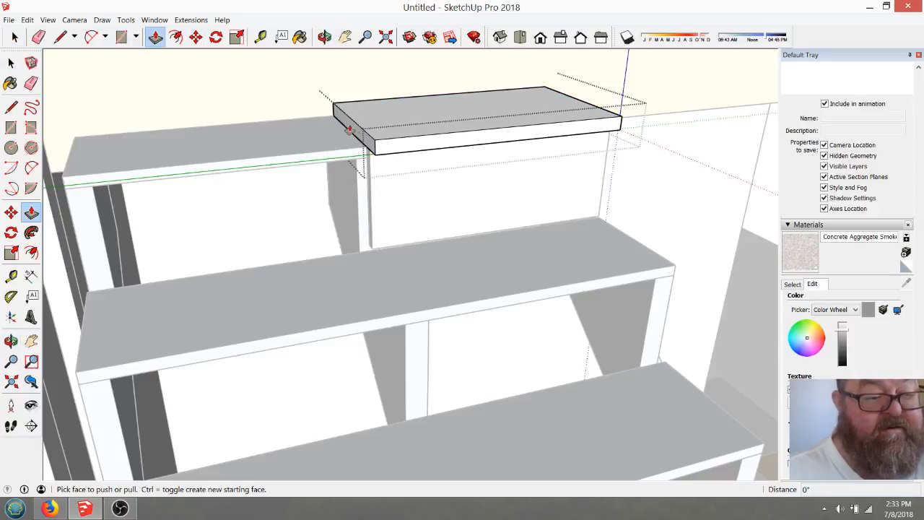
click(361, 134)
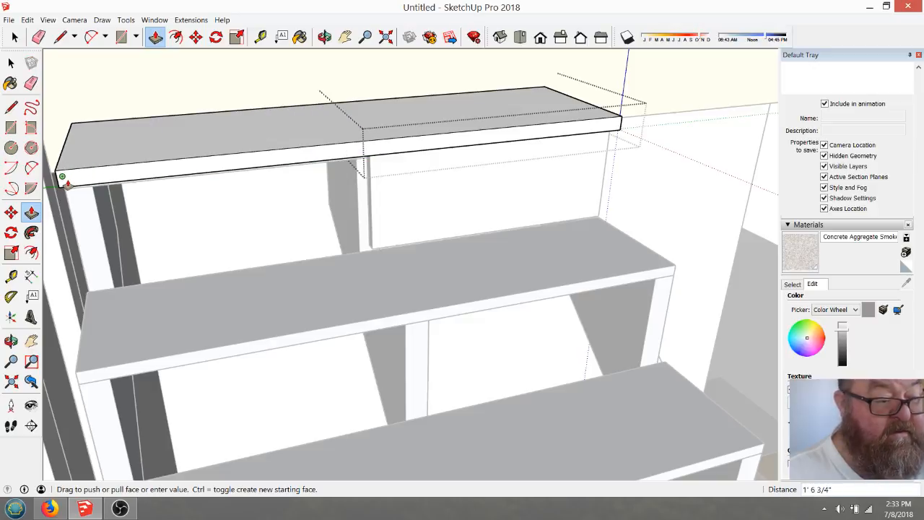
click(63, 182)
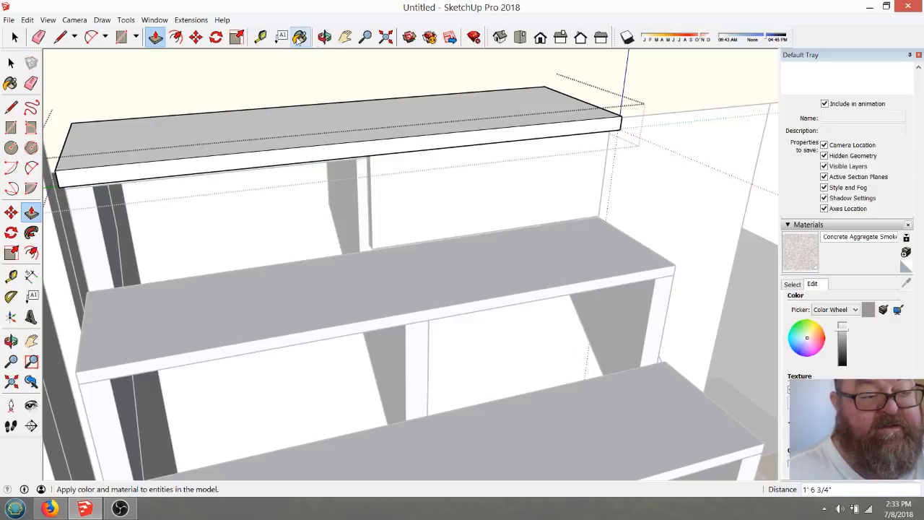
click(325, 38)
drag(318, 114, 253, 144)
click(14, 38)
click(242, 114)
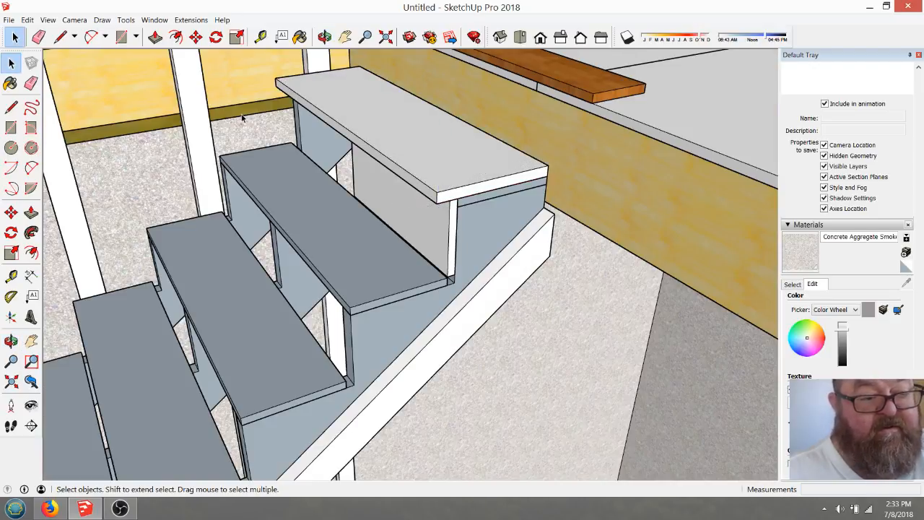
- Copy the top tread from the riser's top corner down to the front corner of the second step
scroll(481, 244, up, 3)
scroll(471, 132, down, 2)
click(478, 148)
click(195, 37)
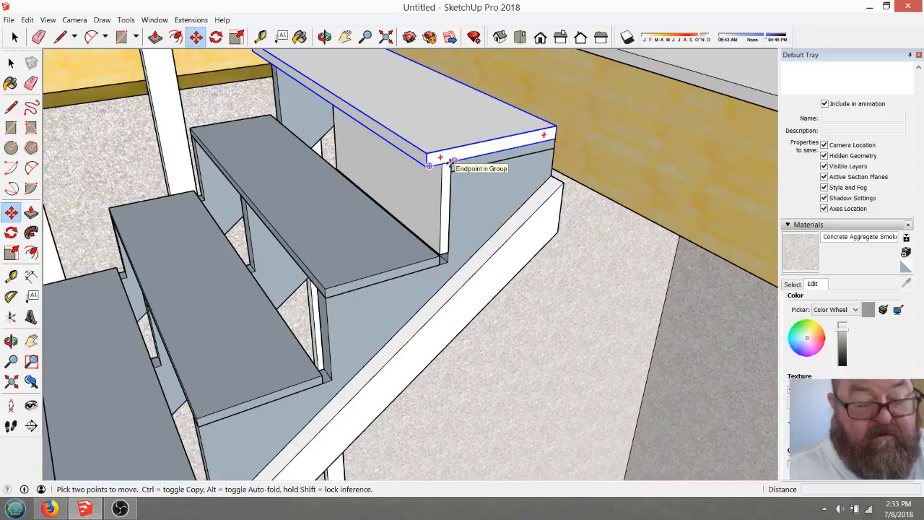
scroll(449, 165, up, 3)
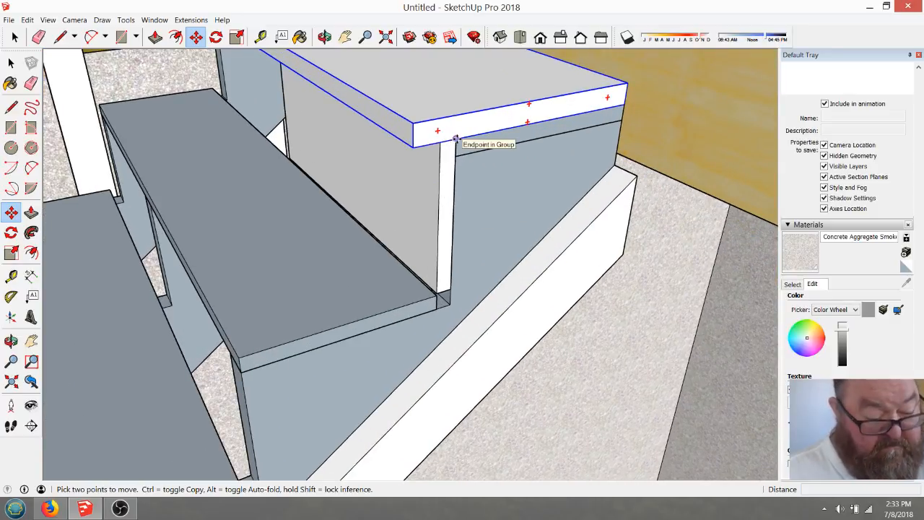
click(453, 141)
key(ctrl)
click(239, 359)
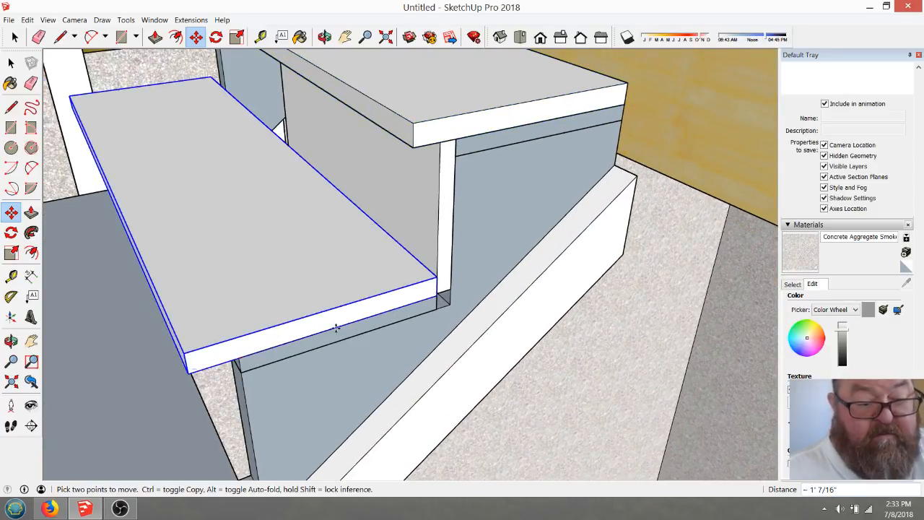
- Copy the top riser to beneath the second tread, placing its top back corner on the stringer's front corner
scroll(522, 281, down, 3)
scroll(468, 299, up, 6)
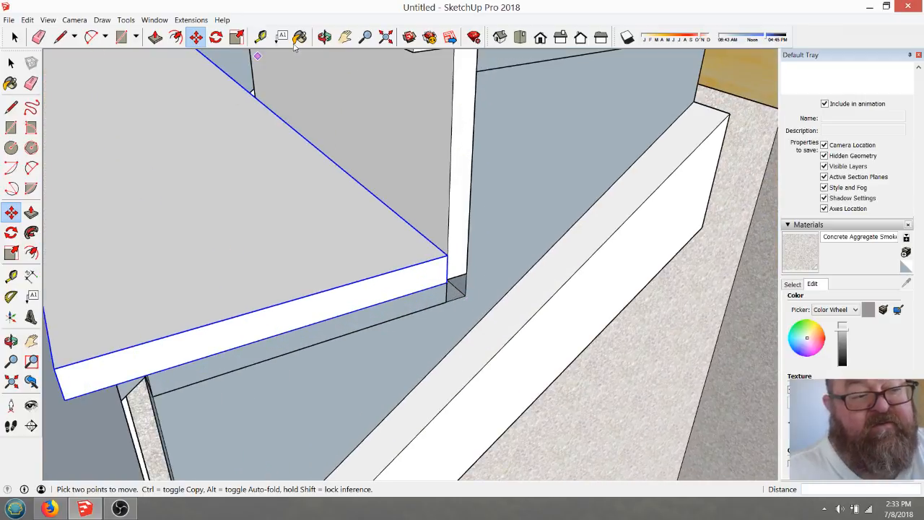
click(324, 37)
drag(436, 221, 421, 115)
drag(431, 268, 453, 97)
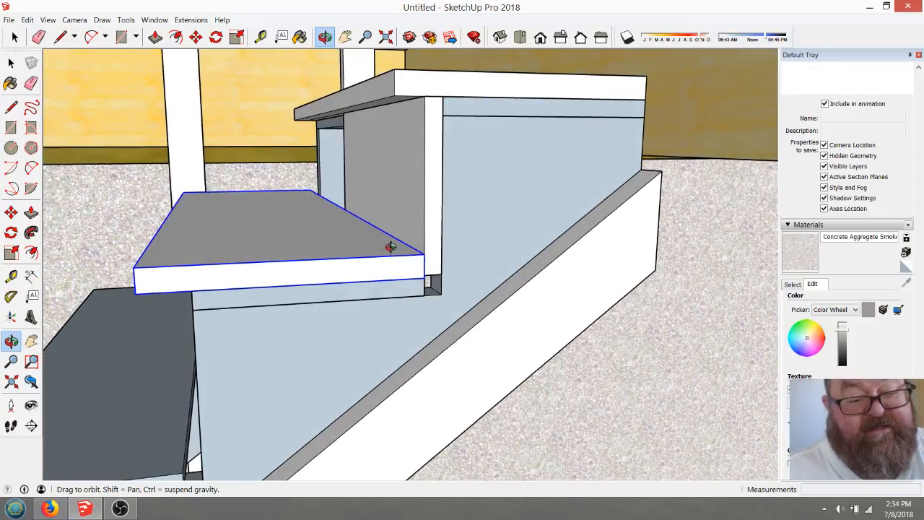
click(14, 37)
click(421, 115)
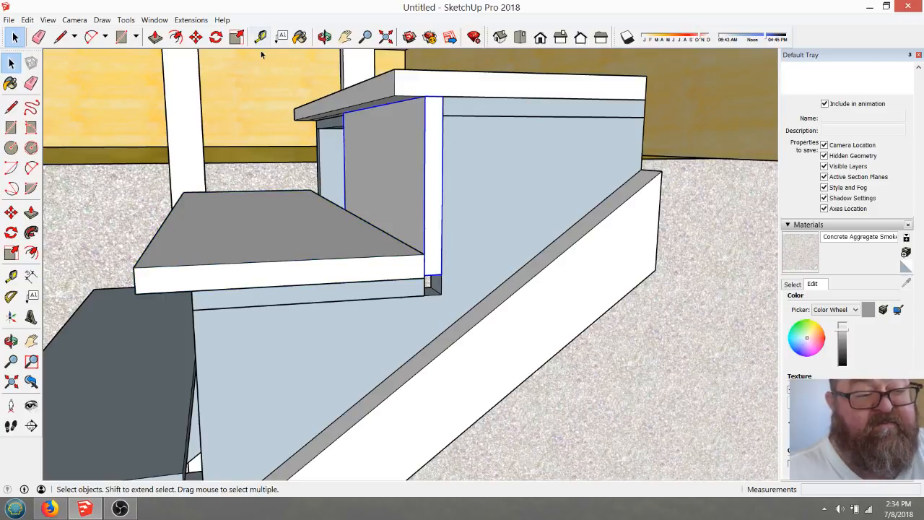
click(196, 36)
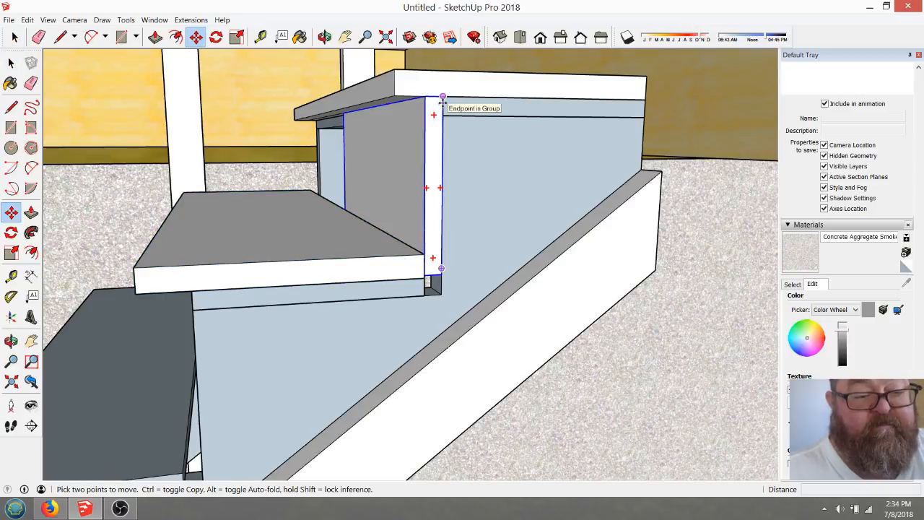
key(ctrl)
click(443, 96)
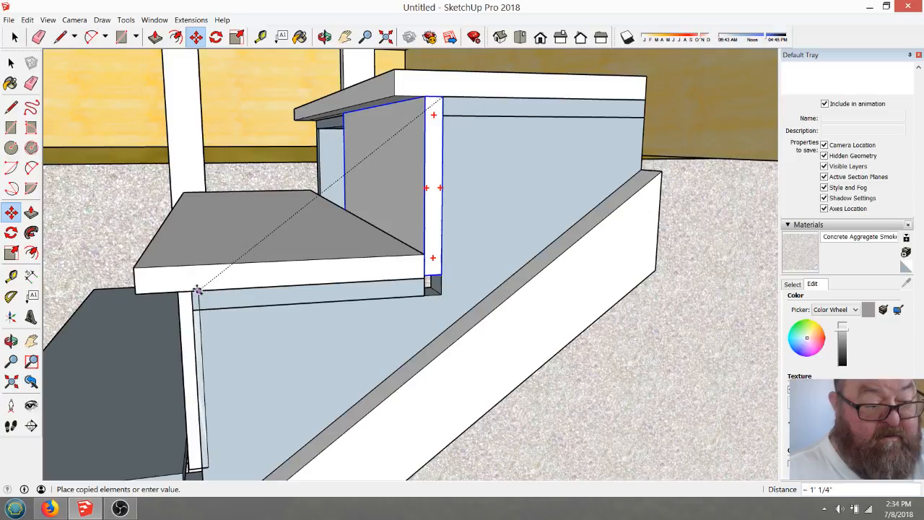
click(191, 291)
- Push/Pull the end face of the top riser group 1' 6 3/4" to the far stringer's outer edge and close the group
scroll(429, 306, down, 3)
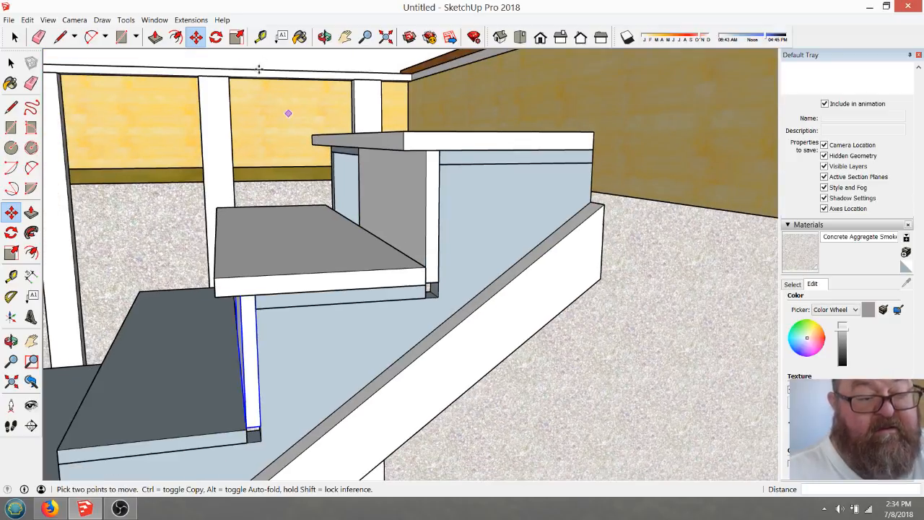
click(324, 37)
drag(423, 209, 514, 214)
scroll(426, 250, up, 2)
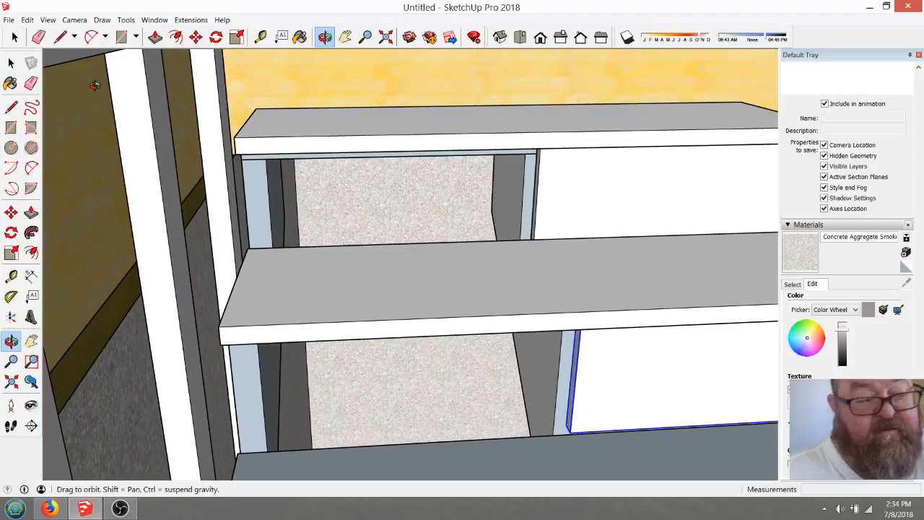
click(11, 62)
double_click(538, 188)
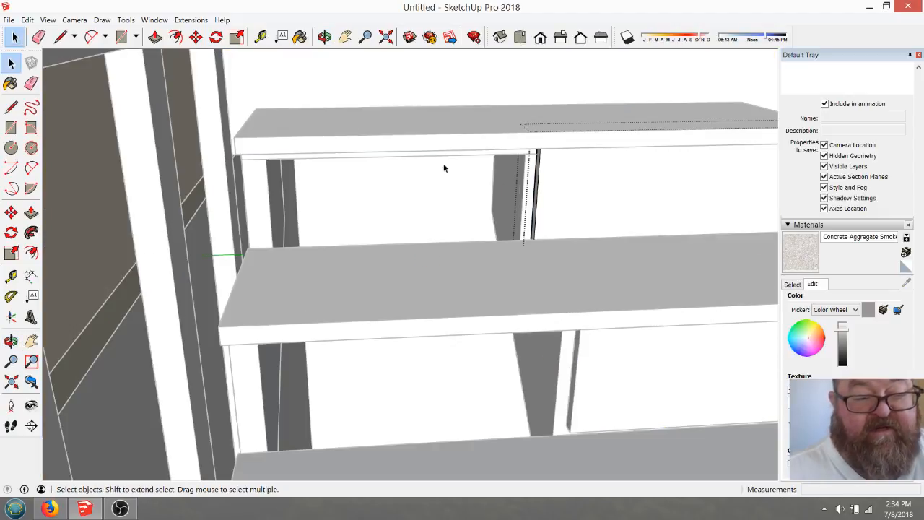
click(155, 37)
drag(532, 173, 242, 157)
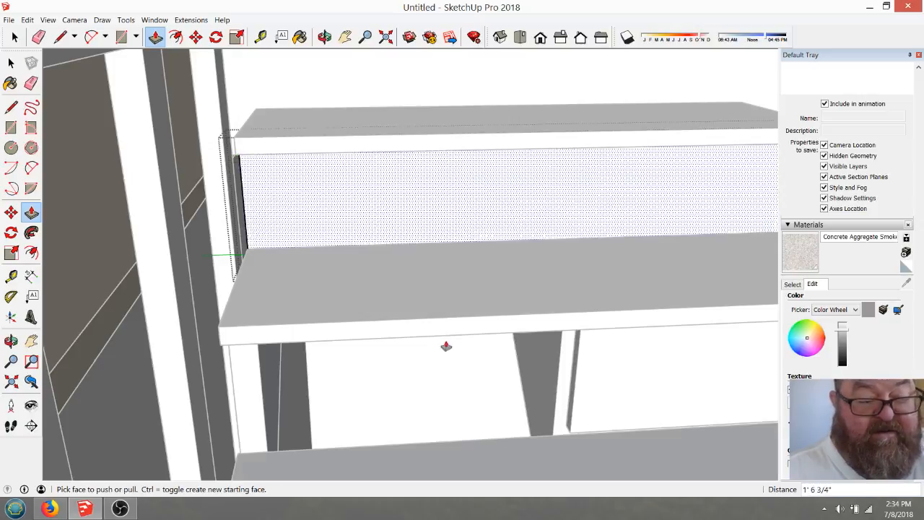
click(14, 37)
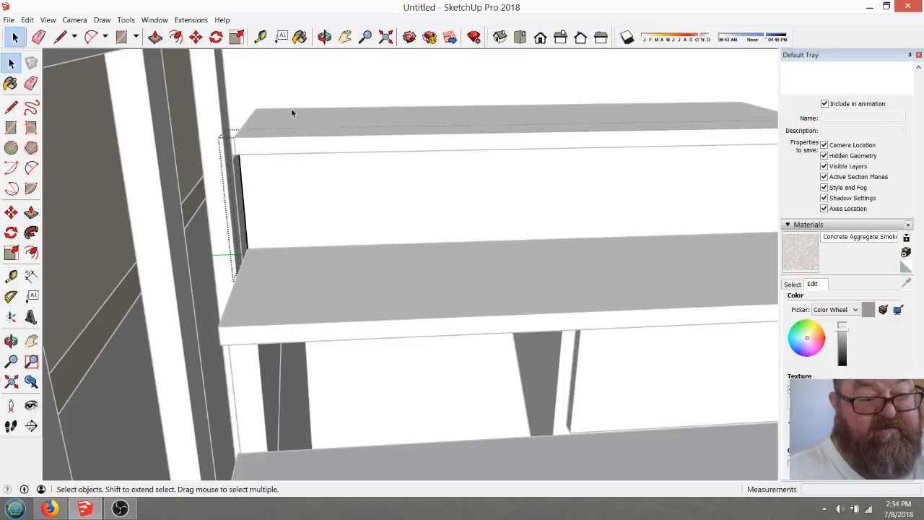
click(173, 213)
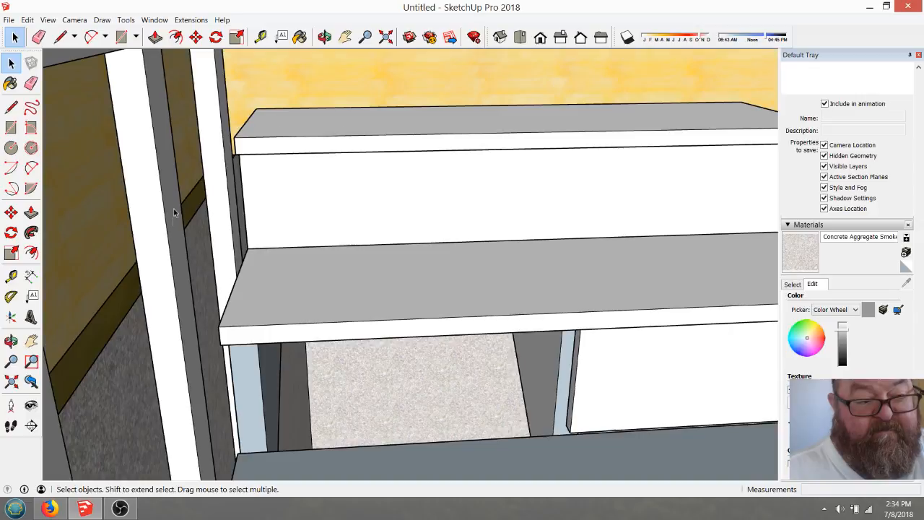
- Push/Pull the second riser's end face 1' 6 3/4" to the far stringer's outer edge and close its group
double_click(569, 402)
click(156, 37)
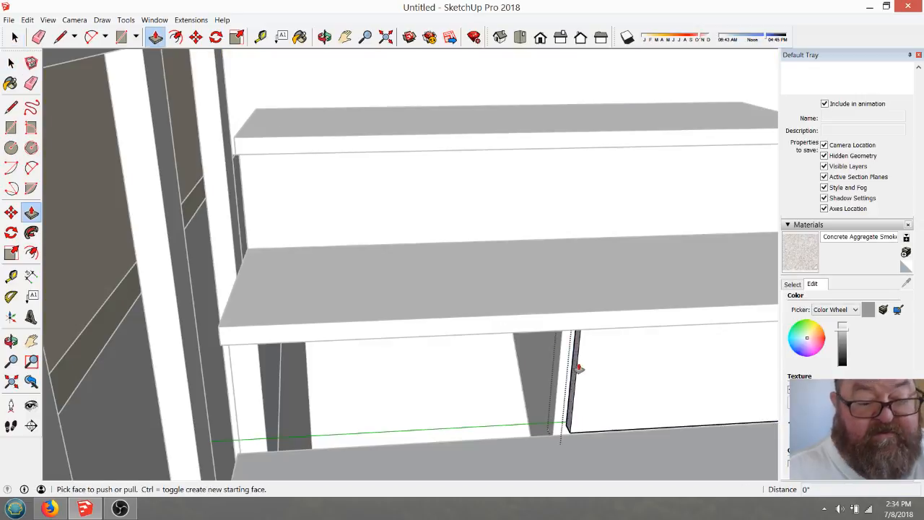
drag(578, 363, 222, 347)
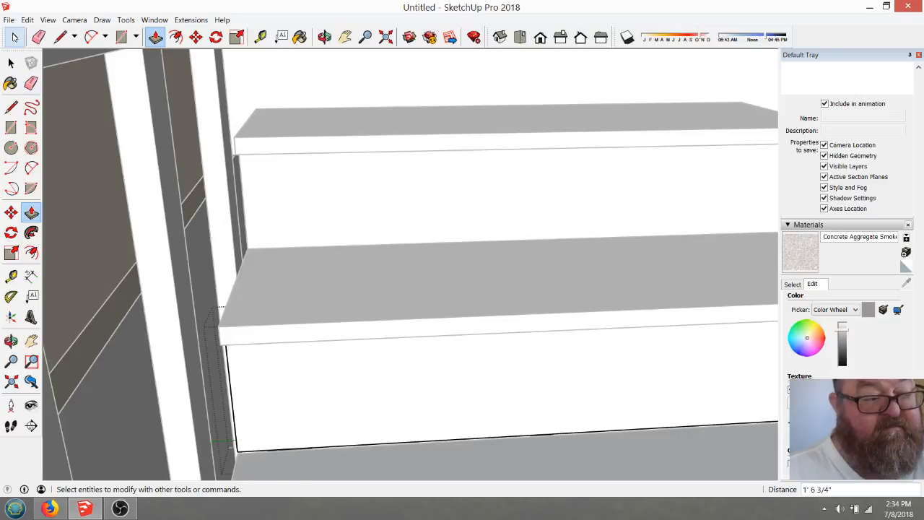
click(10, 63)
click(110, 209)
scroll(110, 209, down, 2)
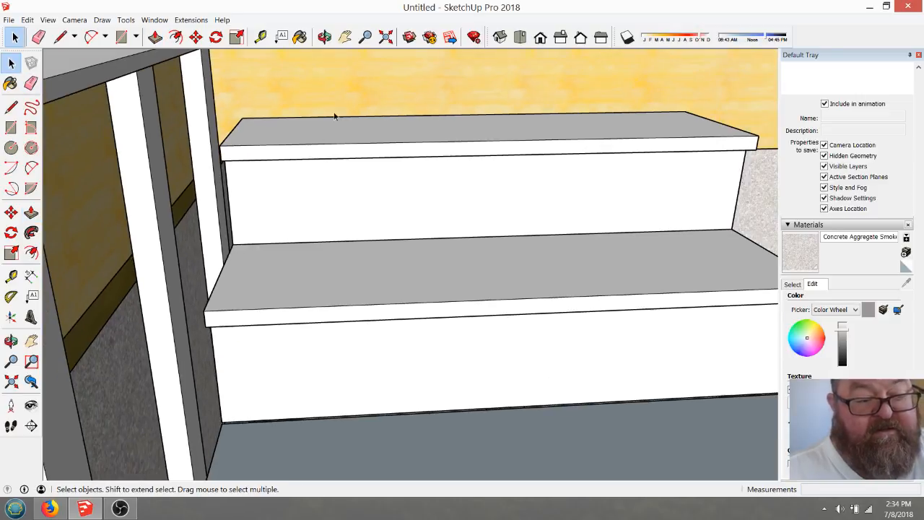
- Measure the second tread's depth from the face of the riser above to its front edge
click(324, 36)
drag(551, 181, 355, 192)
scroll(353, 195, down, 2)
drag(483, 267, 431, 270)
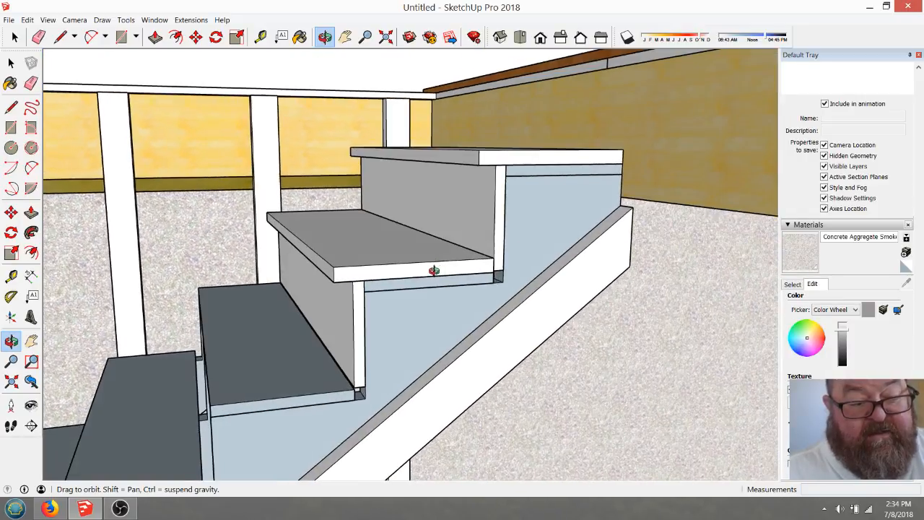
scroll(358, 289, up, 3)
drag(365, 274, 417, 302)
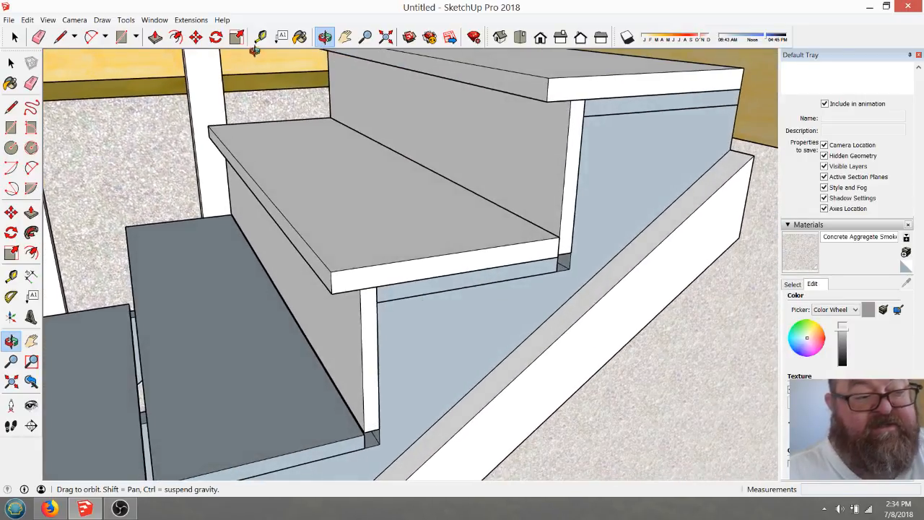
click(261, 37)
click(433, 170)
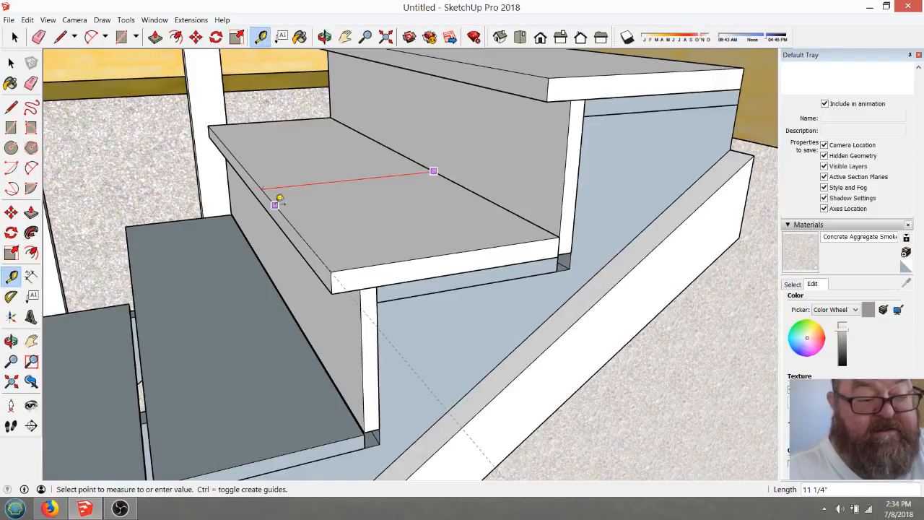
click(280, 200)
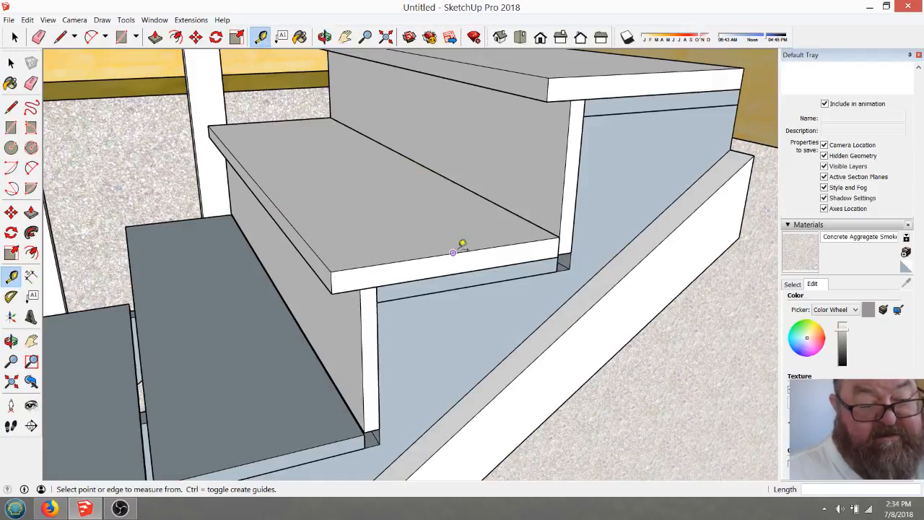
- Copy the second tread and riser together to the next stringer notch and array the pair down the remaining steps
scroll(466, 241, down, 2)
scroll(541, 231, up, 2)
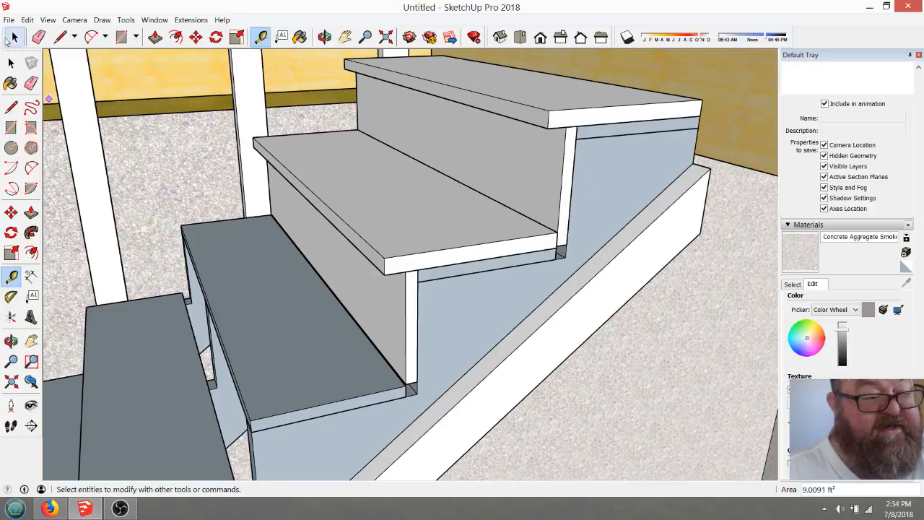
click(15, 37)
click(337, 222)
shift+click(342, 272)
click(195, 37)
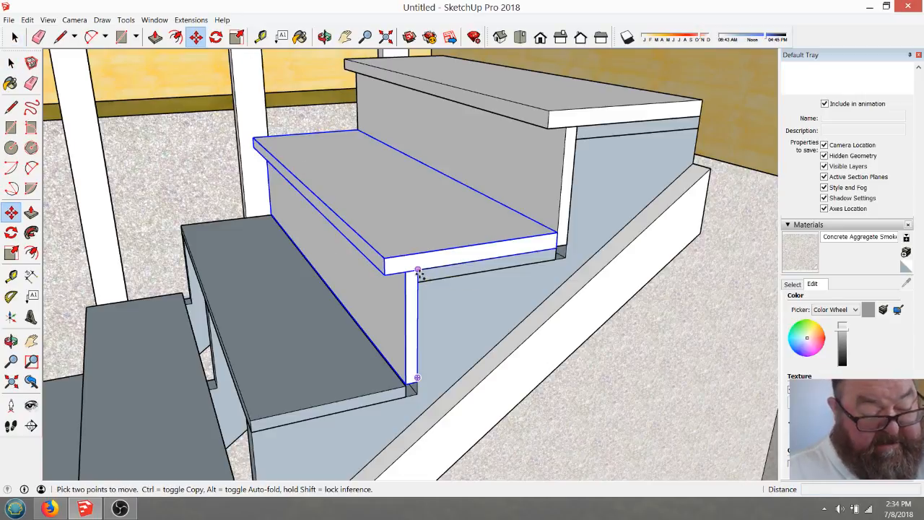
key(ctrl)
click(418, 271)
click(258, 419)
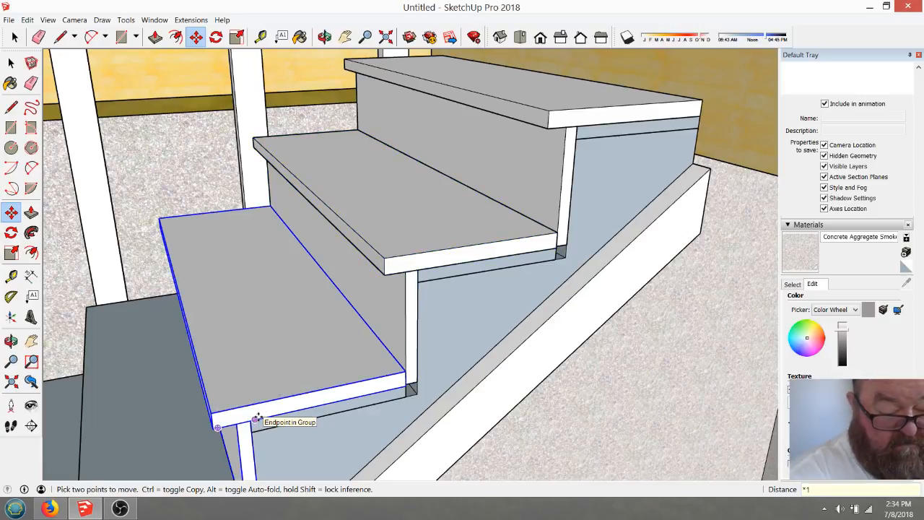
key(Return)
scroll(499, 326, down, 4)
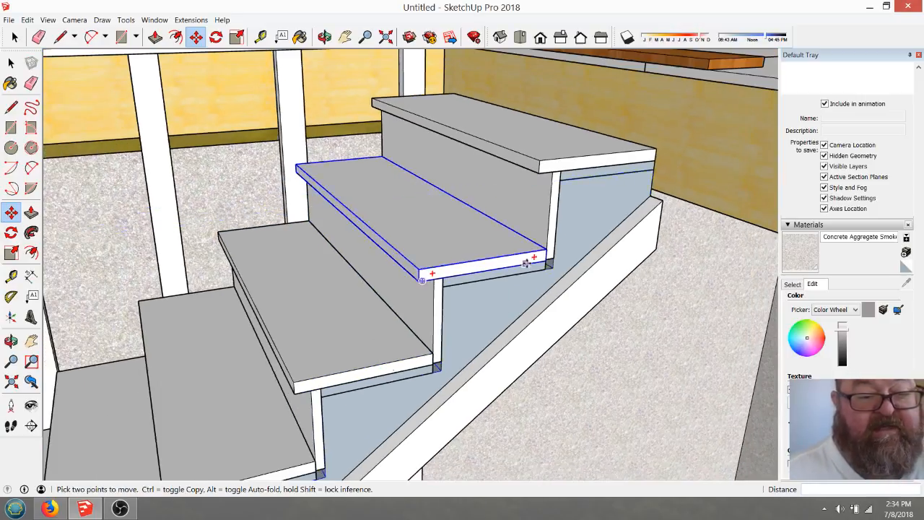
- Inspect how the copied treads and risers sit on the stringer notches along the whole flight
click(325, 40)
scroll(581, 184, down, 2)
mouse_move(581, 183)
mouse_down()
mouse_move(573, 207)
mouse_move(573, 197)
mouse_up()
drag(389, 269, 406, 315)
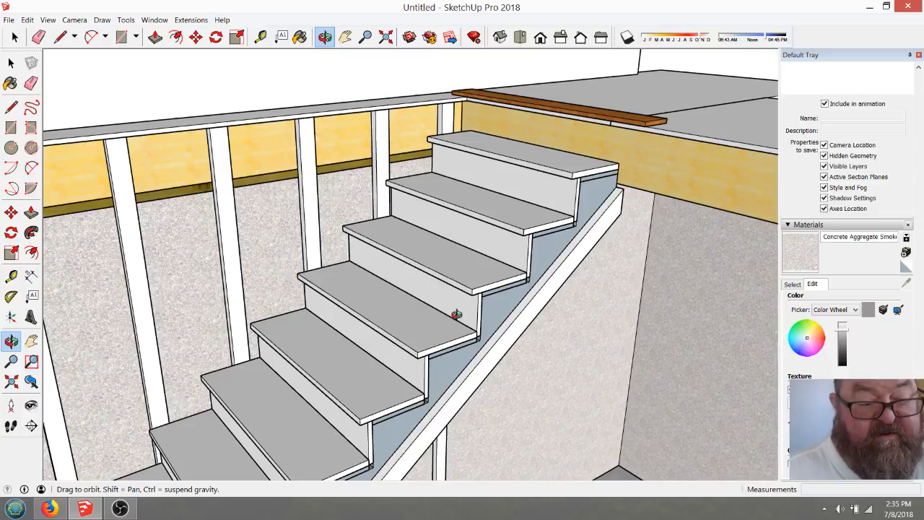
drag(471, 228, 559, 224)
drag(473, 340, 473, 263)
scroll(448, 331, up, 10)
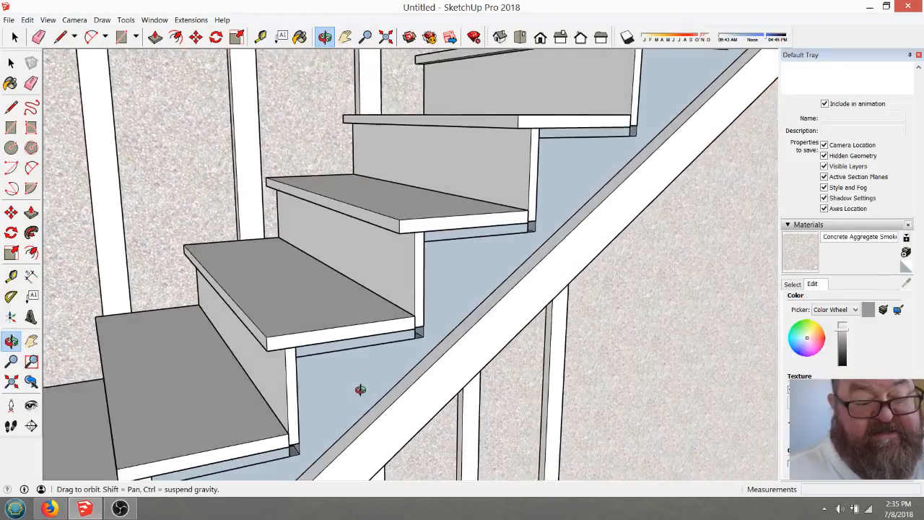
drag(360, 390, 325, 171)
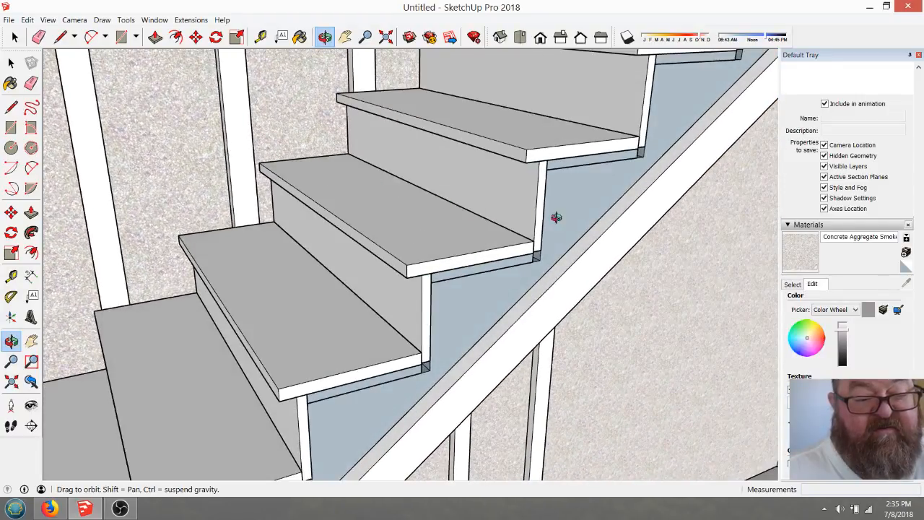
drag(586, 199, 622, 203)
drag(659, 170, 524, 252)
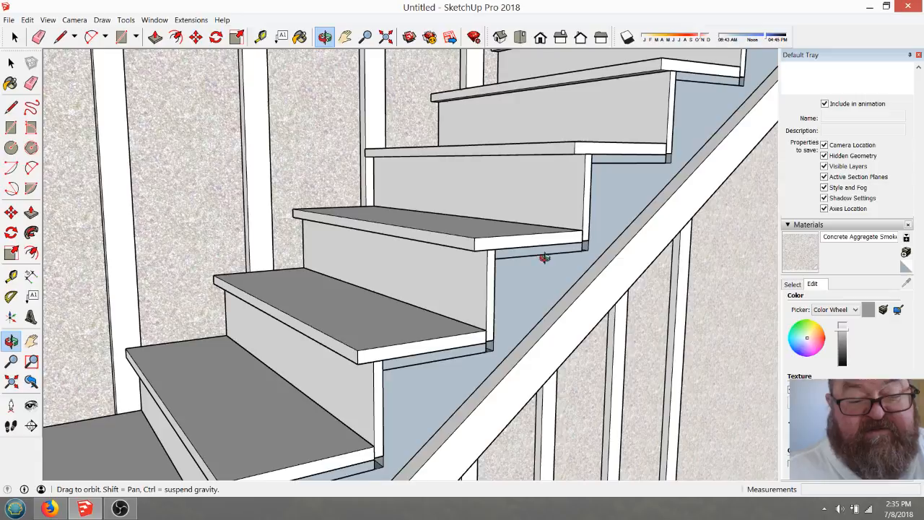
scroll(544, 258, down, 5)
drag(508, 238, 548, 268)
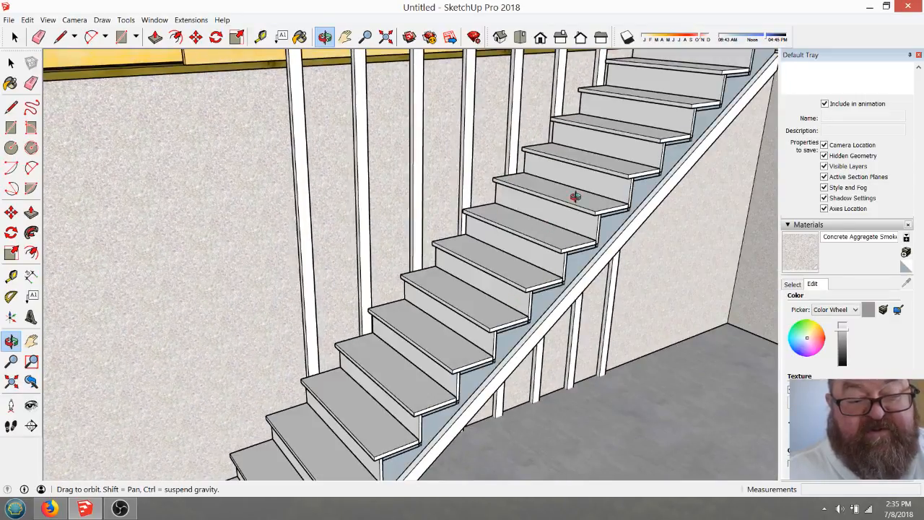
scroll(498, 217, down, 4)
scroll(452, 258, up, 1)
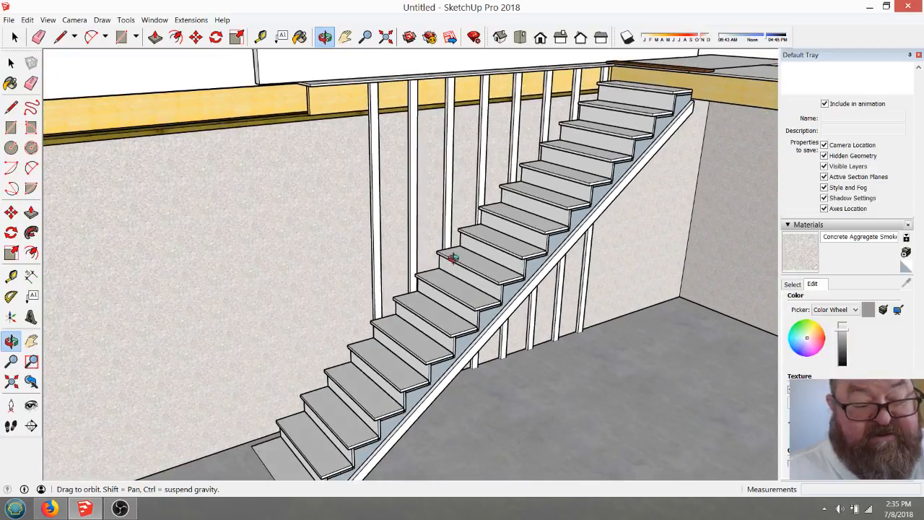
- Delete the surplus tread copy lying at floor level in front of the bottom riser
scroll(448, 251, down, 3)
scroll(396, 343, up, 4)
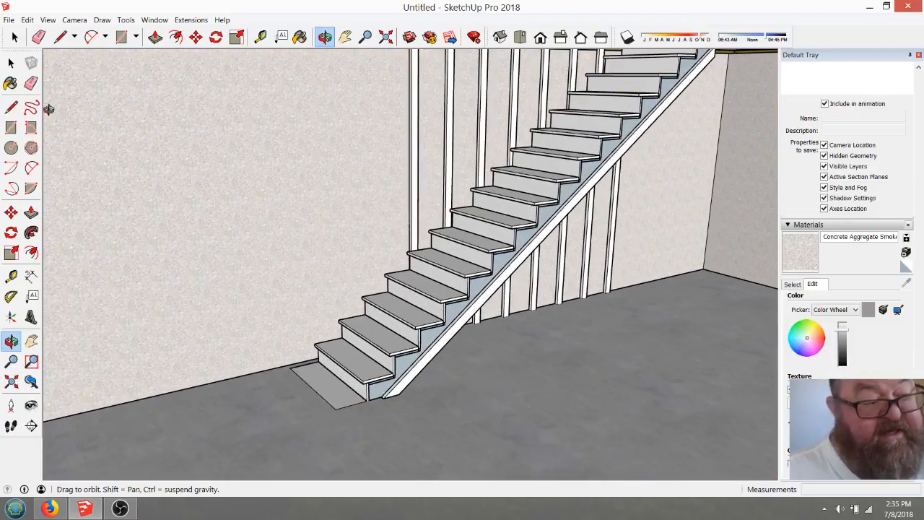
click(15, 38)
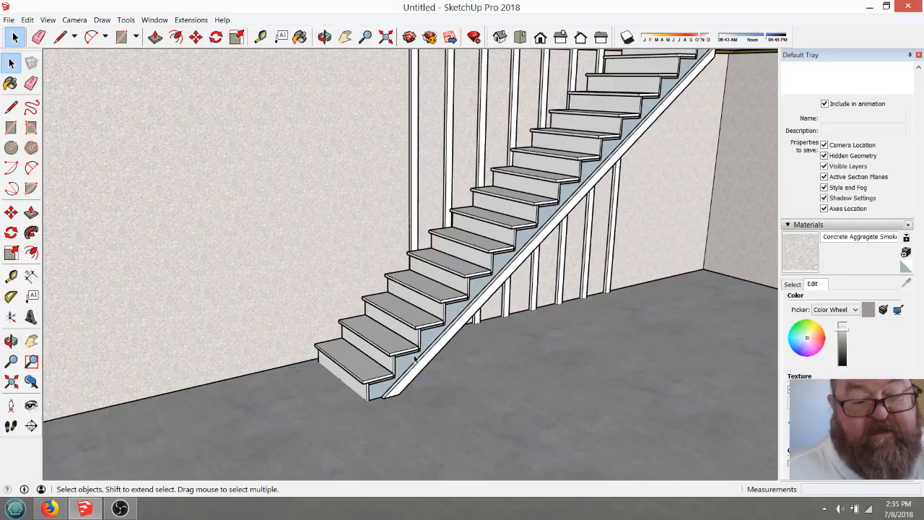
- Copy the four wall studs nearest the stair's foot 5' 4" farther along the wall, using the fifth stud's edge as base point
scroll(413, 361, down, 3)
scroll(401, 367, down, 2)
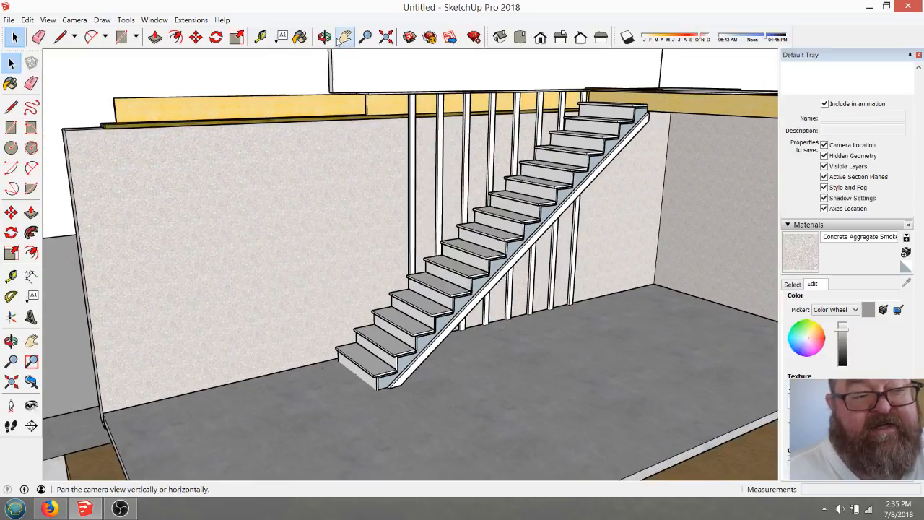
click(345, 37)
click(324, 37)
drag(652, 252, 387, 171)
scroll(308, 101, up, 3)
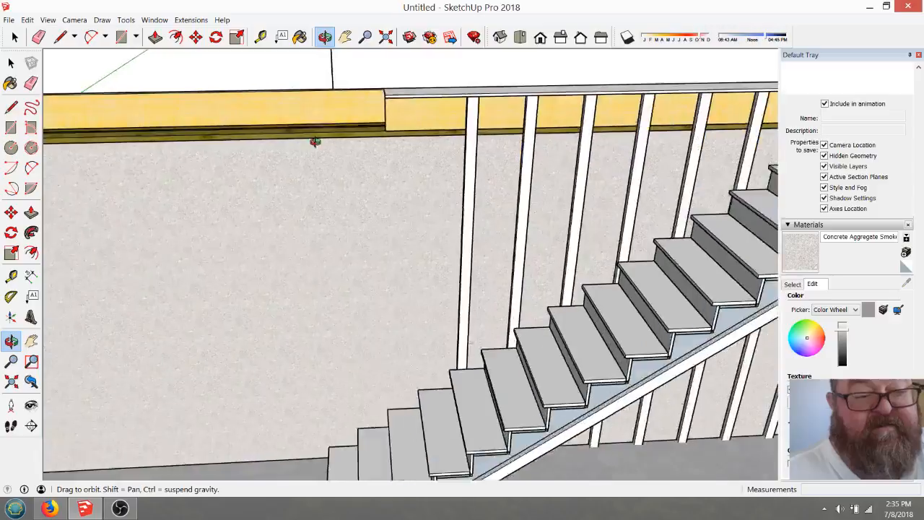
click(14, 37)
click(492, 107)
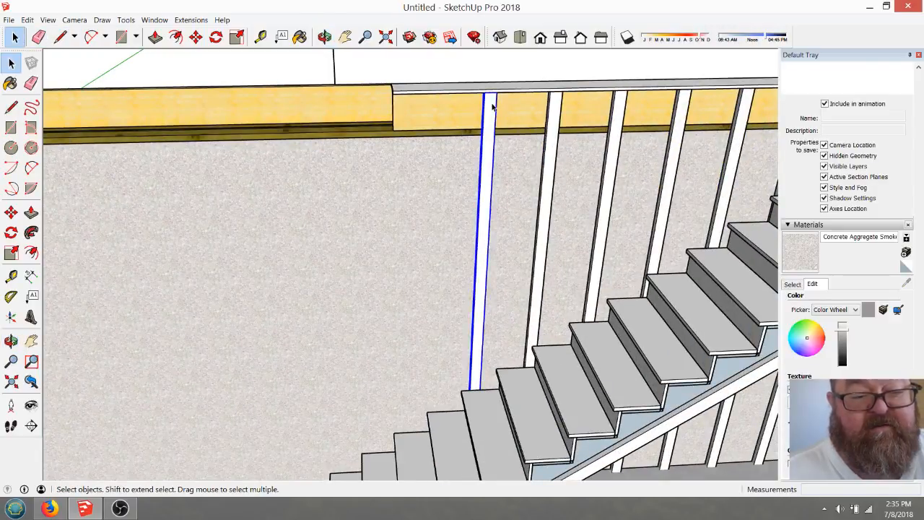
shift+click(550, 114)
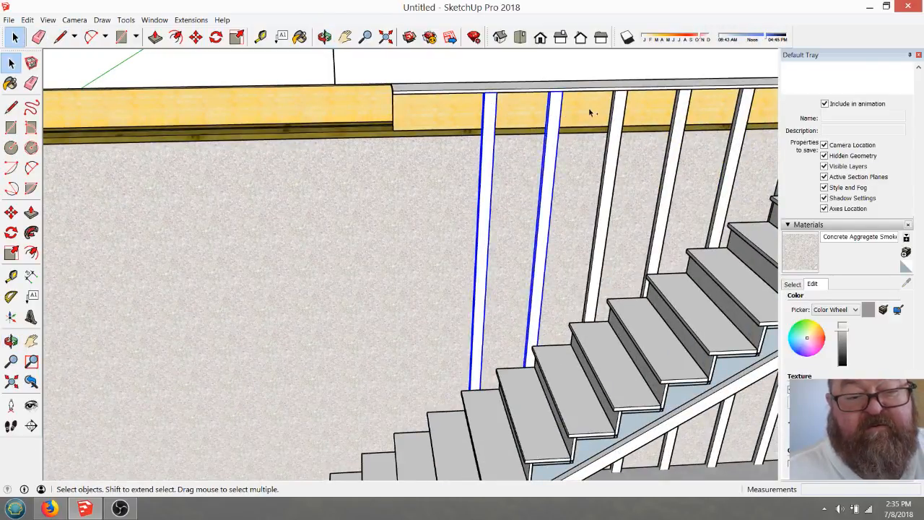
shift+click(621, 107)
shift+click(679, 116)
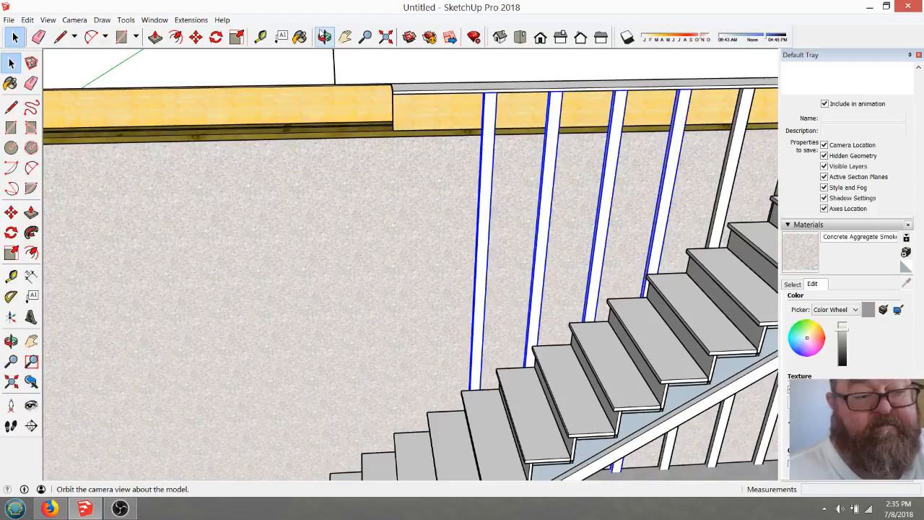
click(196, 36)
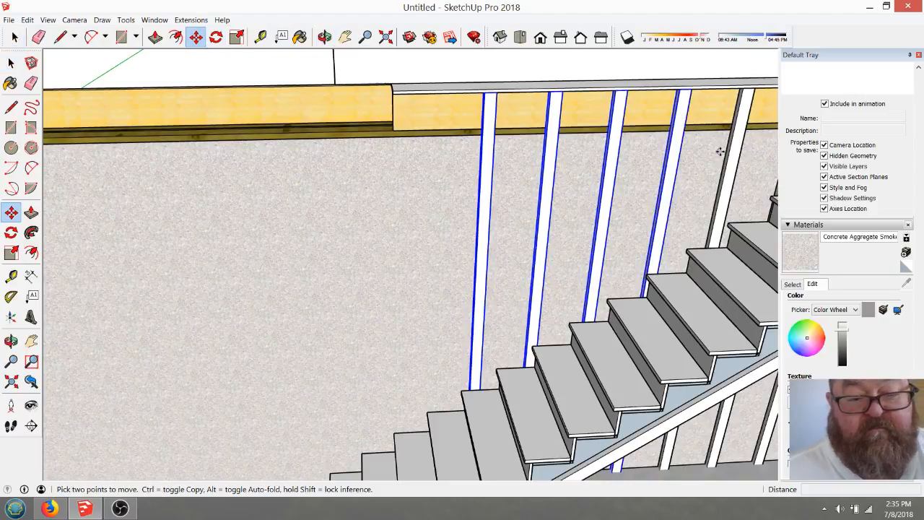
click(684, 119)
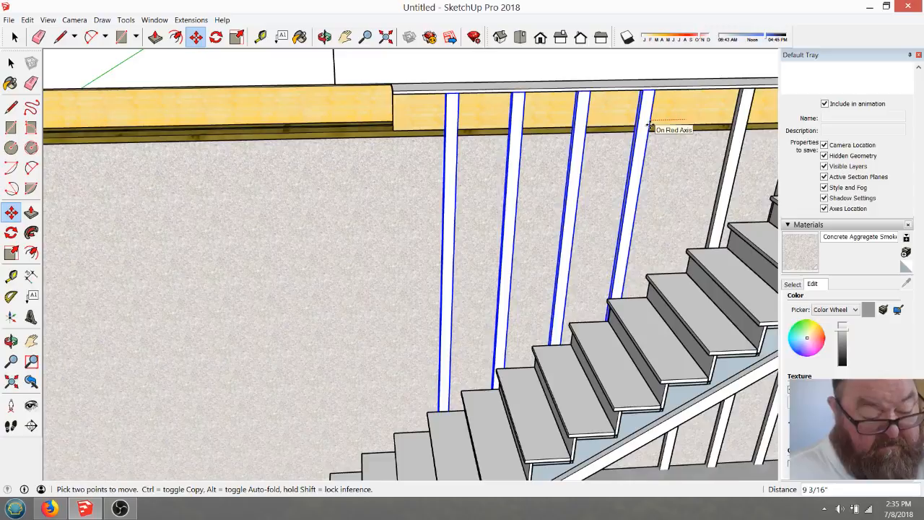
key(ctrl)
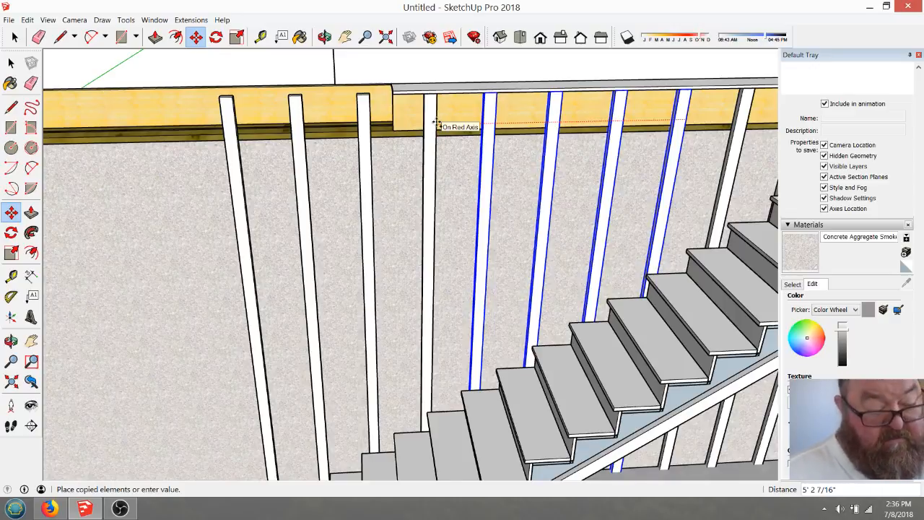
key(Escape)
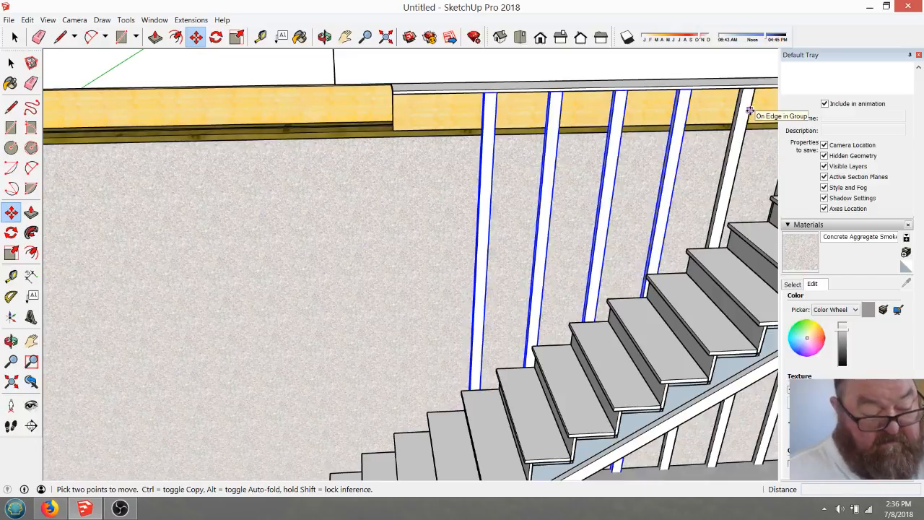
click(750, 110)
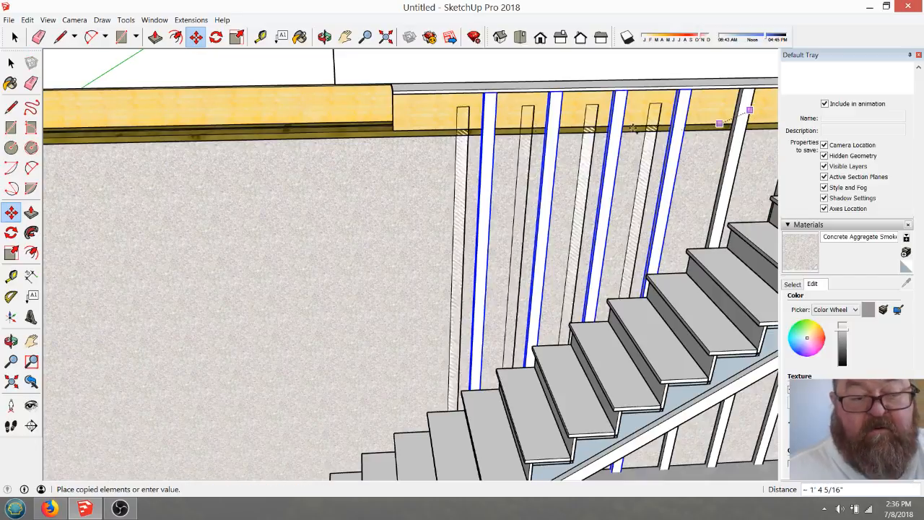
click(497, 114)
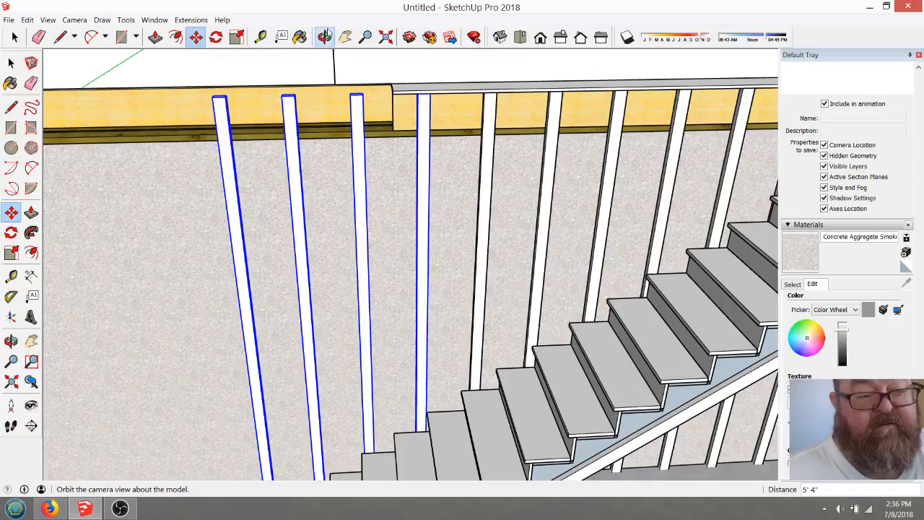
- Review the extended row of studs beside the whole staircase and clear the selection
click(325, 36)
scroll(375, 91, down, 3)
drag(417, 169, 312, 63)
scroll(318, 162, down, 3)
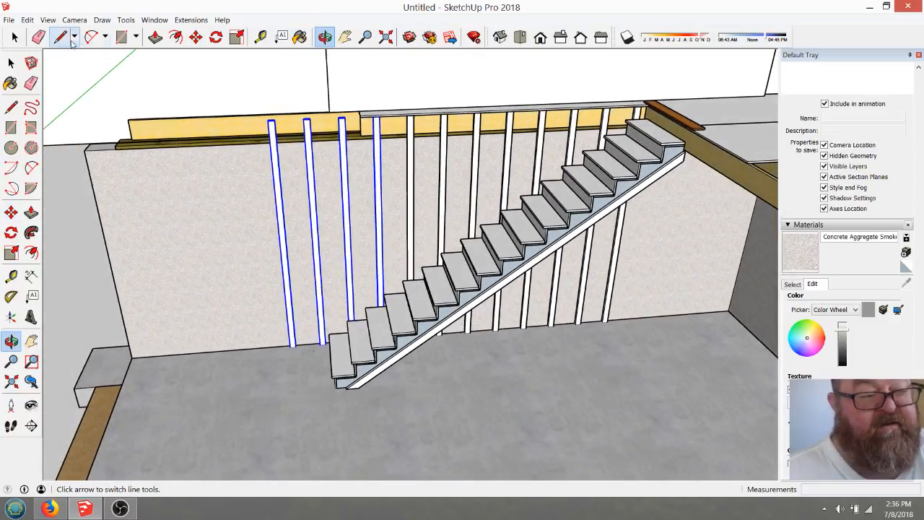
click(14, 37)
click(246, 239)
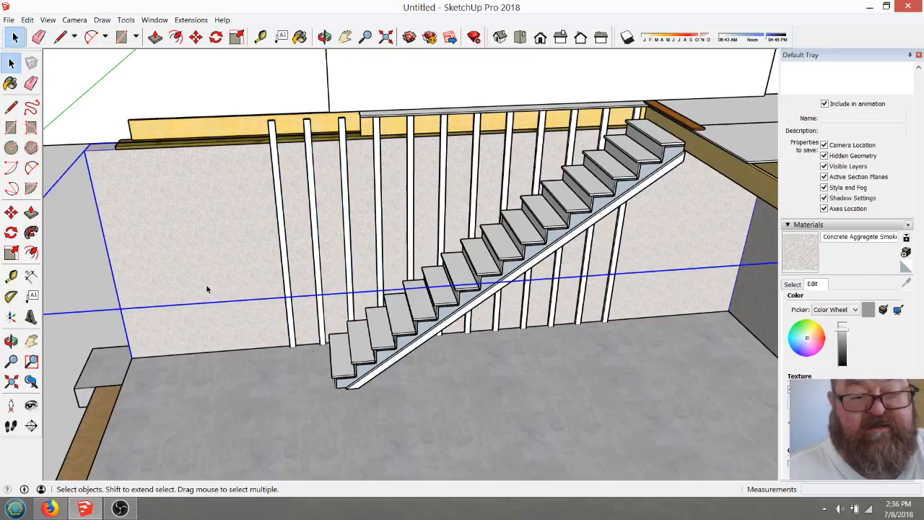
click(102, 112)
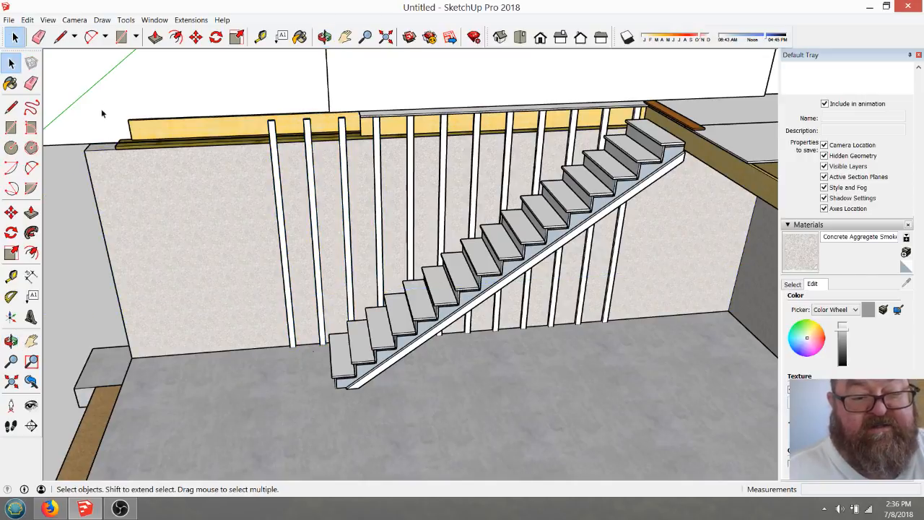
- Switch to Firefox to check the YouTube live chat and return to the SketchUp model
click(49, 509)
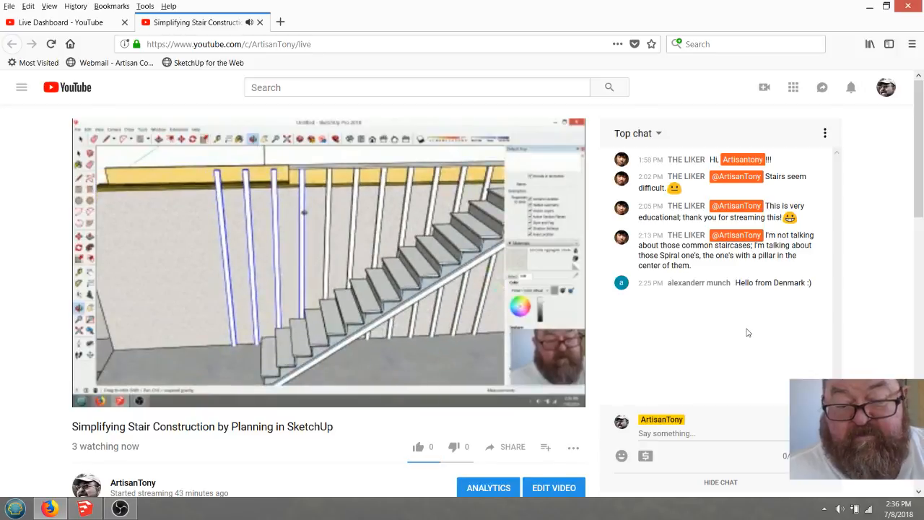
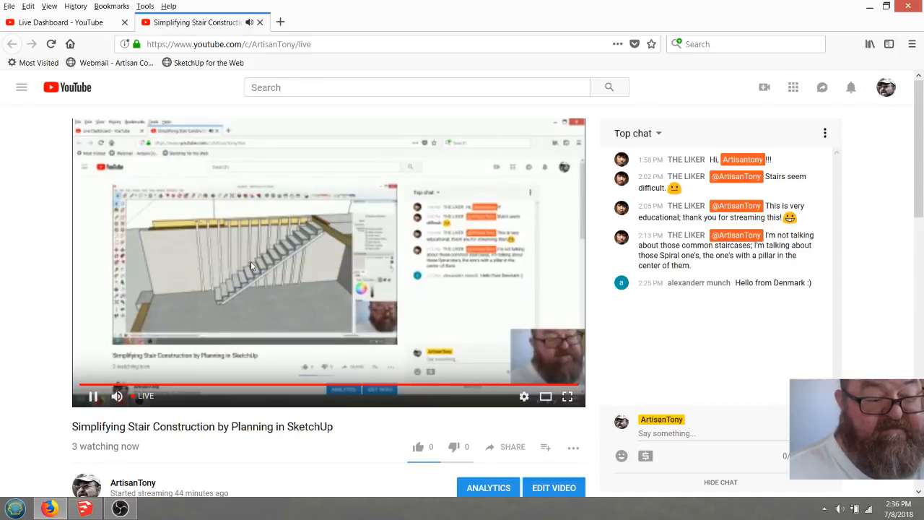
click(121, 510)
click(87, 509)
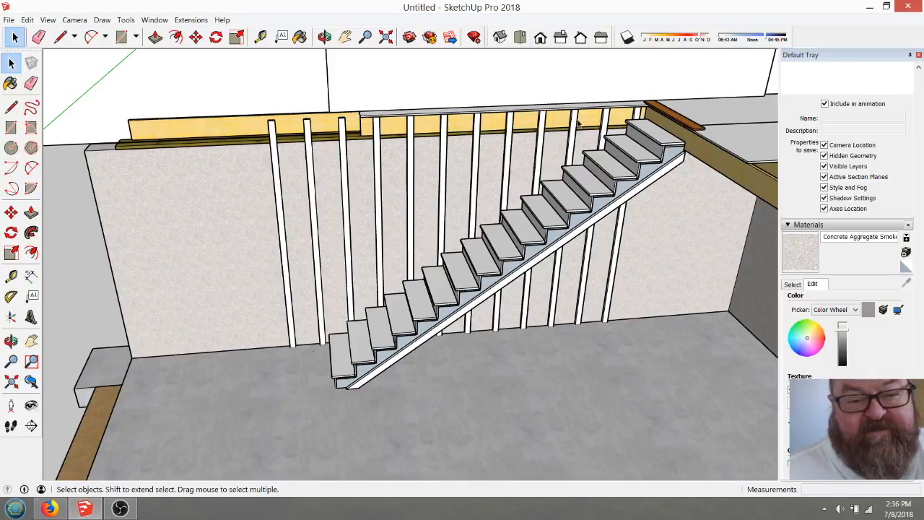
- Copy the wood floorboard at the top of the stairs onto the subfloor behind it
click(344, 37)
click(325, 36)
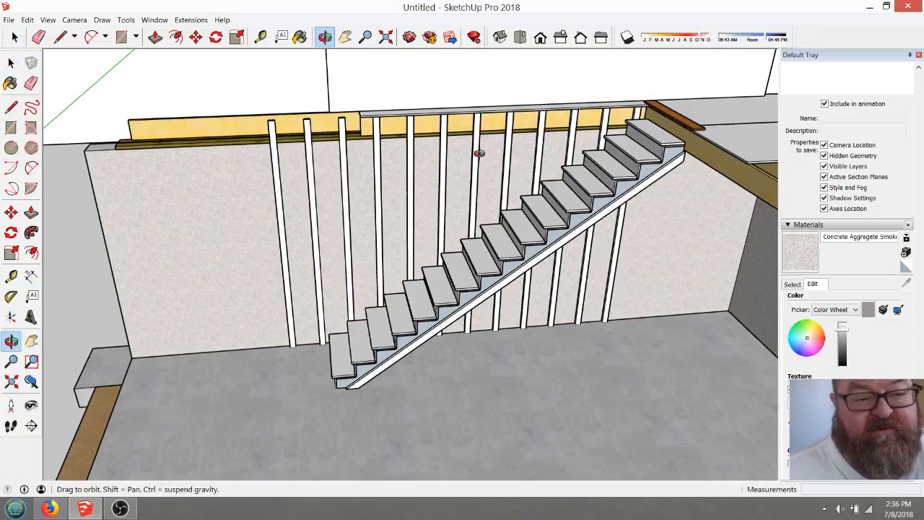
drag(479, 147, 482, 191)
scroll(677, 127, up, 6)
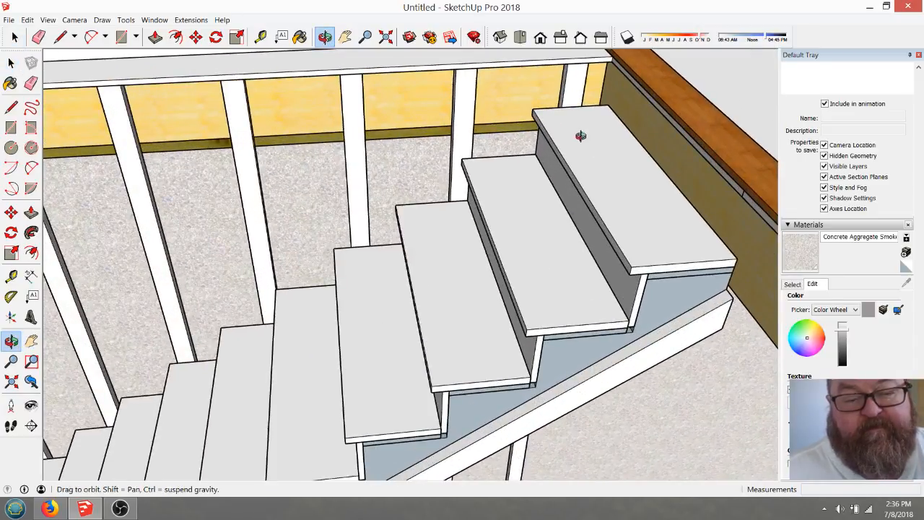
scroll(586, 131, down, 6)
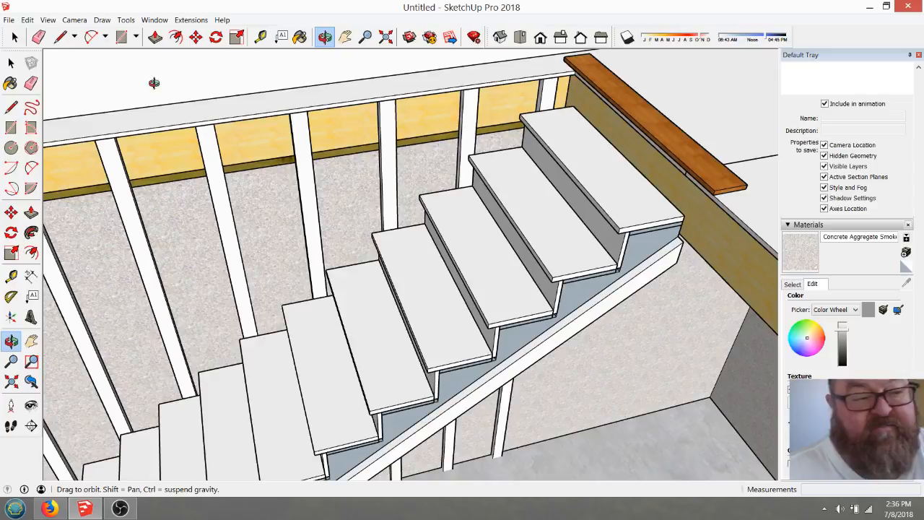
click(15, 37)
scroll(531, 187, down, 1)
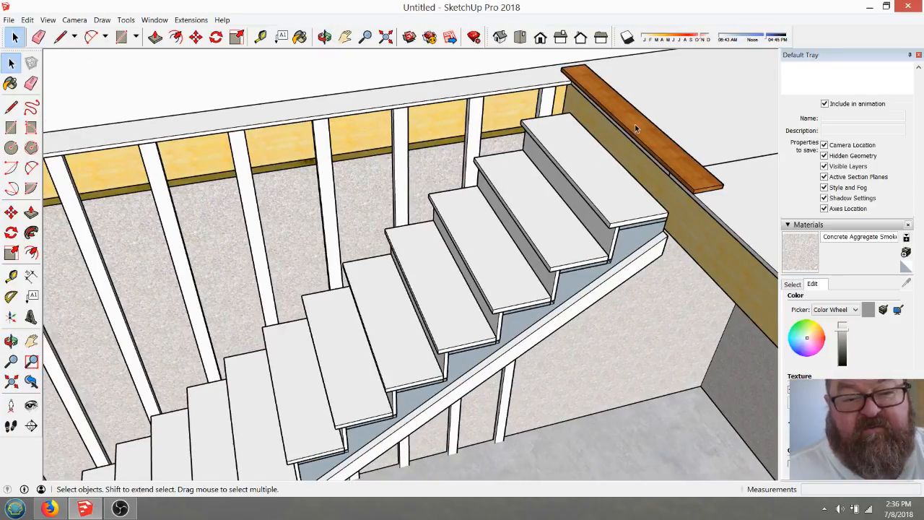
scroll(635, 129, up, 4)
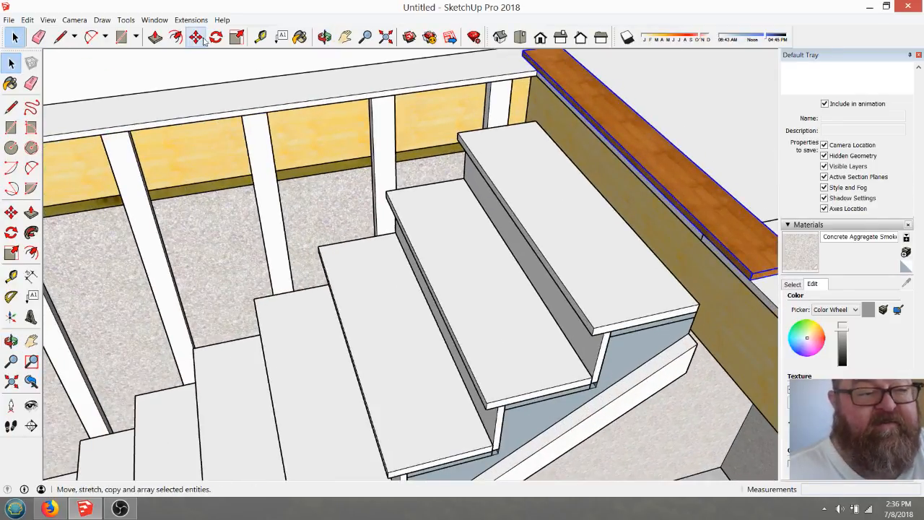
click(196, 37)
scroll(538, 151, down, 1)
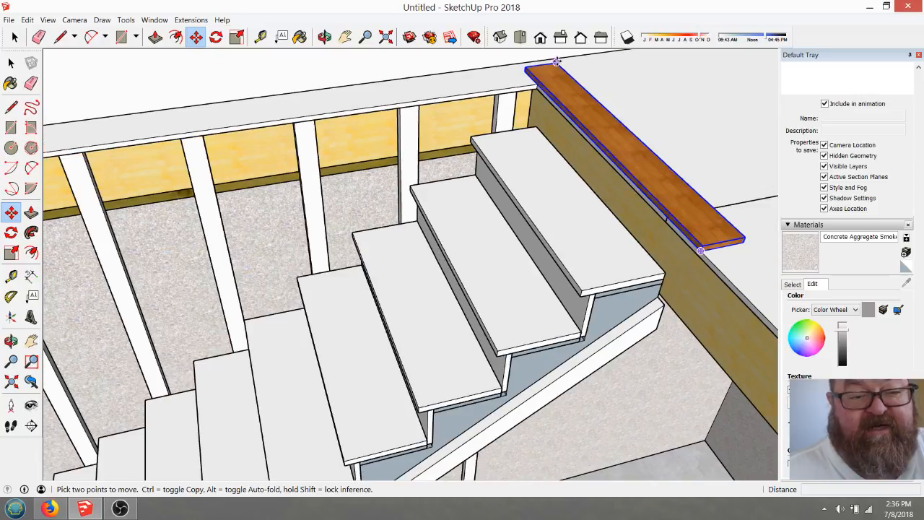
key(ctrl)
click(556, 63)
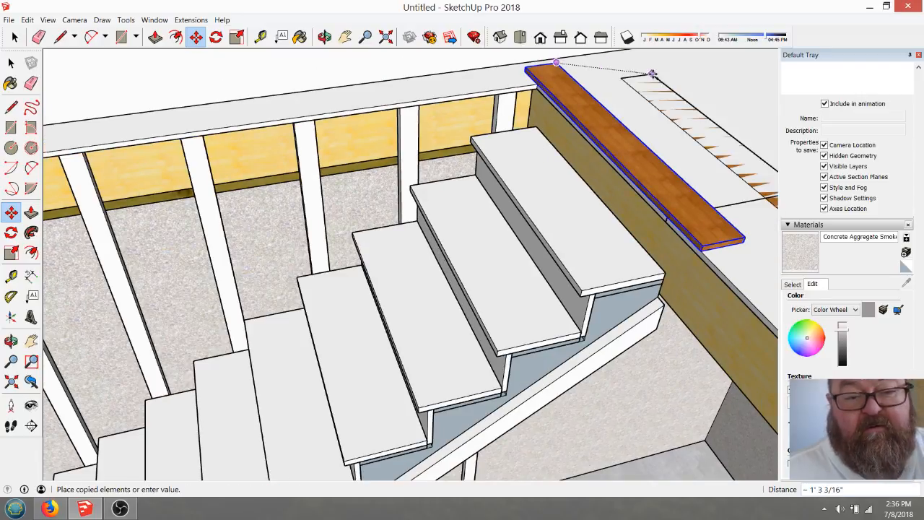
click(655, 67)
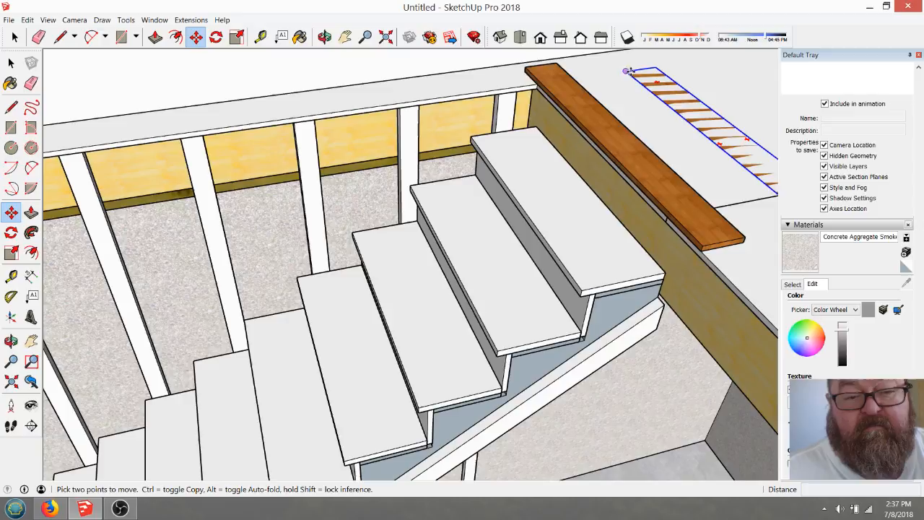
- Move the copied floorboard against the back edge of the first board, with its ends staggered
click(627, 70)
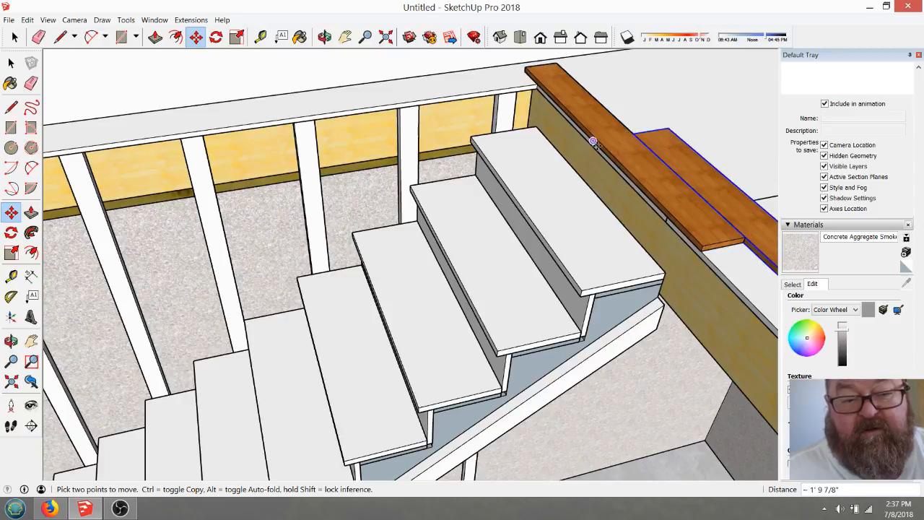
scroll(593, 141, down, 2)
scroll(545, 157, down, 1)
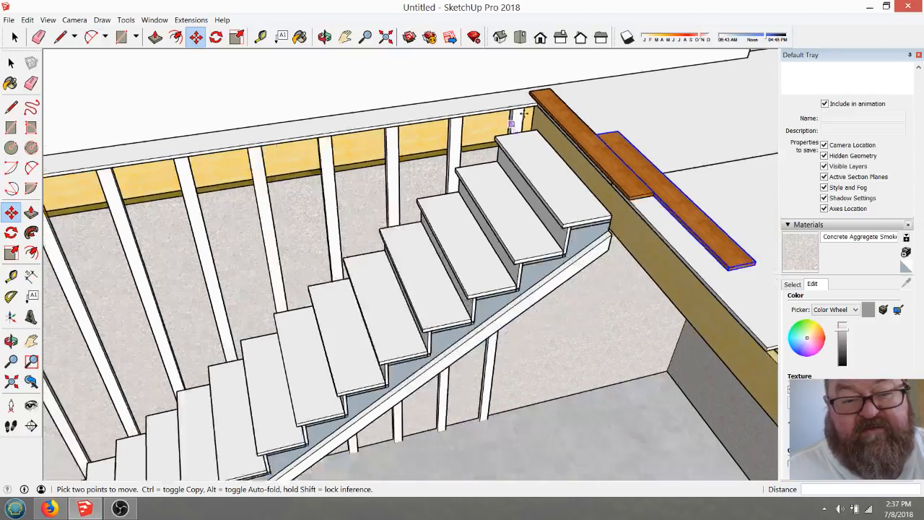
- Copy the floorboard lengthwise along the stair opening's edge and butt it end to end against the first board
click(553, 88)
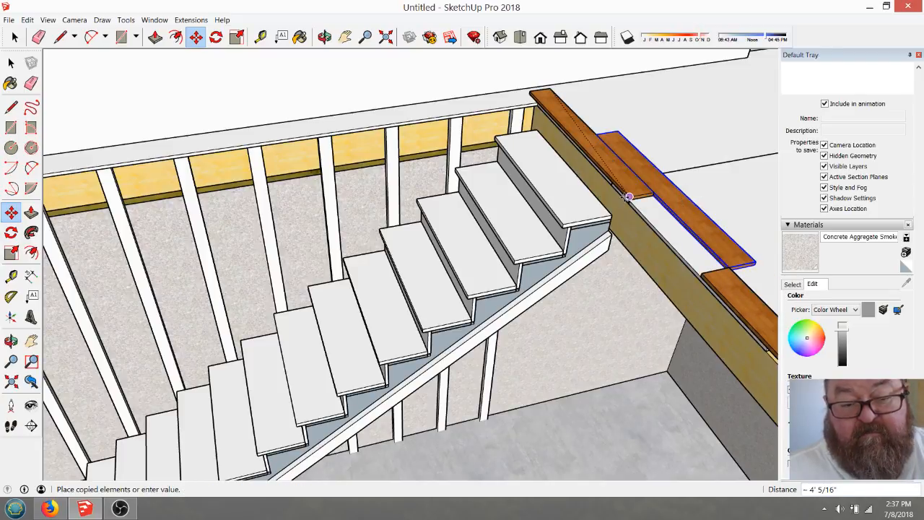
click(629, 196)
click(733, 271)
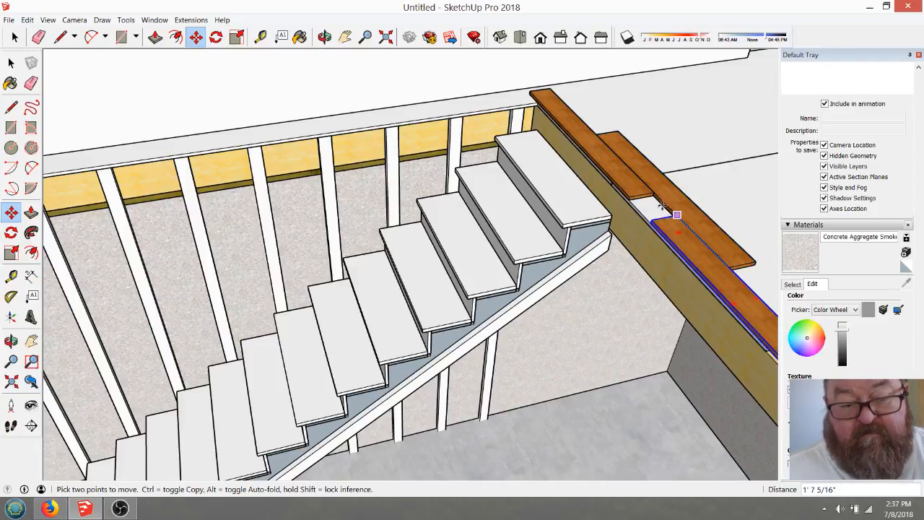
scroll(589, 170, up, 4)
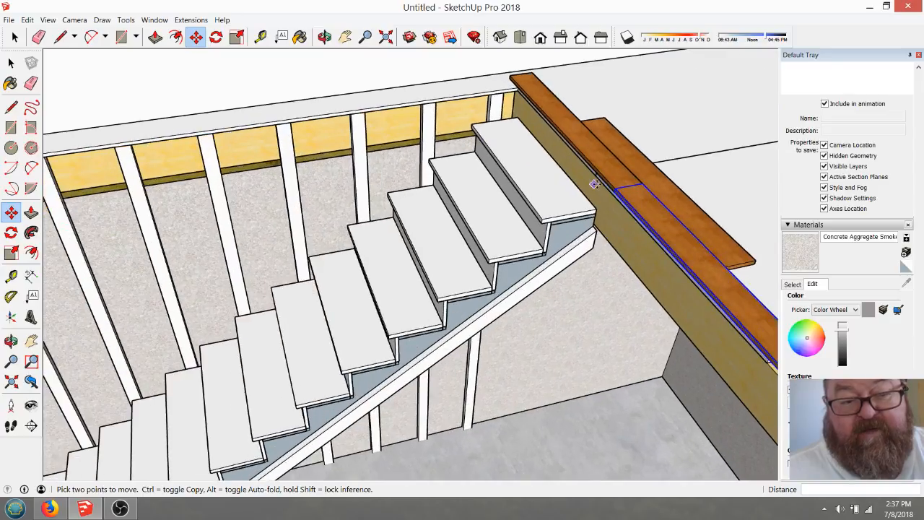
- Copy the uppermost riser from its lower corner to the back corner of the top tread
click(325, 36)
drag(587, 223, 578, 118)
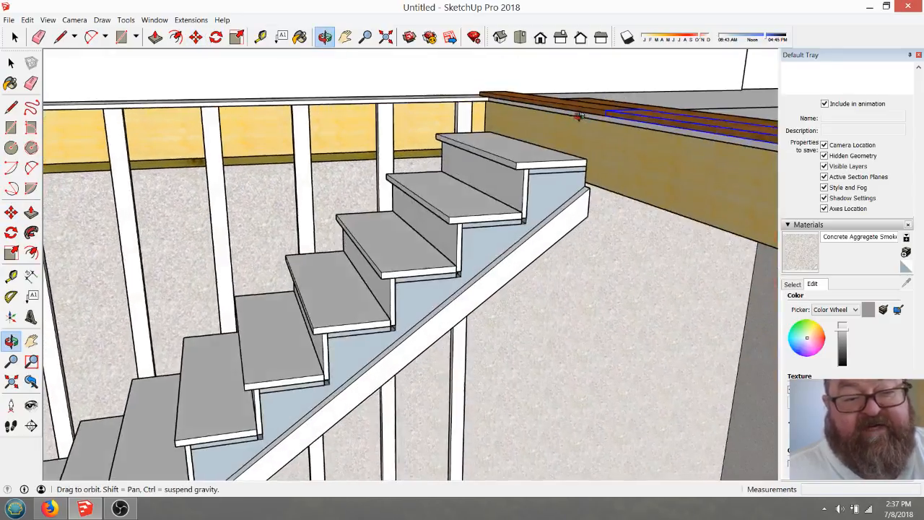
scroll(605, 194, up, 4)
click(14, 37)
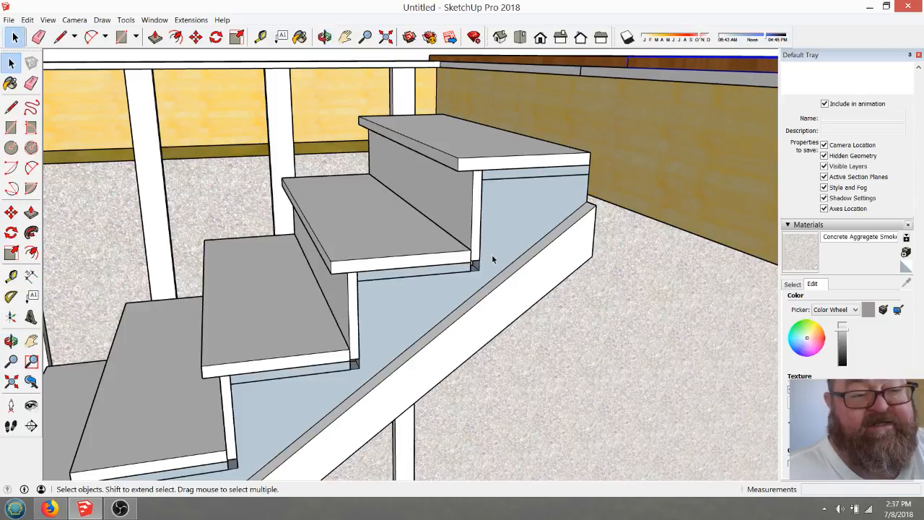
click(473, 224)
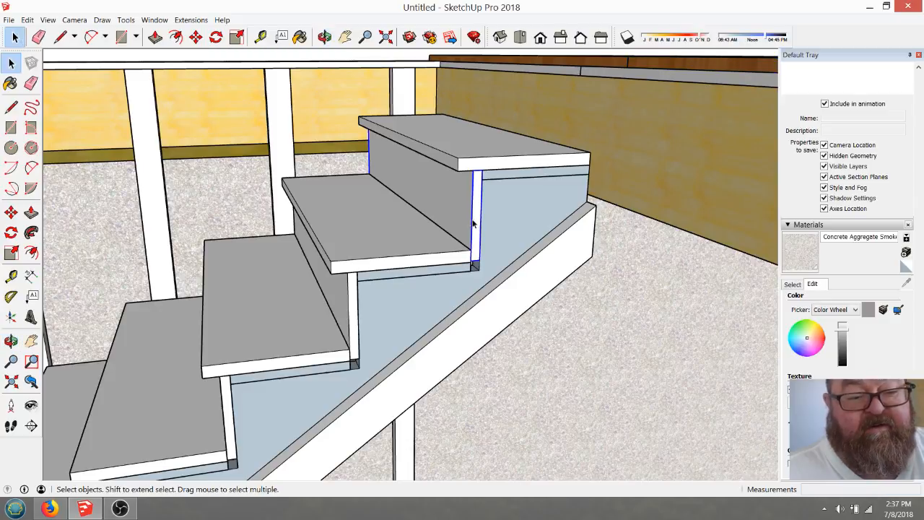
click(196, 37)
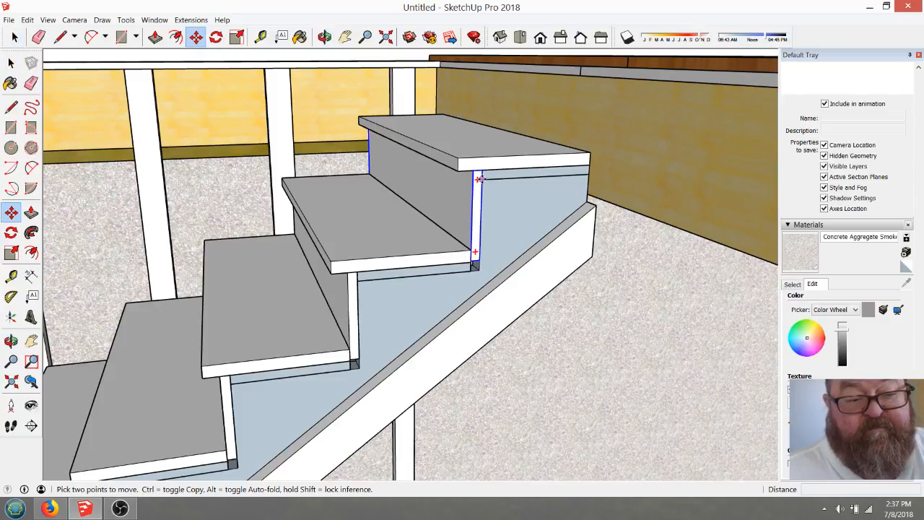
key(ctrl)
click(476, 257)
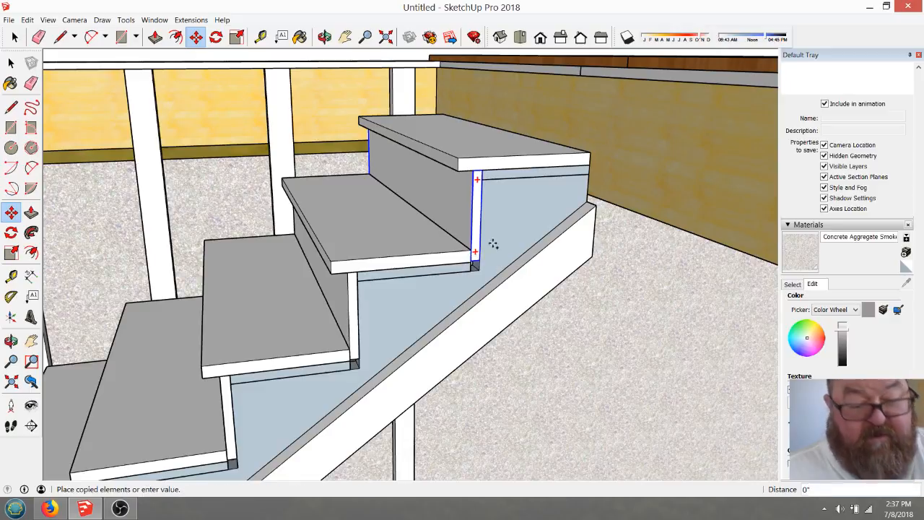
click(590, 153)
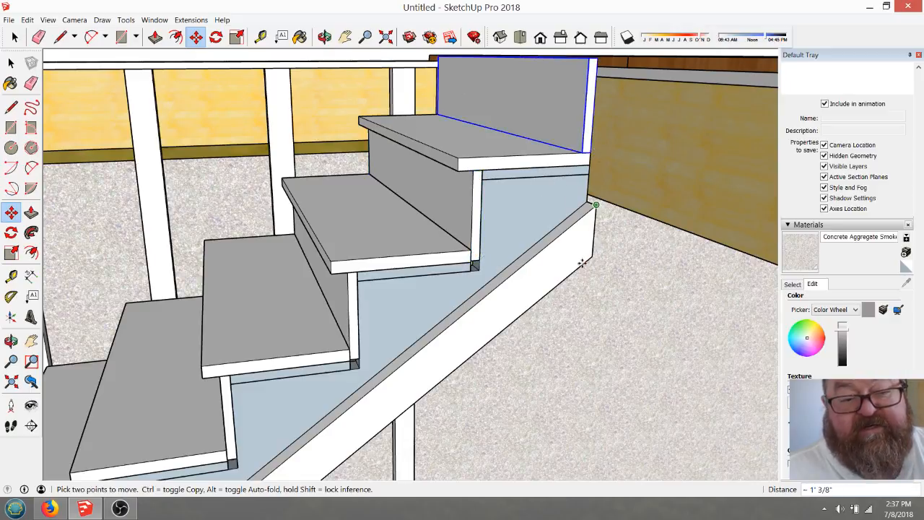
- Edit the new top riser and push its upper face down about 5/8" to clear the floorboards, then leave its group
scroll(589, 164, down, 2)
scroll(583, 96, up, 3)
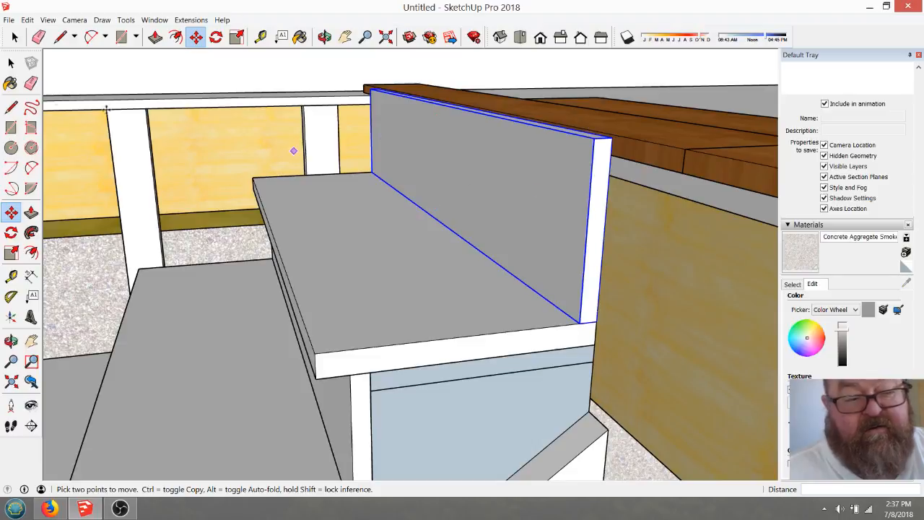
click(325, 38)
drag(458, 151, 444, 169)
click(15, 38)
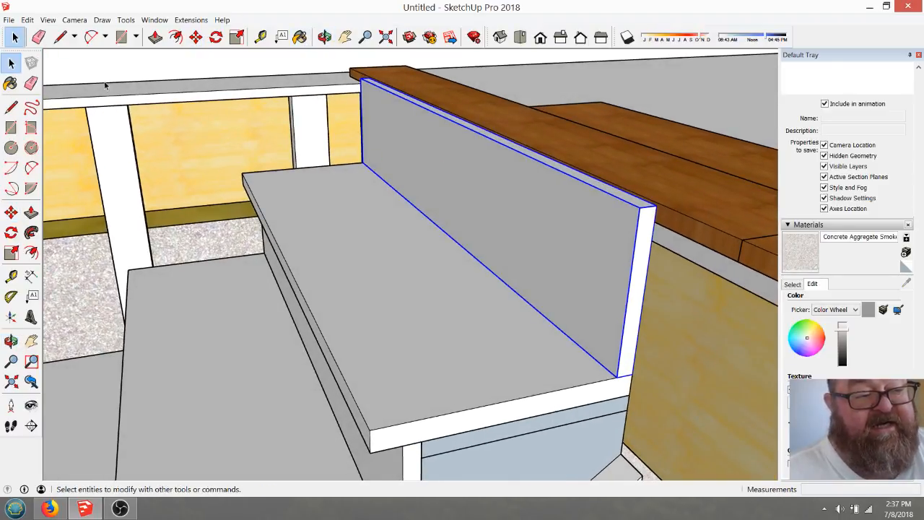
double_click(414, 166)
click(155, 38)
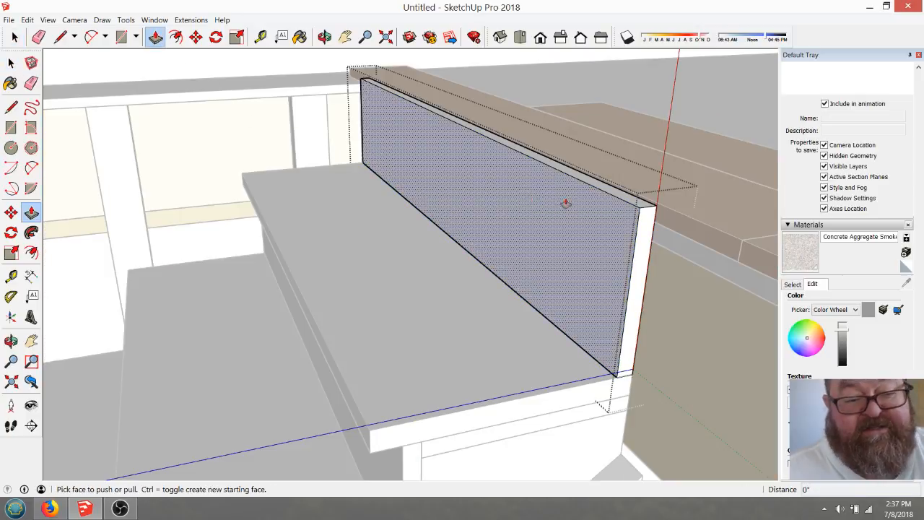
drag(636, 206, 653, 233)
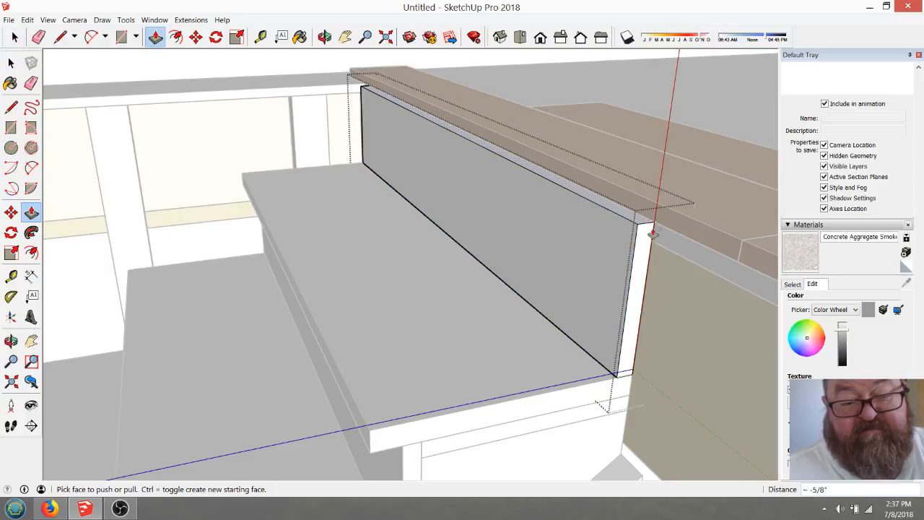
key(space)
click(245, 166)
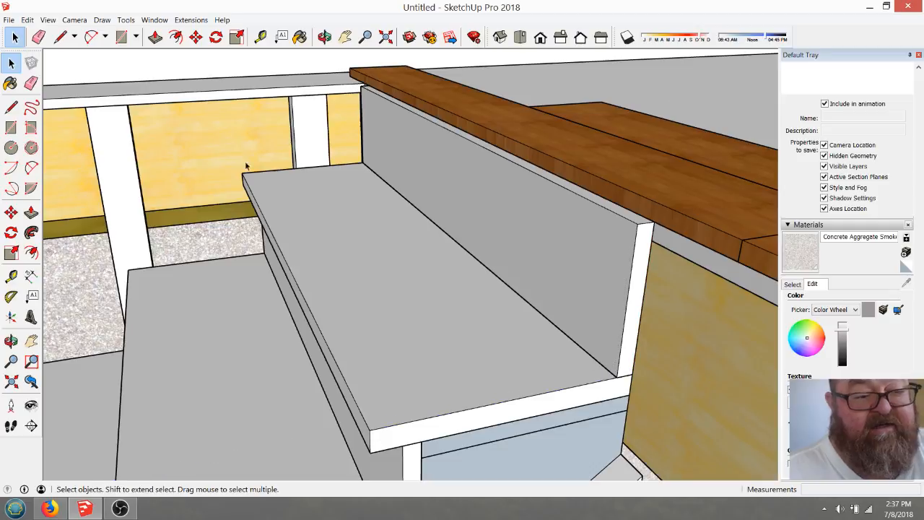
- Select all three floorboards and move them 11/16" toward the stairs, flush with the top riser's front face
click(439, 108)
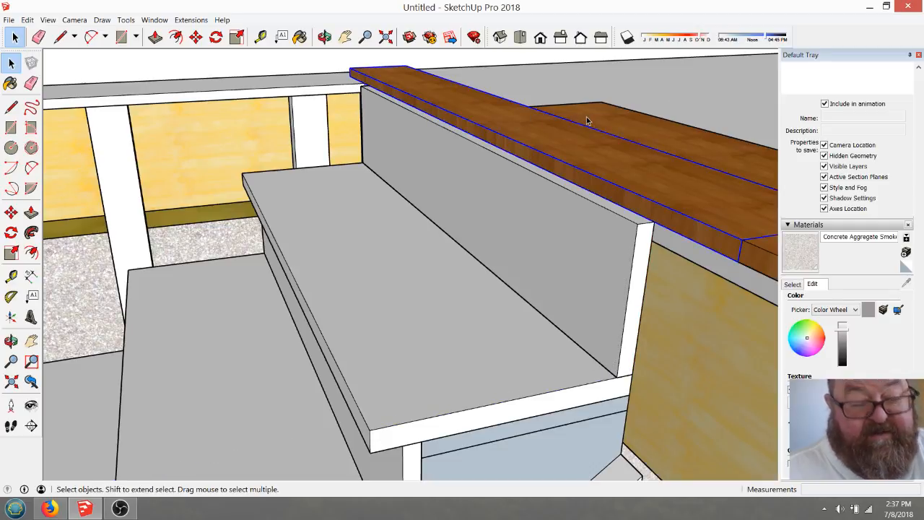
scroll(406, 238, down, 4)
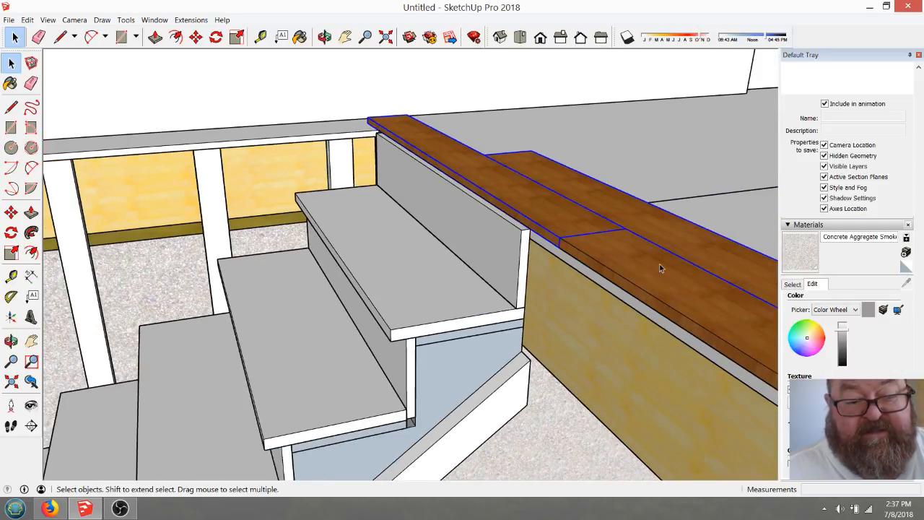
scroll(537, 257, up, 4)
key(m)
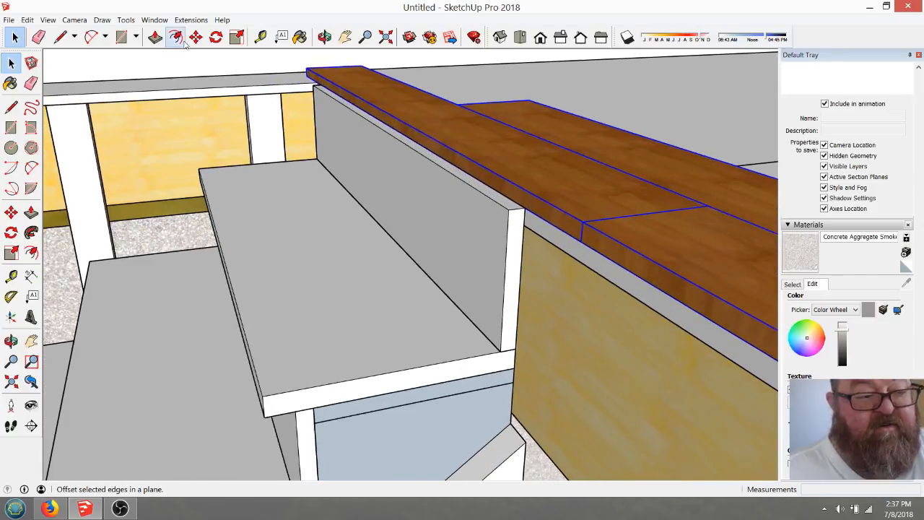
scroll(540, 255, up, 1)
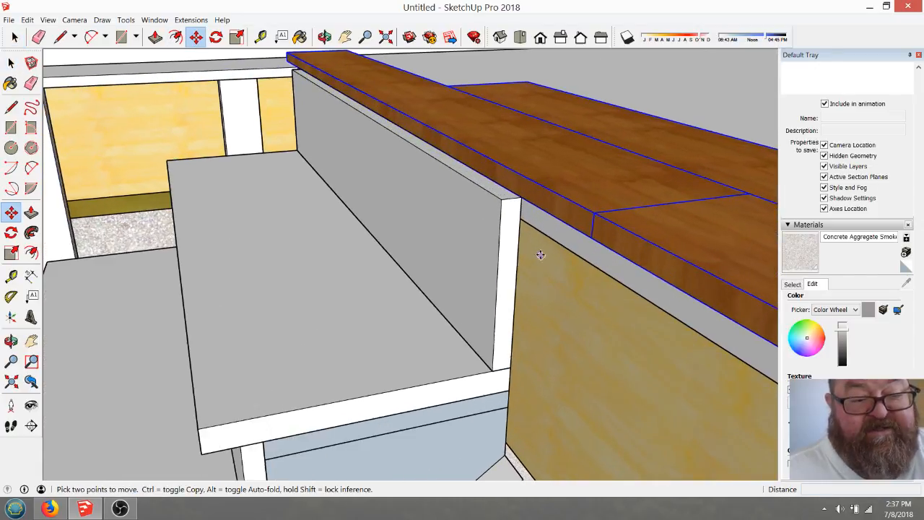
click(515, 200)
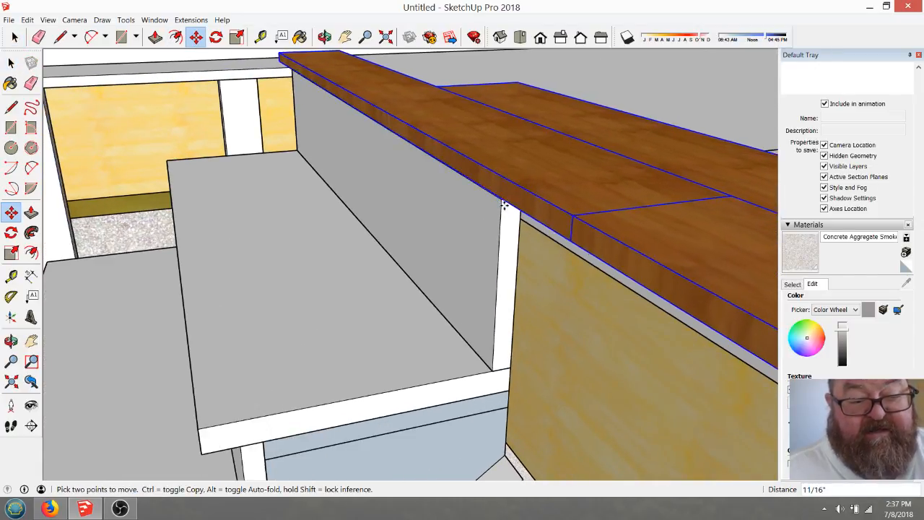
- Move the three floorboards a further 1" along the red axis to overhang the top riser as a nosing
click(504, 201)
click(502, 200)
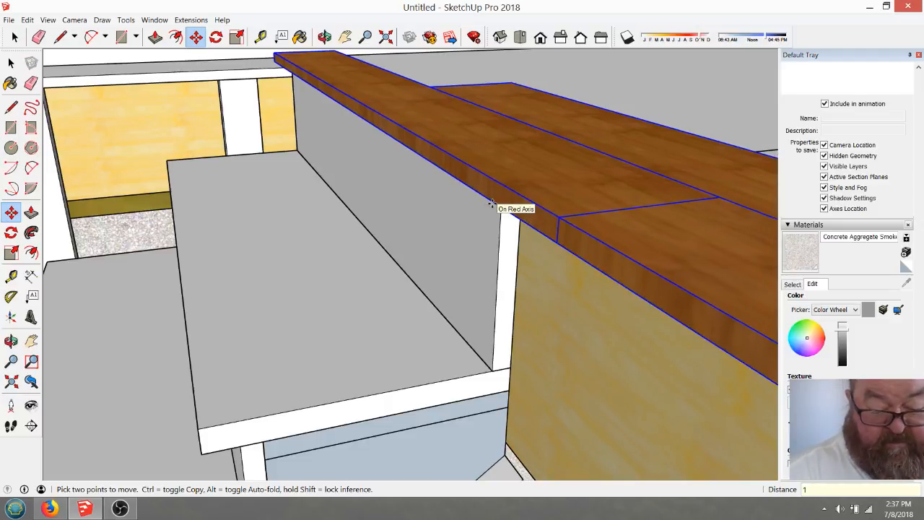
key(Return)
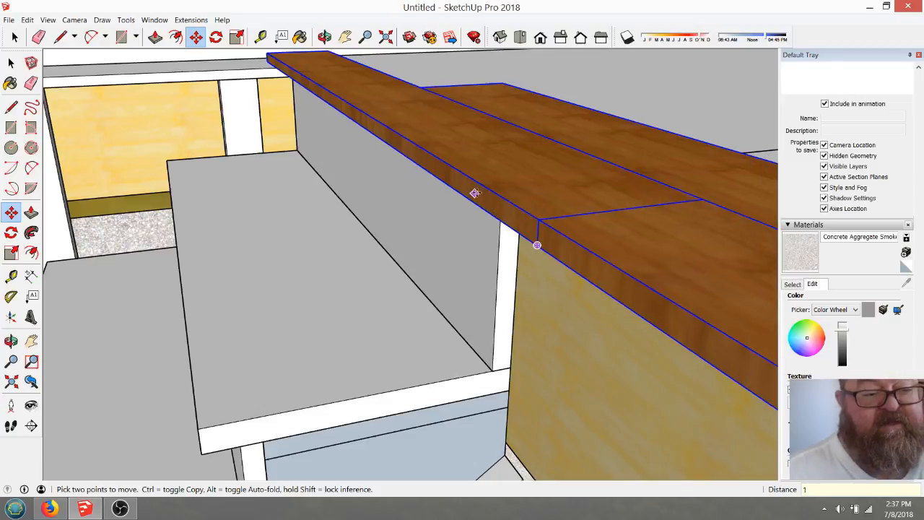
- Review the floorboards at the stair opening and the whole staircase from several angles
click(324, 36)
drag(491, 140, 346, 227)
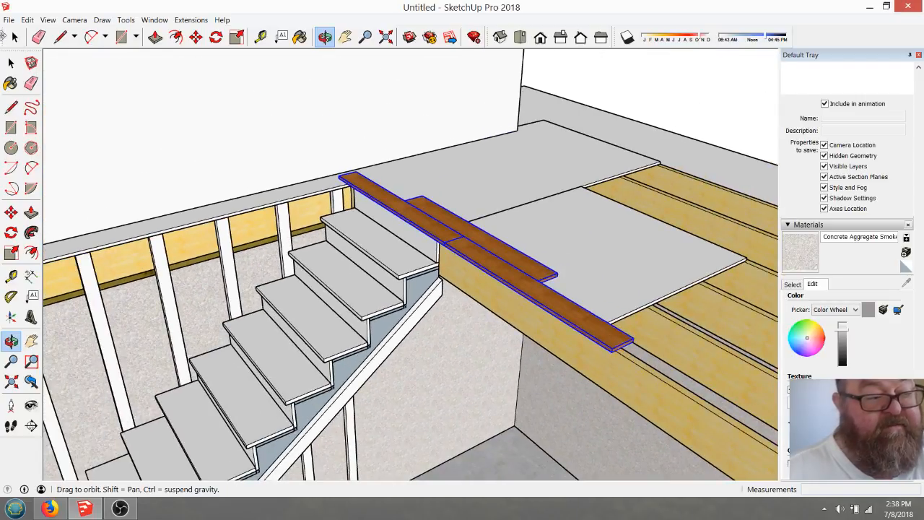
key(space)
click(300, 161)
scroll(453, 239, down, 3)
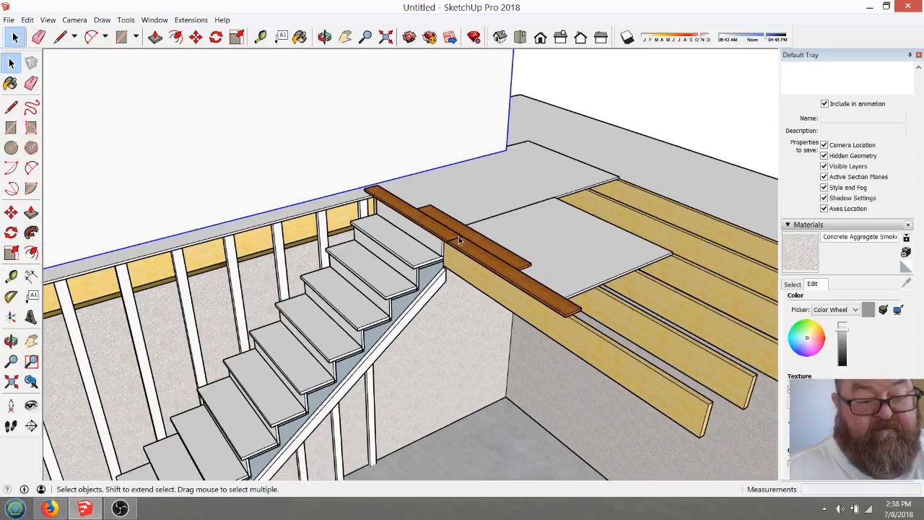
click(326, 38)
drag(531, 189, 519, 167)
scroll(512, 174, down, 3)
drag(453, 259, 366, 241)
scroll(276, 320, up, 4)
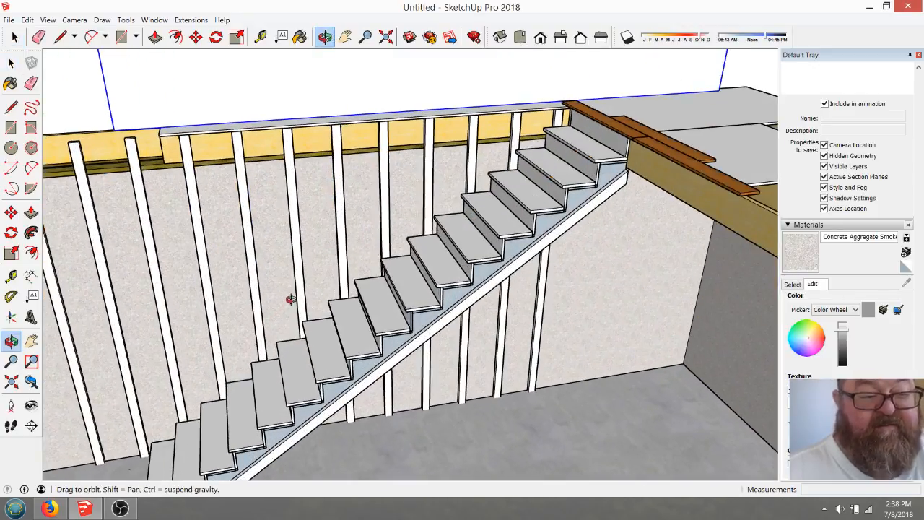
scroll(312, 282, down, 2)
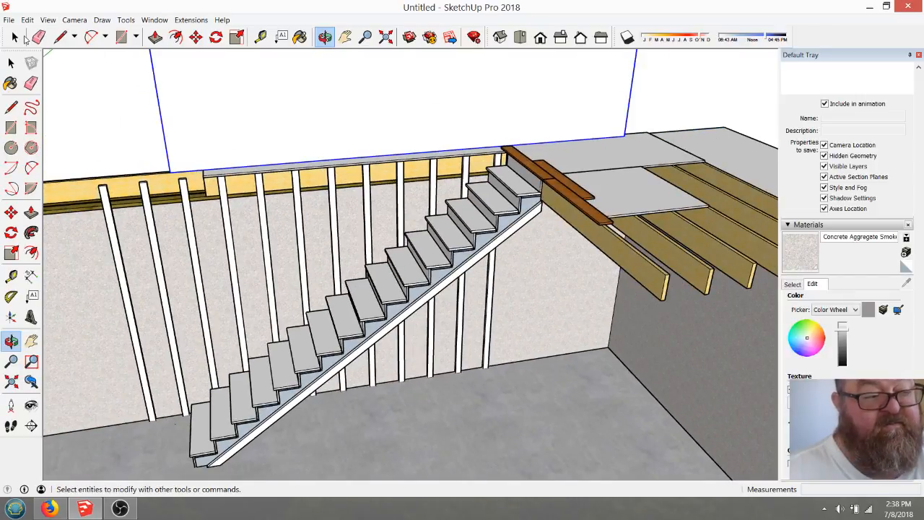
- Copy the floor joist beneath the landing about 10' 9 7/16" along the red axis toward the foot of the stairs
click(14, 38)
click(566, 212)
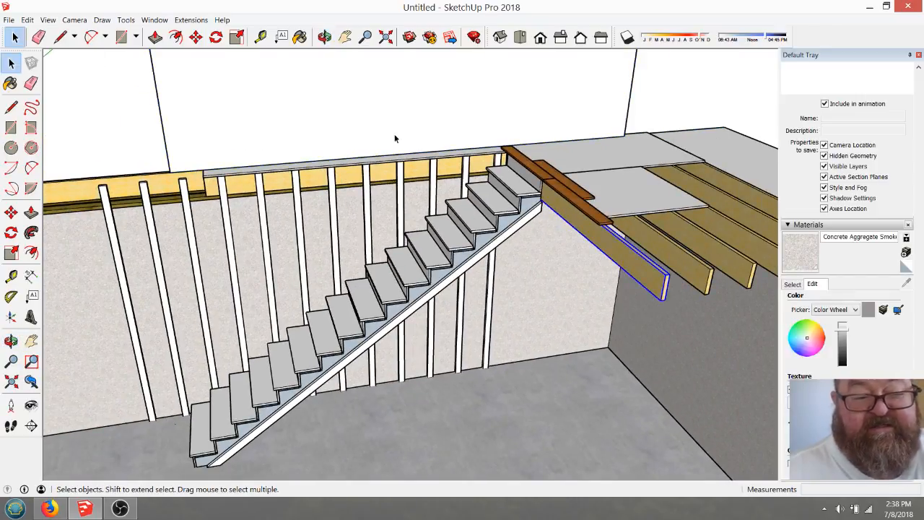
click(195, 37)
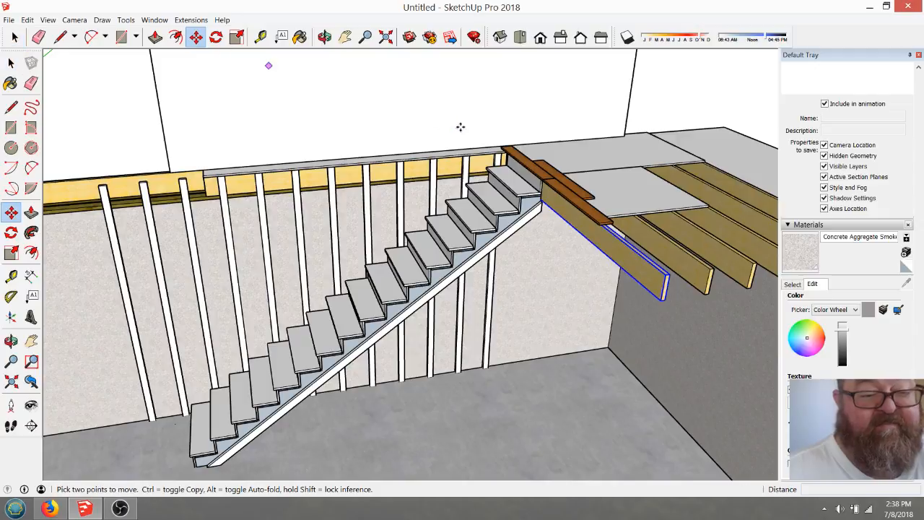
key(ctrl)
click(497, 147)
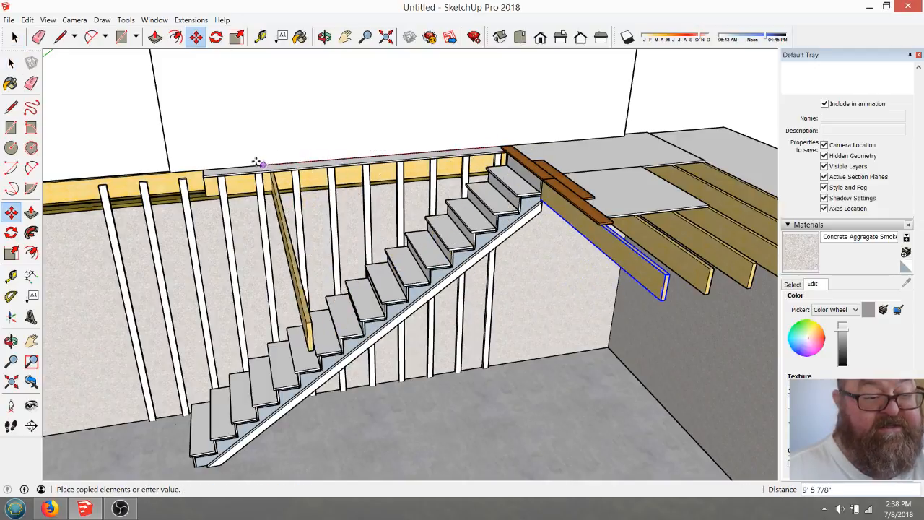
click(223, 168)
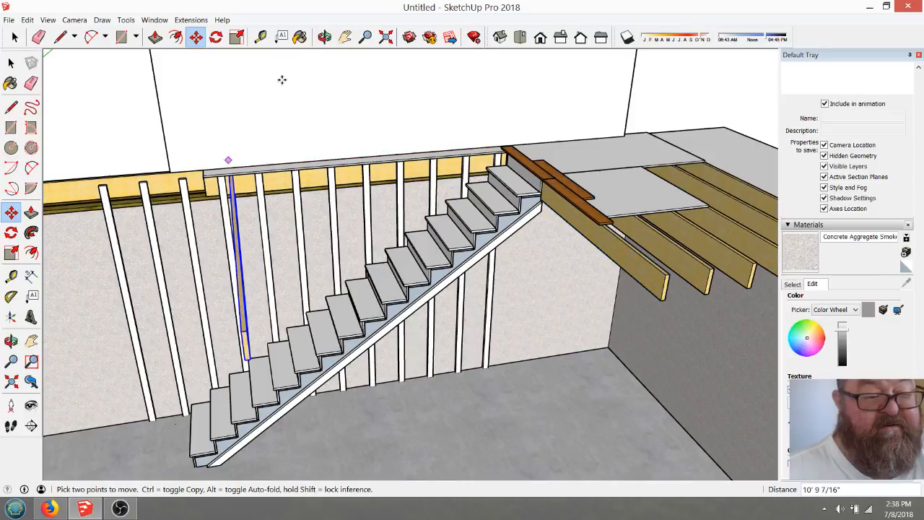
- Examine the copied joist above the lower treads and start measuring down from its underside beside the stud
click(324, 37)
drag(330, 207, 222, 184)
scroll(250, 253, up, 3)
scroll(341, 155, down, 1)
drag(341, 219, 356, 179)
drag(390, 209, 406, 193)
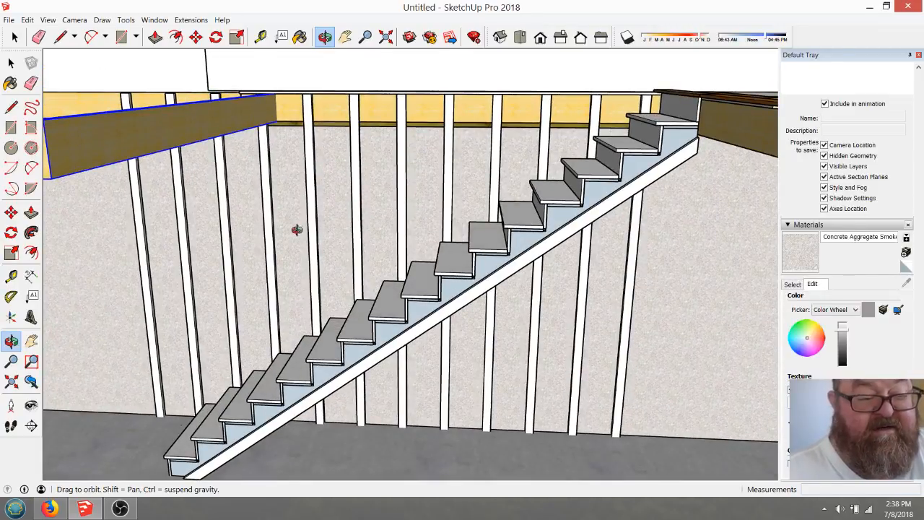
drag(307, 221, 327, 192)
drag(253, 278, 281, 235)
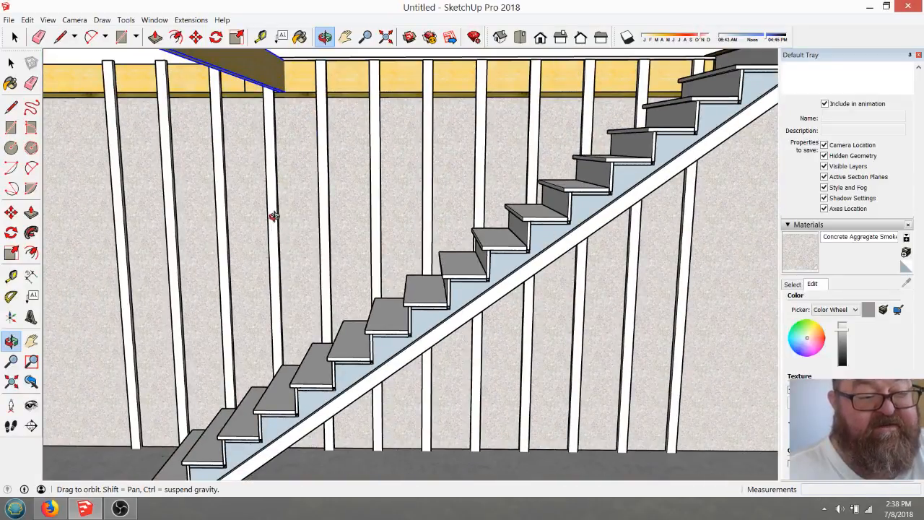
drag(303, 175, 326, 166)
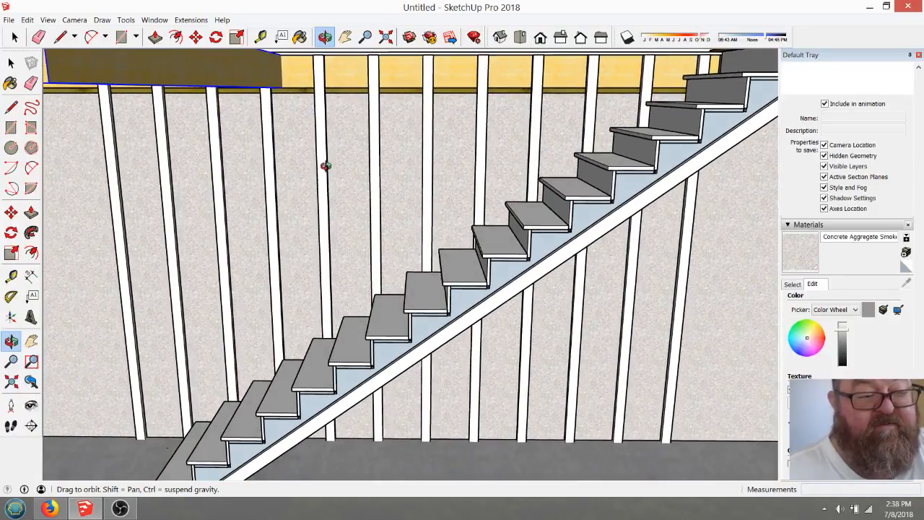
click(261, 37)
click(270, 88)
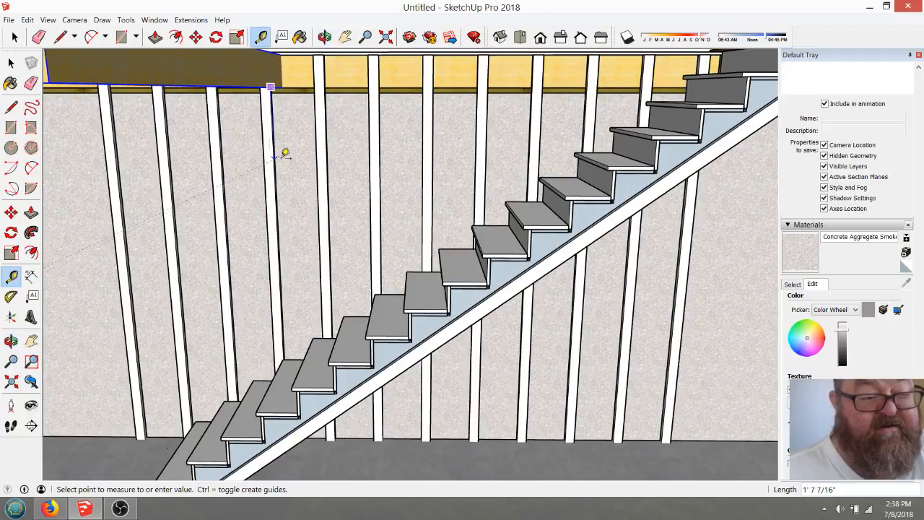
- Measure the headroom from the copied joist's bottom edge straight down to the treads below
click(325, 37)
drag(341, 113, 265, 134)
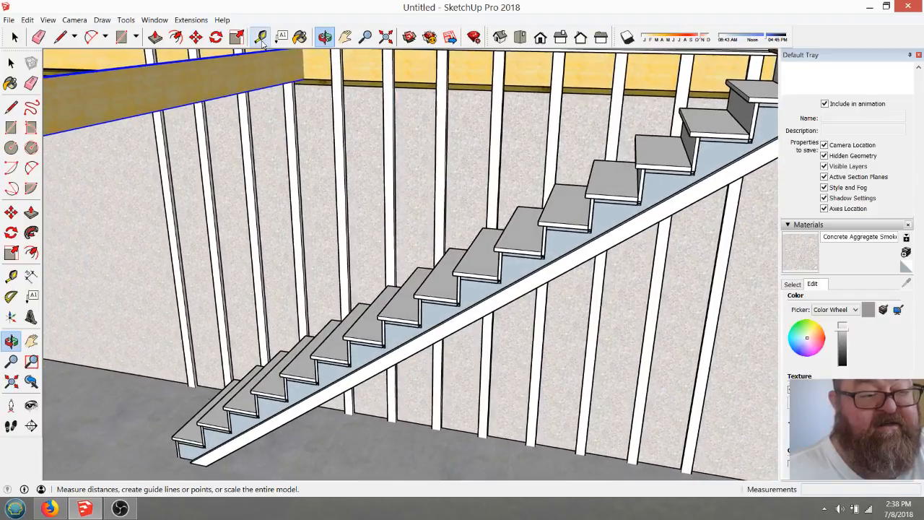
click(261, 37)
click(261, 52)
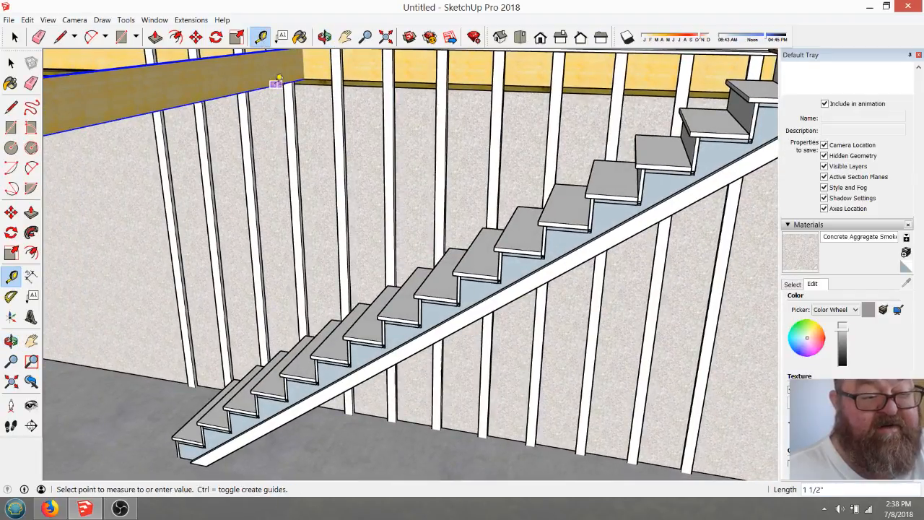
click(279, 78)
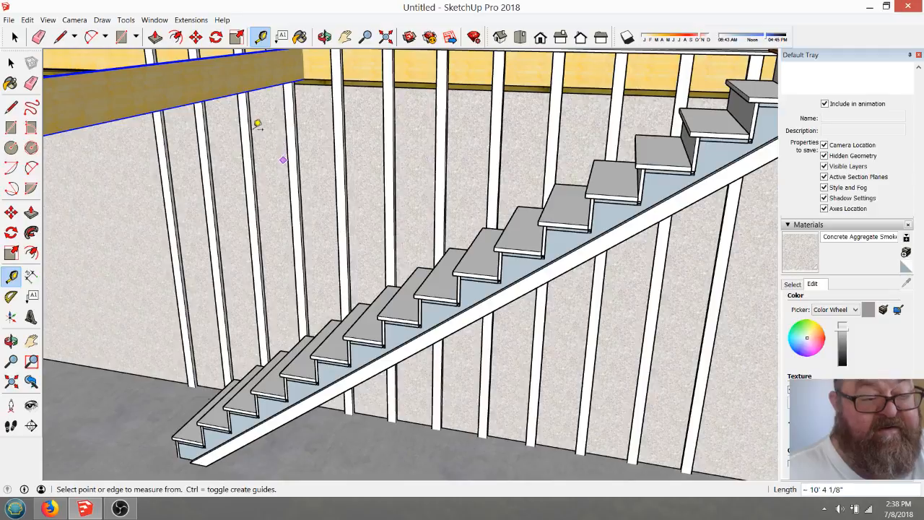
click(268, 86)
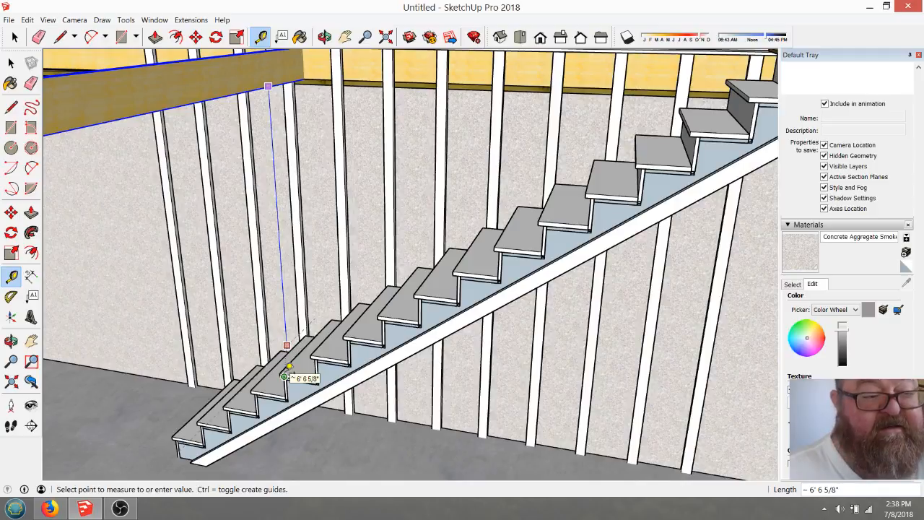
click(322, 47)
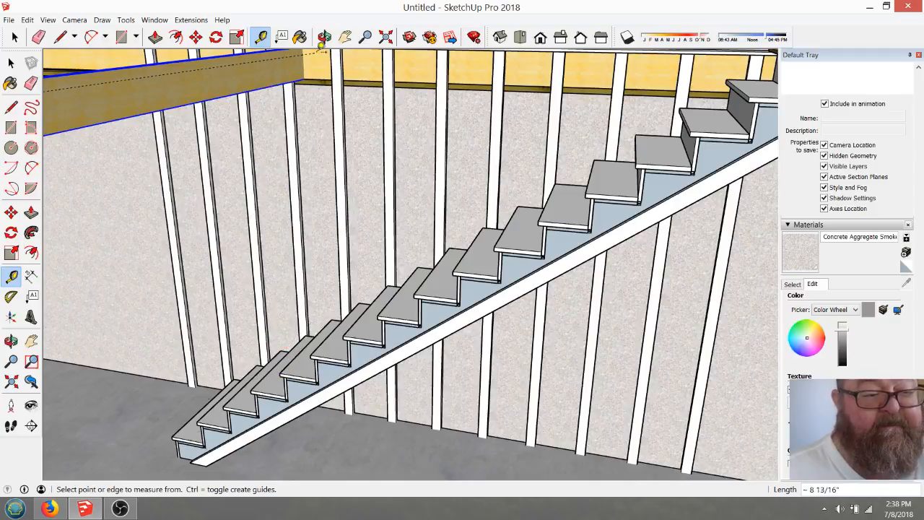
middle_drag(321, 149, 415, 133)
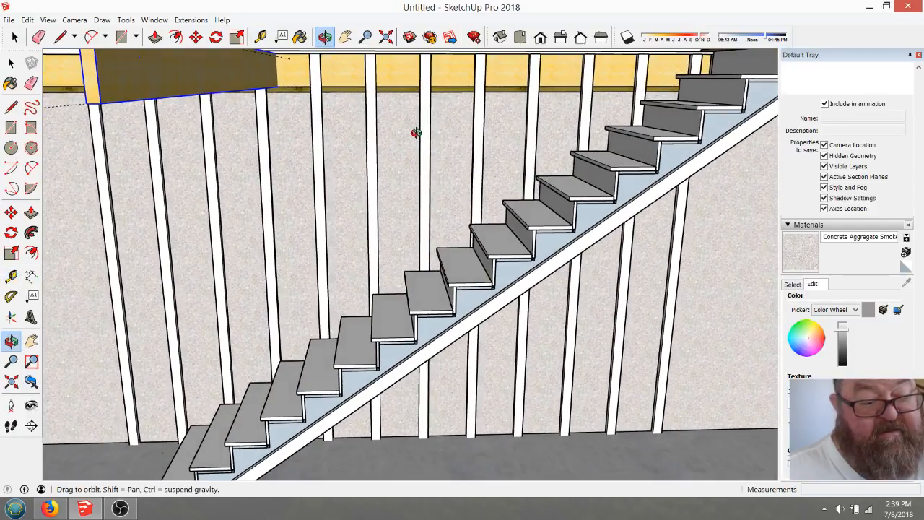
middle_drag(282, 72, 250, 94)
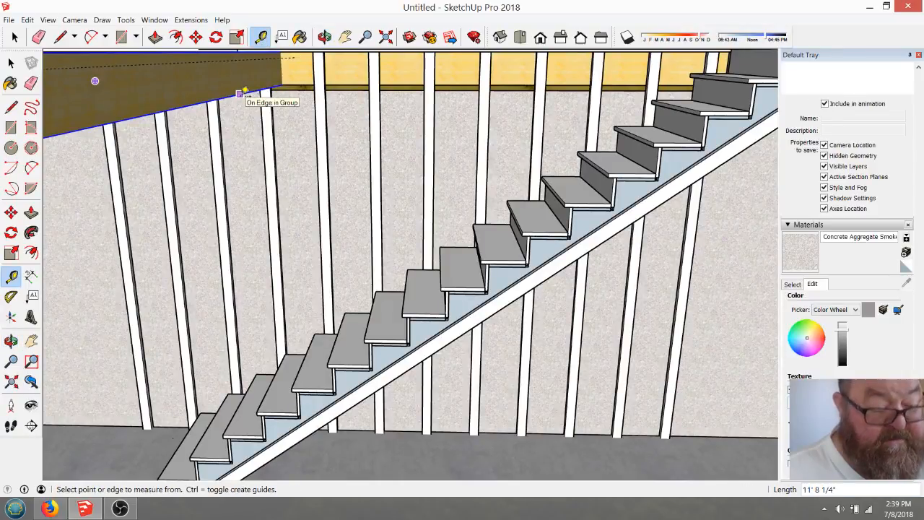
click(240, 94)
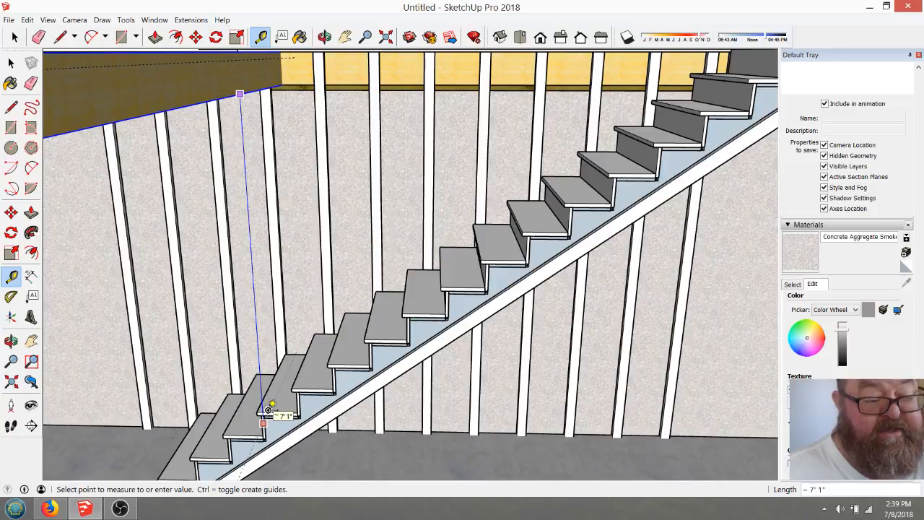
- Place a vertical guide line at the lower tread's nosing corner, offset from the edge of the adjacent stud
scroll(263, 379, up, 6)
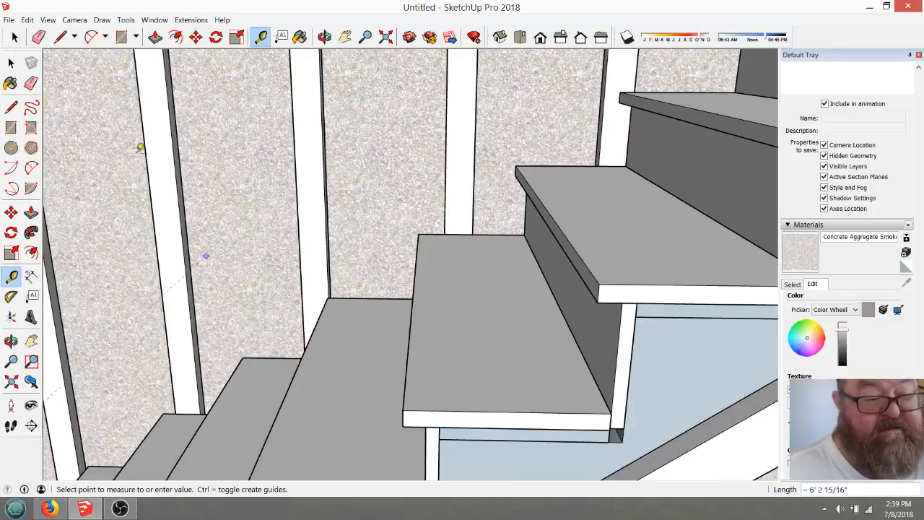
click(324, 38)
drag(345, 140, 456, 151)
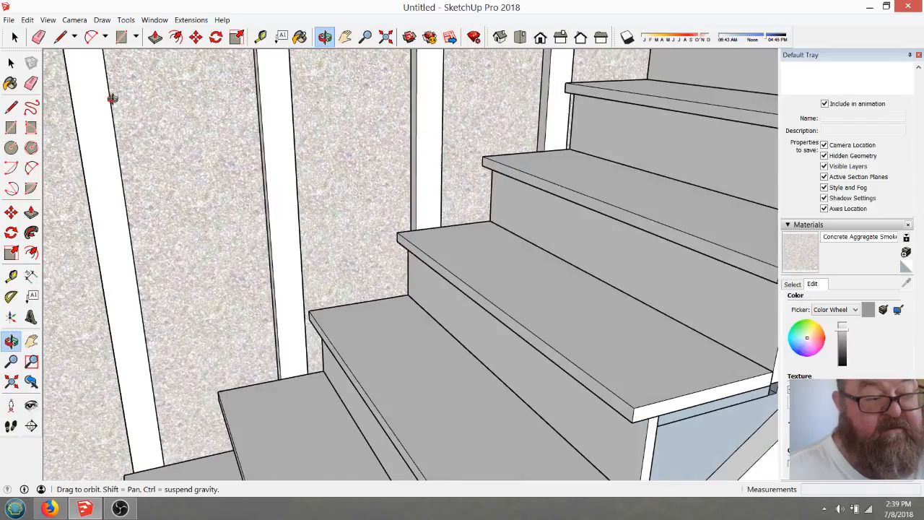
click(261, 38)
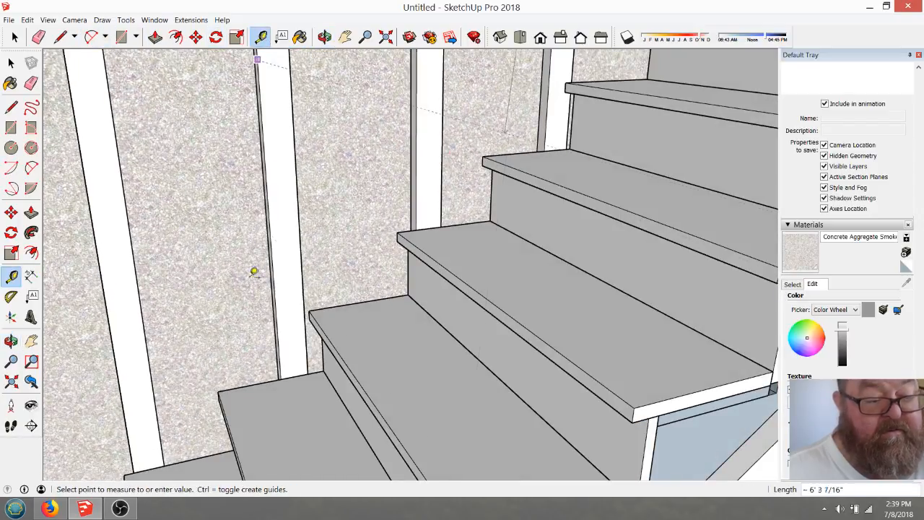
scroll(252, 318, up, 2)
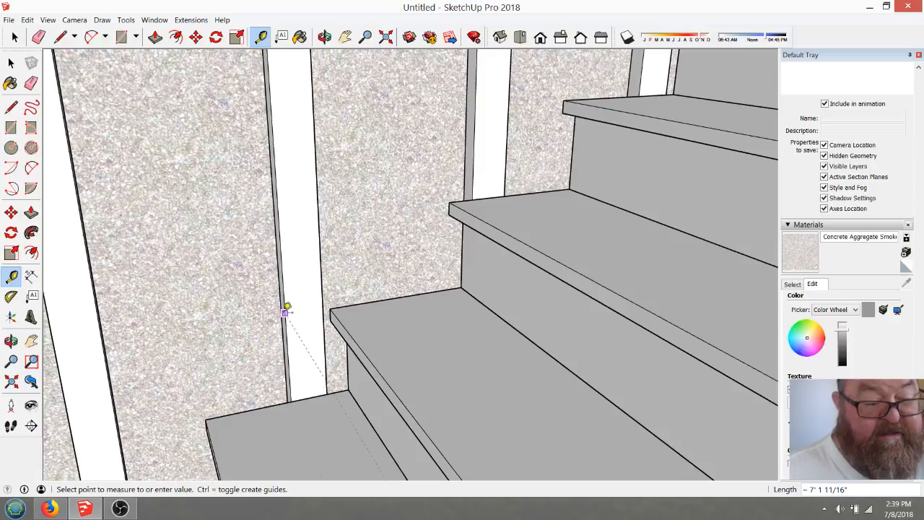
click(286, 310)
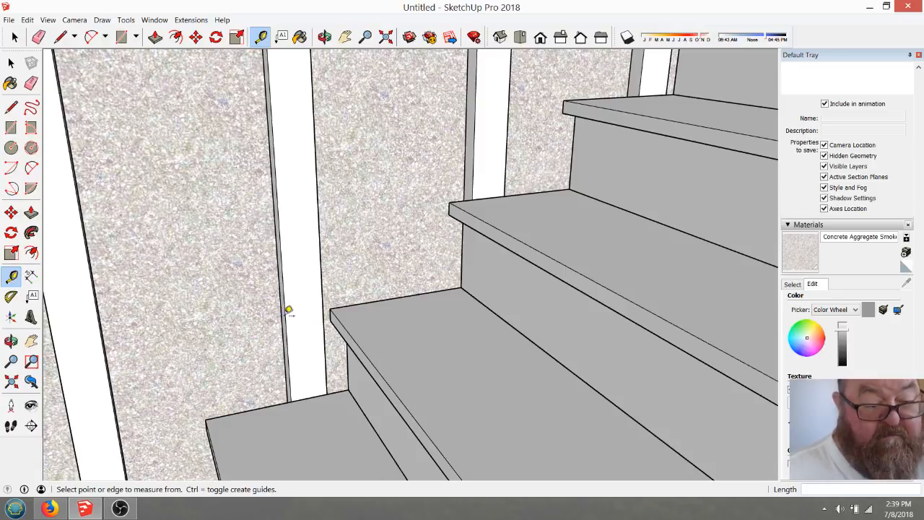
click(286, 317)
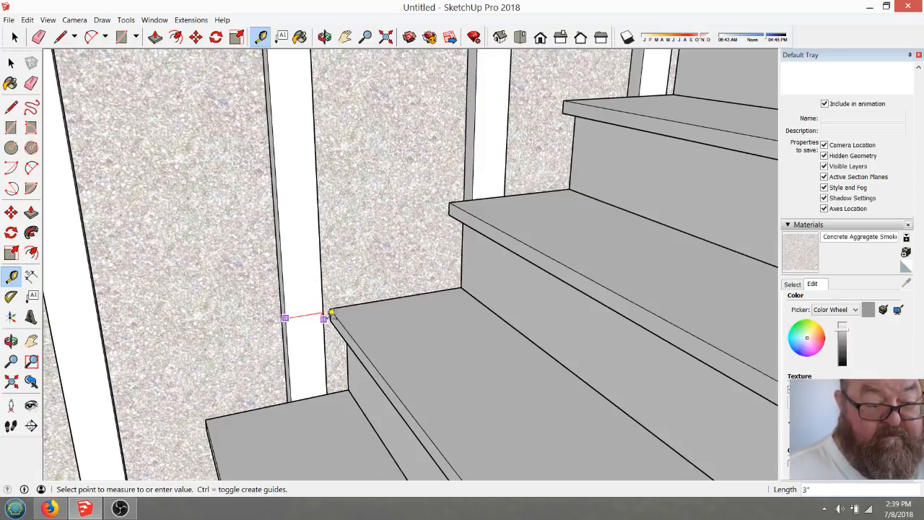
click(331, 320)
scroll(274, 330, down, 5)
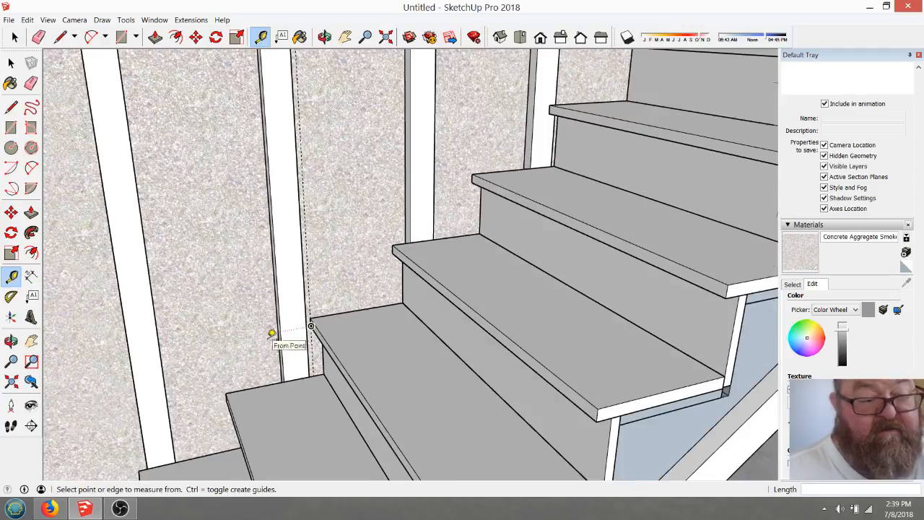
- Move the copied joist about 4" along the red axis toward the vertical guide, away from the landing
click(327, 42)
drag(356, 188, 332, 318)
scroll(338, 72, up, 10)
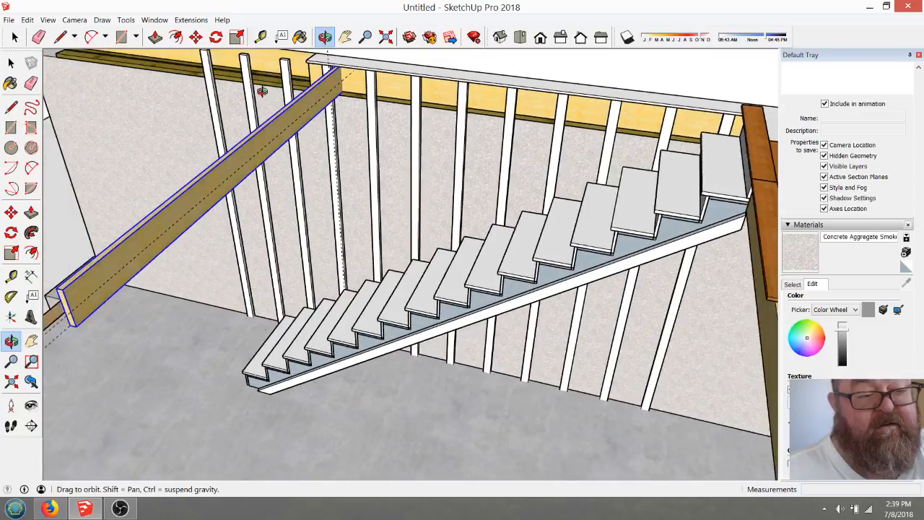
scroll(339, 70, up, 2)
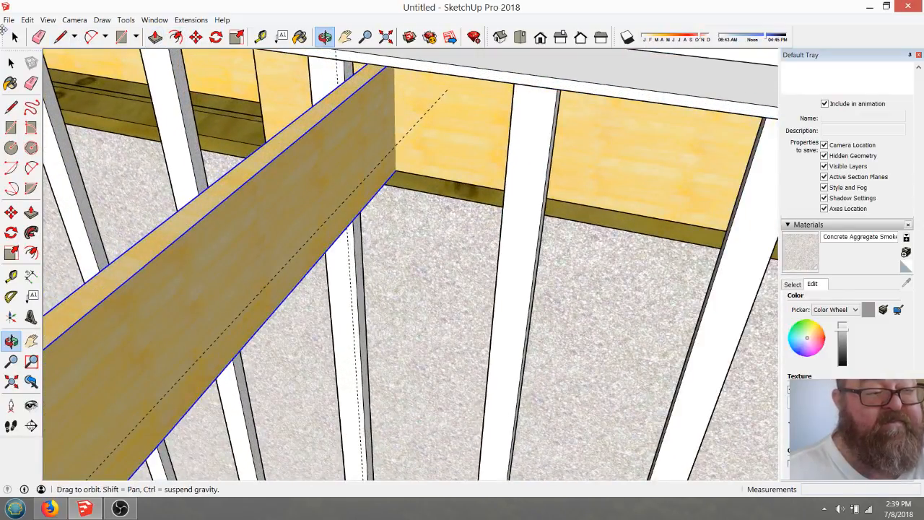
key(space)
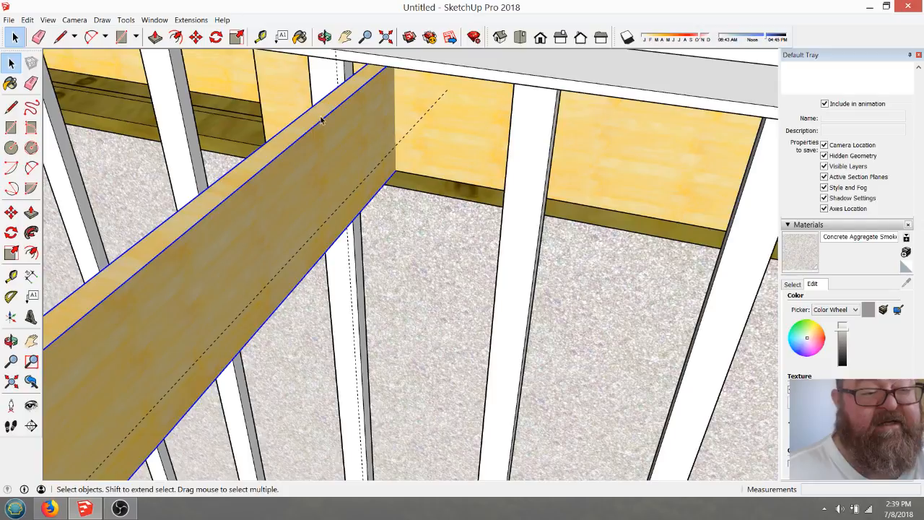
click(196, 37)
click(388, 65)
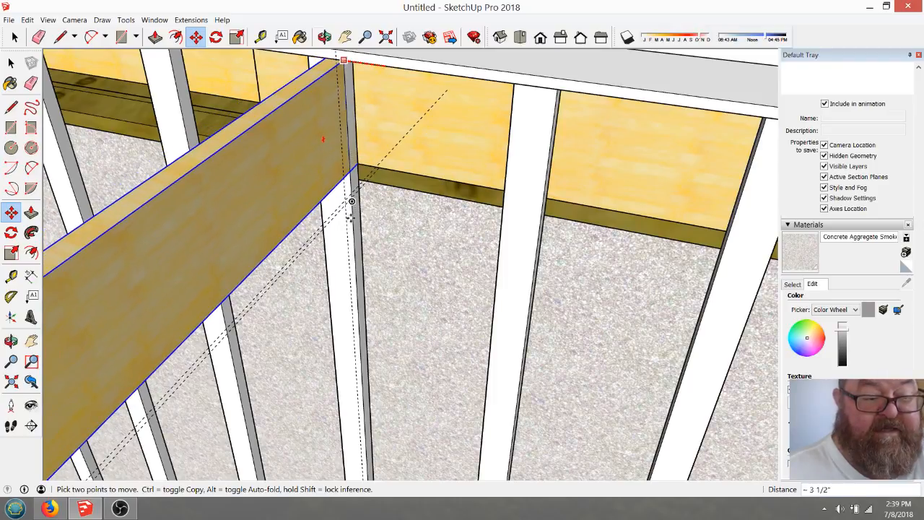
click(348, 230)
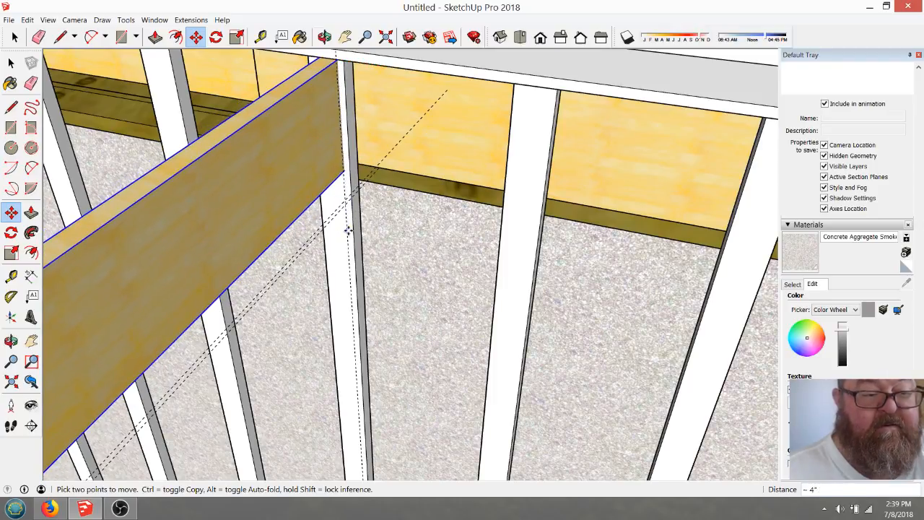
- Shift the copied joist slightly back toward the landing, lining its top corner up with the vertical guide
scroll(347, 229, down, 3)
scroll(328, 91, up, 3)
scroll(348, 88, up, 4)
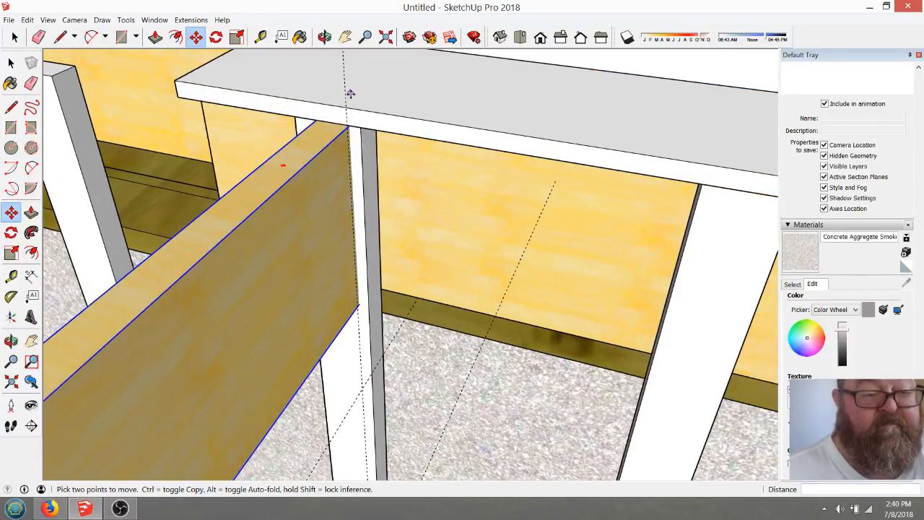
click(325, 37)
drag(364, 114, 398, 125)
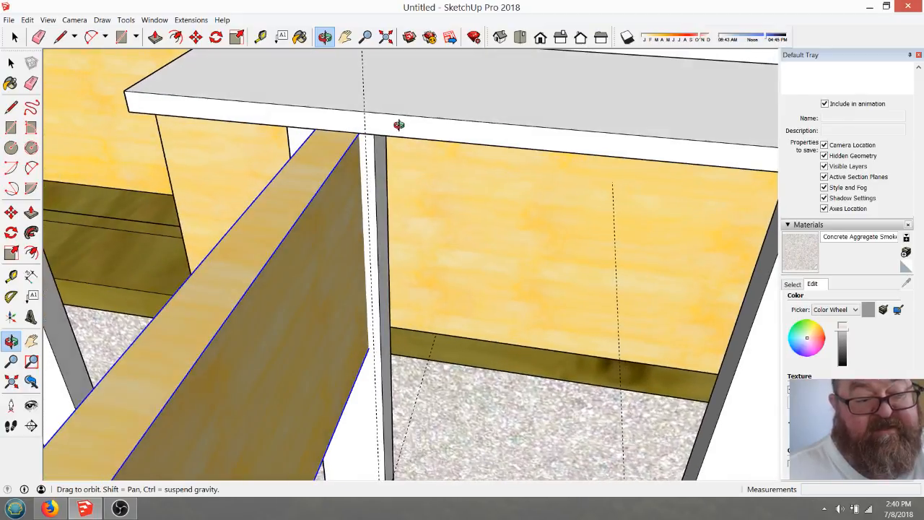
click(197, 37)
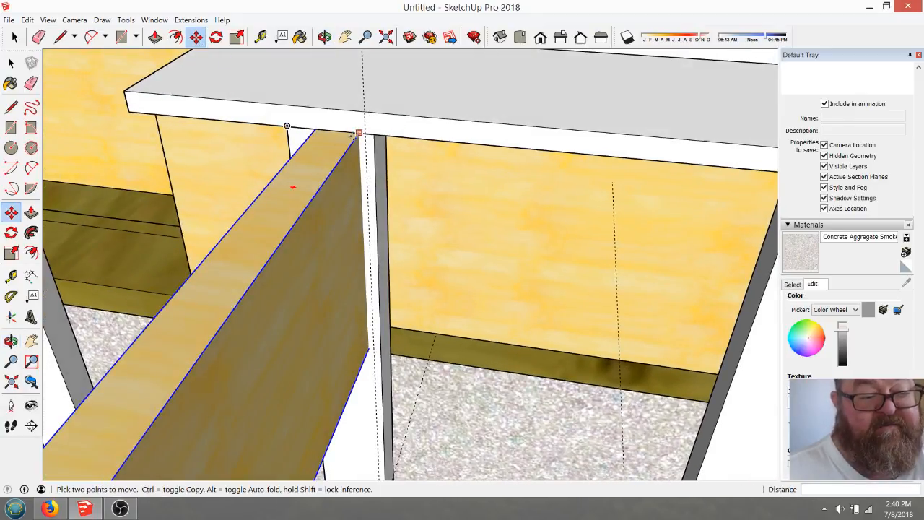
click(359, 133)
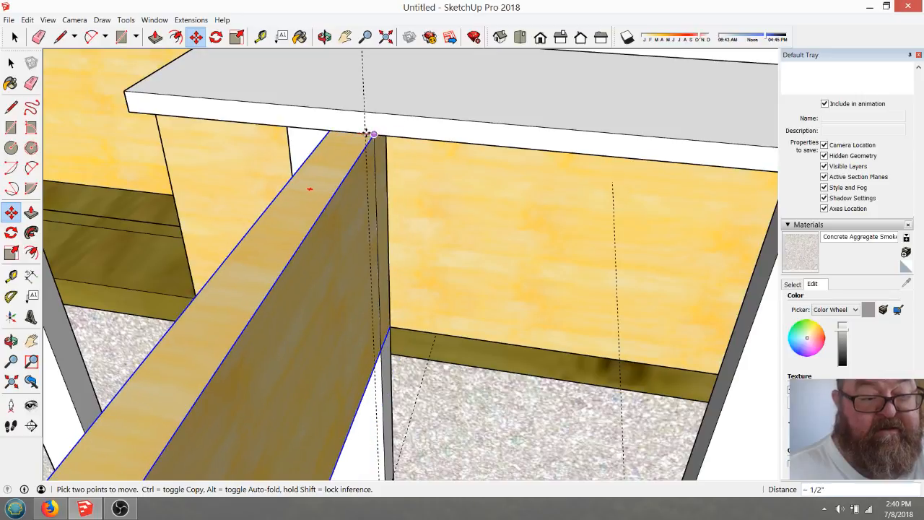
- Check the gap between the vertical guide and the copied joist's top corner with the Tape Measure
click(325, 37)
drag(383, 119, 332, 157)
scroll(332, 156, up, 3)
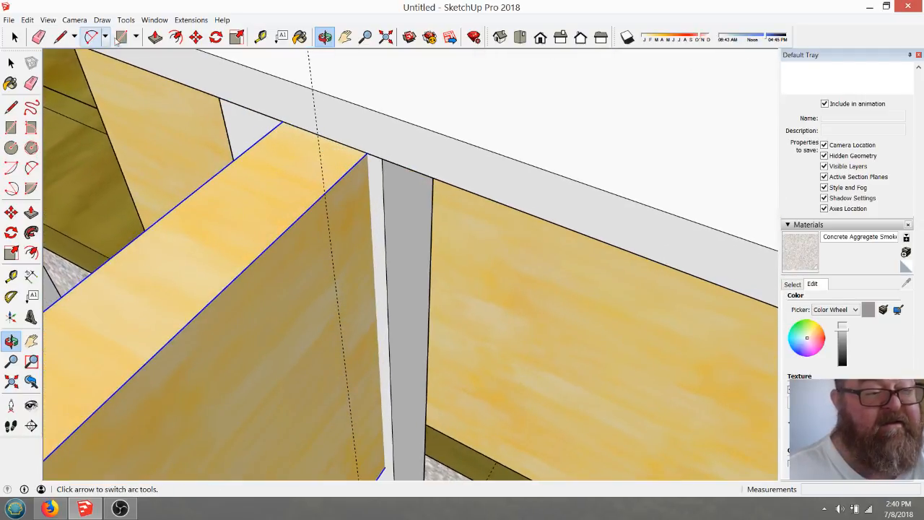
click(261, 37)
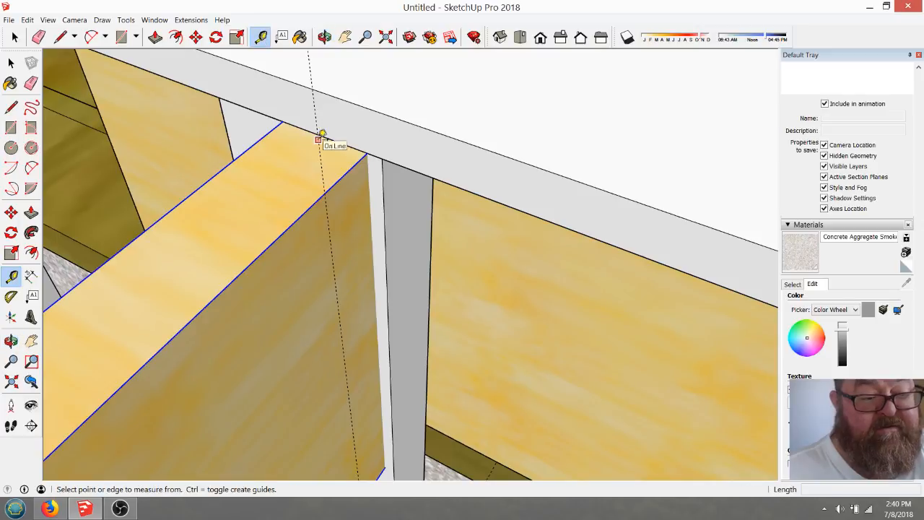
click(321, 137)
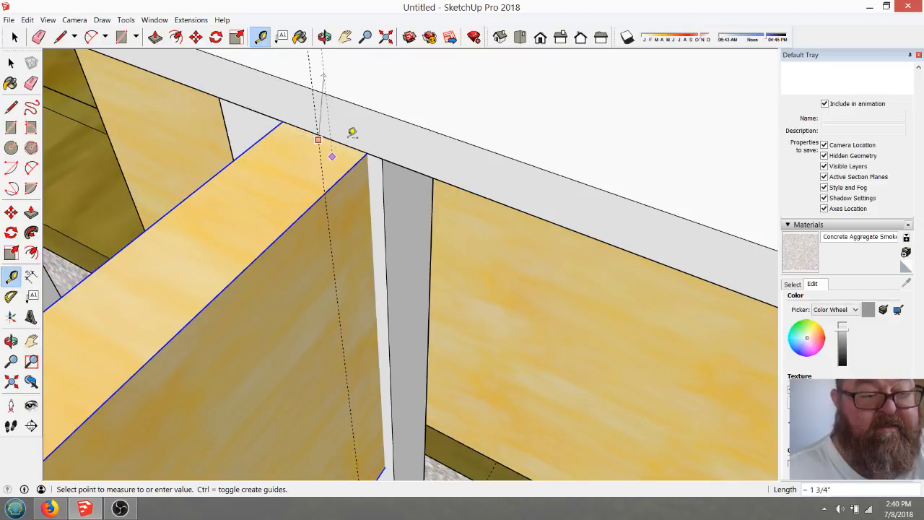
click(390, 139)
scroll(376, 138, down, 3)
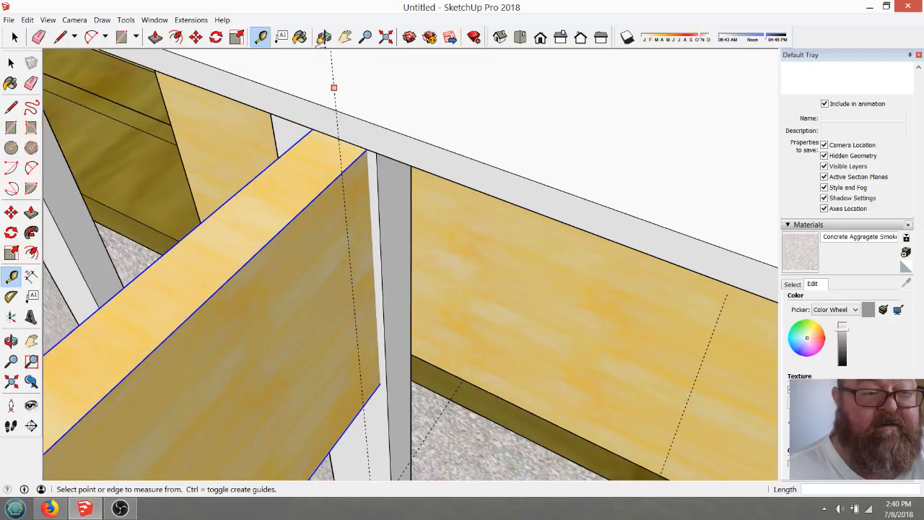
- Measure the stair opening's length from the vertical guide beside the joist to the landing's edge
click(325, 38)
drag(317, 101, 454, 283)
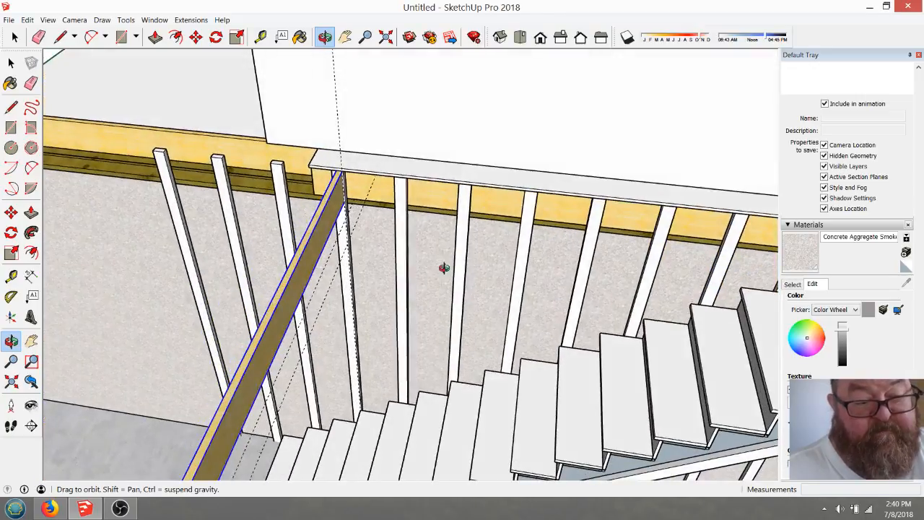
scroll(387, 185, down, 2)
scroll(616, 259, up, 2)
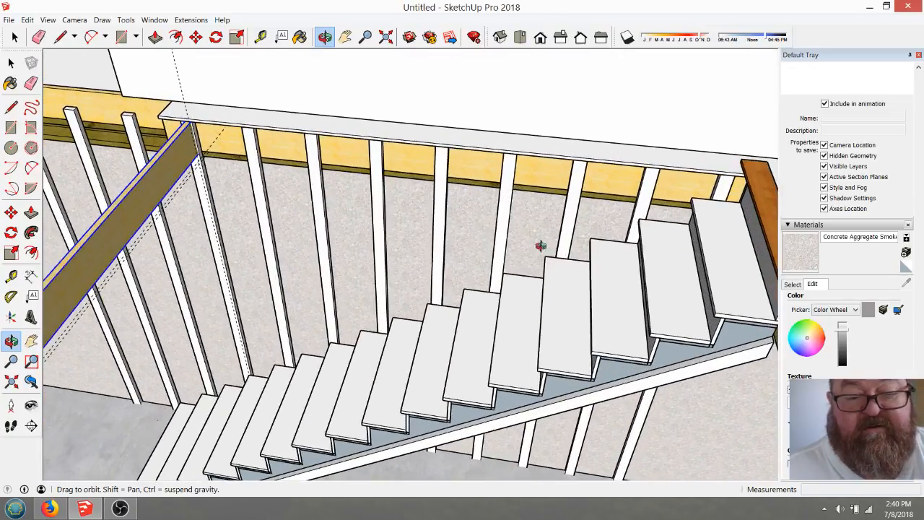
click(260, 38)
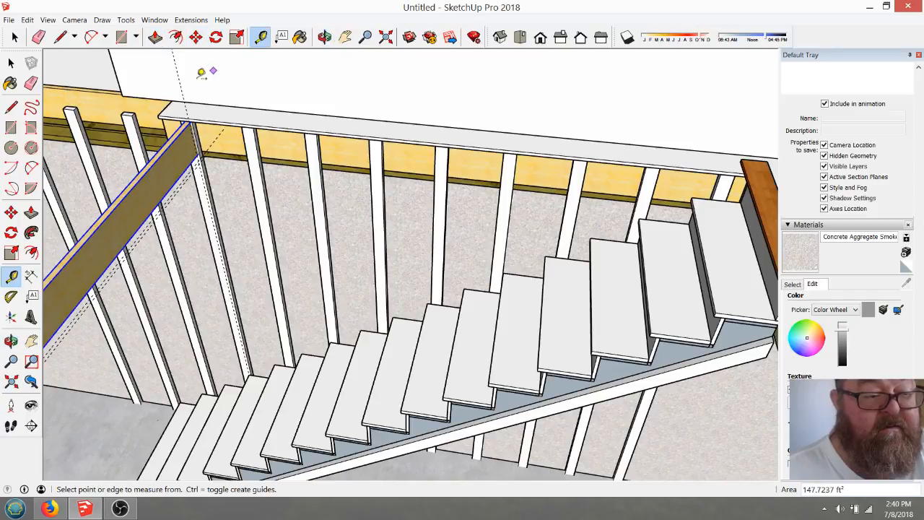
click(182, 91)
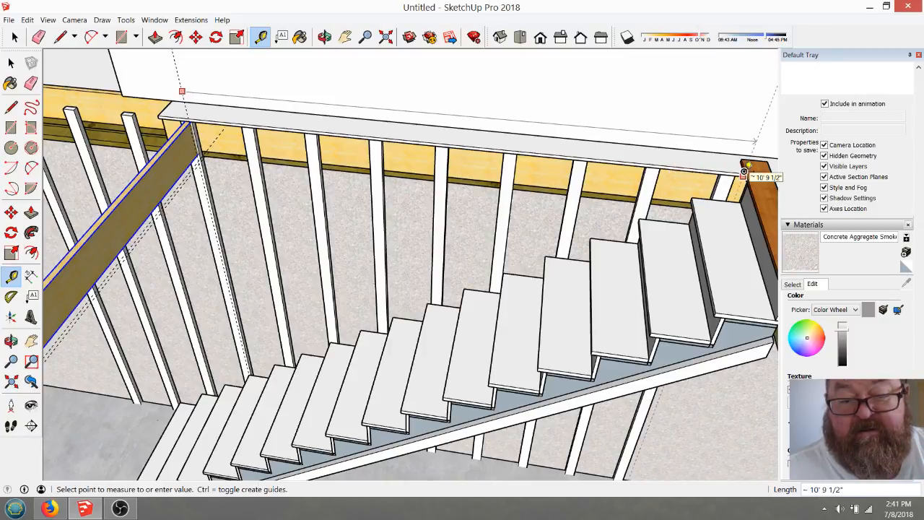
click(407, 140)
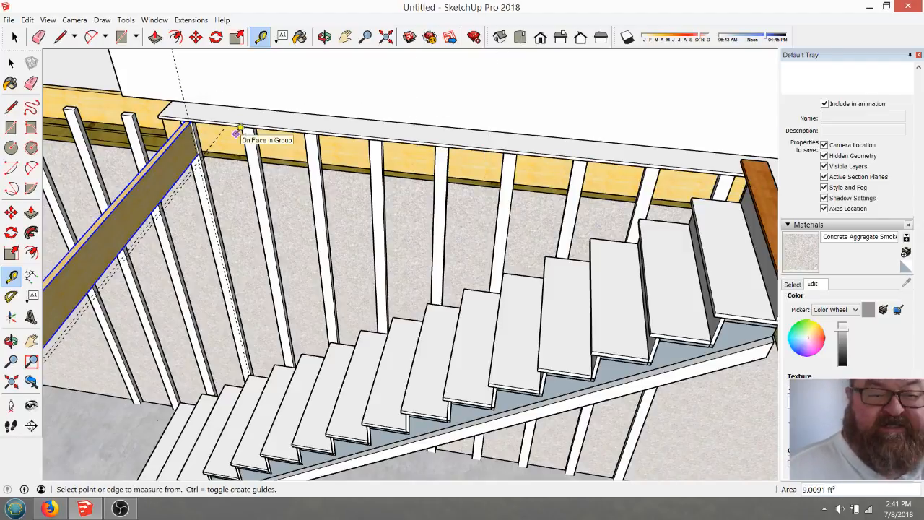
- Place a vertical guide line at the landing's edge, offset from the side of the uppermost stud
scroll(161, 117, up, 4)
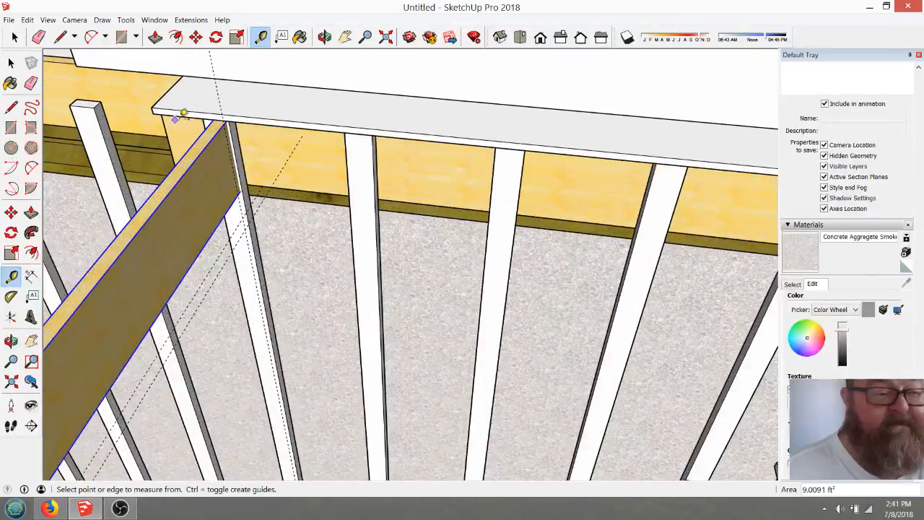
scroll(189, 114, down, 6)
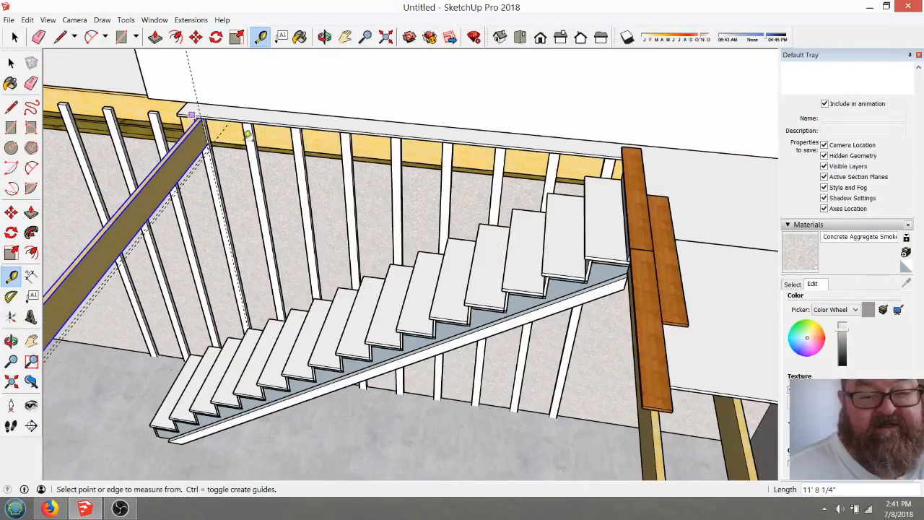
scroll(560, 189, up, 6)
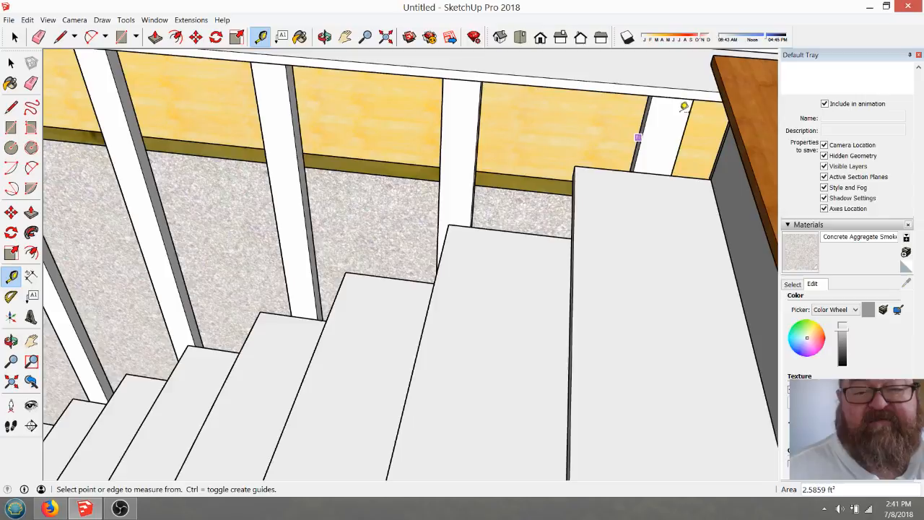
scroll(651, 130, down, 2)
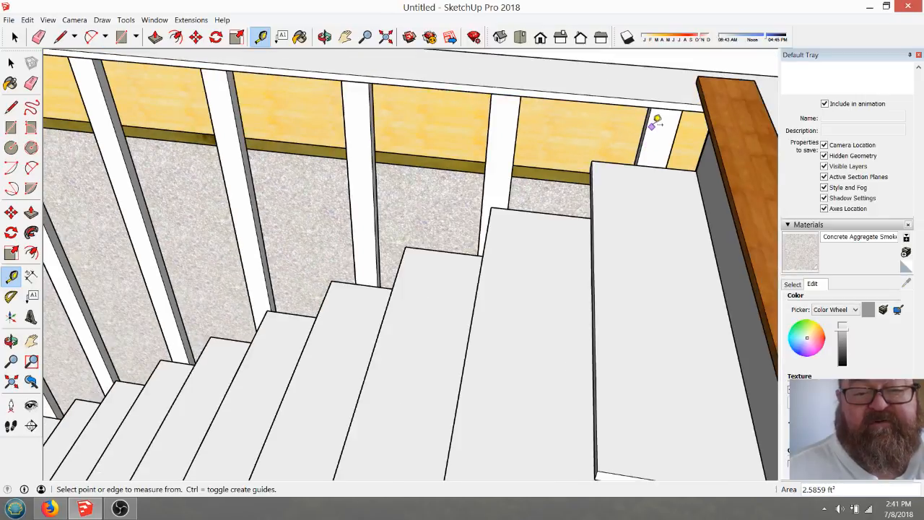
click(653, 116)
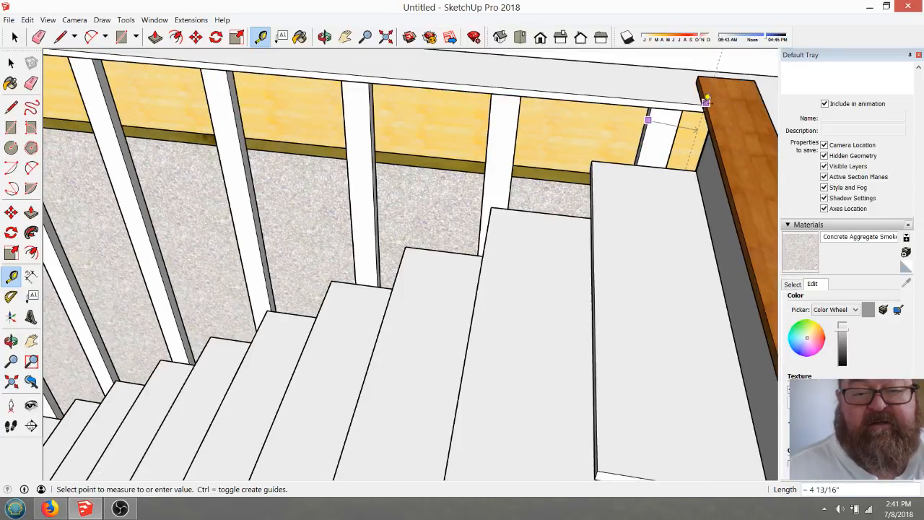
click(703, 103)
- Offset another vertical guide from the landing-edge guide toward the copied joist to mark the stair opening's length
scroll(658, 115, up, 1)
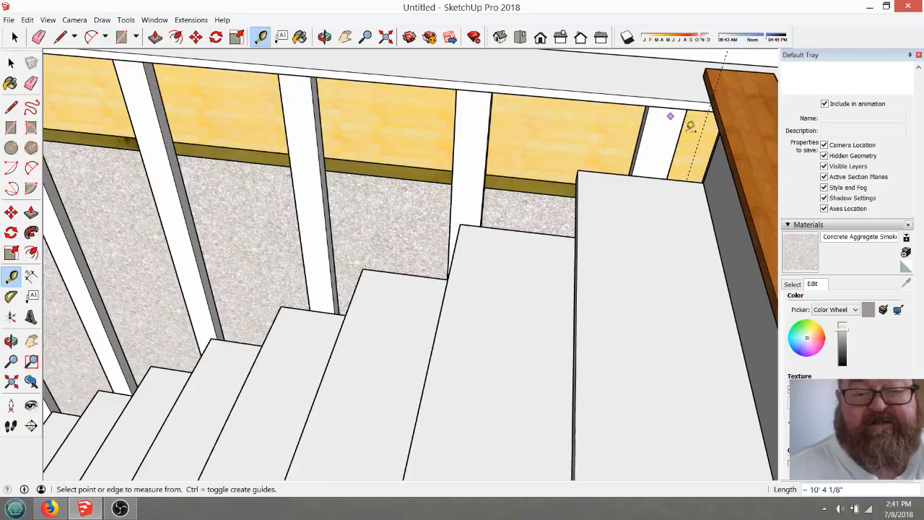
click(705, 123)
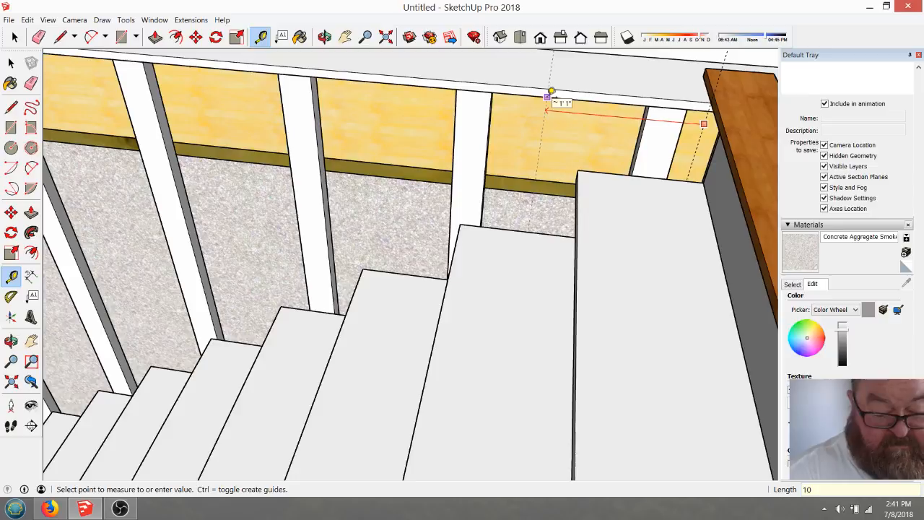
click(551, 93)
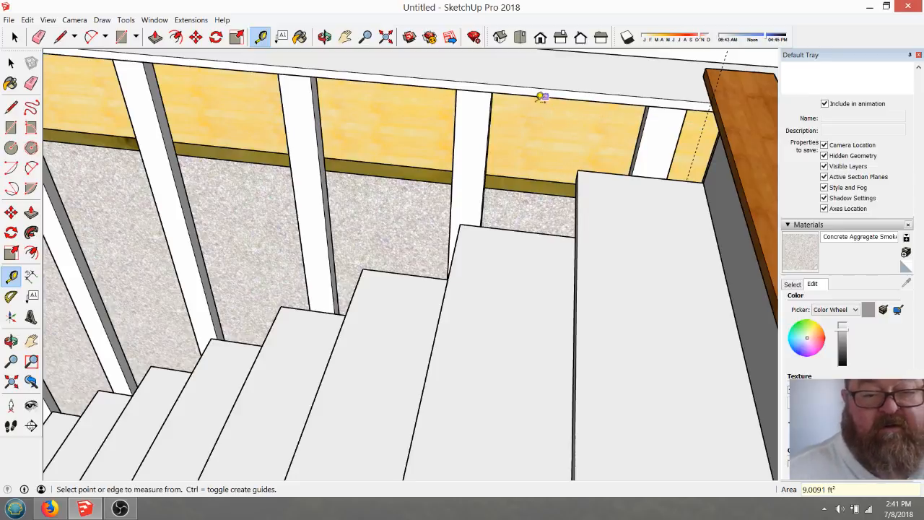
middle_drag(629, 117, 642, 243)
scroll(640, 244, down, 5)
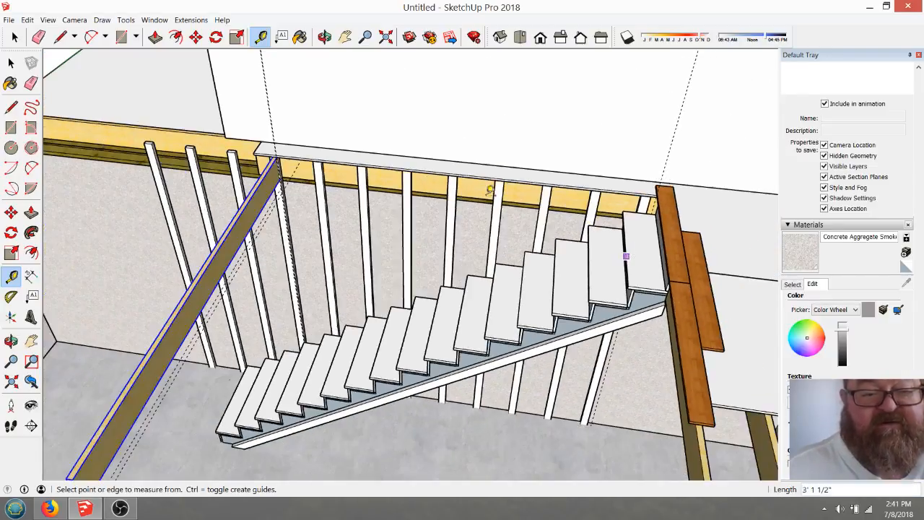
- Delete the guide at the landing's edge and the vertical guide that misses the copied joist's top corner
click(39, 37)
click(60, 36)
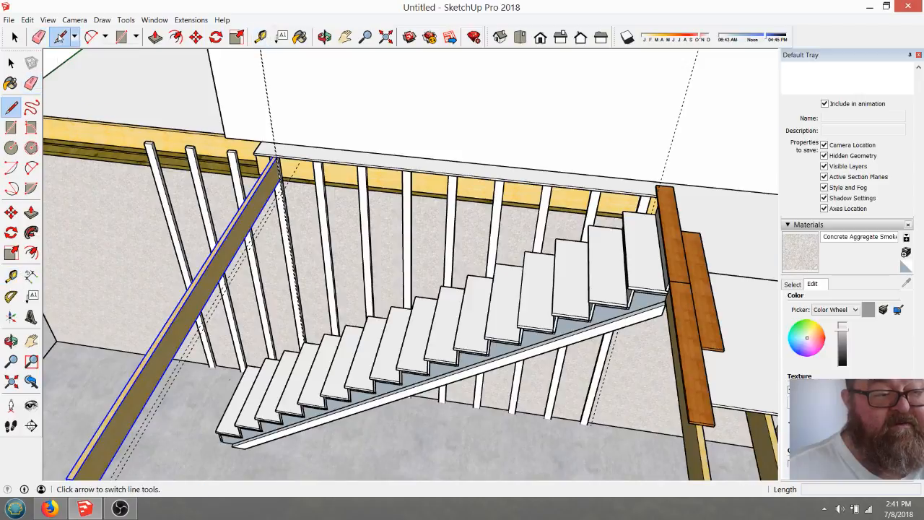
click(15, 37)
click(668, 157)
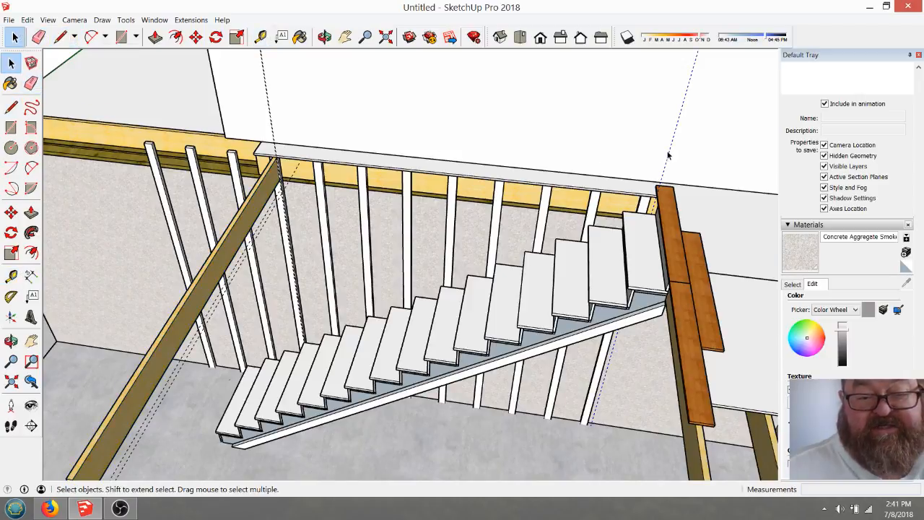
scroll(252, 183, up, 8)
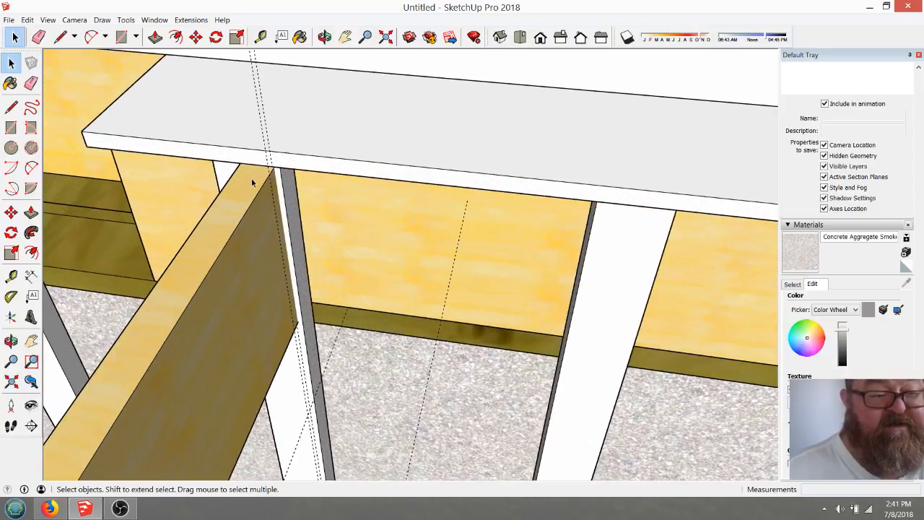
click(324, 37)
mouse_move(367, 138)
mouse_down()
mouse_move(486, 132)
mouse_move(295, 214)
mouse_move(172, 123)
mouse_up()
click(38, 37)
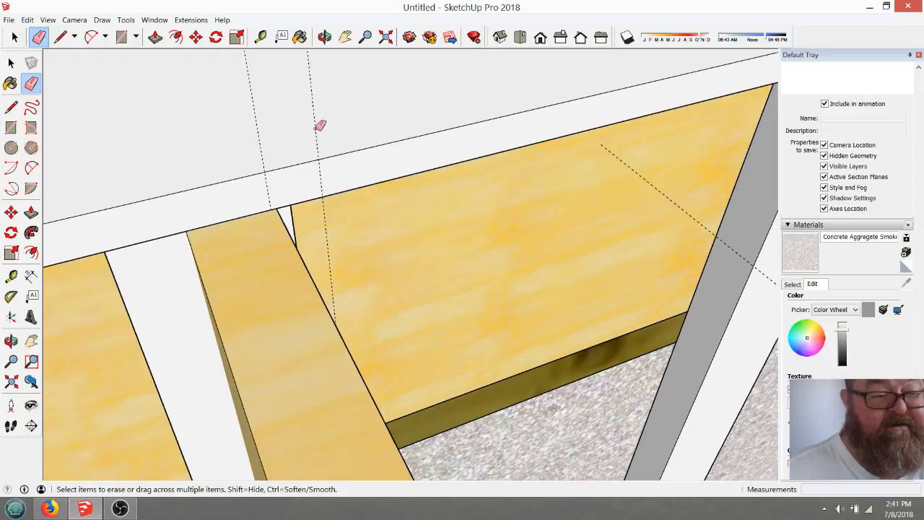
- Move the copied joist slightly so its top corner meets the remaining vertical guide
click(15, 37)
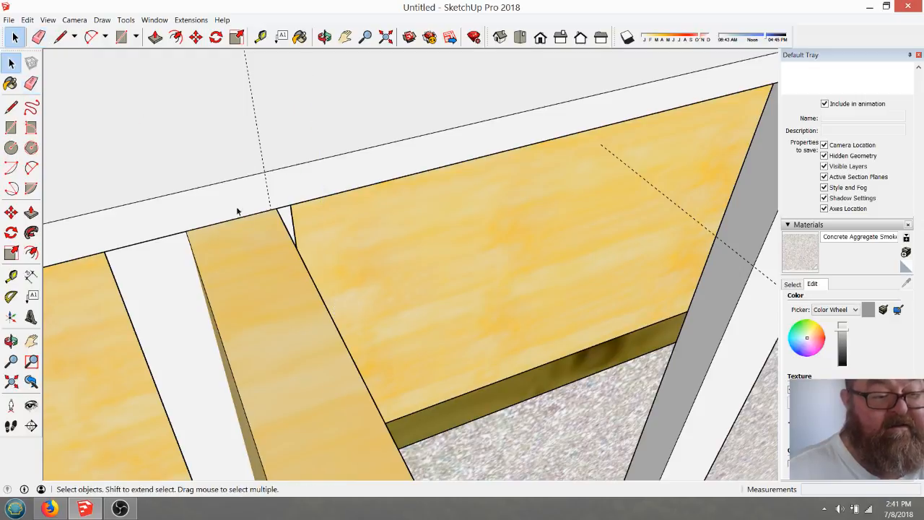
click(261, 251)
click(195, 37)
click(196, 37)
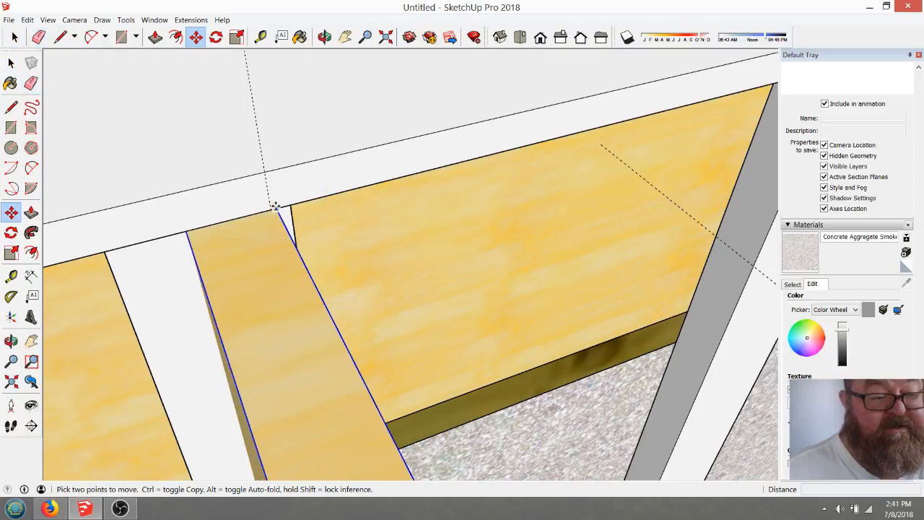
click(275, 208)
click(272, 209)
scroll(167, 205, down, 1)
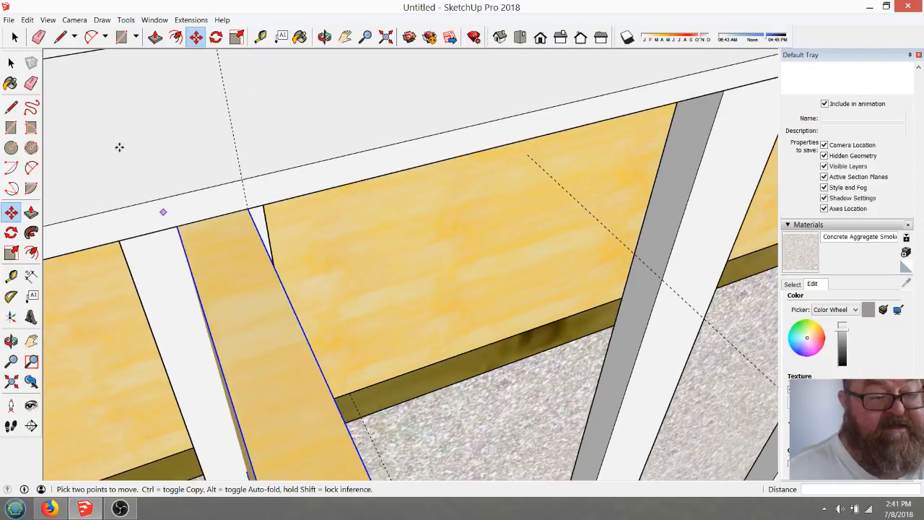
- Erase the vertical guide at the copied joist's top corner
click(38, 37)
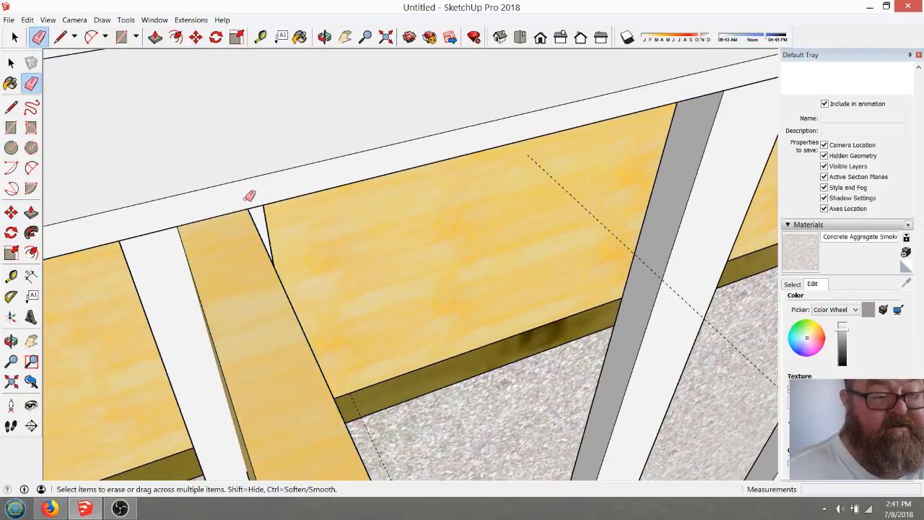
middle_drag(250, 192, 254, 150)
click(325, 37)
drag(388, 120, 338, 160)
click(14, 37)
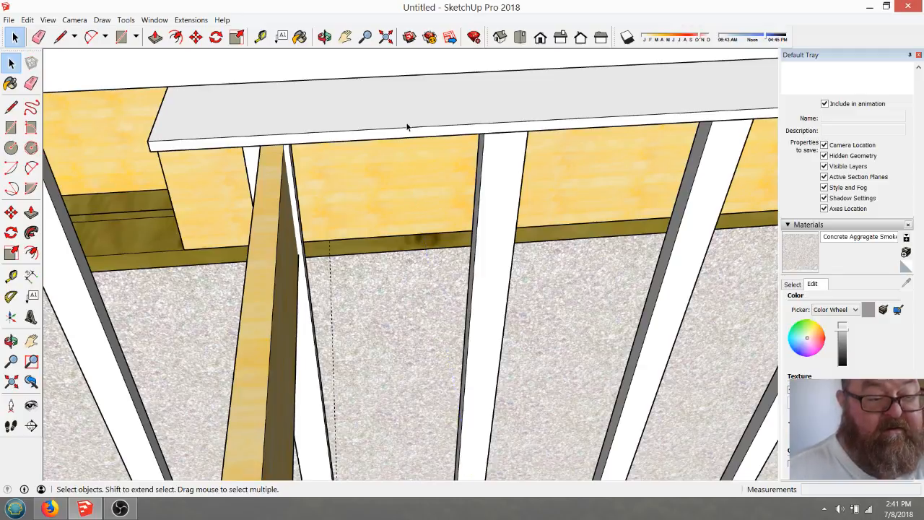
click(325, 36)
drag(392, 103, 392, 200)
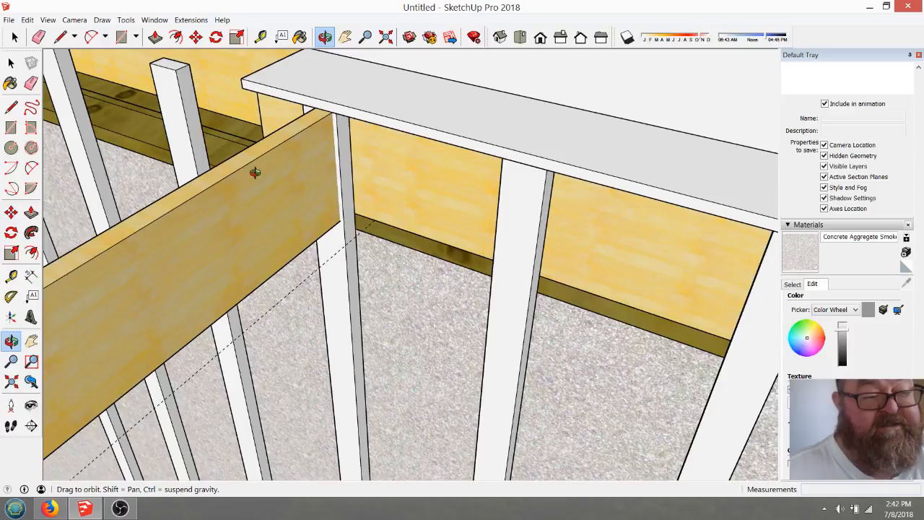
click(15, 37)
click(345, 277)
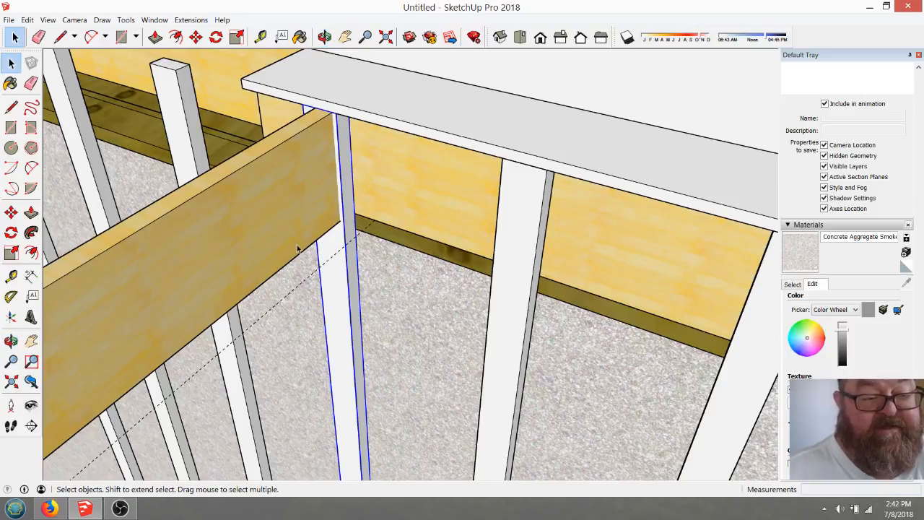
double_click(330, 275)
click(156, 37)
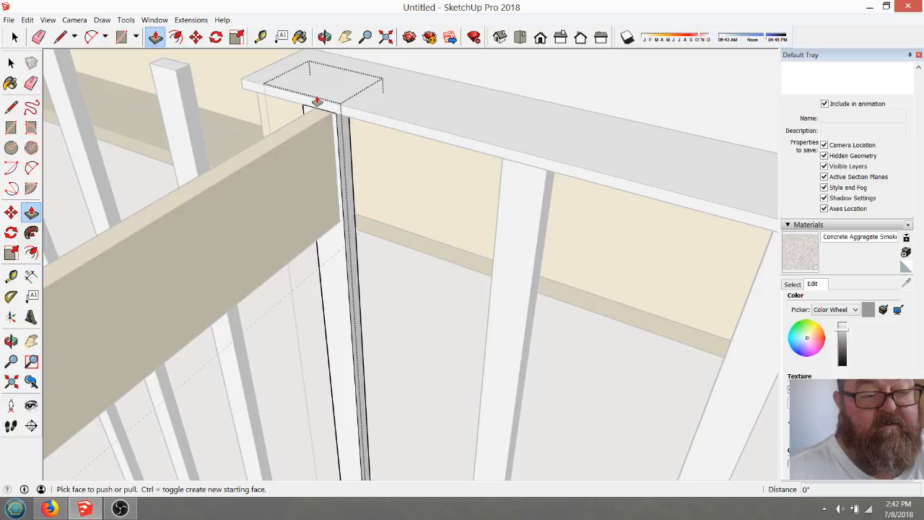
scroll(324, 107, up, 3)
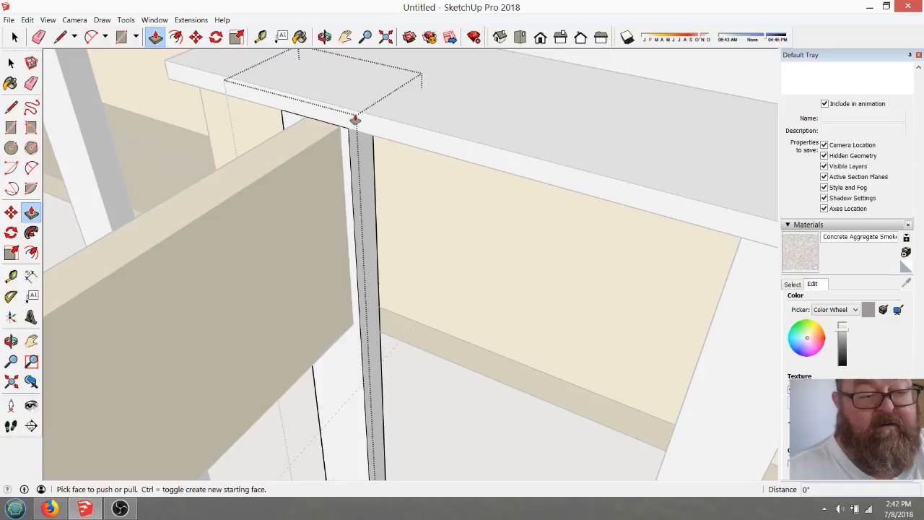
scroll(355, 120, down, 3)
click(15, 37)
click(15, 37)
click(332, 255)
click(191, 105)
- Delete the wall stud that overlaps the end of the copied joist
click(337, 263)
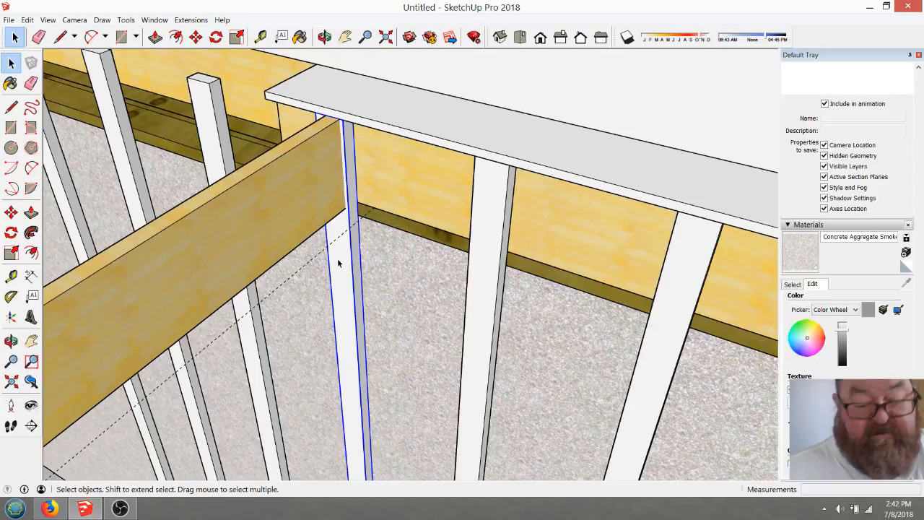
key(Delete)
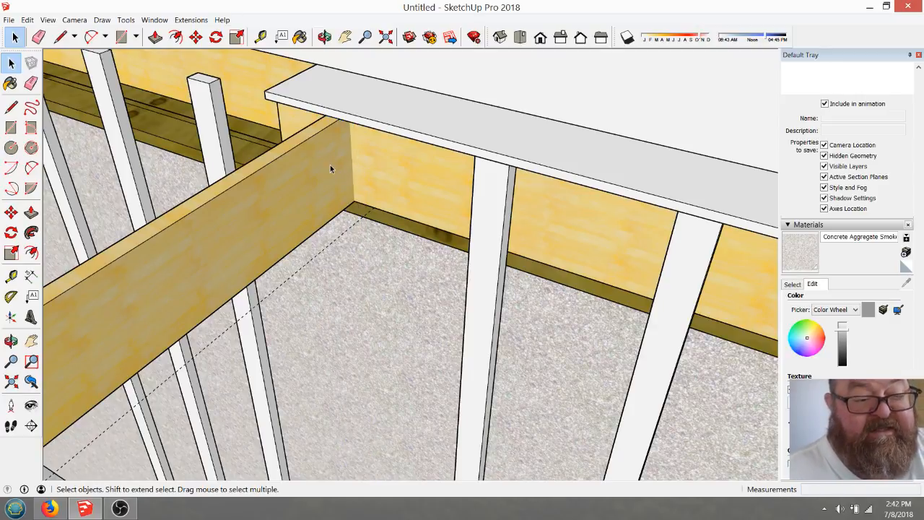
scroll(345, 170, down, 1)
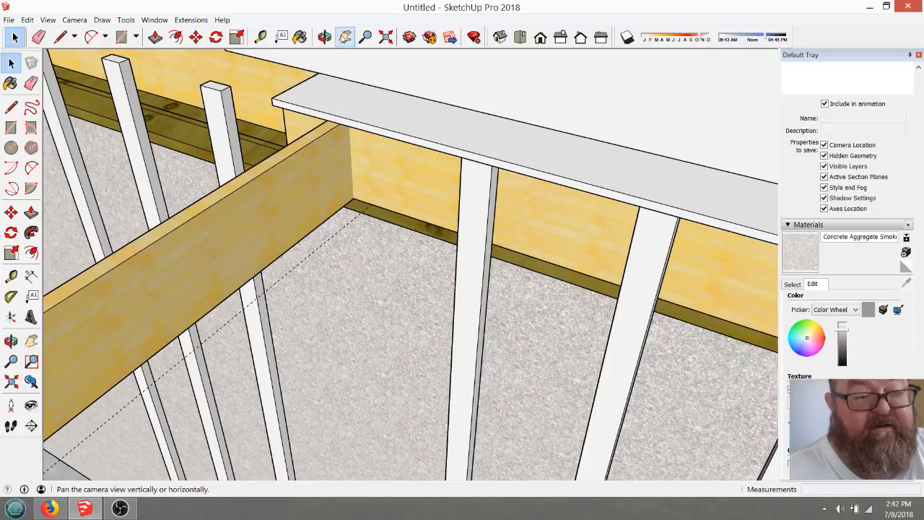
click(324, 36)
drag(317, 133, 413, 191)
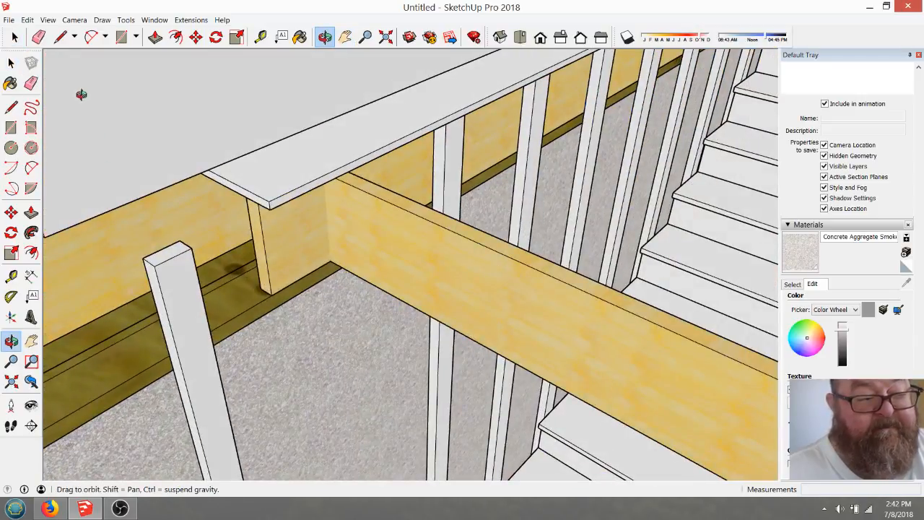
- Push the end of the inner rim board back 8 1/2" so it stops at the crossing joist
click(15, 37)
double_click(272, 232)
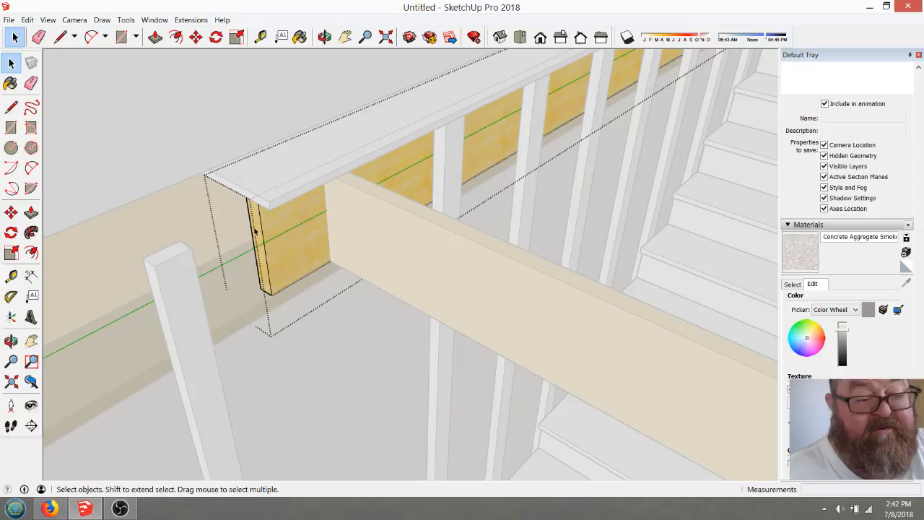
click(155, 37)
click(257, 231)
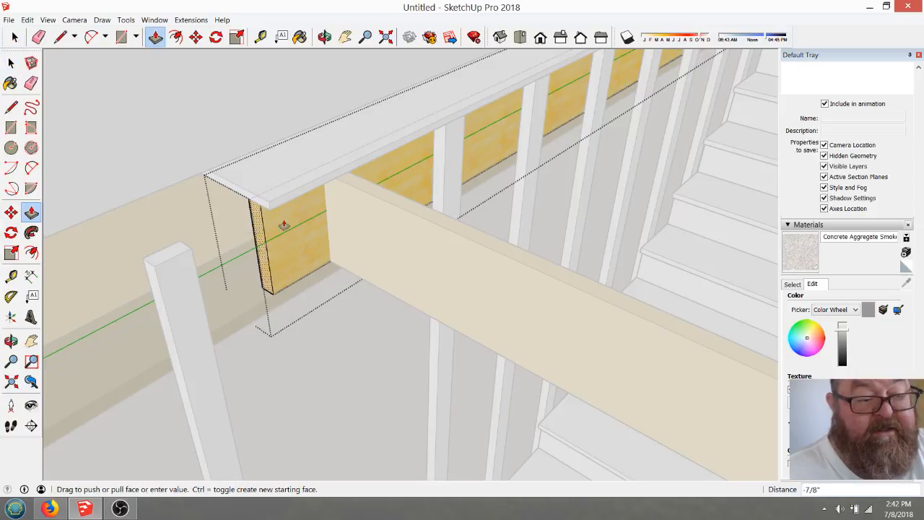
click(361, 187)
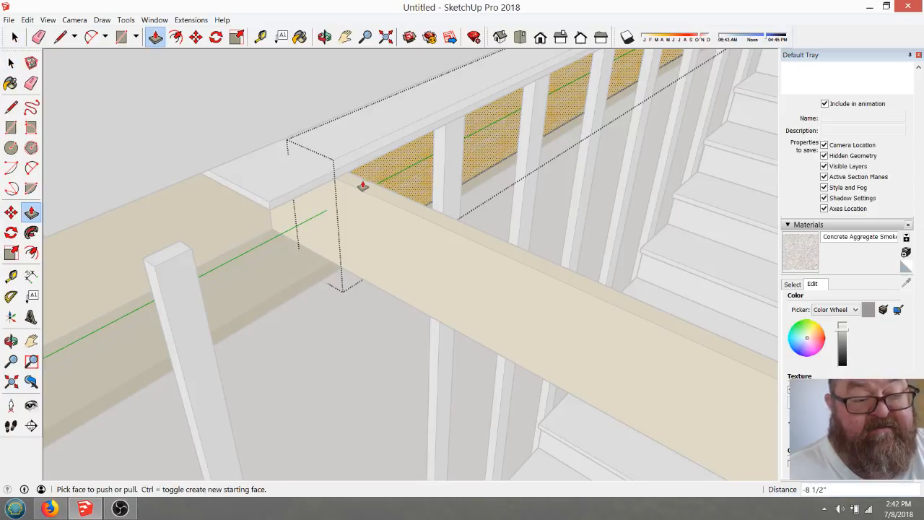
click(16, 37)
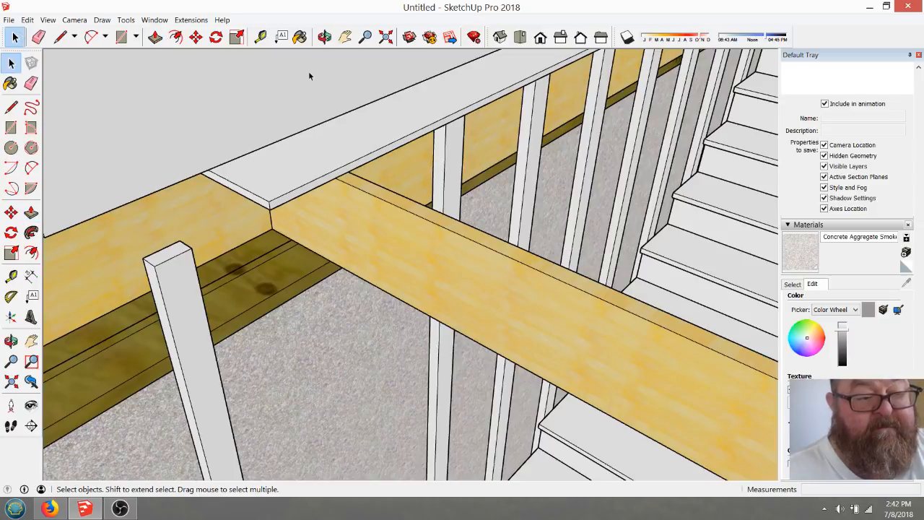
- Shorten the protruding wall stud nearest the crossing joist by lowering its top face to the underside of the sill
click(324, 37)
drag(310, 155, 284, 241)
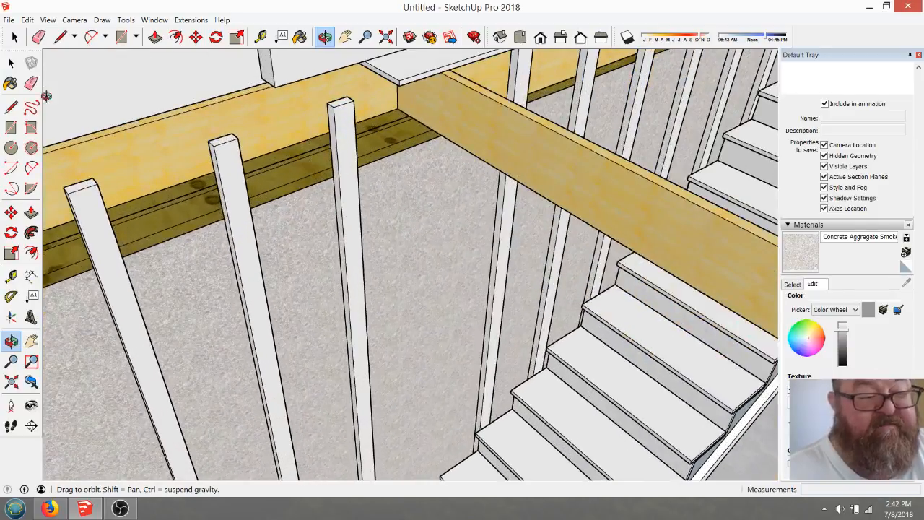
click(15, 37)
double_click(344, 129)
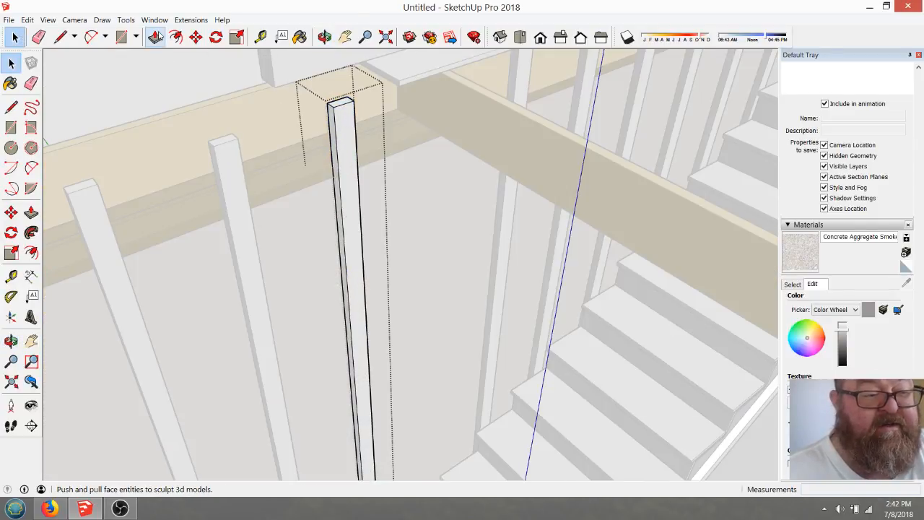
click(155, 37)
click(340, 108)
click(326, 180)
click(14, 37)
click(189, 143)
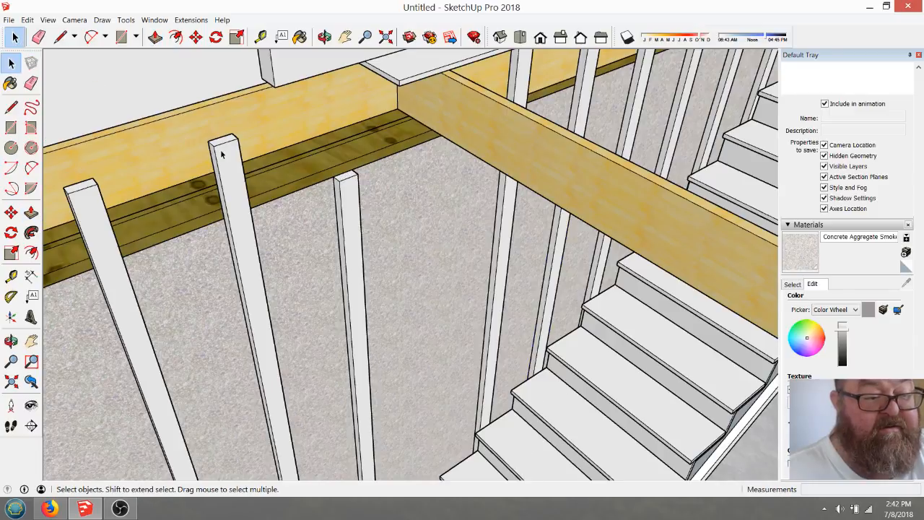
- Shorten the second protruding stud by lowering its top face about 10 3/4" to the underside of the sill
click(223, 153)
double_click(227, 186)
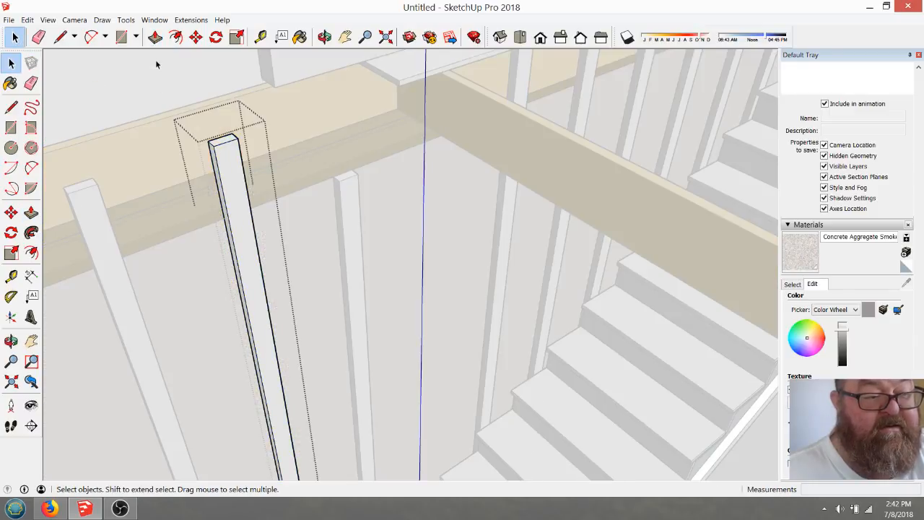
click(155, 37)
click(223, 143)
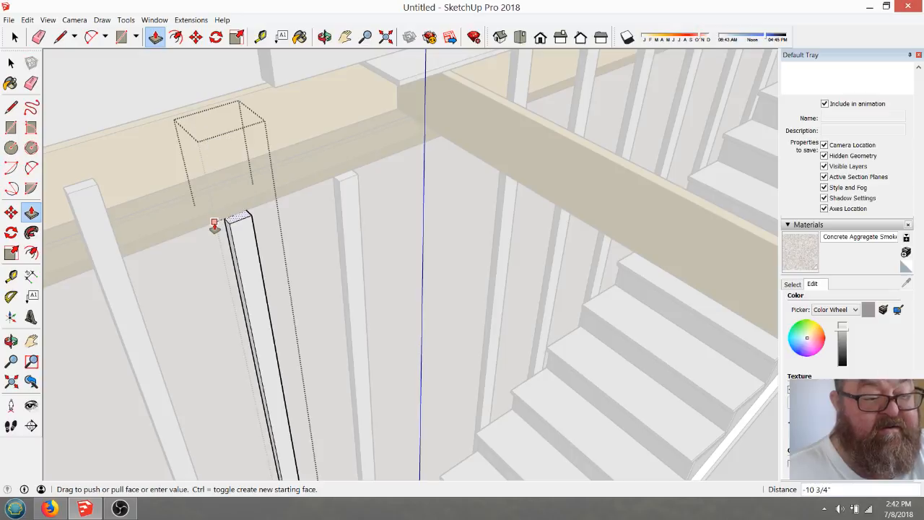
click(215, 225)
click(15, 38)
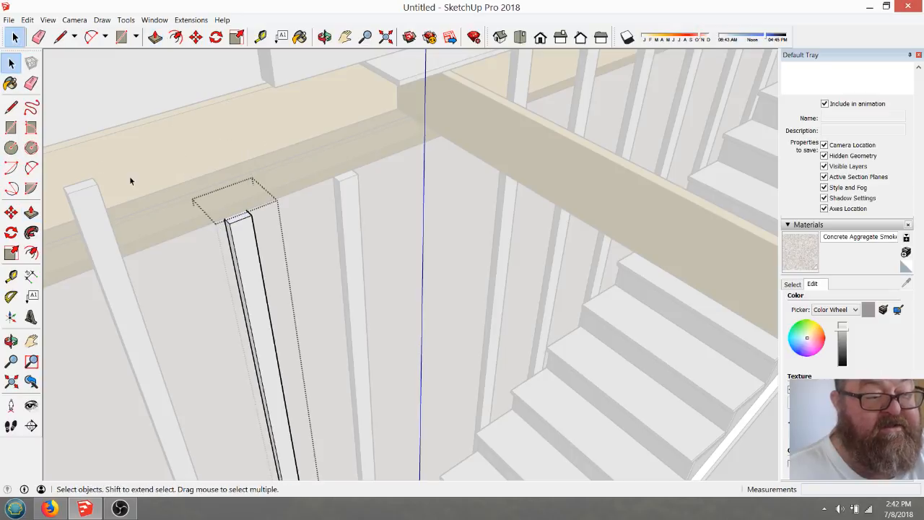
click(128, 191)
- Shorten the third protruding stud to the underside of the sill and leave its group
click(99, 223)
double_click(101, 223)
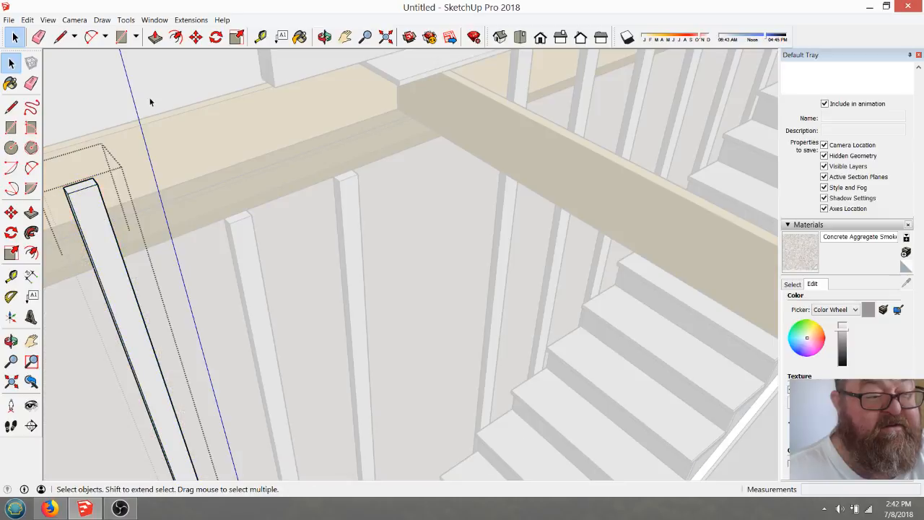
click(155, 37)
click(82, 192)
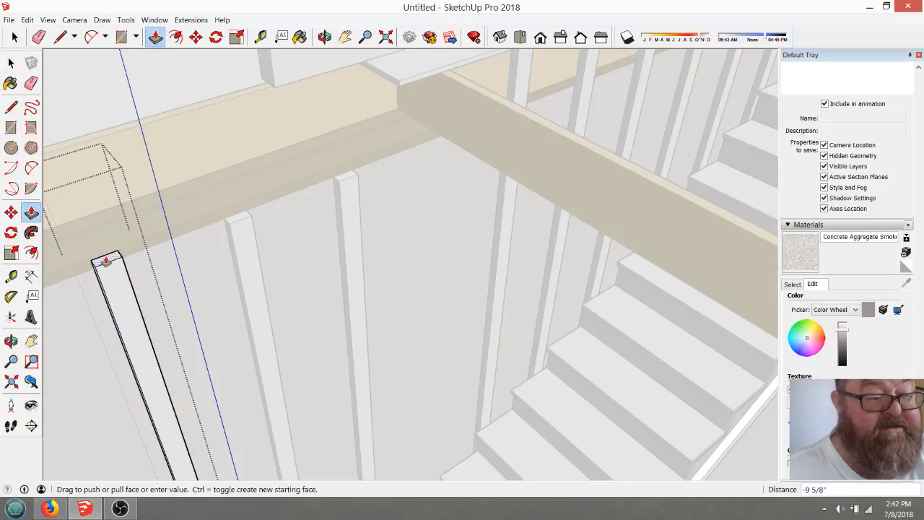
click(105, 264)
click(15, 38)
click(16, 41)
click(81, 71)
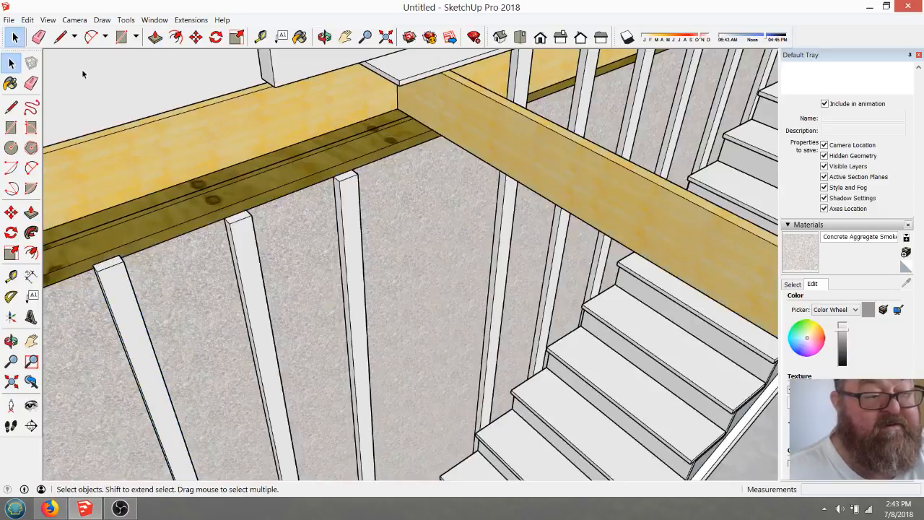
scroll(120, 213, down, 1)
click(402, 112)
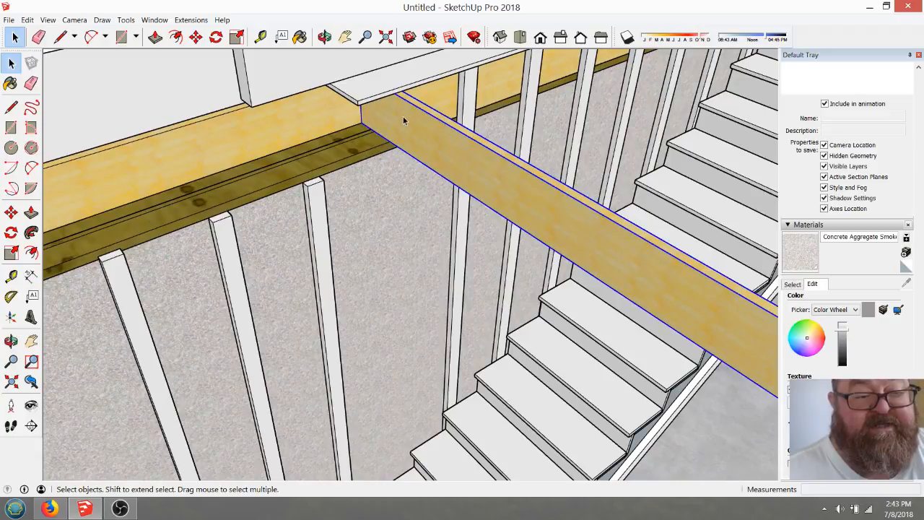
click(195, 37)
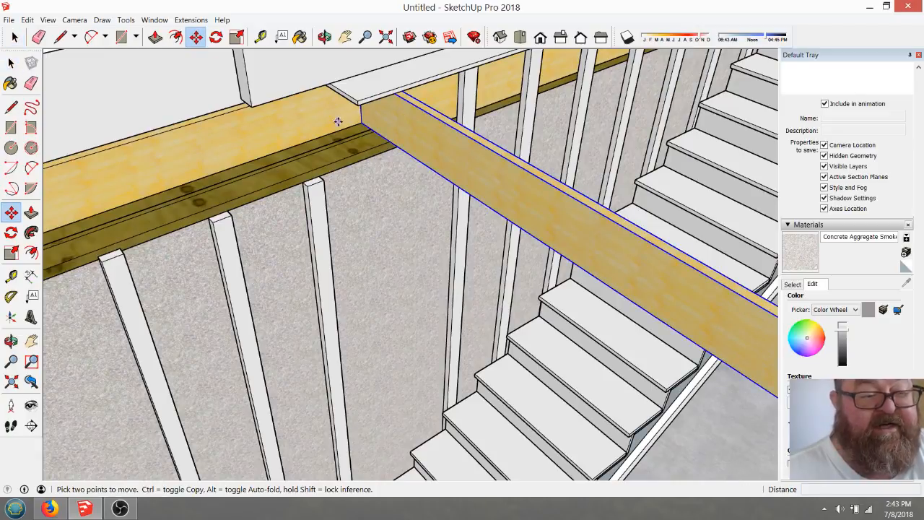
click(233, 112)
key(ctrl)
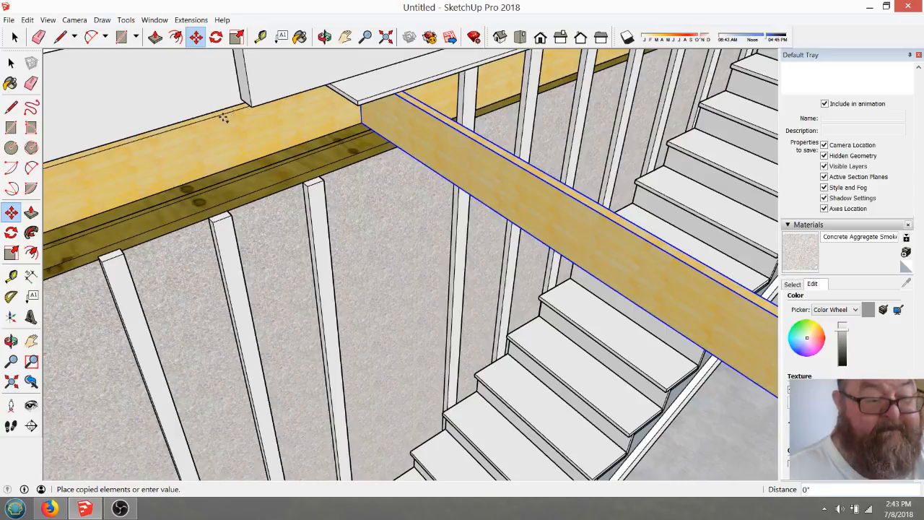
text(16)
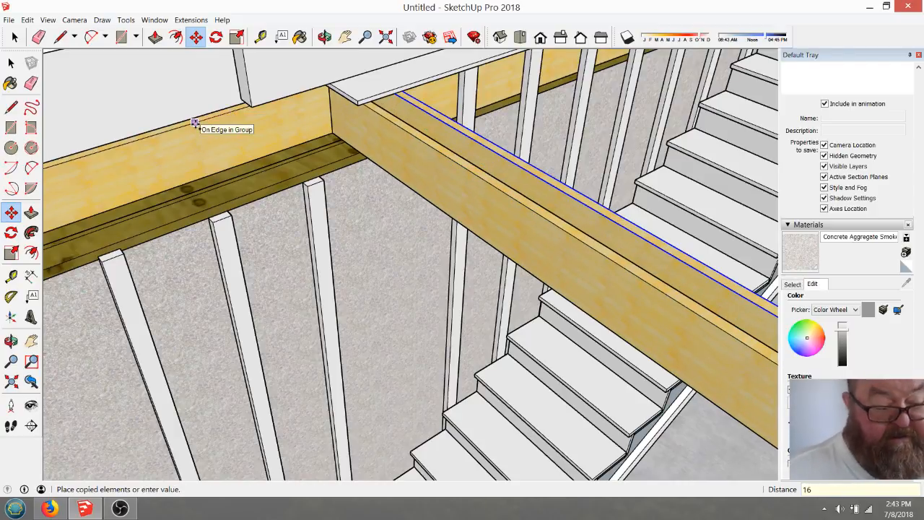
scroll(201, 128, down, 2)
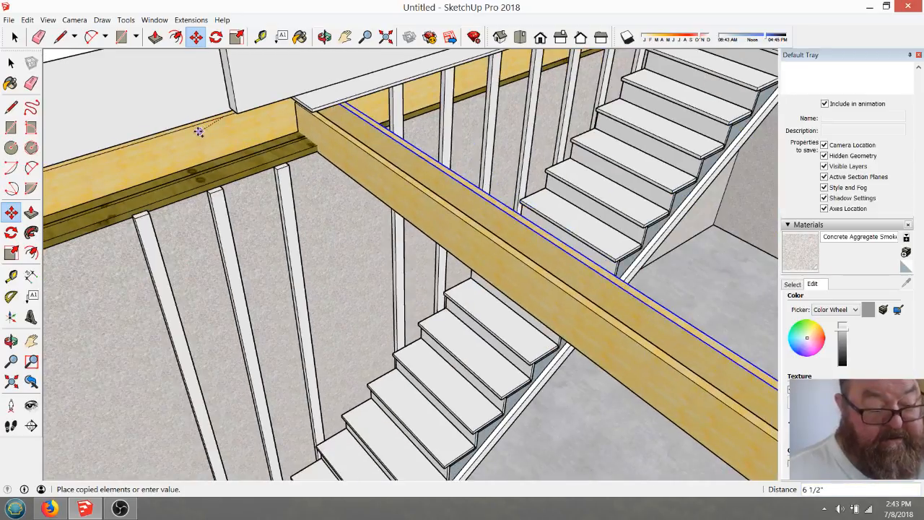
key(Escape)
scroll(193, 140, down, 4)
scroll(540, 179, up, 3)
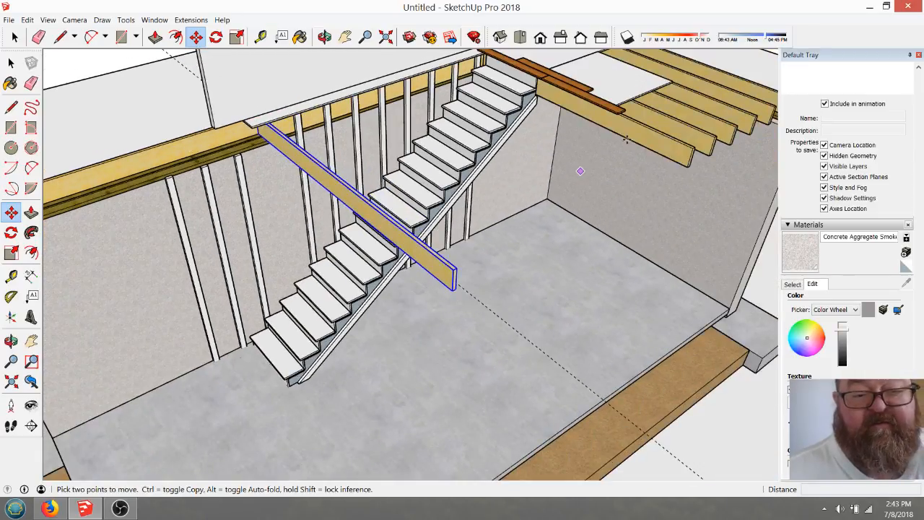
click(14, 37)
click(691, 134)
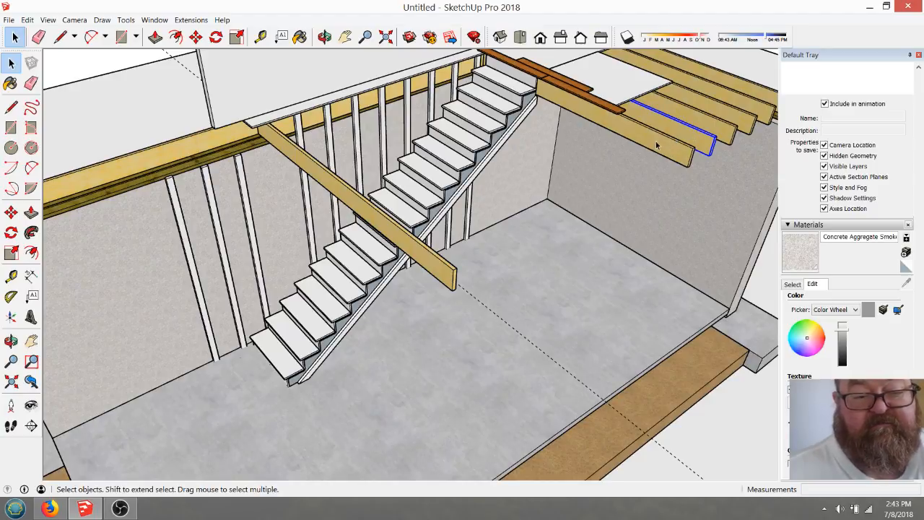
scroll(235, 146, up, 5)
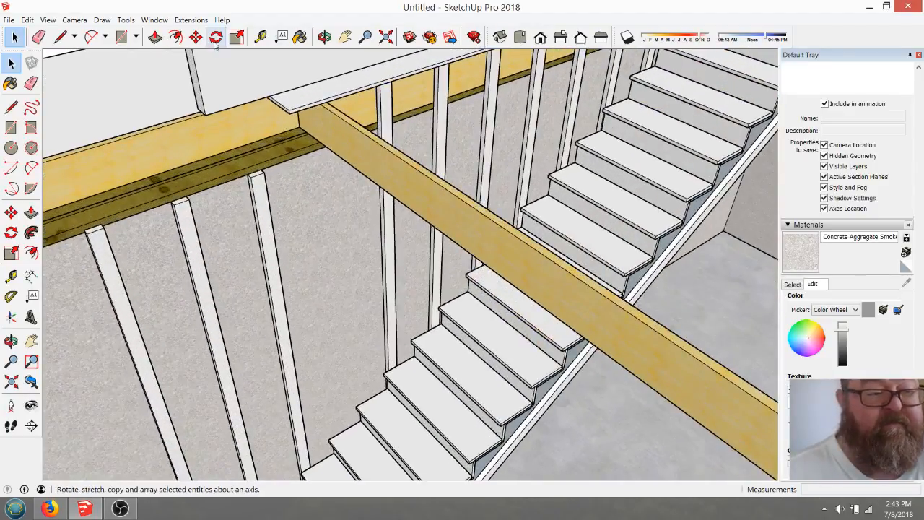
click(196, 37)
scroll(267, 137, up, 1)
click(14, 37)
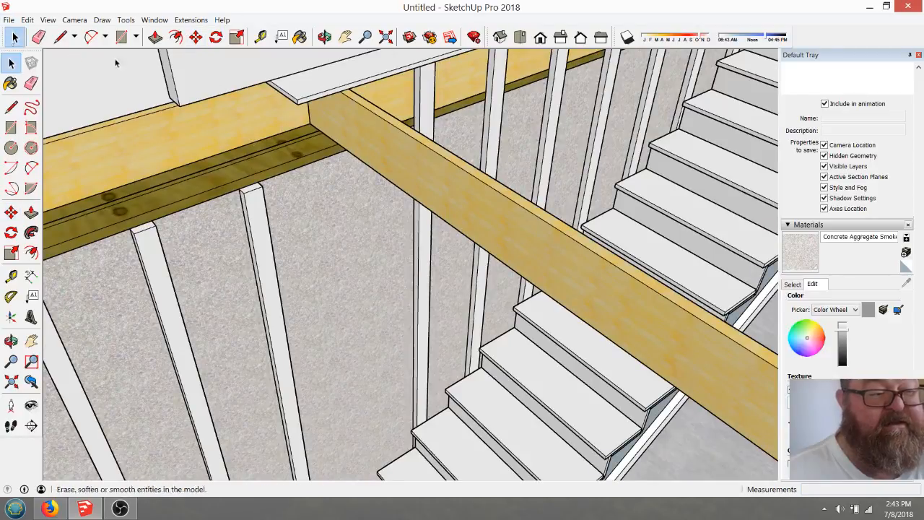
- Copy the crossing joist 16" along the rim board away from the stairs and array it as 6 copies
click(346, 134)
click(198, 39)
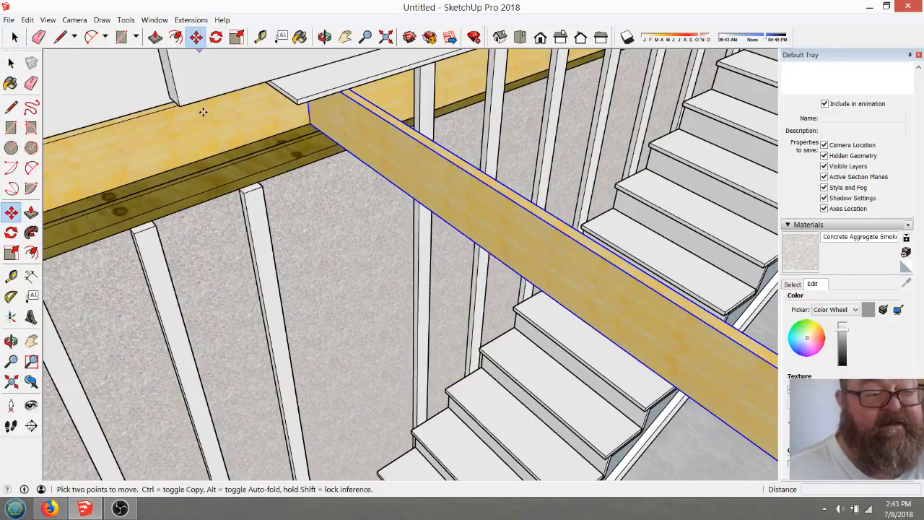
key(ctrl)
click(161, 109)
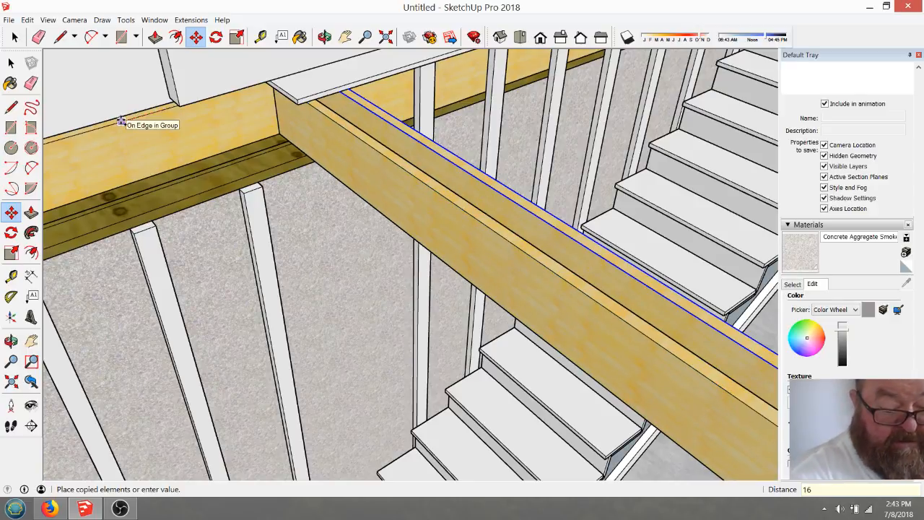
key(Return)
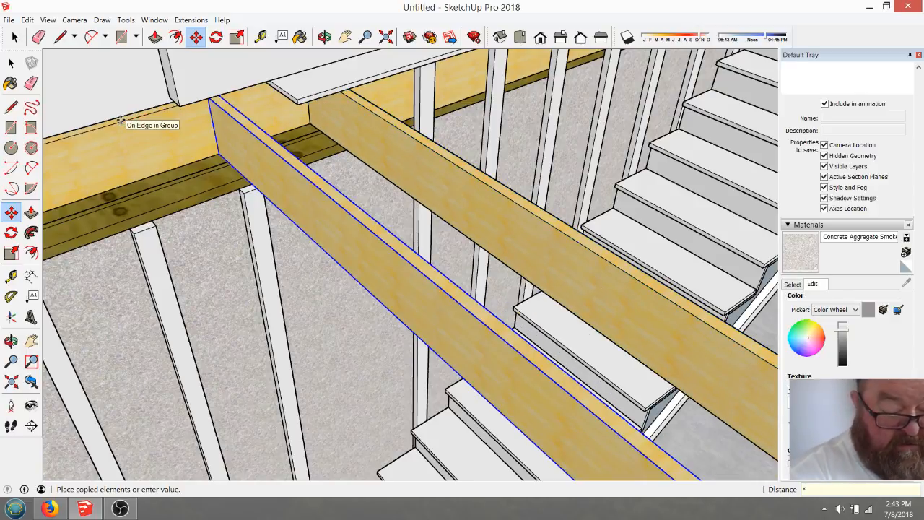
text(*)
text(4)
key(Return)
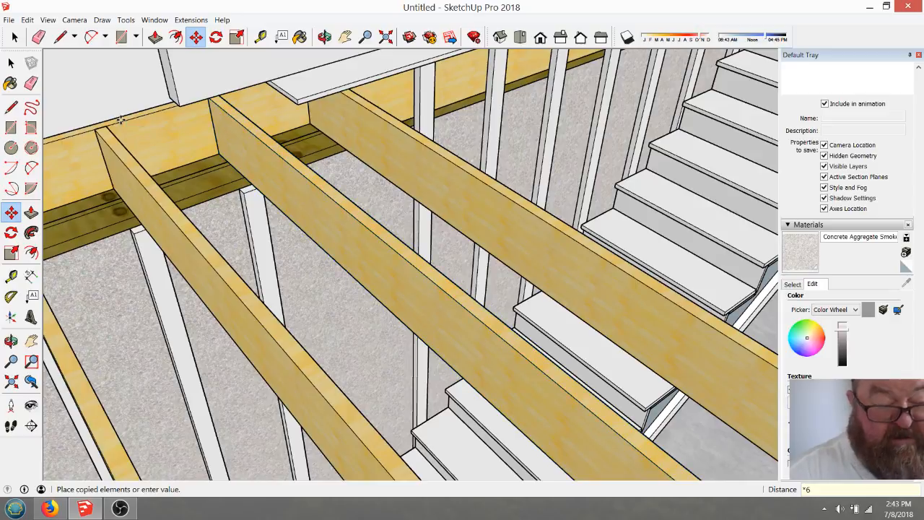
middle_drag(181, 124, 266, 117)
scroll(266, 117, down, 6)
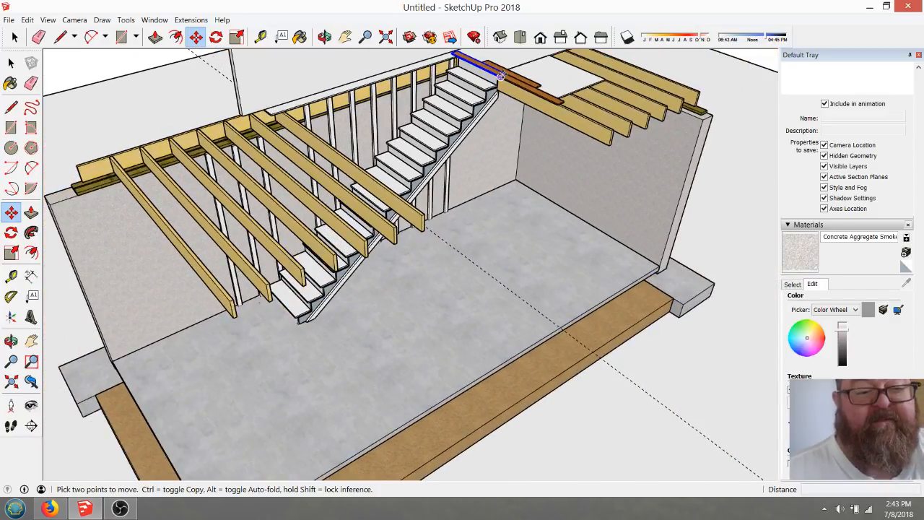
- Measure a distance across the upper part of the staircase with the Tape Measure
scroll(520, 66, up, 3)
click(266, 39)
click(268, 41)
click(368, 132)
click(485, 124)
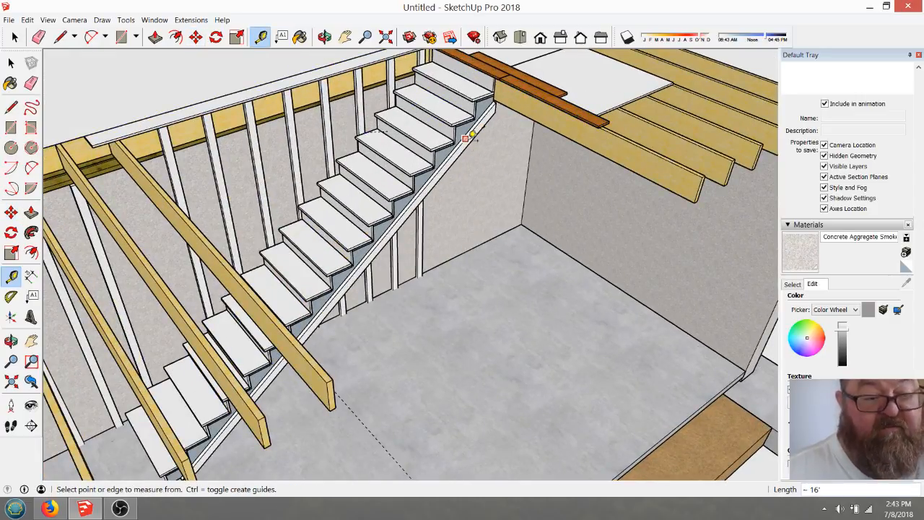
- Erase the short stray guide at the back of the upper stair tread
click(38, 37)
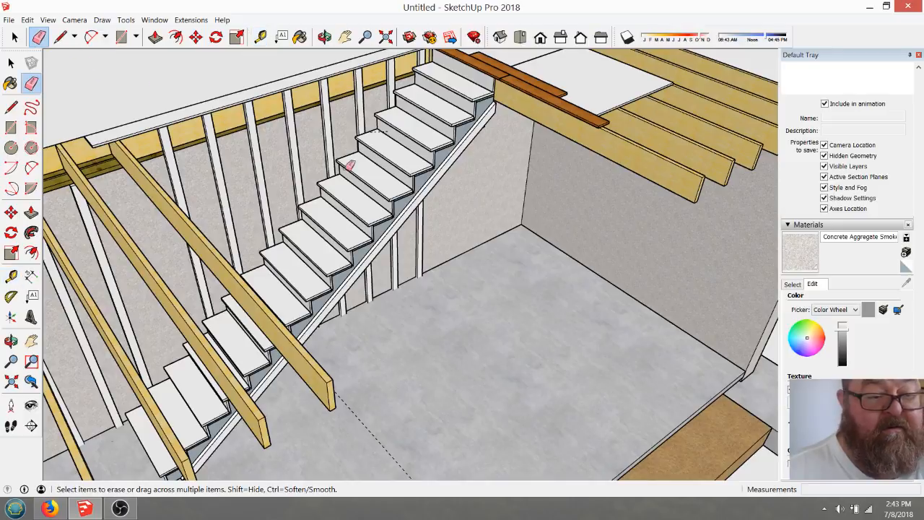
click(379, 136)
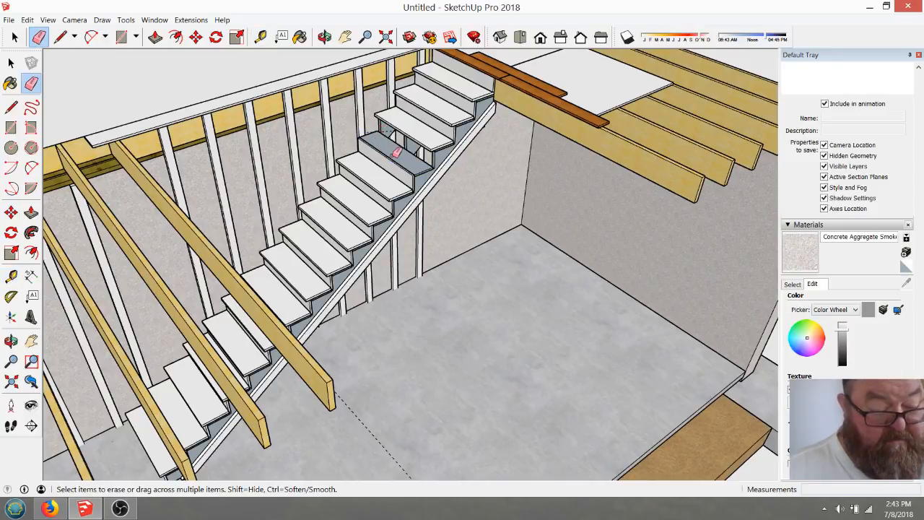
scroll(382, 144, up, 5)
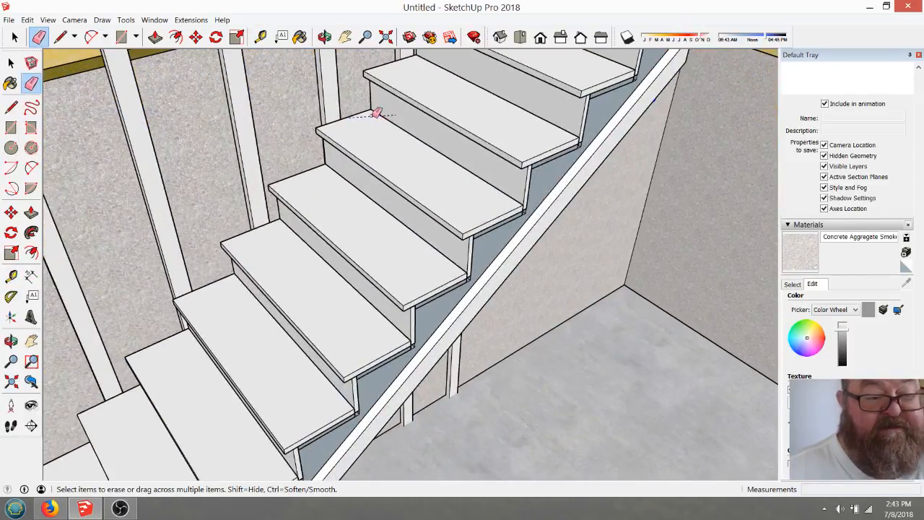
scroll(377, 114, down, 5)
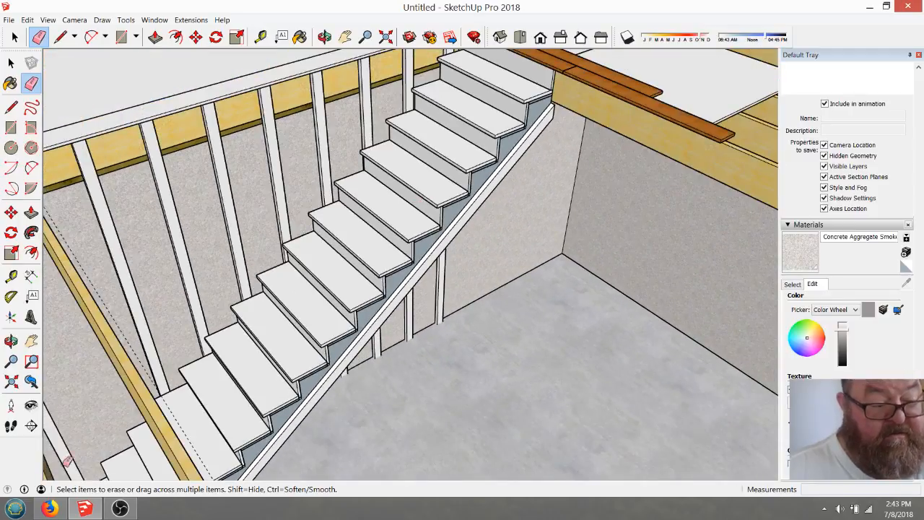
- Switch to Firefox to check the YouTube live chat for new comments, and return to SketchUp
click(49, 508)
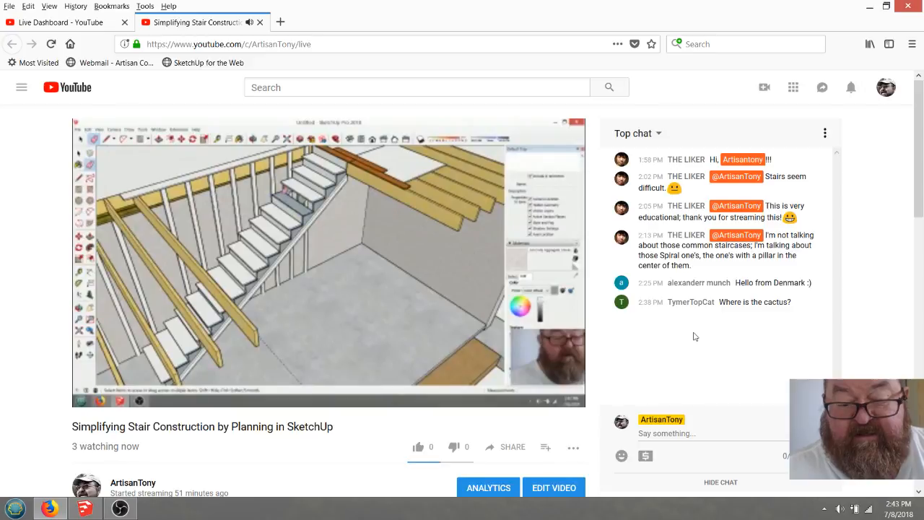
click(86, 508)
scroll(323, 281, down, 3)
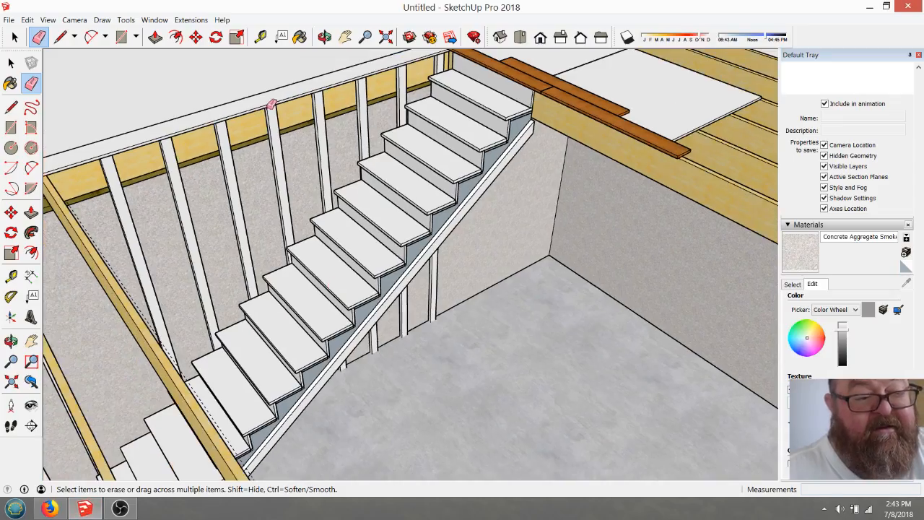
click(324, 37)
drag(355, 264, 408, 206)
drag(305, 157, 250, 222)
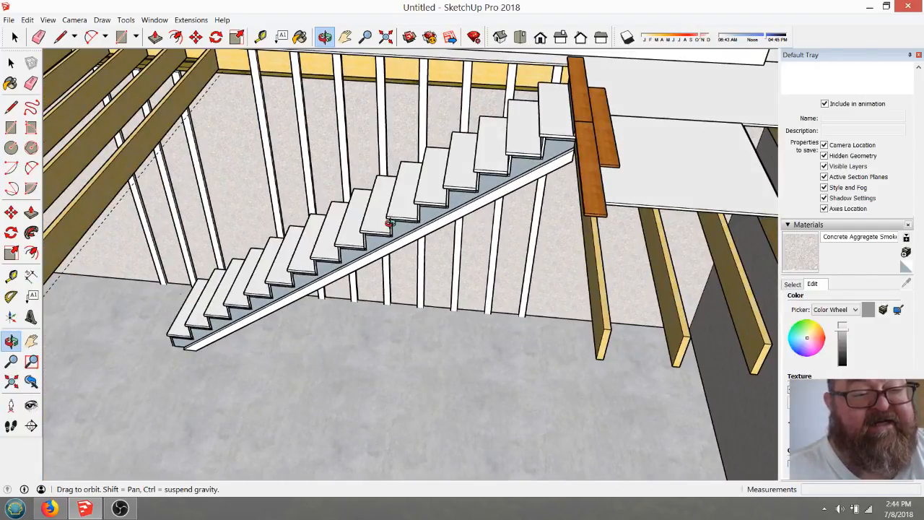
- Show the staircase in the standard Front view with Parallel Projection
drag(292, 250, 339, 202)
key(space)
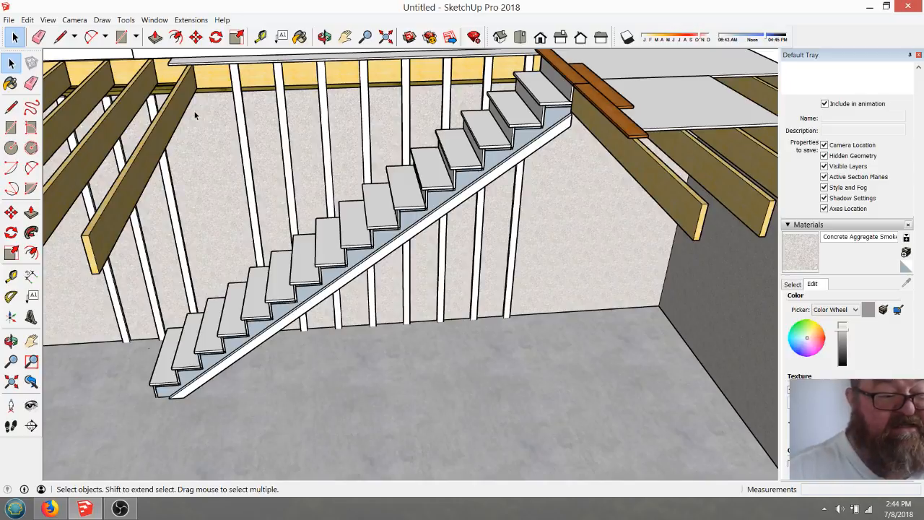
click(325, 37)
drag(313, 186, 313, 149)
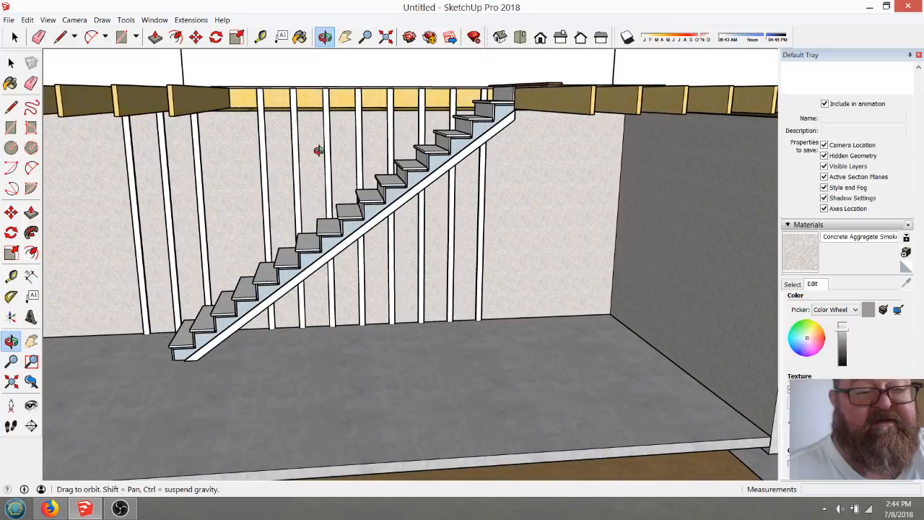
click(520, 38)
click(538, 38)
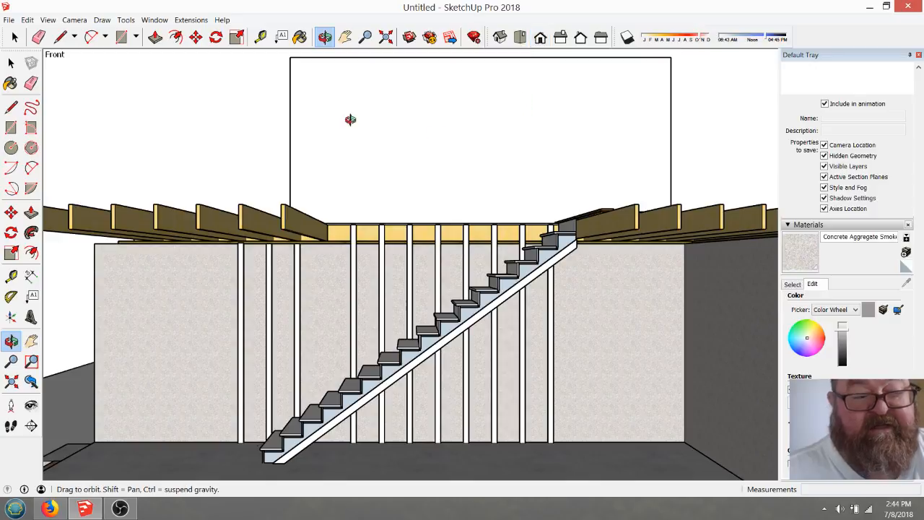
click(72, 19)
click(95, 70)
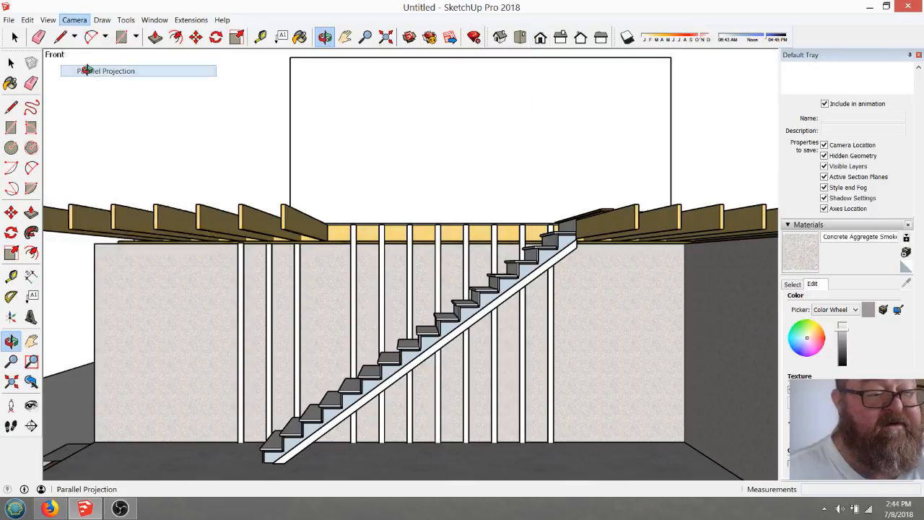
- Measure the stair opening's horizontal length from the top riser to the nearest joist at the opening's far end
scroll(438, 308, up, 8)
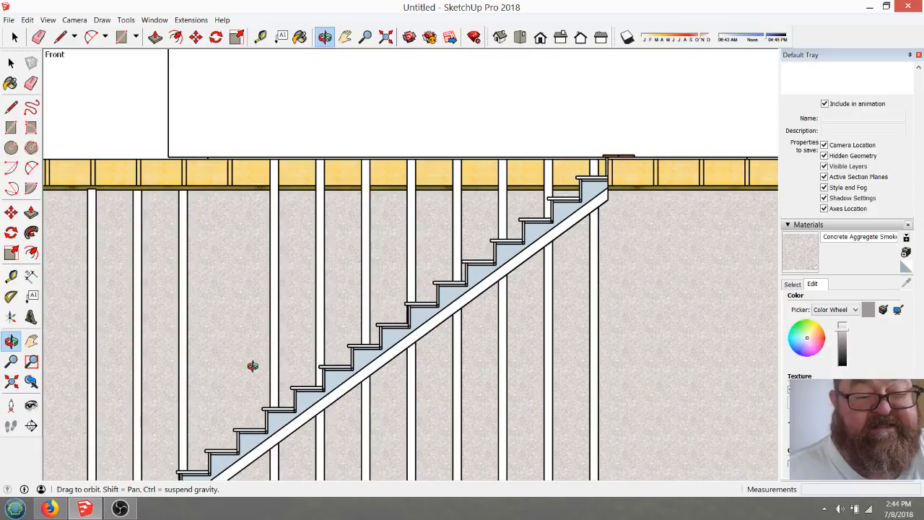
click(260, 37)
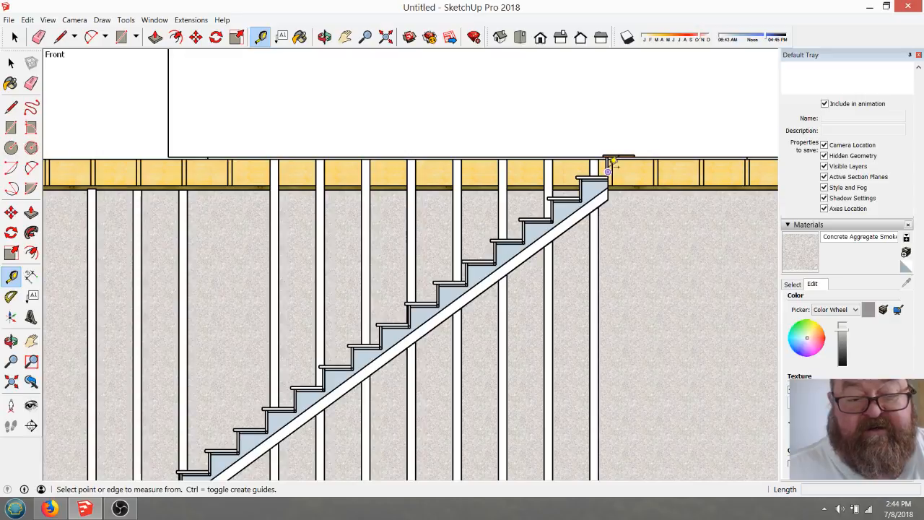
click(608, 172)
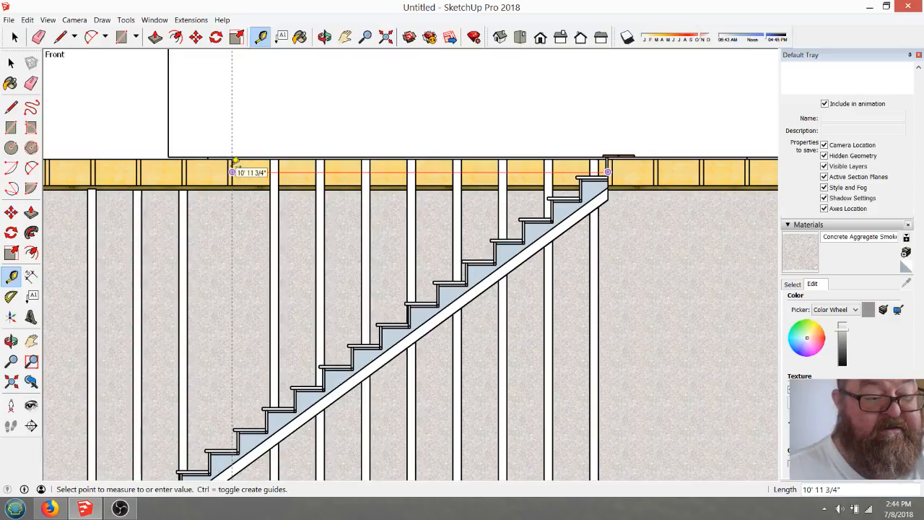
click(233, 172)
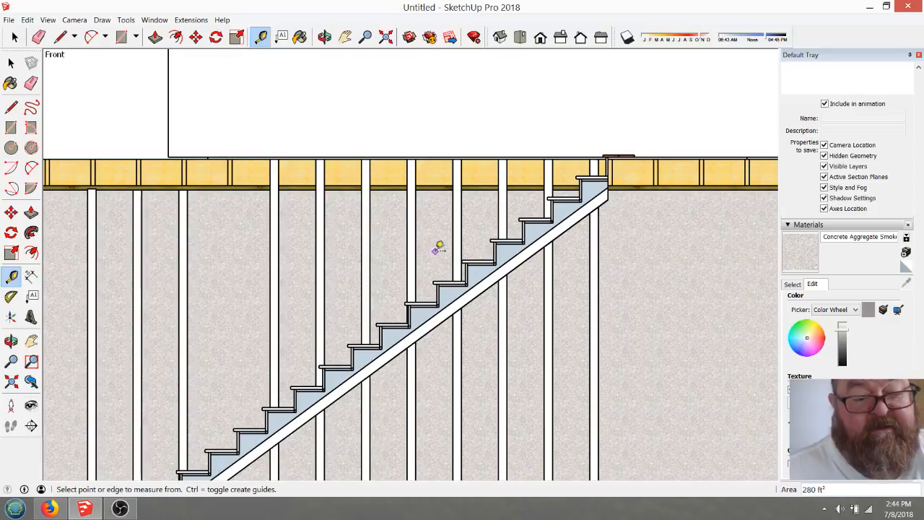
- Restore the Perspective camera and view the staircase and floor joists at an angle from above
click(76, 20)
click(94, 83)
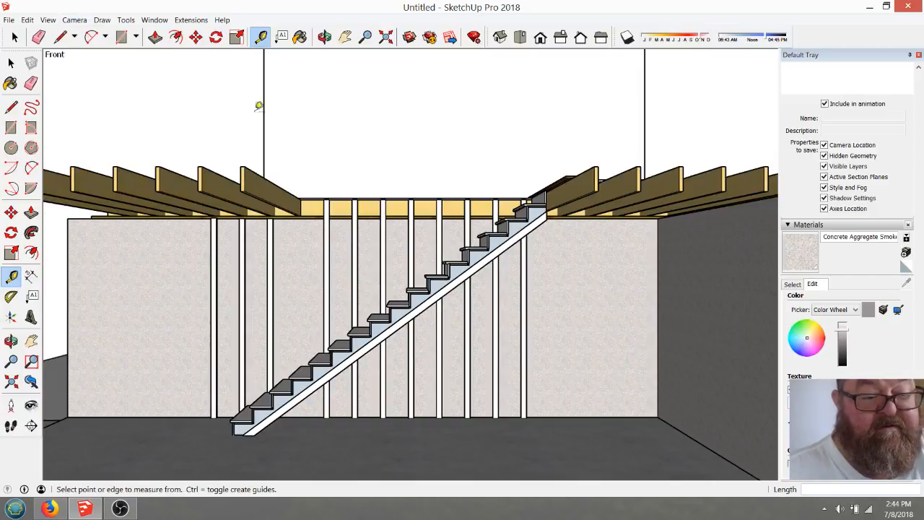
click(324, 37)
drag(388, 248, 339, 302)
click(74, 20)
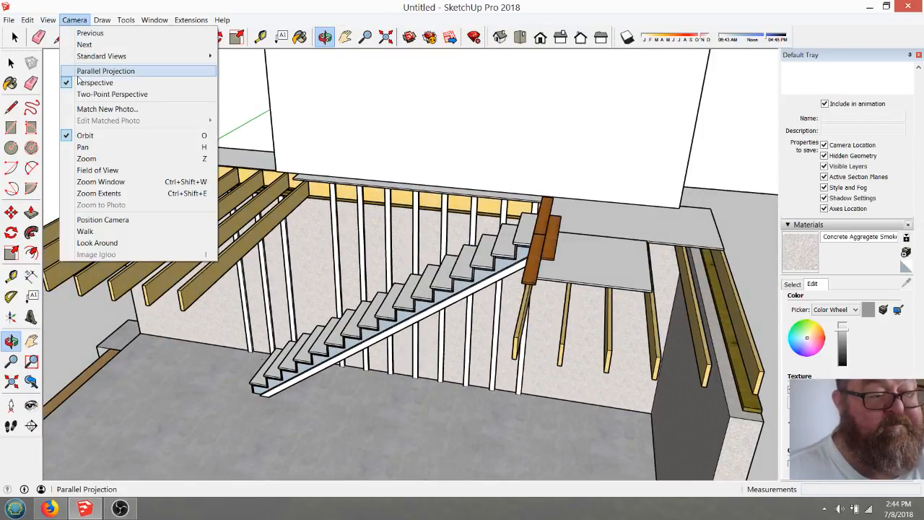
click(359, 112)
scroll(423, 269, up, 5)
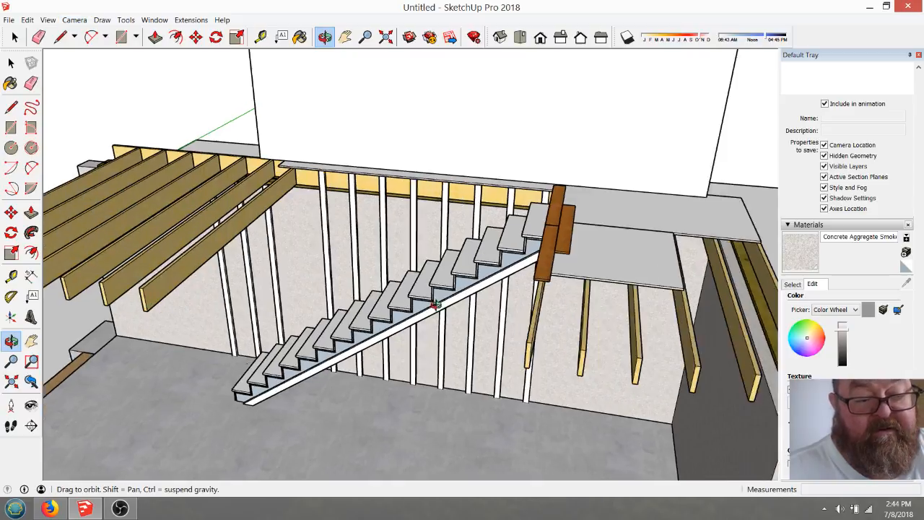
middle_drag(423, 269, 432, 252)
scroll(473, 224, down, 4)
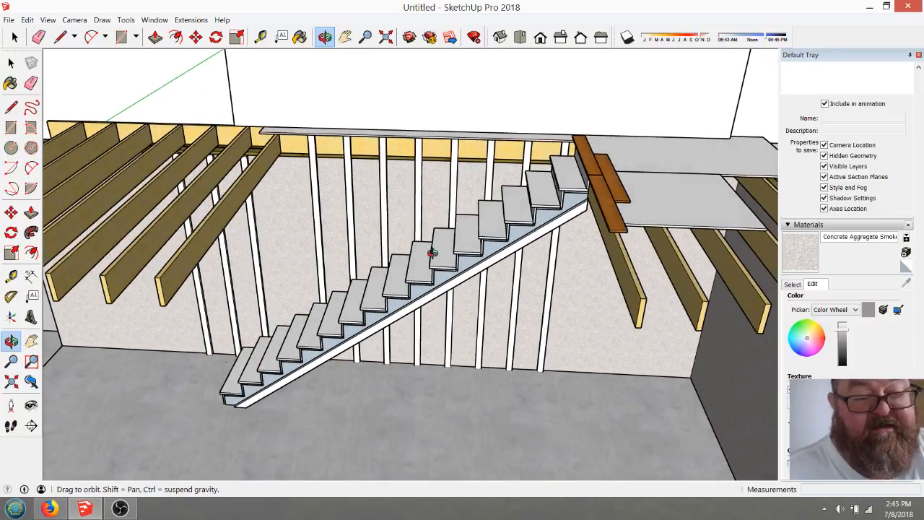
- Measure the vertical headroom from the underside of the opening's end joist down to the lower stair treads
scroll(405, 174, up, 8)
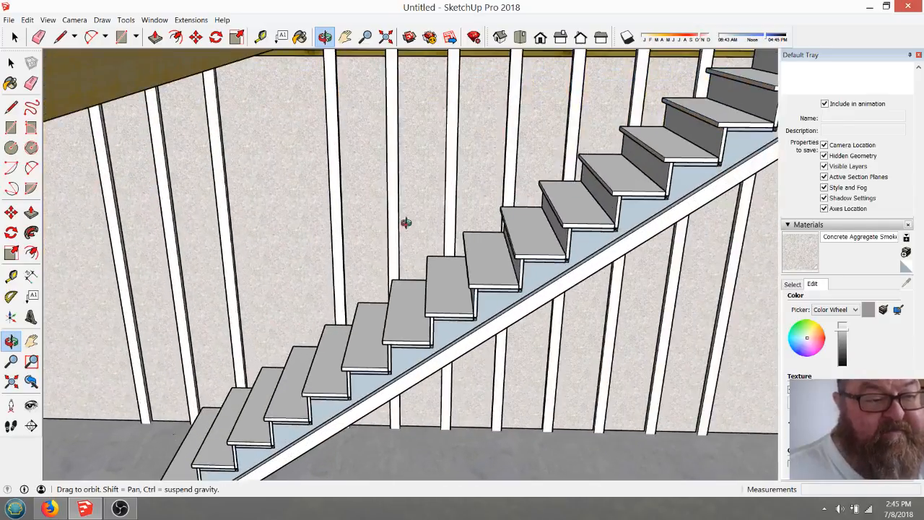
scroll(405, 223, down, 2)
click(260, 36)
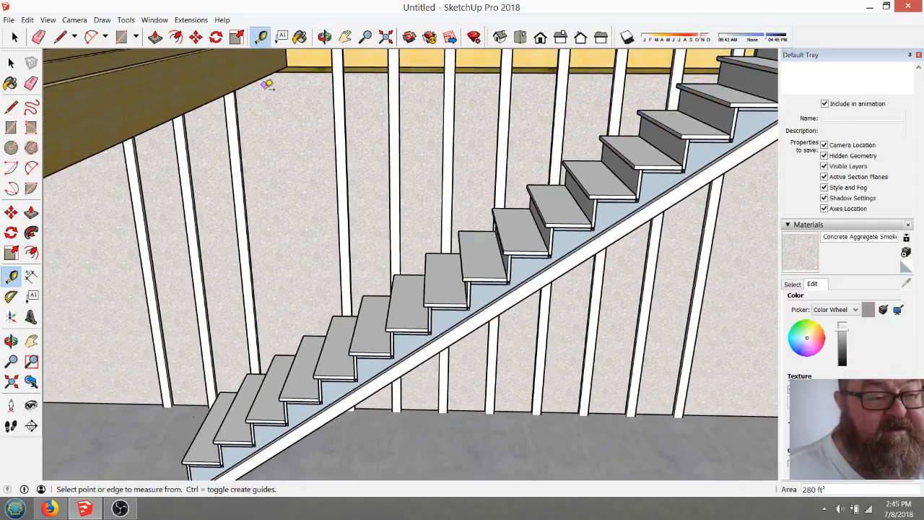
click(260, 77)
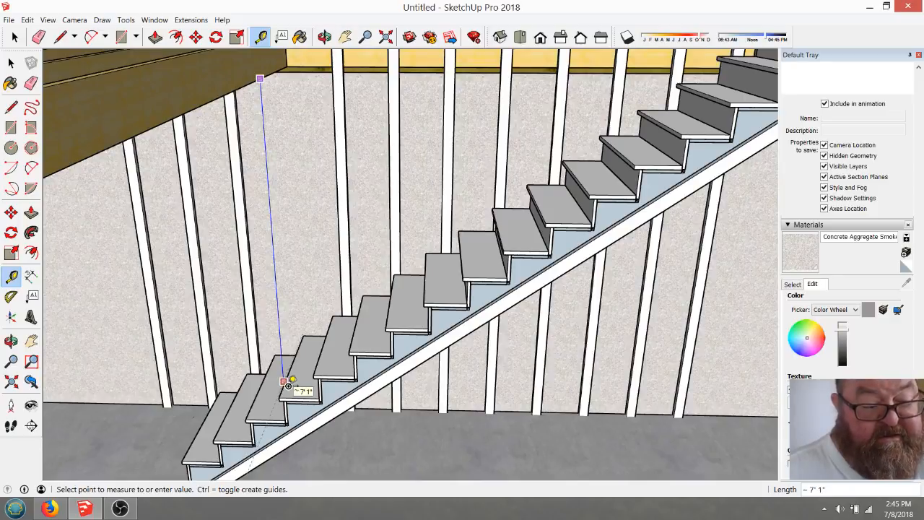
key(Escape)
- Examine the clearance between the lower stair treads and the joist at the opening's end from several angles
click(325, 39)
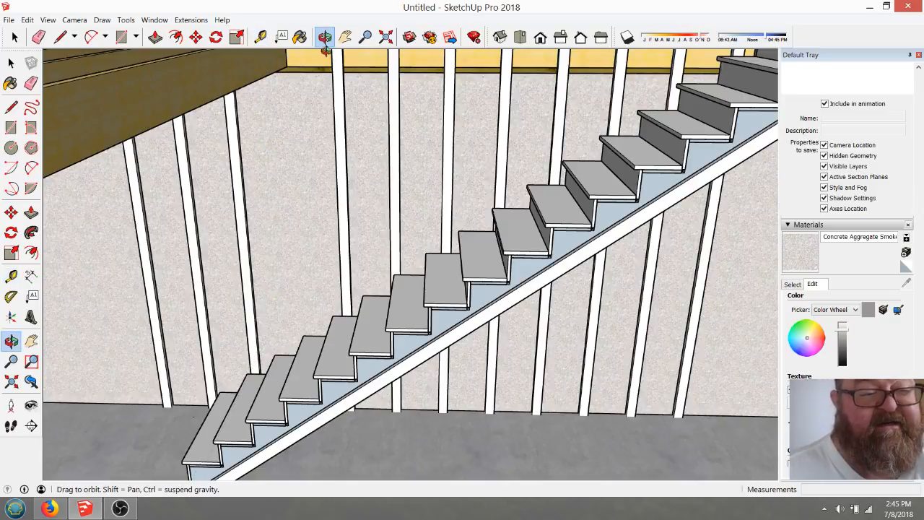
drag(354, 160, 350, 184)
drag(292, 134, 411, 149)
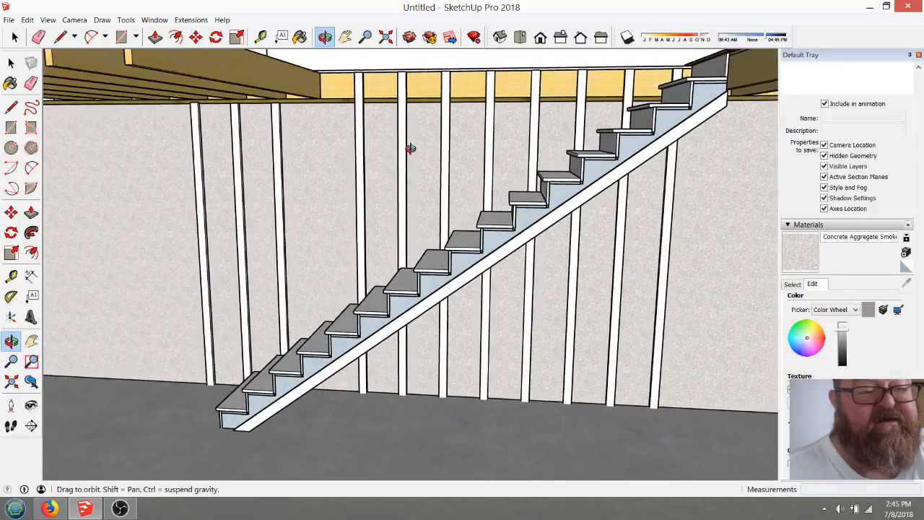
drag(356, 174, 265, 130)
drag(367, 157, 252, 111)
drag(384, 120, 405, 146)
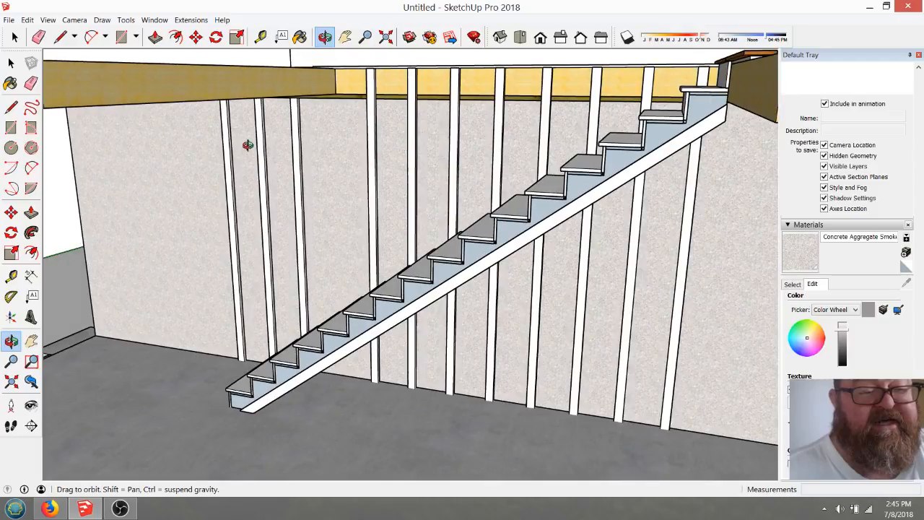
drag(307, 157, 422, 276)
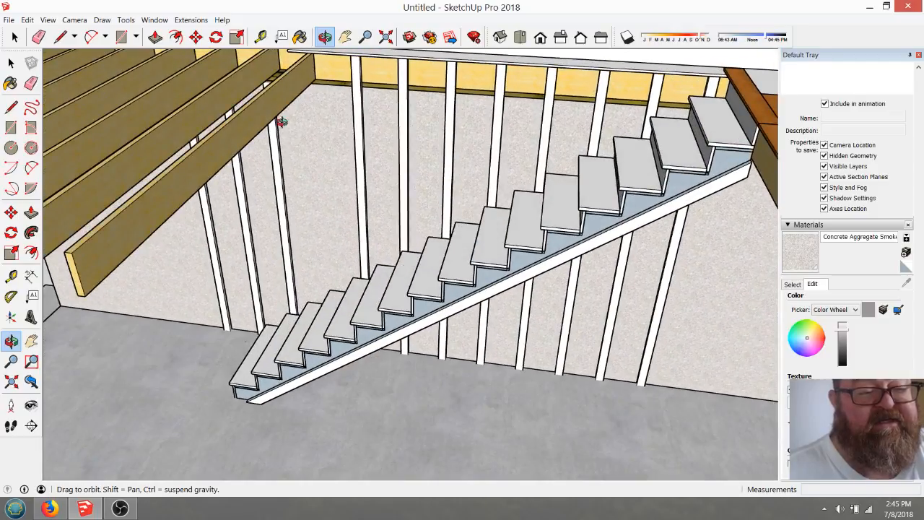
drag(276, 94, 501, 278)
- Try deleting the floor joist at the opening's end above the lower stairs, and undo the deletion
click(39, 37)
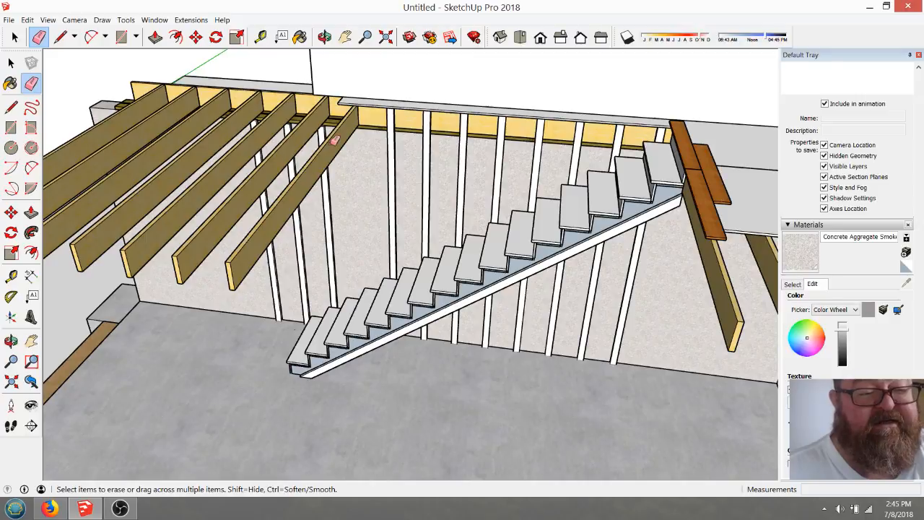
click(11, 63)
click(322, 149)
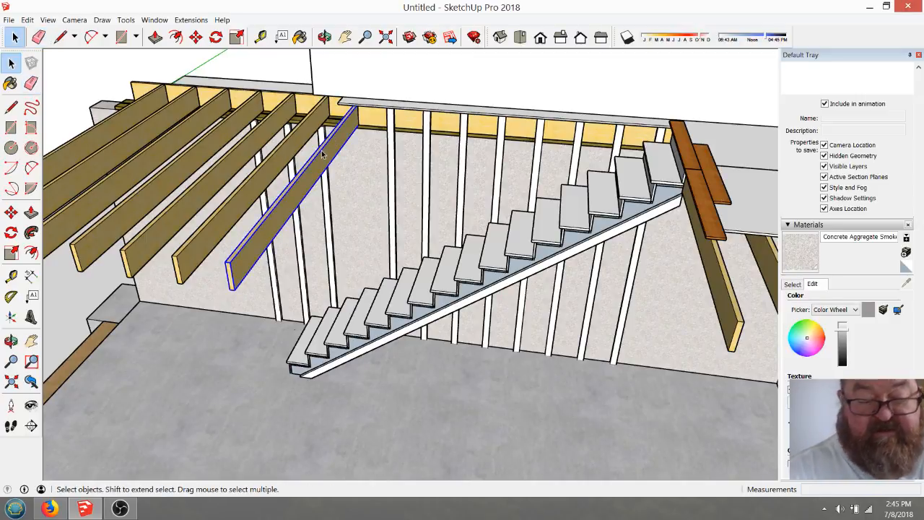
key(Delete)
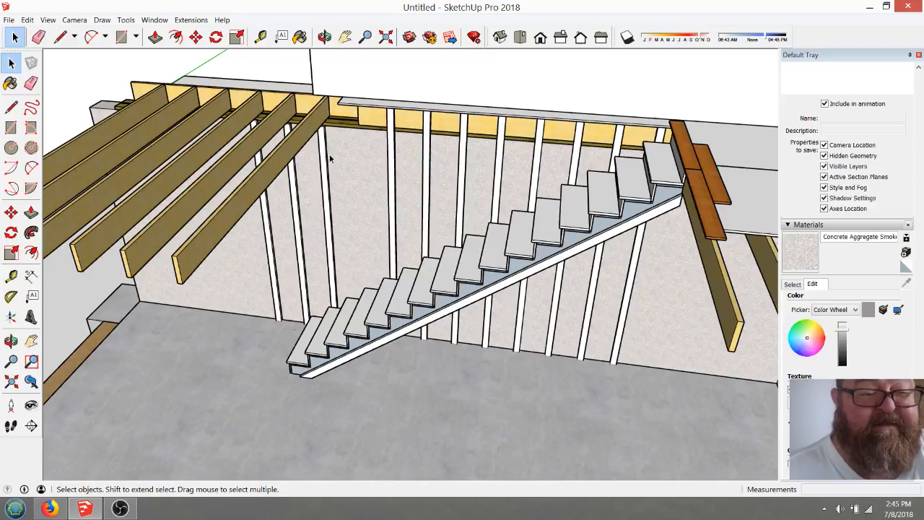
key(ctrl+z)
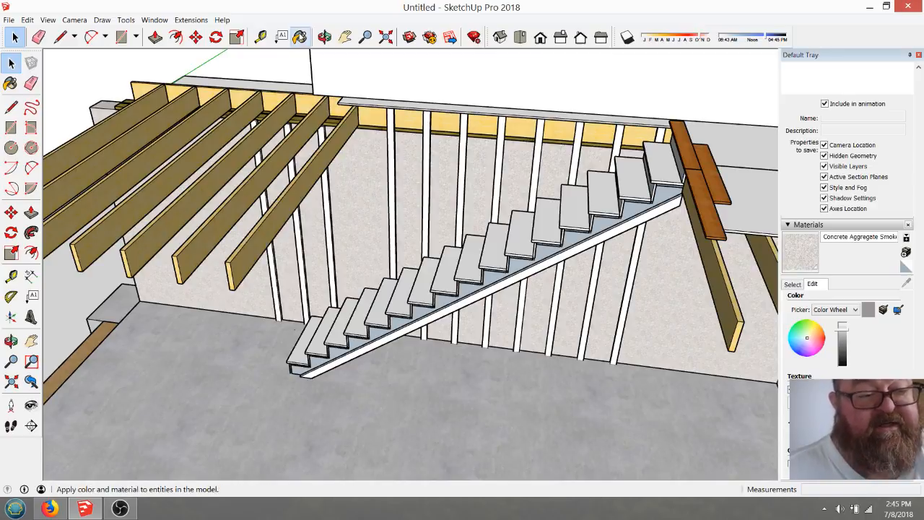
- Inspect the finished staircase, wall studs and surrounding floor joists from high and low viewpoints
click(324, 38)
drag(381, 189, 409, 208)
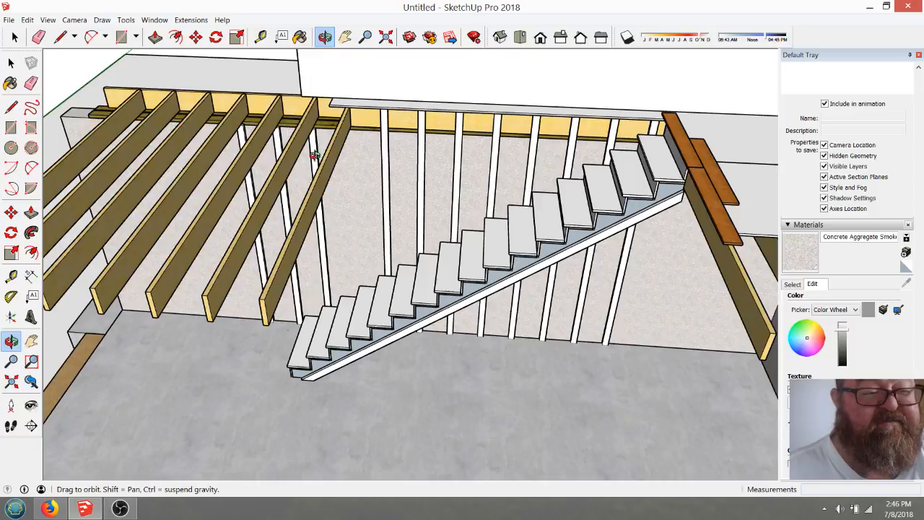
drag(382, 183, 349, 116)
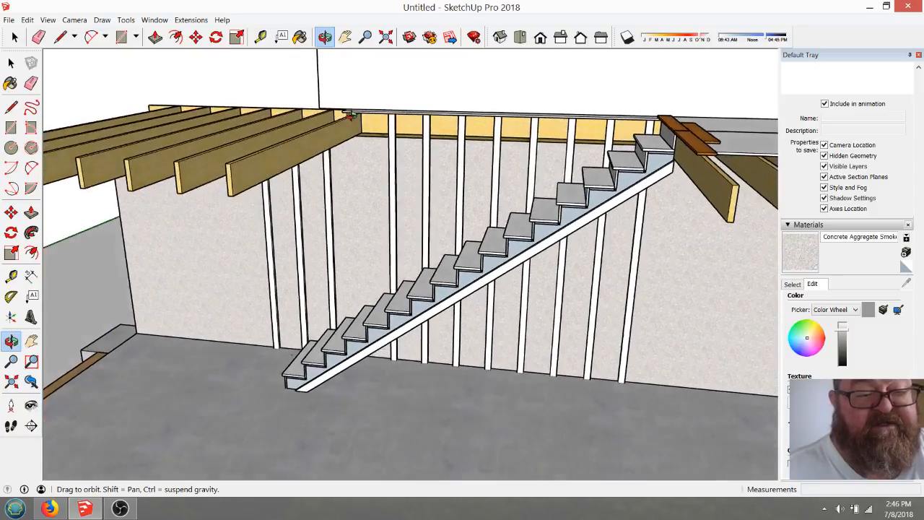
drag(243, 131, 313, 260)
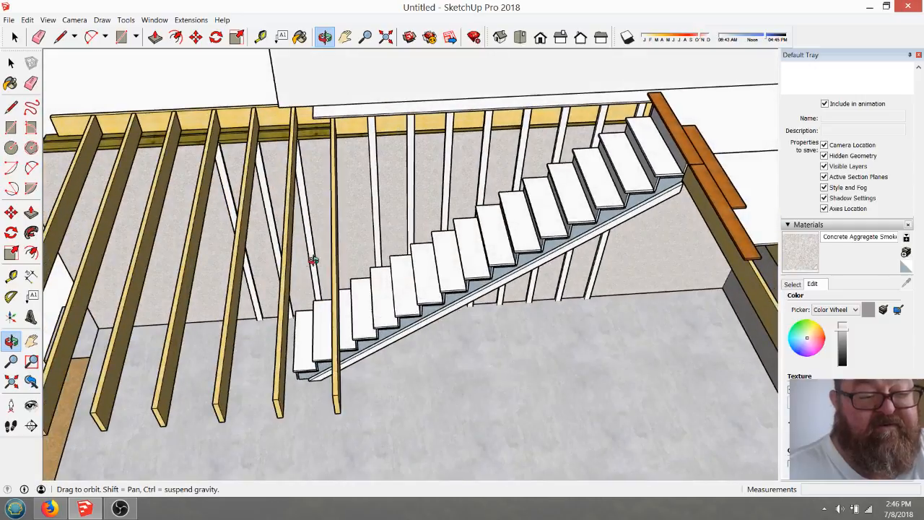
drag(318, 89, 352, 262)
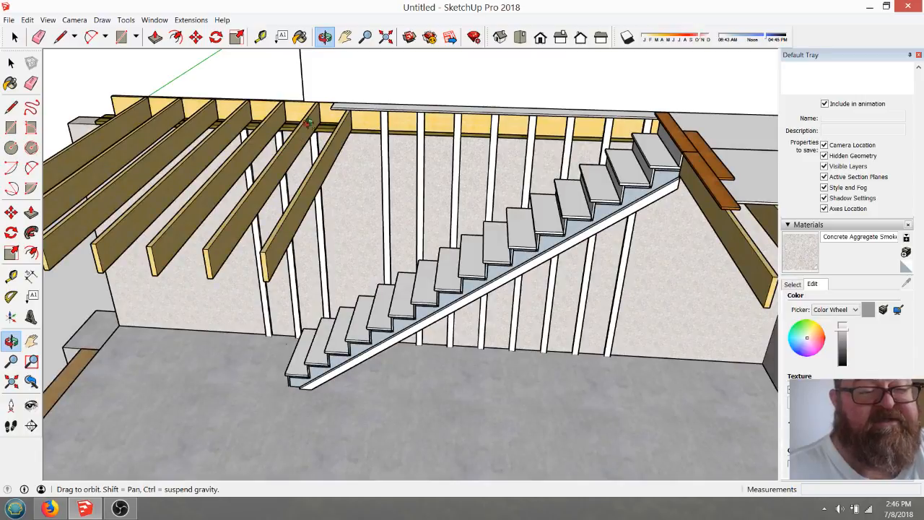
drag(306, 100, 316, 150)
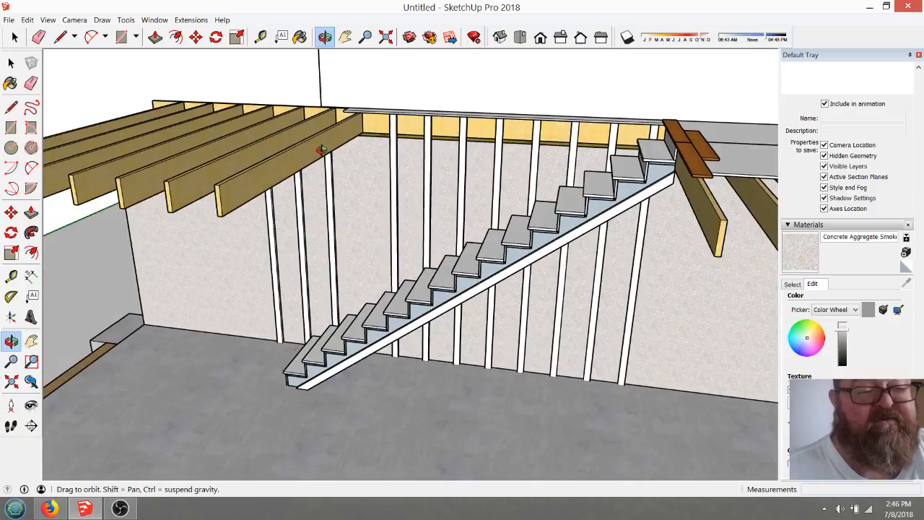
drag(237, 118, 306, 122)
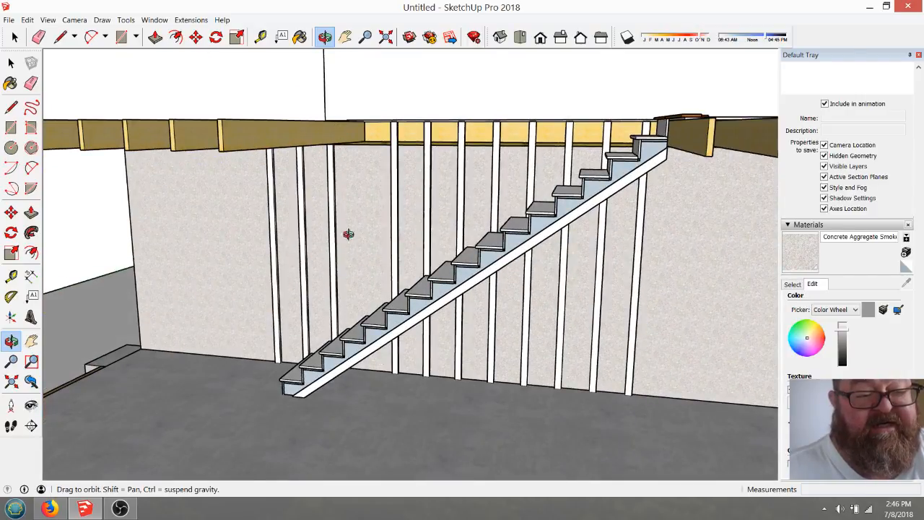
drag(257, 231, 345, 249)
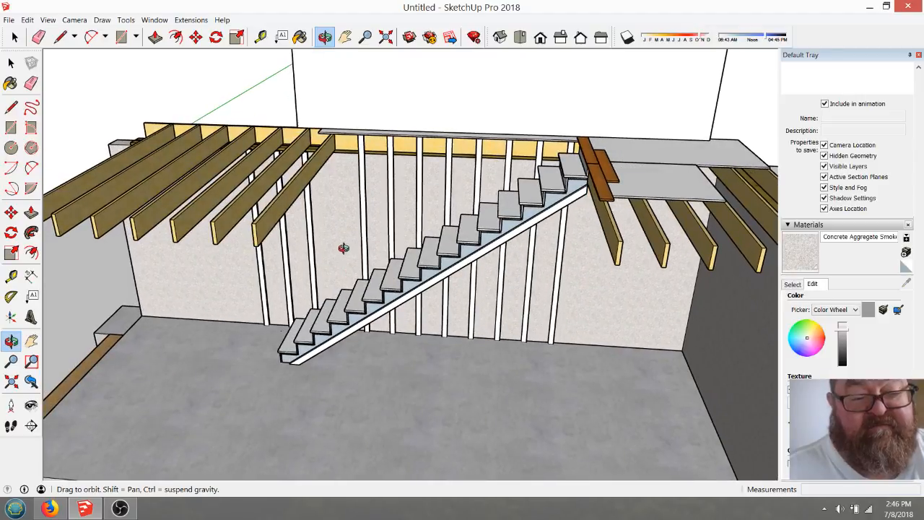
drag(431, 227, 466, 204)
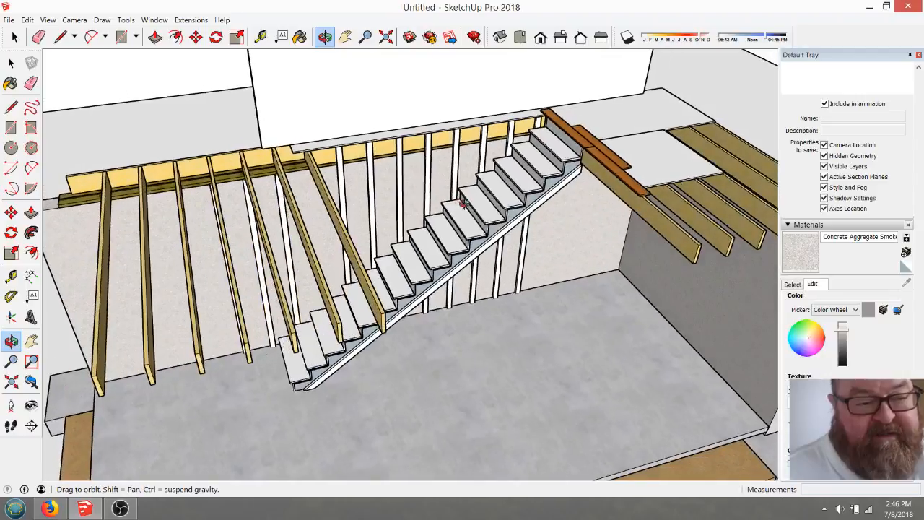
- Switch to Firefox to check the YouTube live stream page and chat, and return to the SketchUp model
click(51, 509)
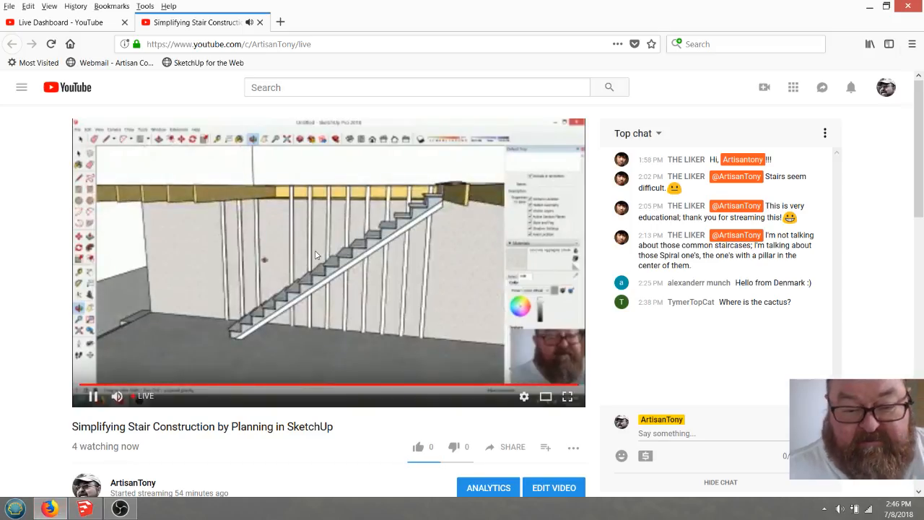
scroll(192, 455, down, 5)
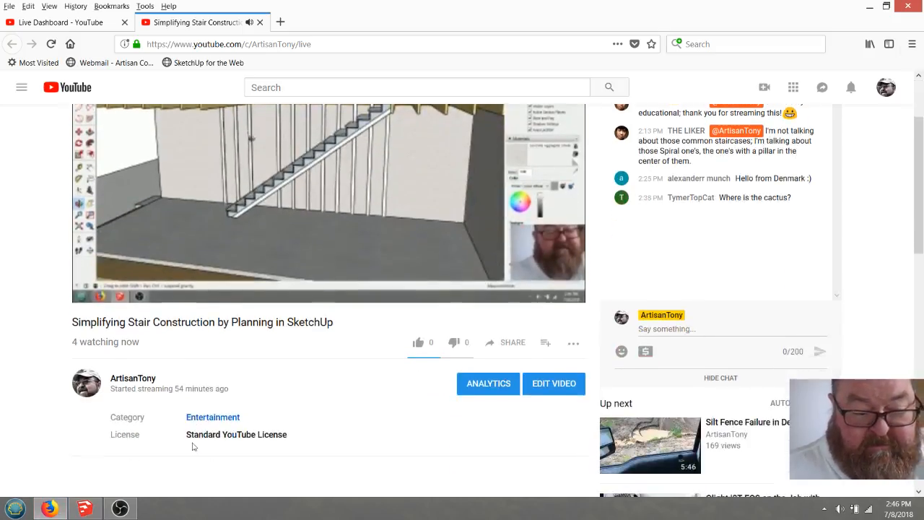
scroll(83, 382, up, 1)
scroll(82, 381, up, 2)
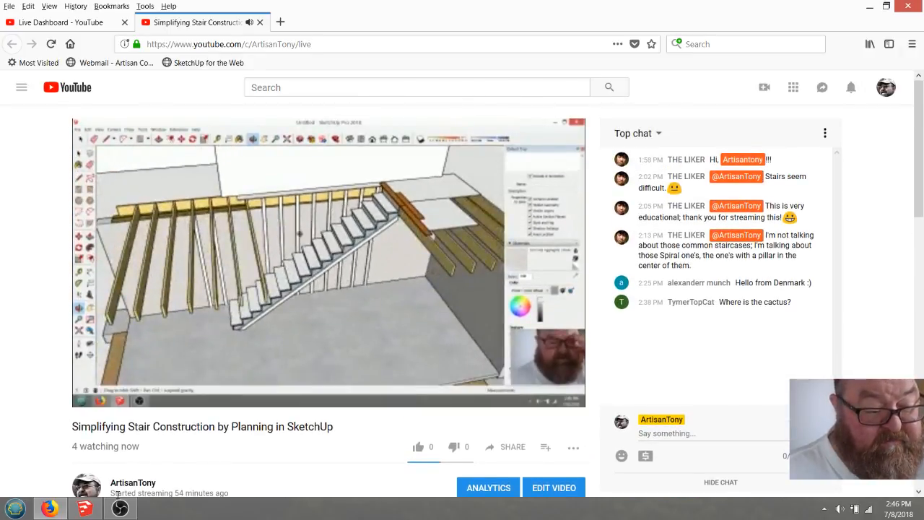
click(89, 507)
drag(353, 232, 356, 232)
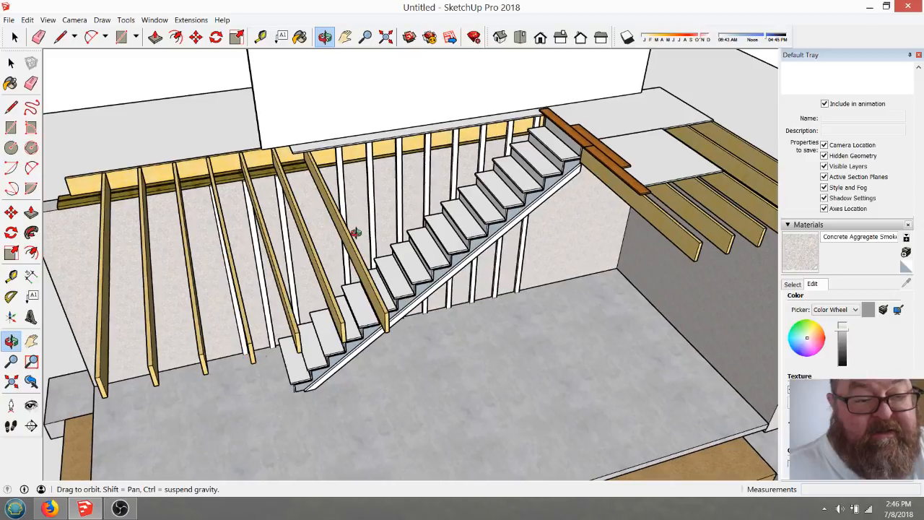
- Check the YouTube live stream page in Firefox, and return to the SketchUp model to inspect the stair opening's framing from several angles
click(49, 508)
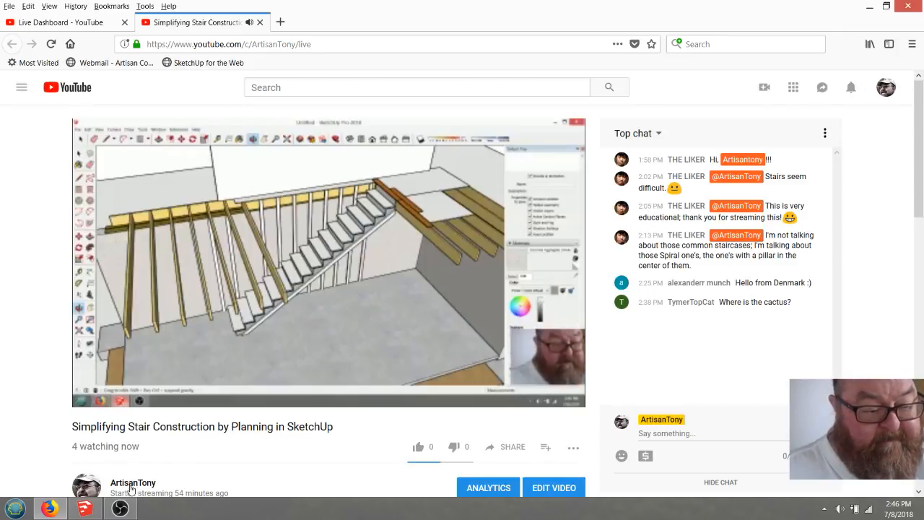
click(90, 512)
mouse_move(323, 253)
mouse_down()
mouse_move(467, 289)
mouse_move(477, 267)
mouse_move(571, 189)
mouse_up()
scroll(505, 145, up, 4)
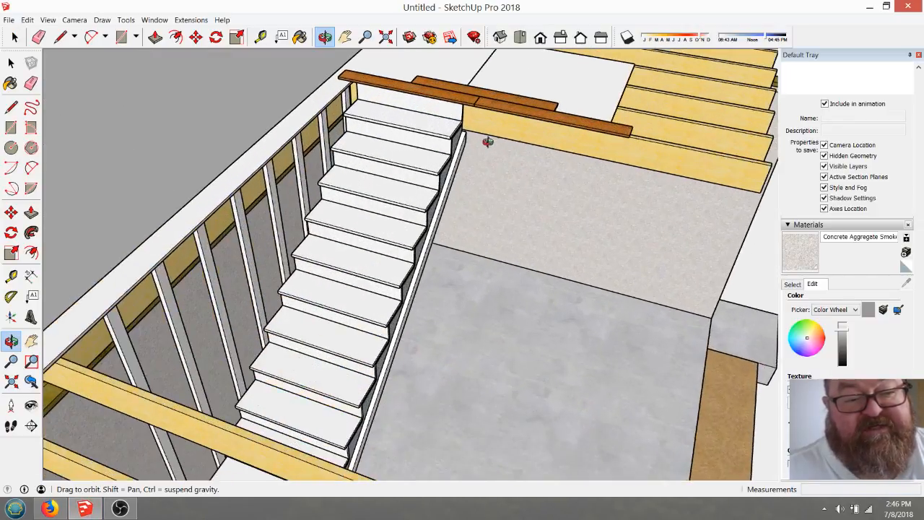
mouse_move(448, 159)
mouse_down()
mouse_move(335, 176)
mouse_move(388, 166)
mouse_move(462, 278)
mouse_up()
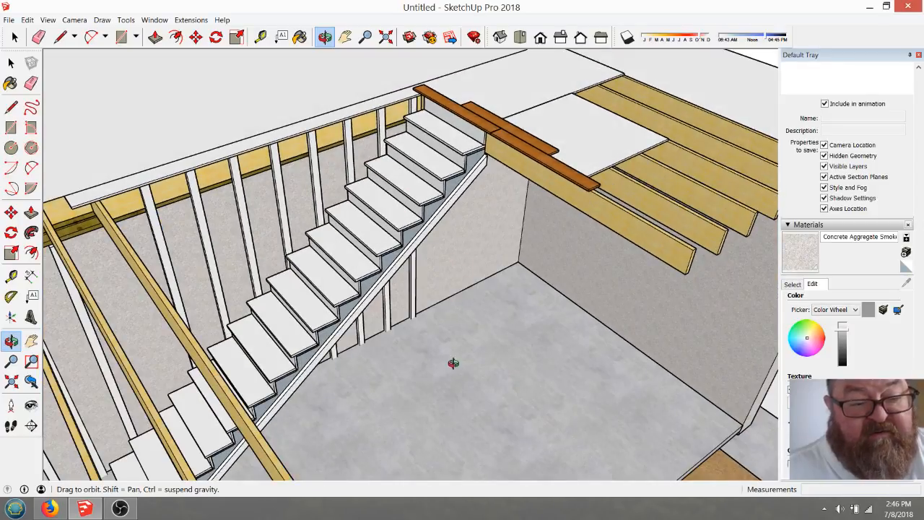
mouse_move(397, 198)
mouse_down()
mouse_move(412, 208)
mouse_move(424, 193)
mouse_up()
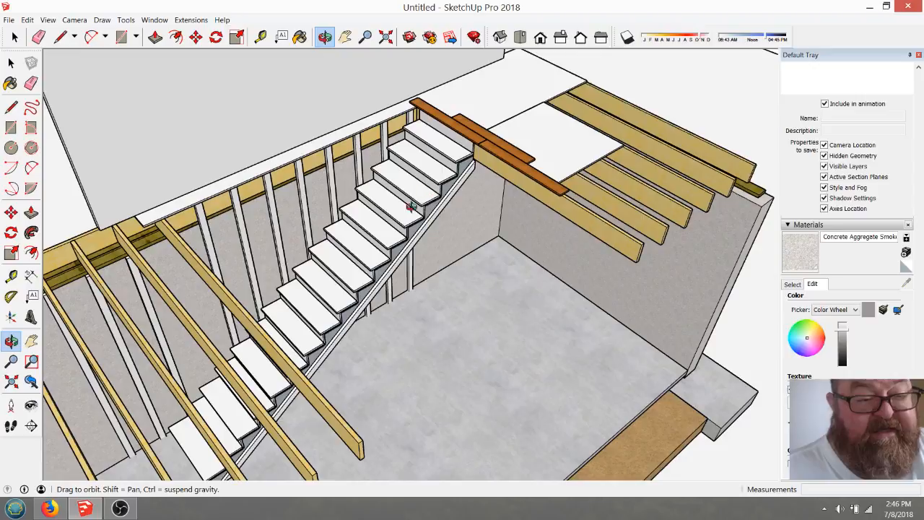
key(space)
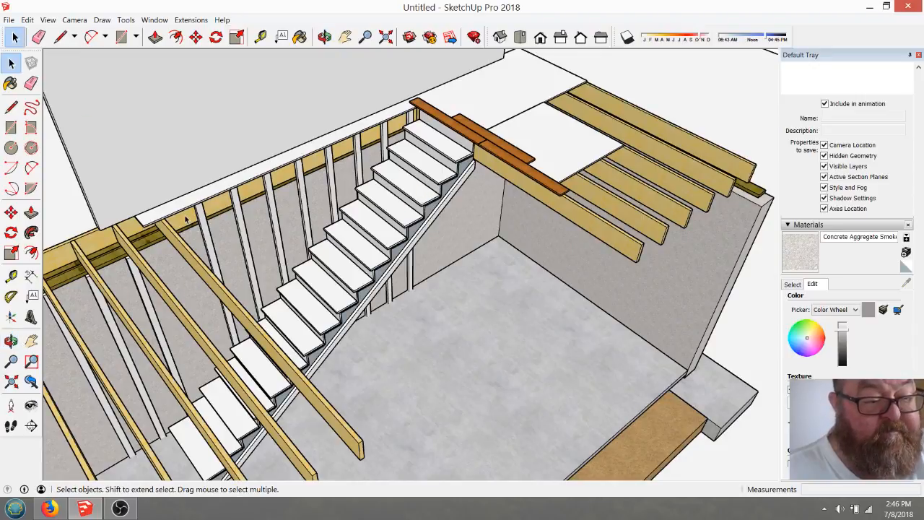
click(325, 37)
drag(403, 199, 275, 167)
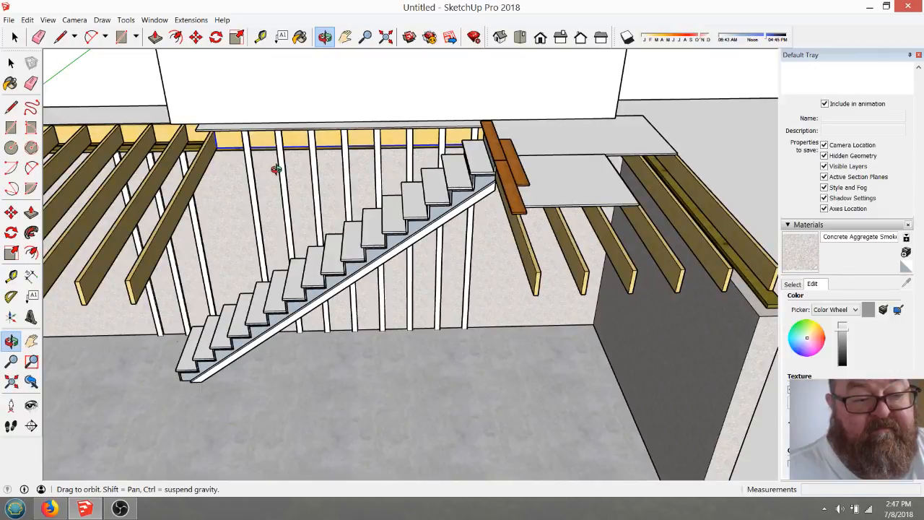
drag(399, 205, 489, 200)
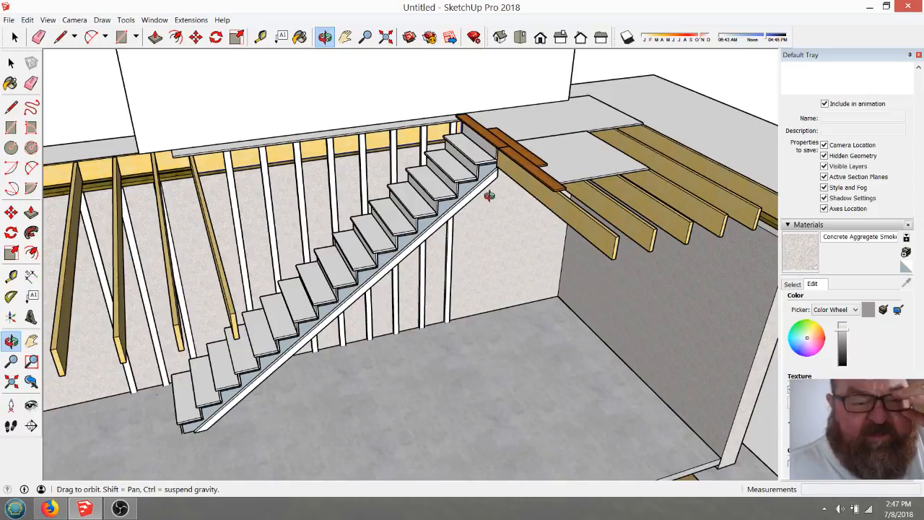
drag(469, 202, 389, 199)
- Double the floor joist at the top of the stairs with a copy offset 1 1/2" away from the opening
drag(515, 137, 162, 132)
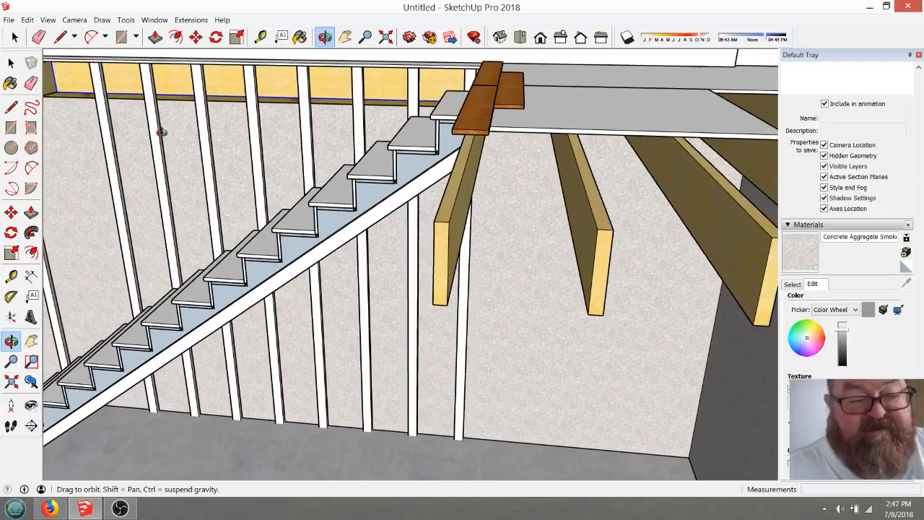
click(13, 38)
click(447, 242)
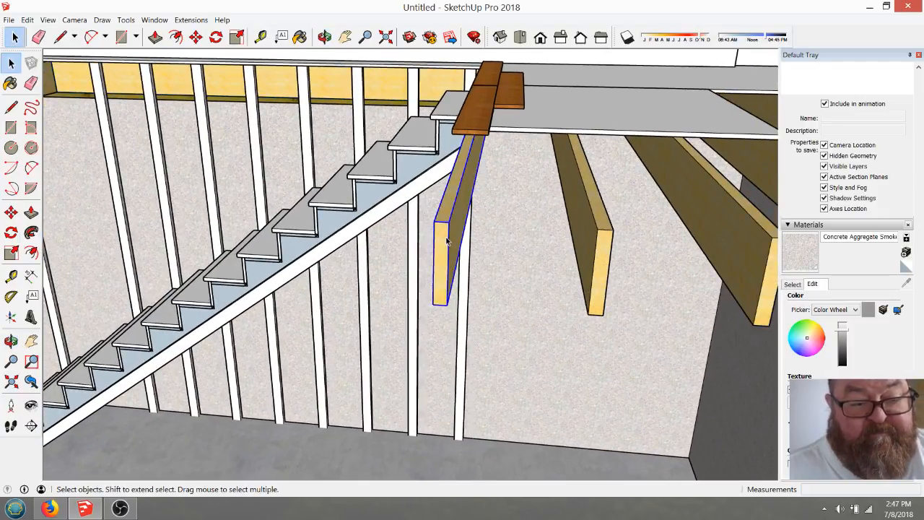
click(195, 38)
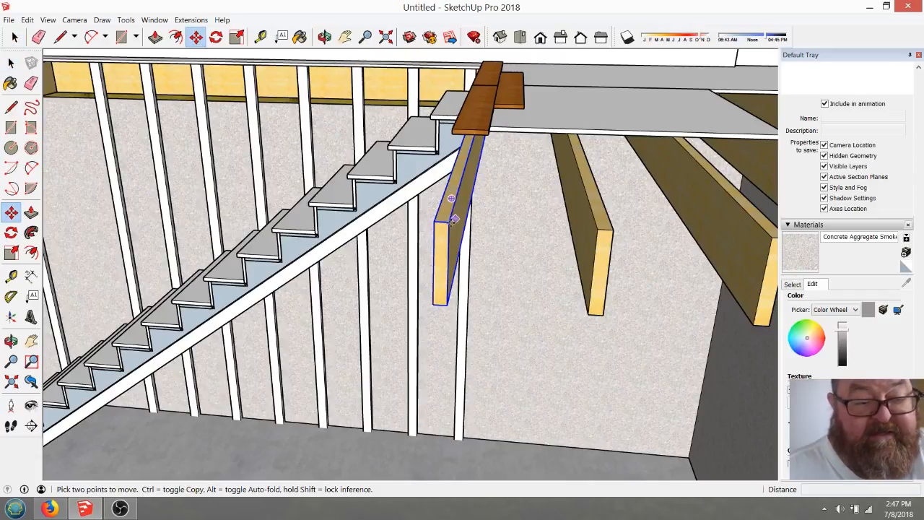
click(434, 222)
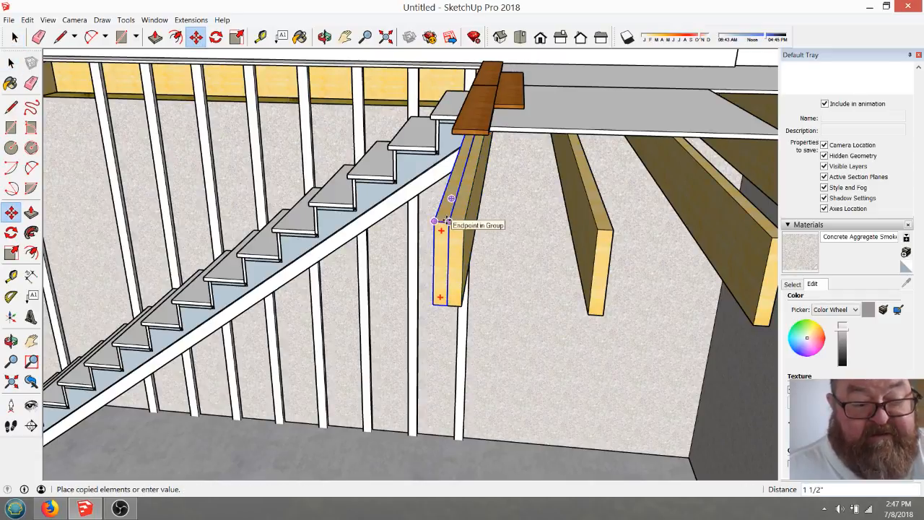
click(465, 224)
- Double the floor joist above the lower stairs with a copy set against its side facing away from the opening
middle_drag(464, 223, 574, 136)
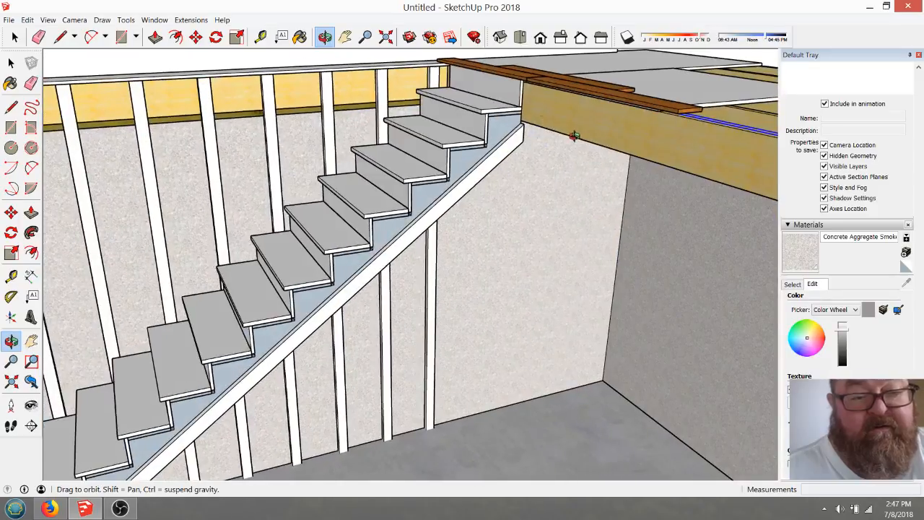
middle_drag(530, 94, 496, 147)
scroll(248, 257, up, 2)
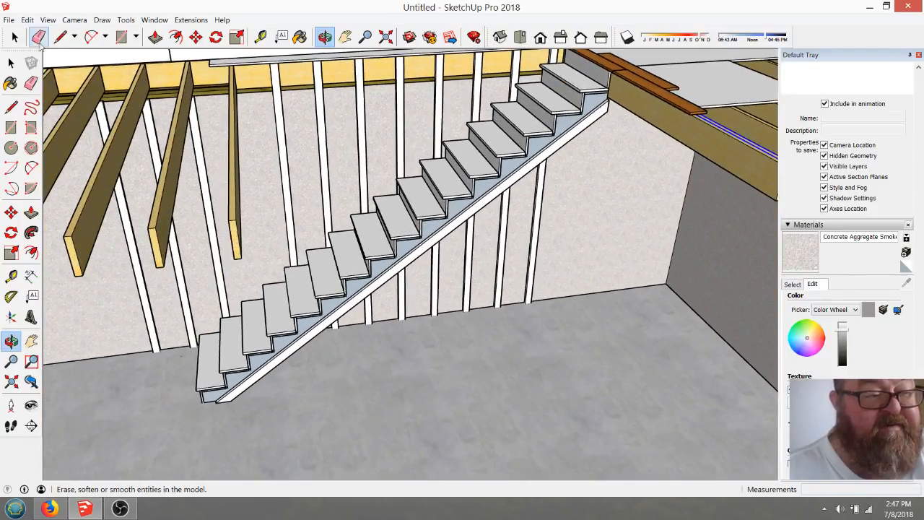
click(16, 37)
scroll(248, 200, up, 3)
click(229, 216)
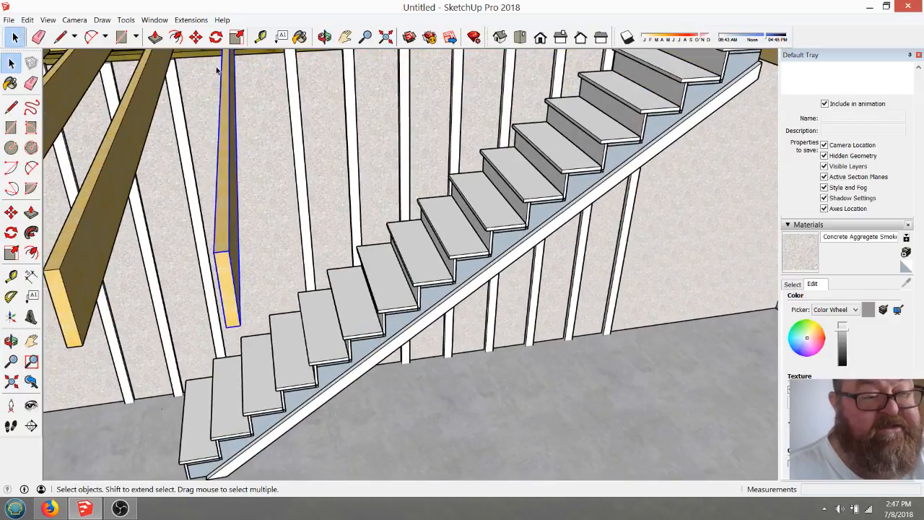
click(195, 39)
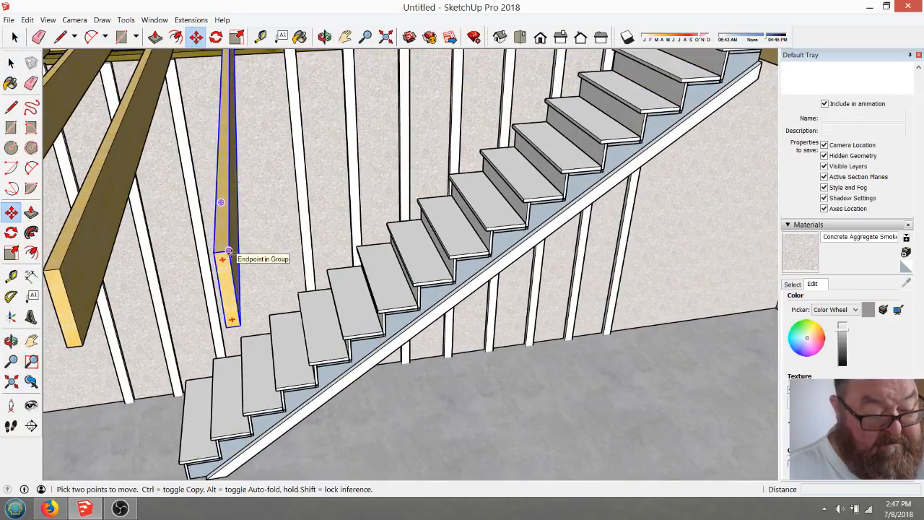
key(ctrl)
click(225, 253)
scroll(220, 265, down, 3)
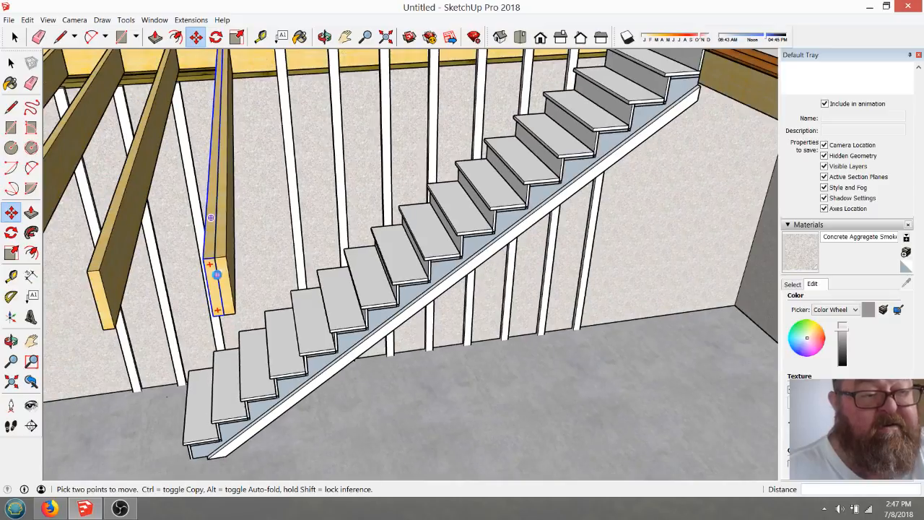
click(14, 38)
click(14, 38)
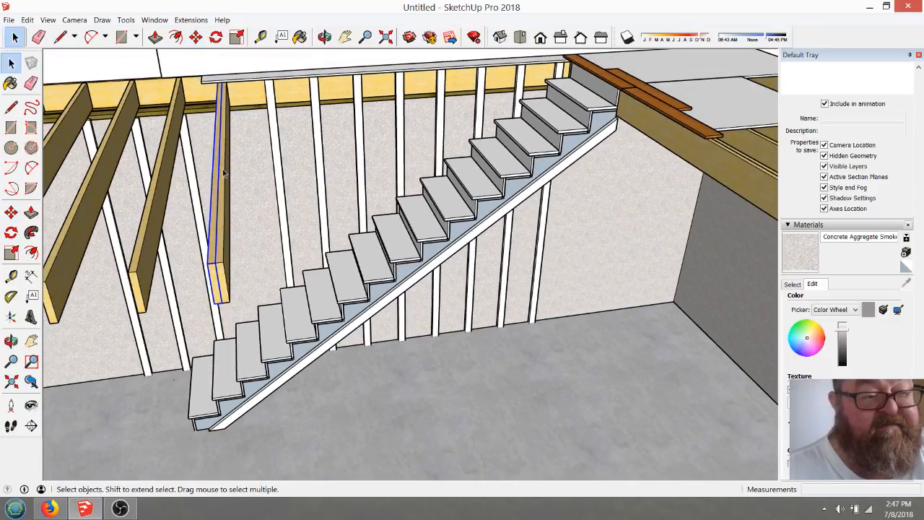
- Move the rim board between the doubled joists about 6' 3 3/8" from the stud wall, past the open side of the stairs
scroll(260, 250, down, 2)
click(324, 37)
drag(433, 304, 207, 247)
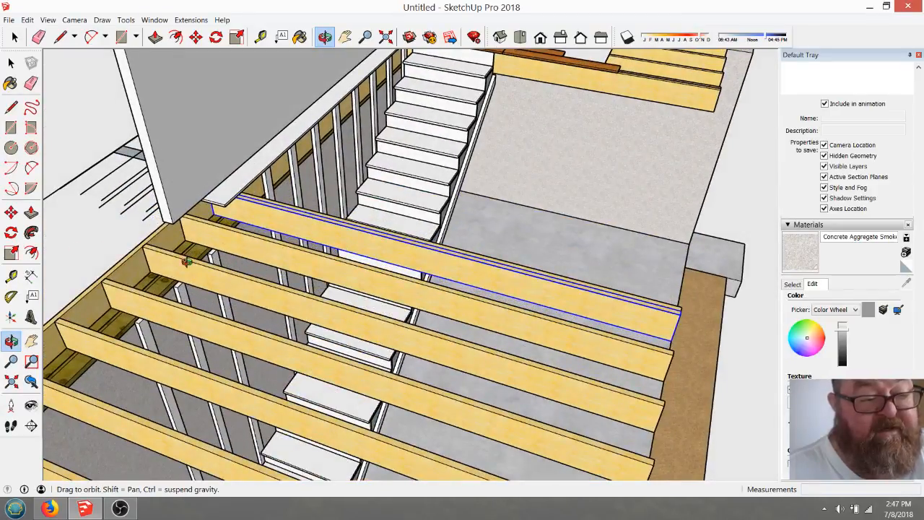
click(14, 38)
click(265, 189)
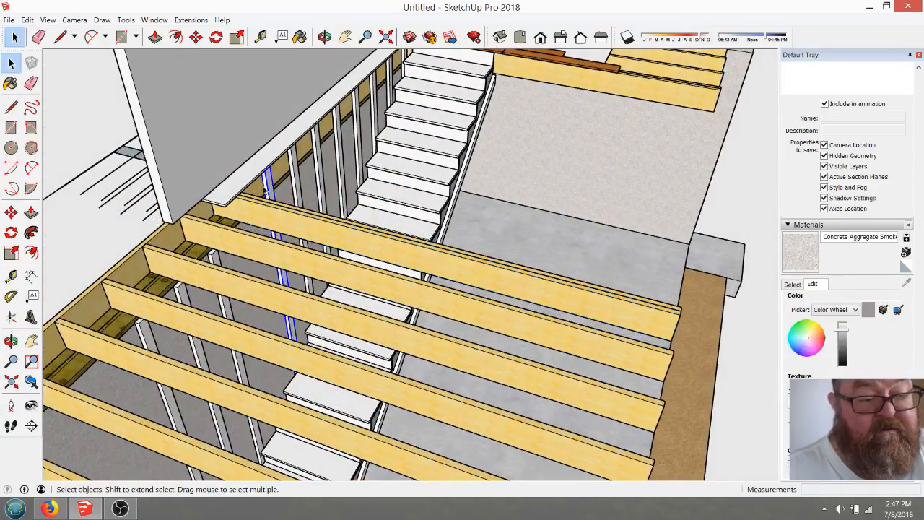
click(196, 38)
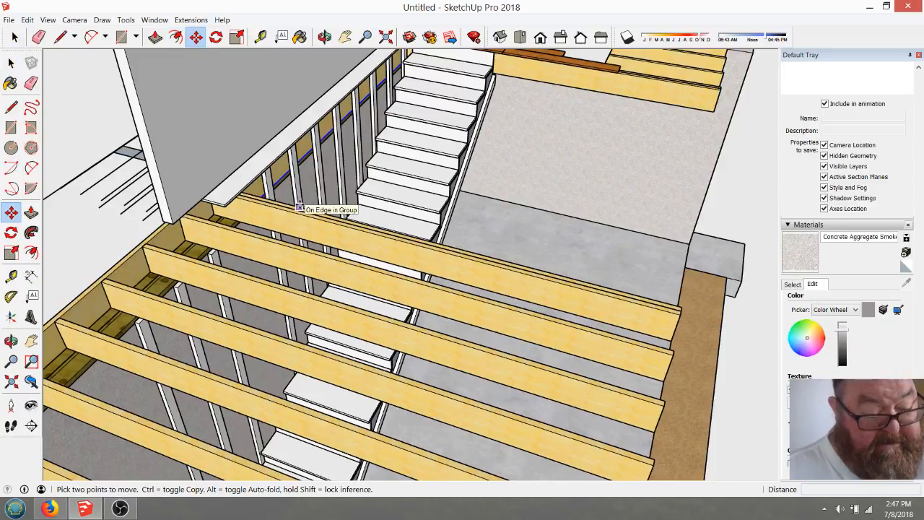
click(298, 207)
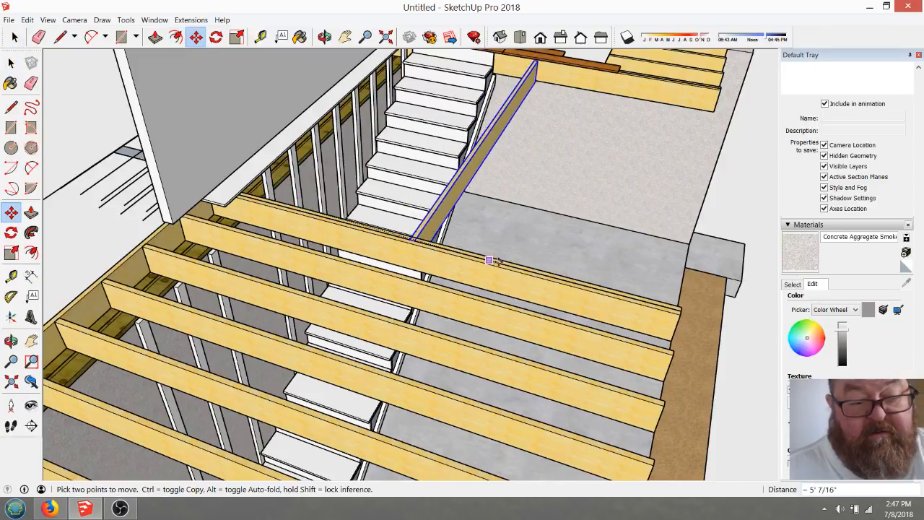
click(543, 272)
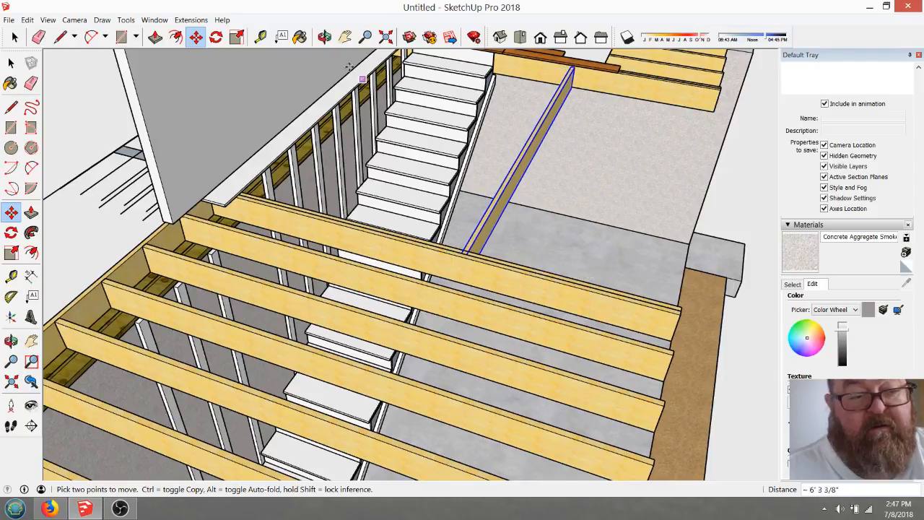
- Move the board about 8 3/8" back toward the open side of the stairs, along the doubled joist at their top
click(325, 38)
drag(374, 185, 400, 250)
scroll(400, 250, down, 3)
scroll(462, 104, up, 7)
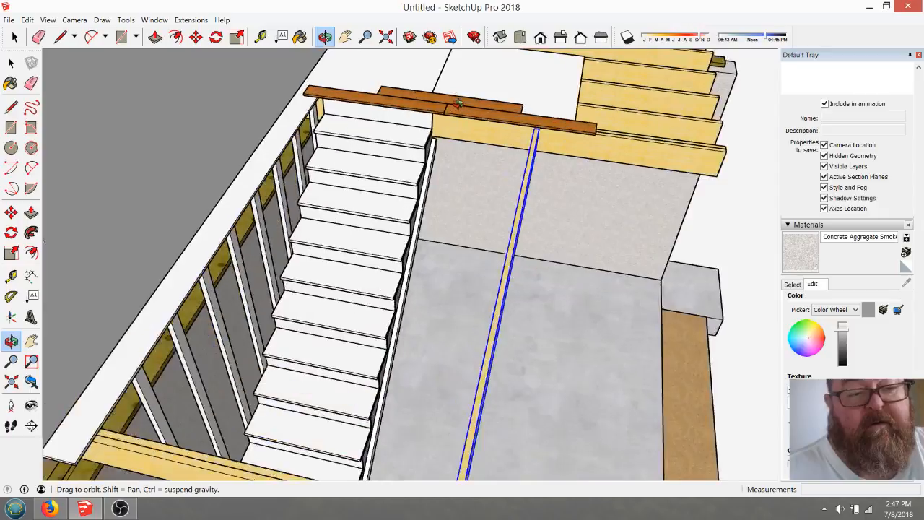
drag(465, 101, 602, 147)
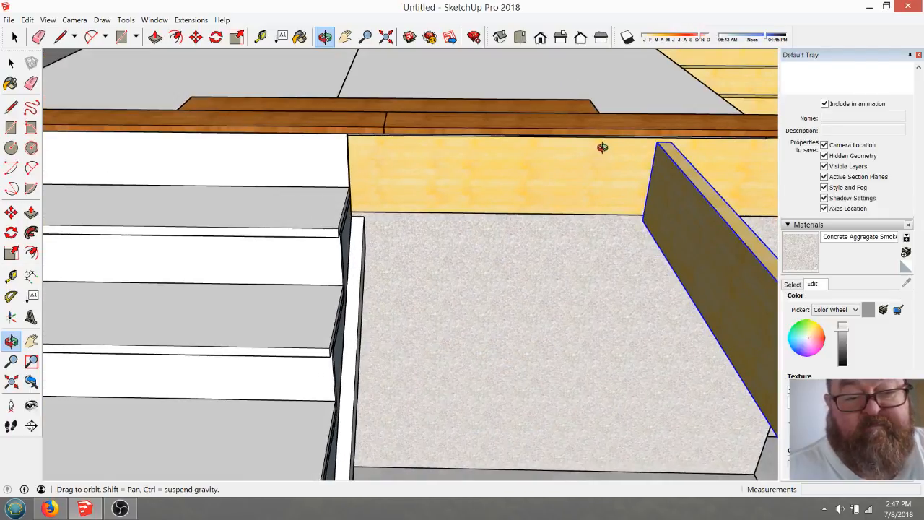
click(196, 38)
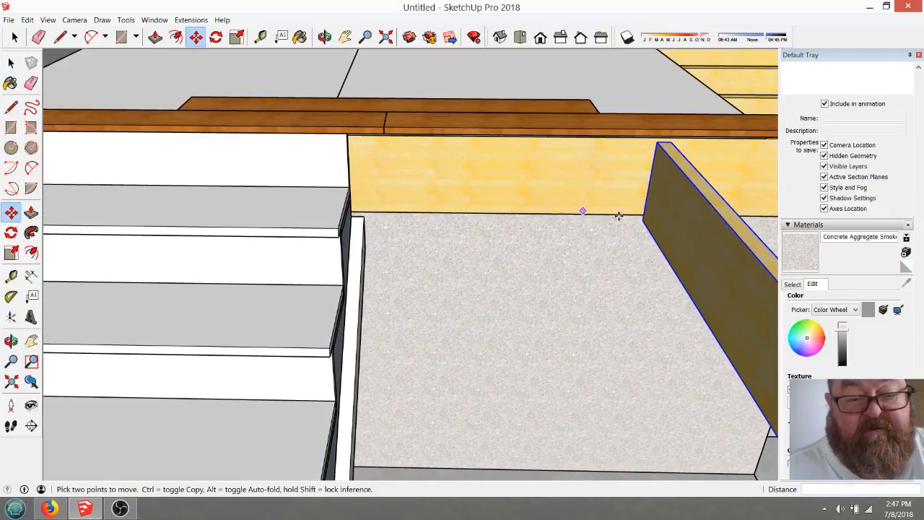
click(642, 216)
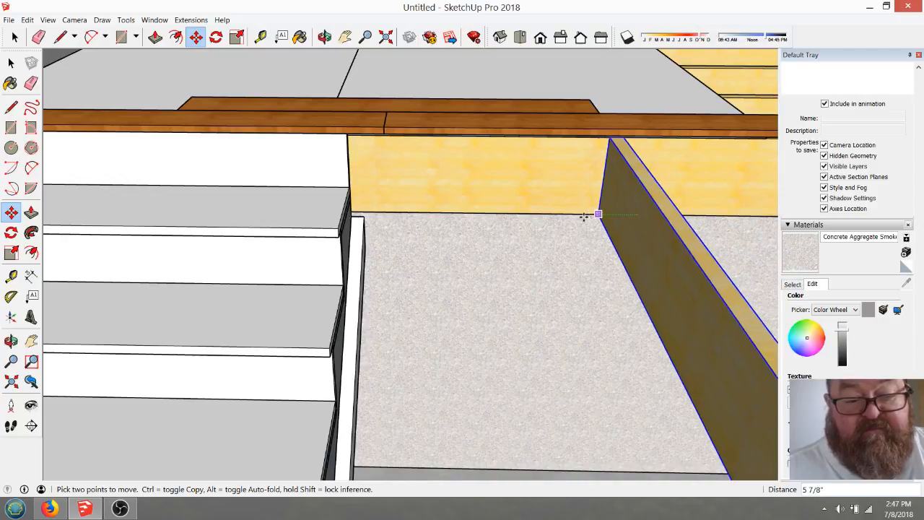
scroll(361, 203, up, 5)
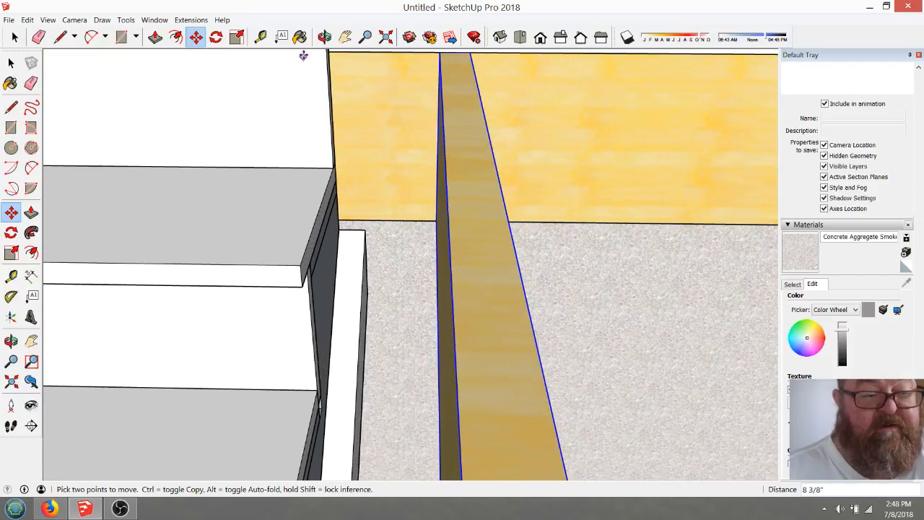
- Move the board about 4" closer to the stairs, aligning its lower corner with the stringer's outer top corner
click(325, 36)
drag(404, 101, 381, 219)
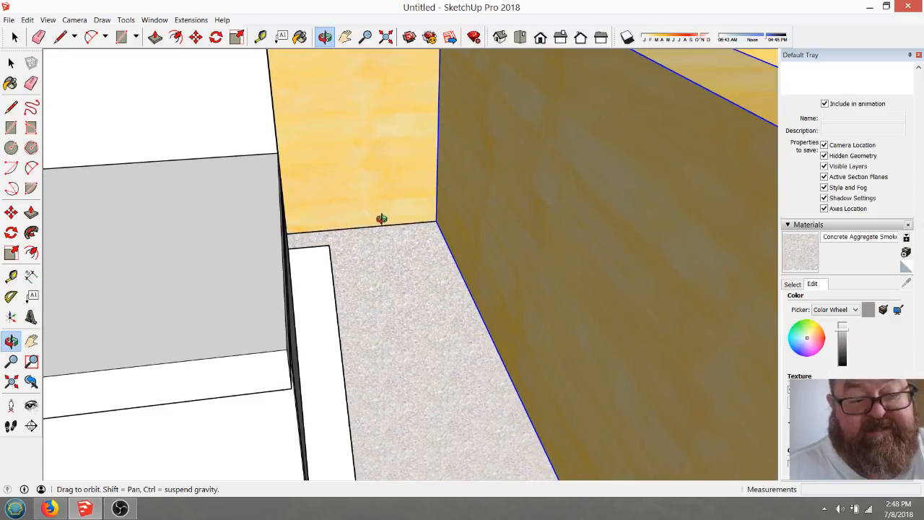
click(196, 37)
click(437, 219)
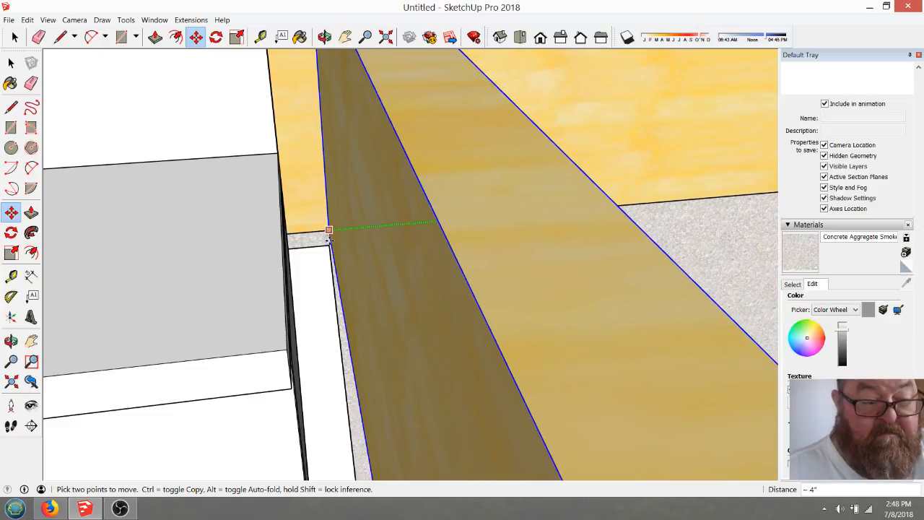
click(330, 247)
- Double the board along the open side of the stairs with a copy offset 1 1/2" away from the stud wall
scroll(485, 263, down, 5)
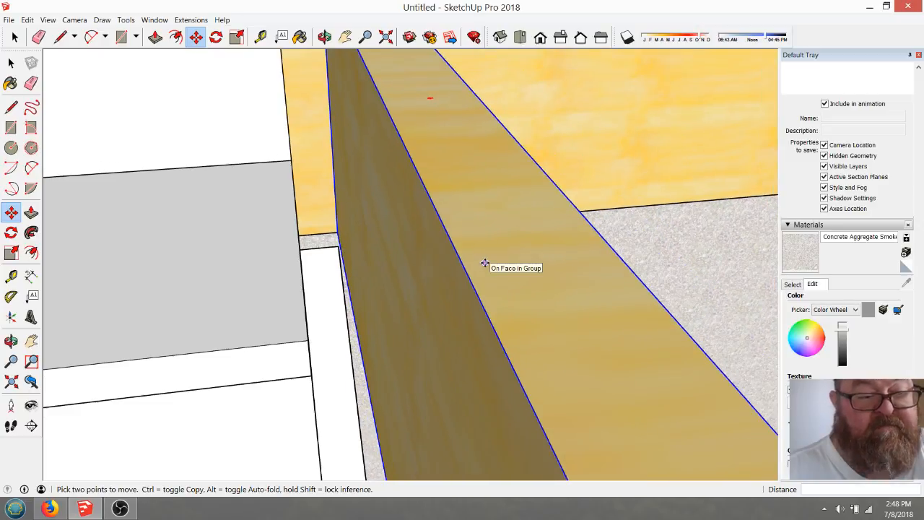
scroll(480, 216, down, 2)
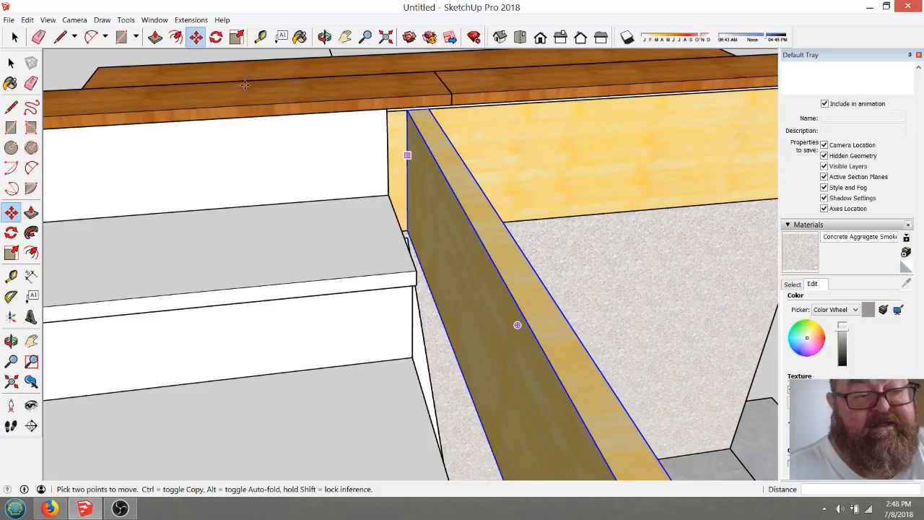
click(320, 36)
drag(315, 143, 299, 155)
drag(359, 138, 372, 117)
drag(375, 184, 366, 216)
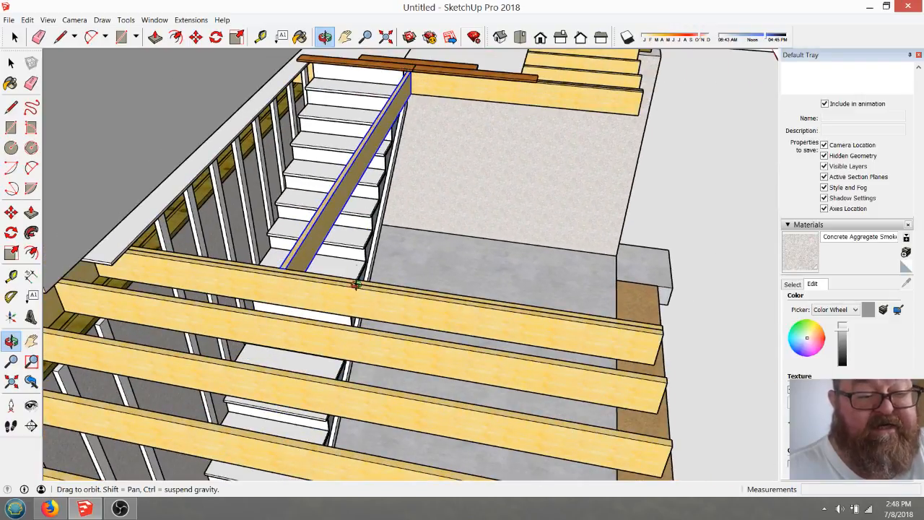
scroll(354, 289, up, 5)
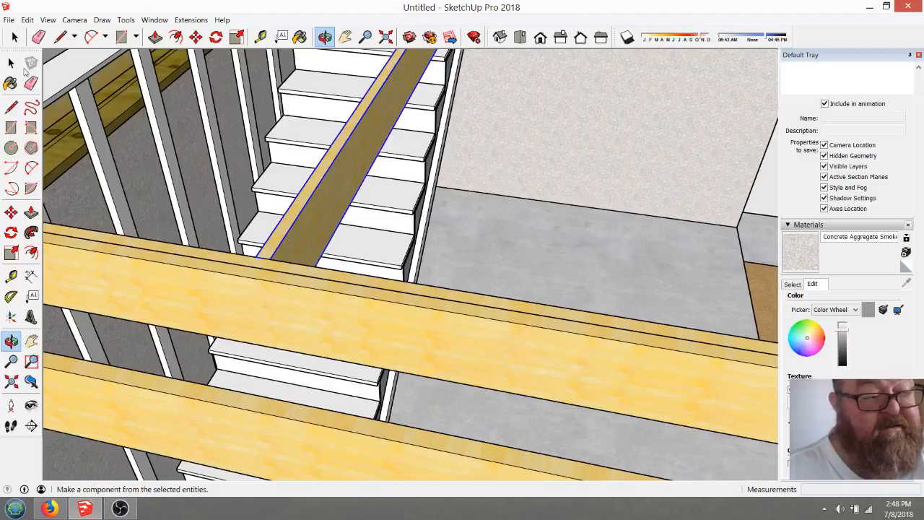
click(10, 63)
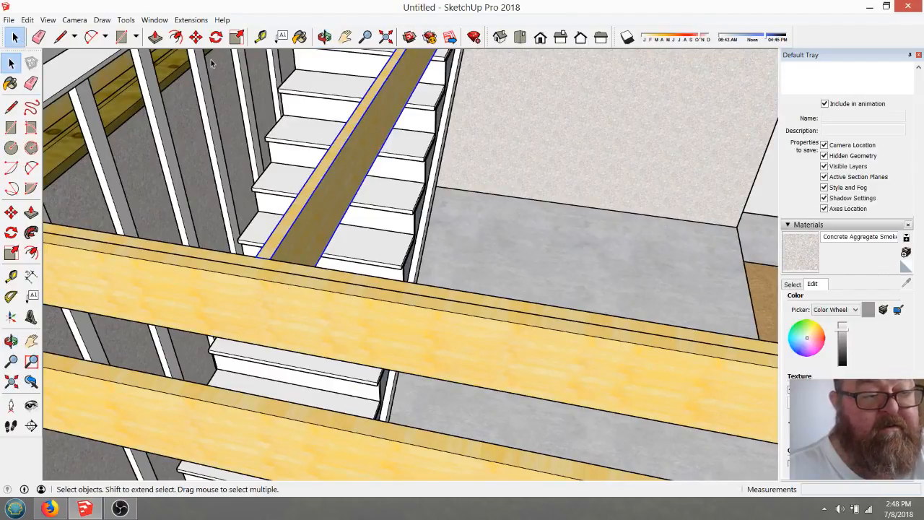
click(196, 37)
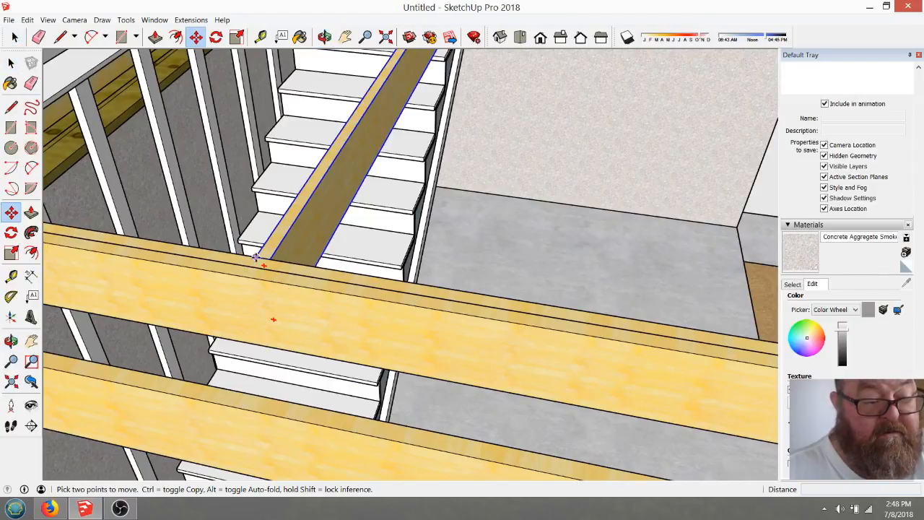
key(ctrl)
click(255, 257)
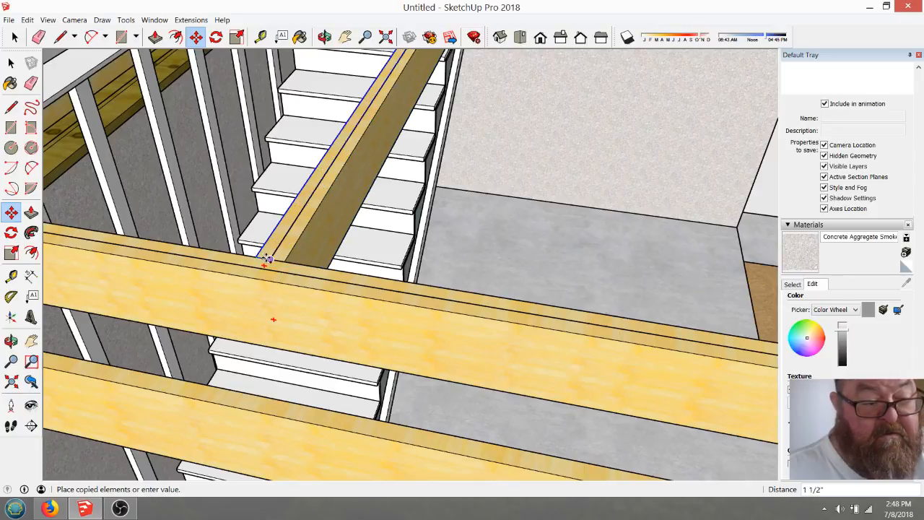
click(270, 259)
scroll(365, 306, down, 3)
scroll(365, 307, down, 2)
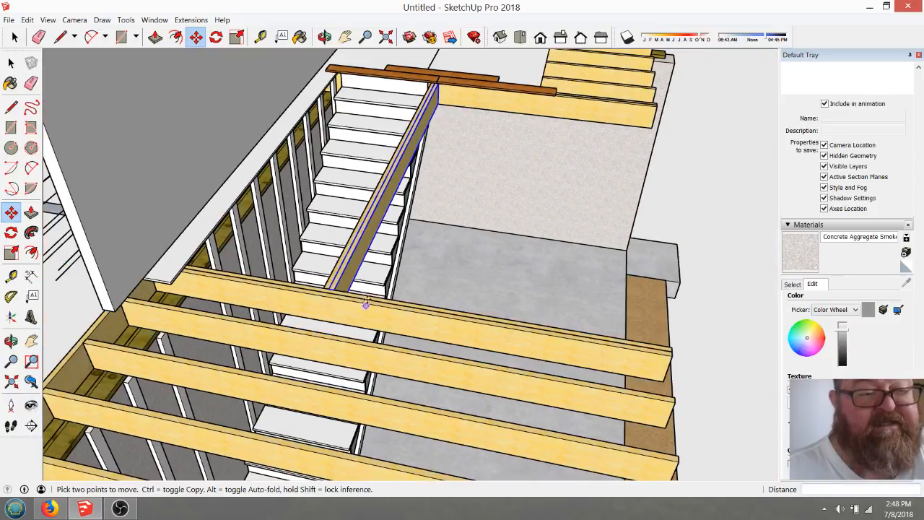
- Examine the framed stair opening from several angles, checking the doubled board against the doubled joists and stringer
click(324, 36)
drag(384, 118, 316, 183)
drag(470, 128, 491, 110)
drag(402, 235, 460, 201)
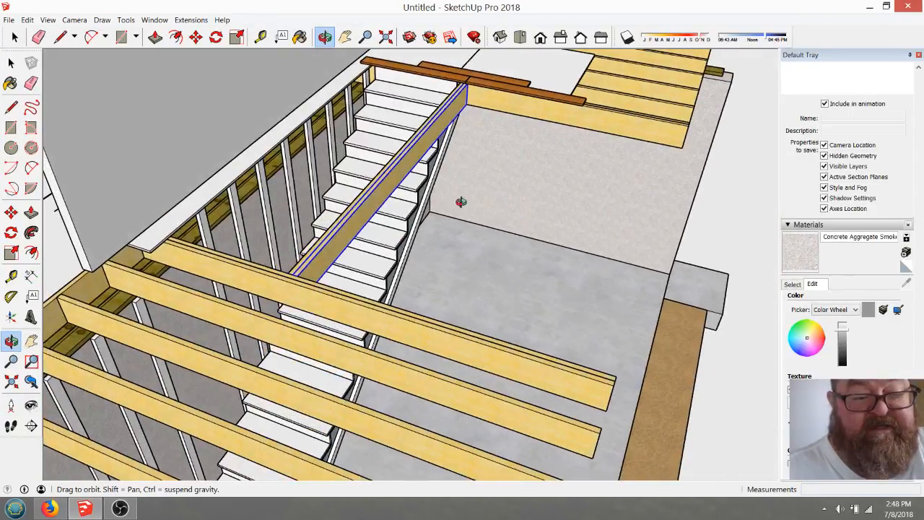
drag(388, 248, 487, 136)
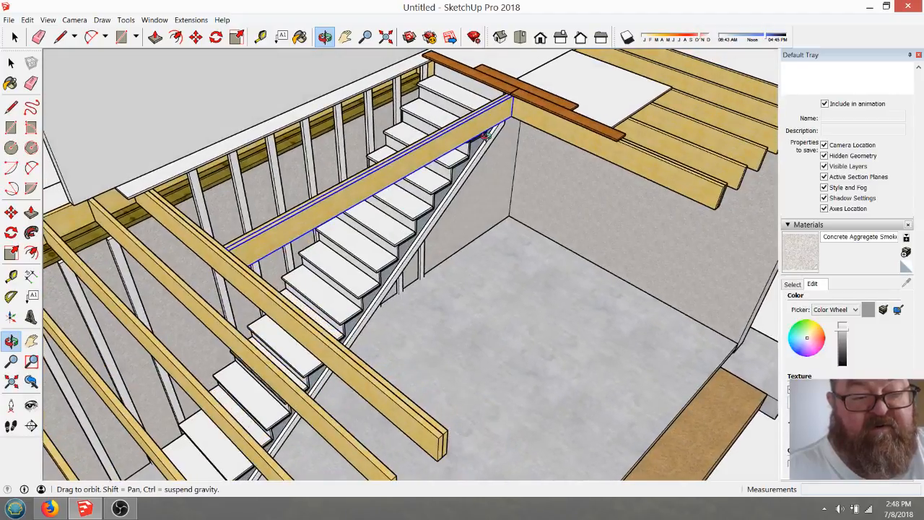
drag(396, 184, 451, 235)
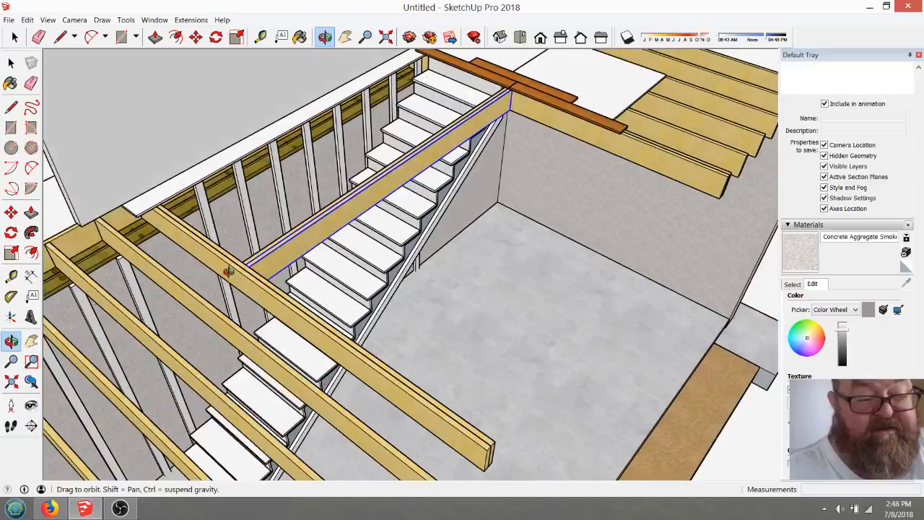
scroll(229, 270, up, 2)
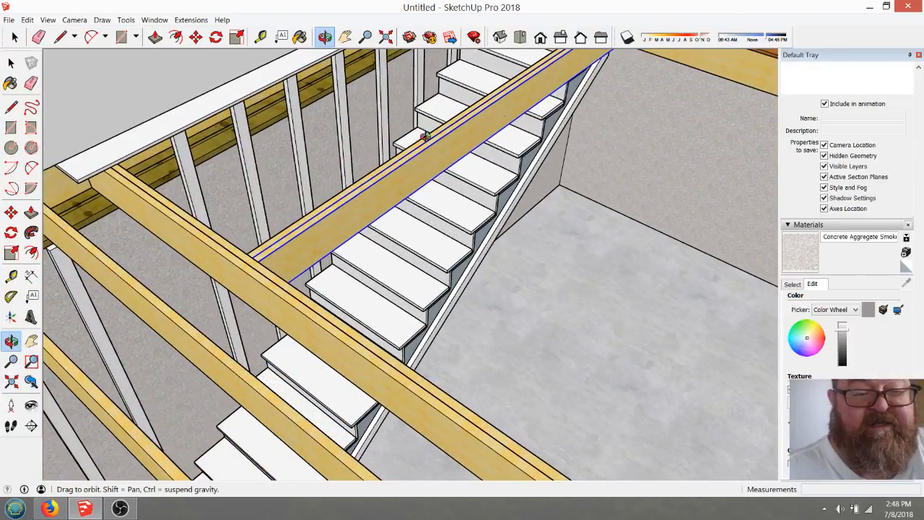
drag(509, 112, 527, 116)
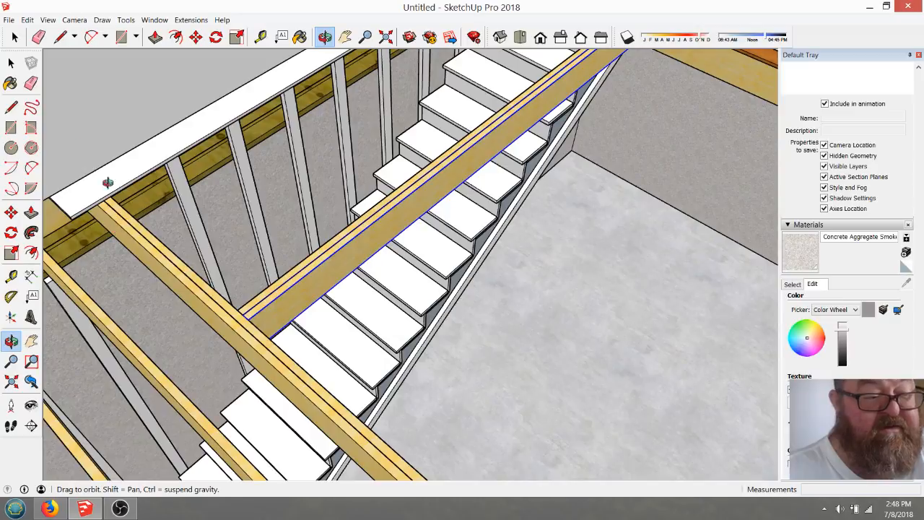
- Copy the nearest single joist behind the top of the stairs 2' 8" across the doubled joist toward the lower stairs
click(11, 63)
click(126, 210)
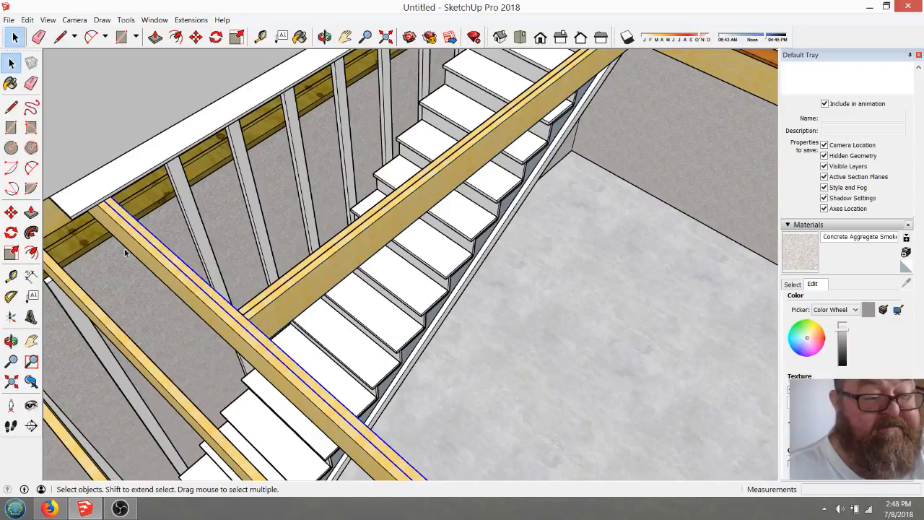
scroll(153, 317, down, 4)
scroll(442, 239, up, 6)
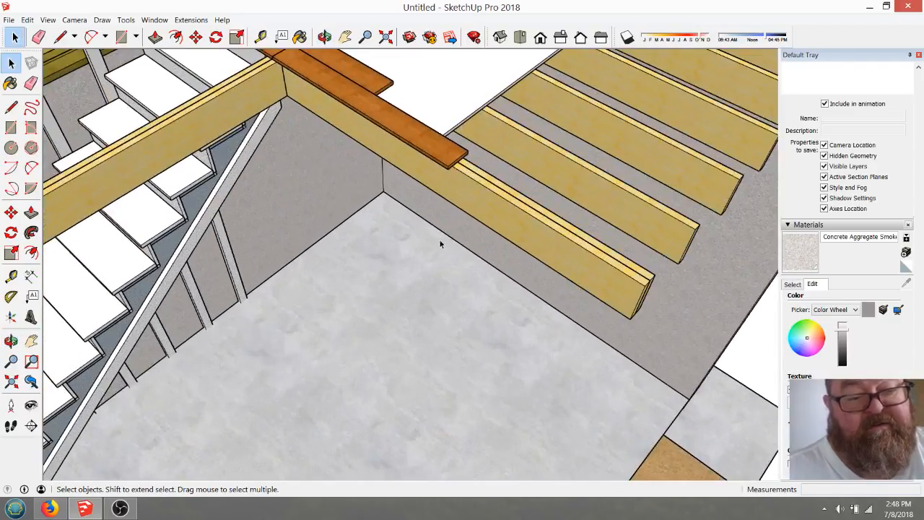
click(505, 137)
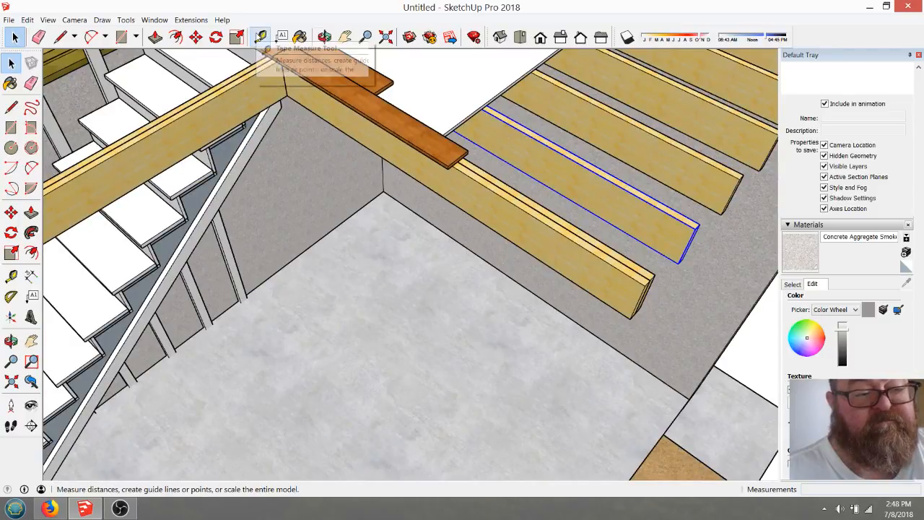
click(196, 37)
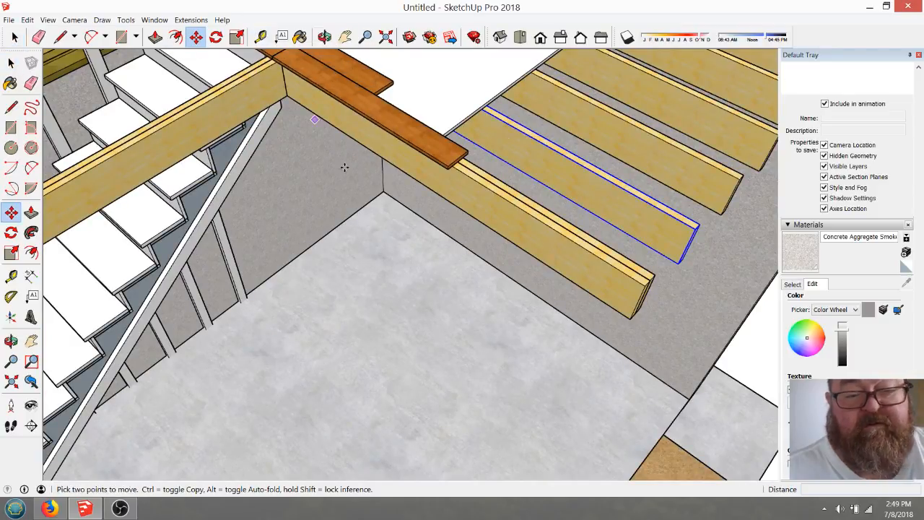
scroll(344, 167, down, 1)
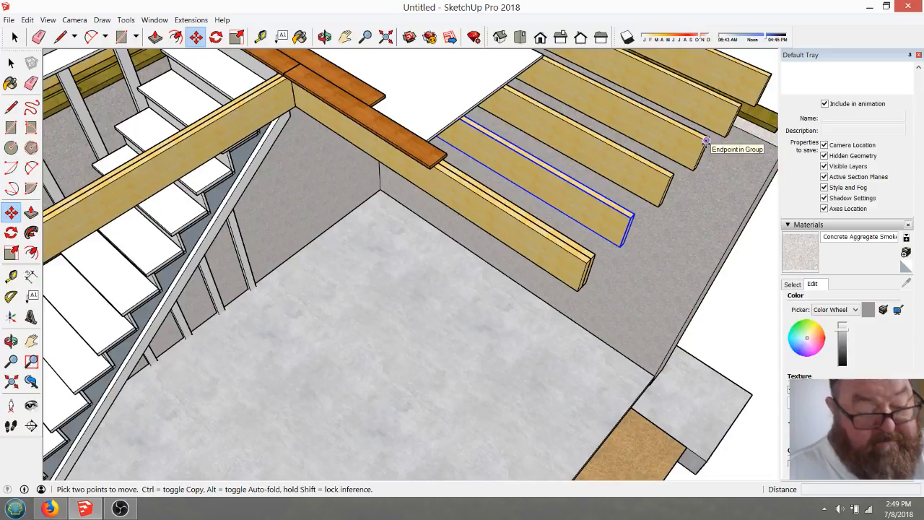
click(706, 141)
key(ctrl)
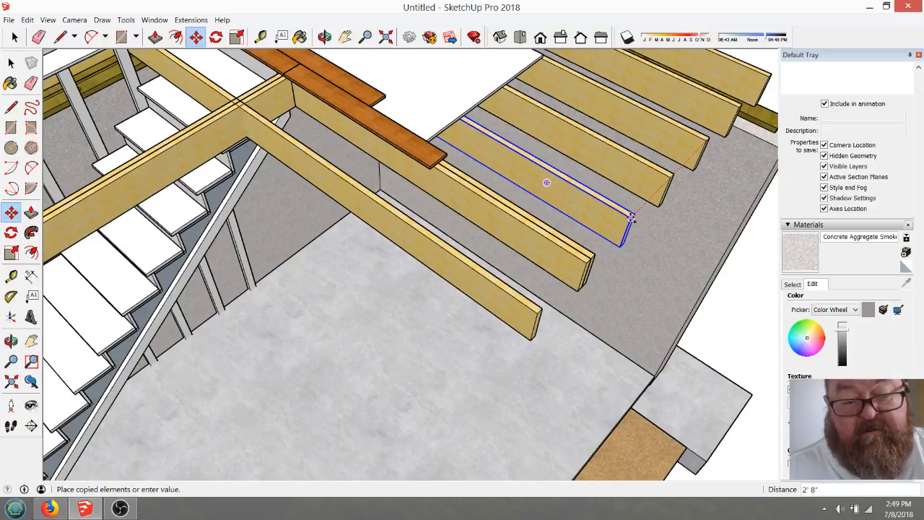
click(626, 218)
- Move the copied joist lengthwise out of the stair opening until its end meets the outer face of the doubled board
click(324, 37)
drag(464, 182, 561, 182)
scroll(217, 213, up, 6)
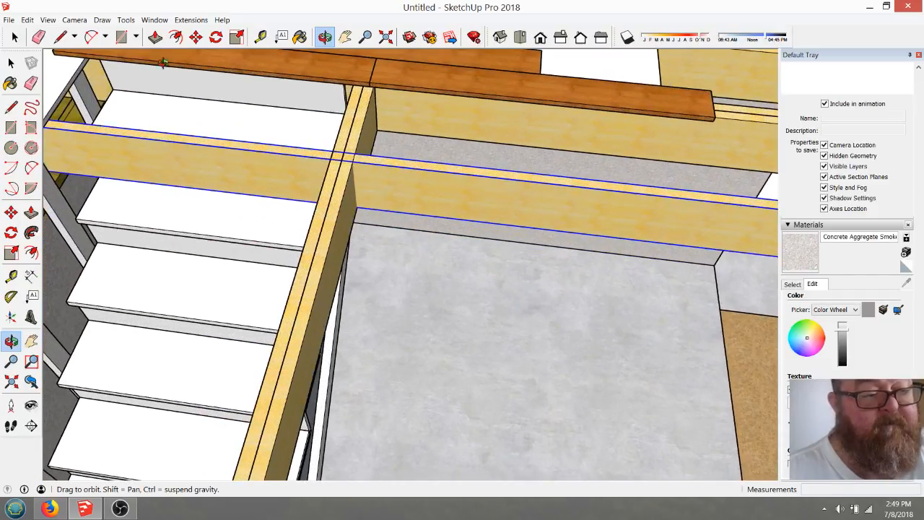
click(195, 37)
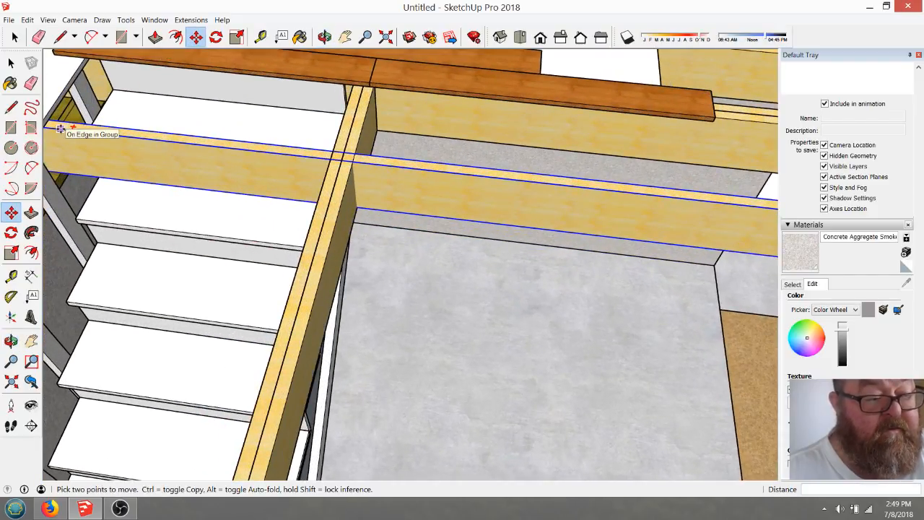
click(155, 139)
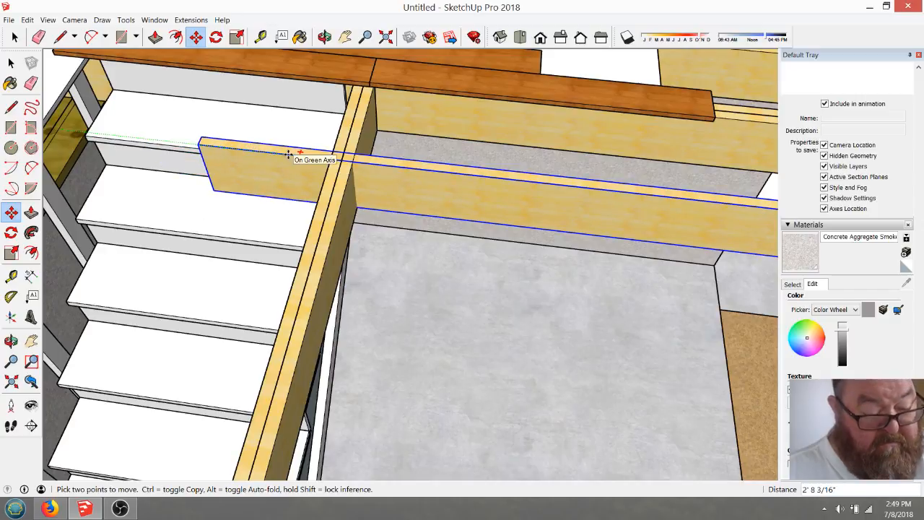
click(458, 176)
click(467, 198)
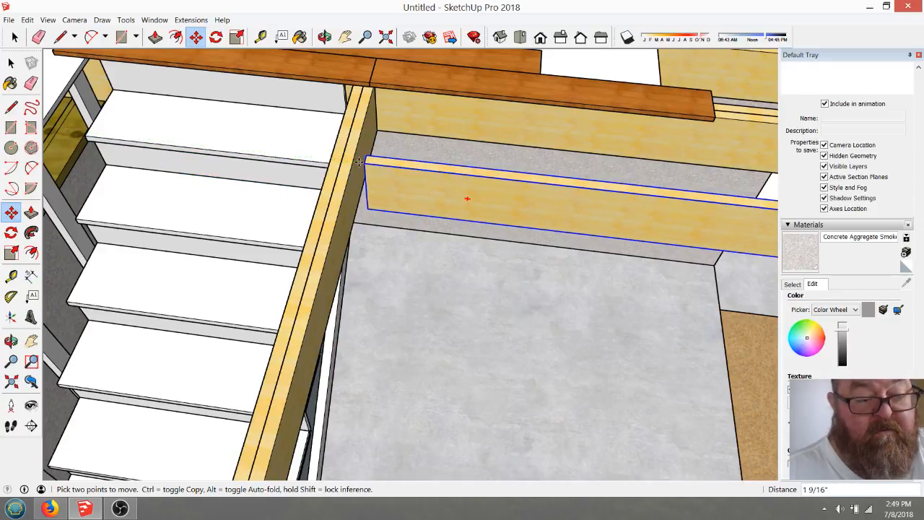
- Shorten the moved joist by 4' 5 1/2" at its free end, bringing it back near the neighbouring joist ends
scroll(296, 218, down, 5)
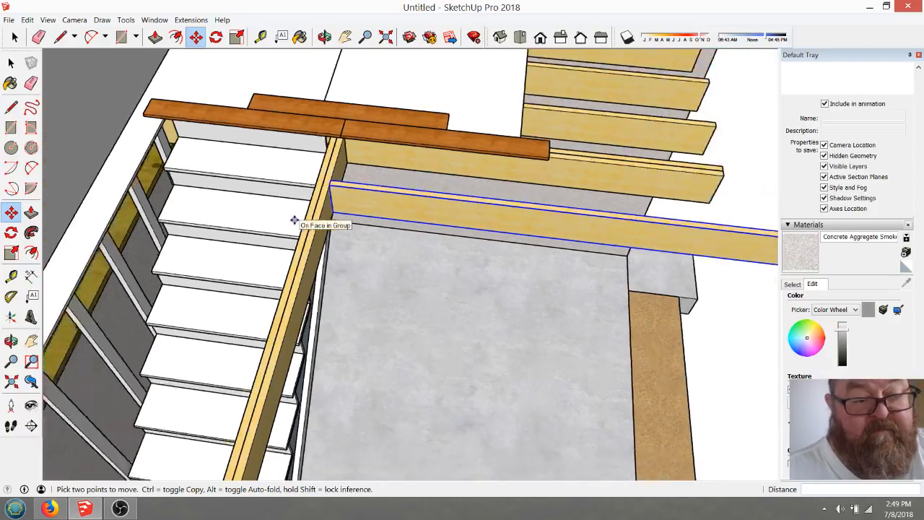
scroll(326, 221, down, 3)
click(321, 41)
drag(316, 72, 483, 245)
scroll(546, 267, up, 4)
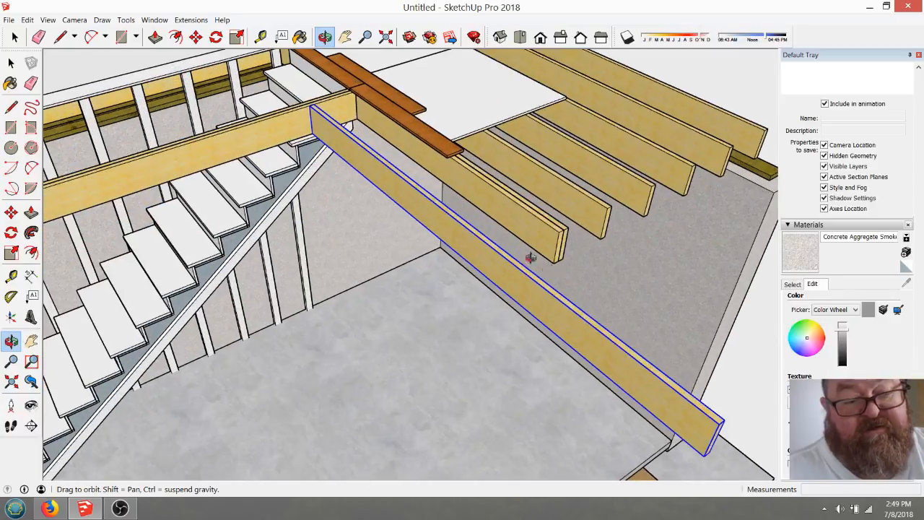
scroll(302, 97, down, 4)
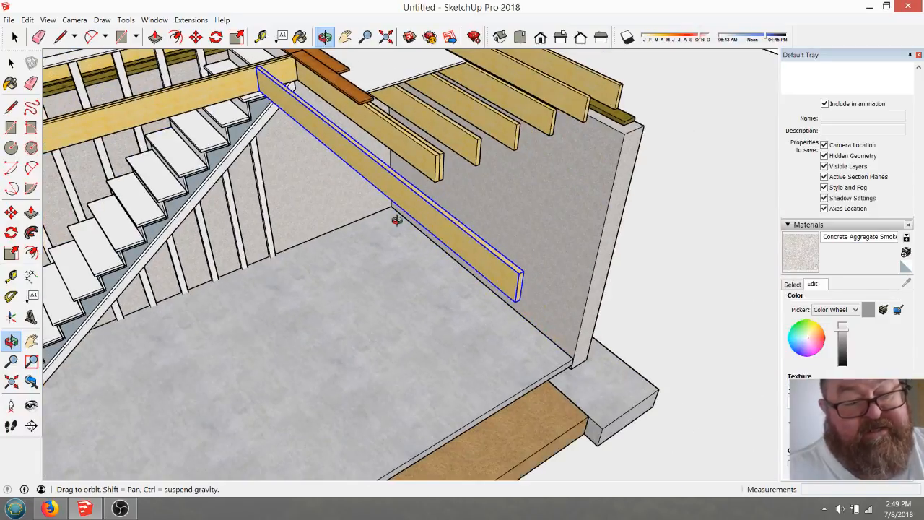
click(15, 37)
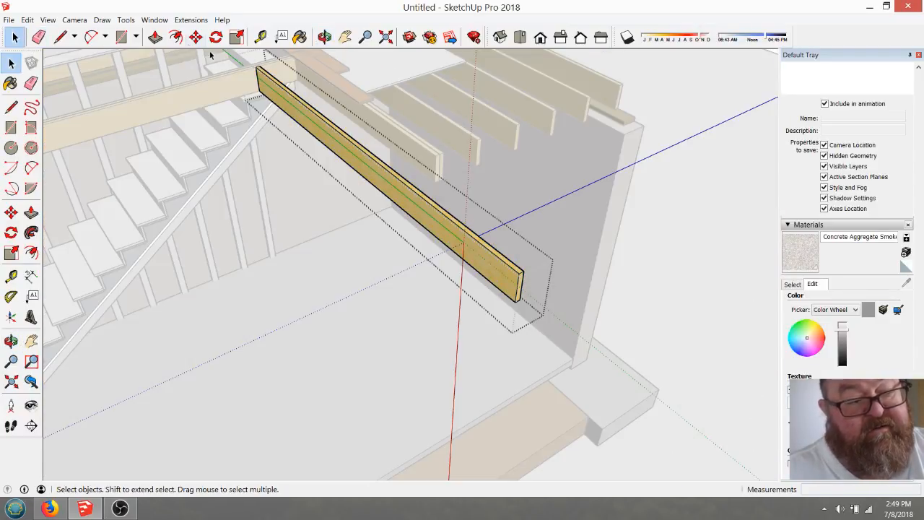
click(155, 38)
drag(522, 284, 440, 155)
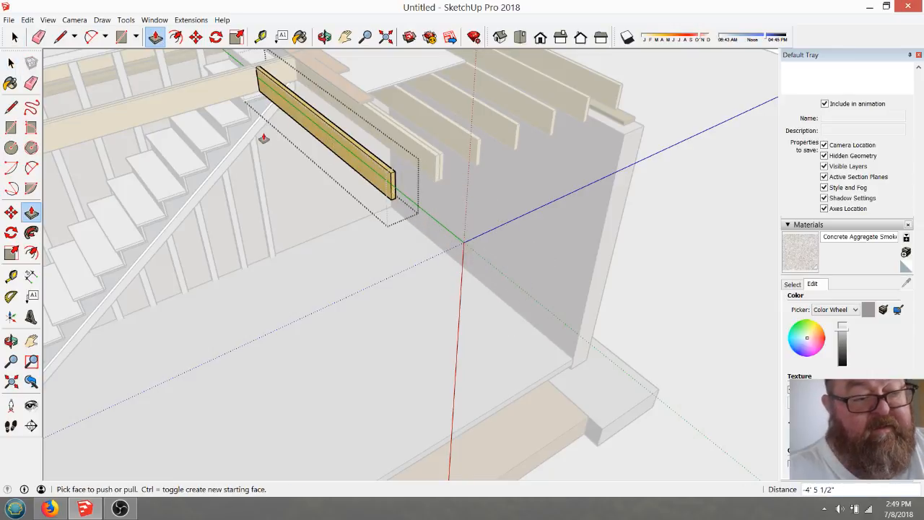
scroll(426, 219, down, 3)
scroll(210, 173, up, 1)
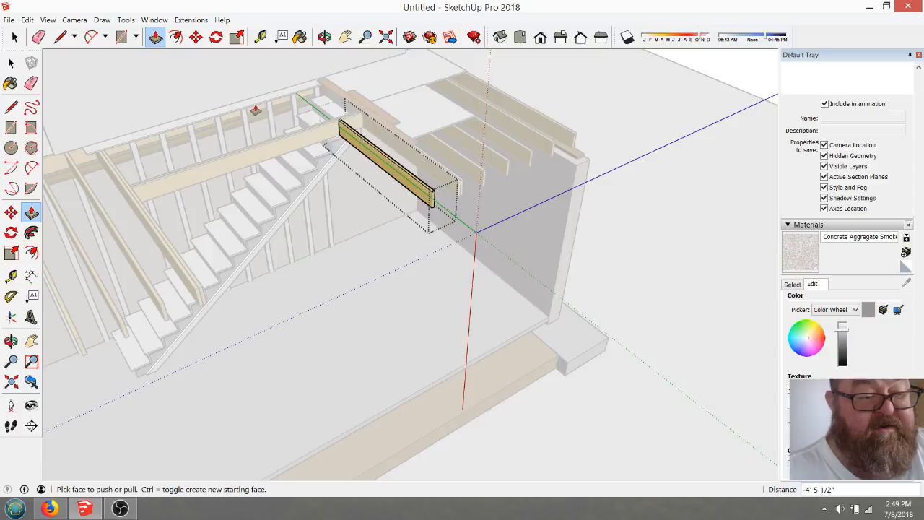
key(space)
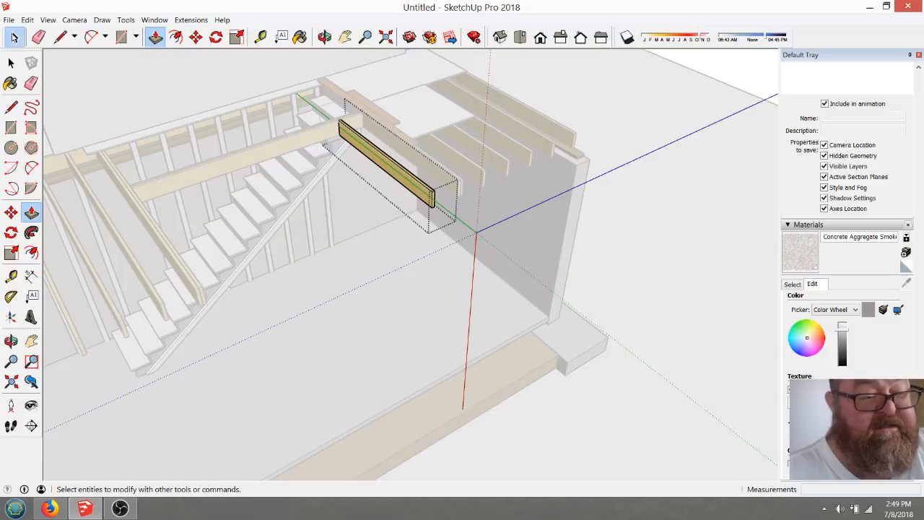
click(315, 253)
- Array copies of the shortened joist at 16" spacing along the doubled board, filling the span to the other doubled joist
scroll(323, 137, up, 5)
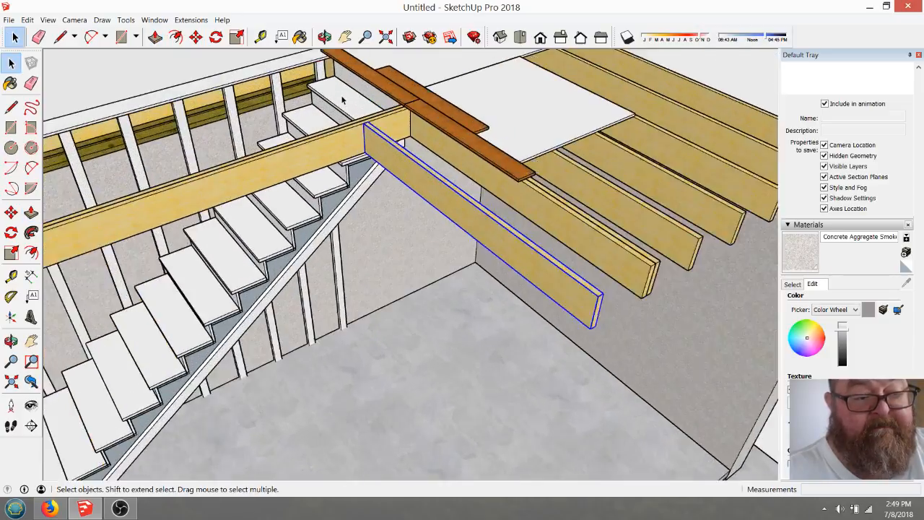
key(m)
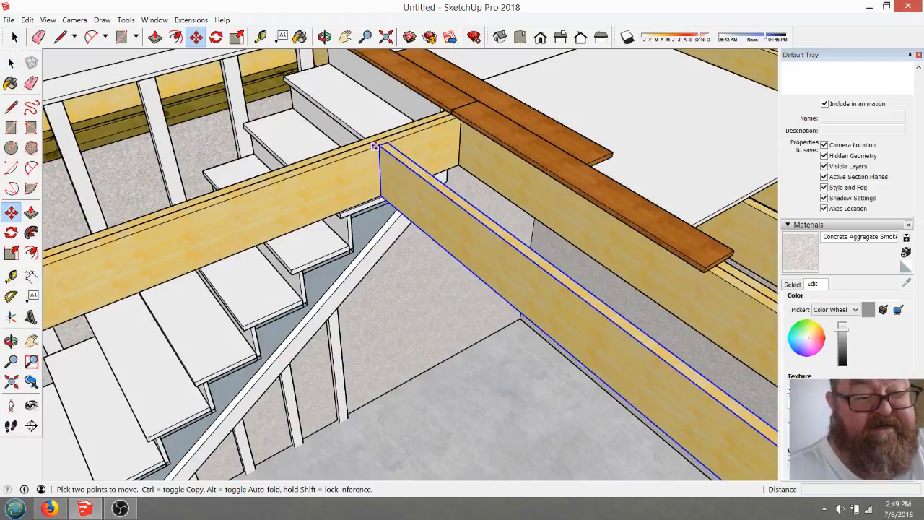
click(381, 146)
key(ctrl)
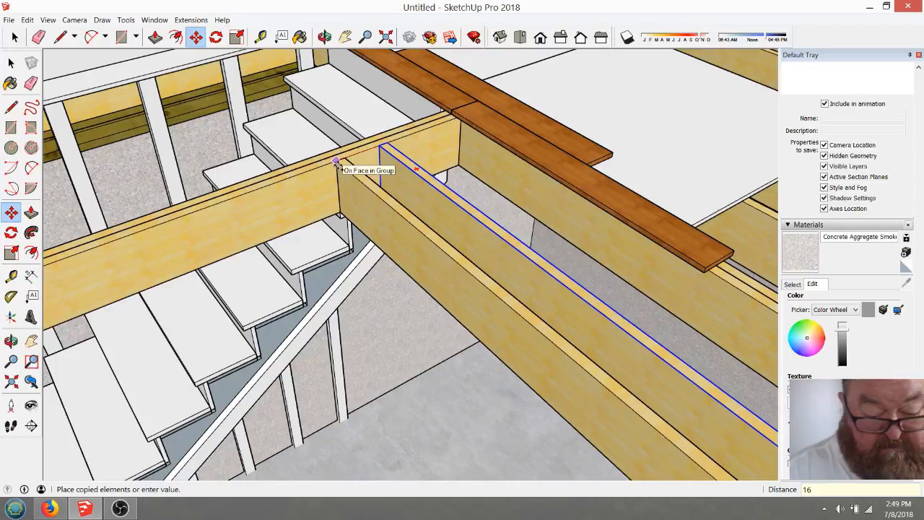
text(16)
key(Return)
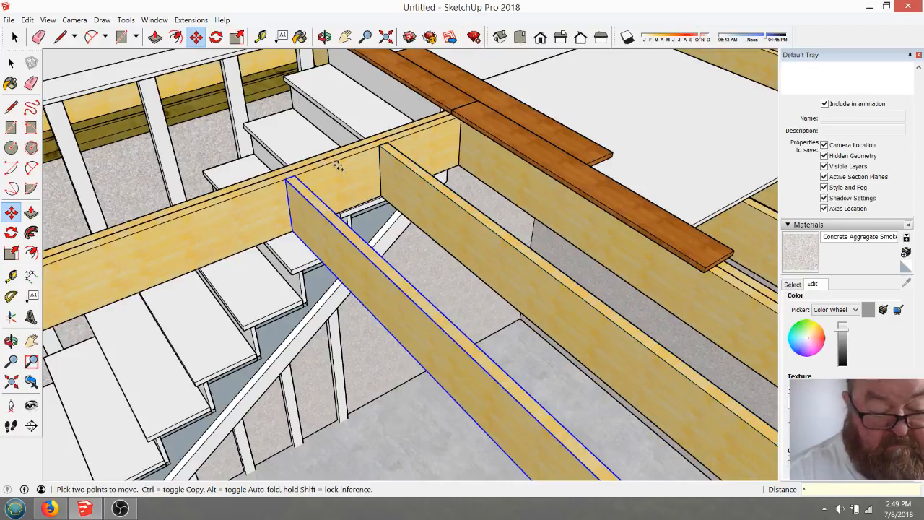
key(Return)
middle_drag(474, 149, 605, 163)
scroll(605, 163, down, 2)
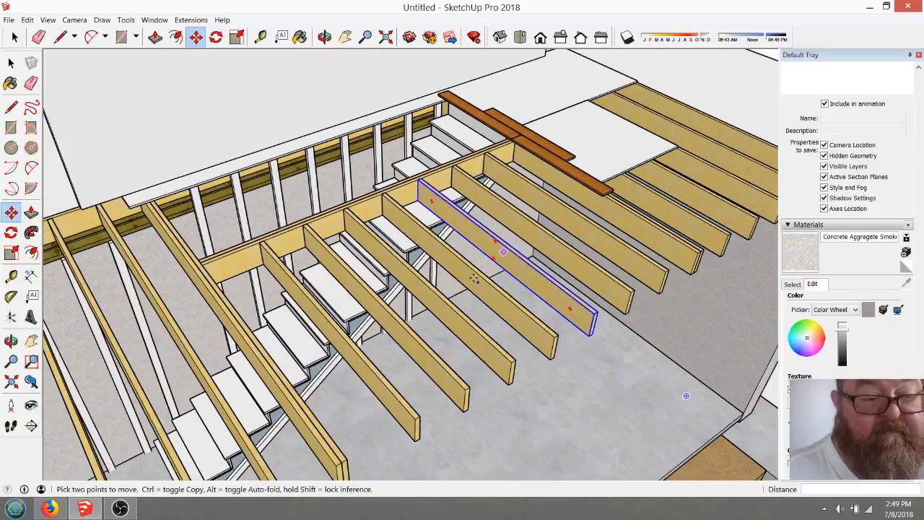
- Inspect the arrayed joists around the stair opening, check the live stream page in the browser, and return to SketchUp
scroll(473, 231, up, 1)
click(324, 37)
drag(348, 153, 526, 325)
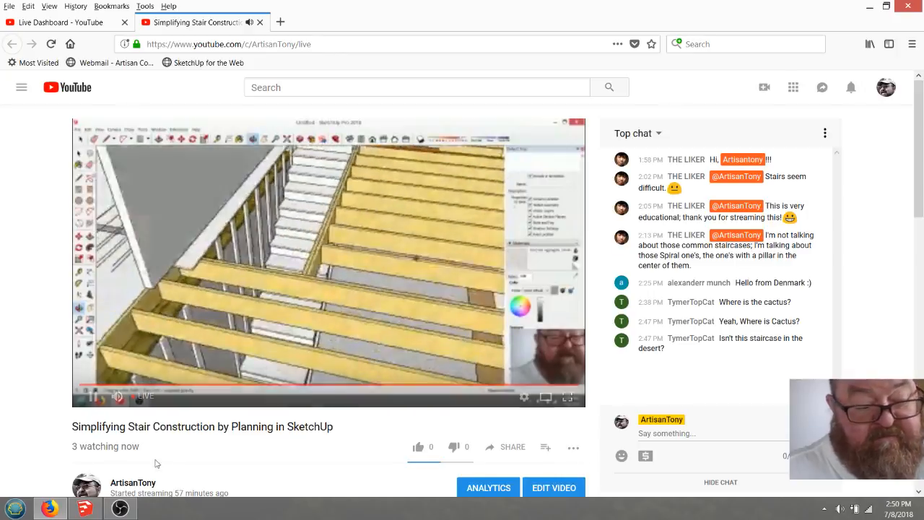
key(alt+Tab)
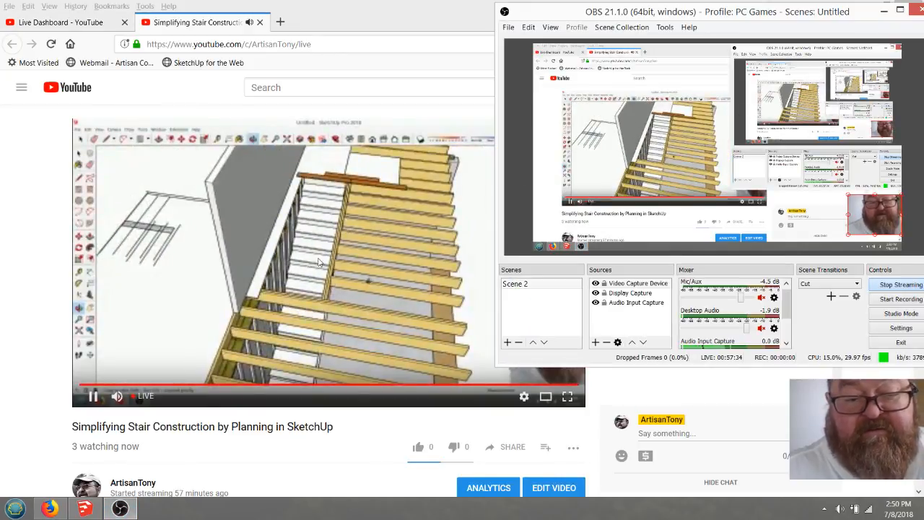
key(alt+Tab)
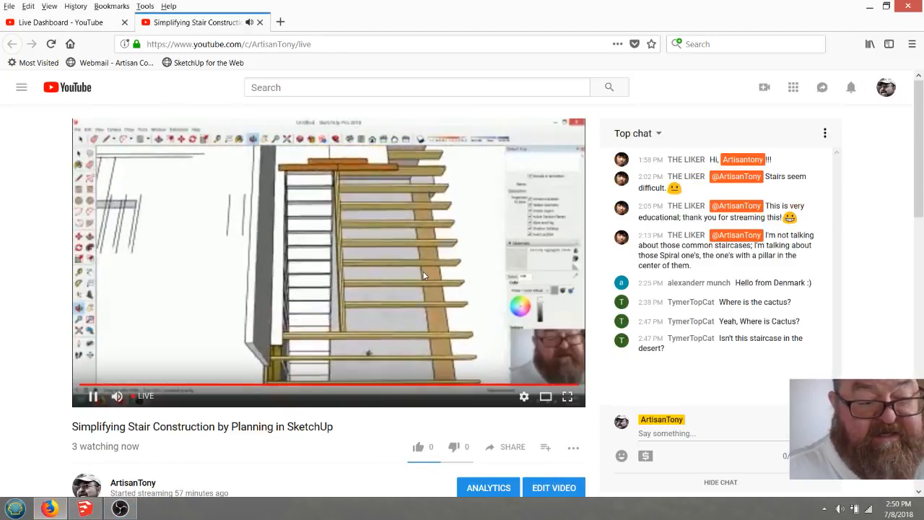
click(84, 508)
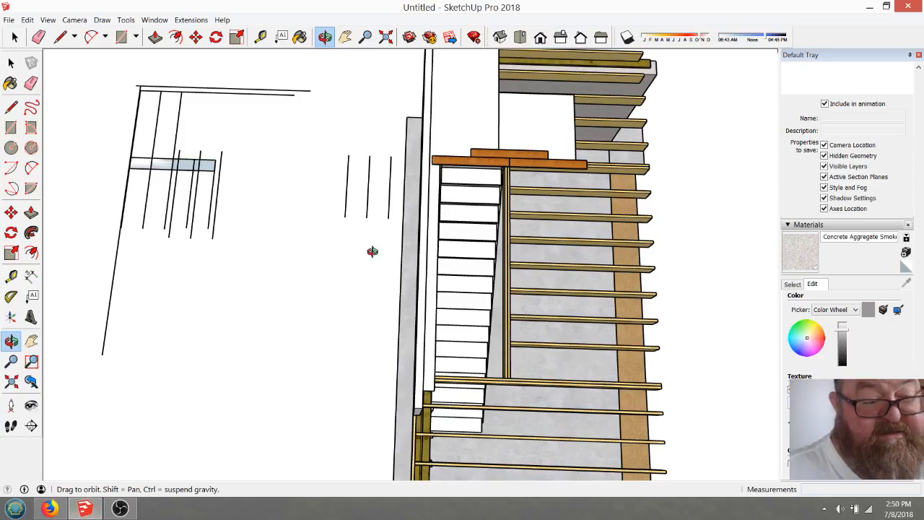
- Try erasing the stray lines lying outside the foundation wall, and undo the deletion
drag(368, 249, 330, 208)
click(38, 38)
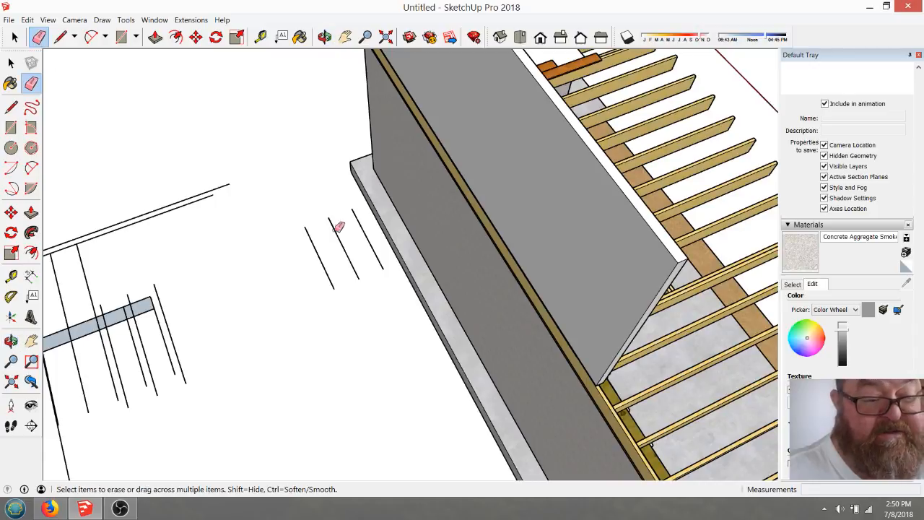
key(Delete)
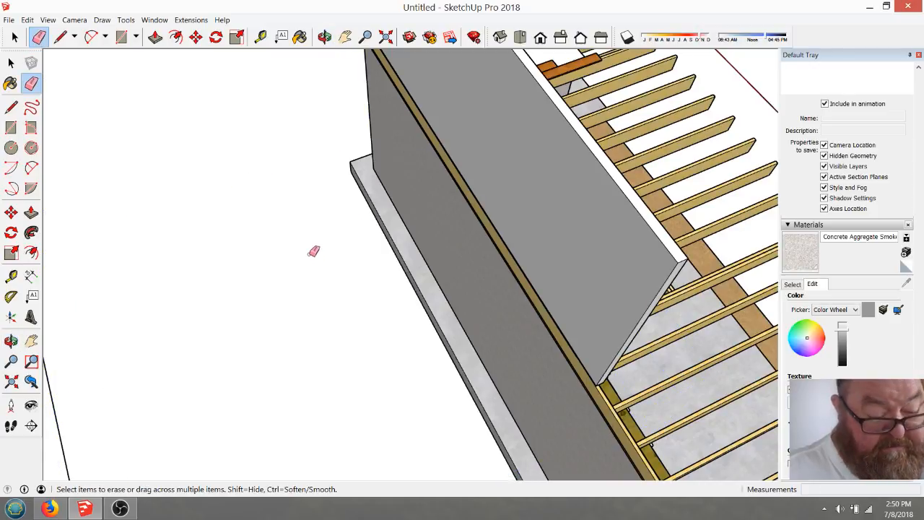
key(ctrl+z)
key(space)
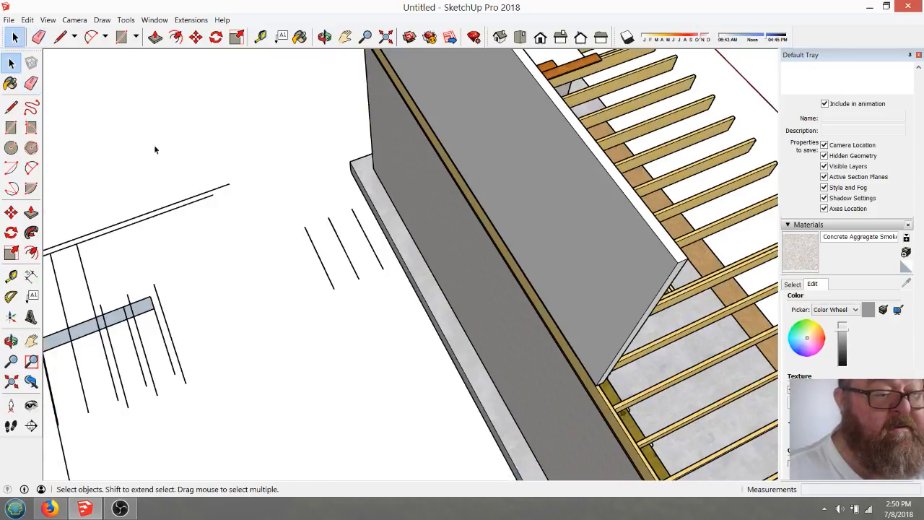
- Open the group containing the stray lines outside the foundation wall, inspect its contents, and close it again
double_click(318, 253)
click(276, 261)
scroll(291, 247, down, 3)
scroll(171, 351, up, 3)
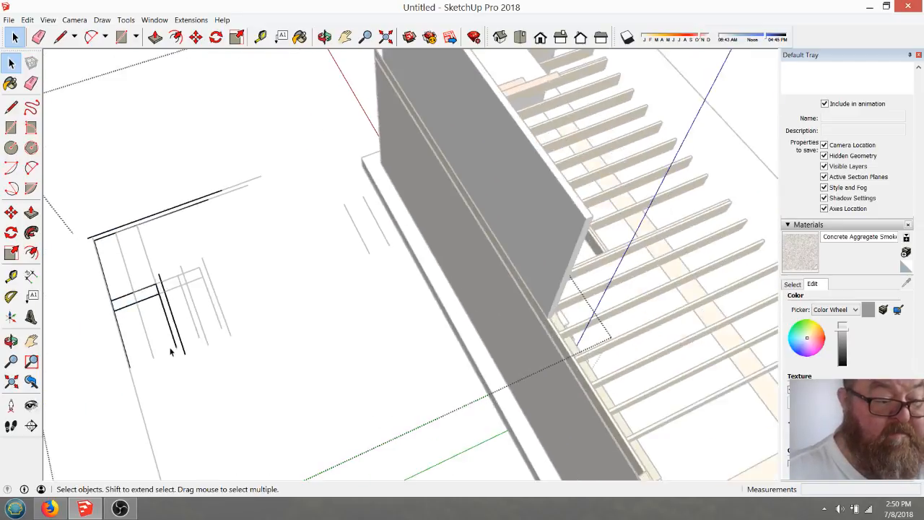
scroll(171, 311, up, 2)
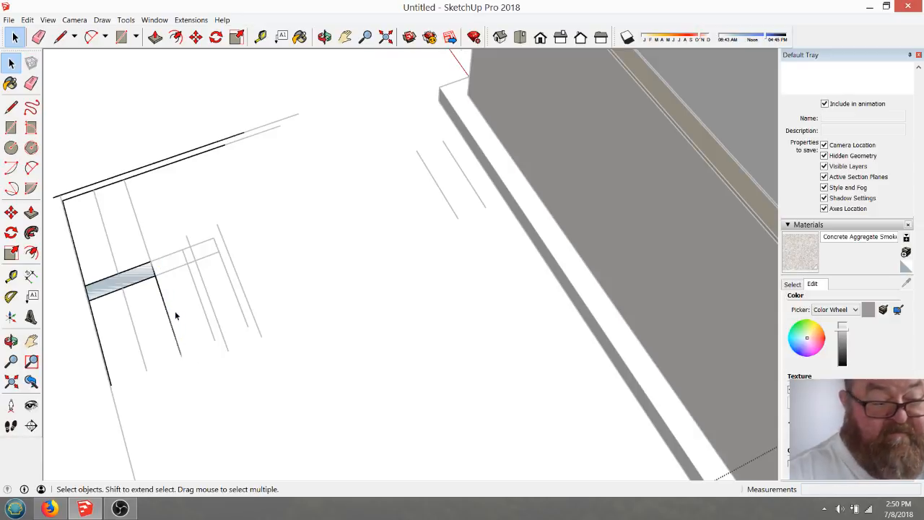
scroll(314, 217, down, 2)
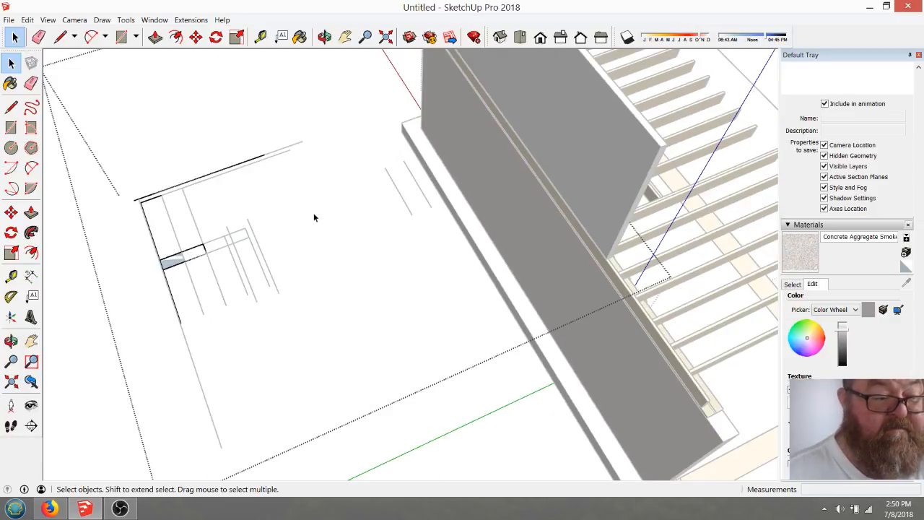
click(81, 265)
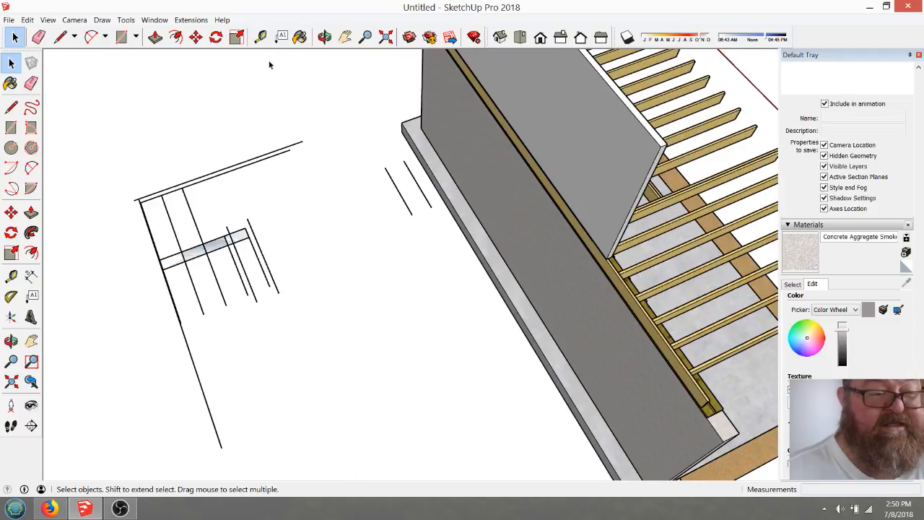
- Erase the stray groups and loose lines outside the foundation wall
click(324, 36)
drag(361, 260, 286, 336)
drag(298, 247, 83, 84)
click(38, 37)
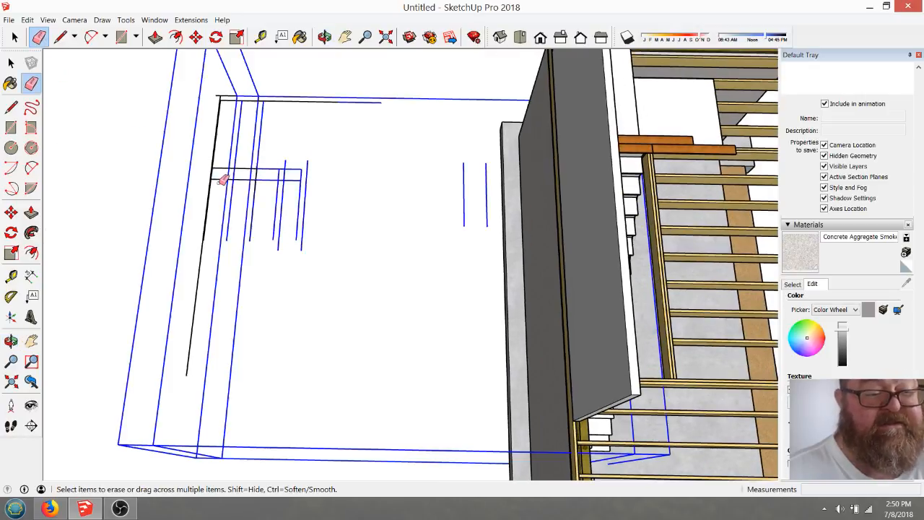
click(221, 179)
click(217, 186)
scroll(213, 173, down, 5)
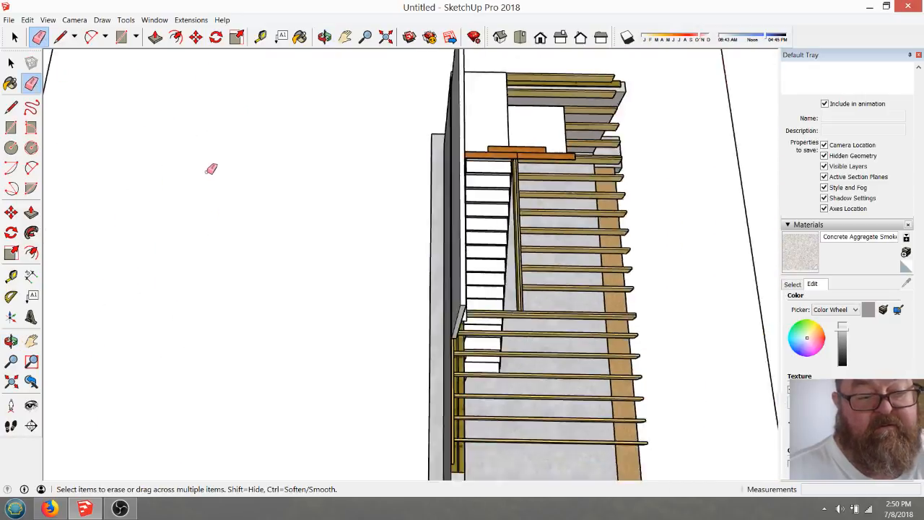
- Examine the stair opening framing and the surrounding joists from several angles above
click(324, 37)
drag(425, 233, 551, 216)
scroll(458, 204, up, 3)
scroll(473, 344, down, 2)
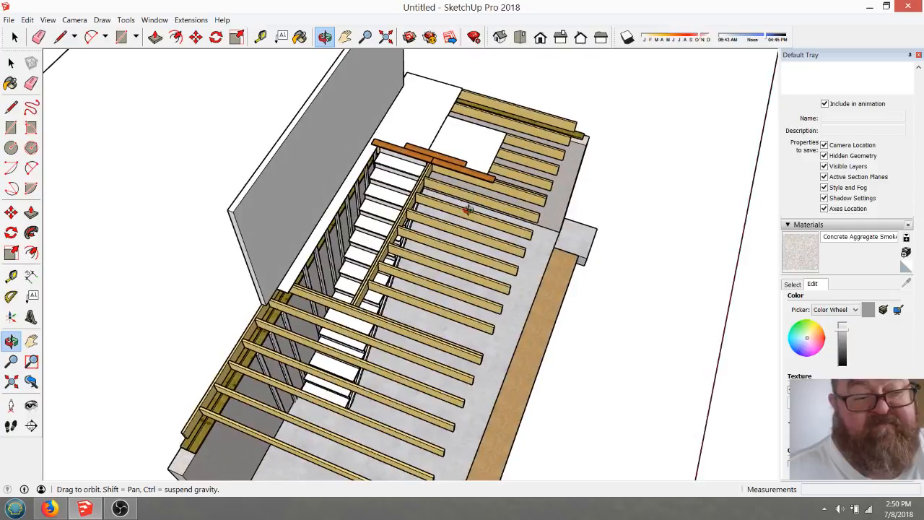
scroll(416, 186, up, 4)
drag(402, 198, 471, 354)
scroll(467, 206, down, 1)
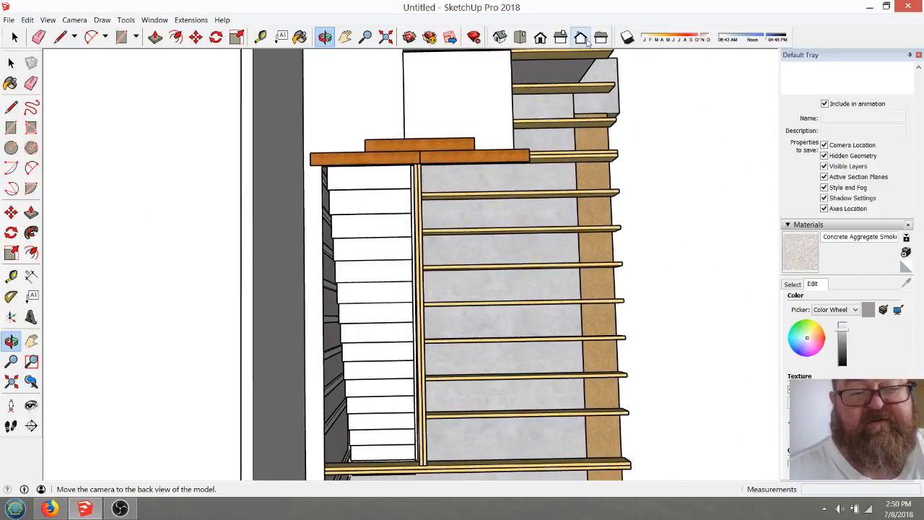
- Show the model in top view with parallel projection and examine the stair opening and joist layout in plan
click(520, 37)
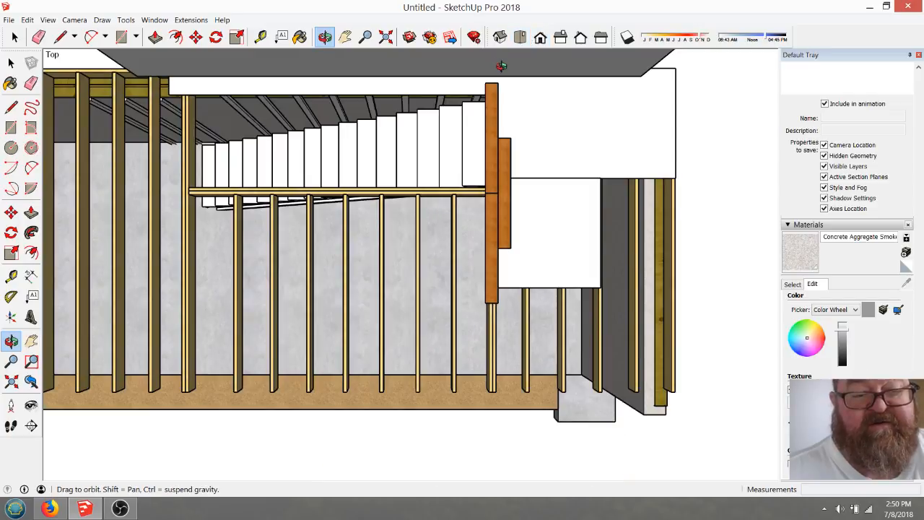
scroll(450, 206, down, 3)
click(77, 21)
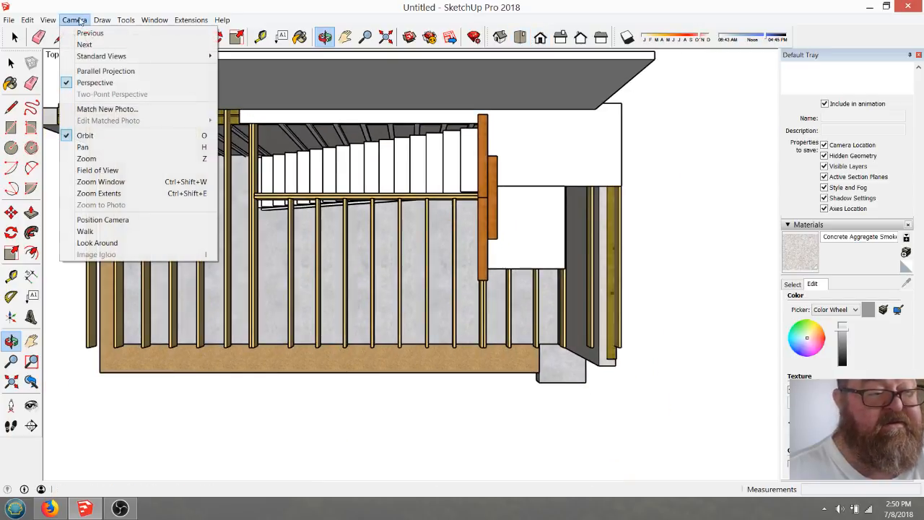
click(95, 82)
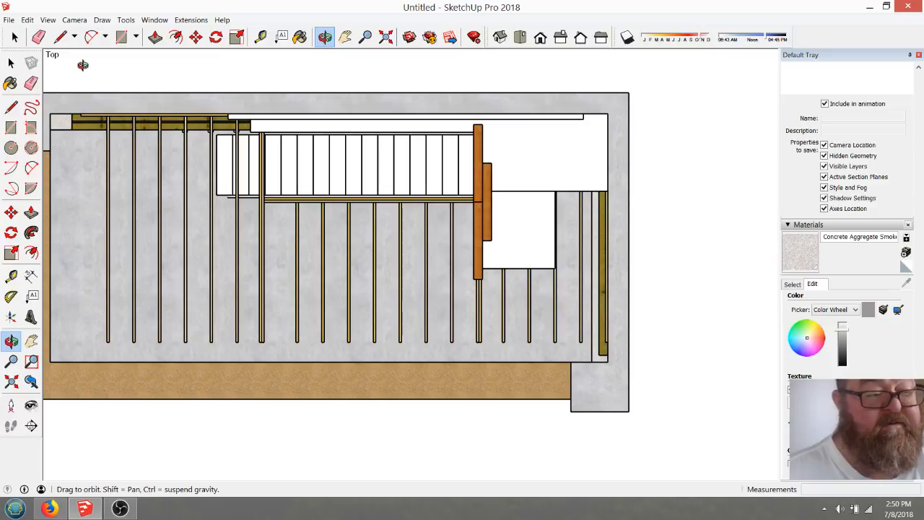
click(75, 19)
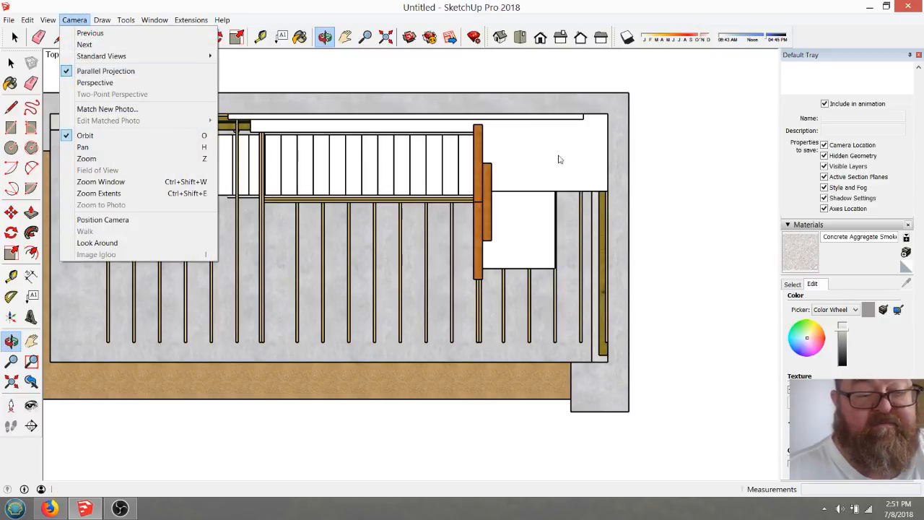
click(379, 70)
scroll(364, 172, up, 2)
scroll(385, 251, down, 1)
scroll(408, 147, up, 4)
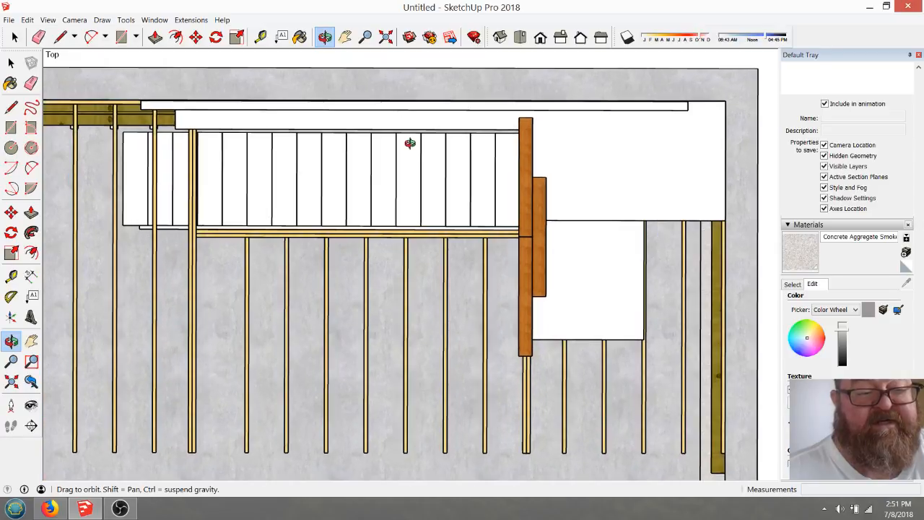
scroll(410, 143, up, 1)
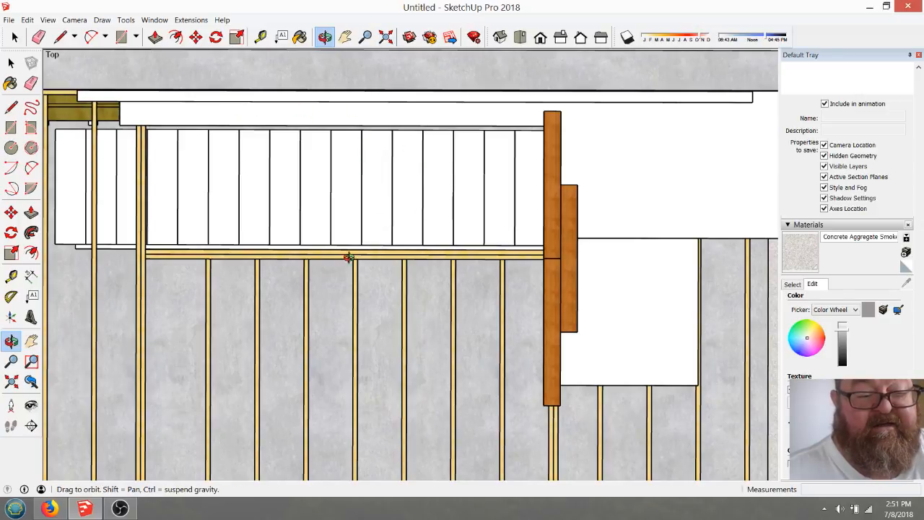
- Restore the perspective camera and view the stair opening from an angle above the joists
drag(429, 246, 496, 140)
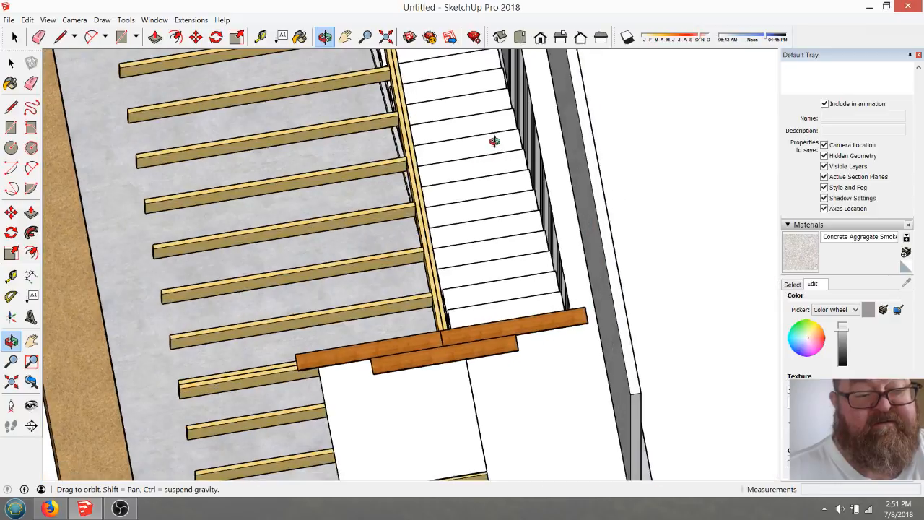
click(75, 19)
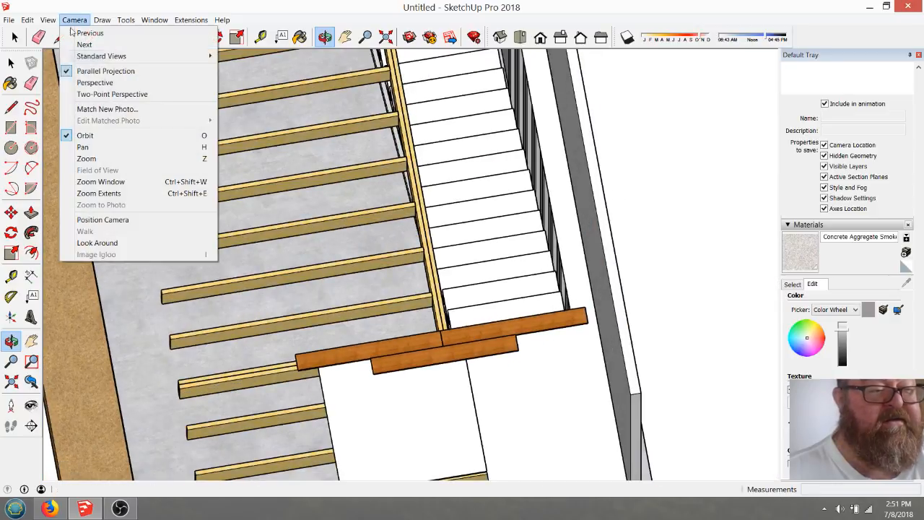
click(108, 80)
drag(452, 242, 710, 200)
scroll(424, 151, up, 6)
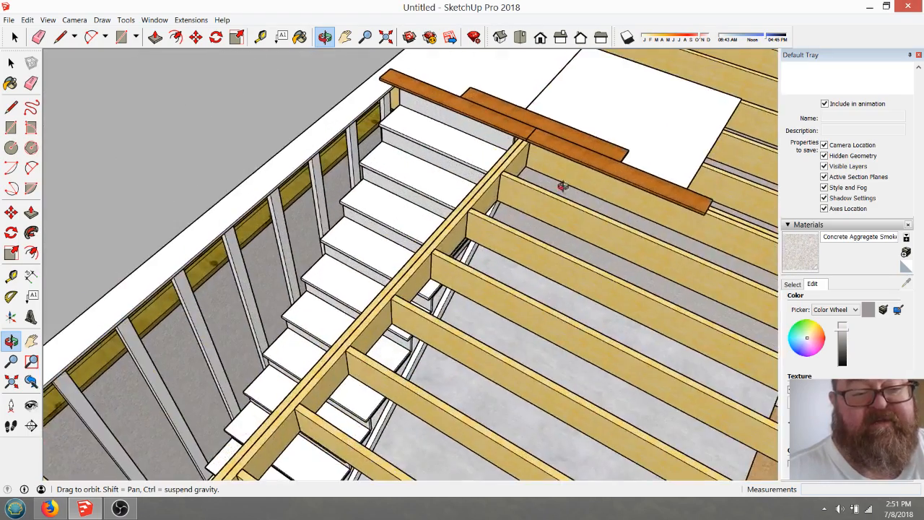
- Extend the end face of the top stair riser 1 1/2" with Push/Pull to meet the doubled side board
drag(561, 185, 701, 141)
scroll(407, 112, up, 5)
scroll(471, 121, up, 3)
drag(554, 139, 394, 153)
scroll(514, 142, up, 3)
drag(482, 140, 404, 138)
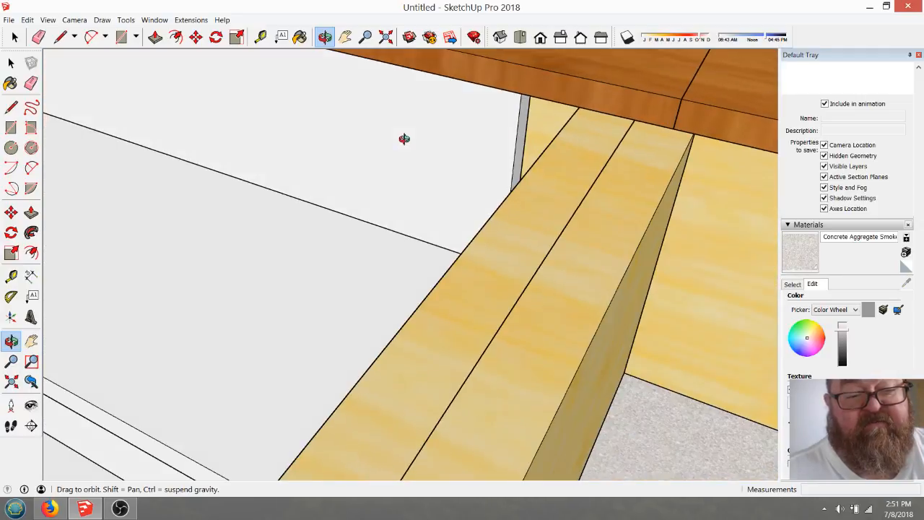
key(space)
double_click(353, 128)
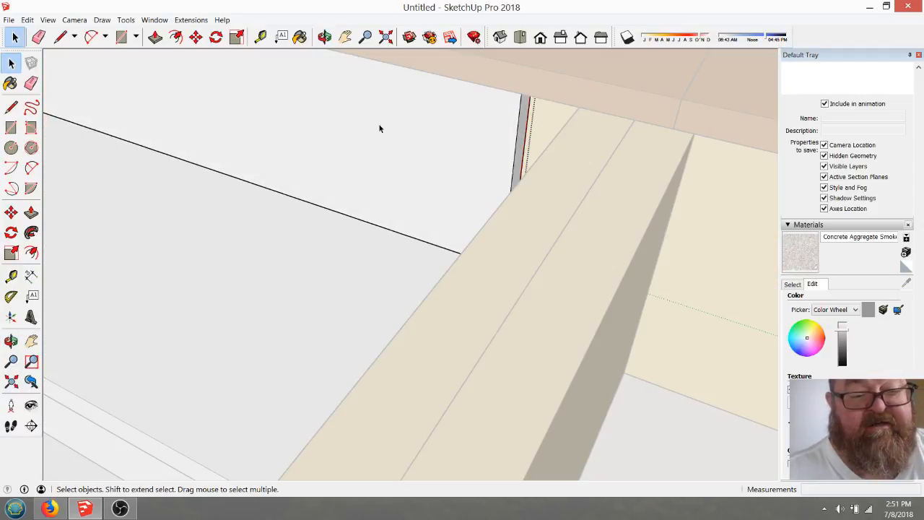
click(155, 37)
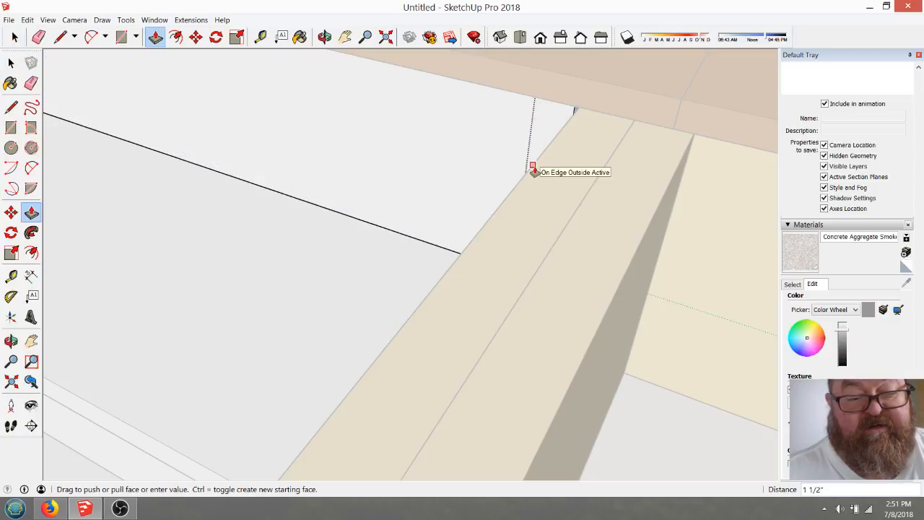
scroll(600, 213, down, 1)
click(11, 63)
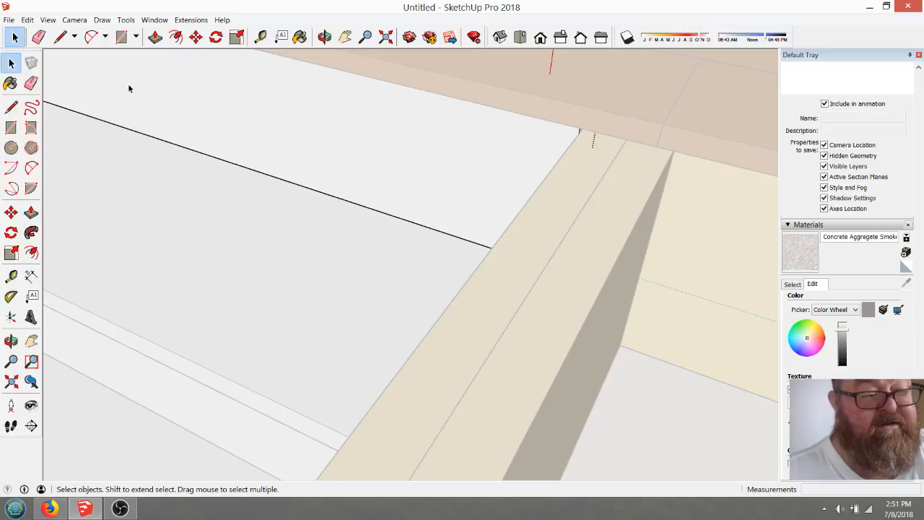
click(179, 139)
scroll(421, 233, down, 6)
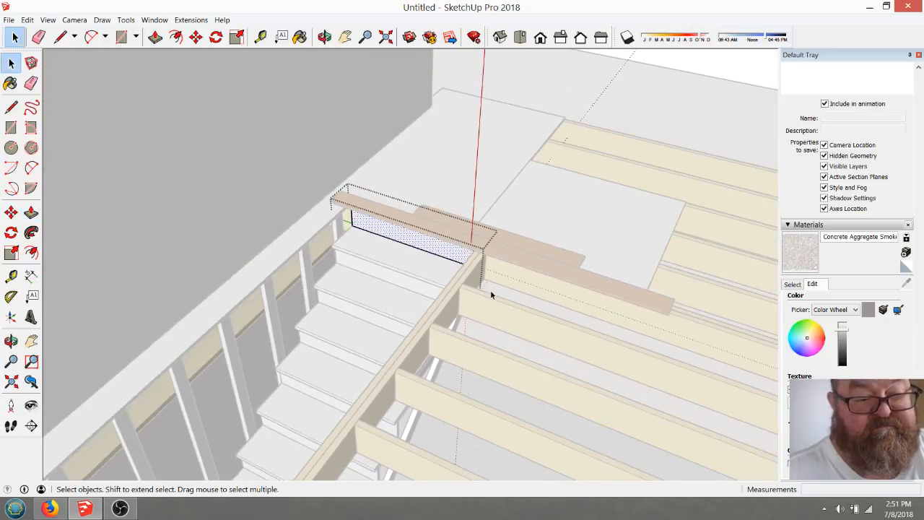
click(132, 84)
- Examine the top step, the extended riser and the adjoining wall studs up close
scroll(447, 309, up, 5)
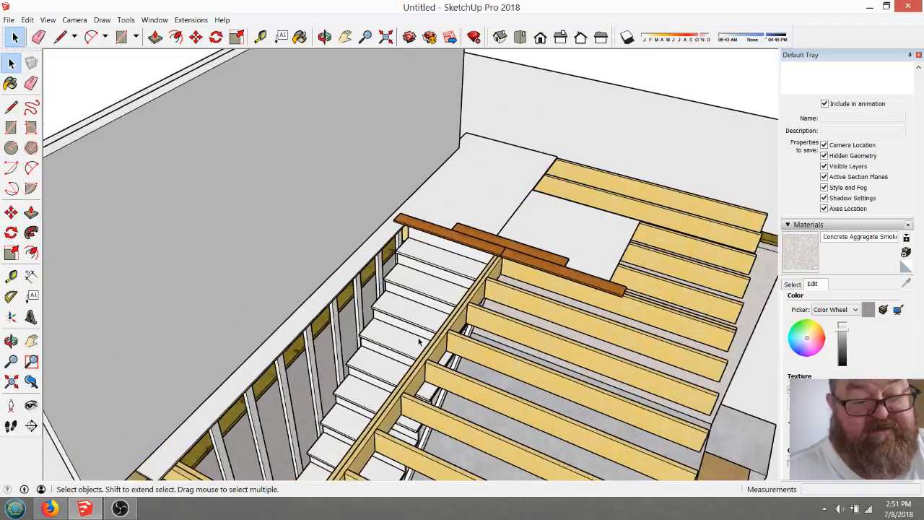
scroll(397, 184, up, 5)
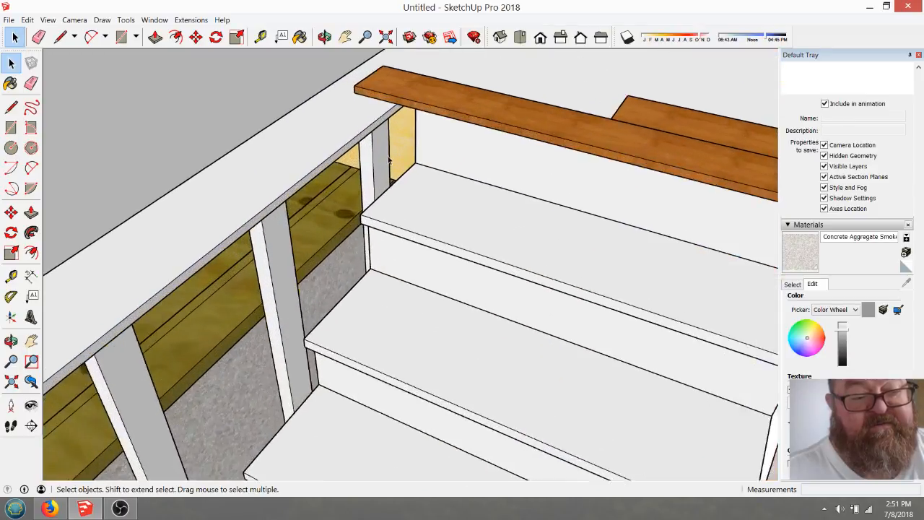
click(325, 36)
drag(522, 190, 462, 137)
drag(494, 171, 518, 274)
- Check the live stream page in the browser, return to SketchUp, and review the staircase and joists from the basement side
click(48, 509)
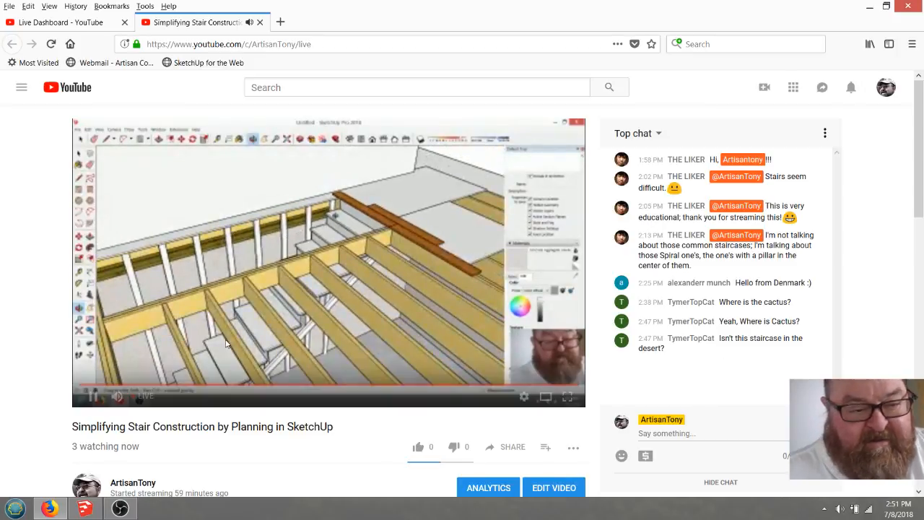
click(92, 507)
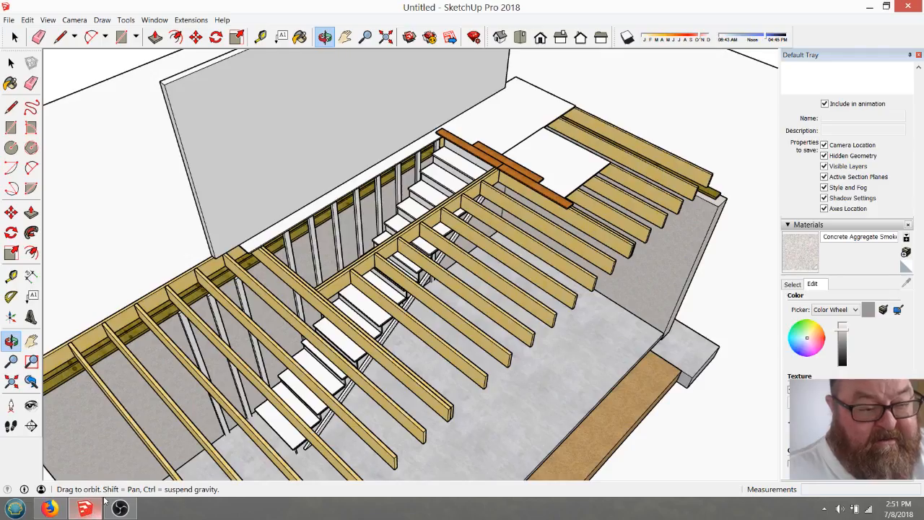
drag(424, 344, 289, 204)
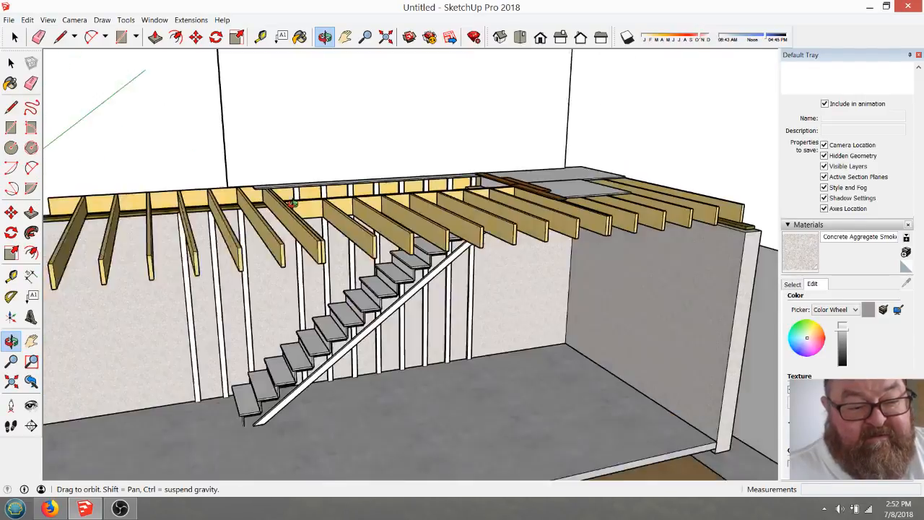
scroll(371, 365, up, 5)
scroll(381, 402, down, 7)
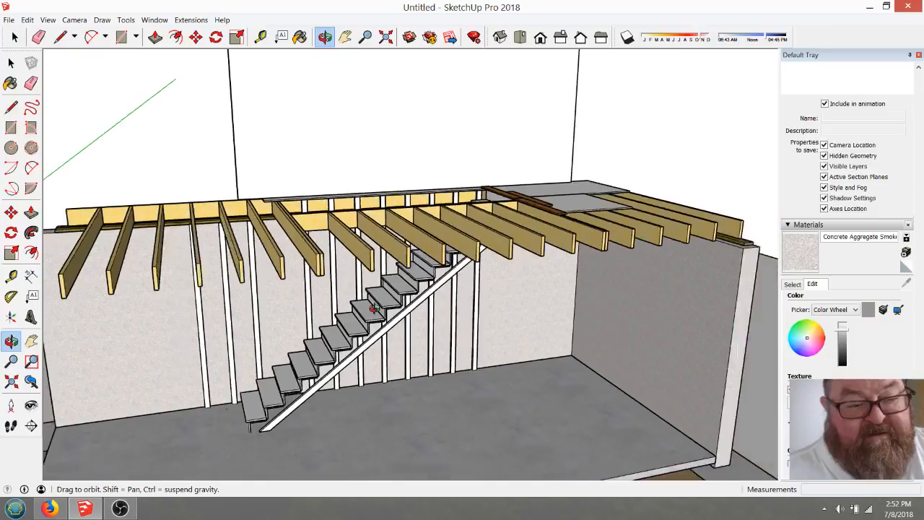
- Examine the finished staircase, stair opening and floor joists from the basement side and from above
drag(368, 303, 488, 334)
drag(394, 292, 343, 272)
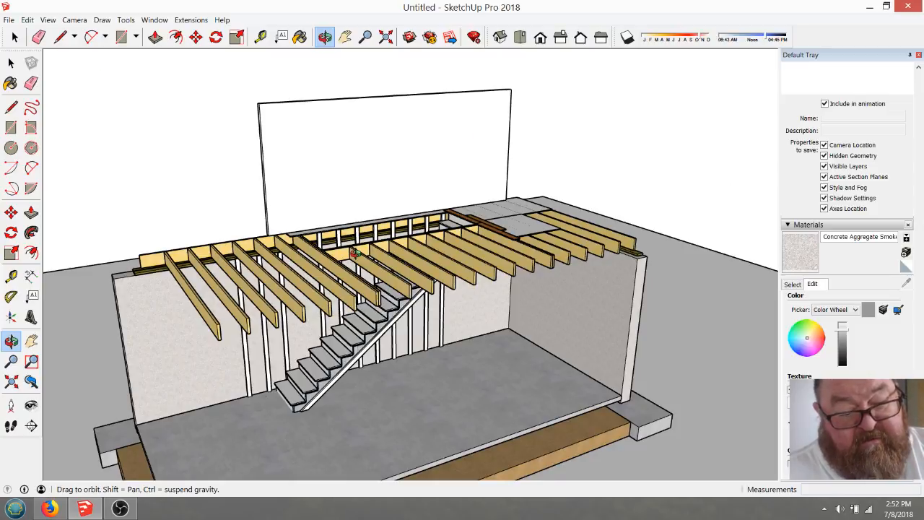
scroll(328, 365, up, 4)
drag(327, 365, 175, 298)
scroll(176, 298, down, 5)
drag(177, 340, 369, 320)
scroll(344, 326, up, 3)
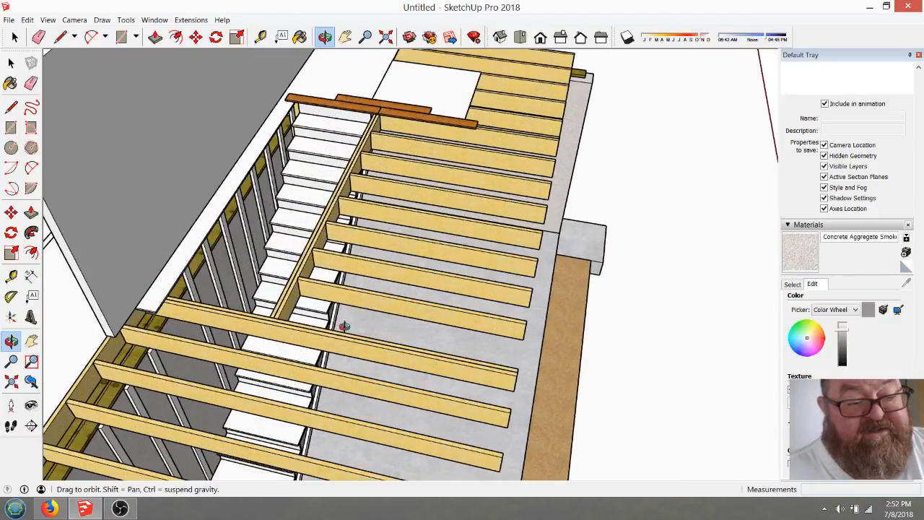
drag(408, 349, 158, 287)
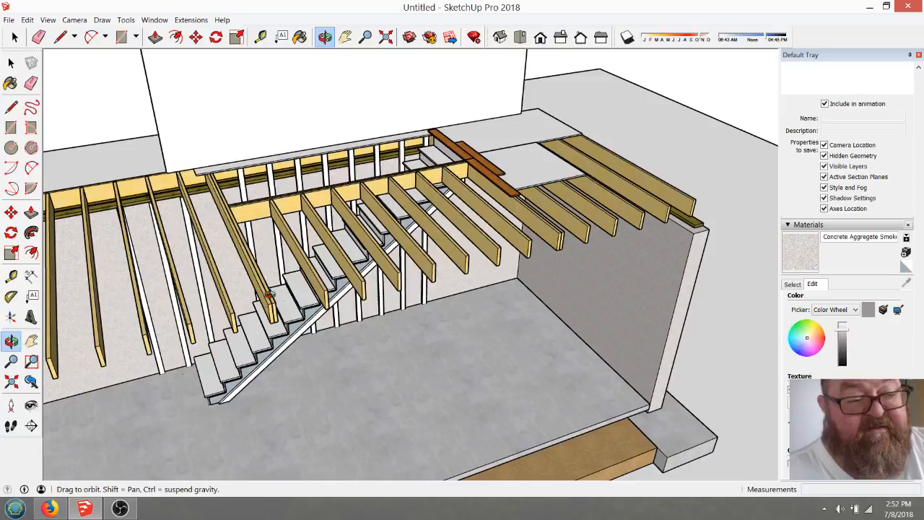
- Switch to Firefox and search the web for "sketchup free browser" in a new tab
click(61, 510)
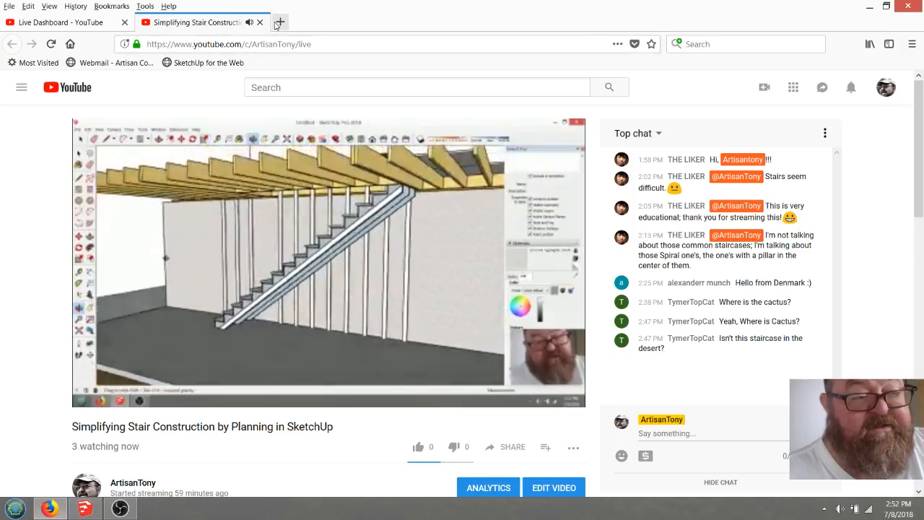
click(280, 22)
click(720, 42)
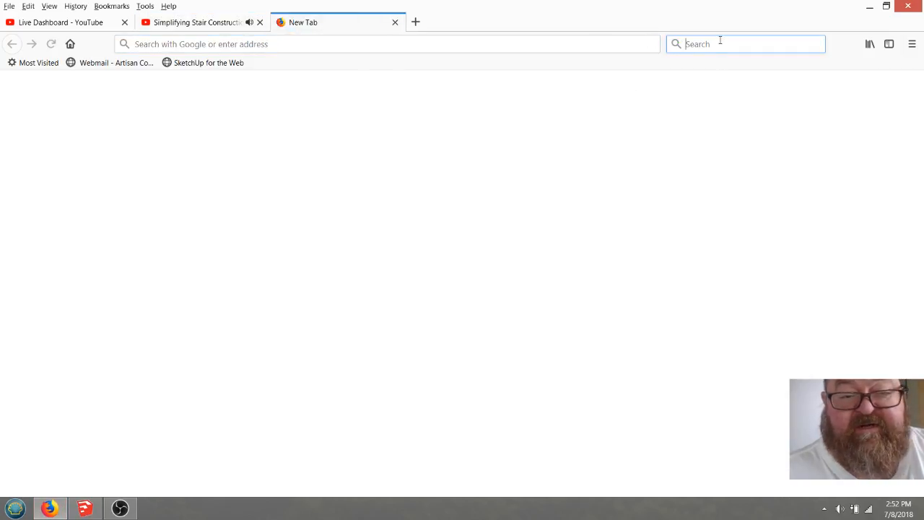
text(s)
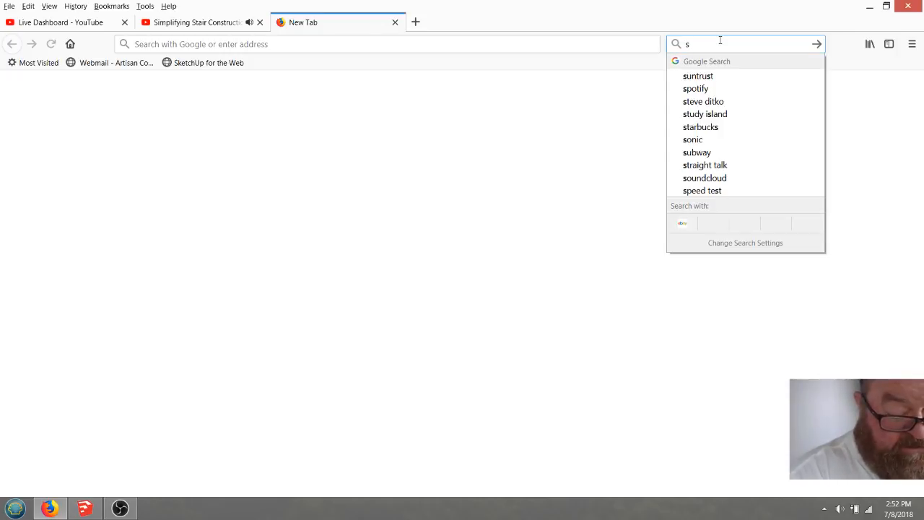
text(ketchup freee)
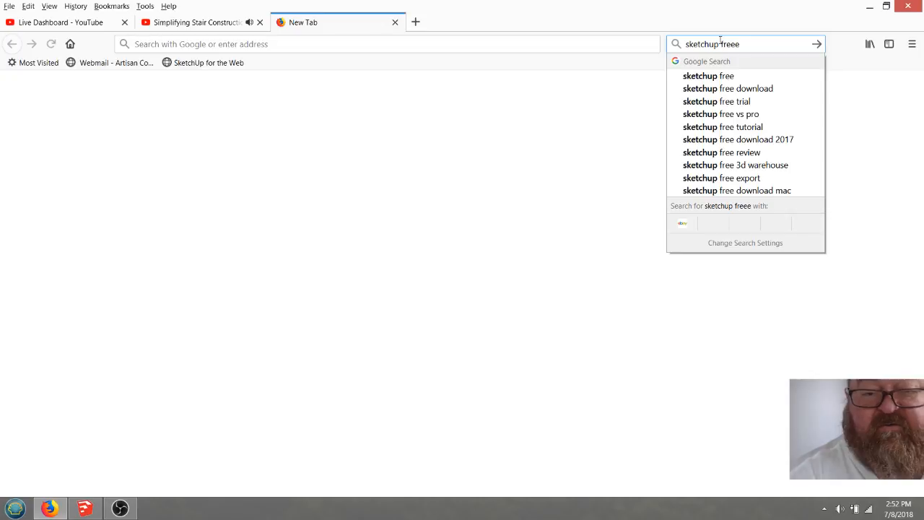
text( browser)
key(Return)
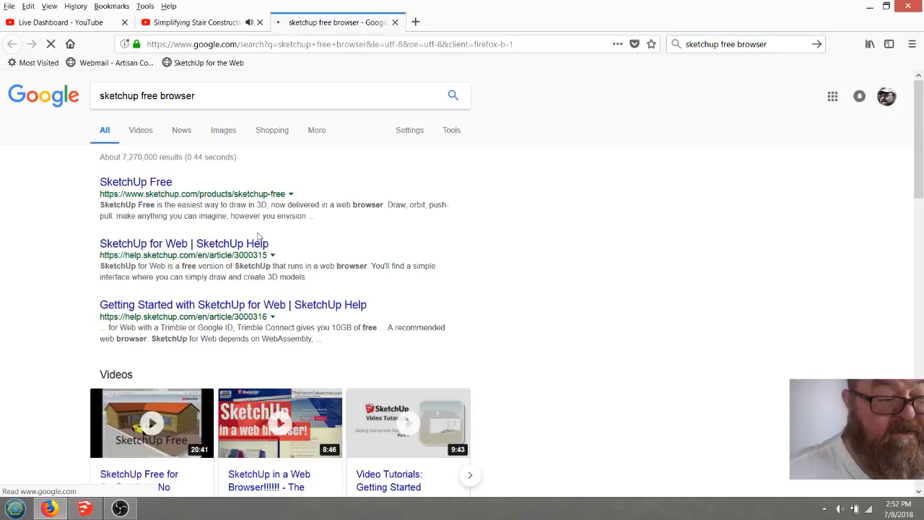
- Launch the SketchUp Free web modeler from its product page, look around the default figure, and close its tab
click(125, 184)
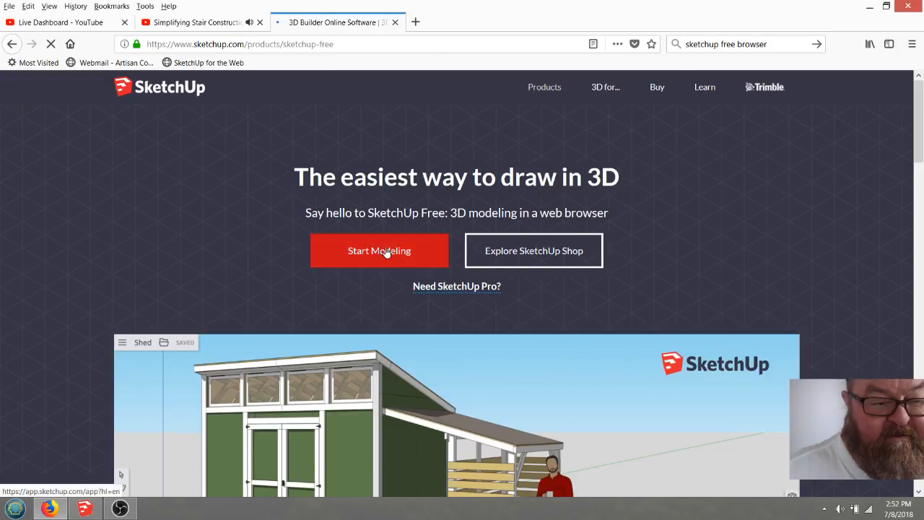
click(385, 261)
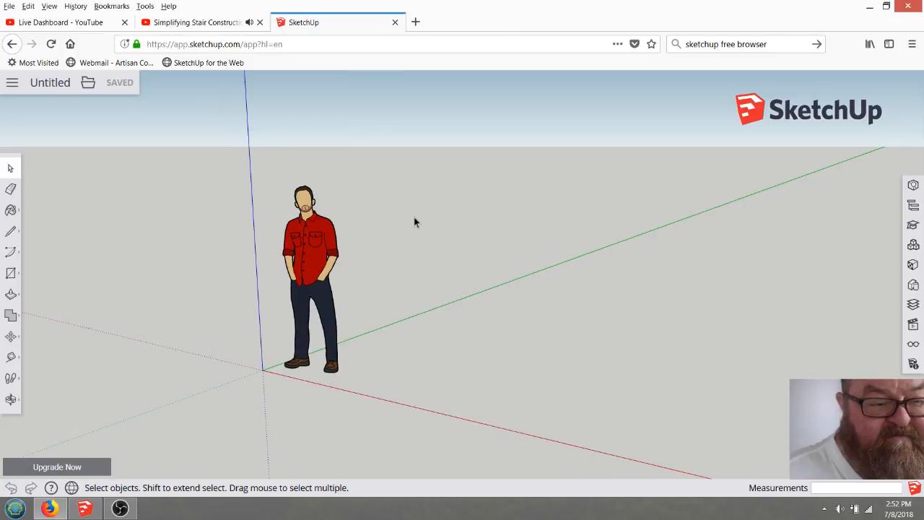
scroll(334, 261, down, 3)
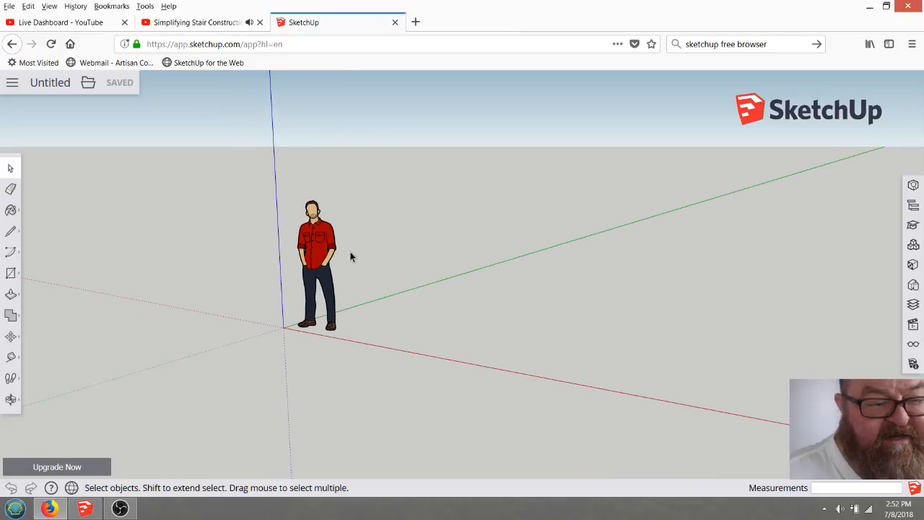
scroll(281, 229, down, 3)
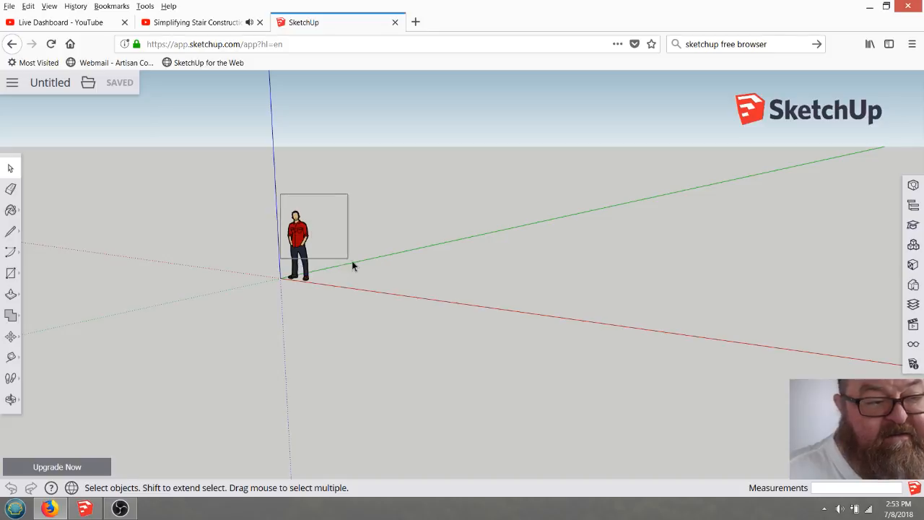
click(12, 402)
drag(76, 377, 161, 202)
drag(261, 271, 304, 293)
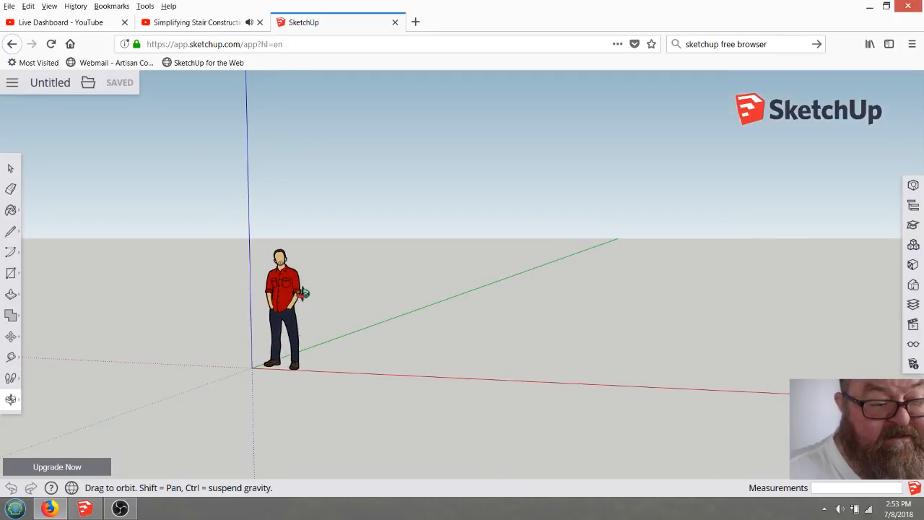
click(395, 23)
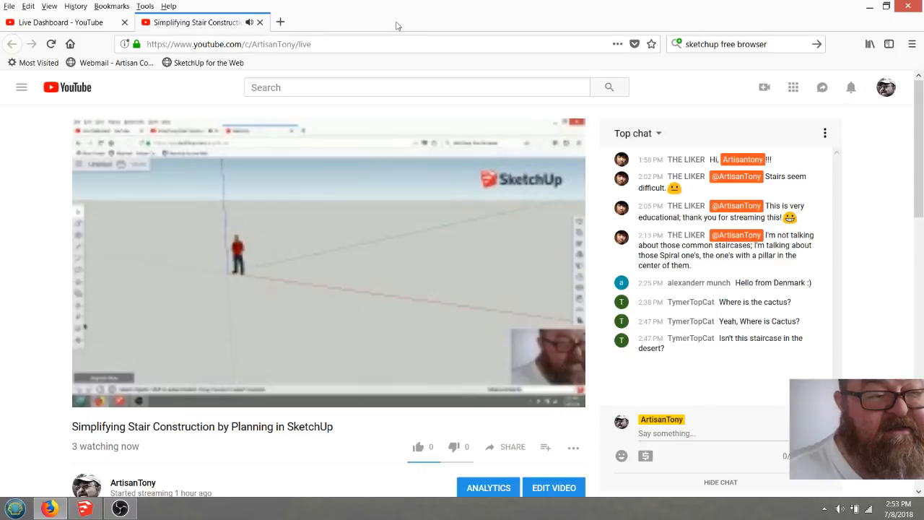
- Return to SketchUp Pro and review the stair opening, treads and surrounding joists from above
click(85, 509)
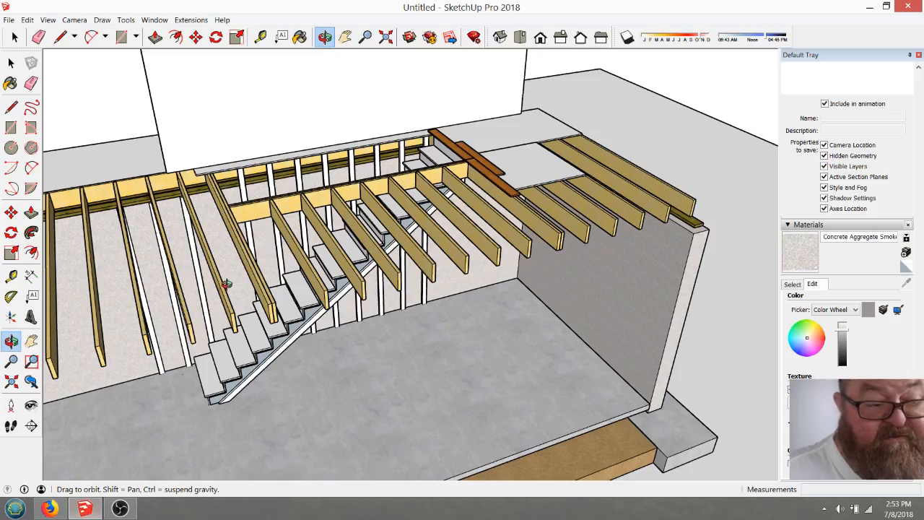
drag(395, 229, 438, 270)
scroll(437, 270, up, 8)
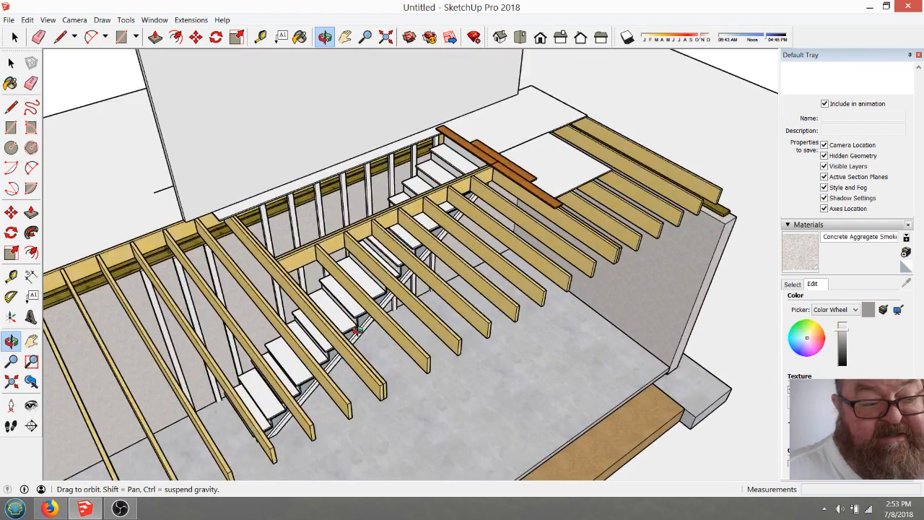
scroll(280, 264, down, 5)
scroll(401, 338, up, 5)
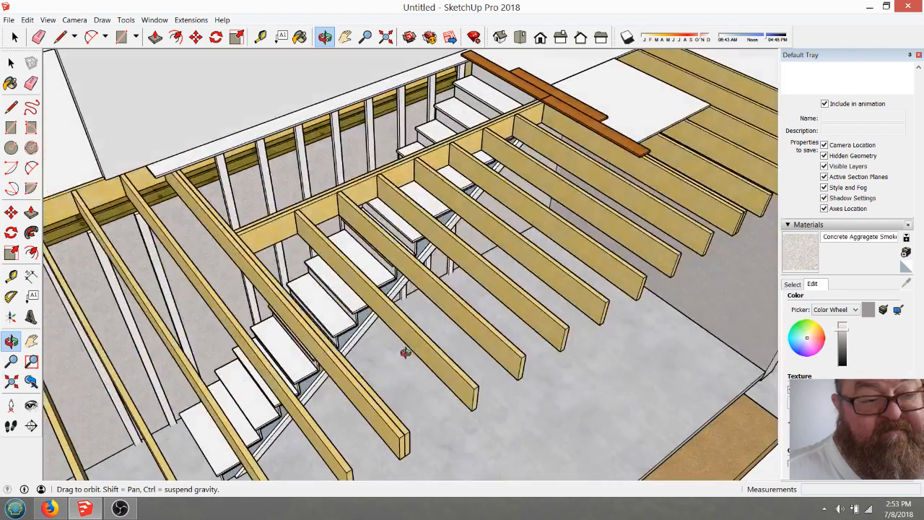
scroll(395, 393, up, 1)
scroll(395, 394, down, 1)
scroll(353, 329, down, 2)
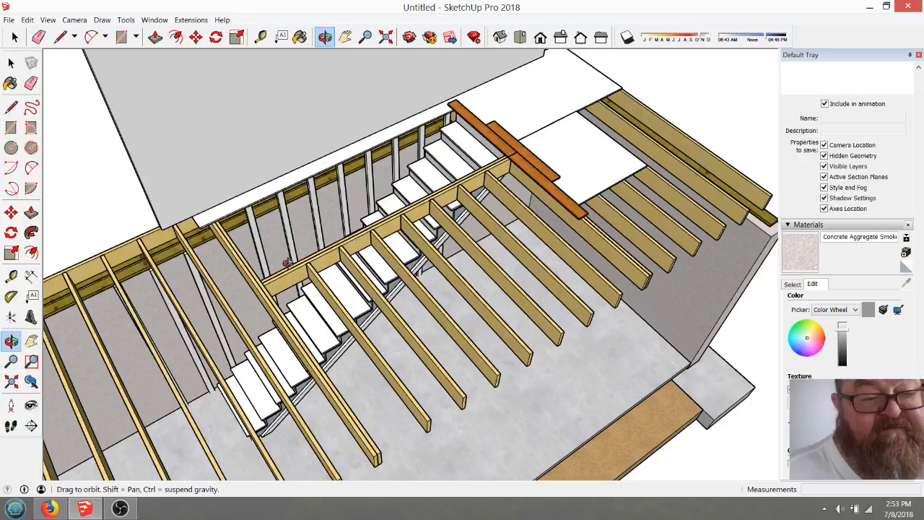
drag(361, 329, 470, 323)
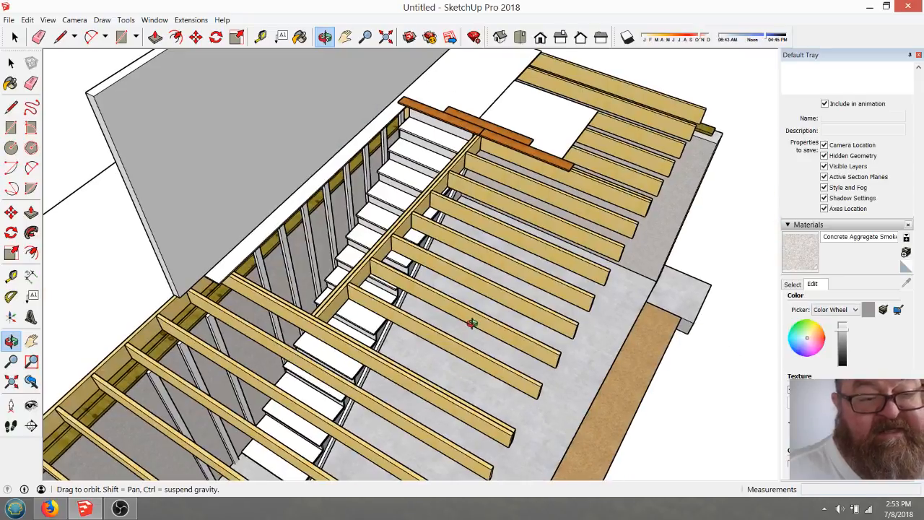
- Check the live stream page in Firefox and bring up the OBS window
click(49, 509)
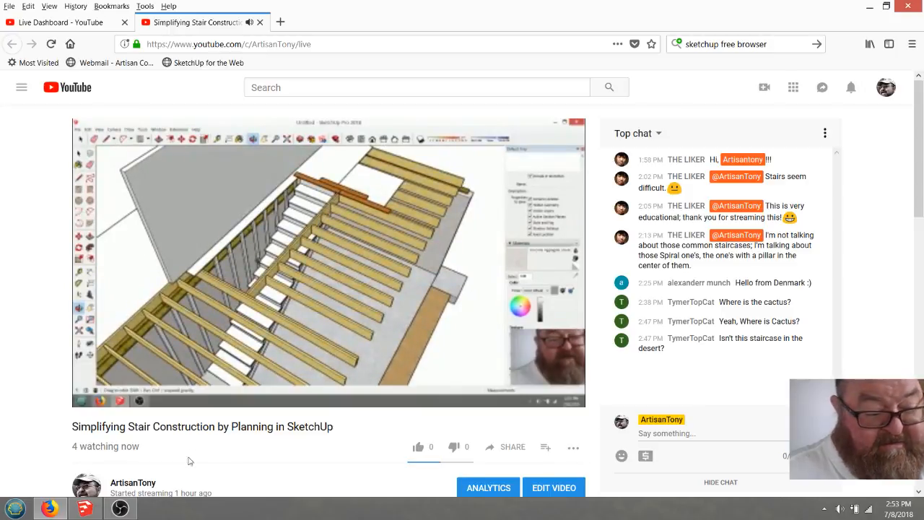
click(120, 508)
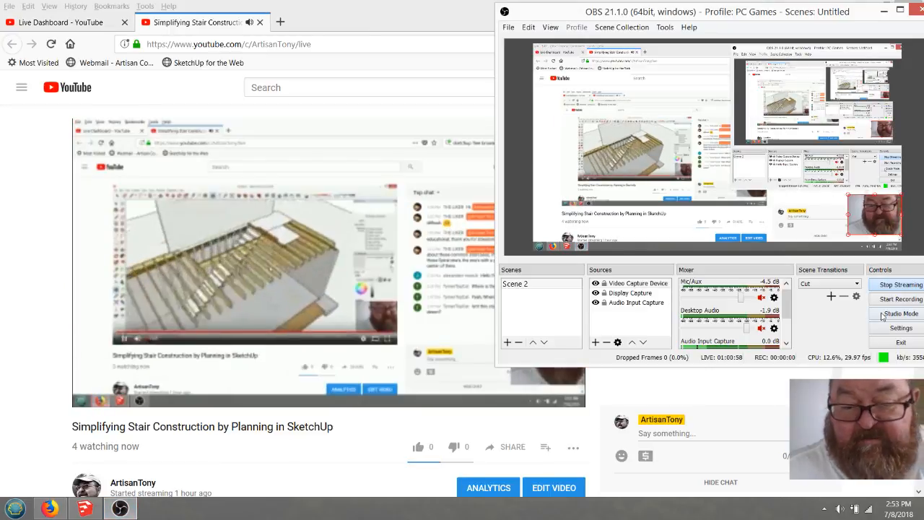